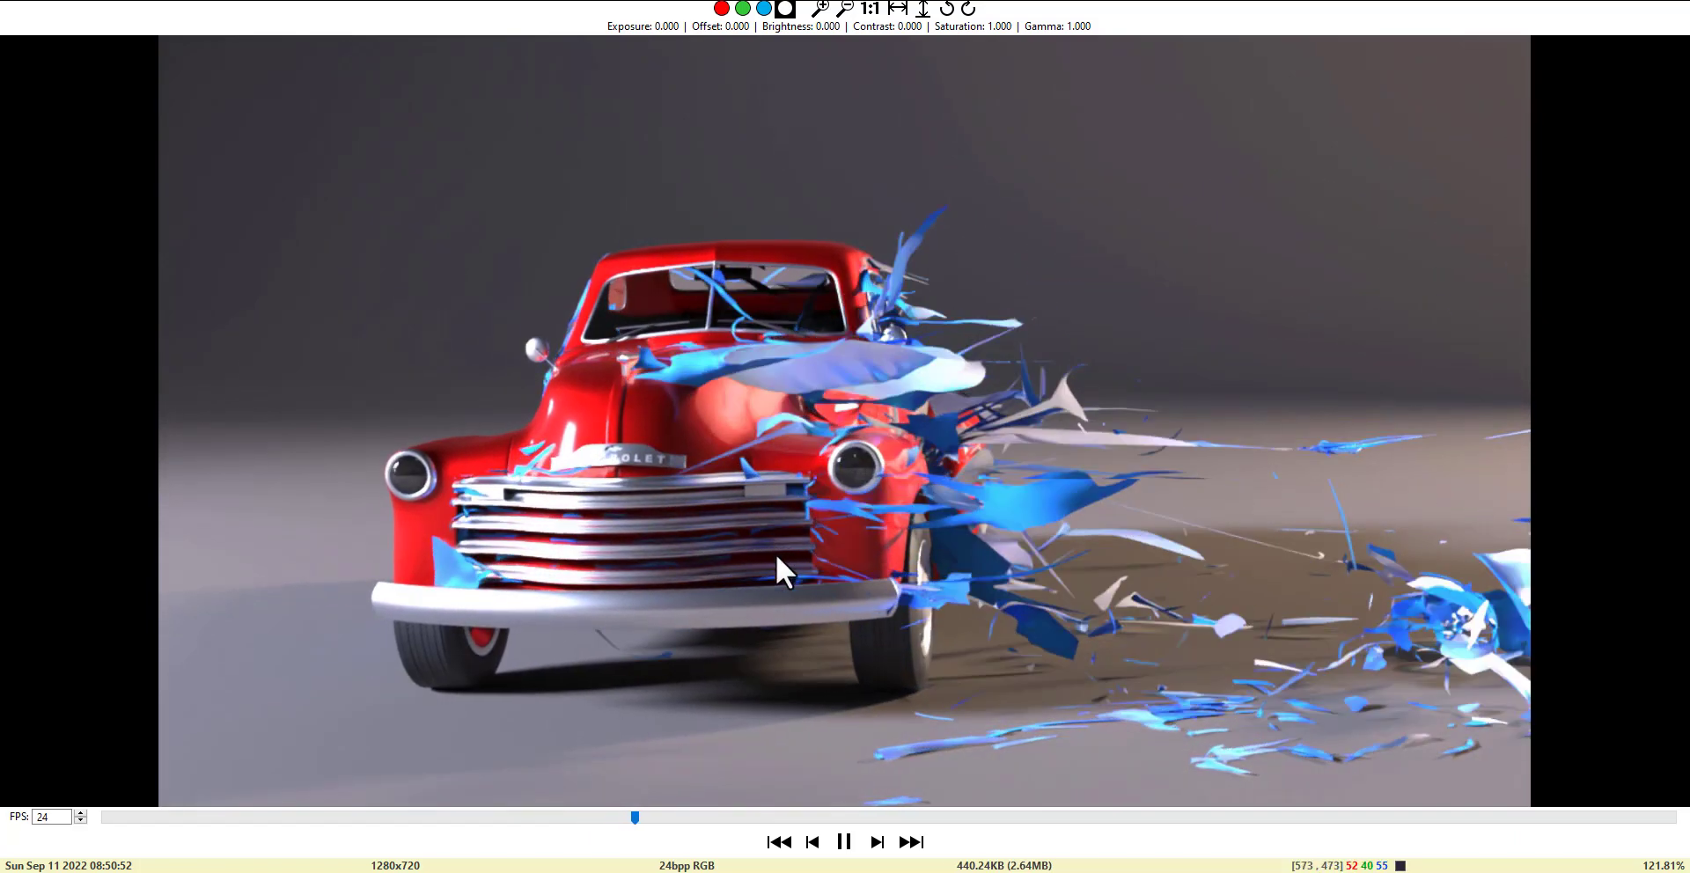
- Play the rendered sequence of the Subscribe flag being torn by the balls
key(alt+Tab)
click(844, 844)
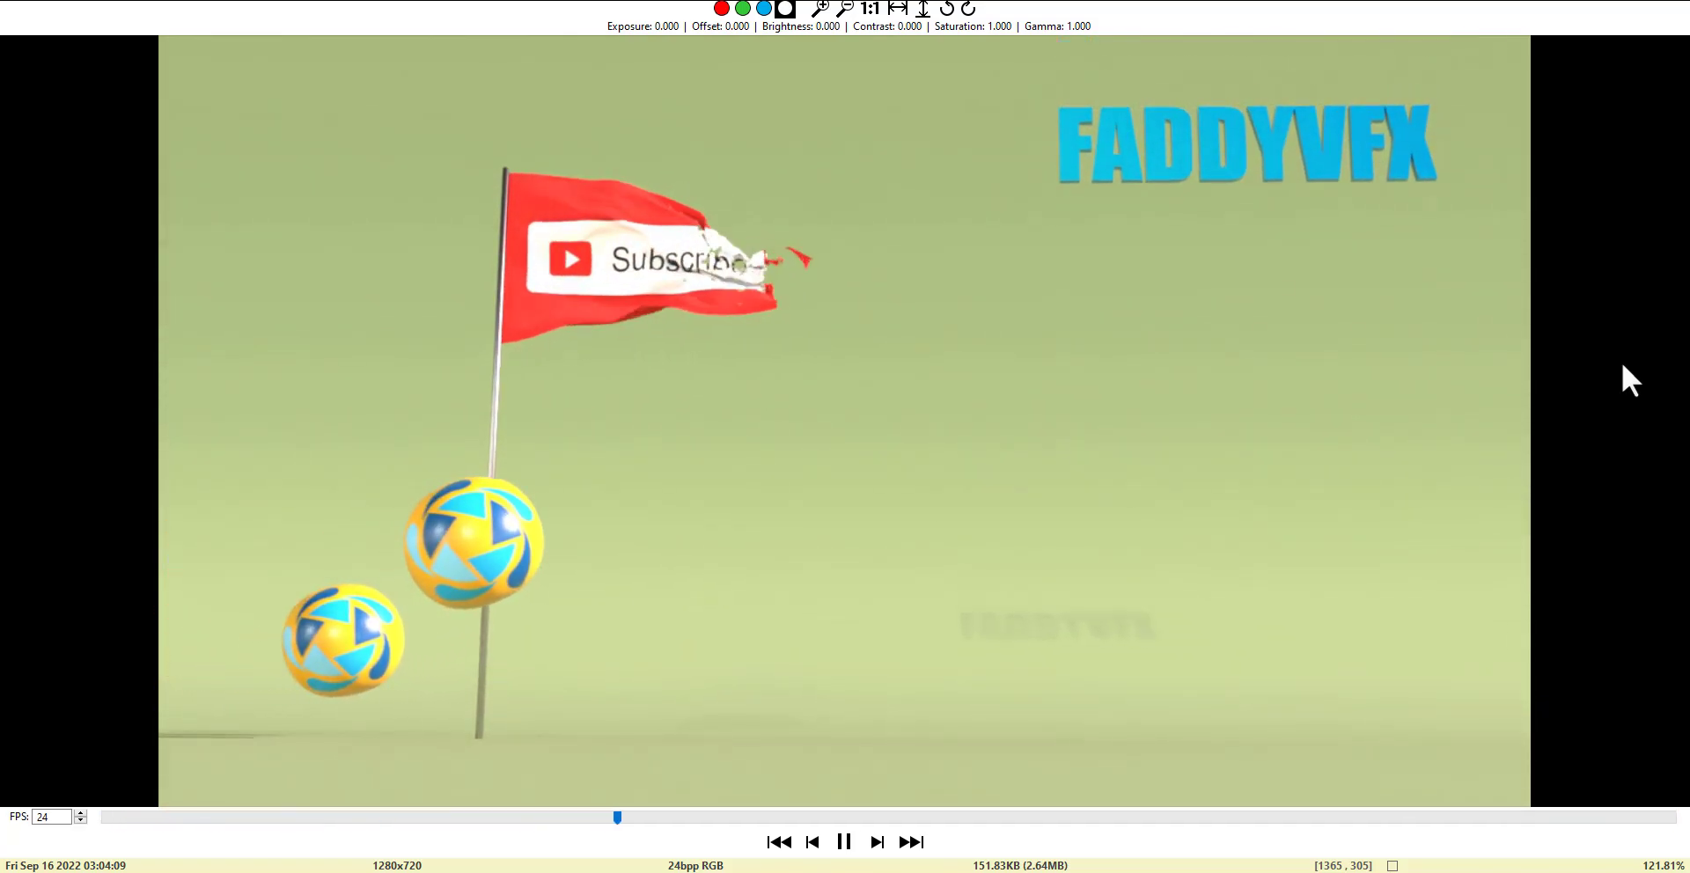
- Switch to the browser and look through the Houdini scene file posts on the creator's Patreon page
key(alt+Tab)
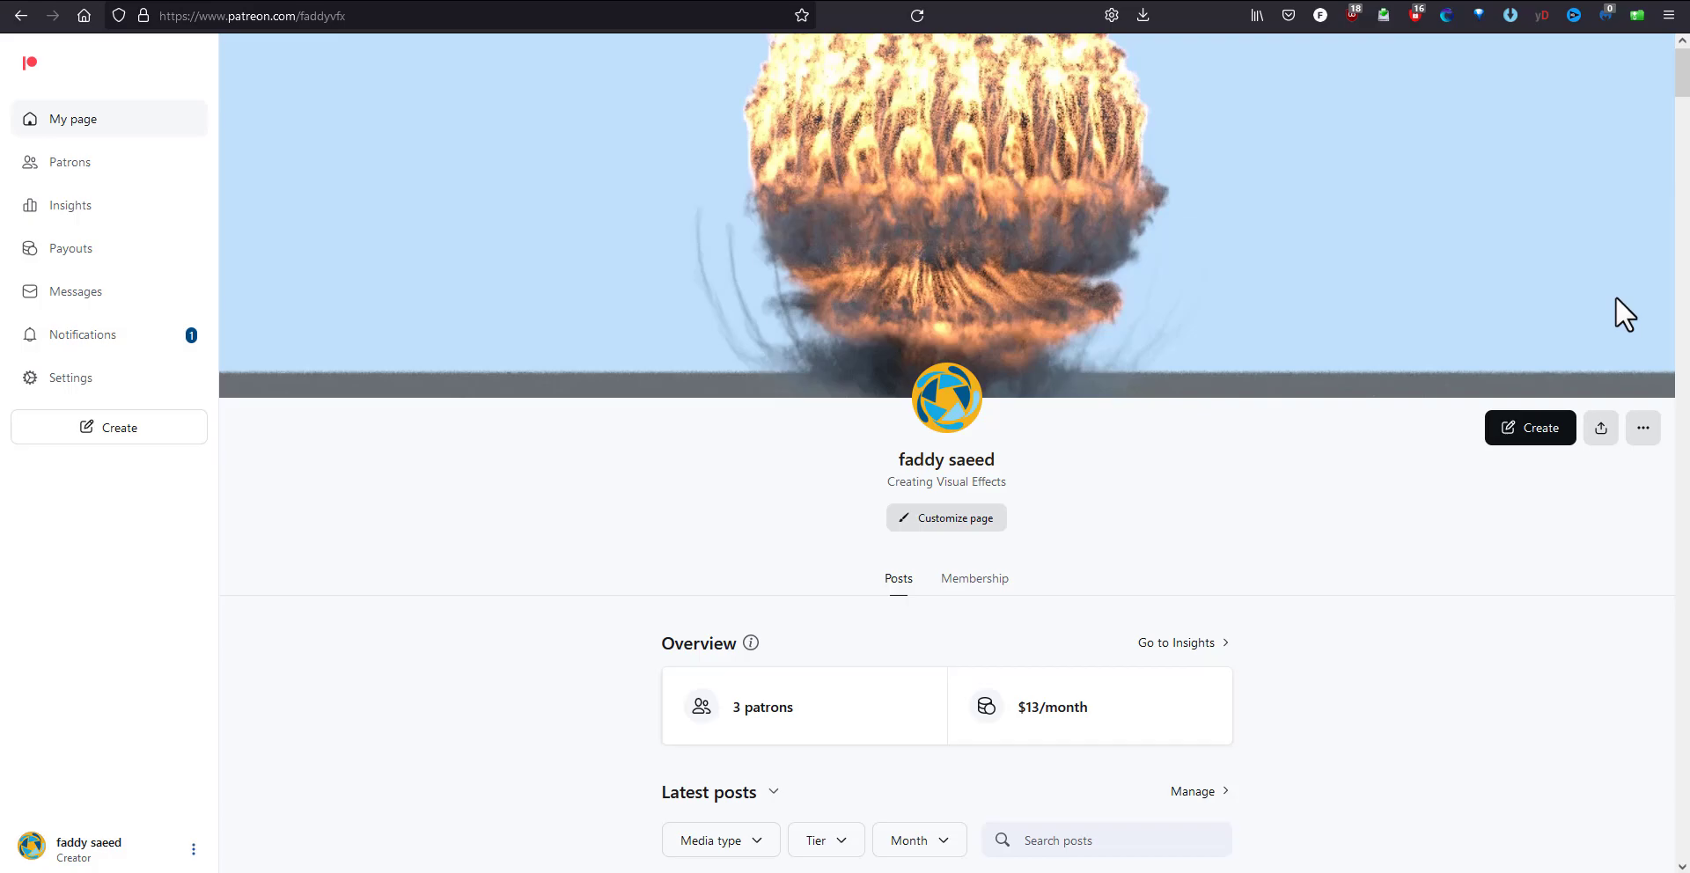
scroll(1616, 297, down, 8)
scroll(1614, 296, down, 5)
scroll(1613, 298, down, 1)
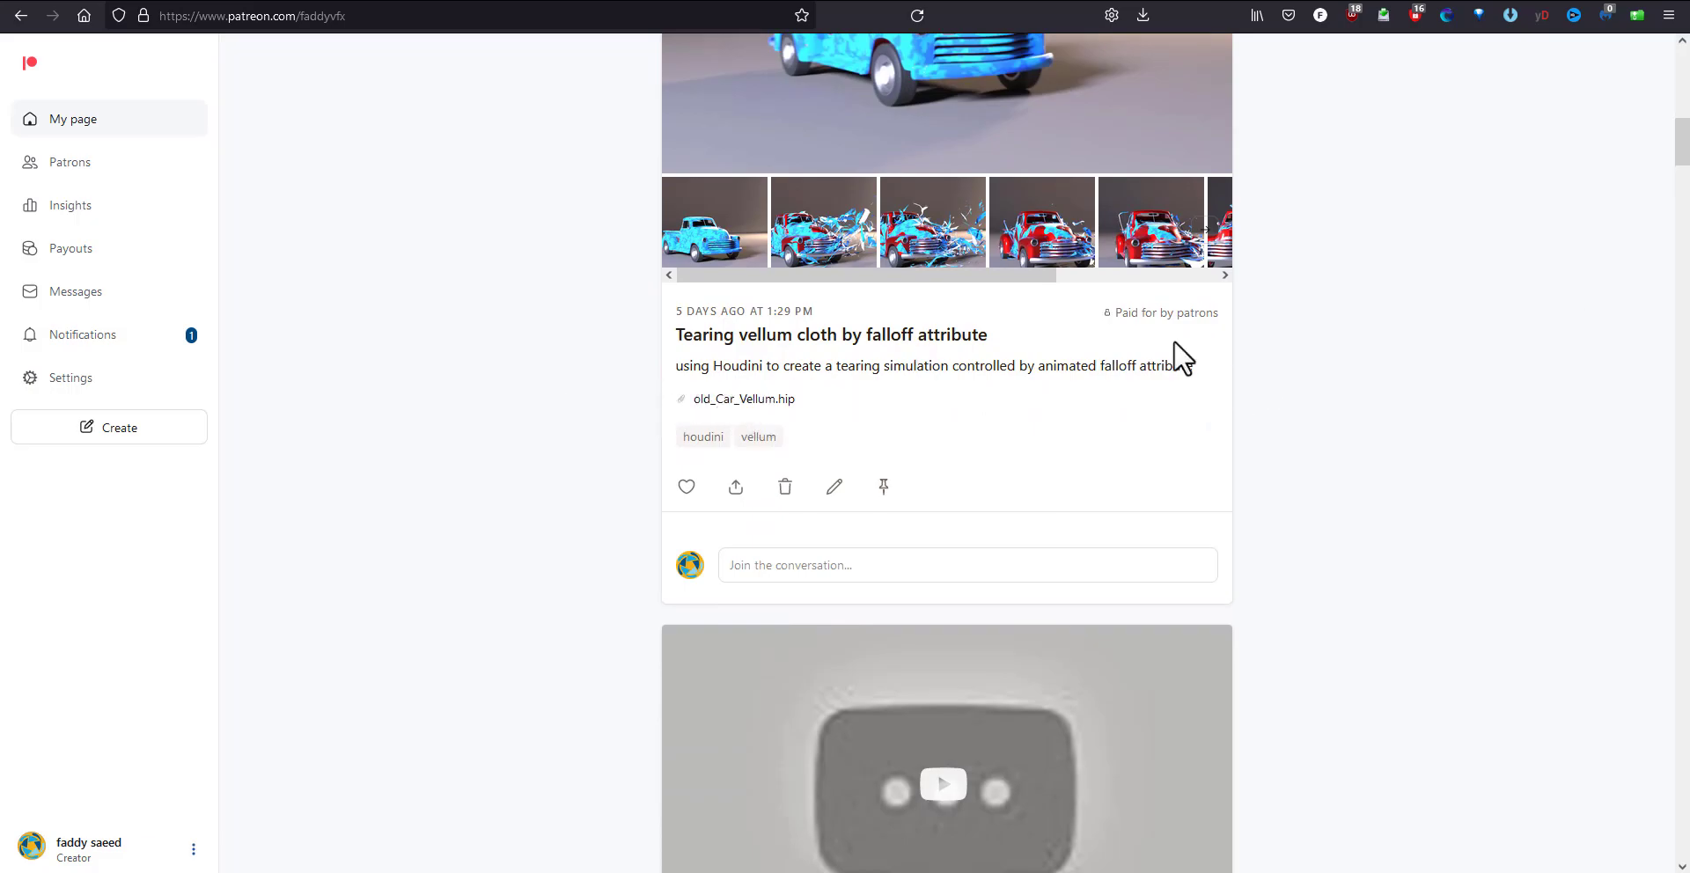
scroll(1426, 394, down, 20)
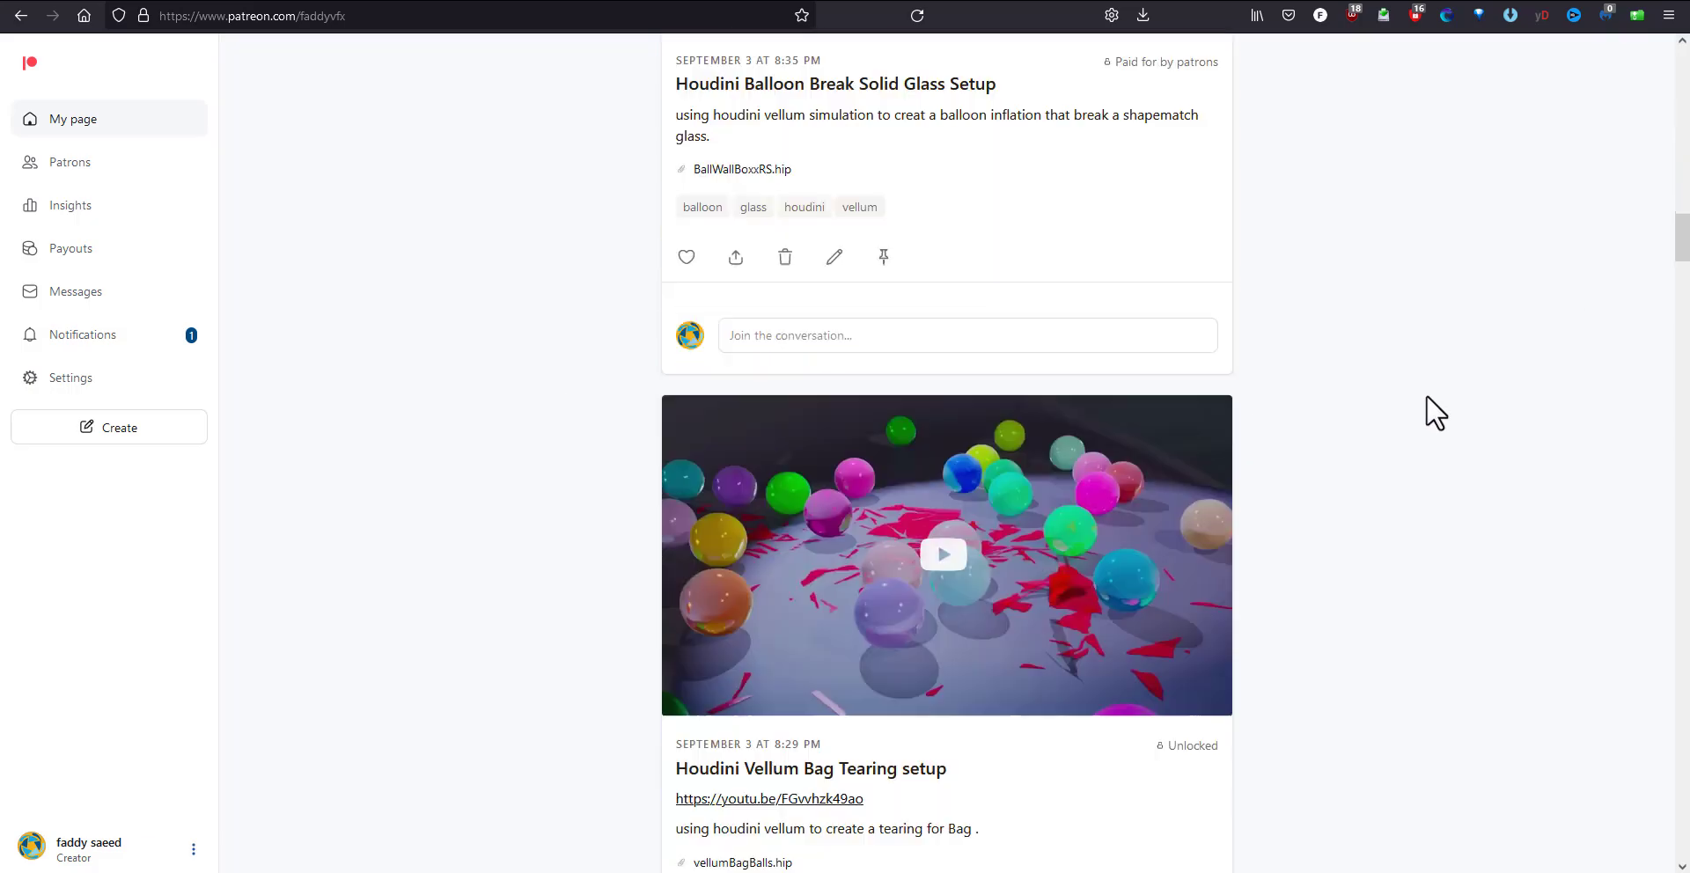
scroll(1426, 394, down, 20)
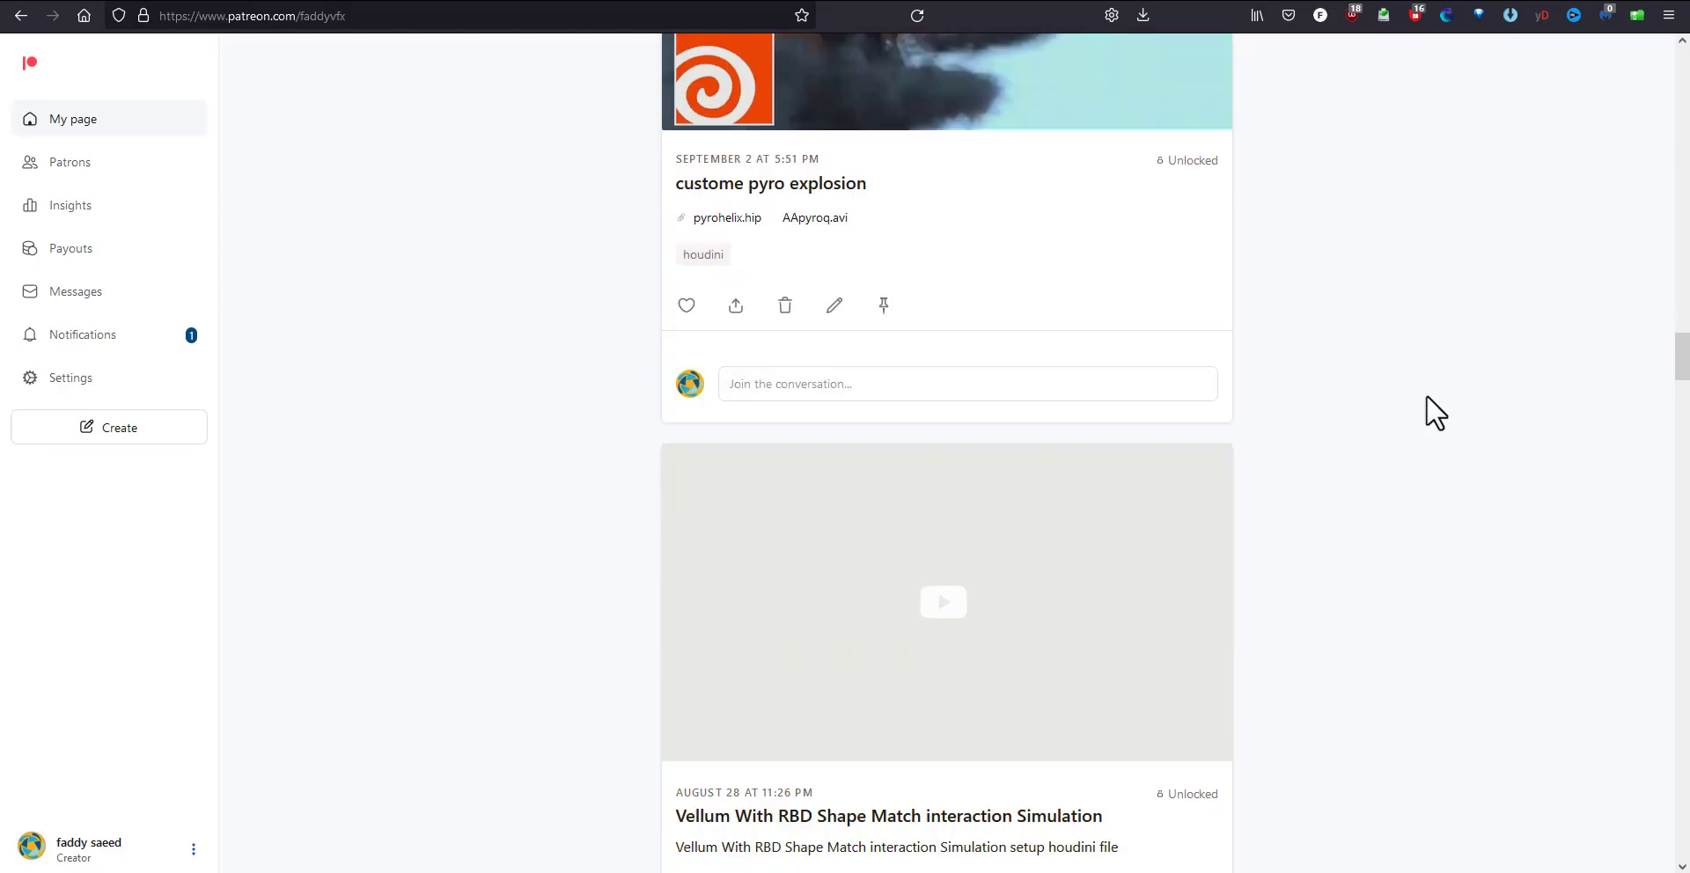
scroll(1426, 395, down, 5)
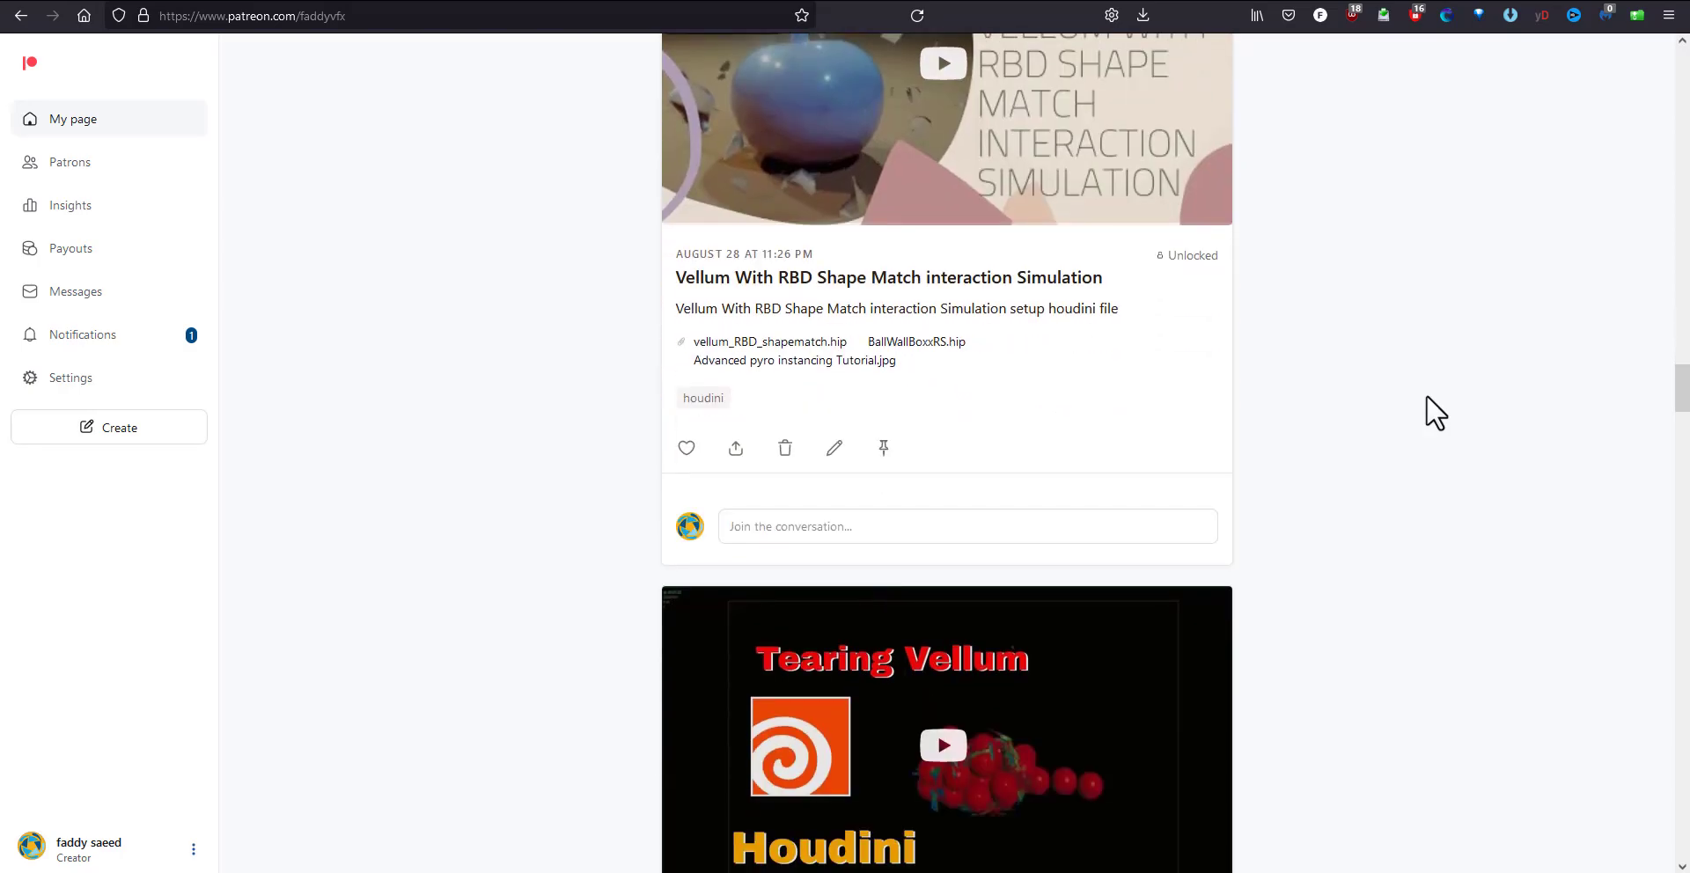
scroll(1426, 395, down, 20)
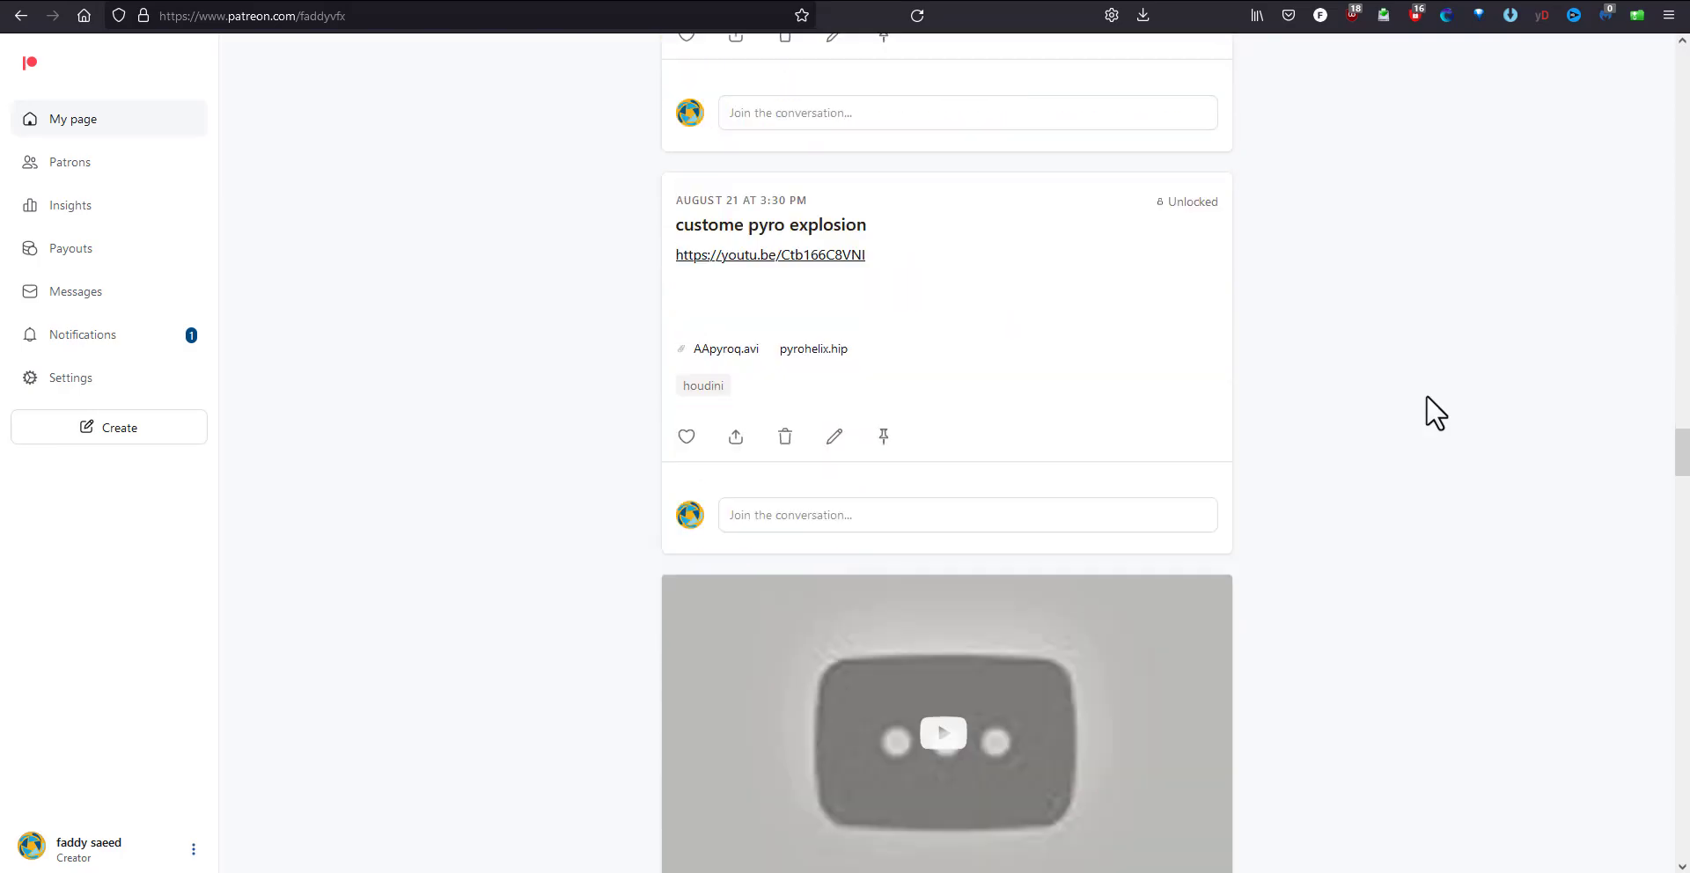
scroll(1426, 396, down, 17)
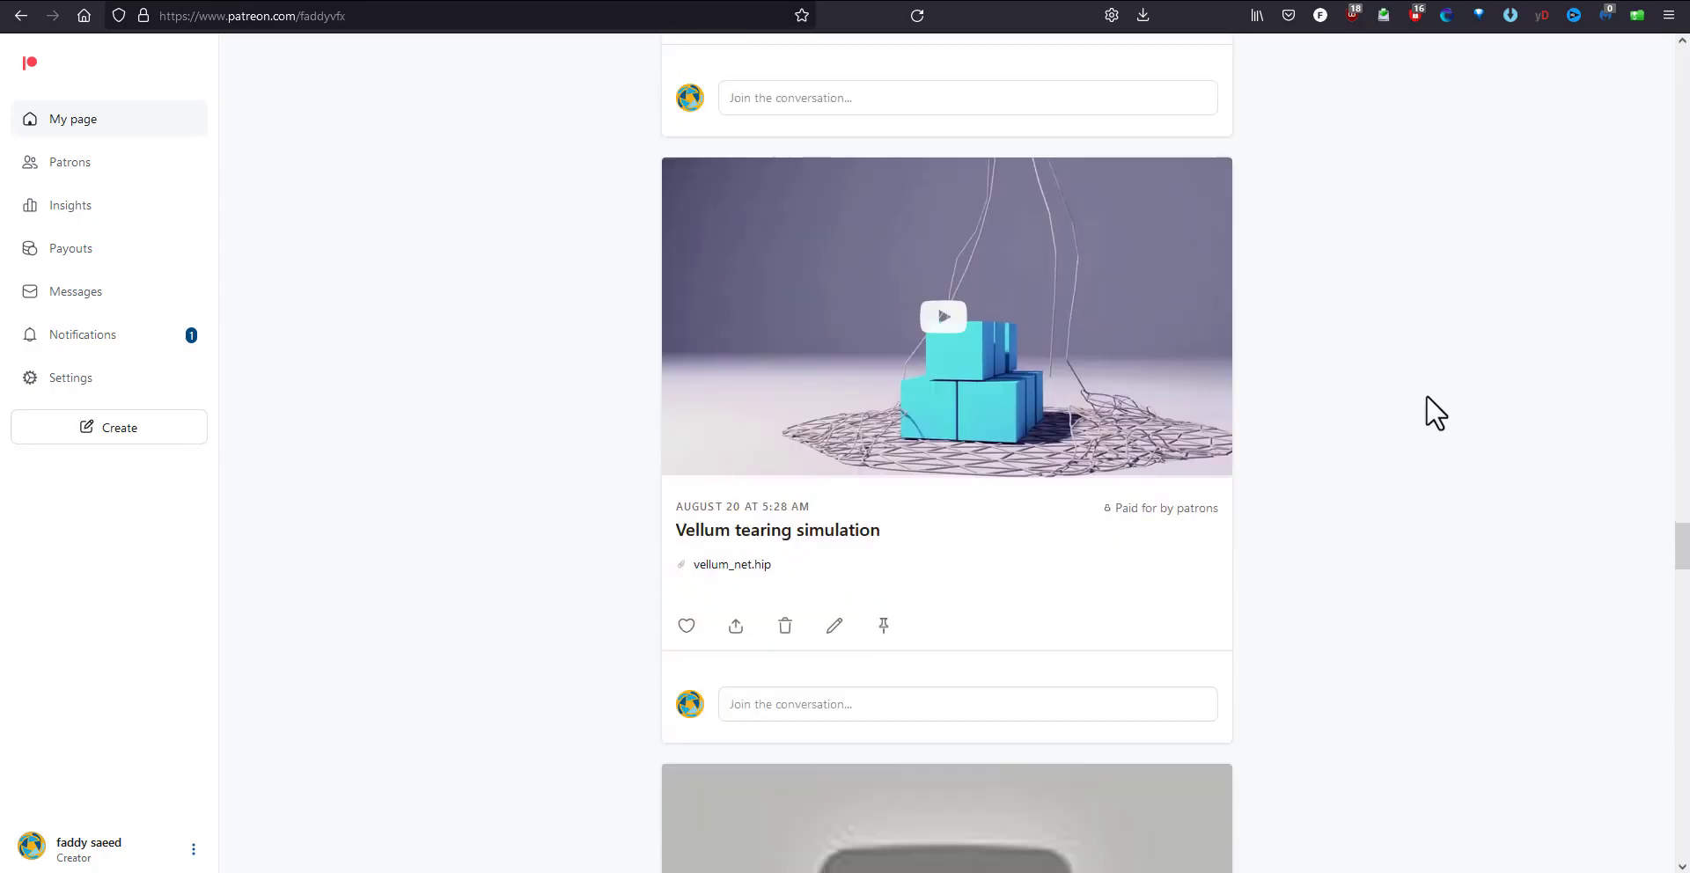
scroll(1426, 394, down, 12)
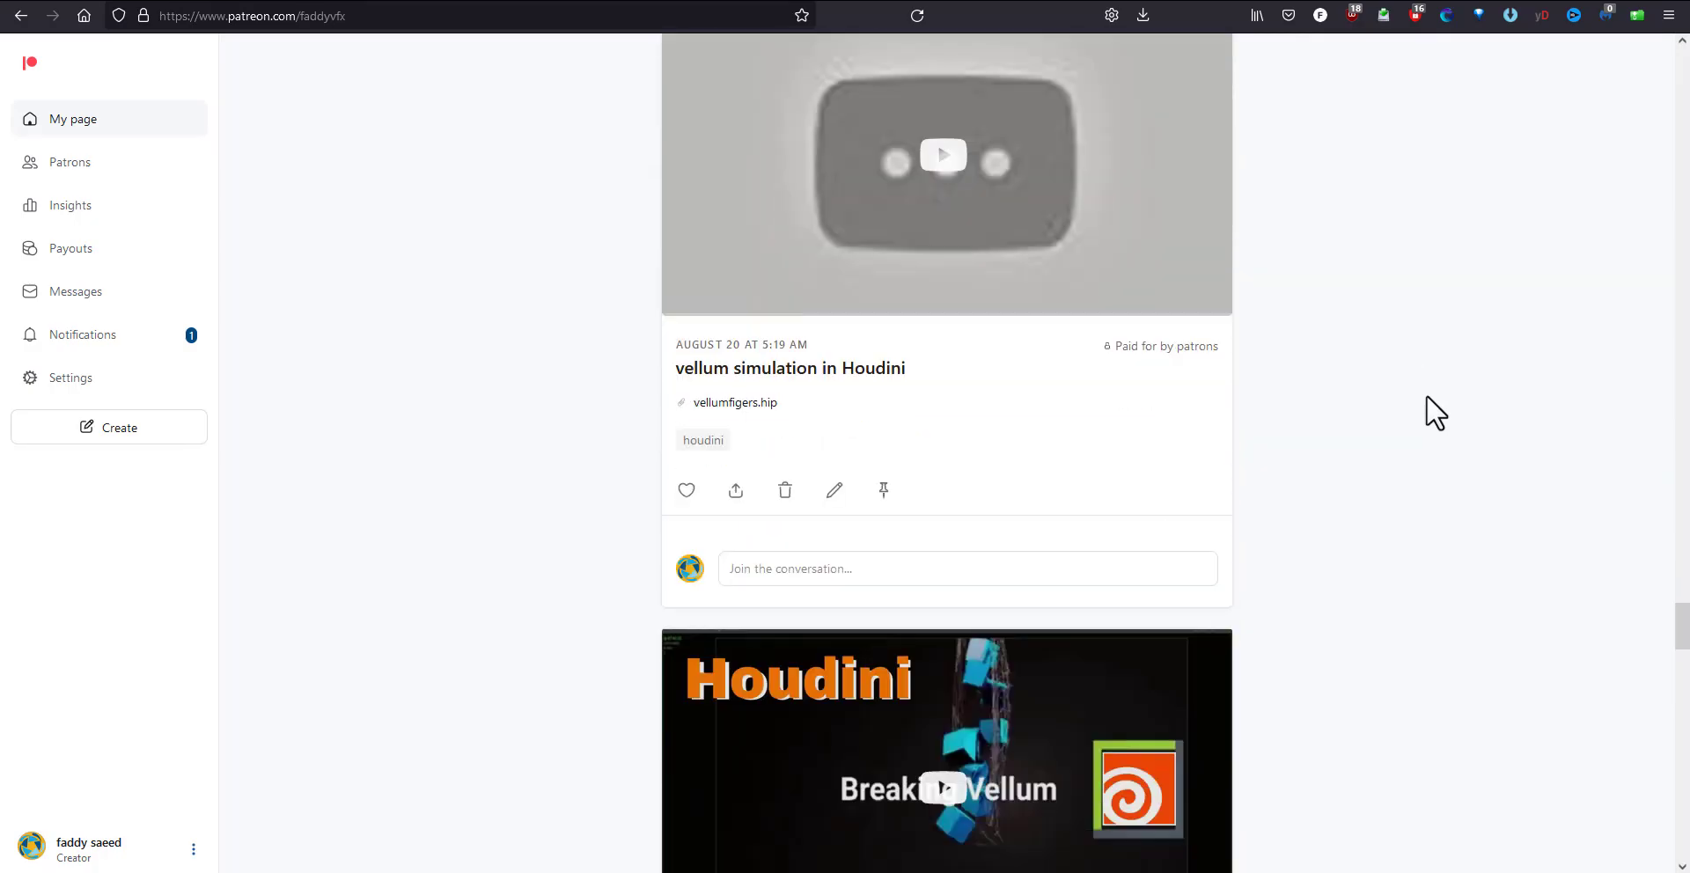
scroll(1426, 394, down, 15)
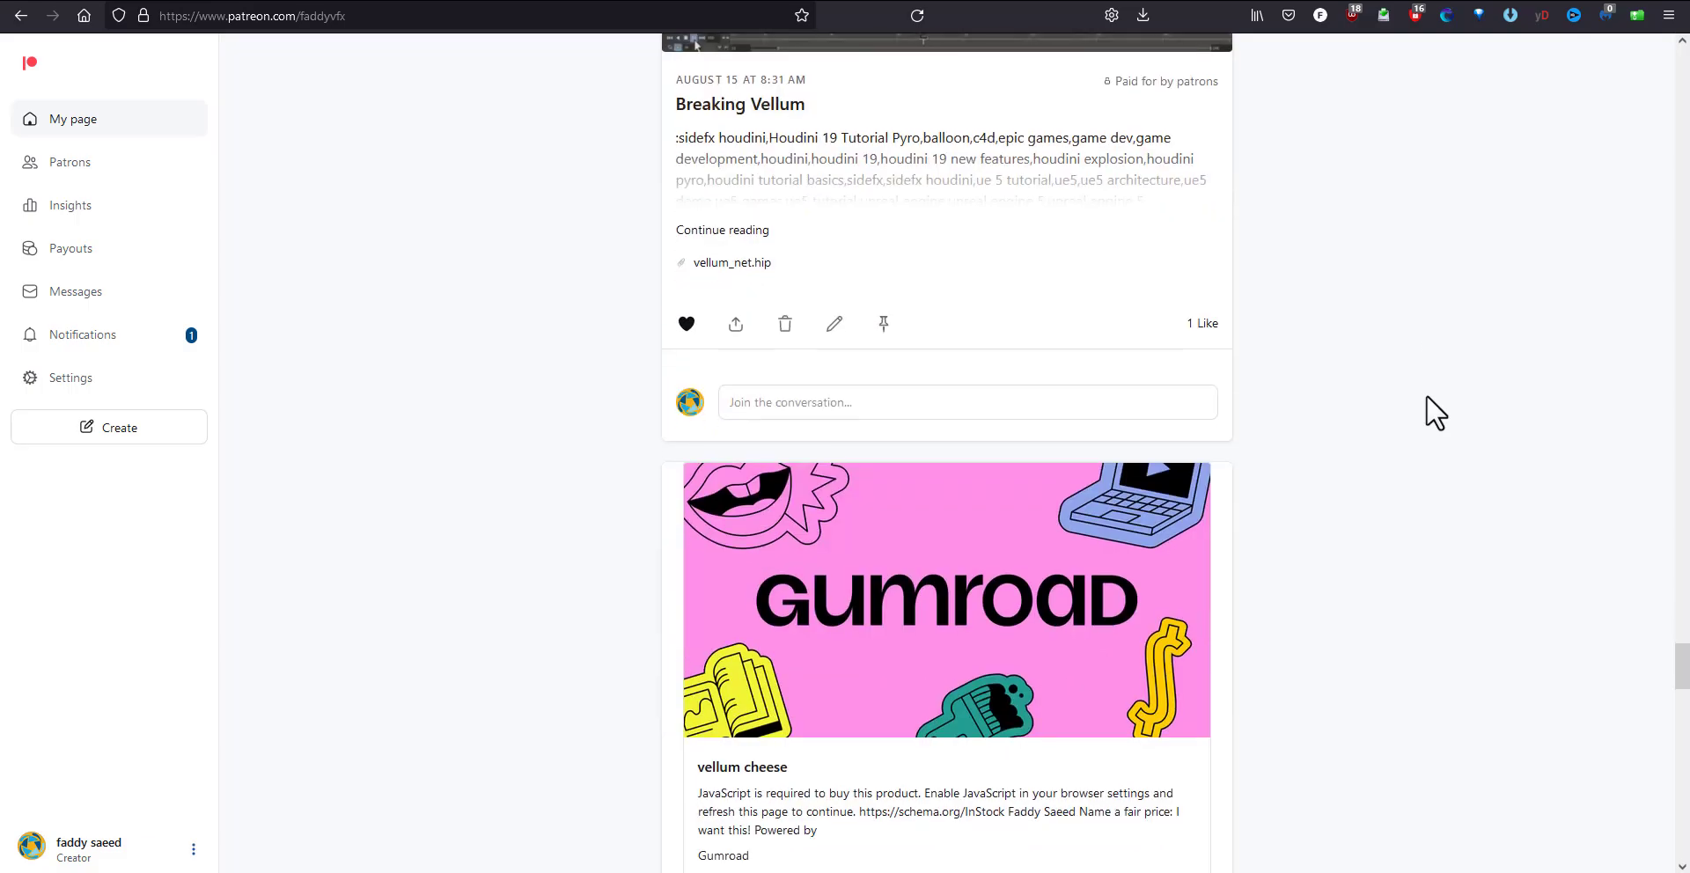
scroll(1426, 395, down, 5)
- Browse the Houdini scene files offered on the creator's Gumroad products page
key(ctrl+Tab)
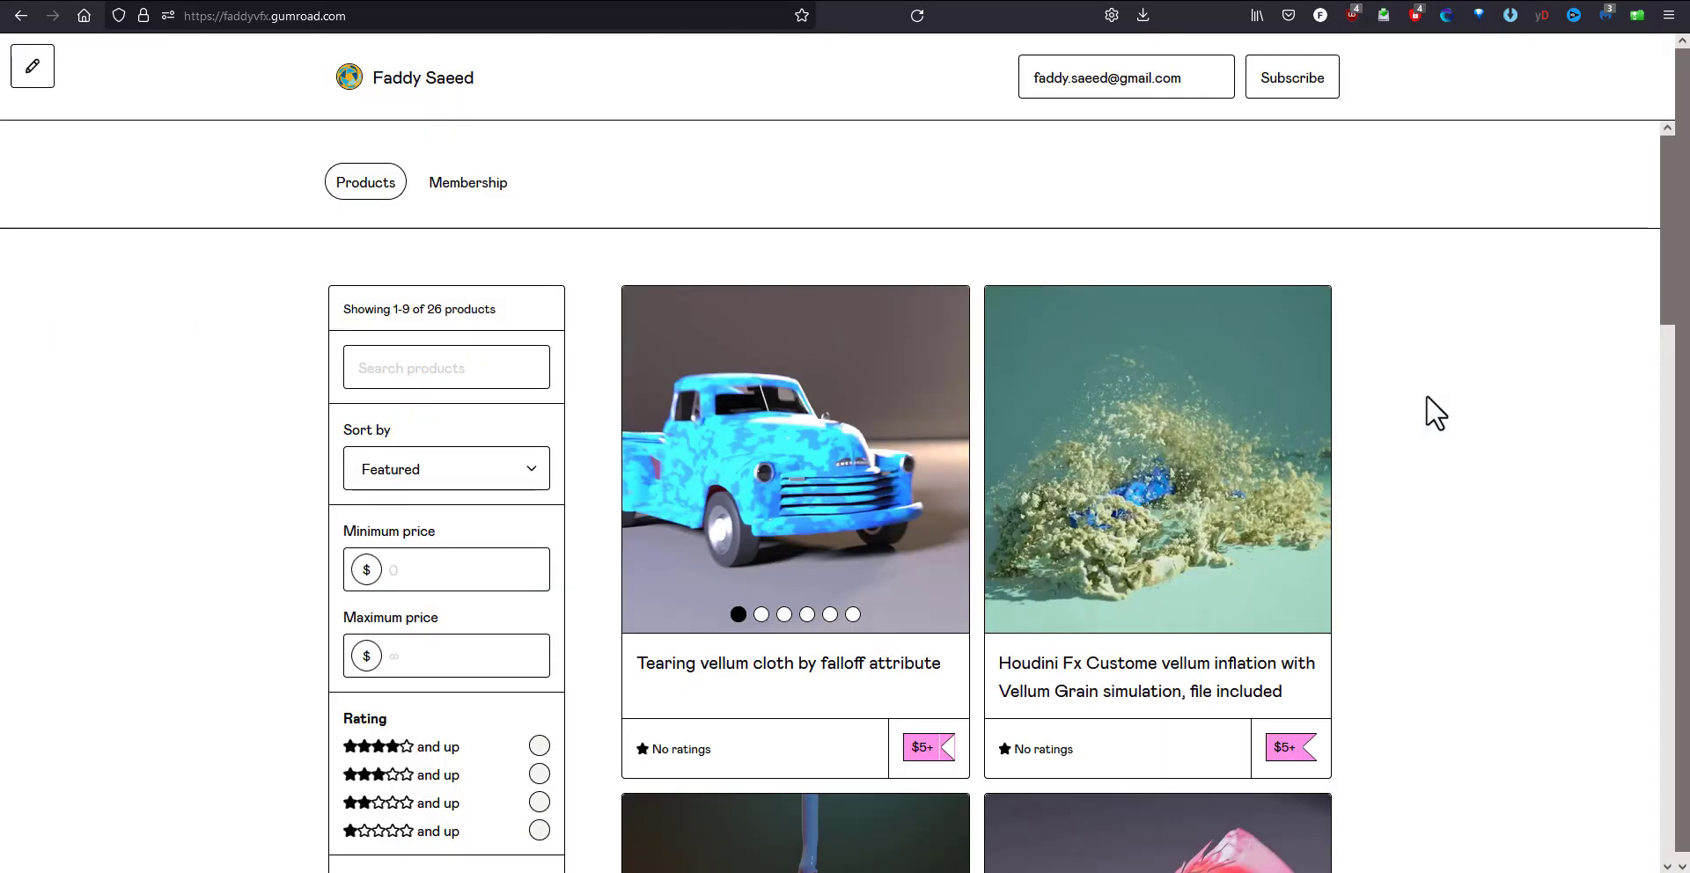
scroll(1426, 395, down, 3)
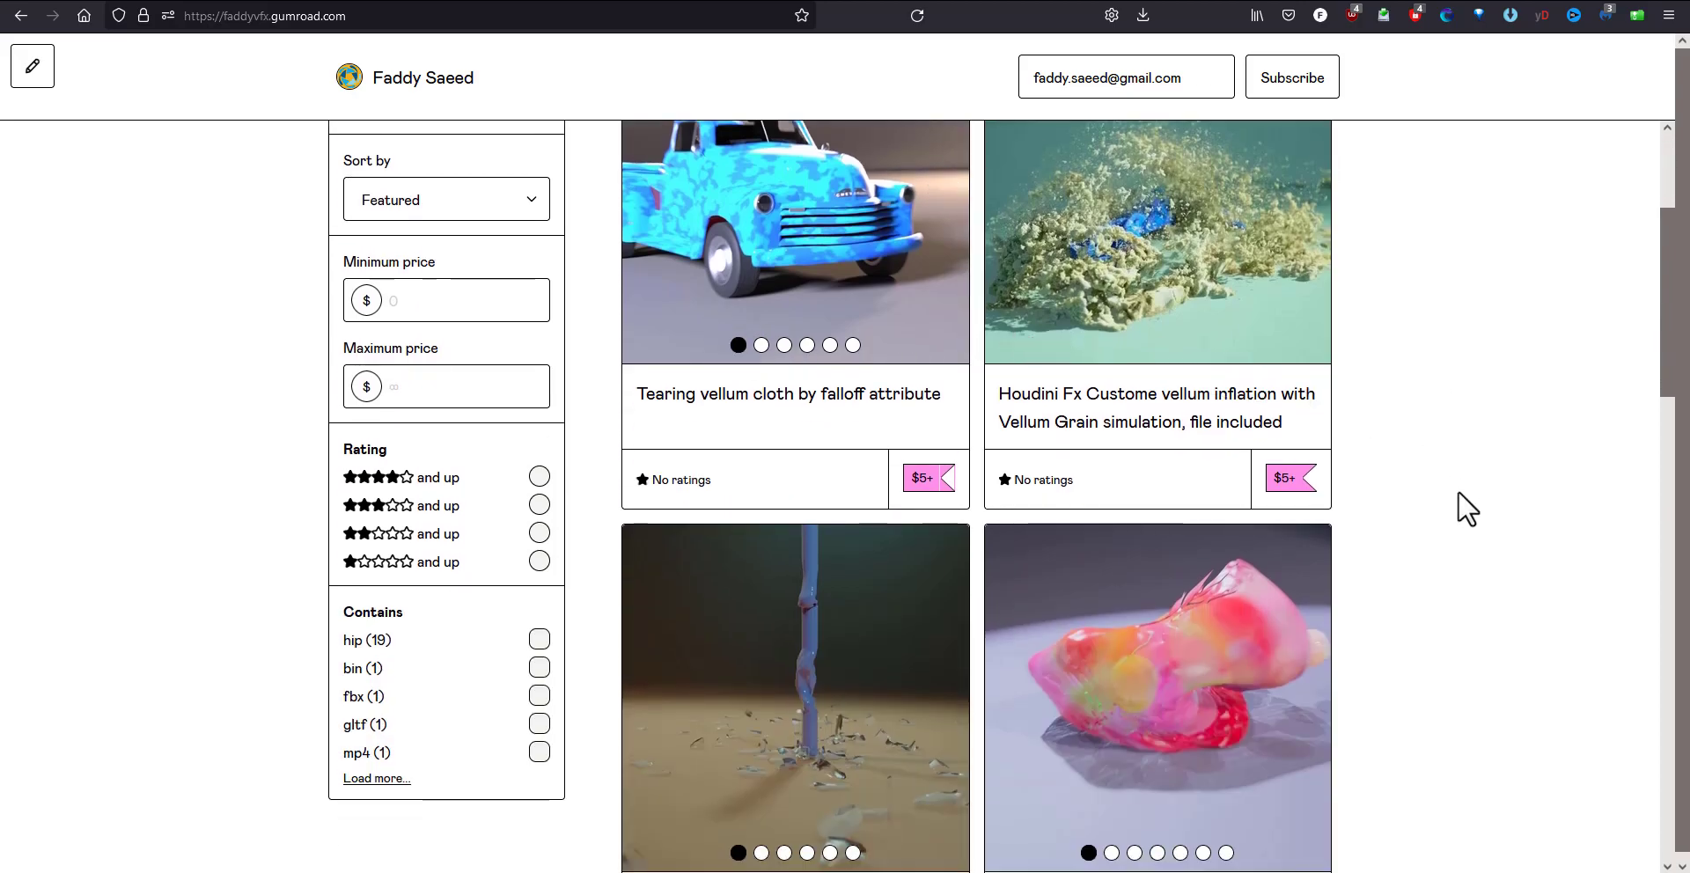
scroll(1456, 485, down, 10)
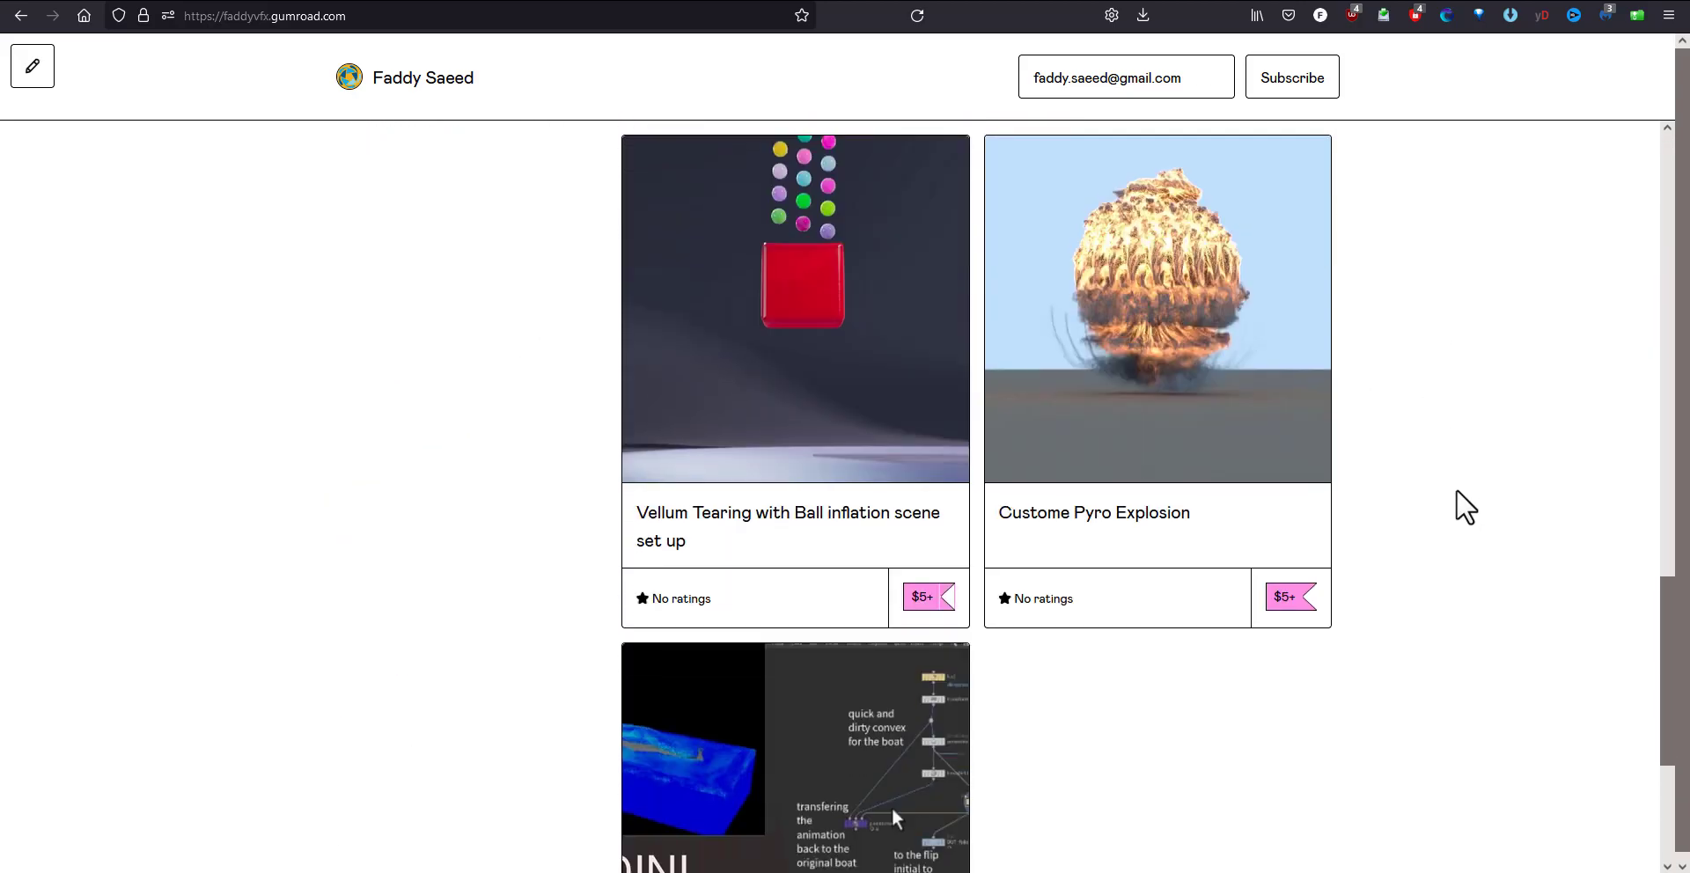
scroll(1455, 488, down, 5)
scroll(1456, 485, down, 4)
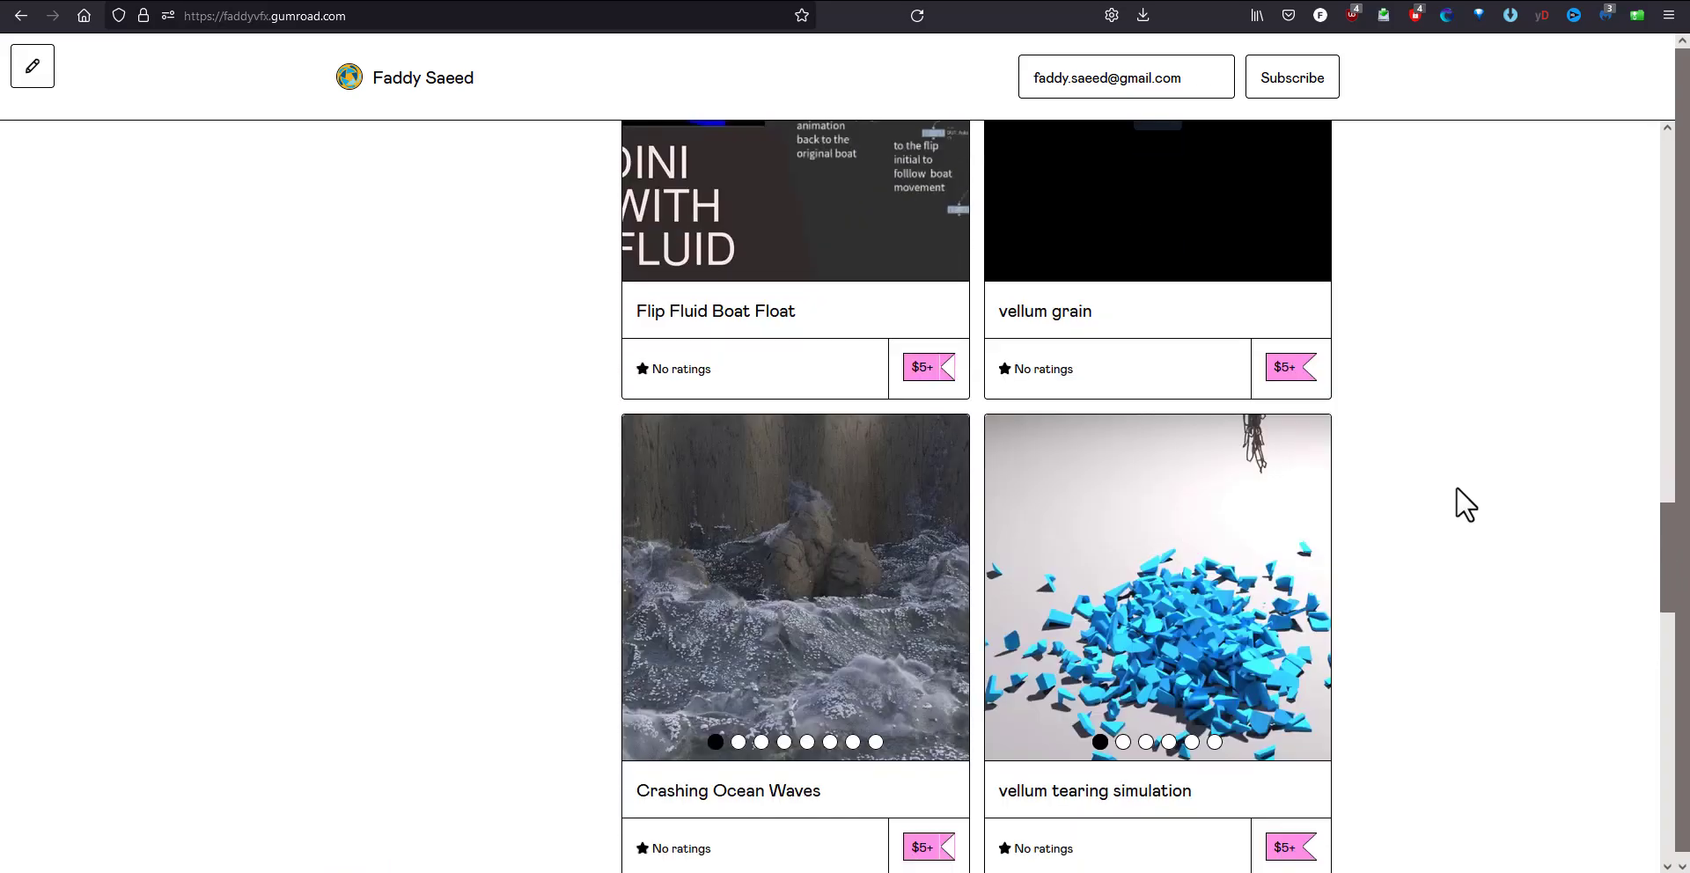
scroll(1456, 490, down, 15)
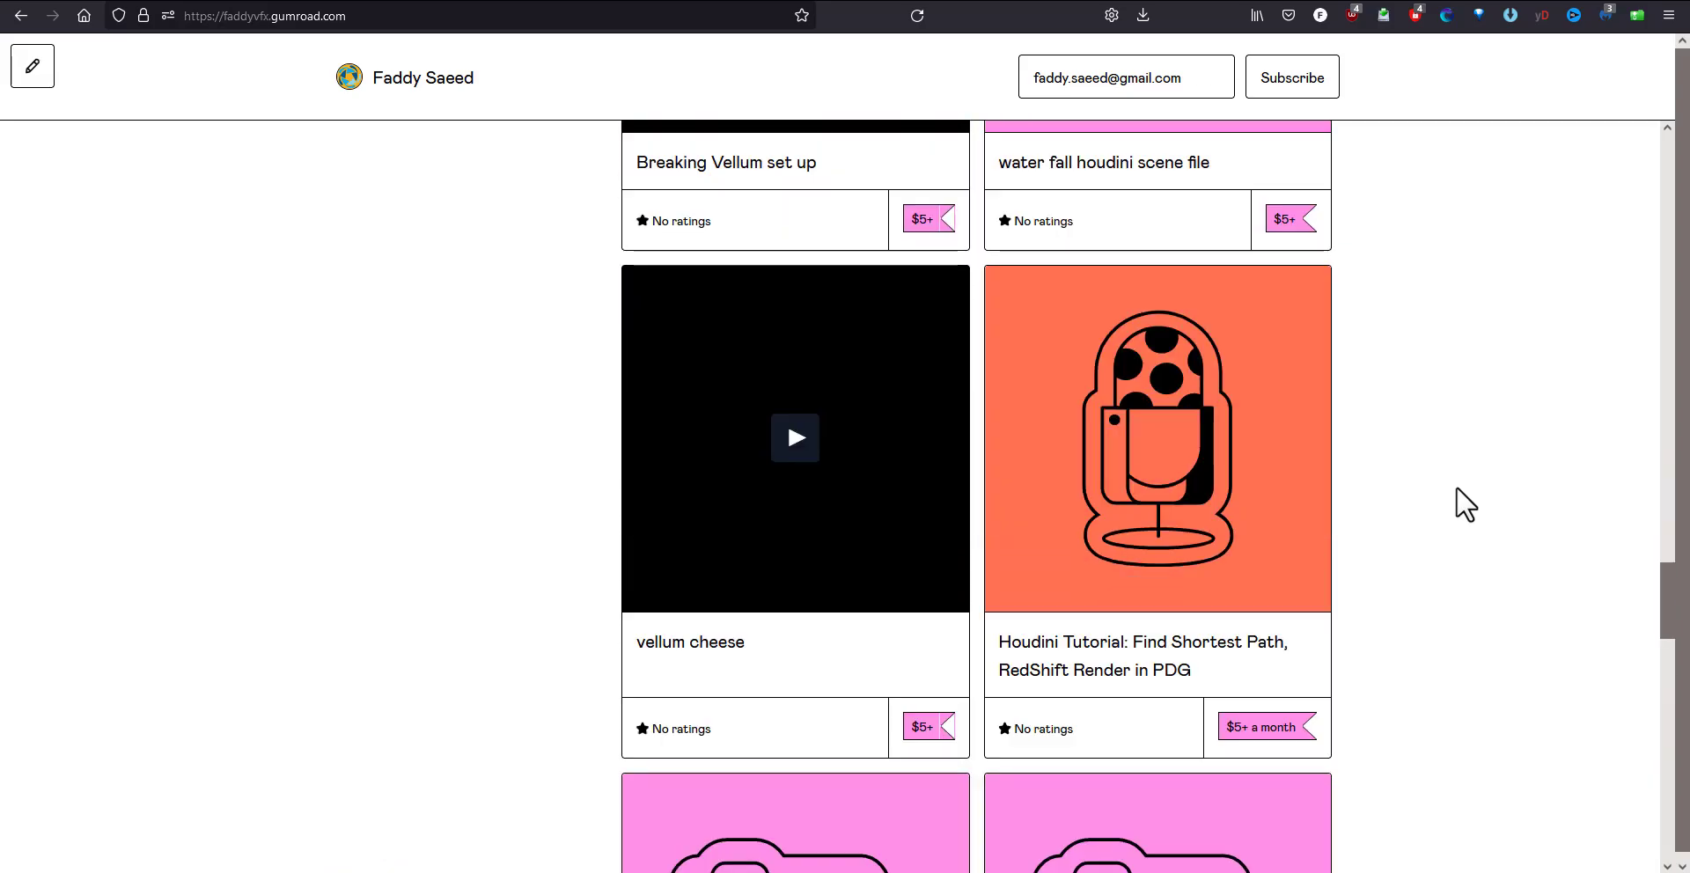
scroll(1456, 485, down, 14)
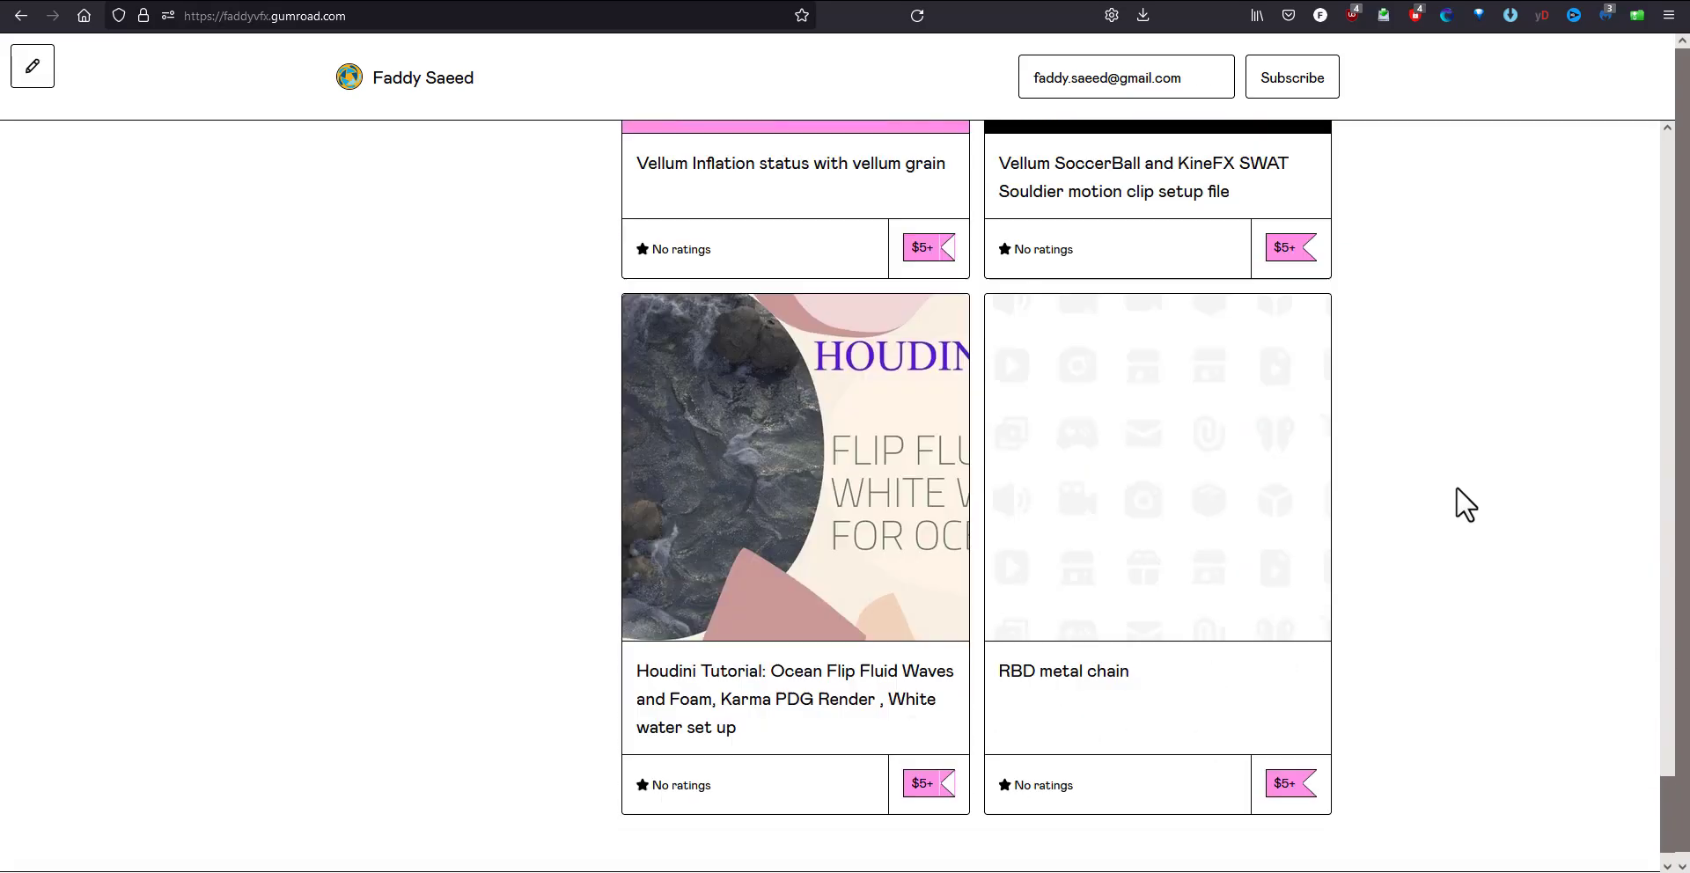
scroll(1455, 486, down, 1)
- Review the members-only tutorials in the Membership section of the FaddyVFX YouTube channel
key(ctrl+Tab)
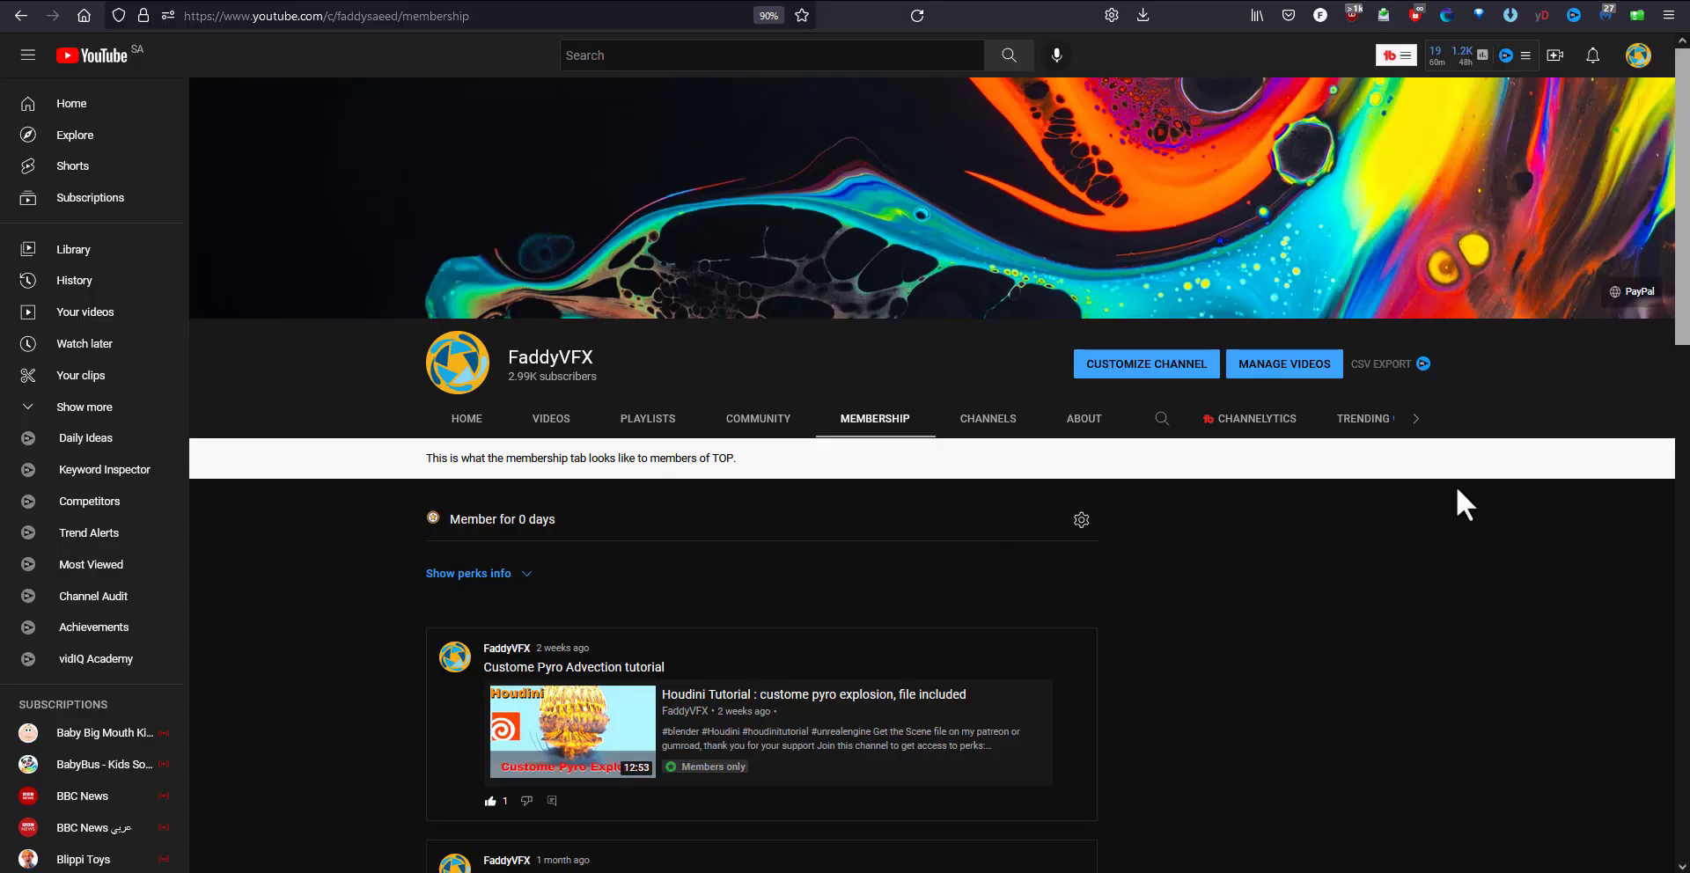
scroll(1457, 489, down, 10)
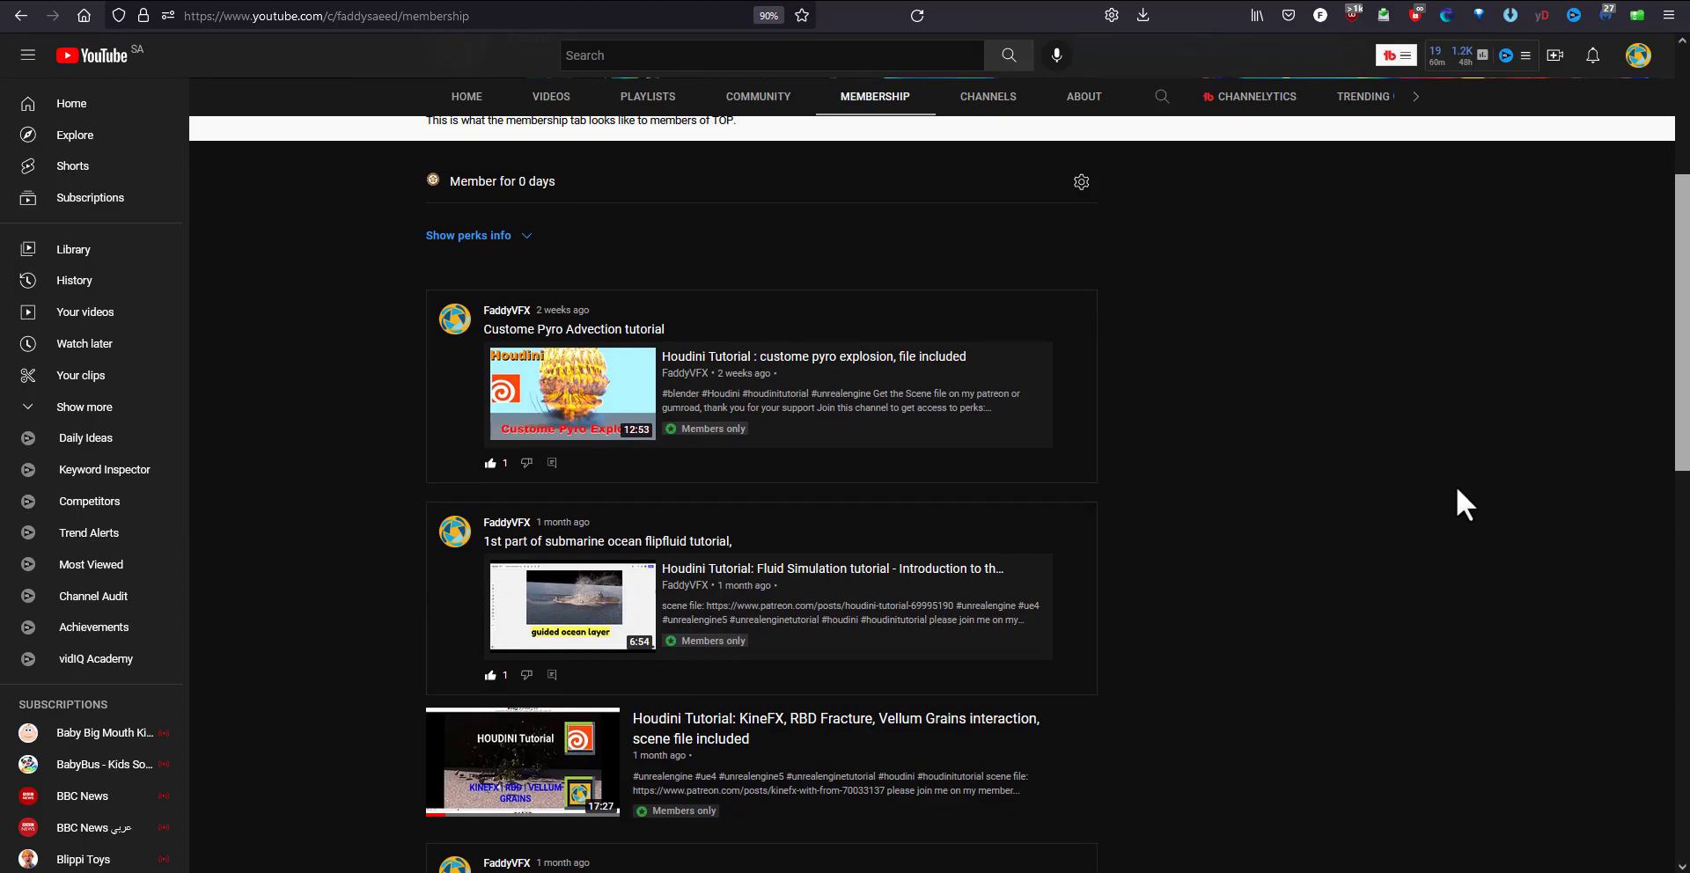
scroll(1456, 486, down, 5)
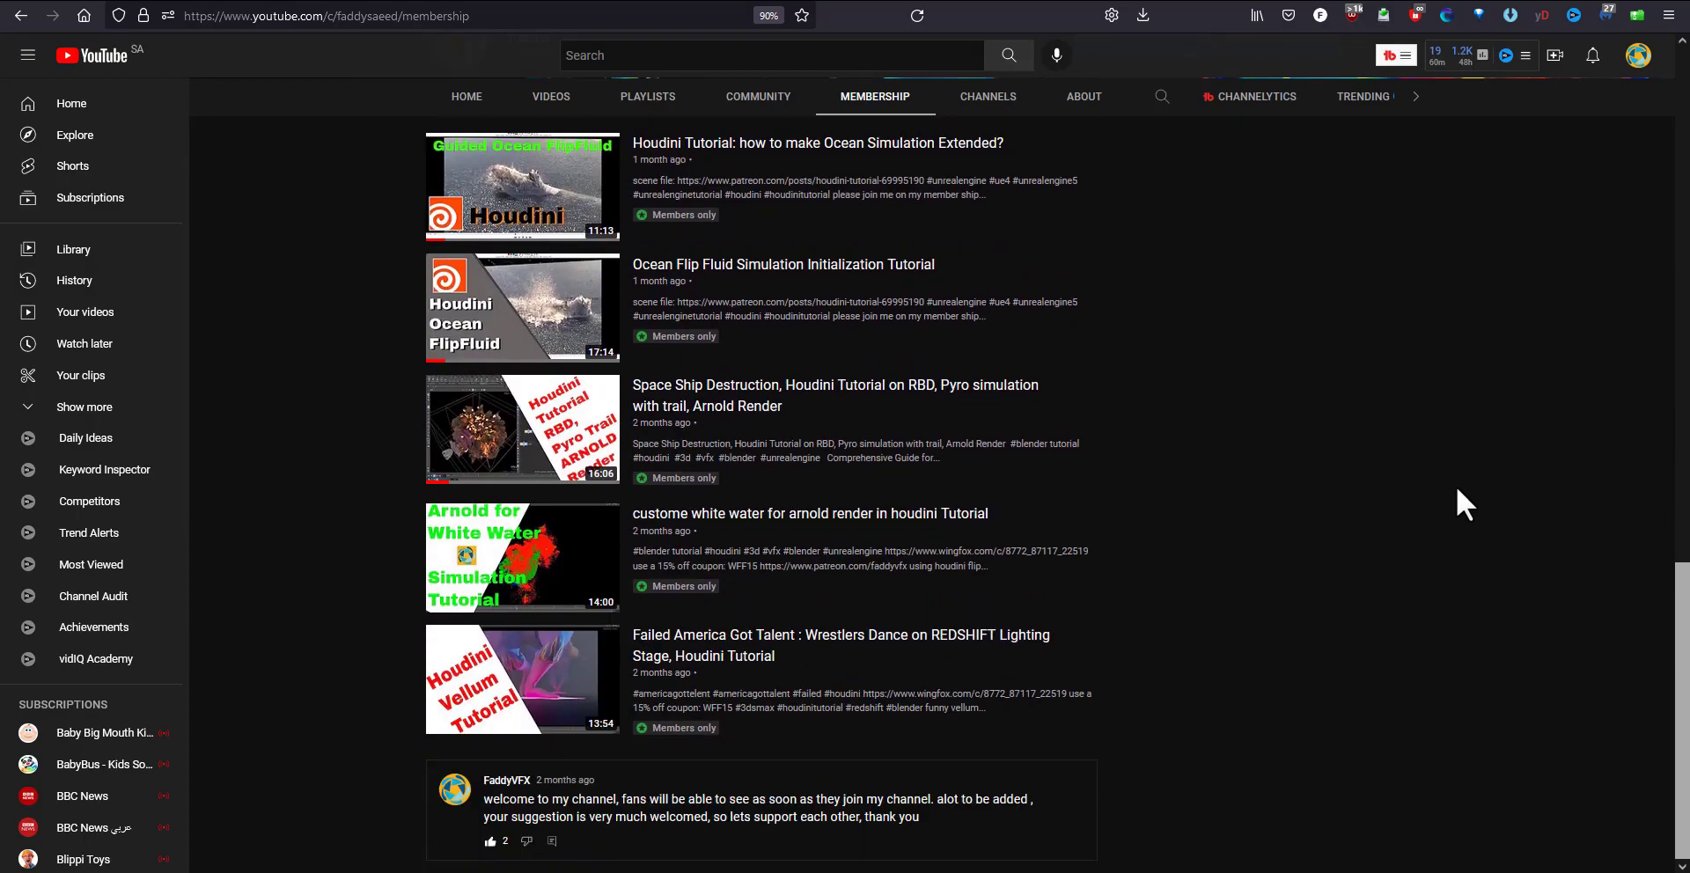
scroll(1456, 486, up, 4)
scroll(1457, 489, up, 12)
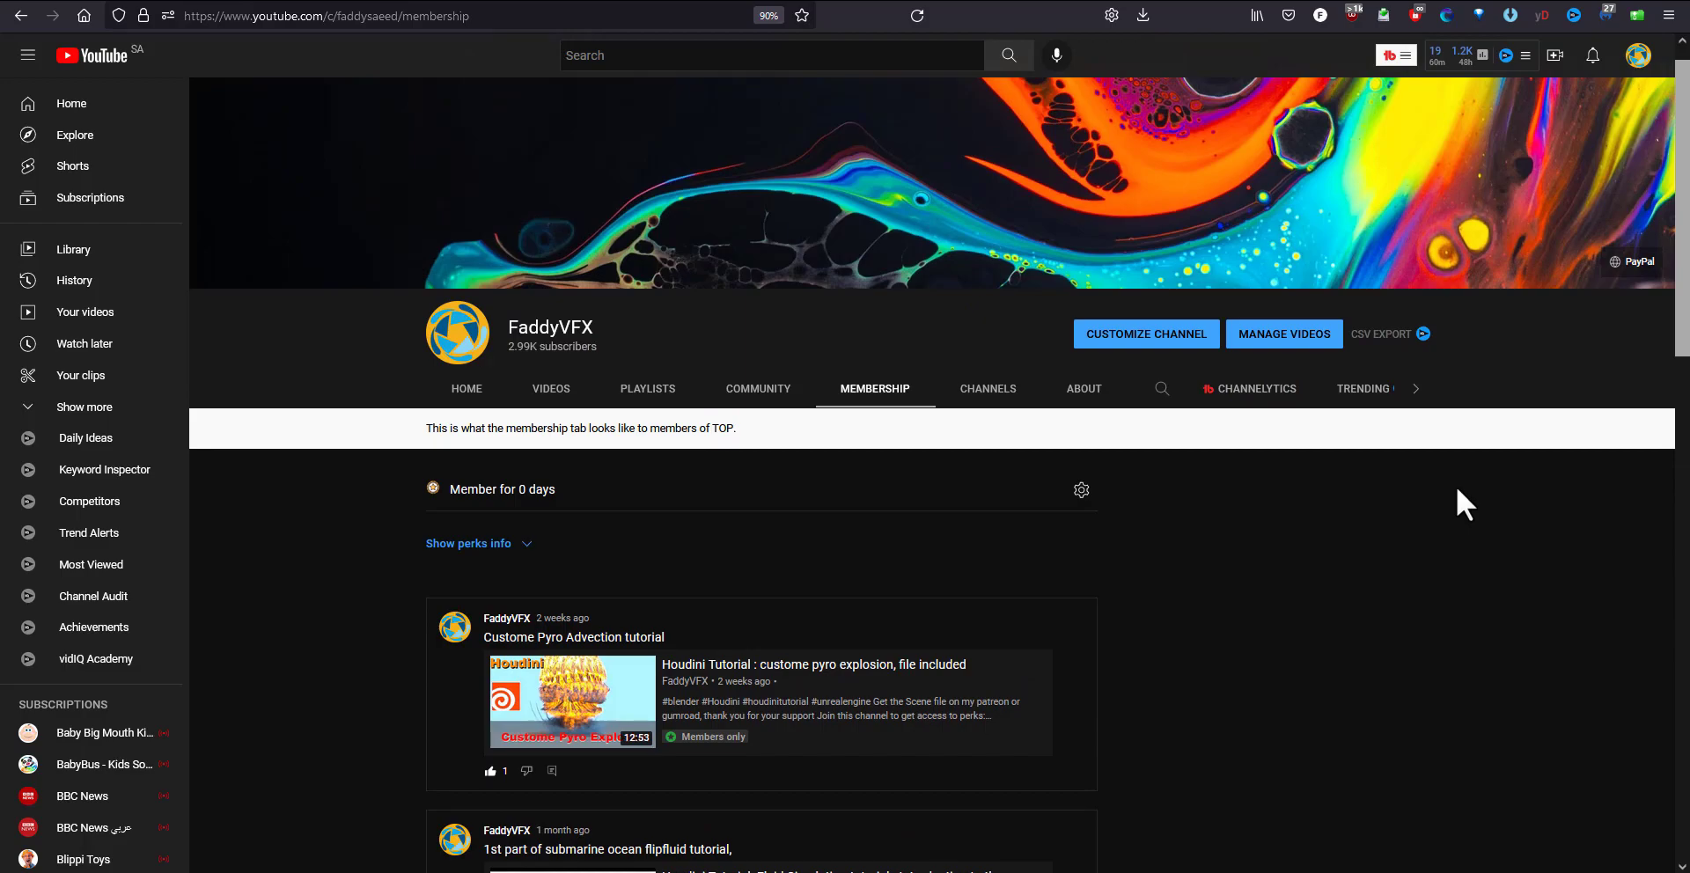
- Switch to Houdini and return the animation to frame 1
key(alt+Tab)
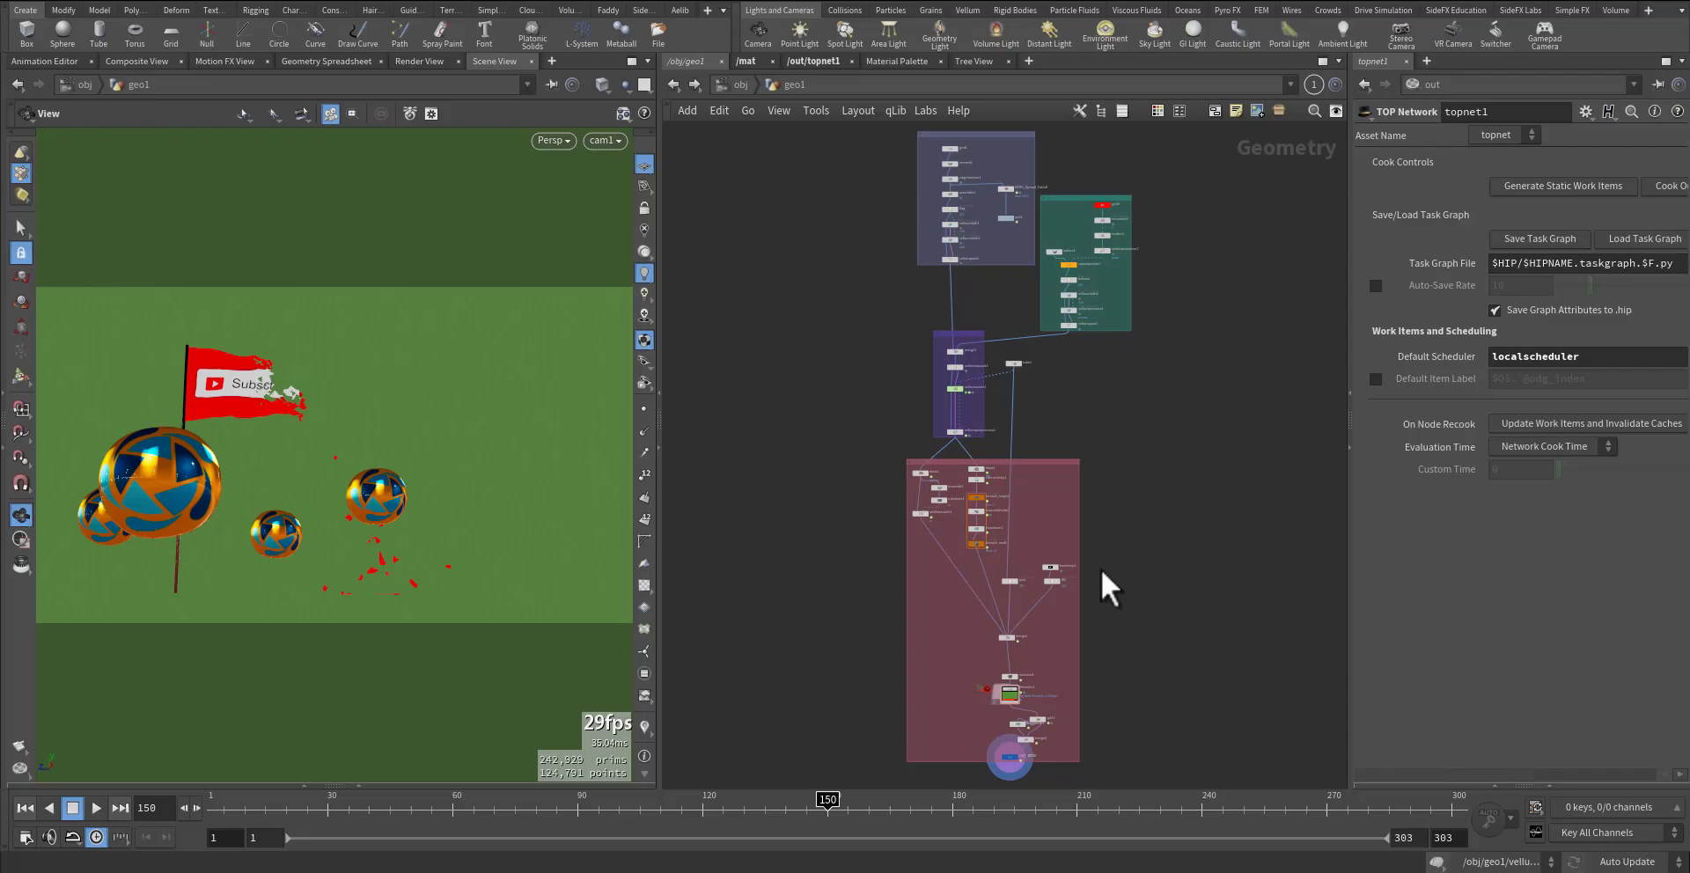
click(18, 811)
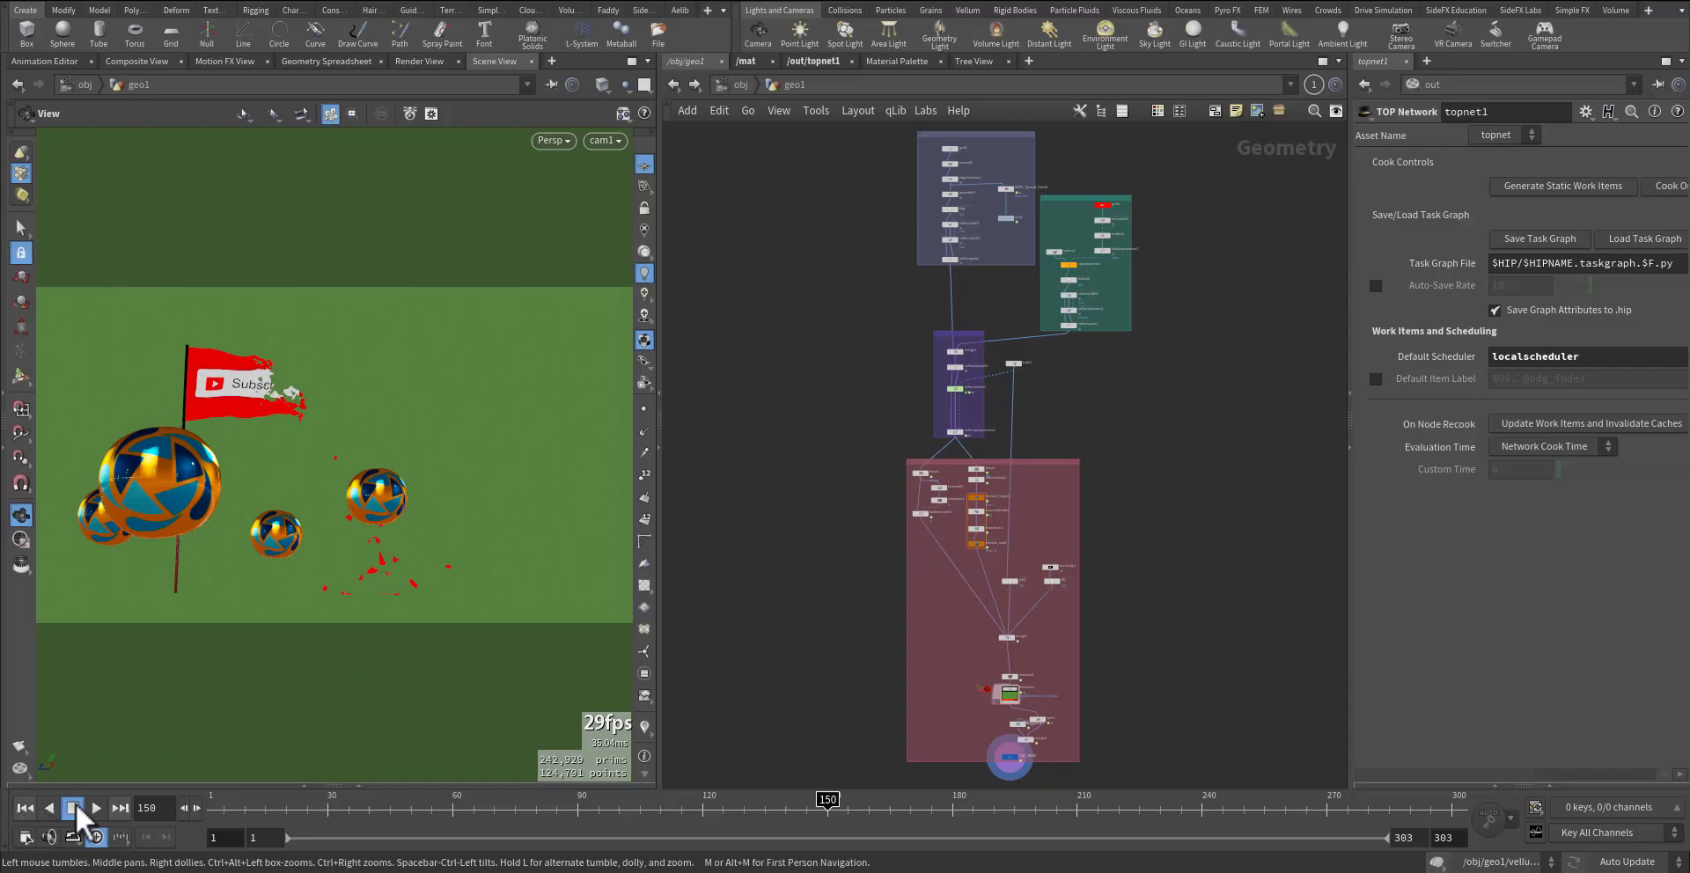
- Go up to the object level and place the cam2 node just beneath cam1 in the network
click(728, 83)
scroll(1071, 507, up, 1)
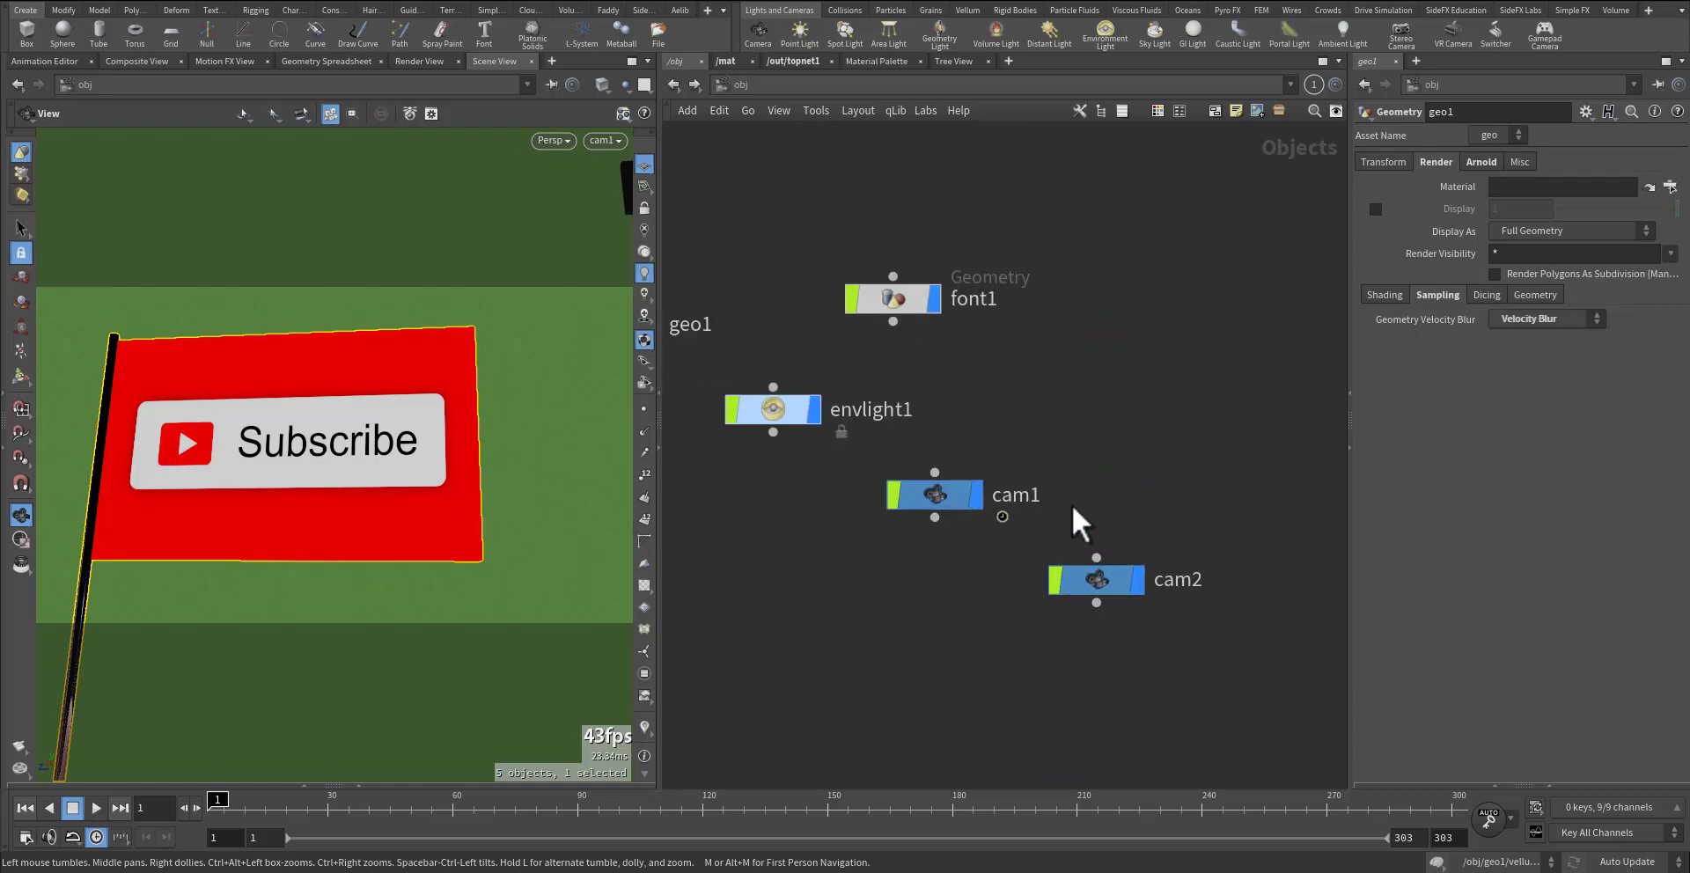
drag(1092, 582, 951, 567)
drag(1021, 468, 841, 596)
middle_drag(841, 597, 1032, 749)
drag(1075, 494, 1039, 522)
drag(942, 493, 1005, 767)
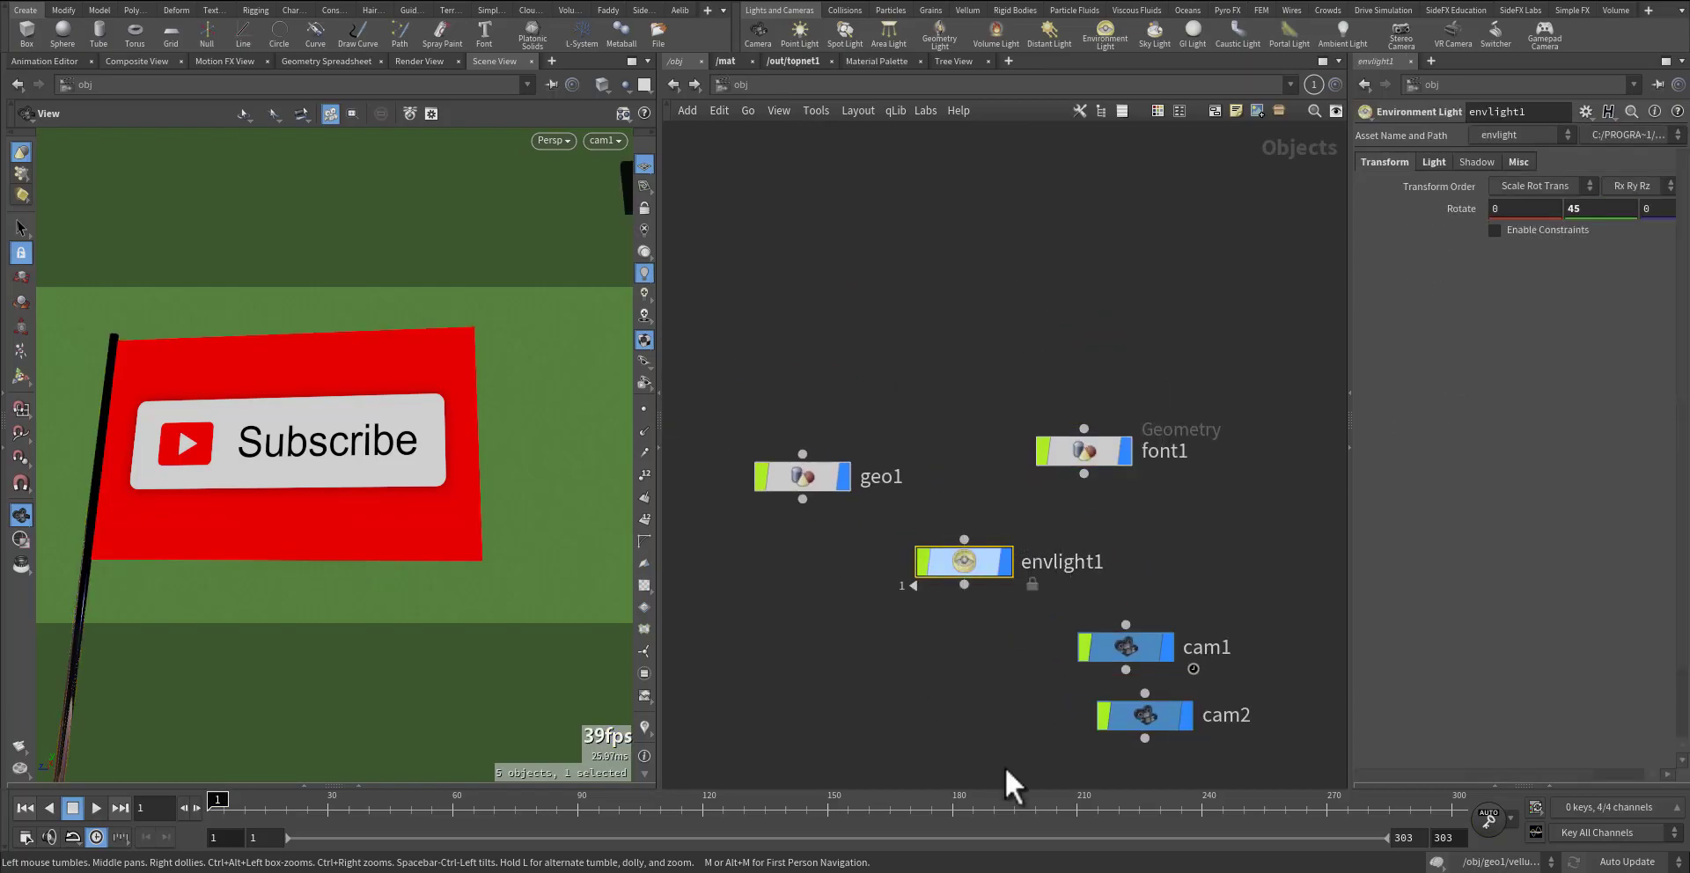
drag(842, 329, 732, 615)
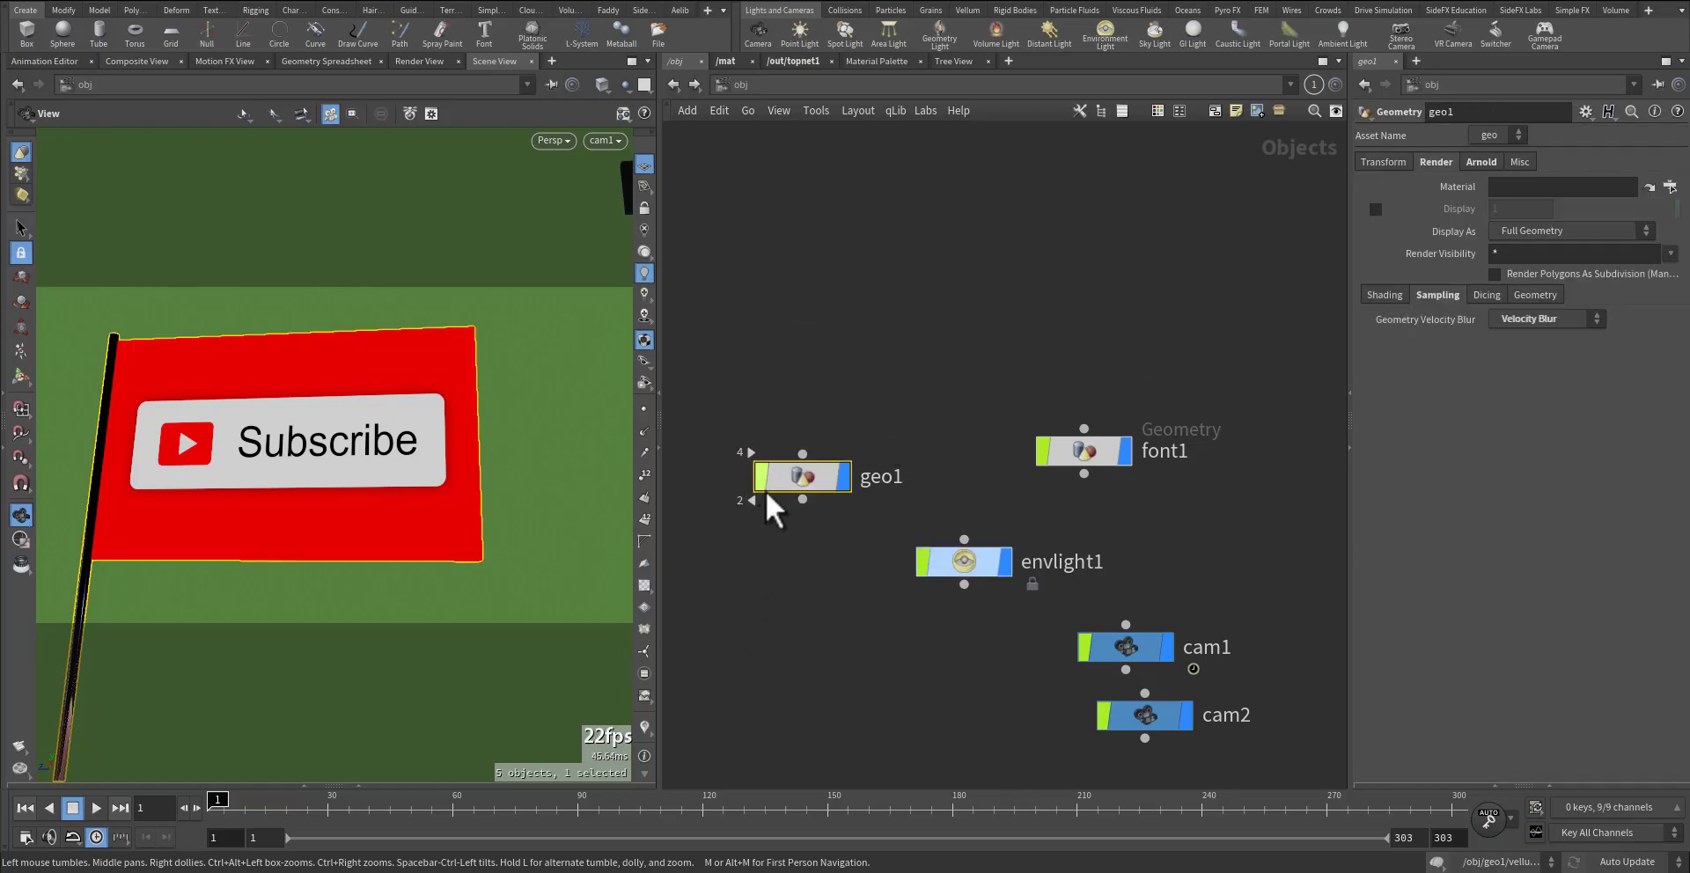
- Enter the geo1 object's network and leave the cam1 view to show the whole flag and pole
double_click(798, 480)
middle_drag(810, 551, 815, 599)
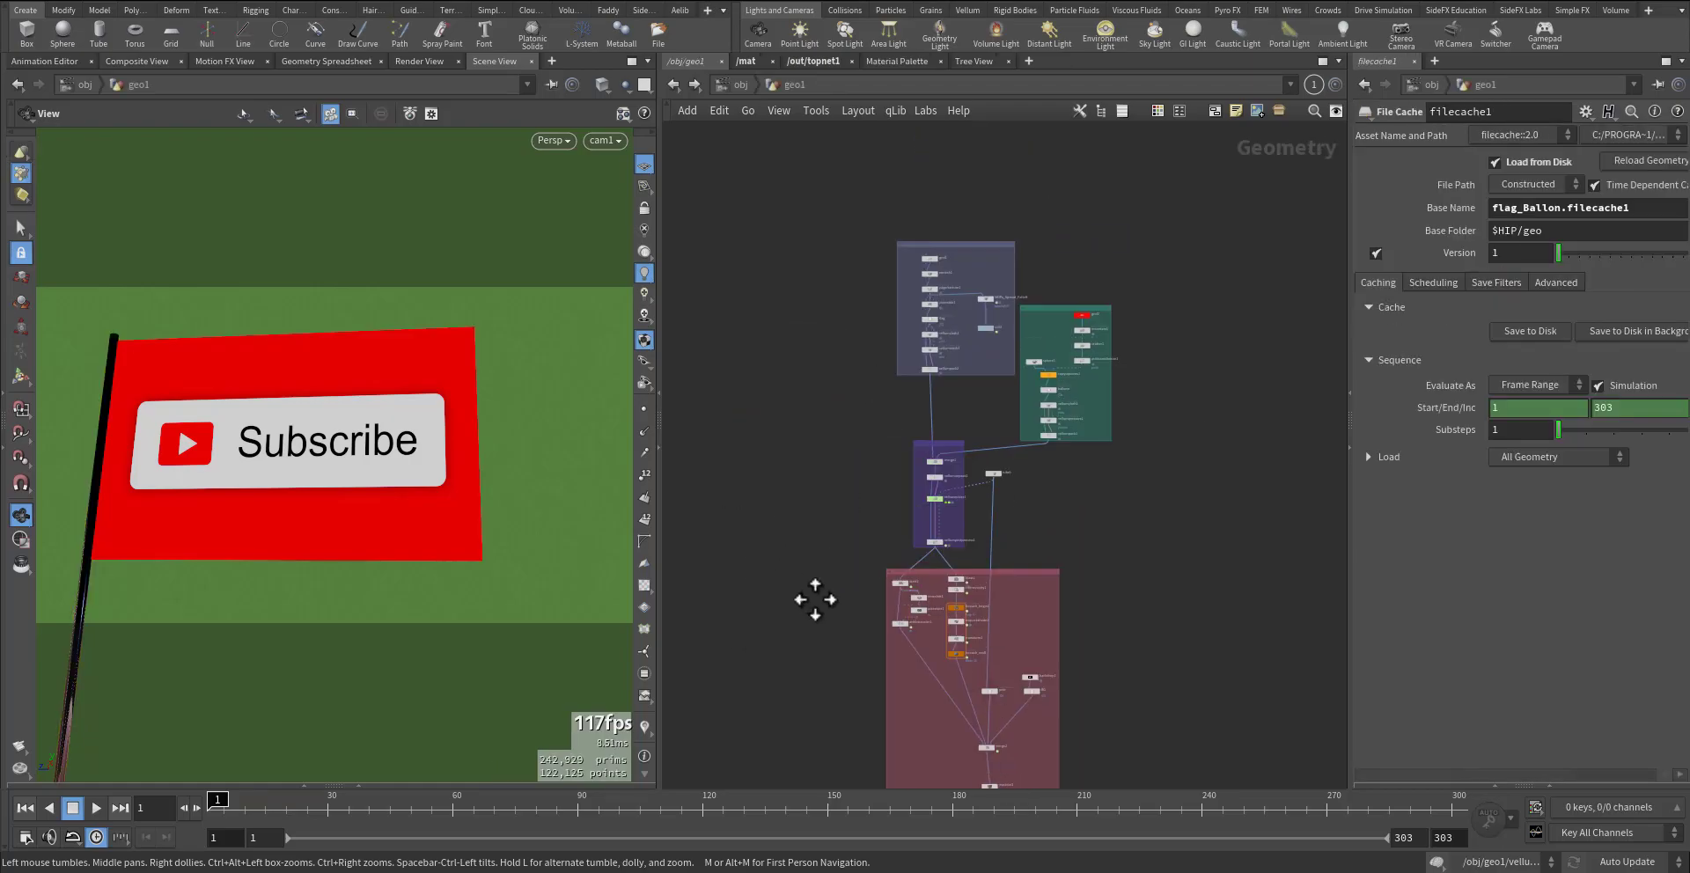
scroll(806, 414, up, 3)
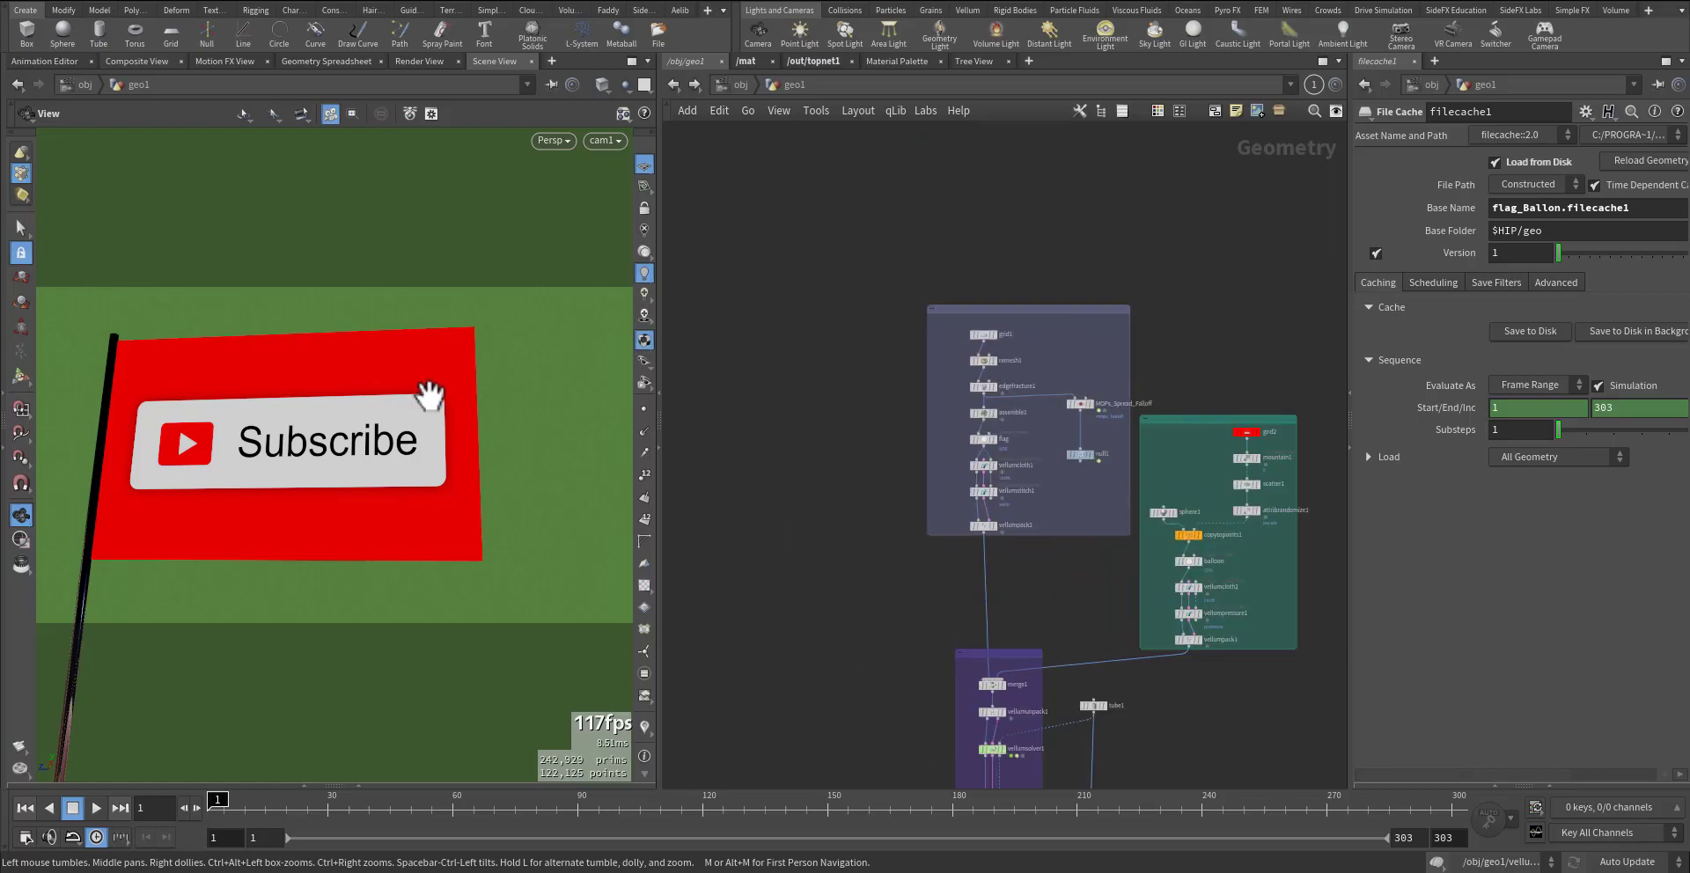
scroll(426, 402, down, 2)
drag(384, 427, 268, 551)
scroll(267, 551, down, 5)
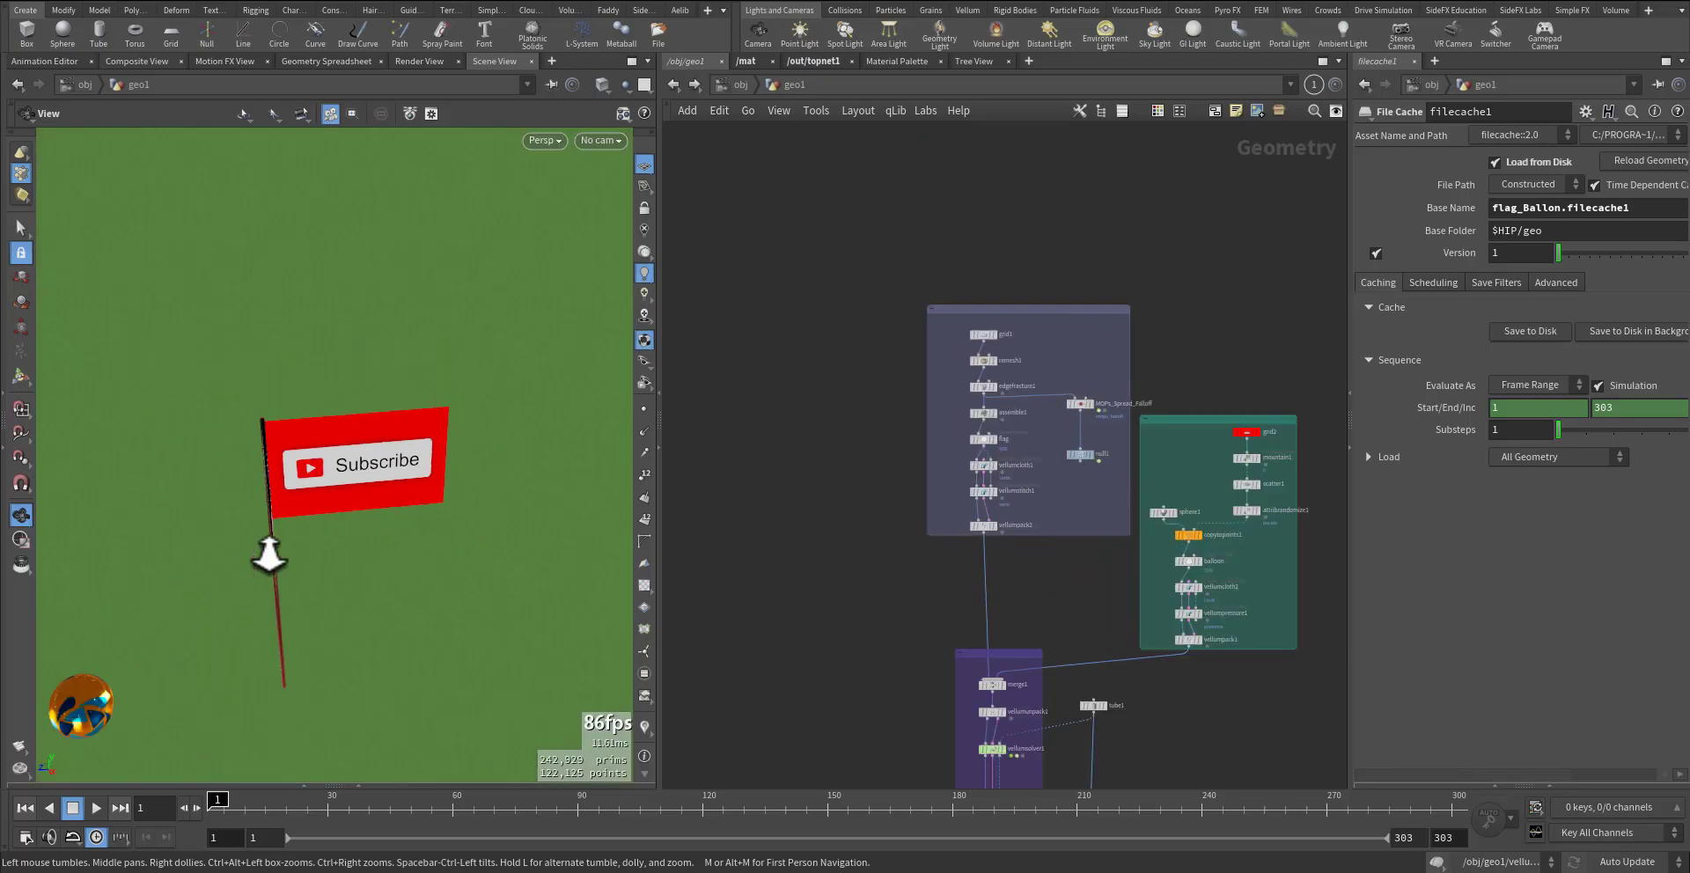
- Select the grid1 node at the start of the flag setup and display its geometry up close
scroll(755, 434, up, 10)
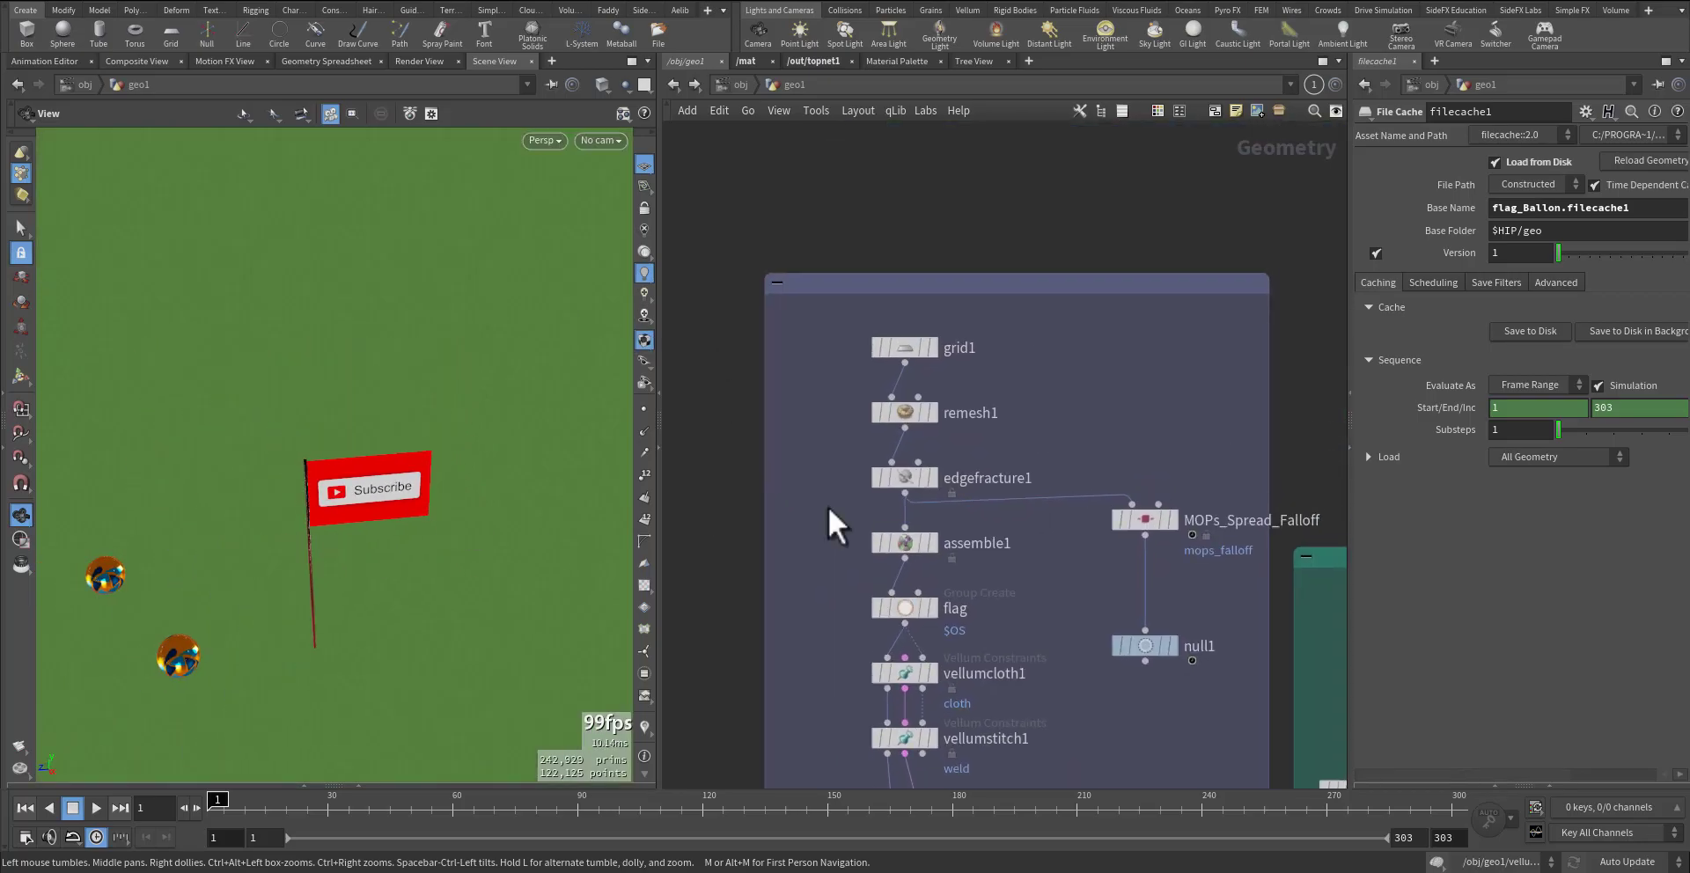
scroll(859, 366, up, 2)
click(1080, 322)
click(1021, 329)
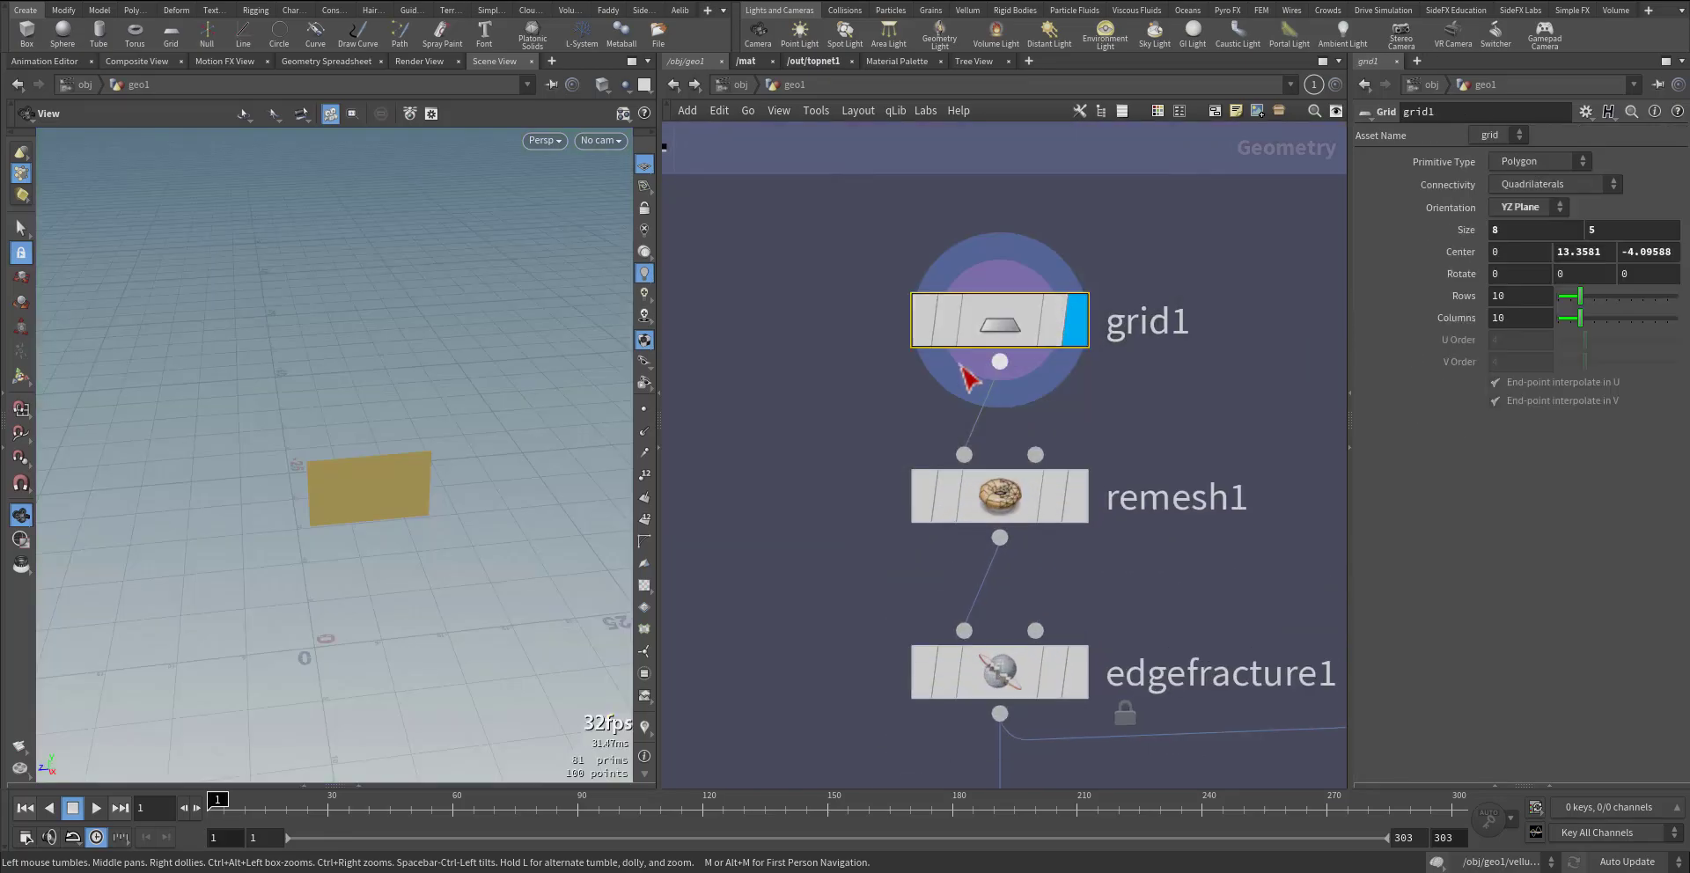
drag(344, 520, 592, 383)
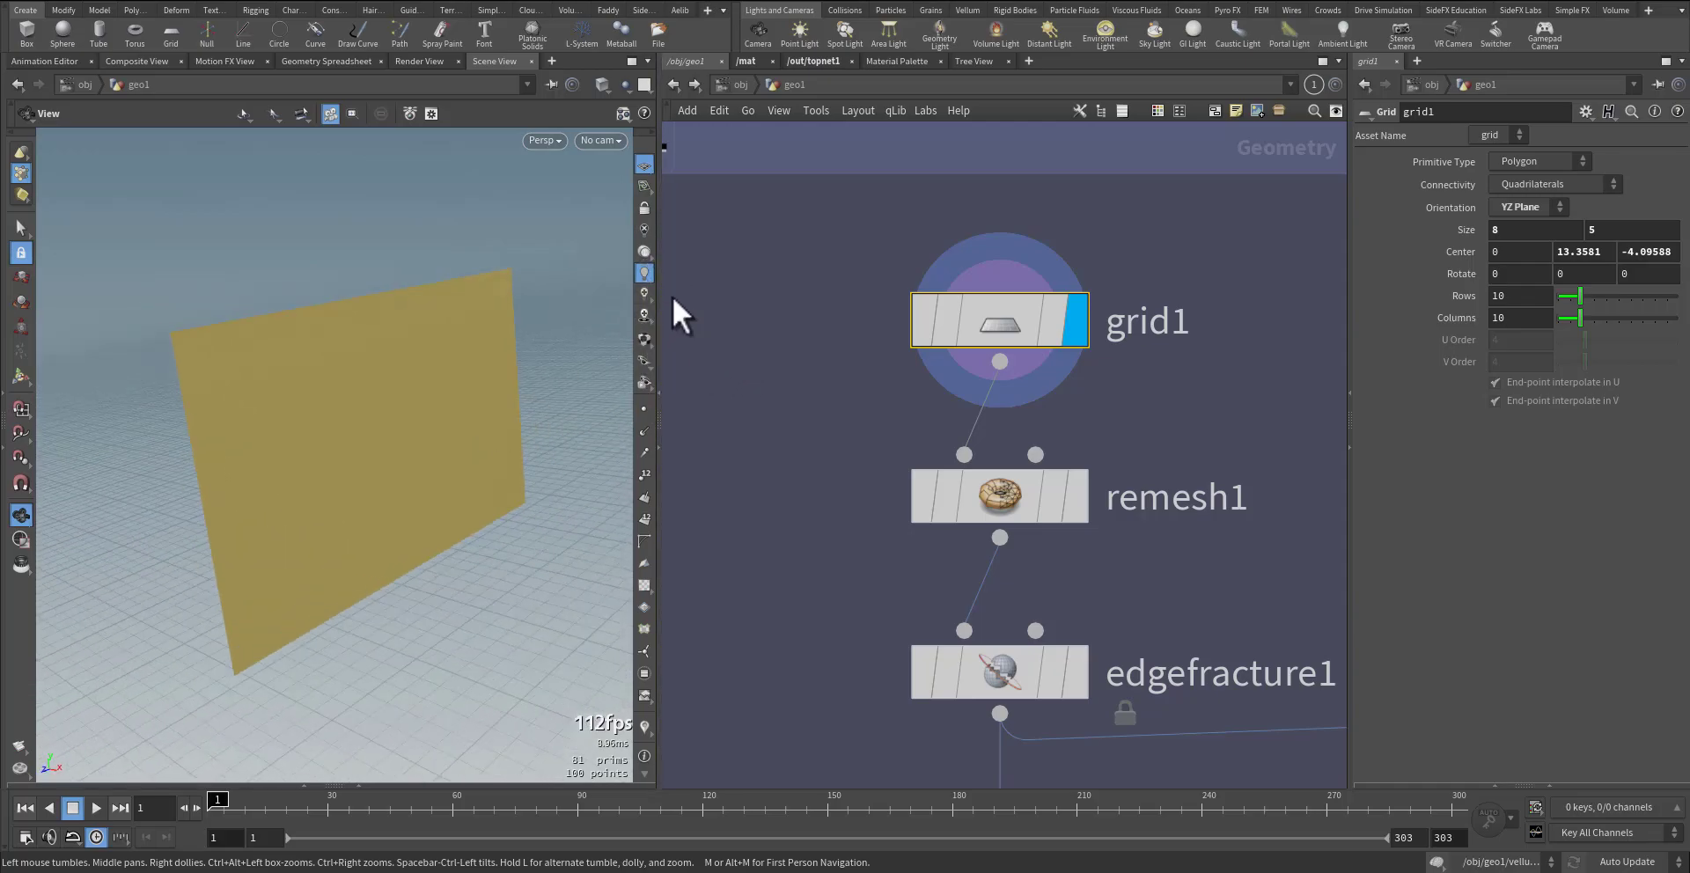
- Switch the viewport lighting to headlight only and face the grid from the front
click(644, 252)
drag(481, 404, 381, 404)
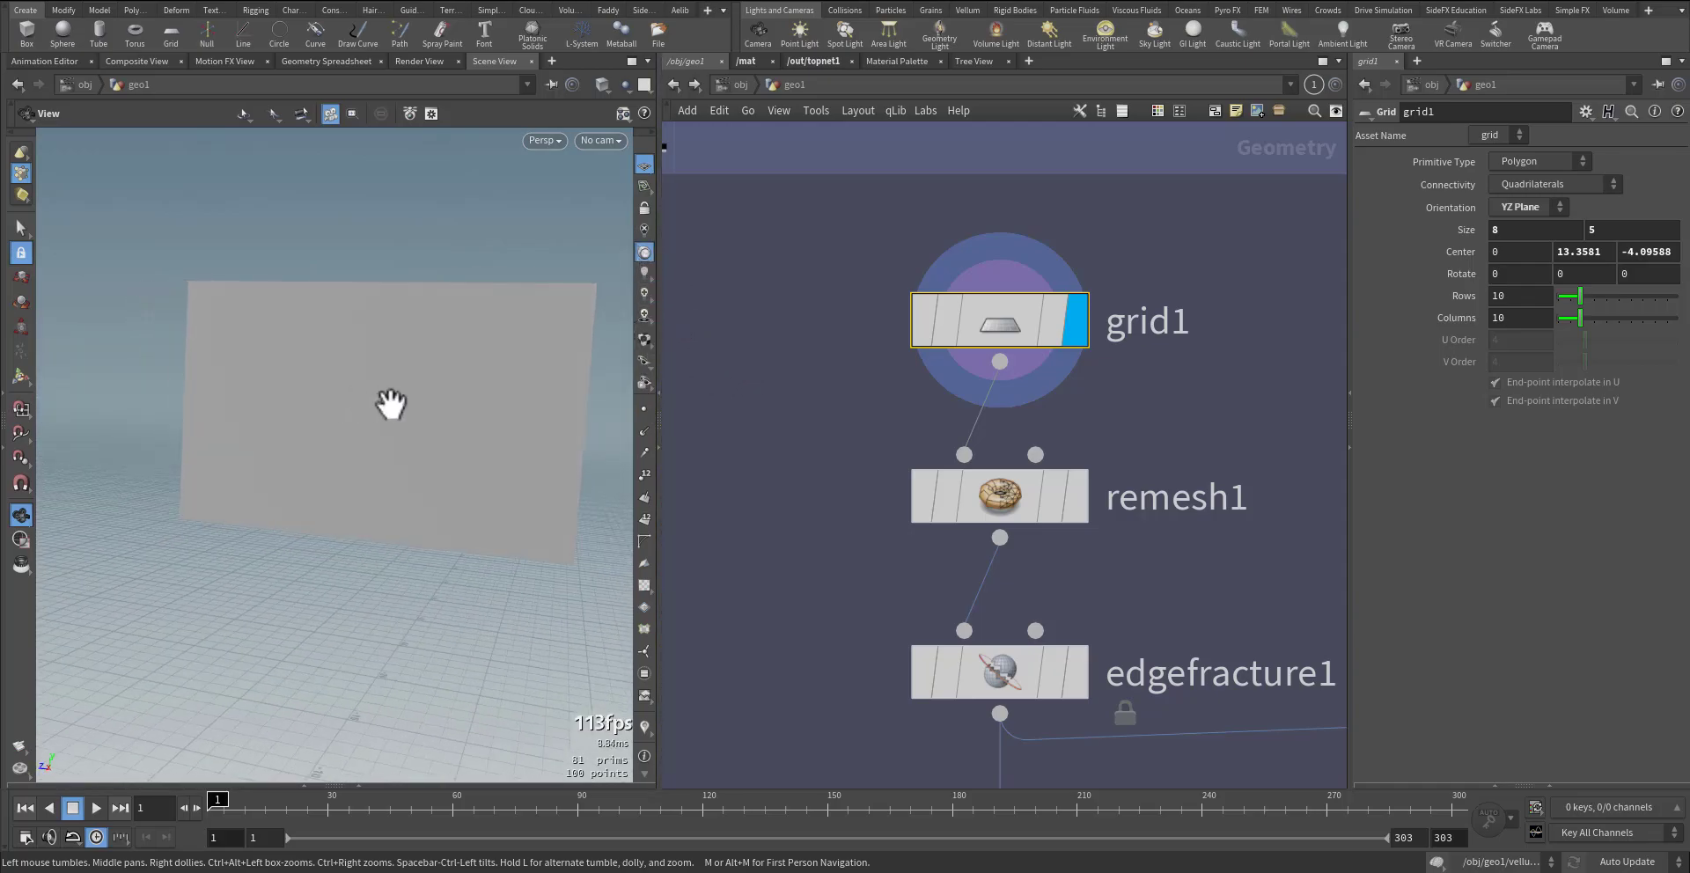
middle_drag(381, 404, 358, 385)
- Set the viewport background's color scheme to Dark in the display options
key(d)
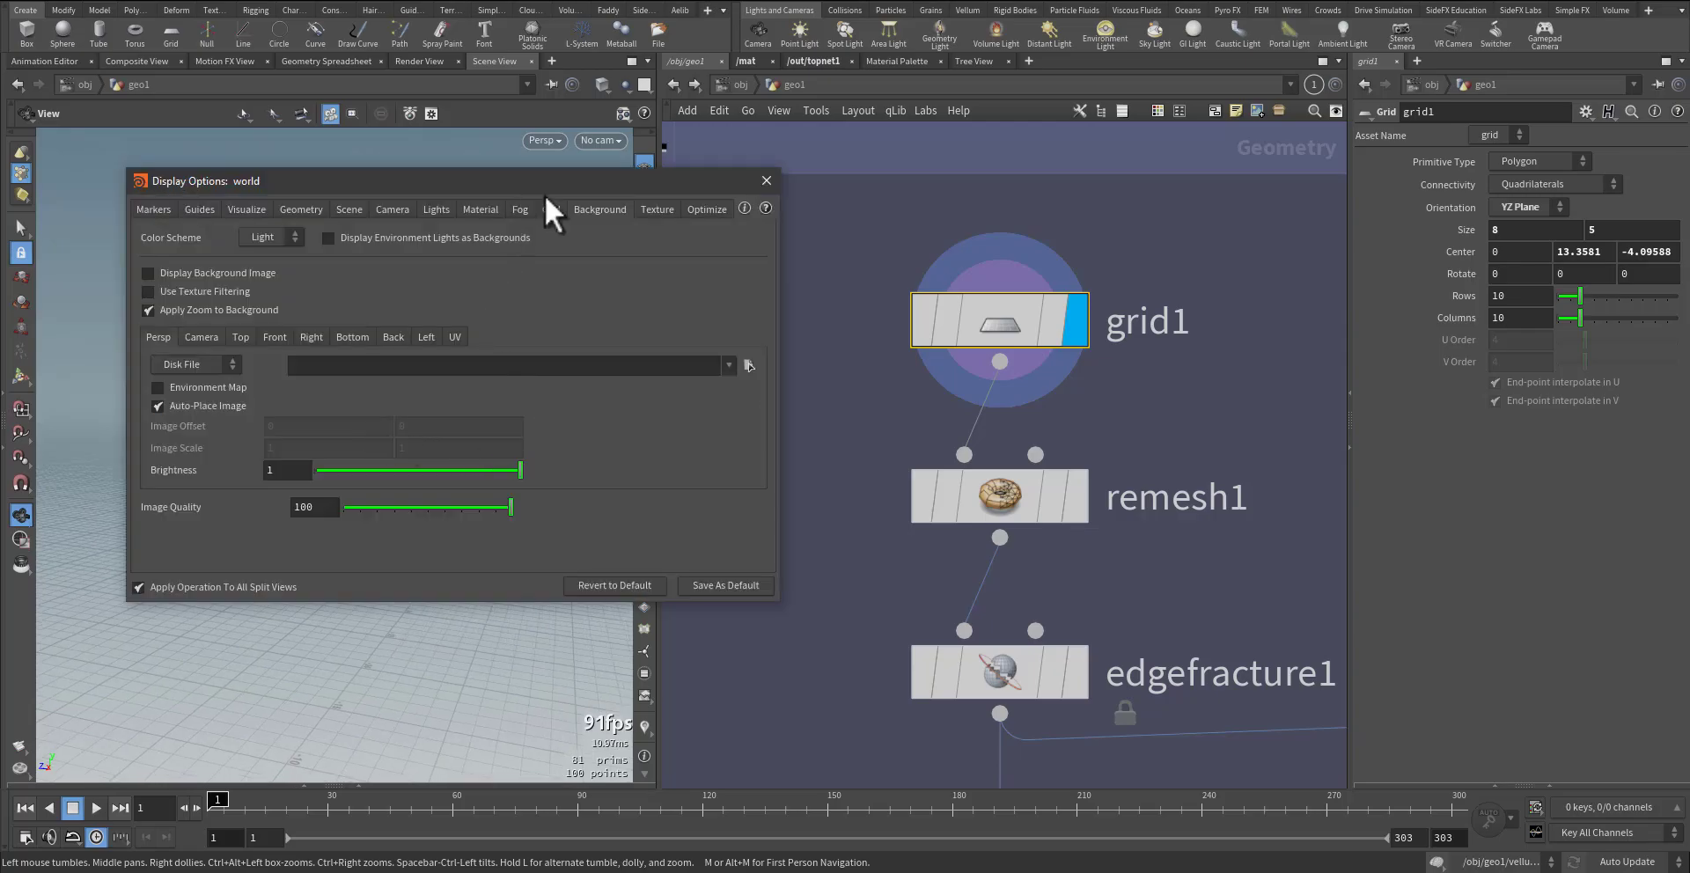
click(263, 273)
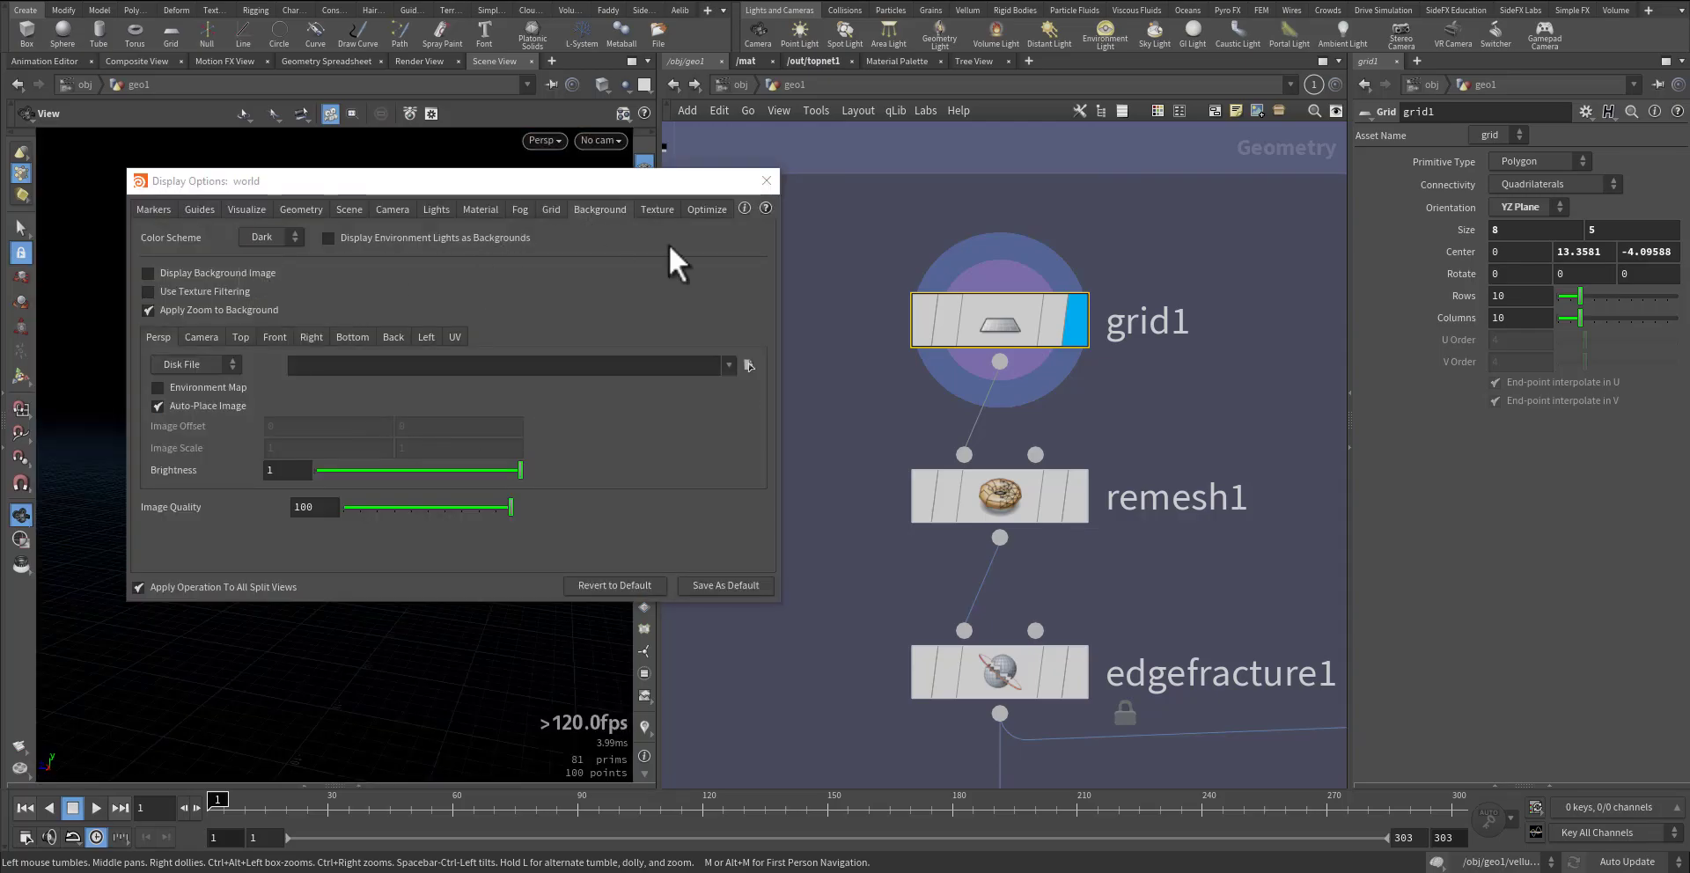
click(766, 181)
drag(513, 319, 413, 438)
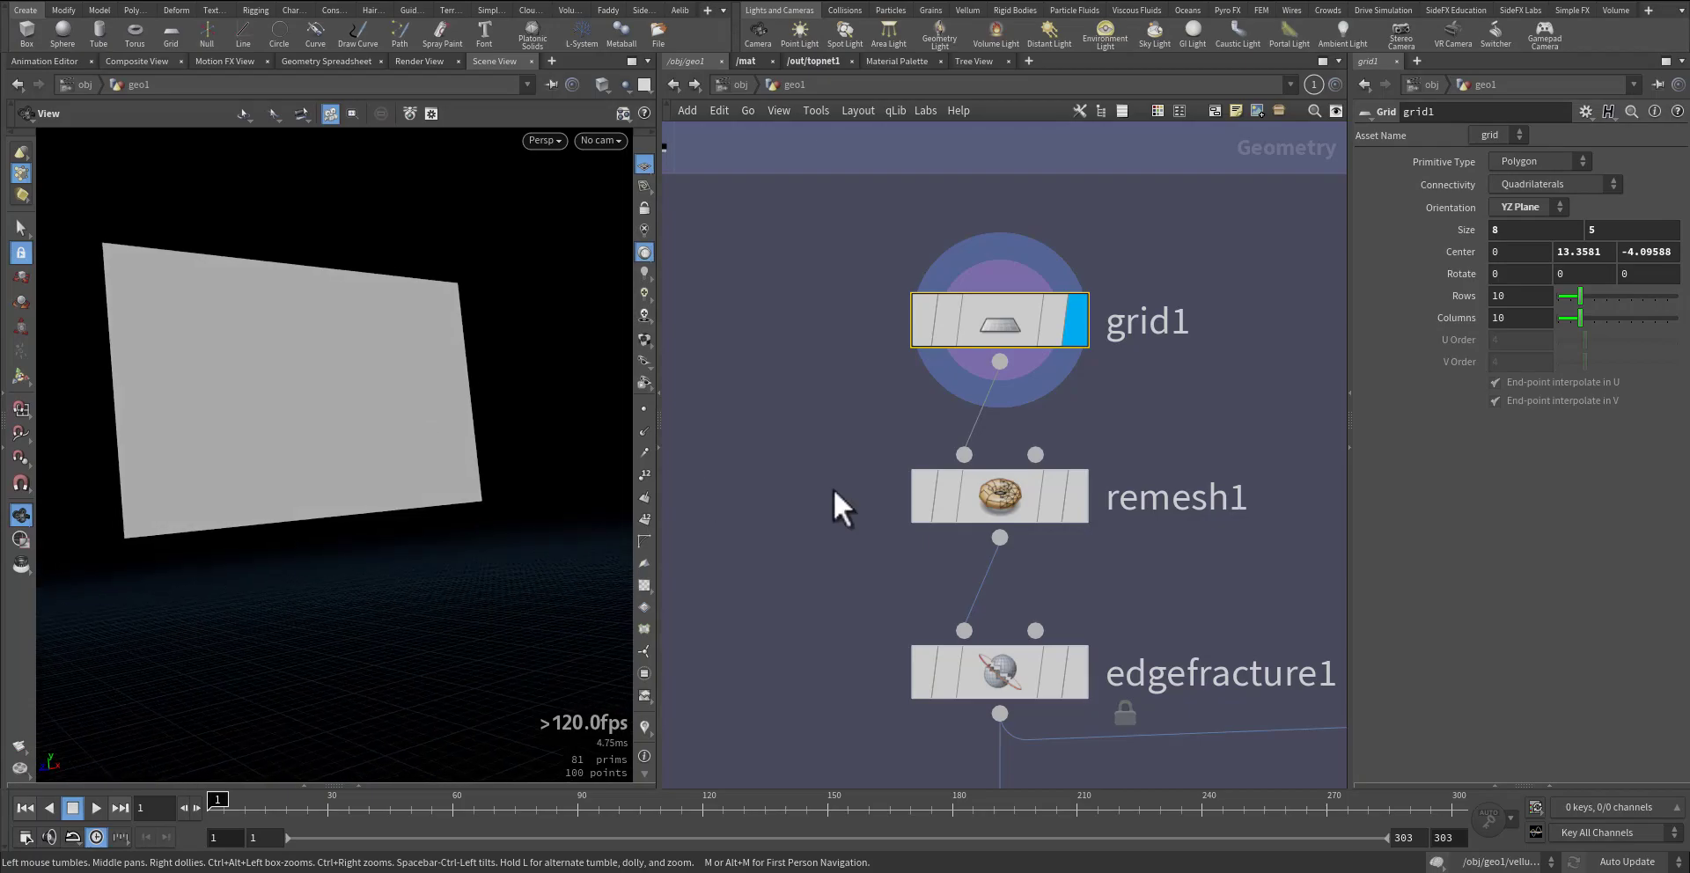
- Set the viewport to shaded display with wireframe, display and select the remesh1 node, and inspect its triangulated mesh up close
click(595, 84)
click(611, 300)
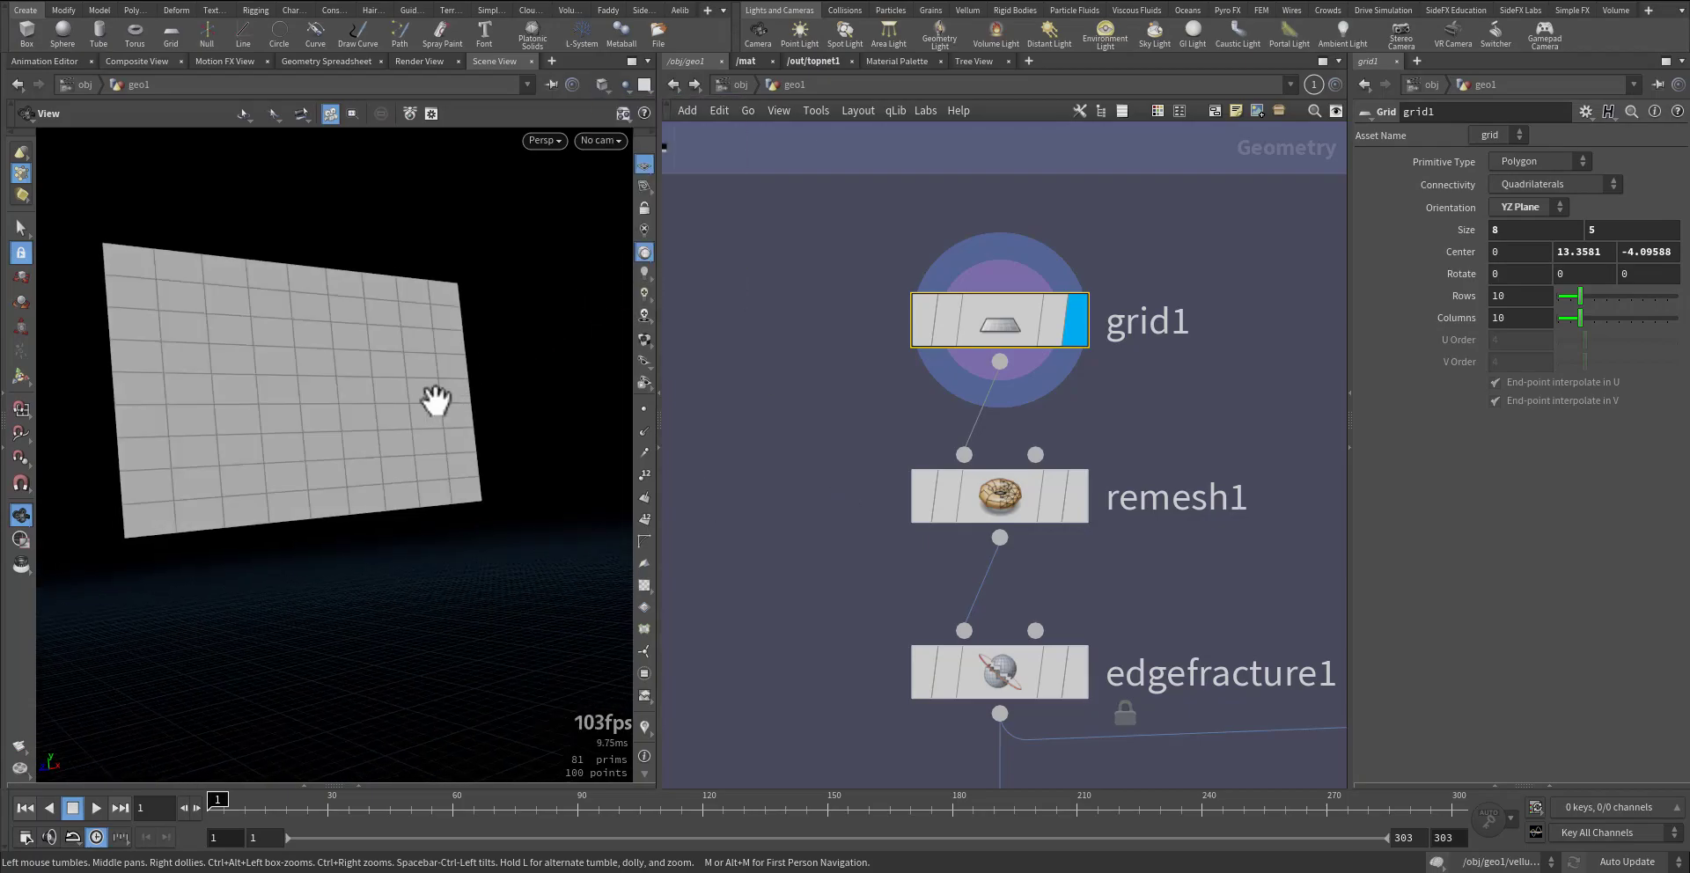
middle_drag(871, 487, 838, 318)
click(1038, 334)
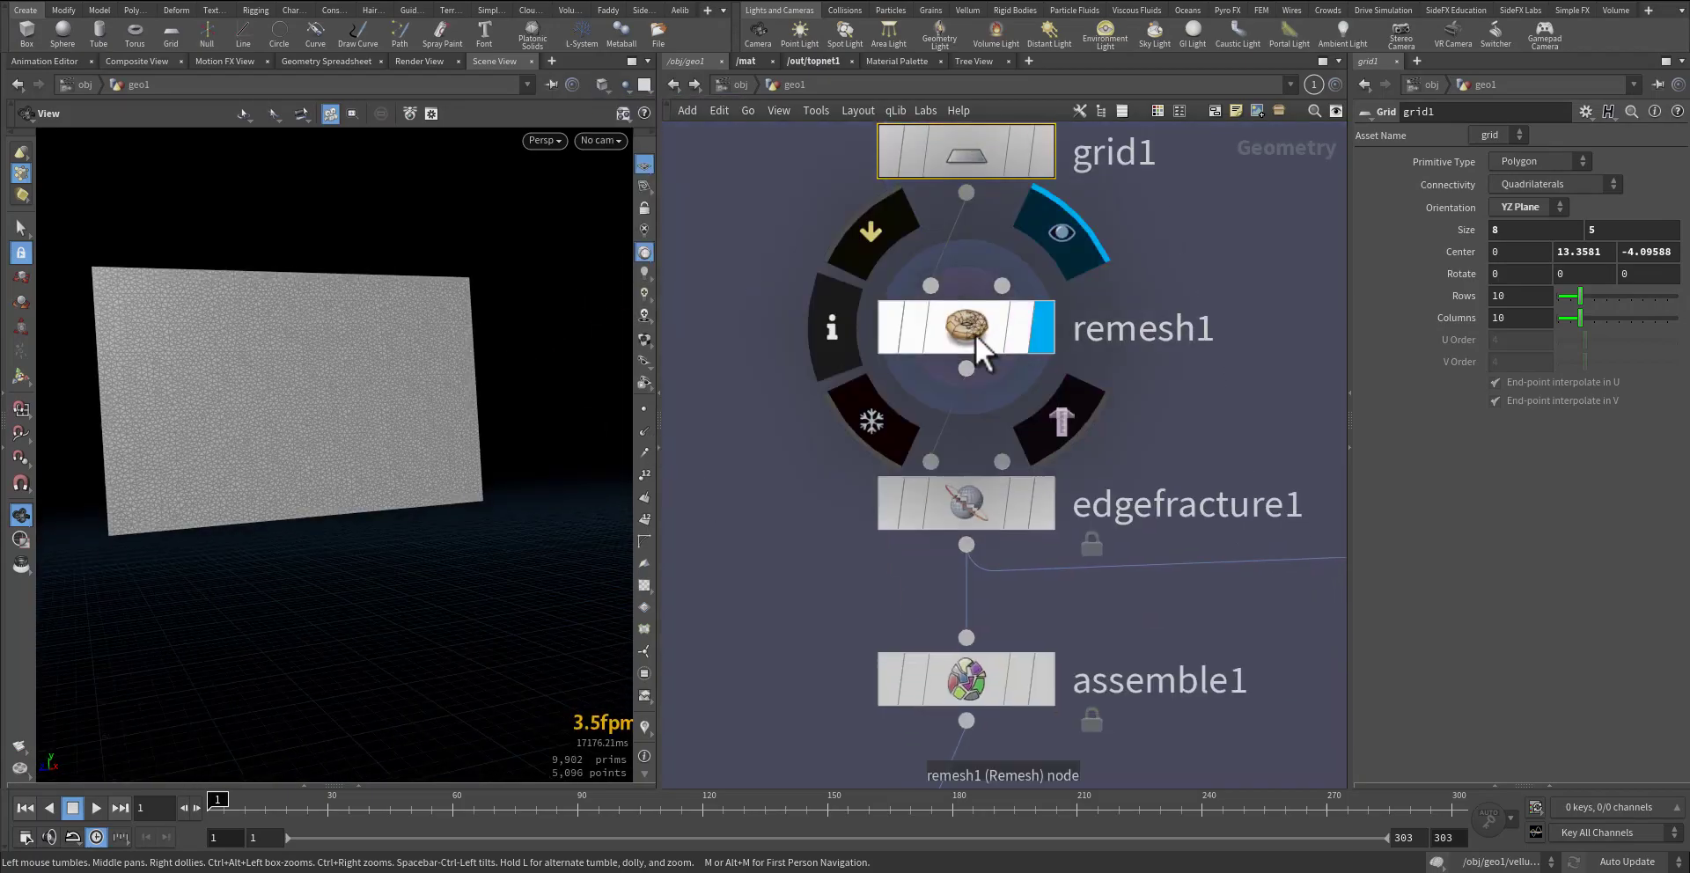
click(976, 335)
right_drag(316, 392, 761, 339)
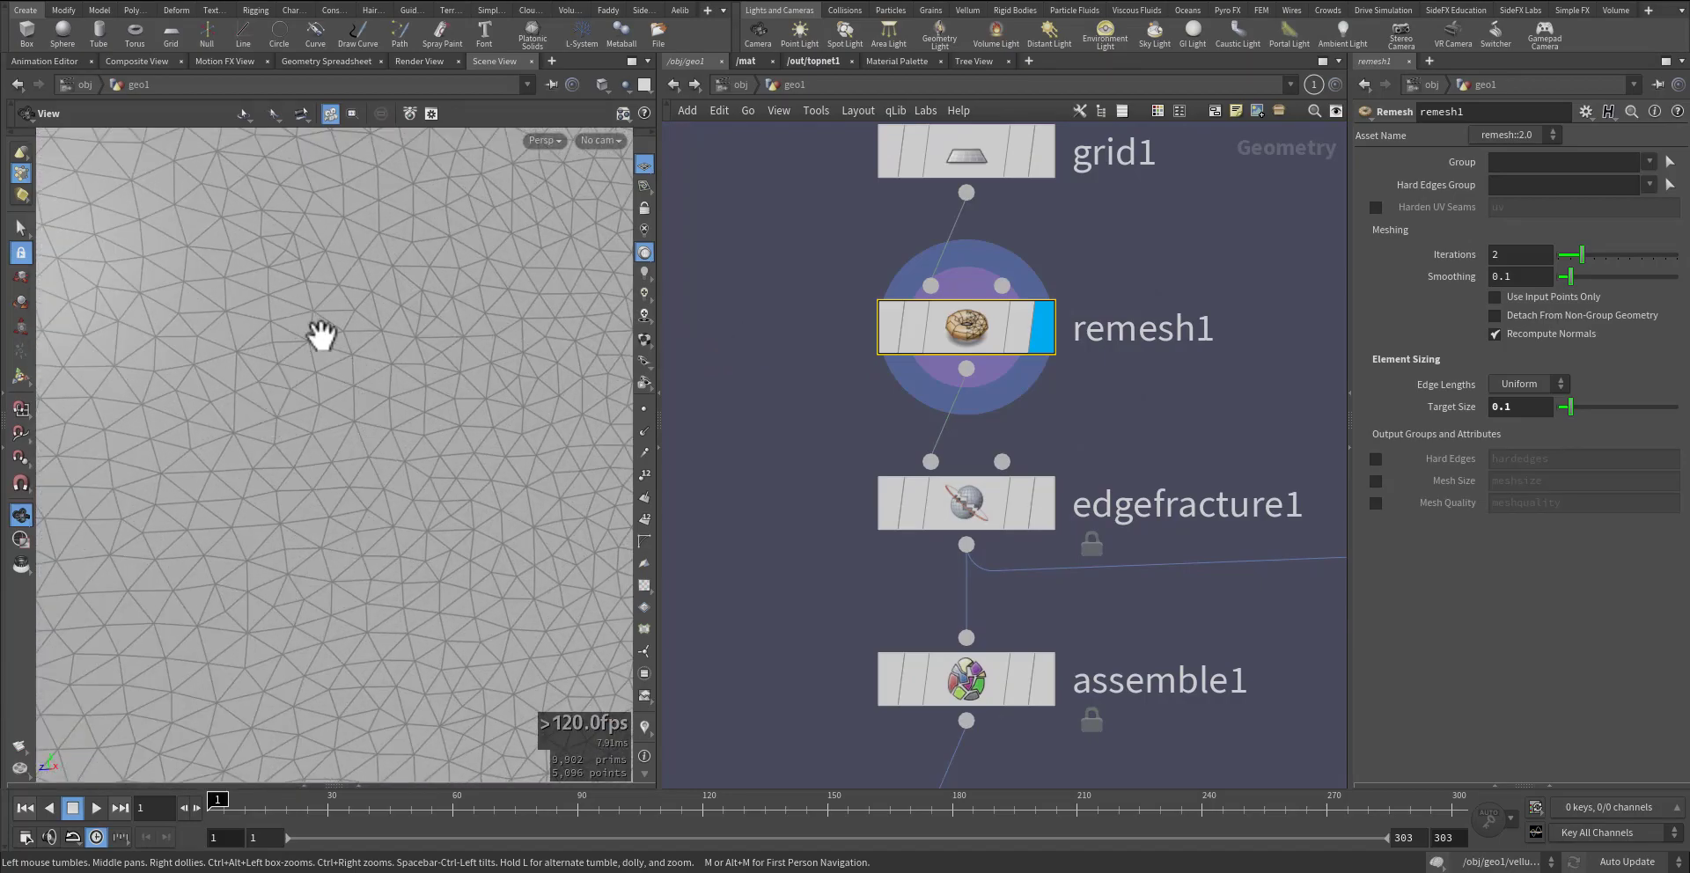
right_drag(425, 439, 272, 501)
- Display and select the edgefracture1 node to view its fracture parameters
middle_drag(783, 447, 792, 298)
mouse_move(922, 229)
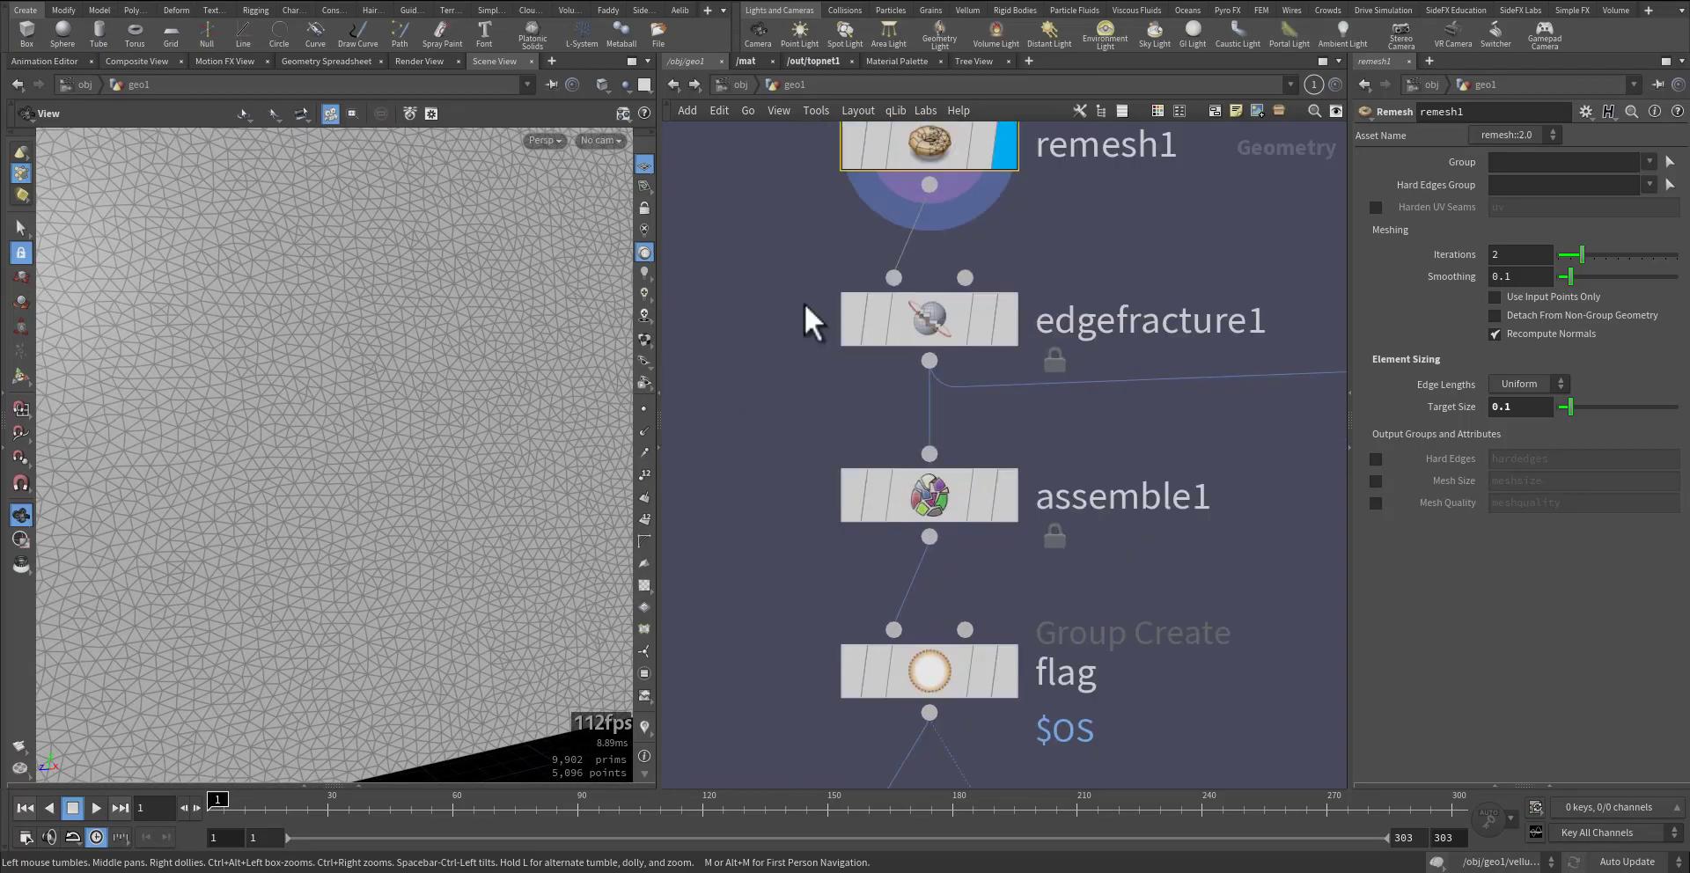
mouse_move(937, 320)
click(1006, 331)
click(946, 323)
drag(762, 275, 1077, 369)
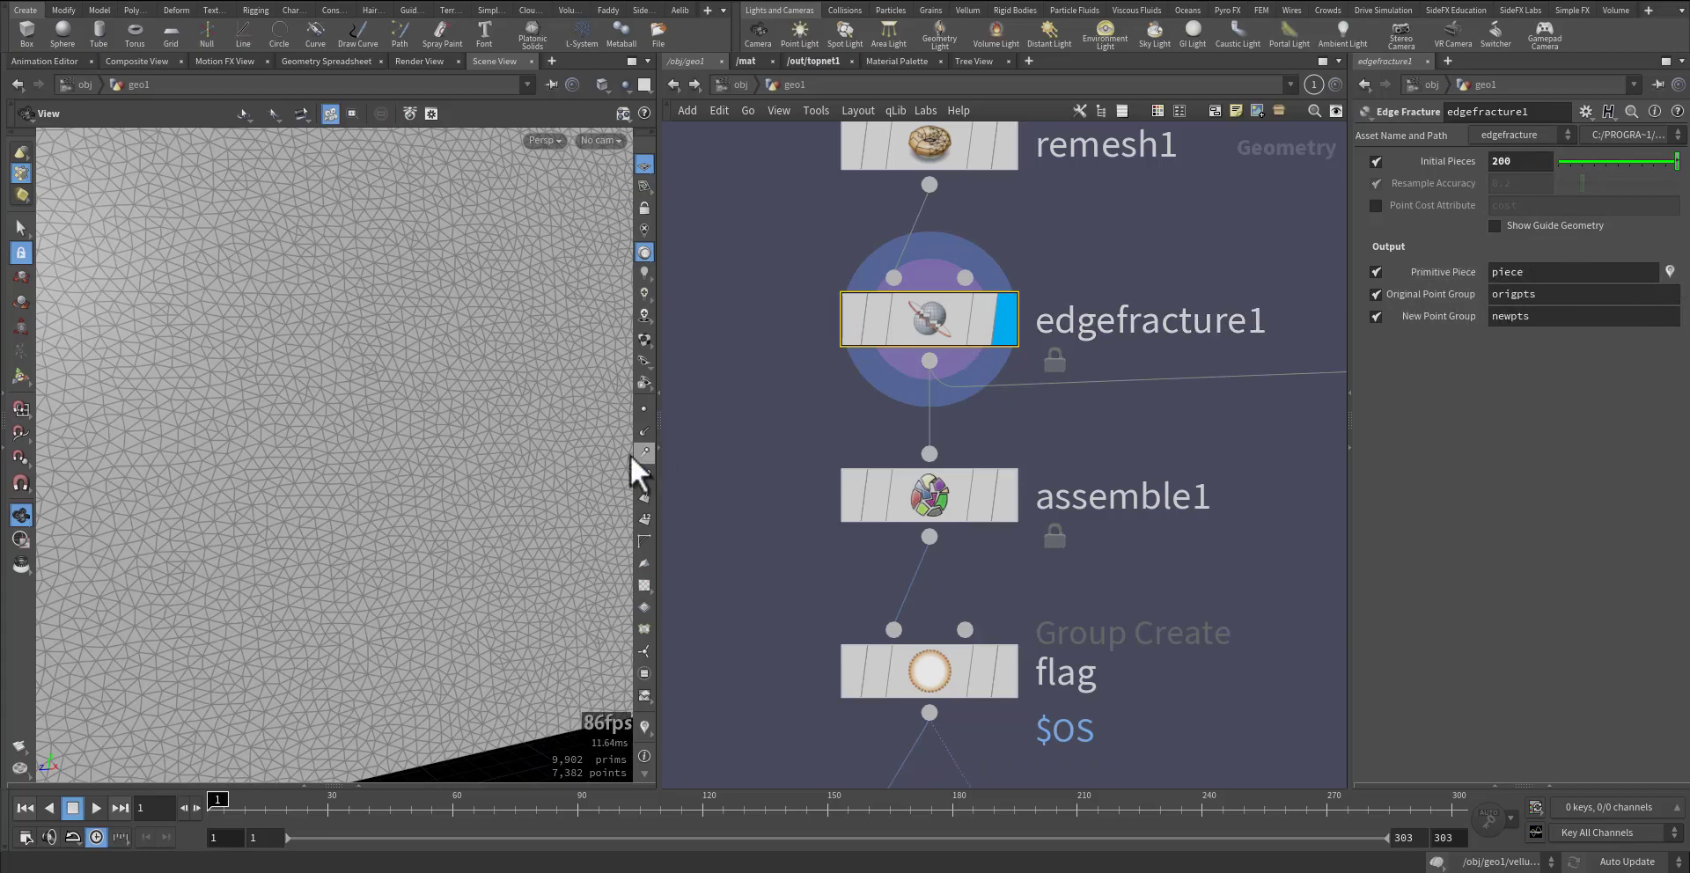
- Turn on the scene's piece visualizer in the viewport and examine the color-coded fracture pieces up close and as a whole
click(643, 724)
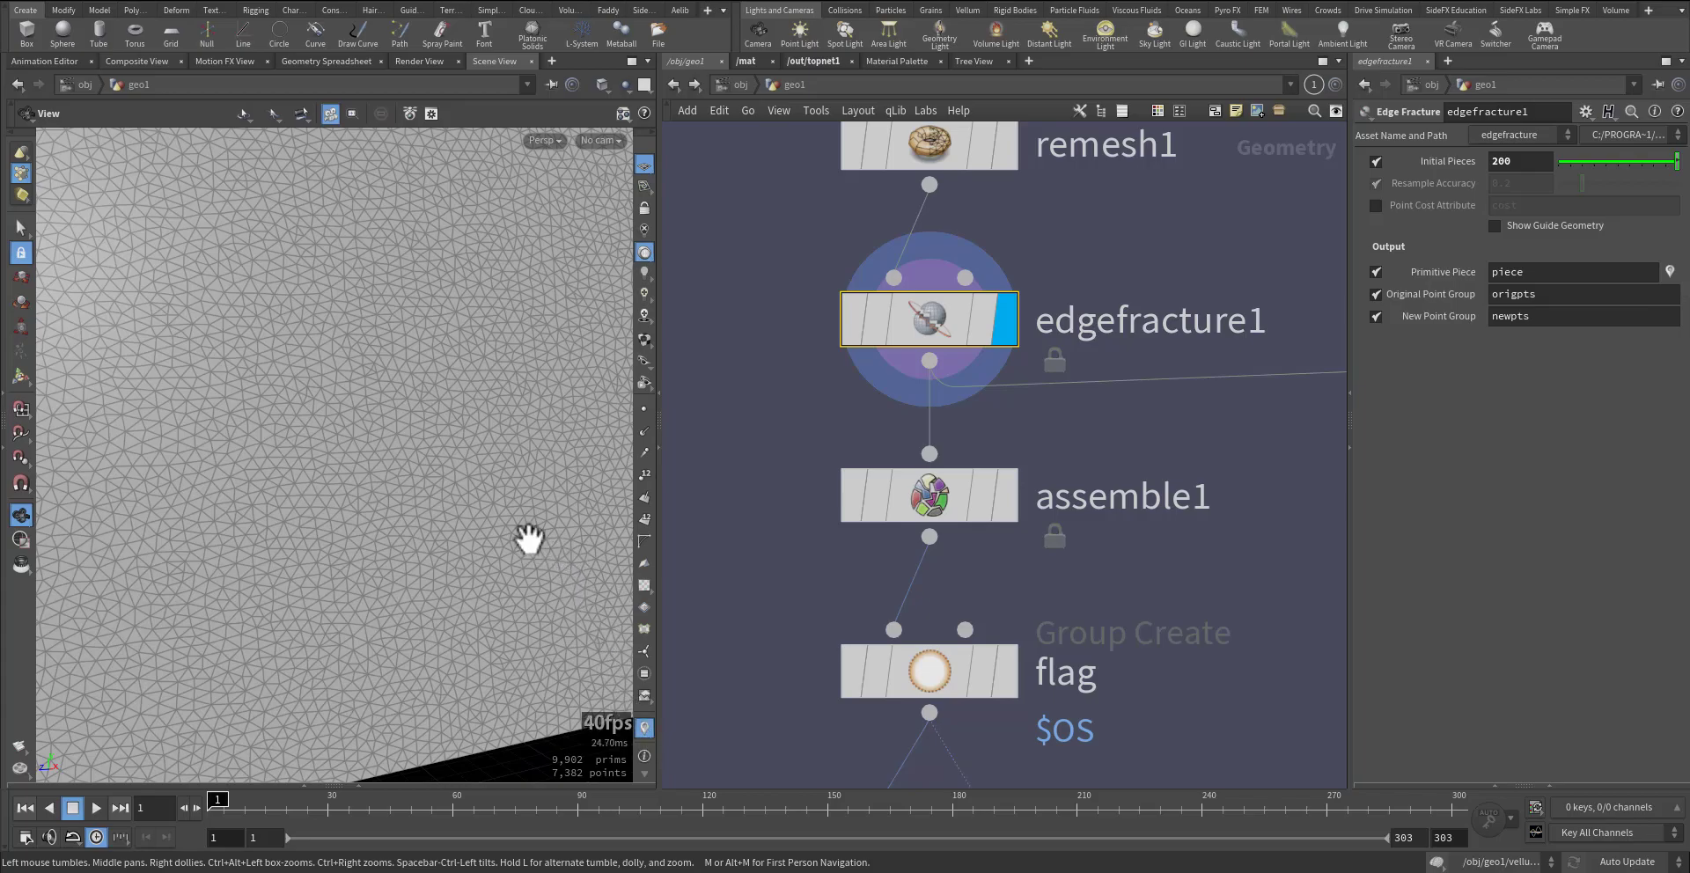
right_click(643, 727)
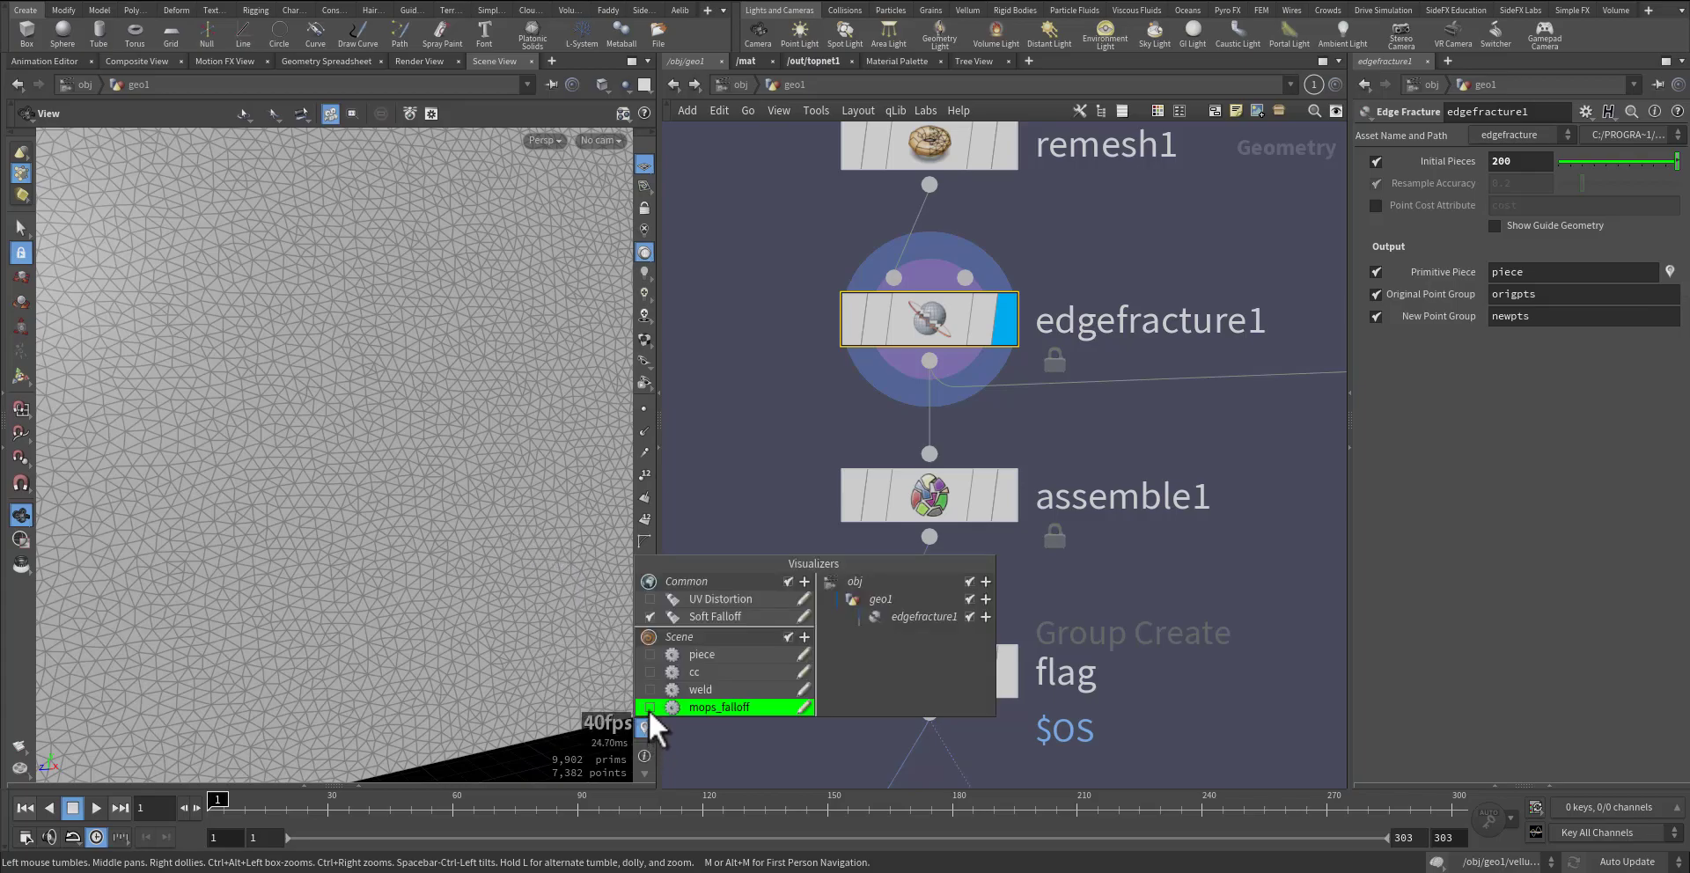
click(647, 655)
scroll(493, 530, down, 5)
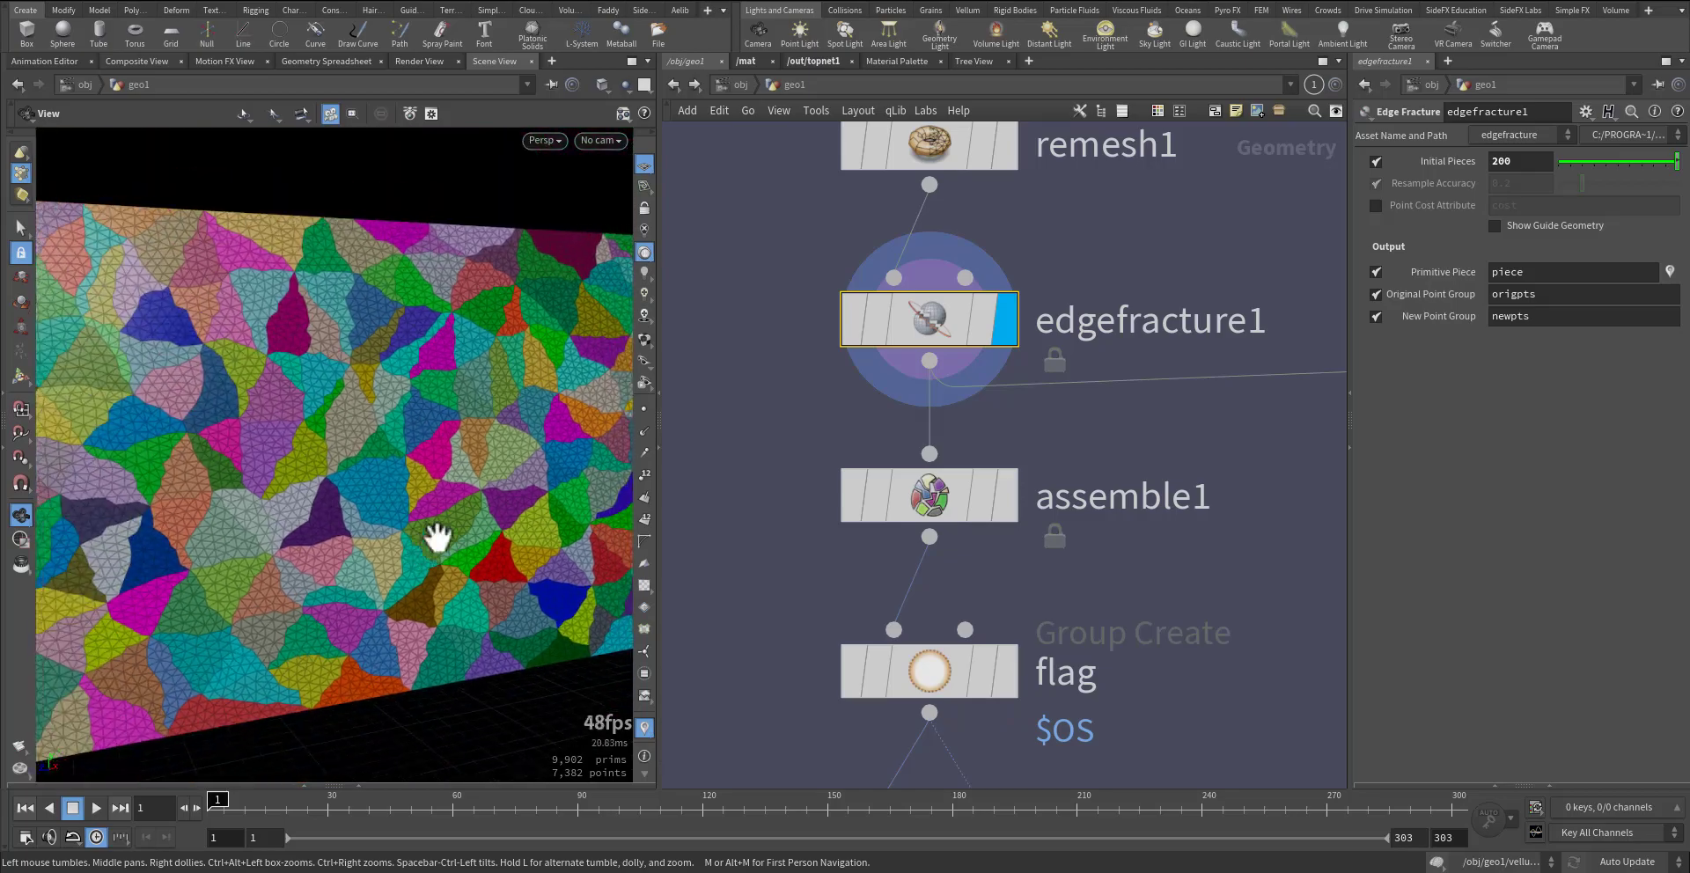
drag(315, 529, 385, 503)
middle_drag(385, 504, 398, 490)
right_drag(398, 489, 885, 458)
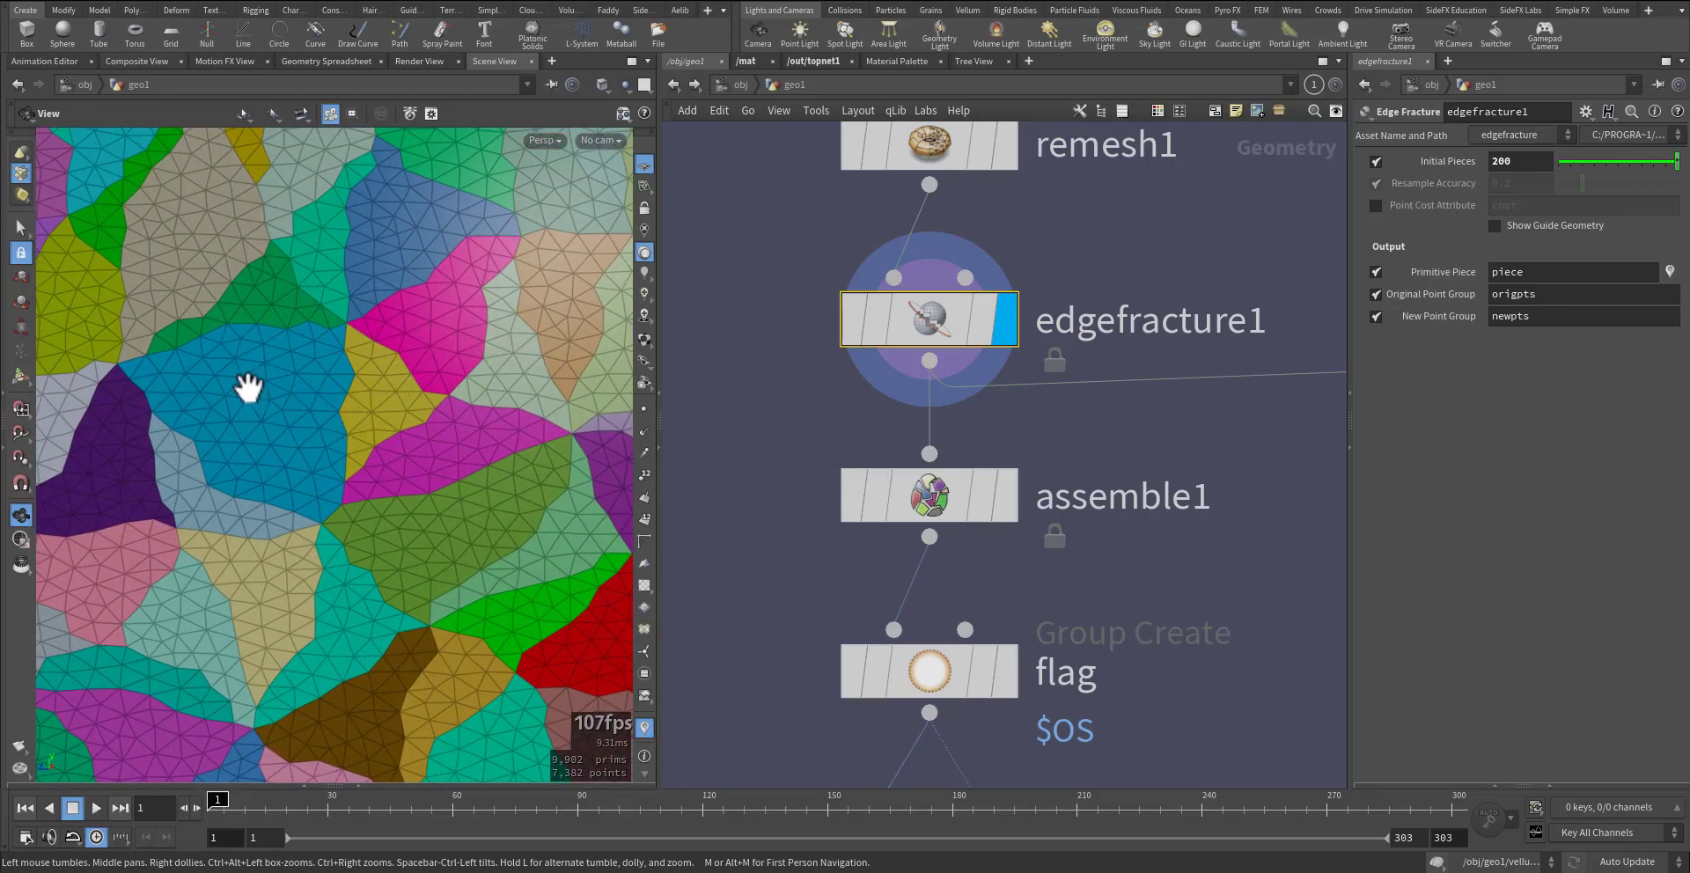
right_drag(475, 230, 500, 247)
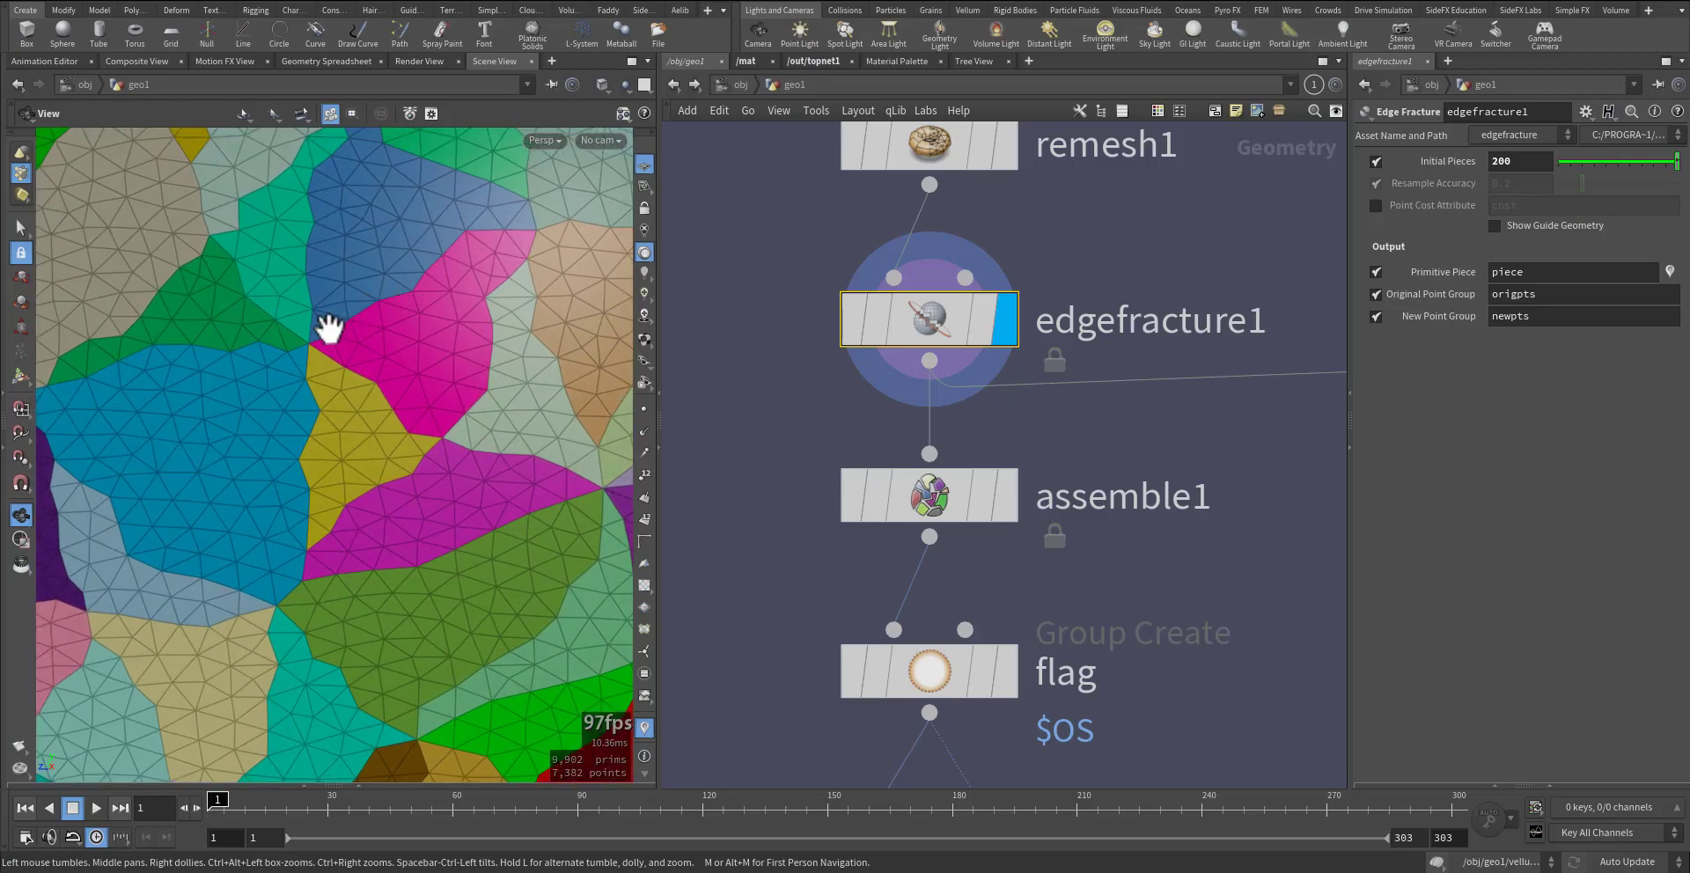
right_drag(486, 335, 328, 419)
middle_drag(347, 418, 323, 415)
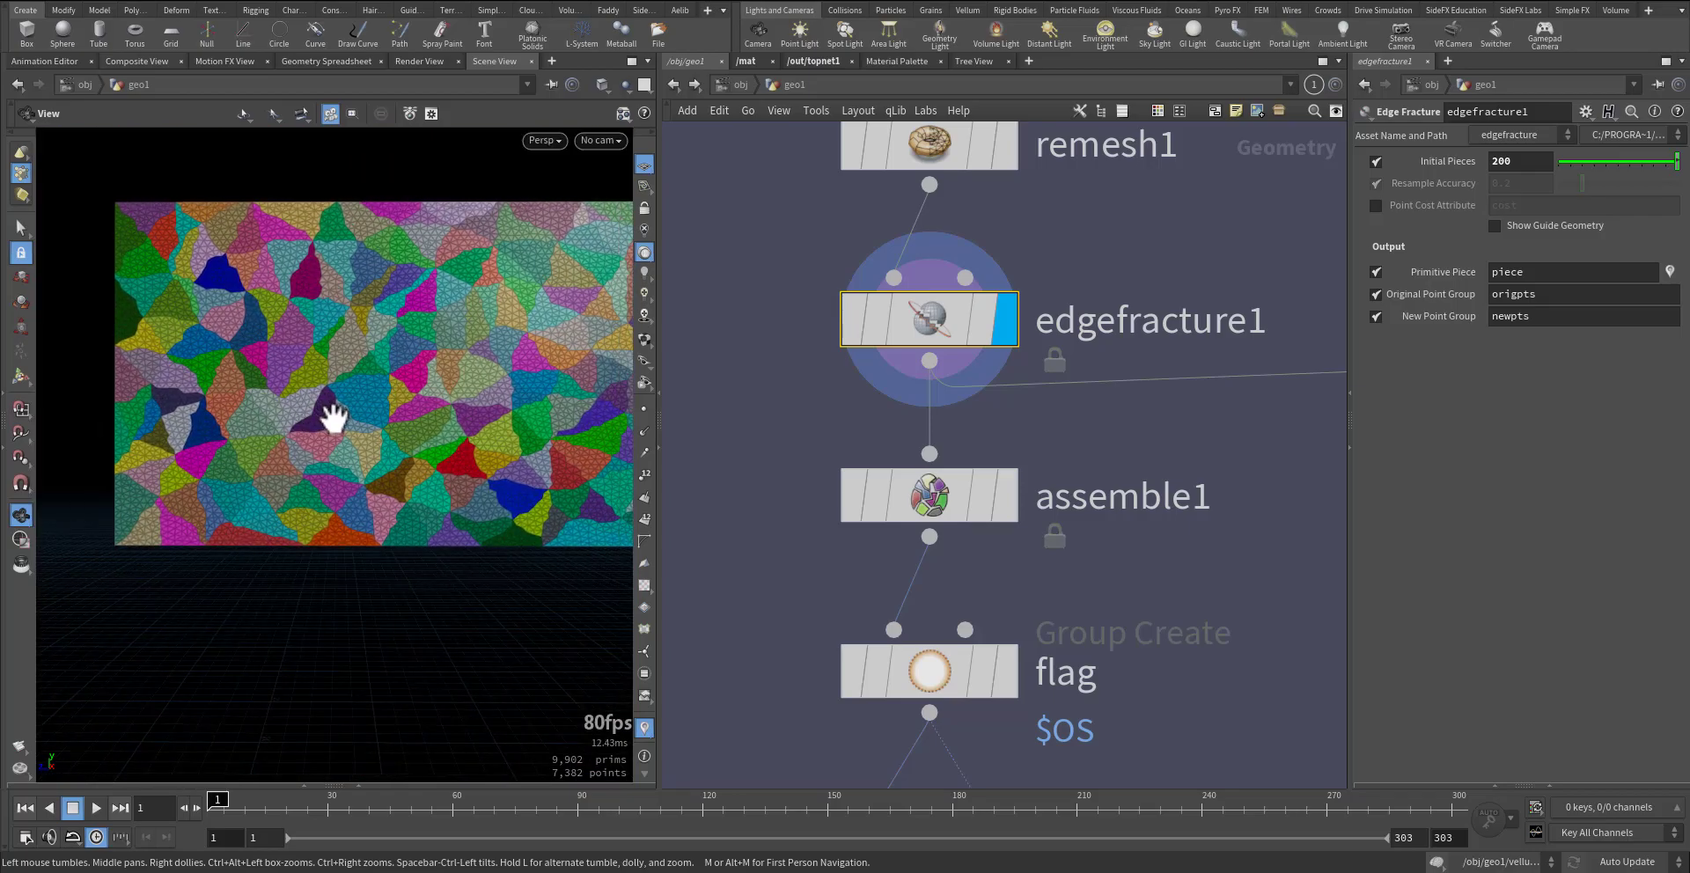
- Display and select the assemble1 node to view its output prefix and name attribute settings
click(1016, 503)
drag(742, 423, 1167, 562)
middle_drag(1236, 608, 1238, 367)
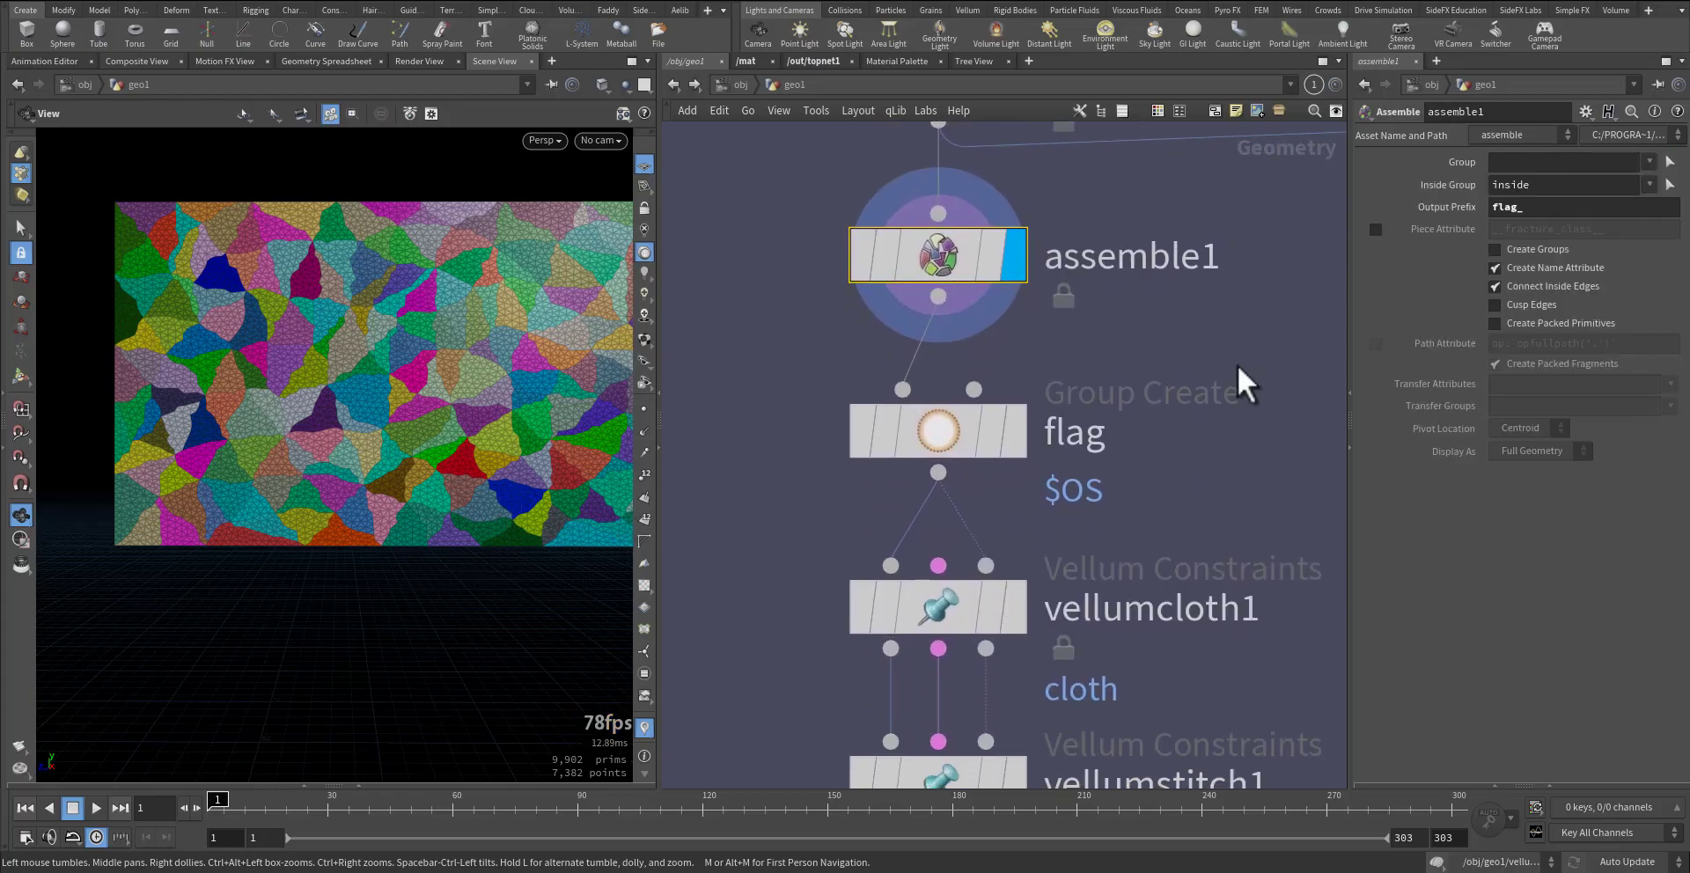
- Display the flag Group Create node and review its $OS group name against the node's name
click(1016, 440)
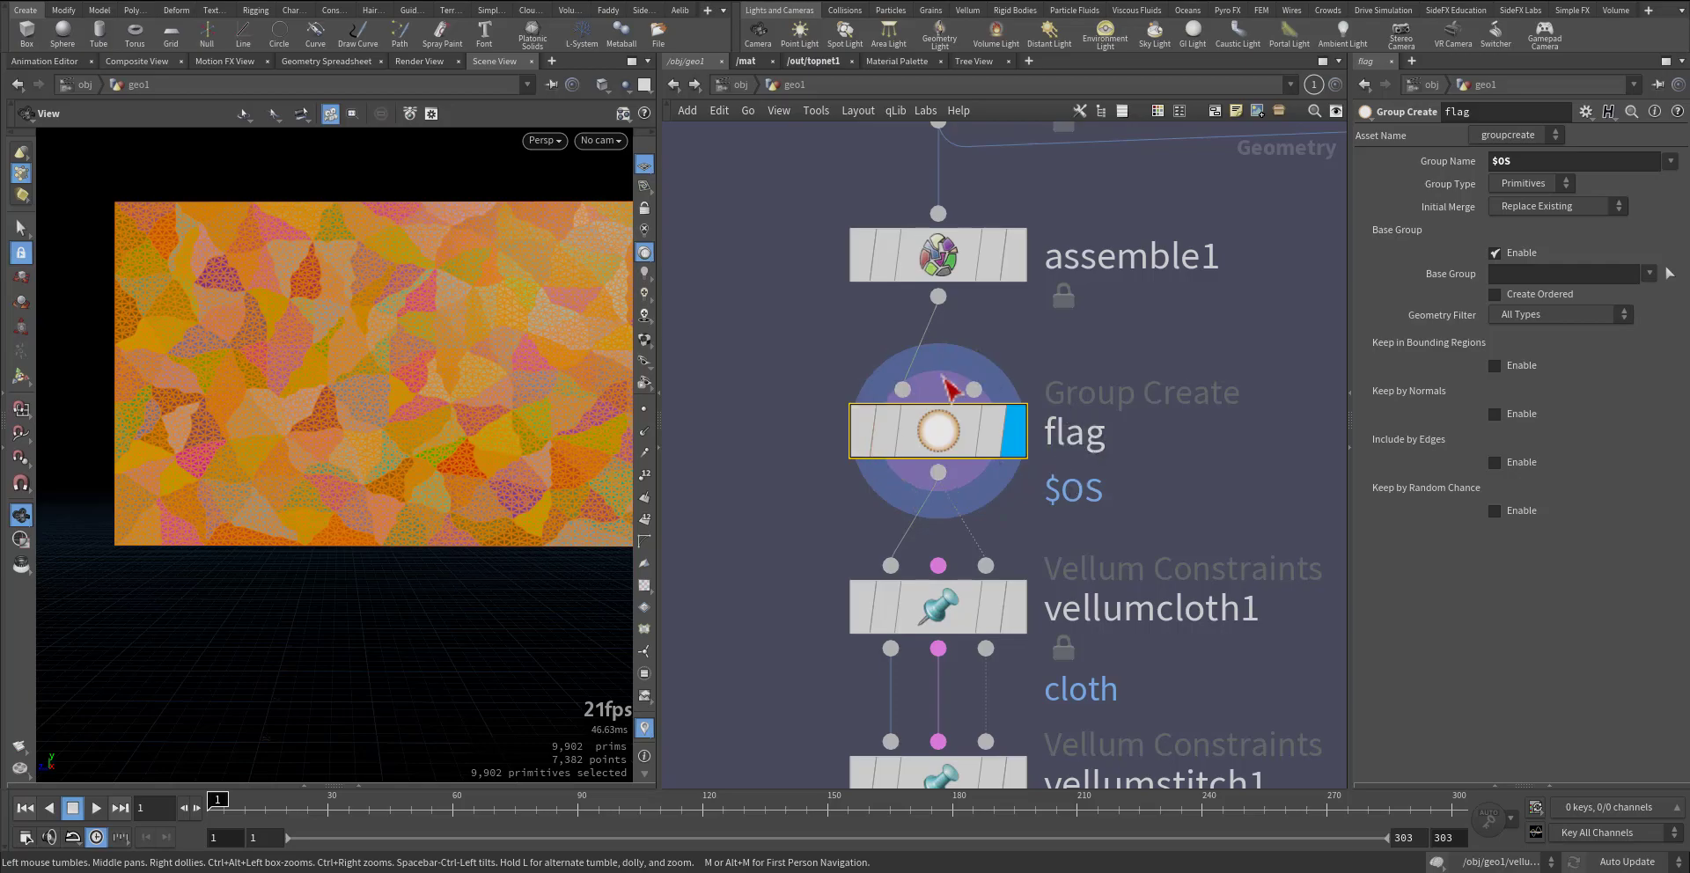
drag(381, 452, 462, 451)
drag(1523, 165, 1382, 196)
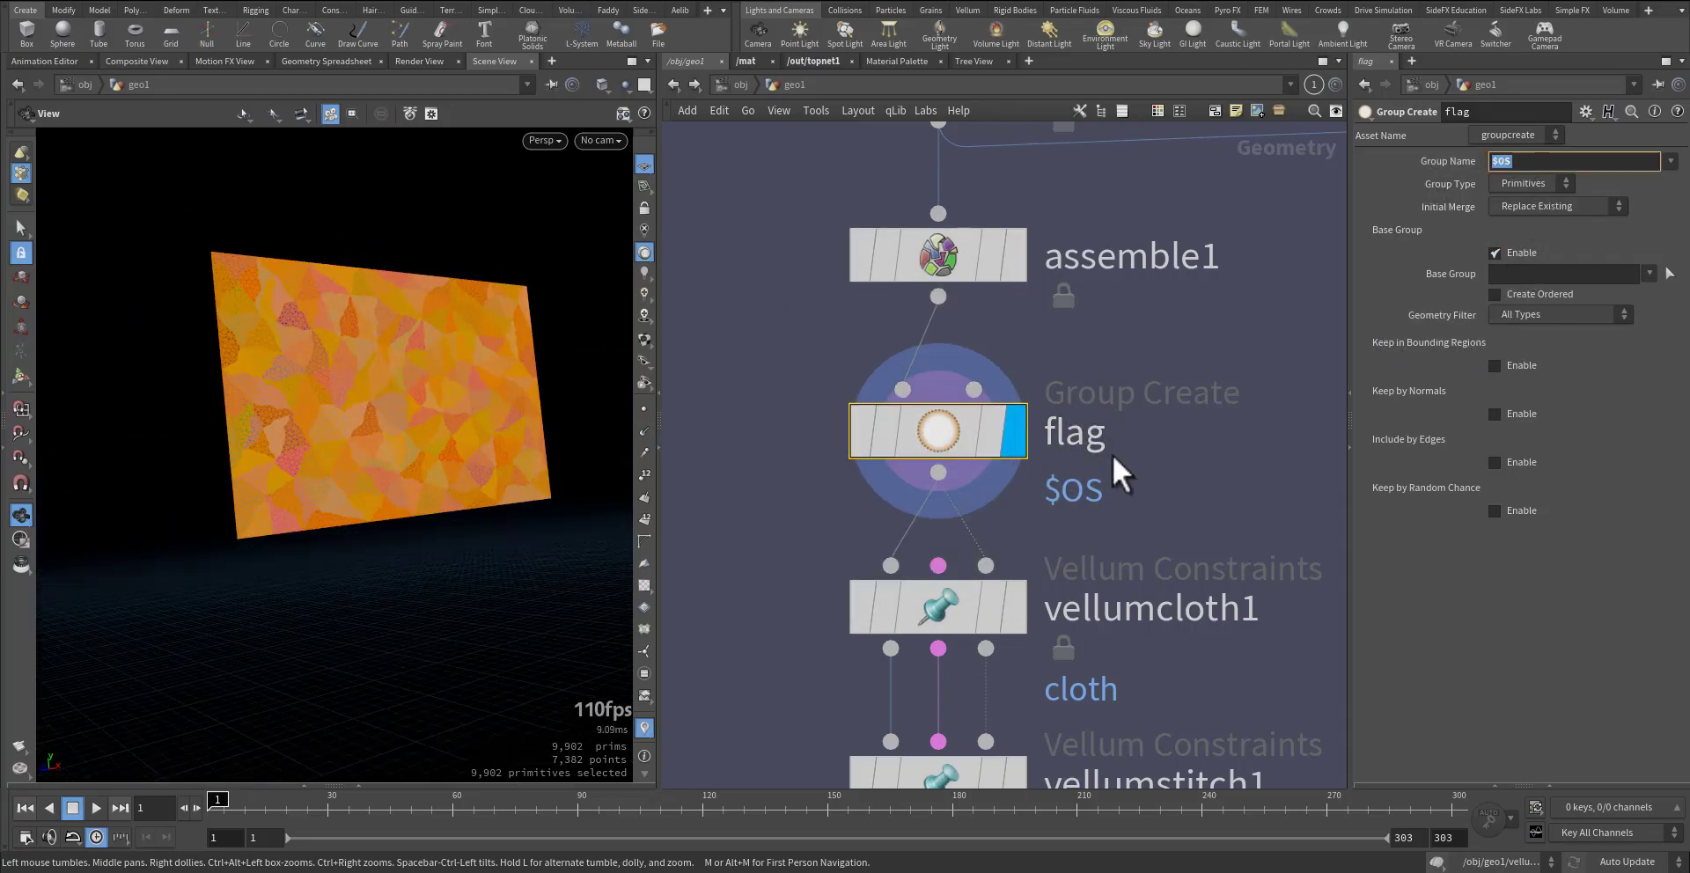
click(1075, 442)
click(755, 525)
- Display and select the vellumcloth1 node and widen the parameter pane to read its settings in full
middle_drag(792, 539, 769, 385)
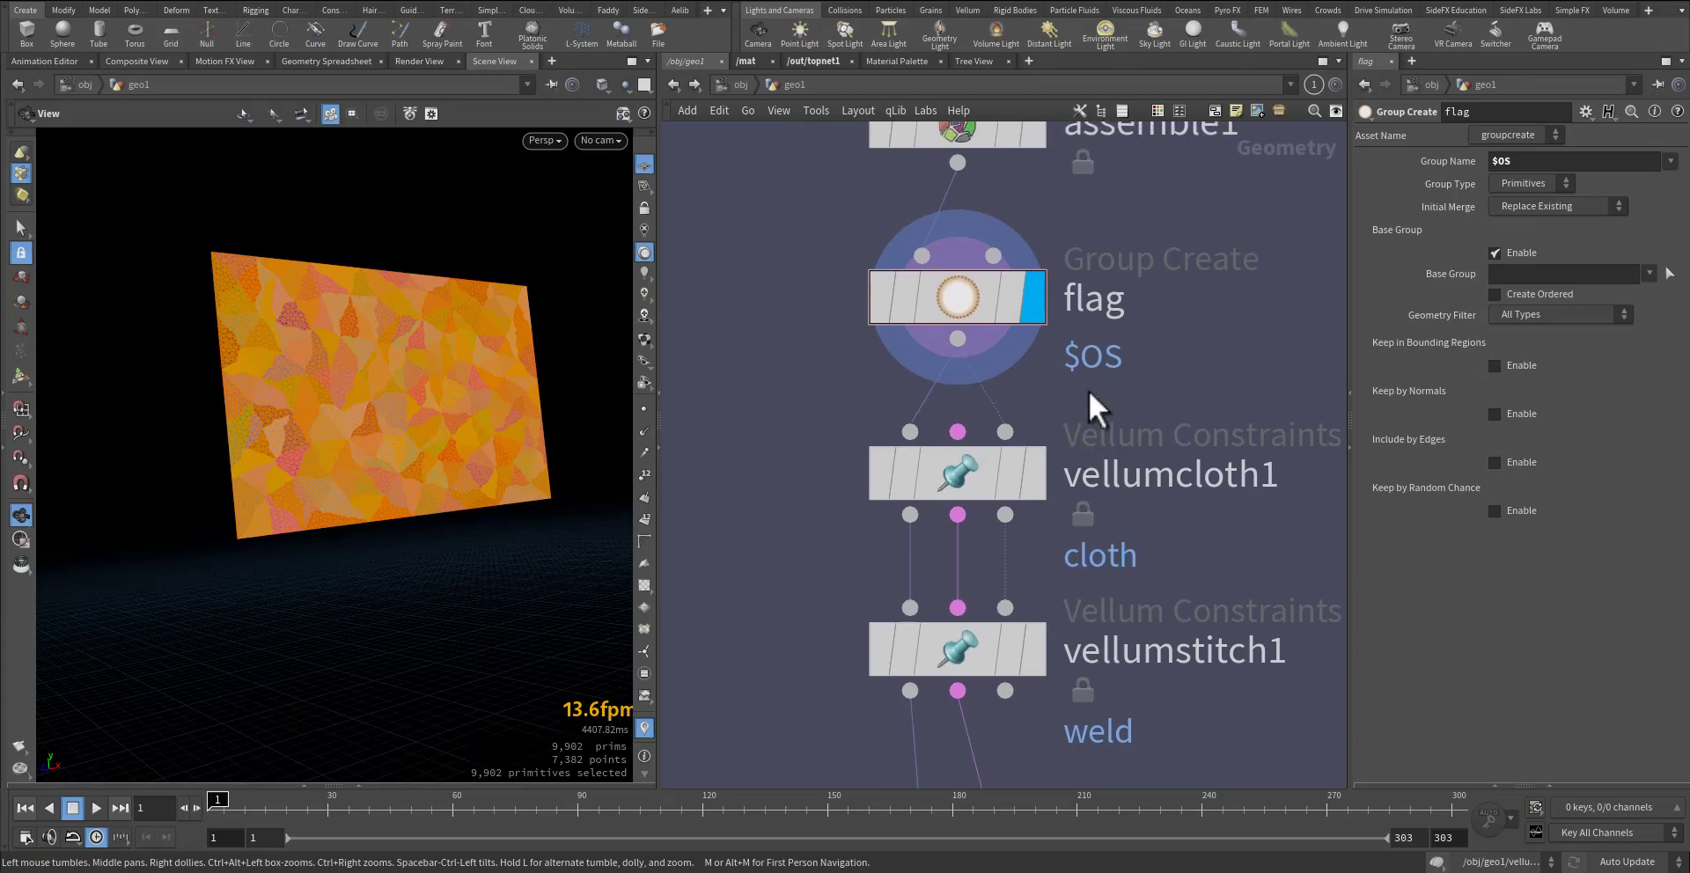
middle_drag(810, 506, 750, 427)
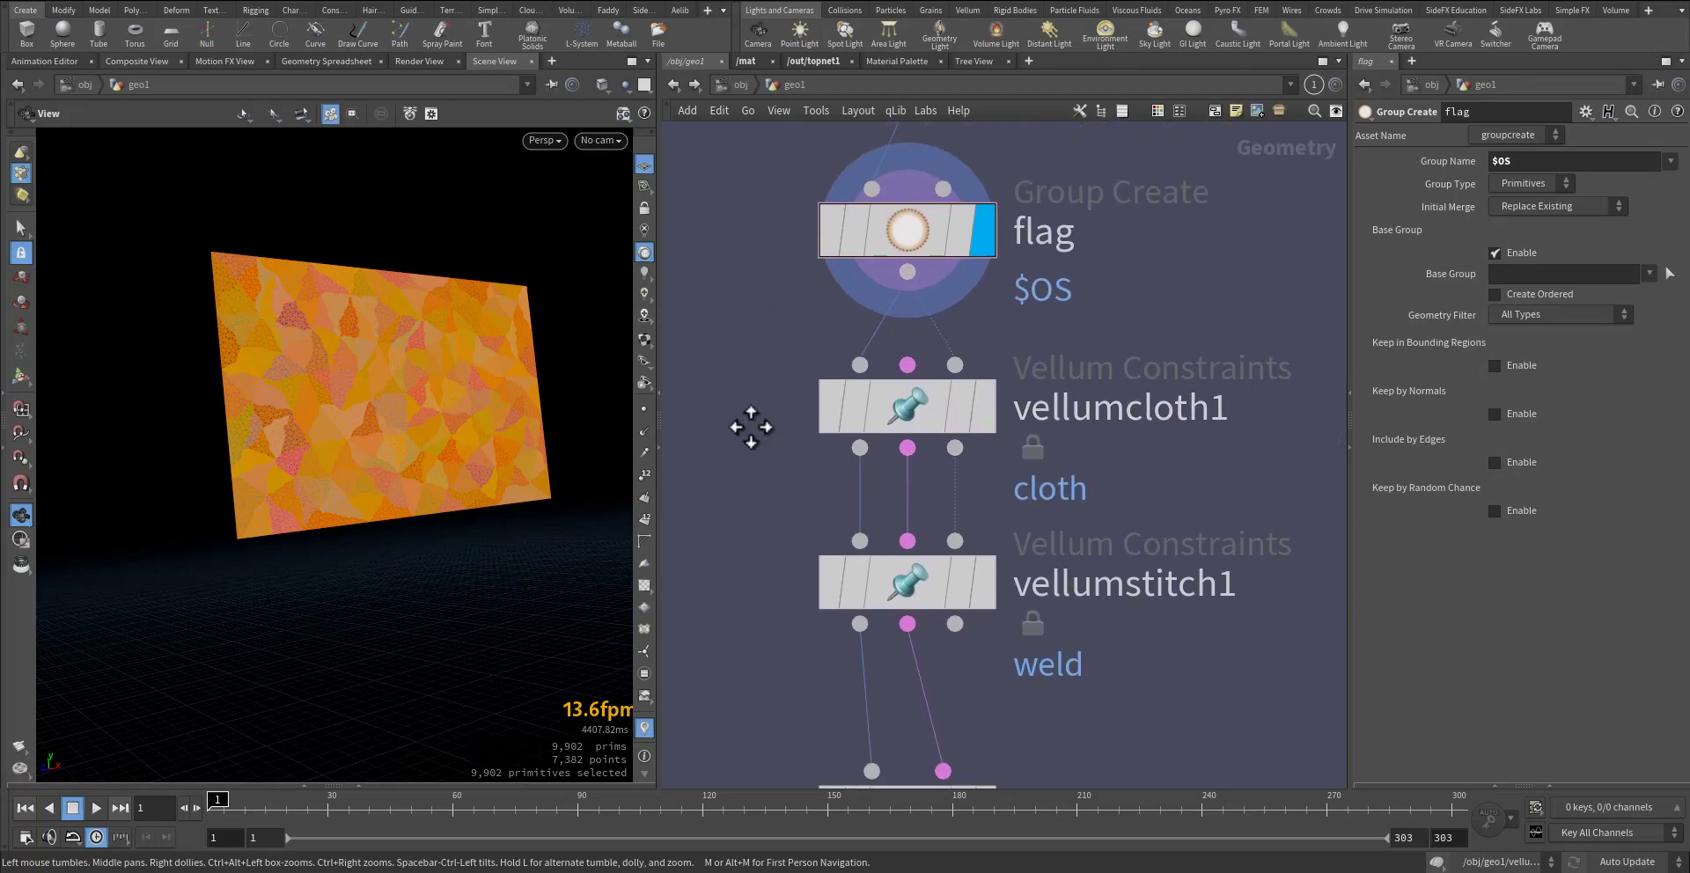
click(987, 409)
click(923, 411)
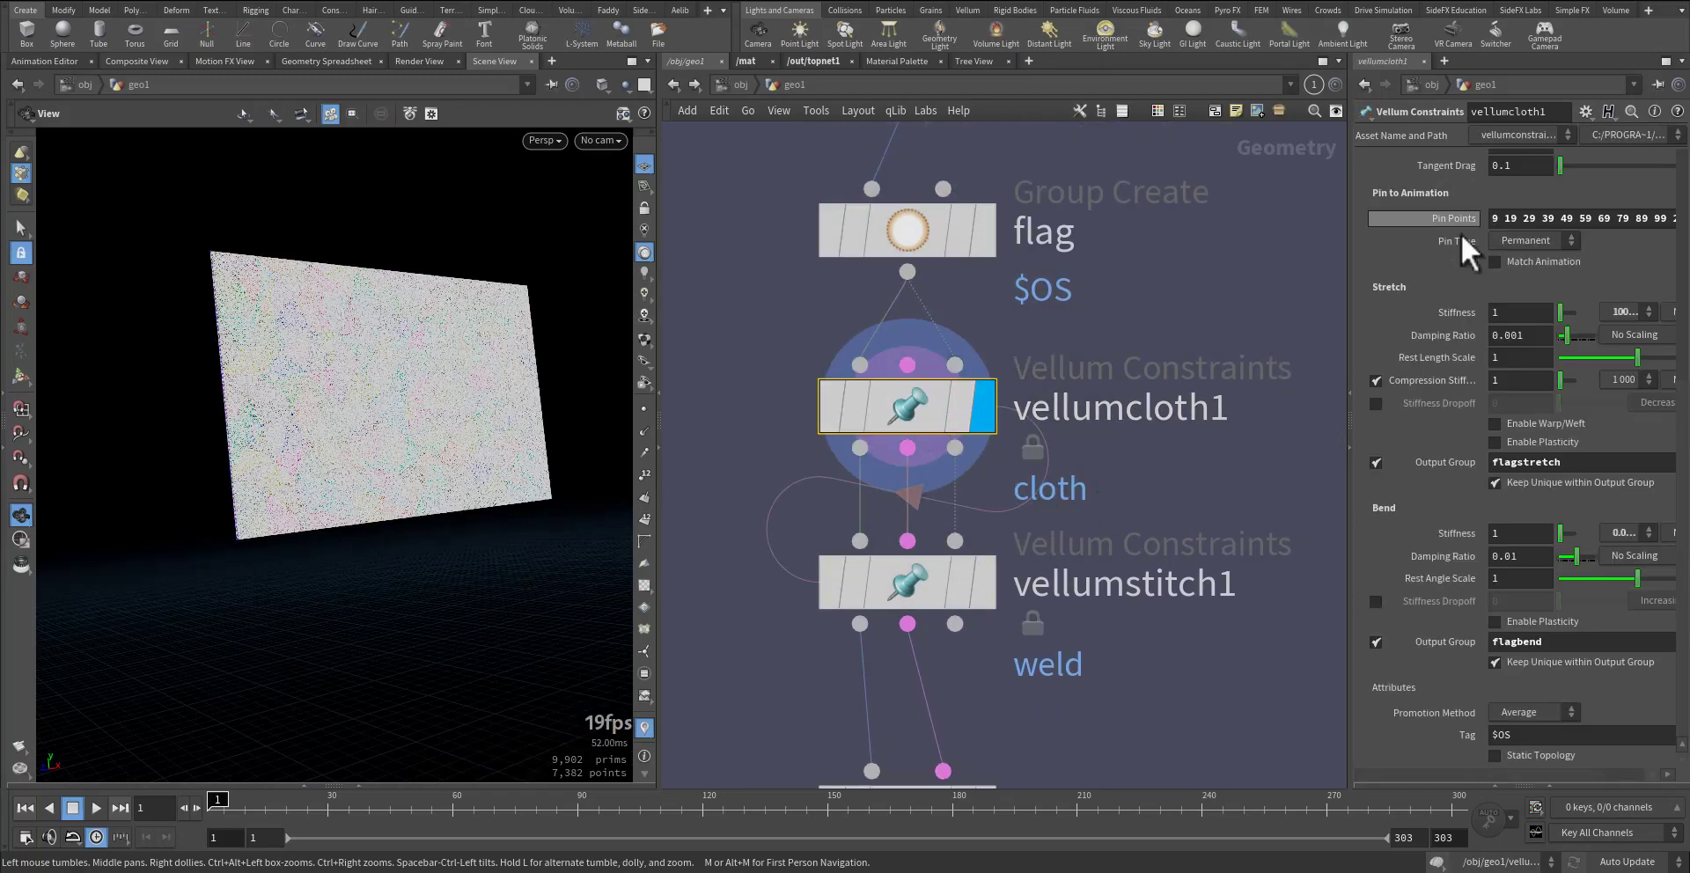
drag(1350, 277, 1207, 276)
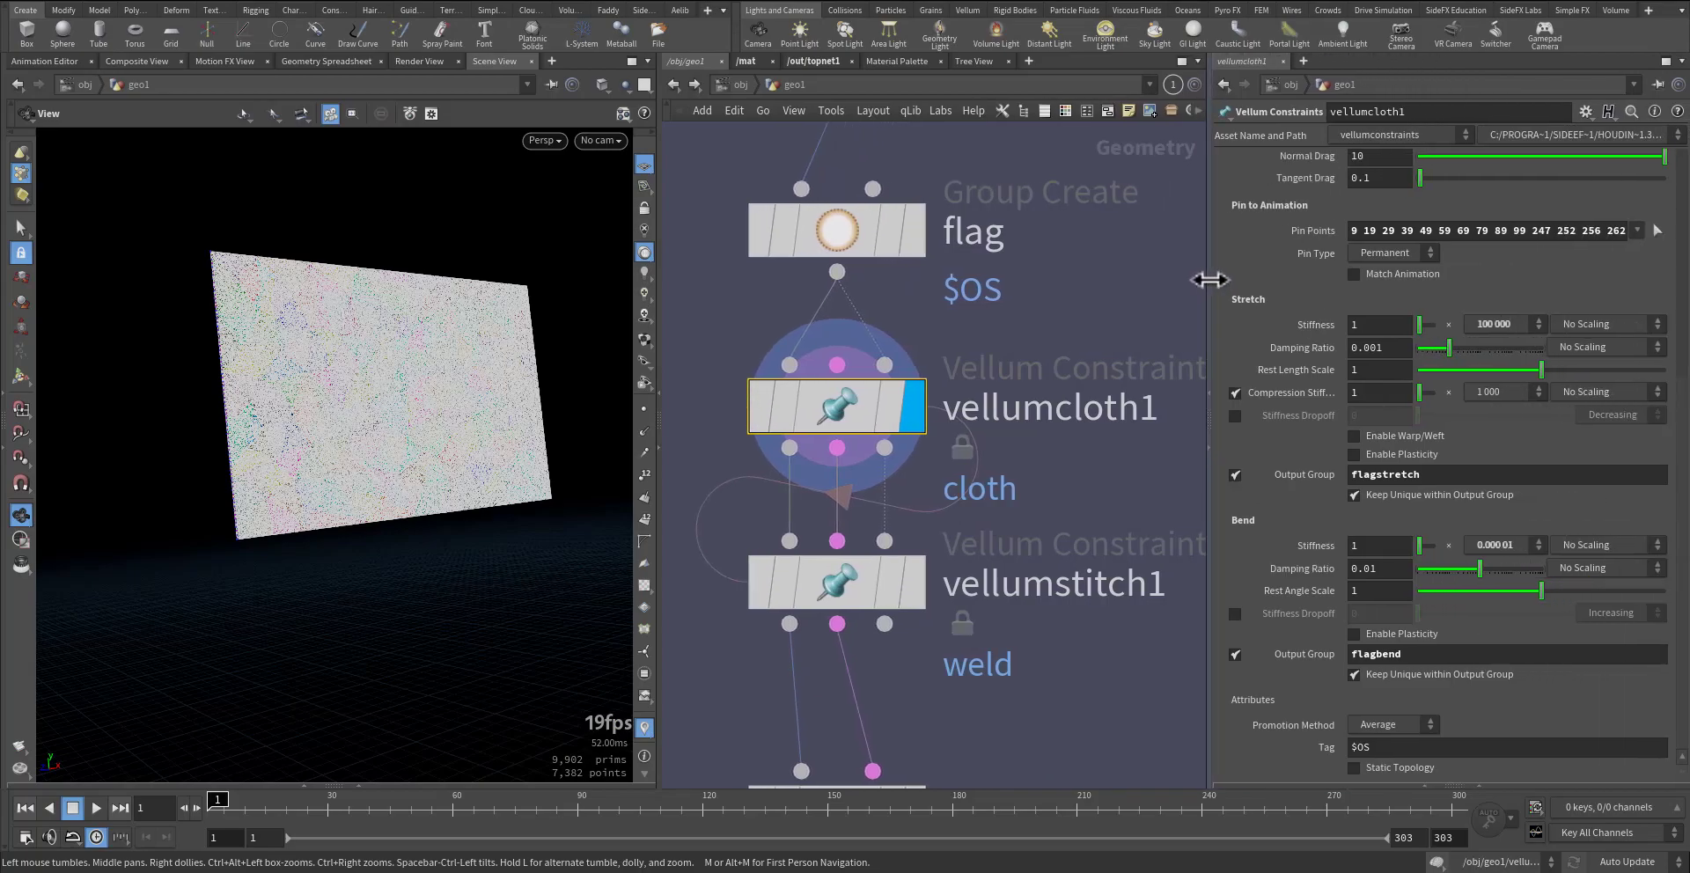
scroll(1283, 315, up, 5)
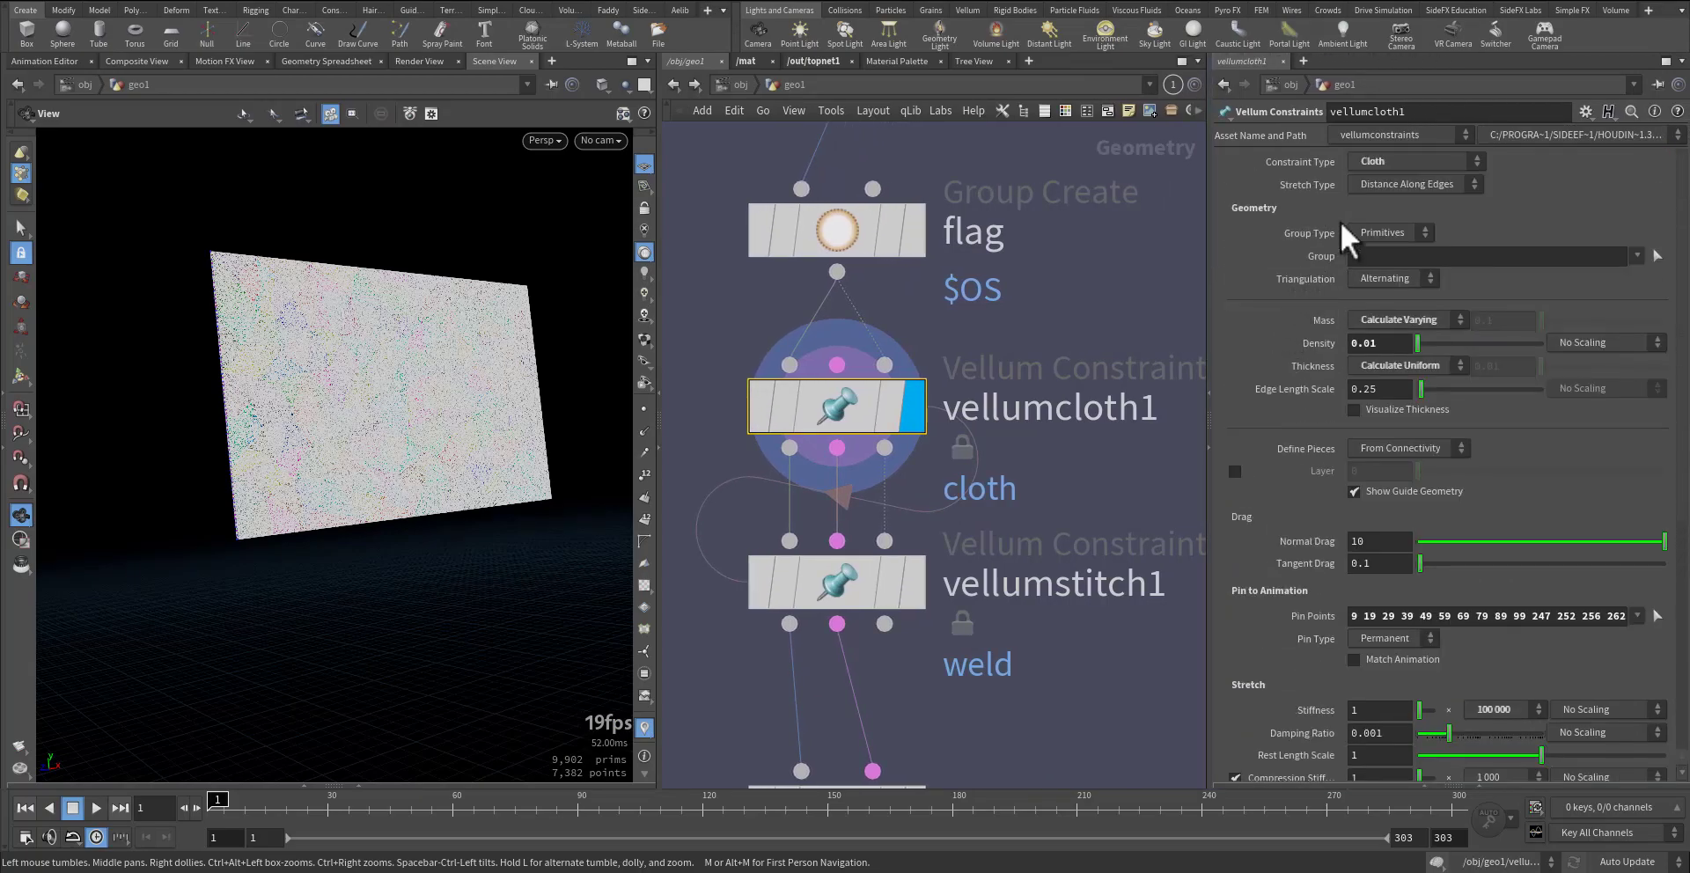
- Review vellumcloth1's constraint type and its Edge Length Scale value
click(1379, 163)
click(1380, 162)
drag(1396, 393, 1350, 405)
- Review vellumcloth1's Stretch and Bend stiffness multiplier options and their output group names, leaving the values as they are
scroll(1274, 398, down, 8)
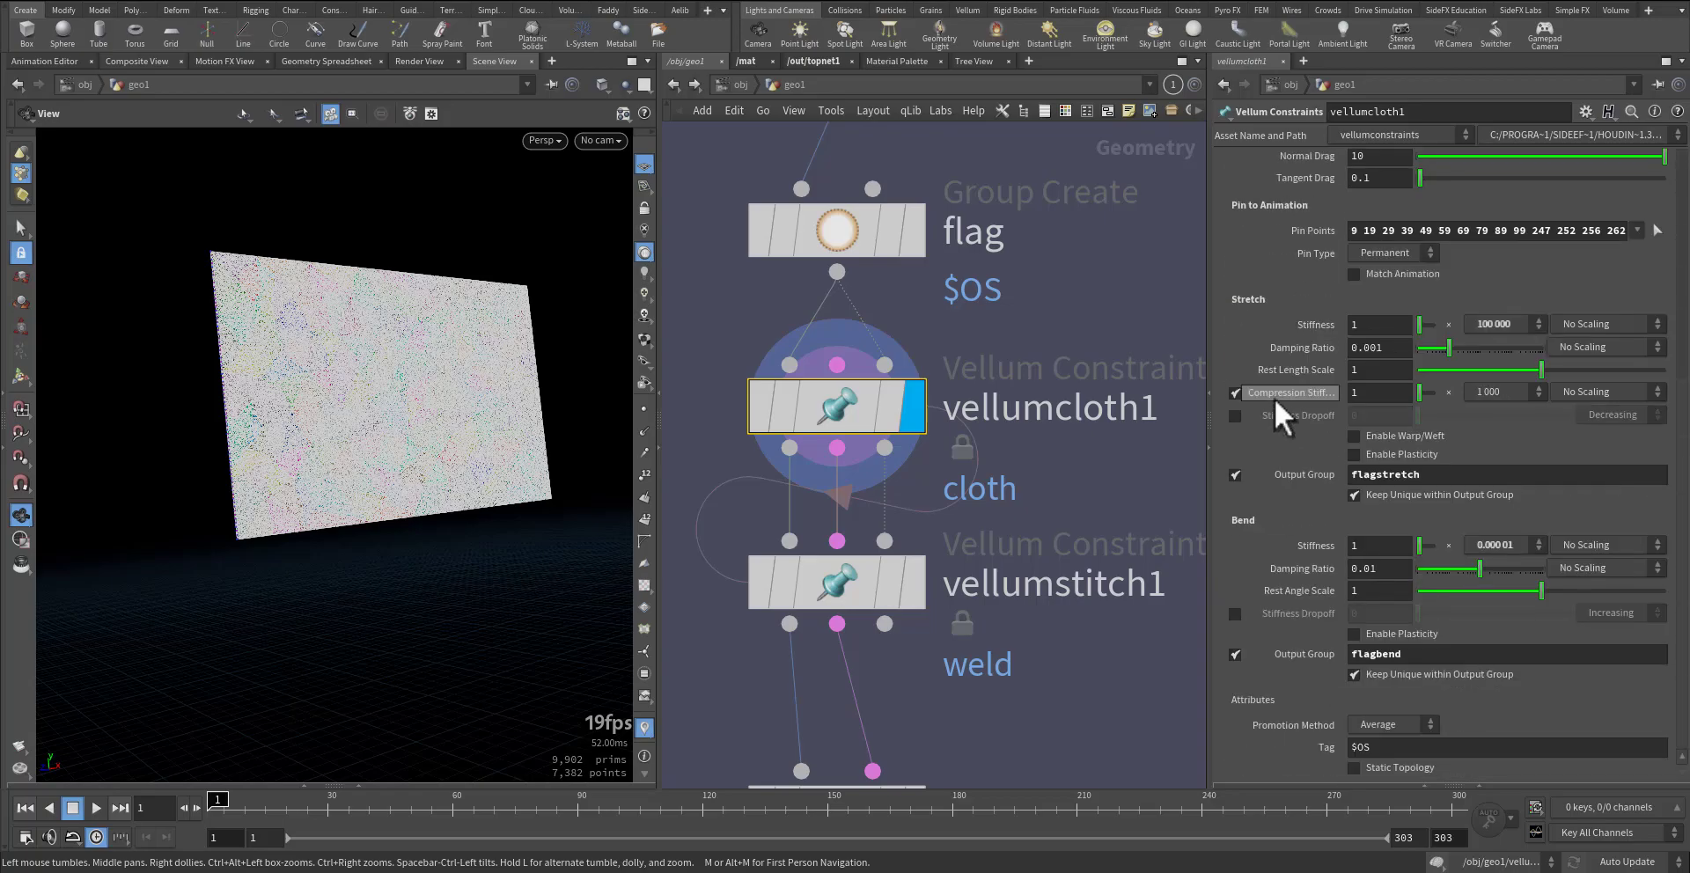
click(1532, 324)
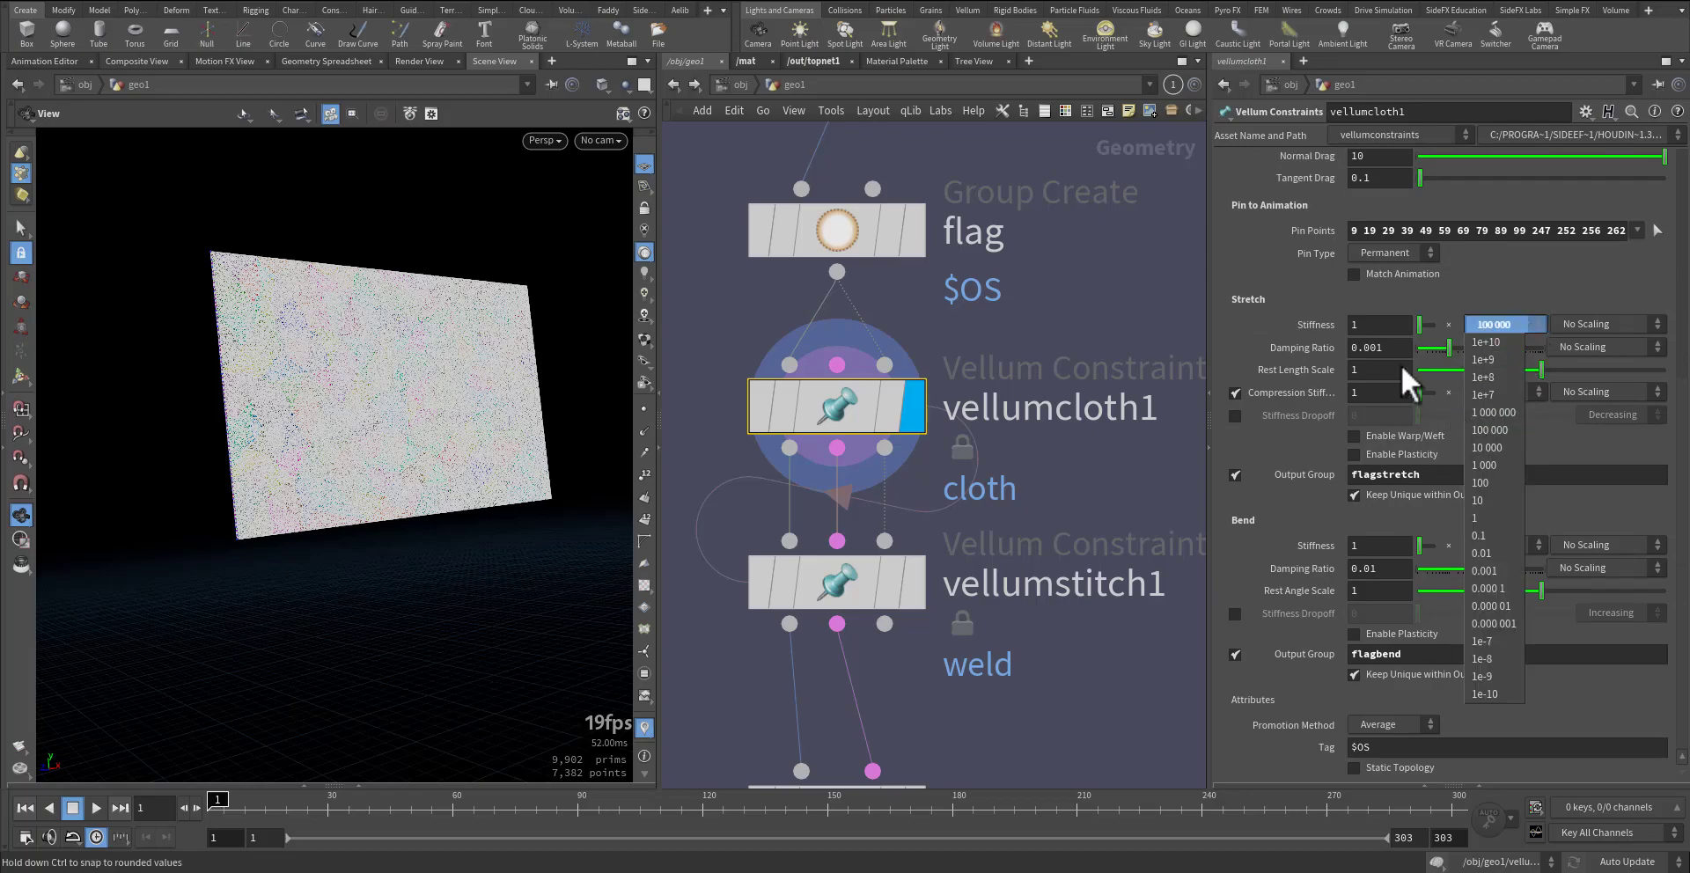
click(1362, 320)
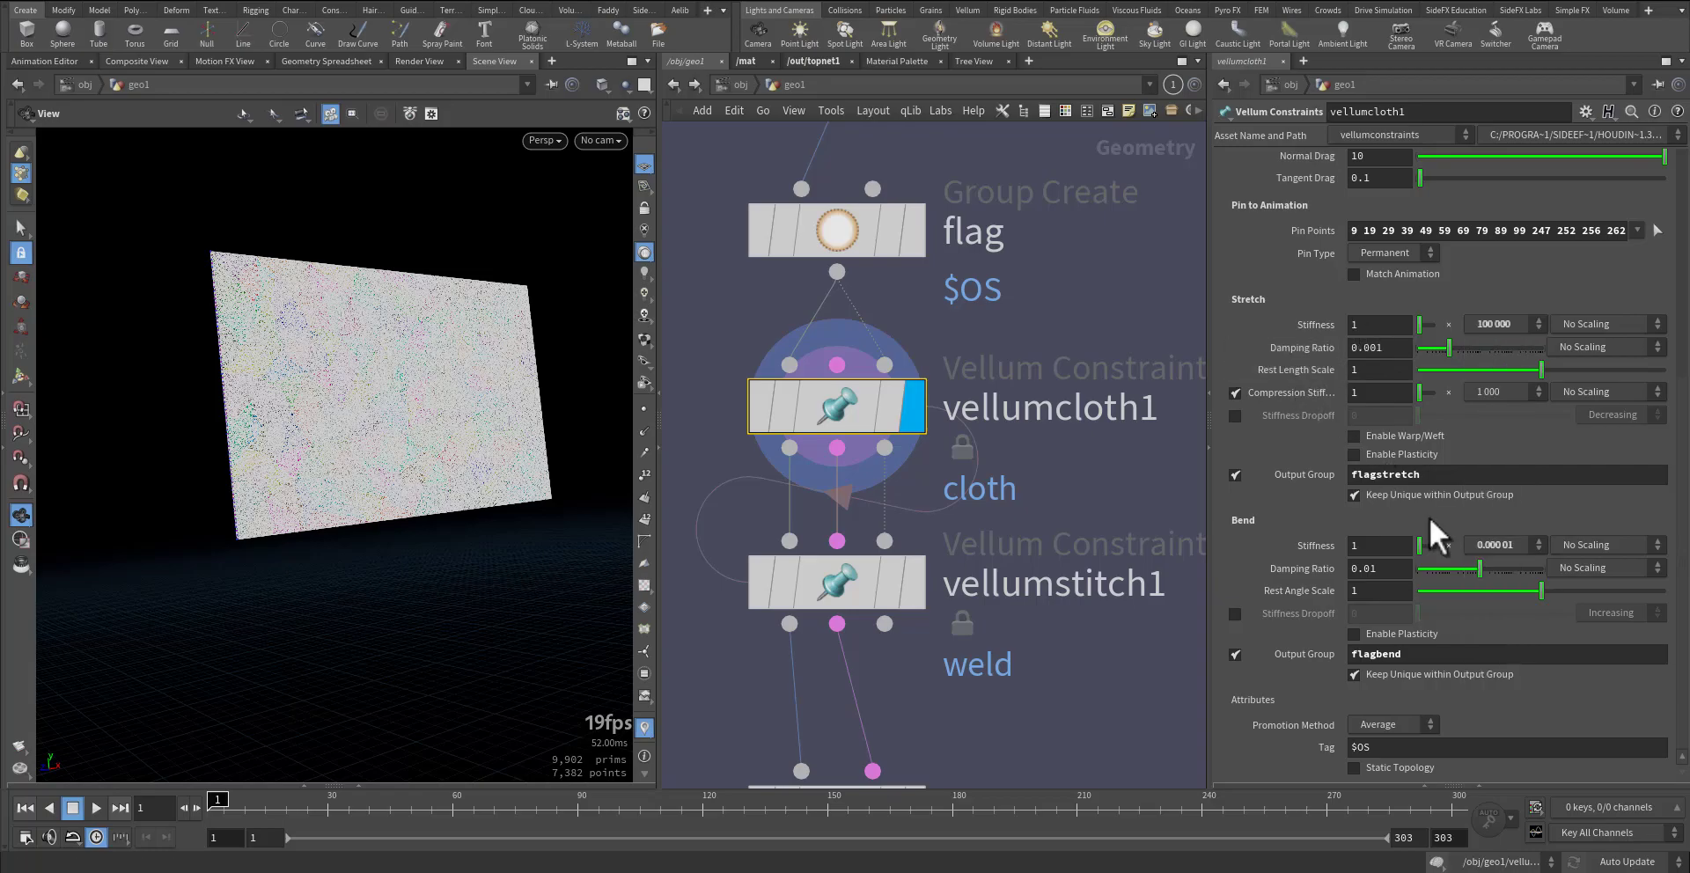
click(1523, 546)
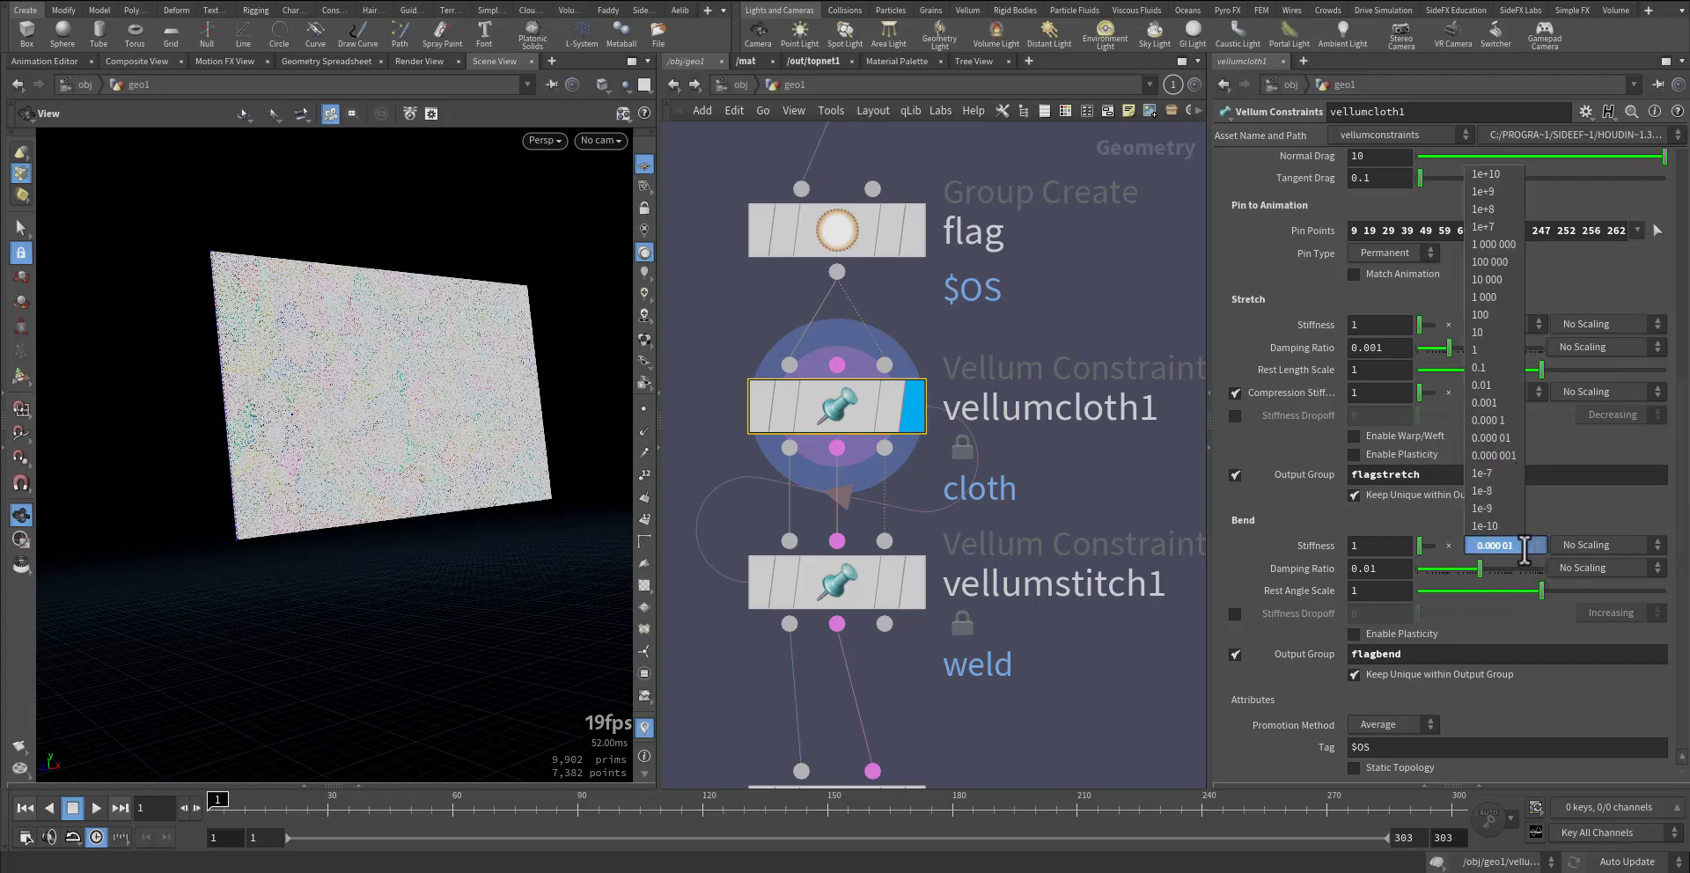
click(1322, 557)
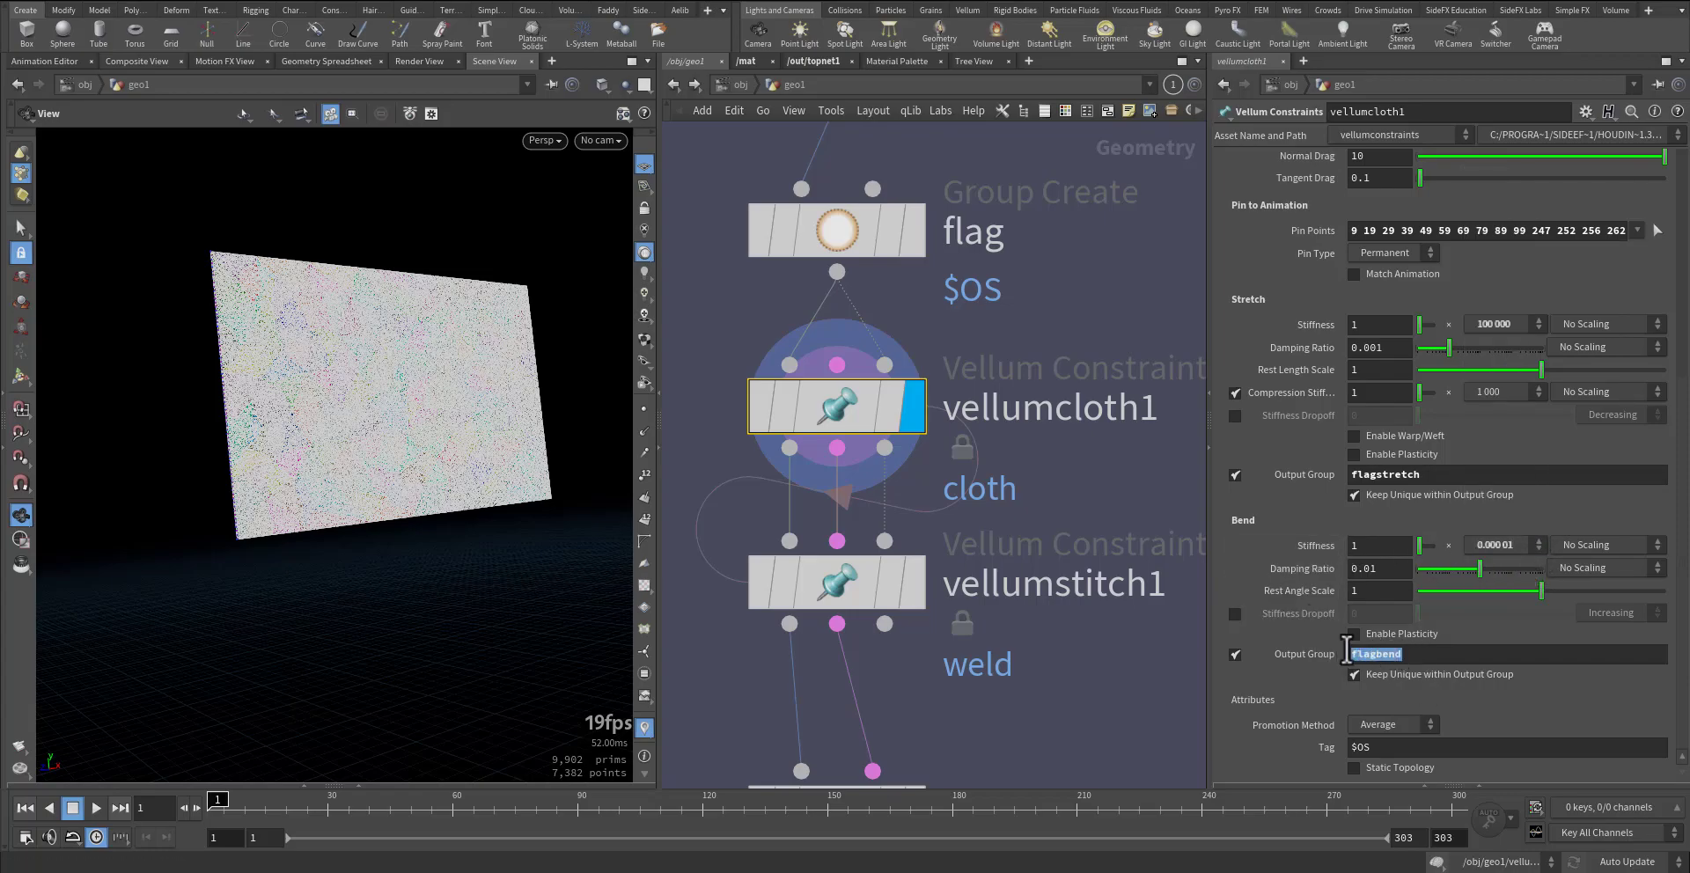
double_click(1435, 479)
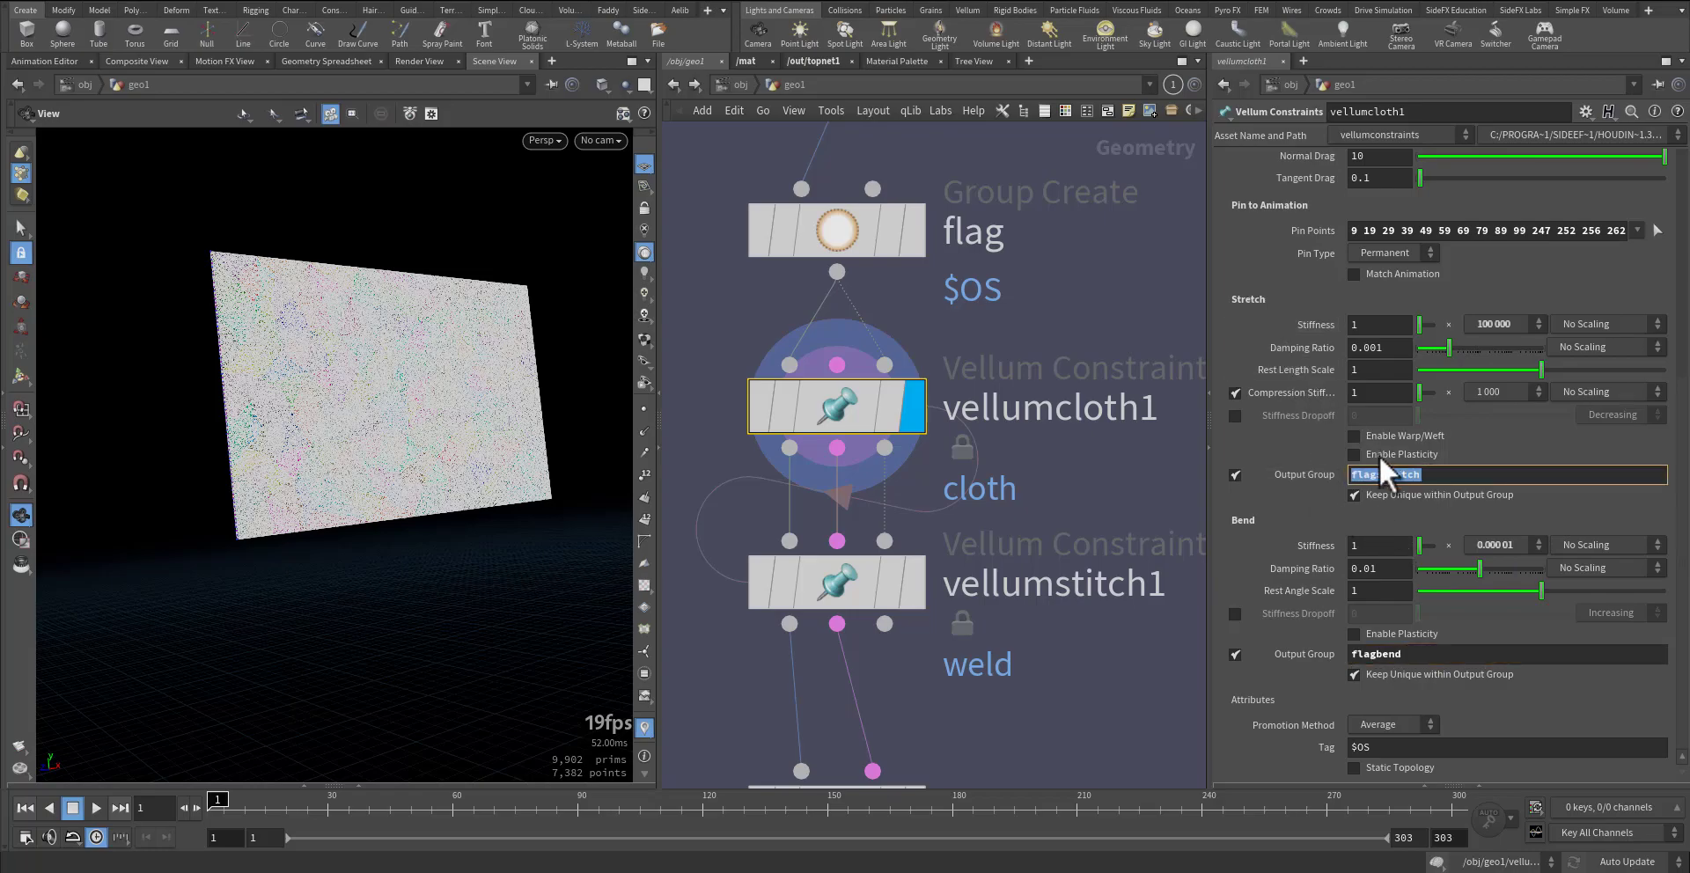
- Add a Null node wired to vellumcloth1's constraint output and display the constraint geometry up close
middle_drag(1170, 490, 1154, 479)
key(n)
click(1152, 476)
drag(1152, 437, 823, 438)
middle_drag(1172, 350, 962, 331)
click(1006, 465)
right_drag(392, 401, 1079, 445)
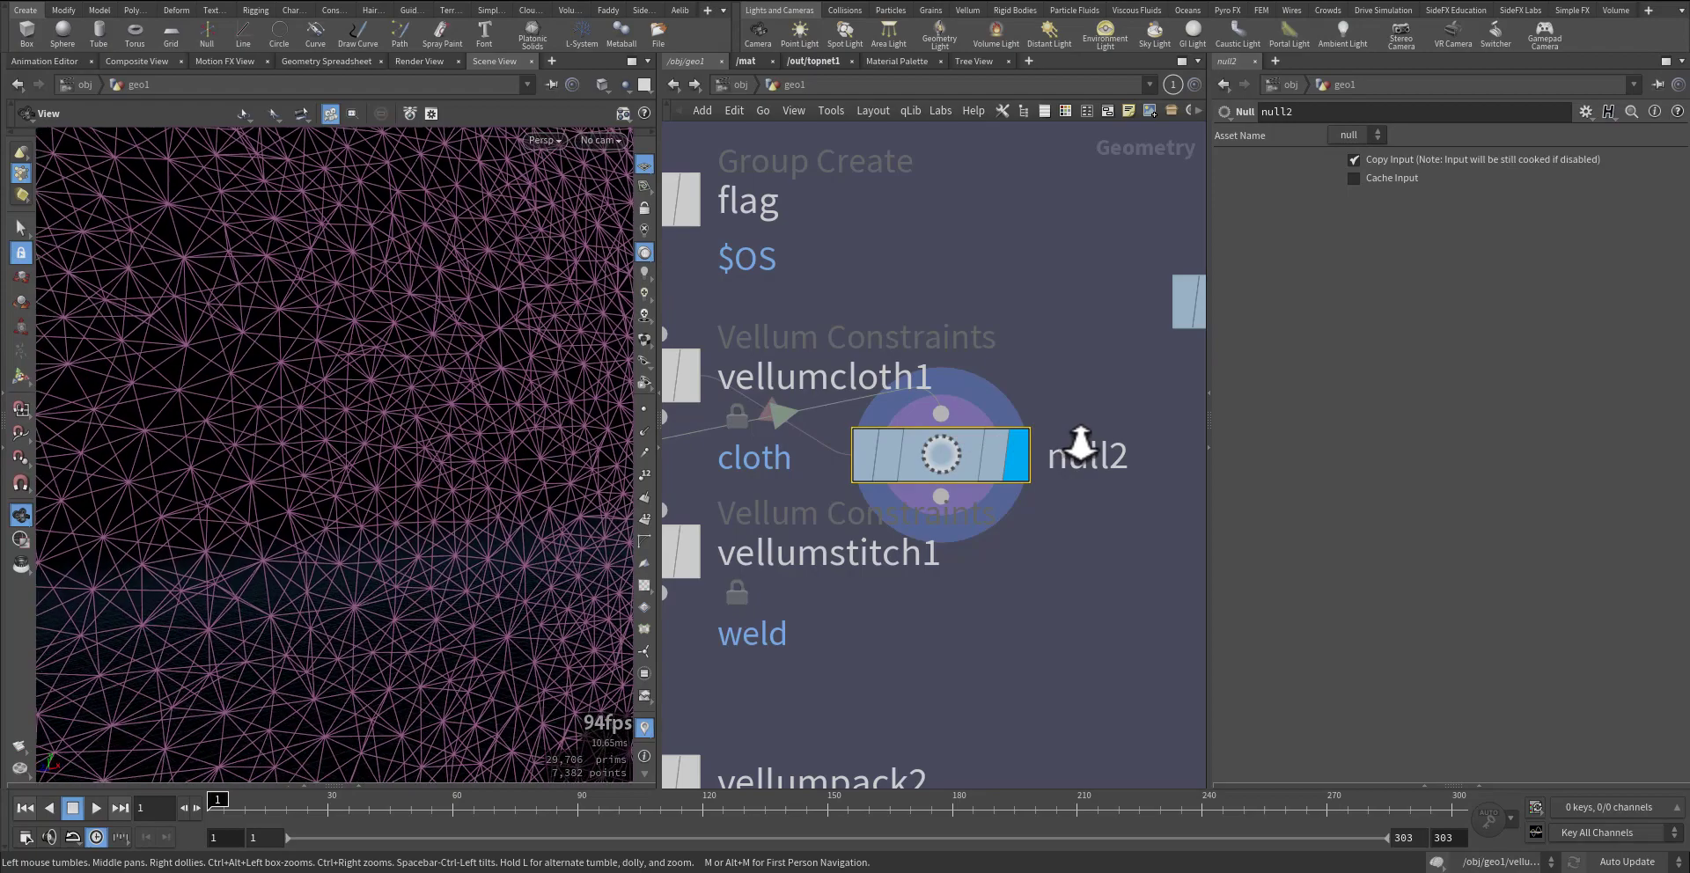
- Add a Blast node wired to null2's output, display it, and set its Group to flagstretch
key(Tab)
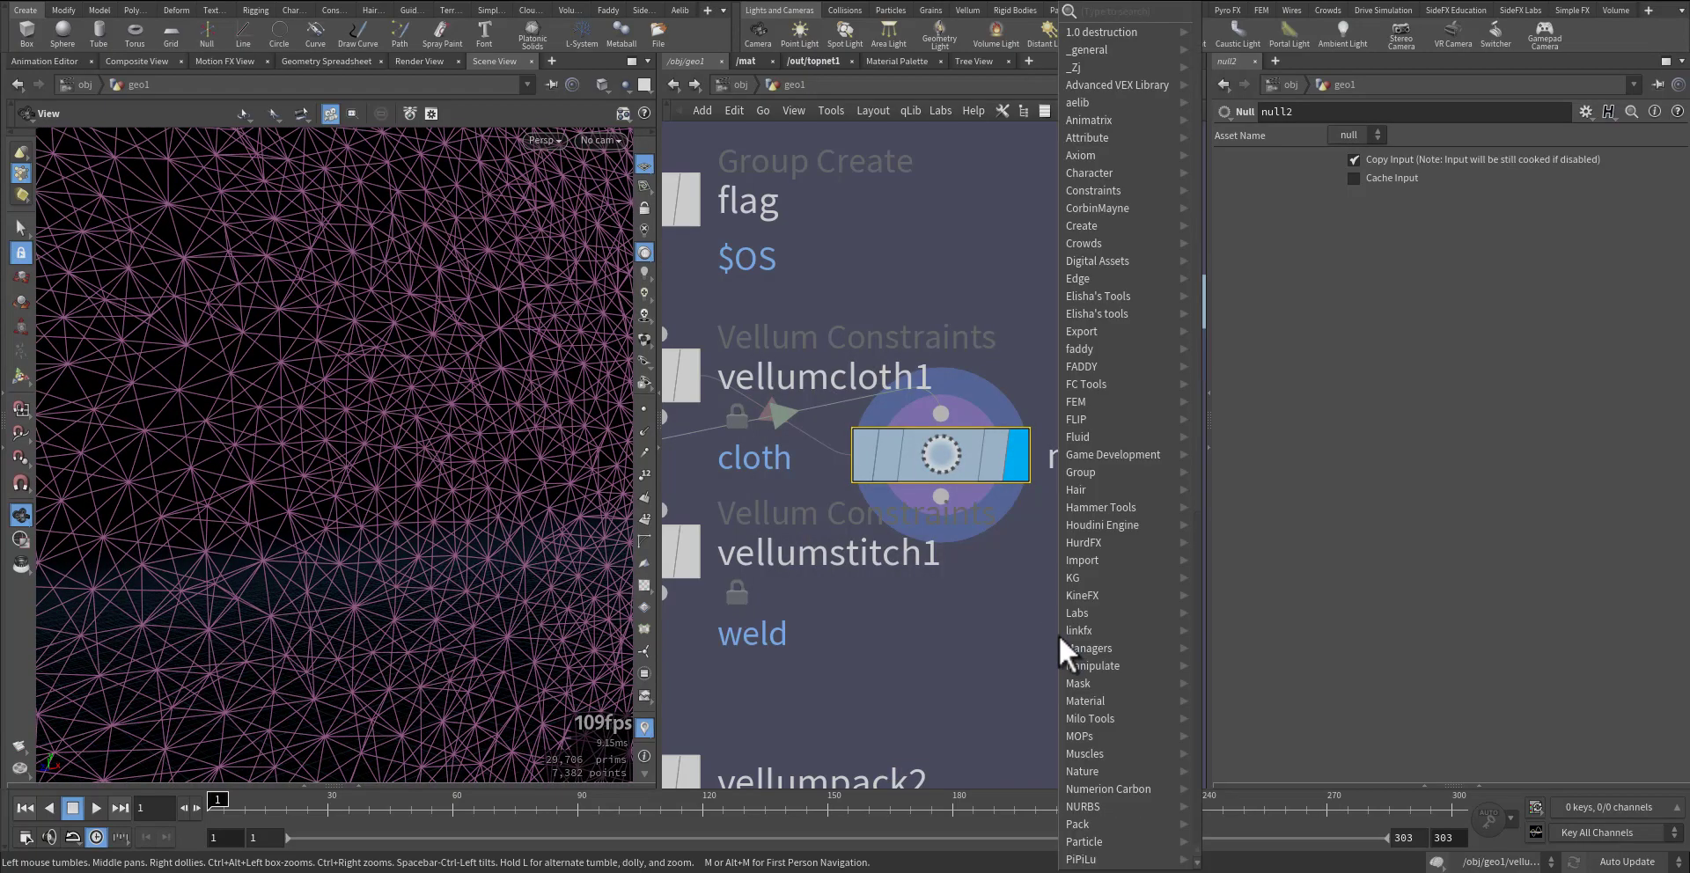
text(blast)
key(Return)
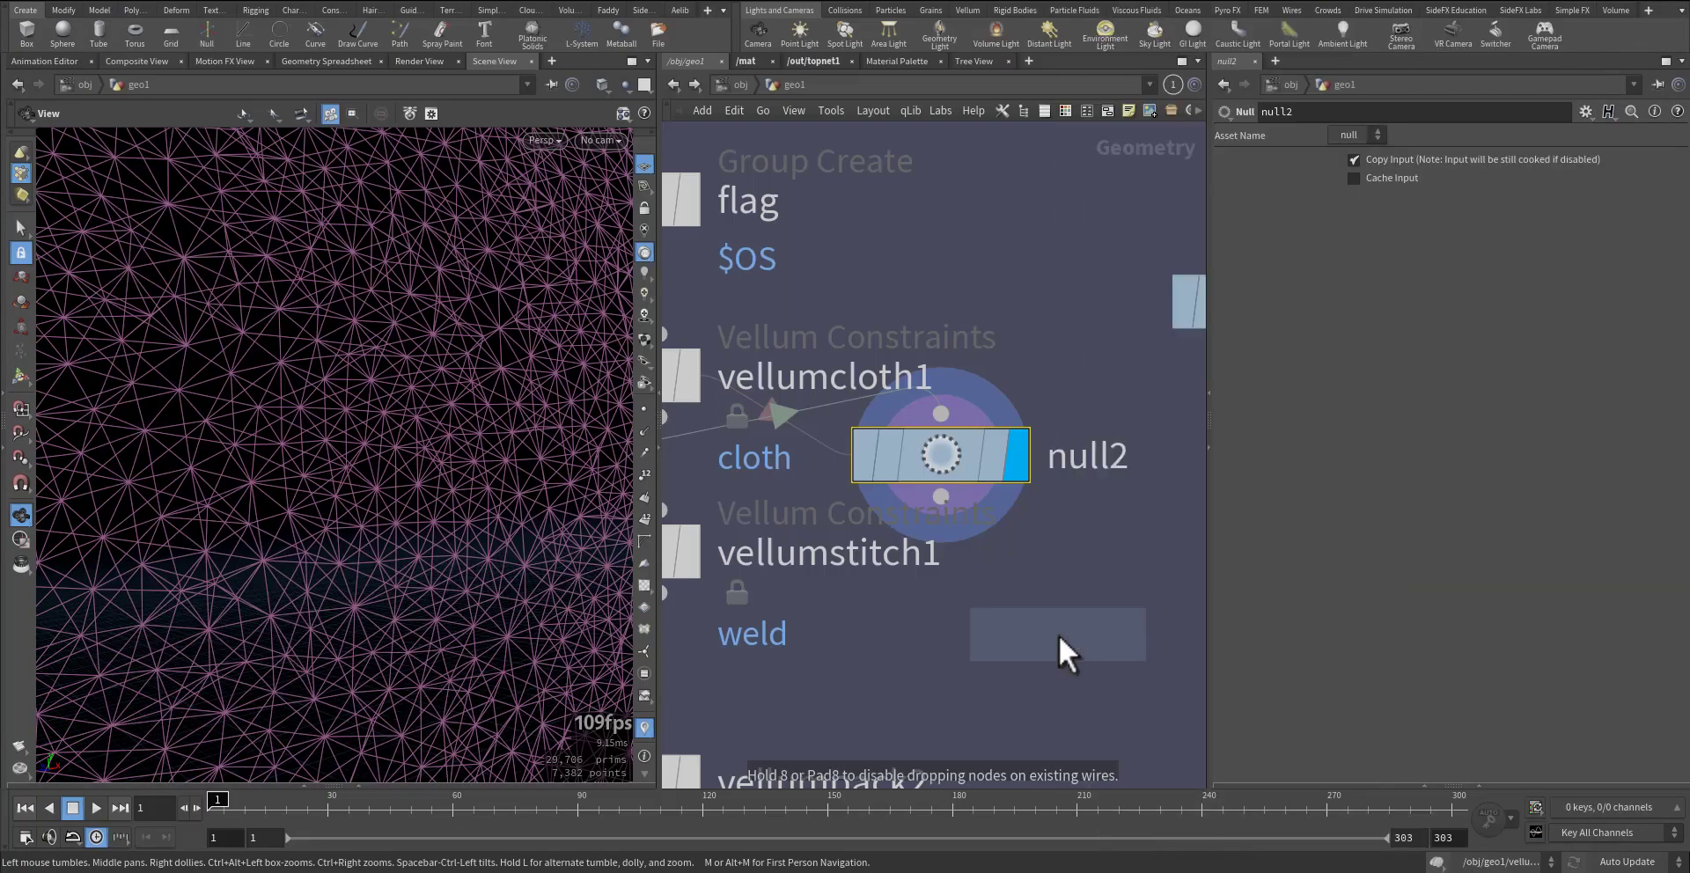
click(1065, 622)
click(1066, 580)
click(943, 498)
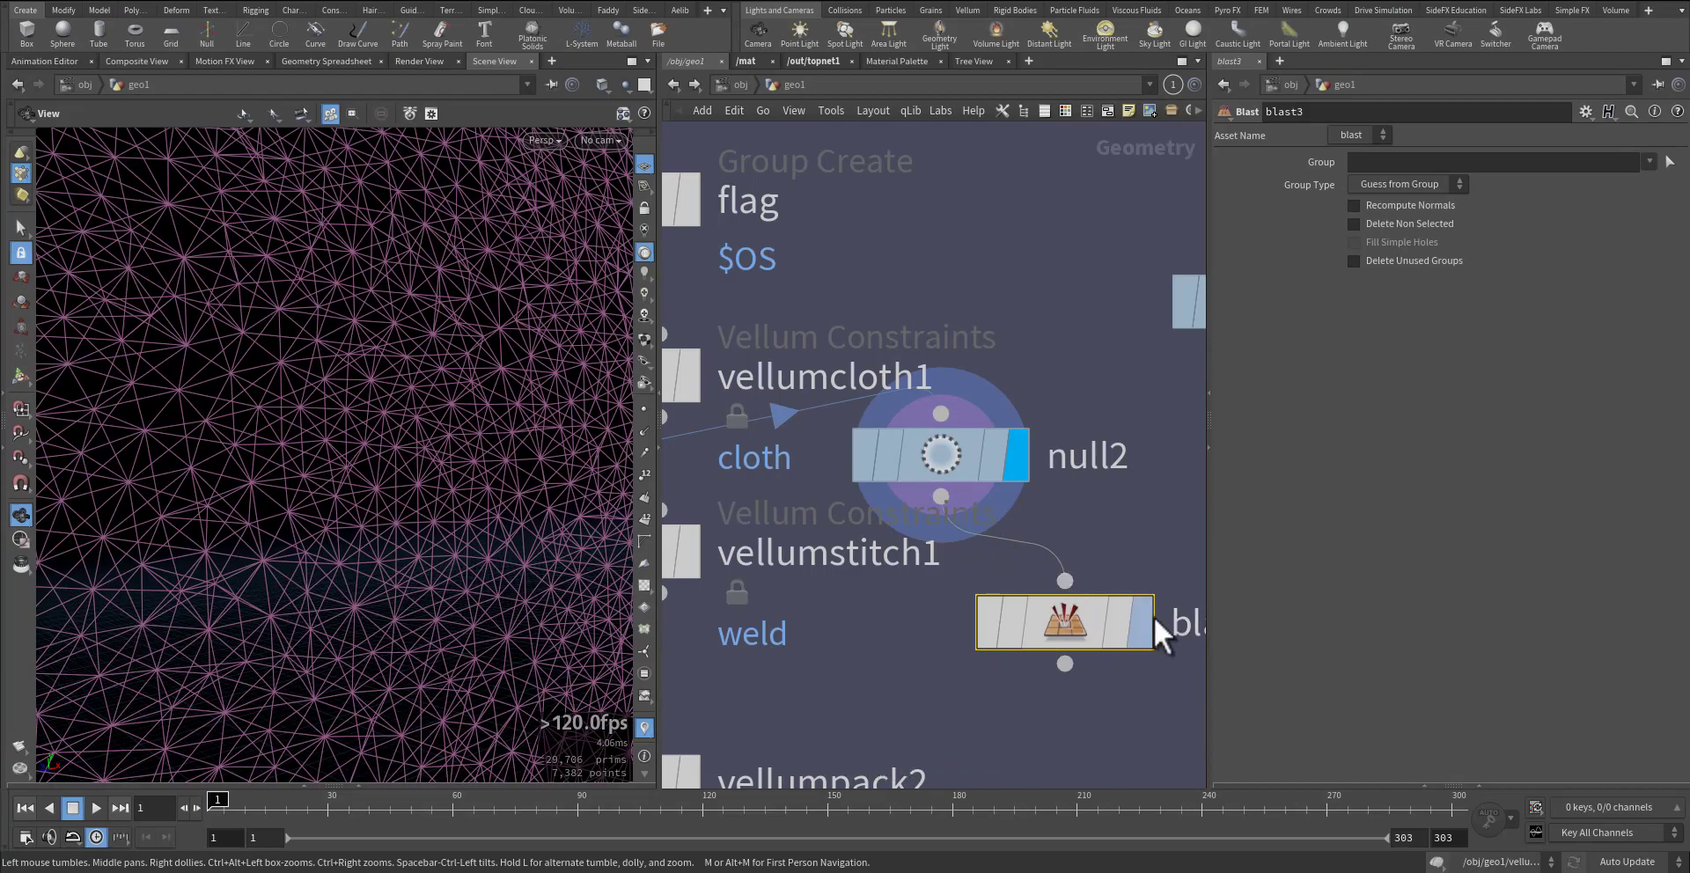
click(1145, 621)
click(1648, 161)
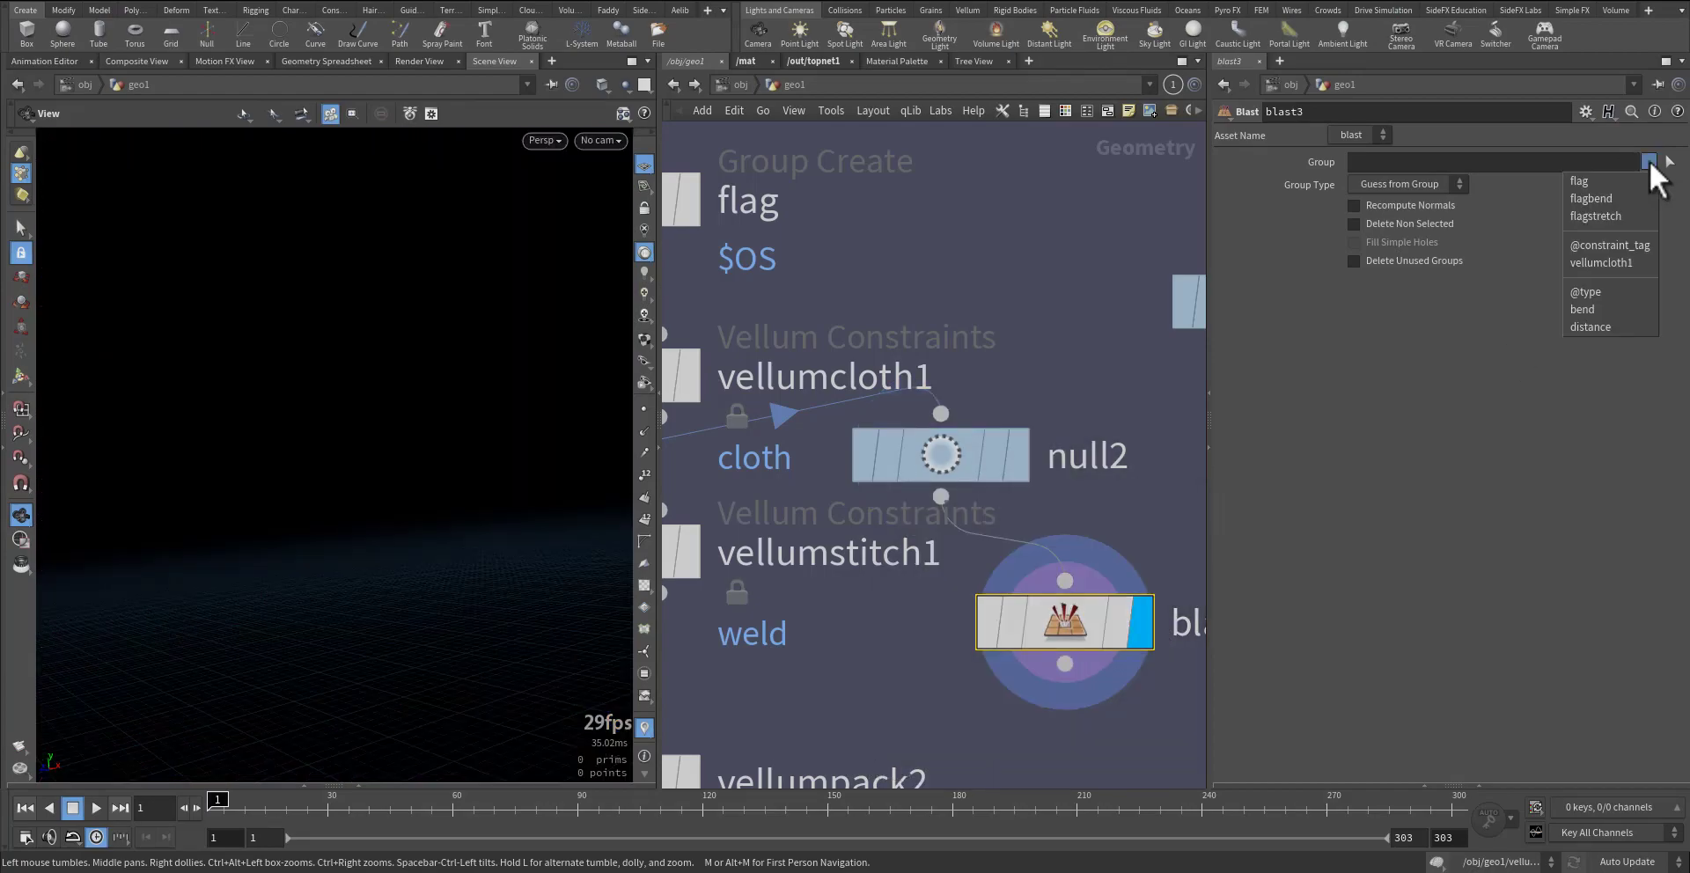
click(1618, 220)
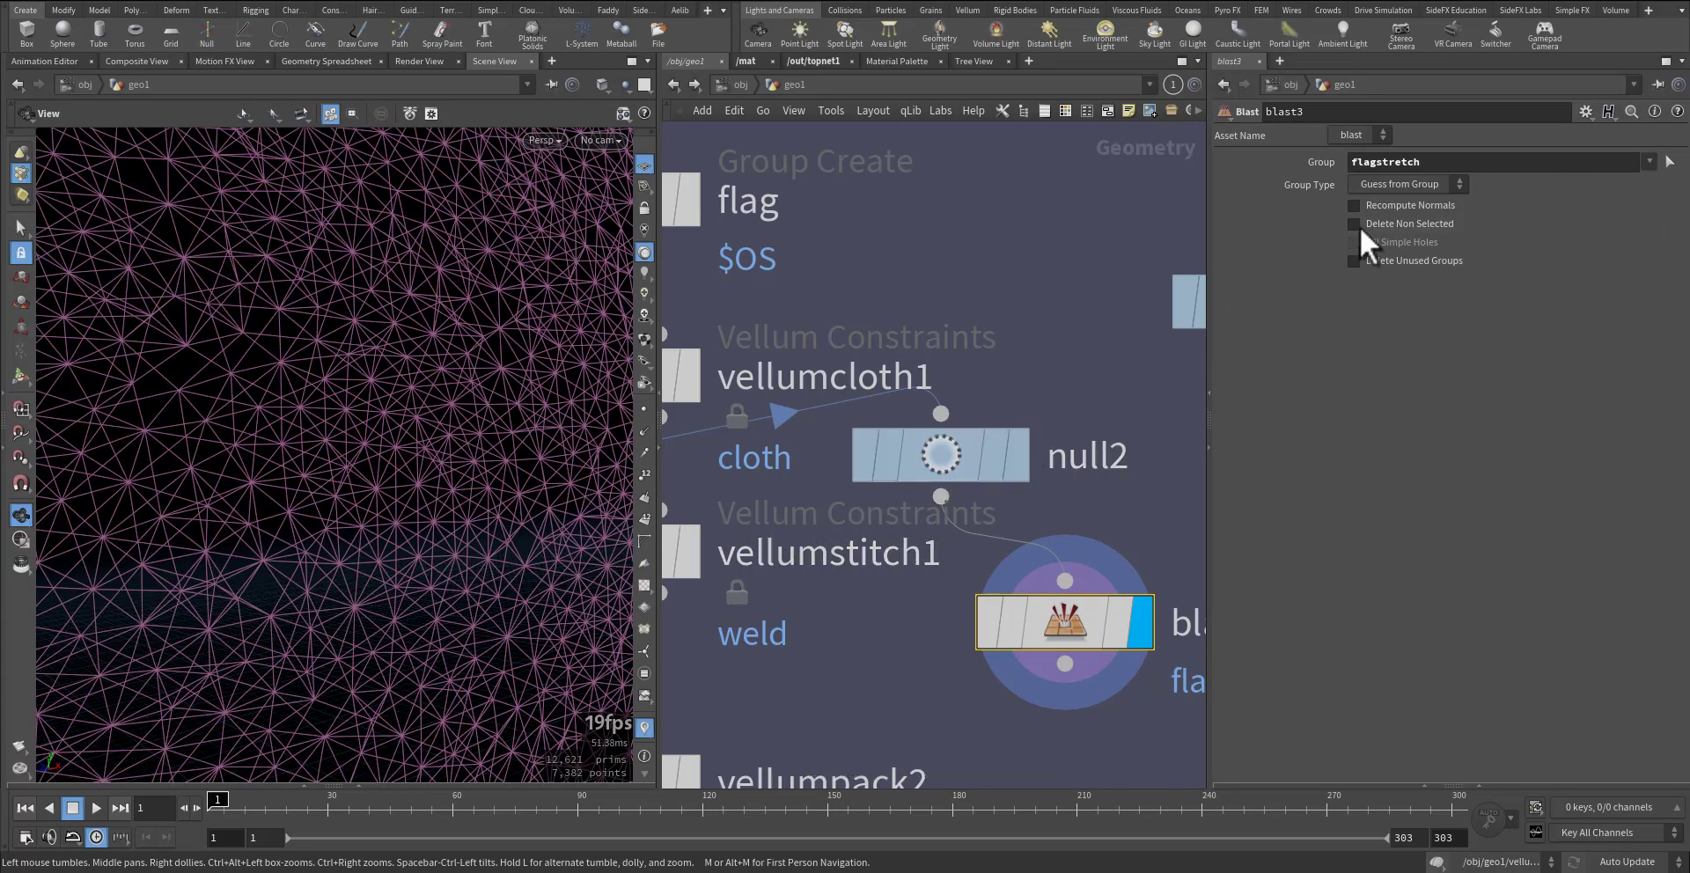
- Switch the Blast node's Delete Non Selected option on and back off to compare the stretch constraints with the bend constraints
click(1360, 229)
right_drag(391, 489, 227, 598)
right_drag(372, 546, 228, 594)
click(1380, 222)
right_drag(391, 521, 986, 454)
drag(378, 517, 335, 509)
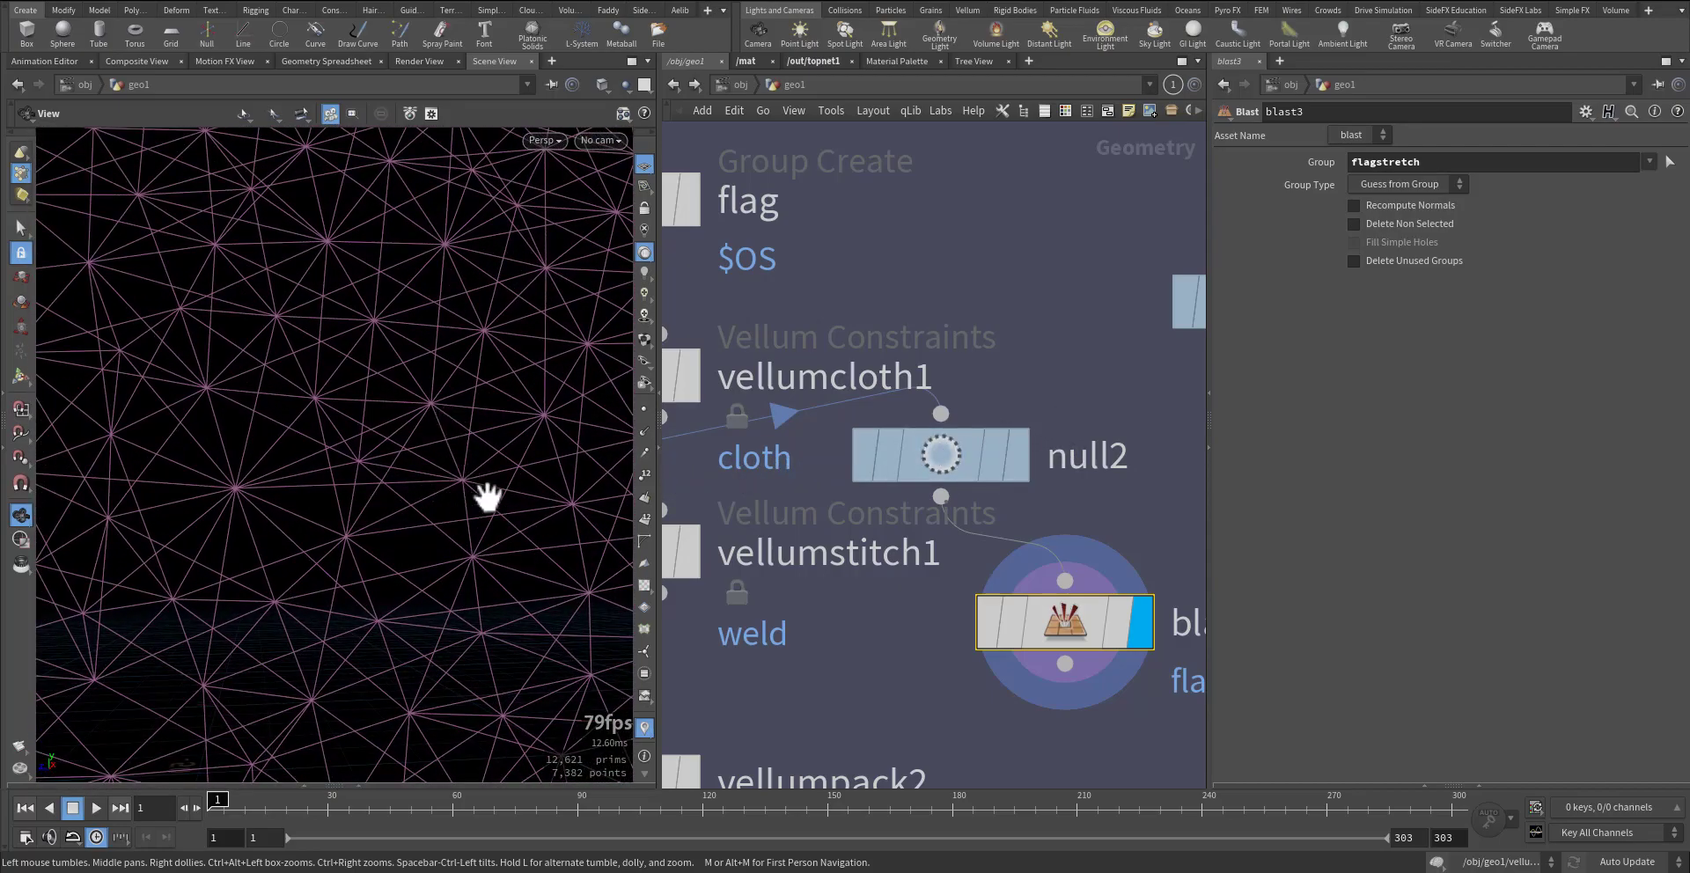
- Line up the null2 node directly above the blast3 node
drag(960, 455, 1080, 454)
middle_drag(879, 537, 979, 516)
right_drag(979, 516, 949, 574)
middle_drag(949, 574, 973, 514)
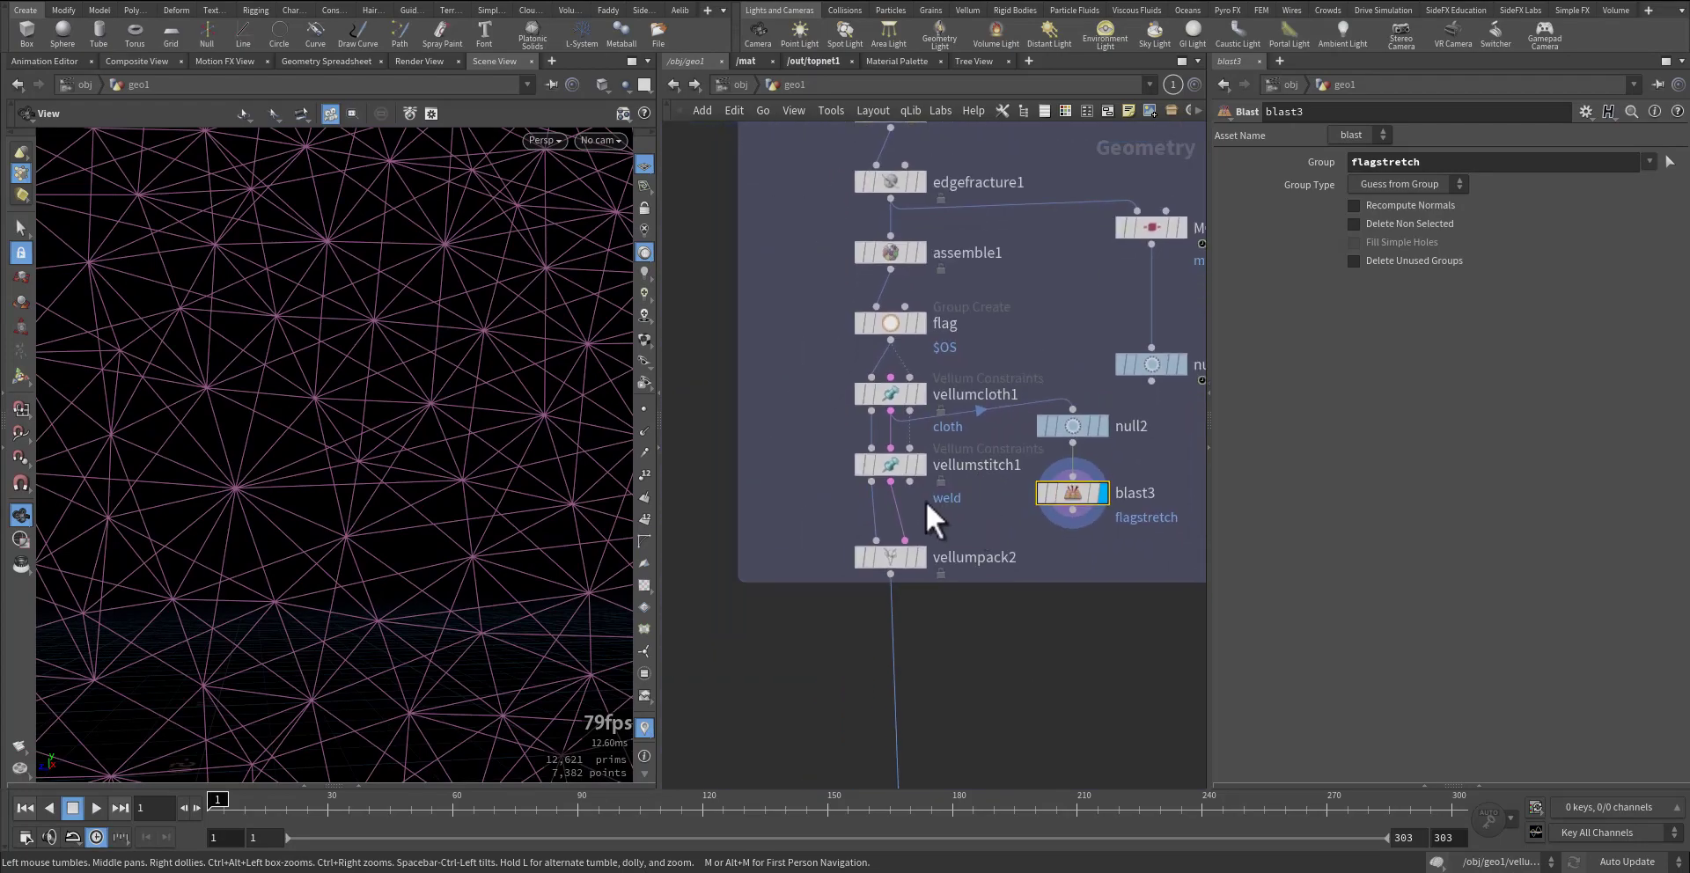
- Display and select the vellumstitch1 node to view its weld constraints along the piece borders
click(918, 463)
click(889, 468)
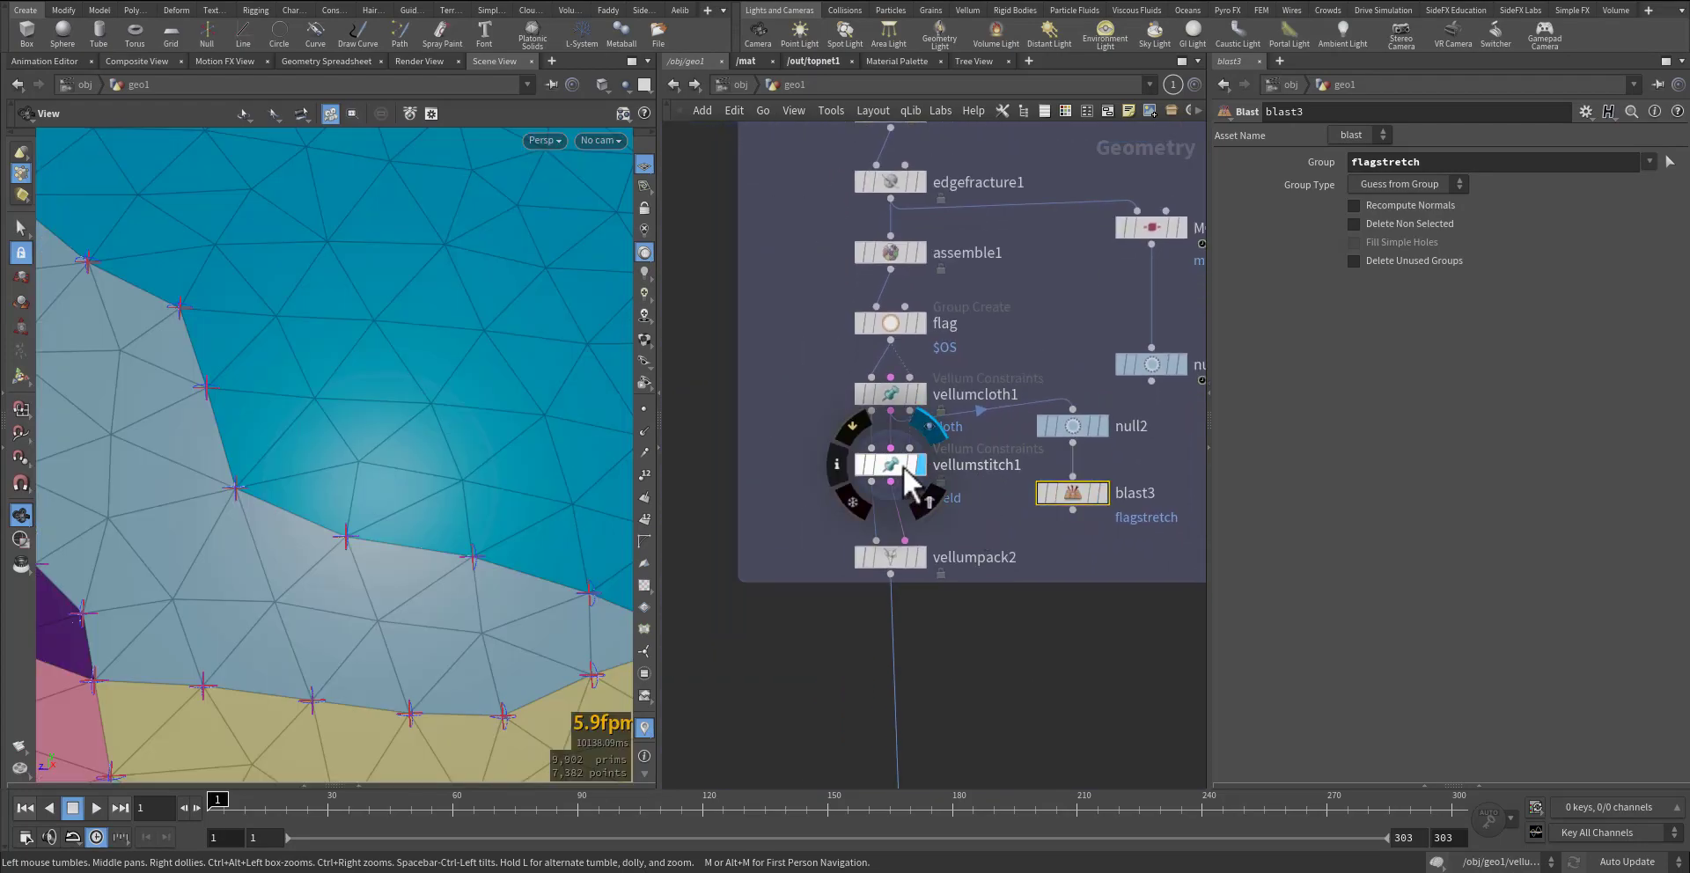
drag(795, 451, 953, 499)
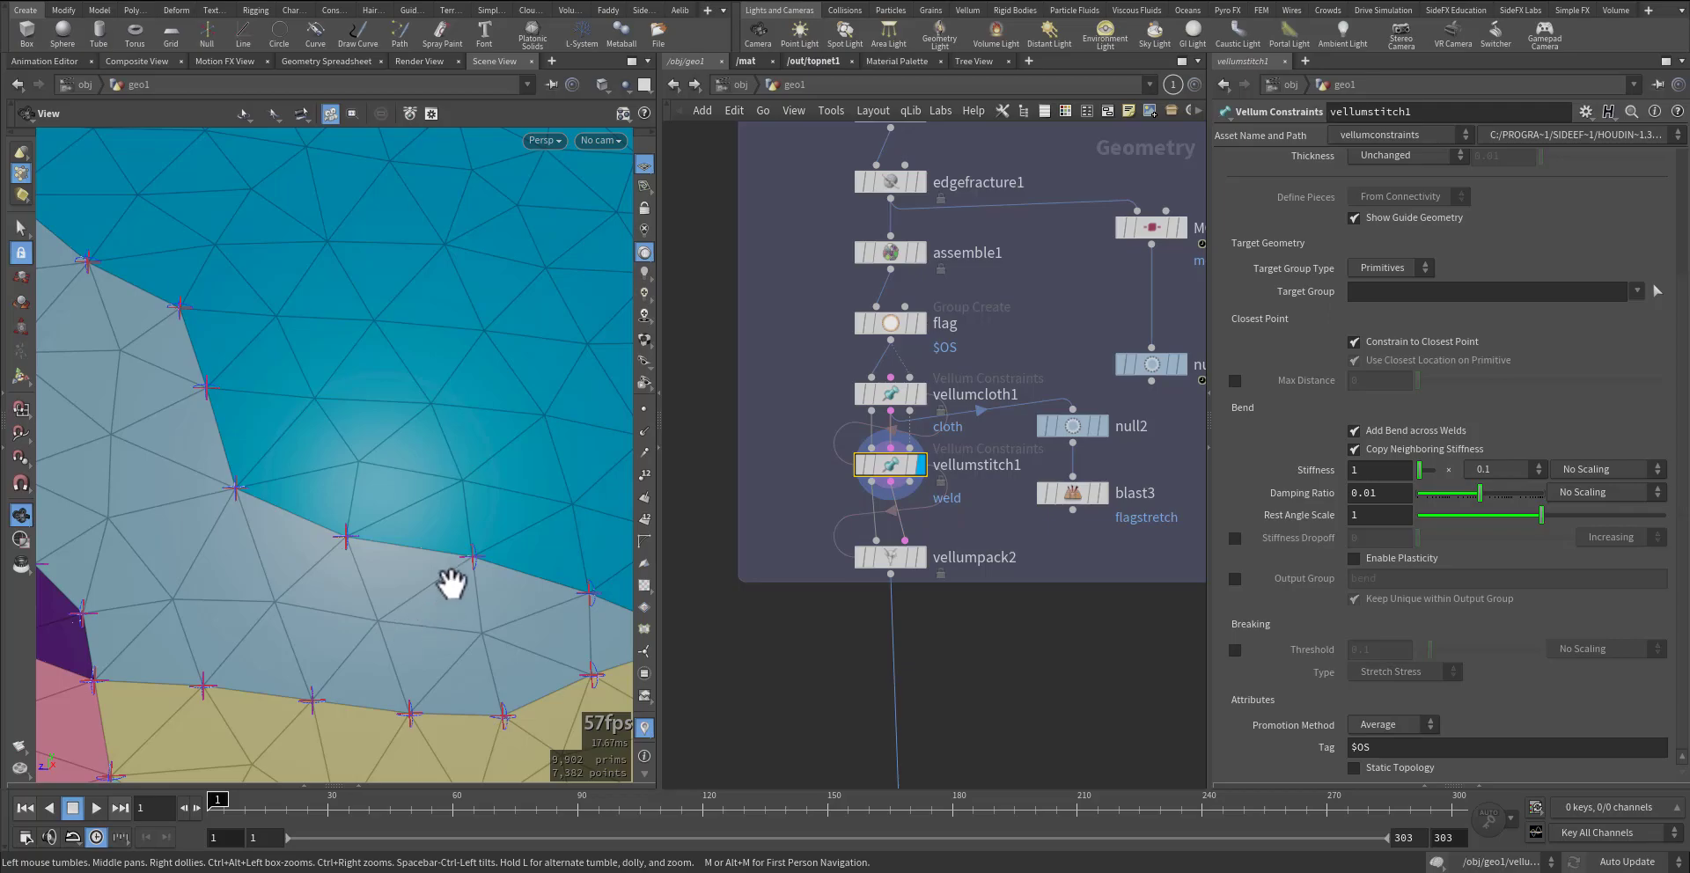
- Examine the weld constraints along the piece borders up close from several angles, and view the whole flag again
right_drag(327, 552, 627, 516)
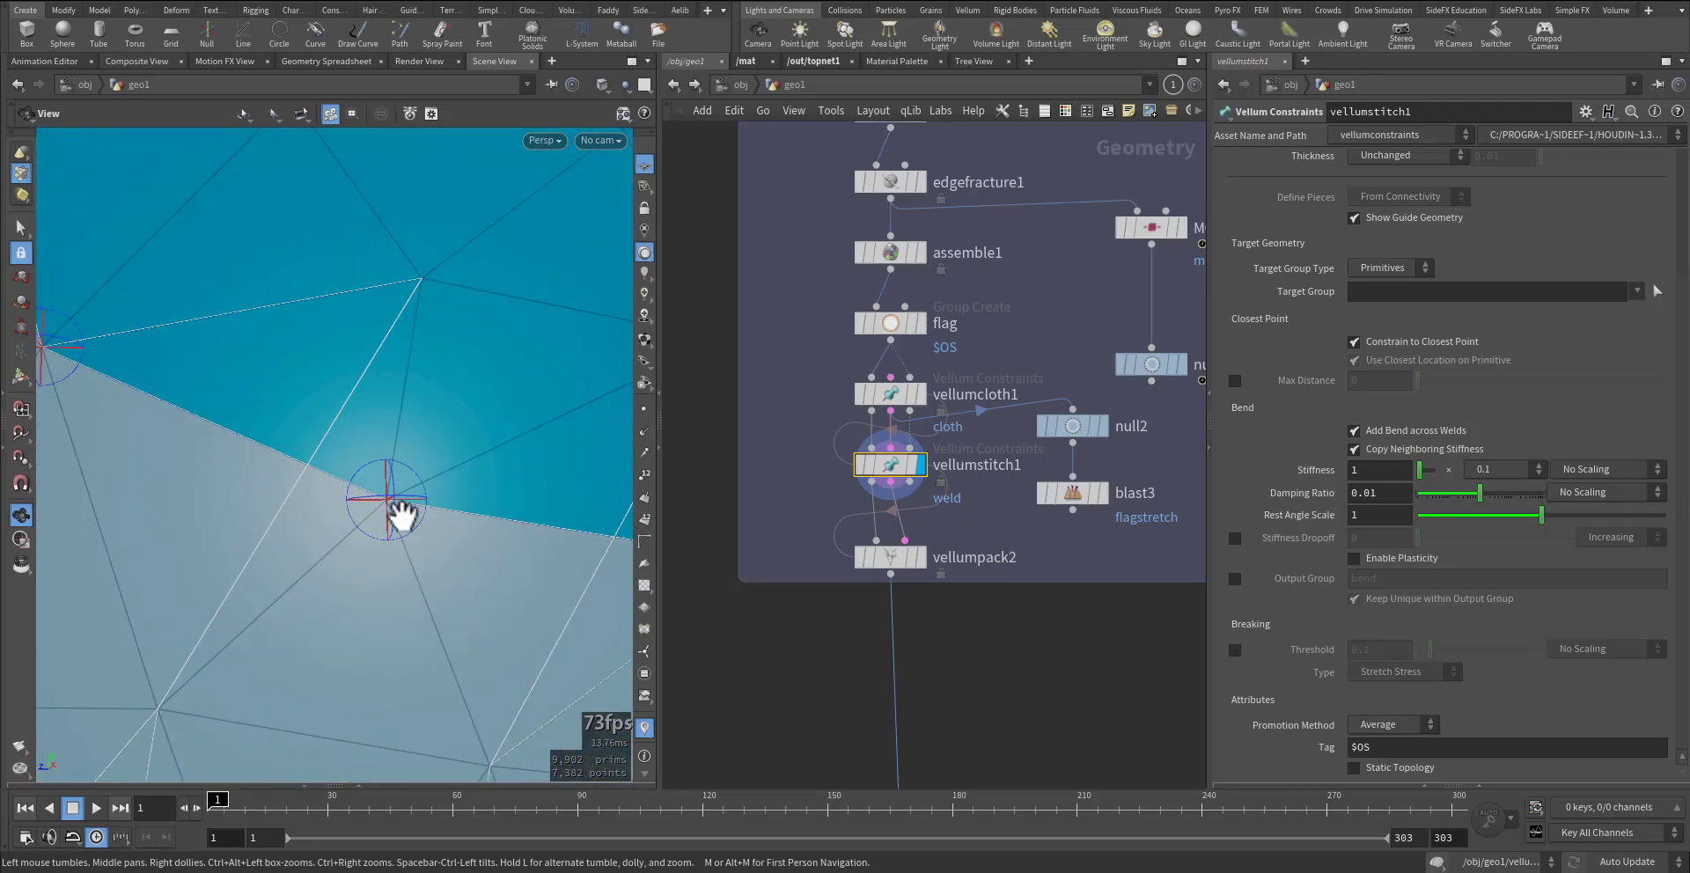
drag(408, 480, 445, 492)
right_drag(445, 491, 414, 476)
drag(414, 475, 440, 486)
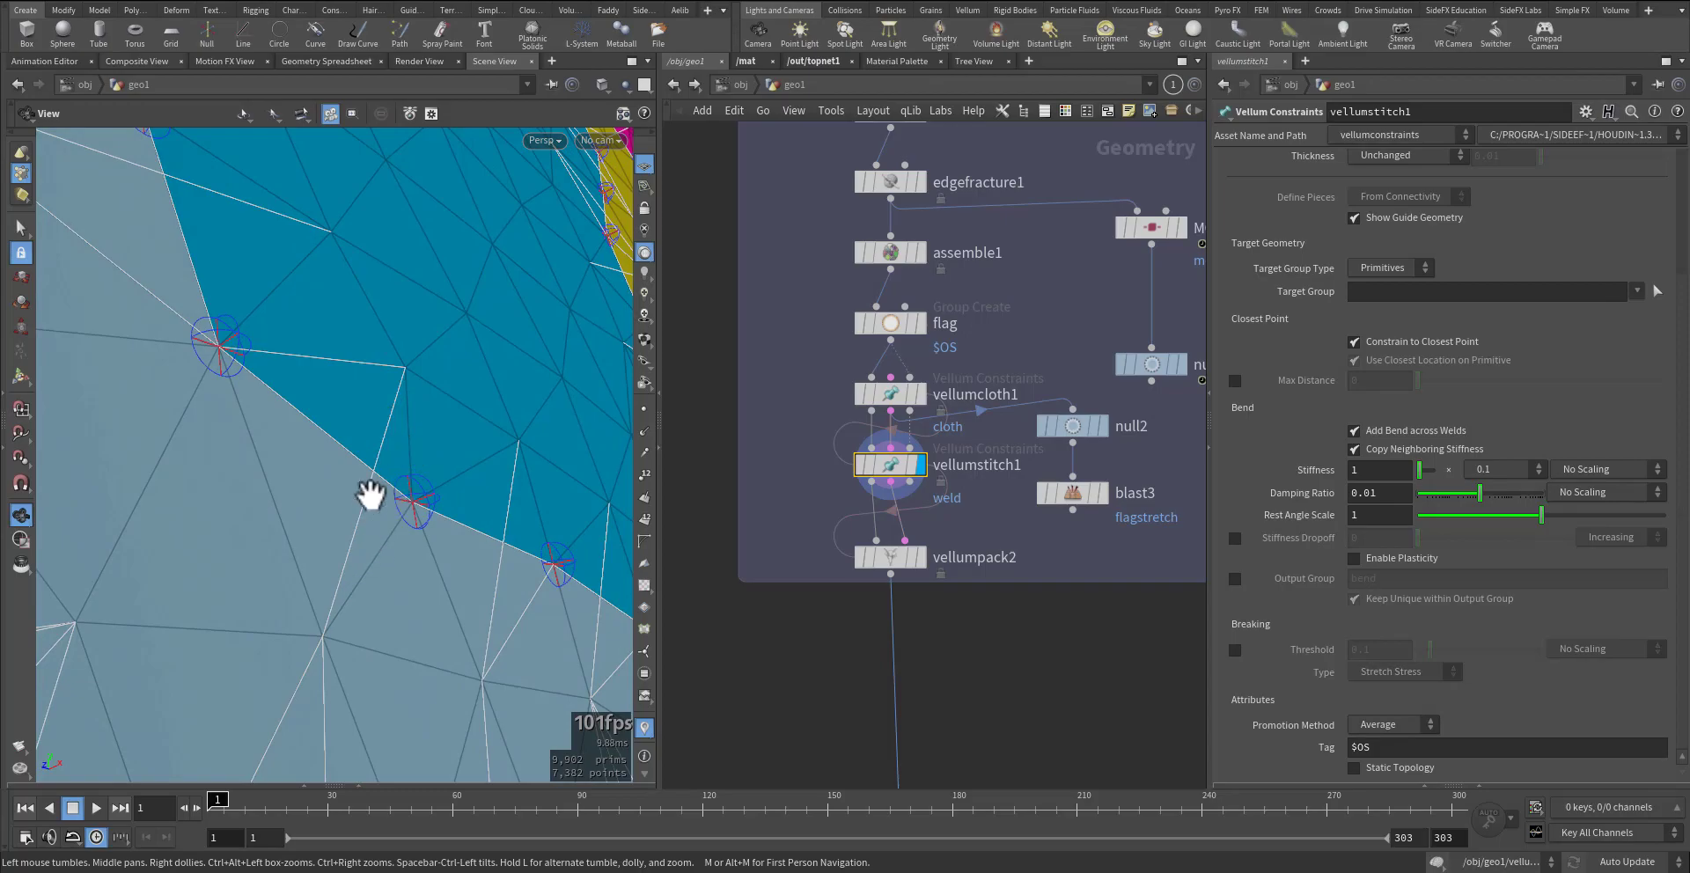
mouse_move(396, 464)
right_down()
mouse_move(425, 483)
mouse_move(459, 469)
mouse_move(398, 474)
right_up()
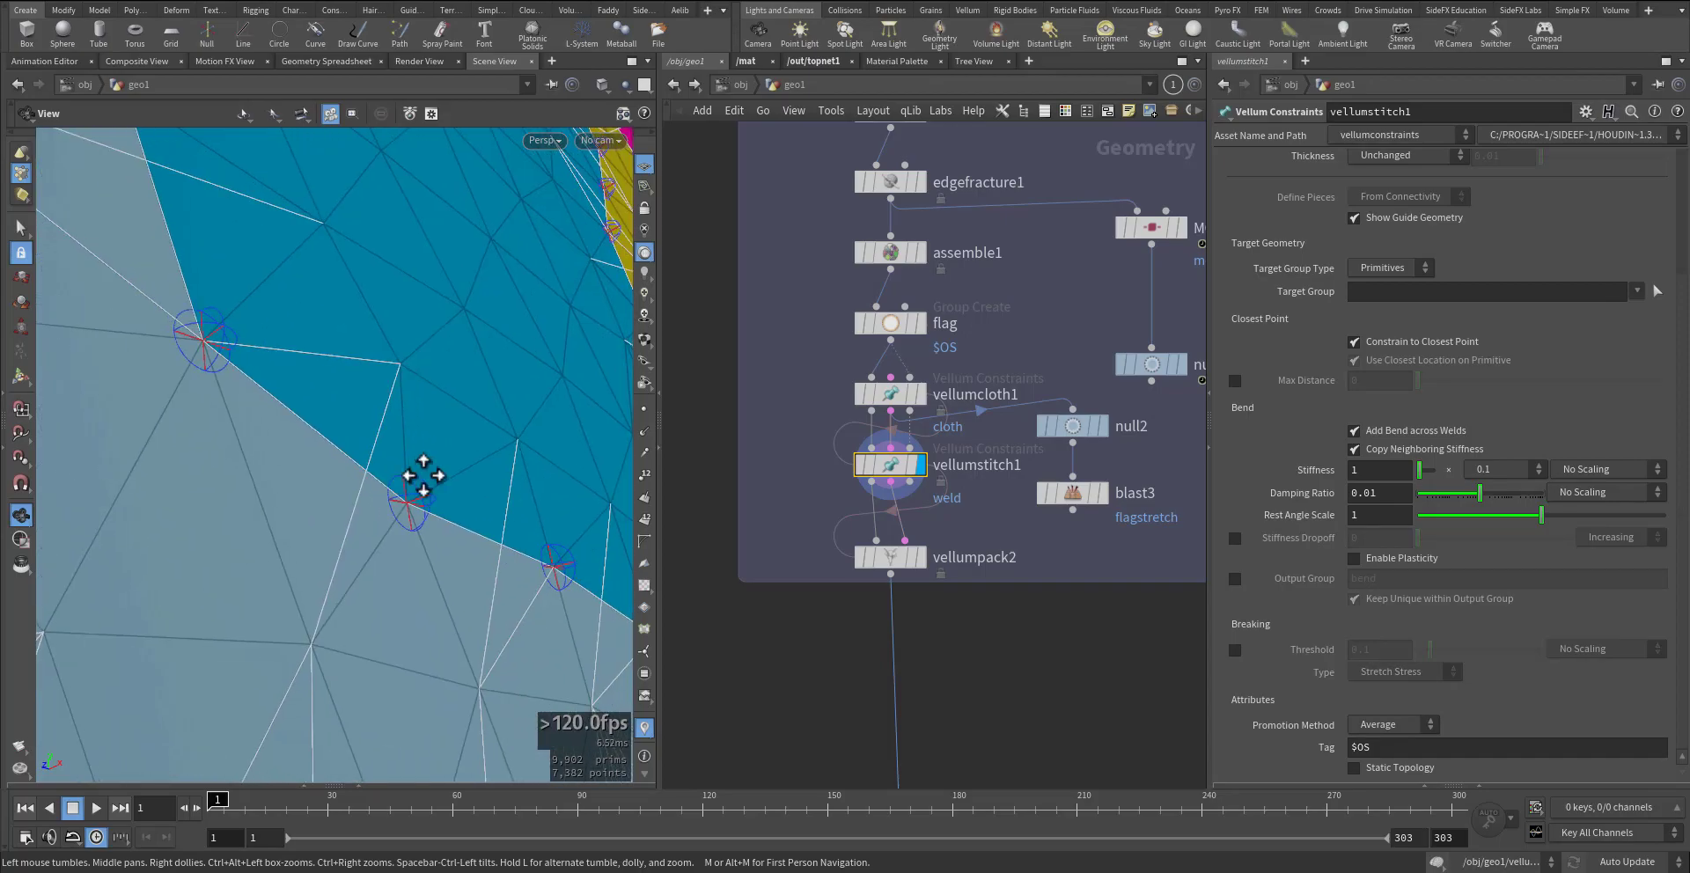
middle_drag(429, 472, 412, 440)
right_drag(413, 440, 234, 517)
right_drag(334, 493, 244, 521)
drag(336, 504, 326, 543)
drag(502, 515, 419, 474)
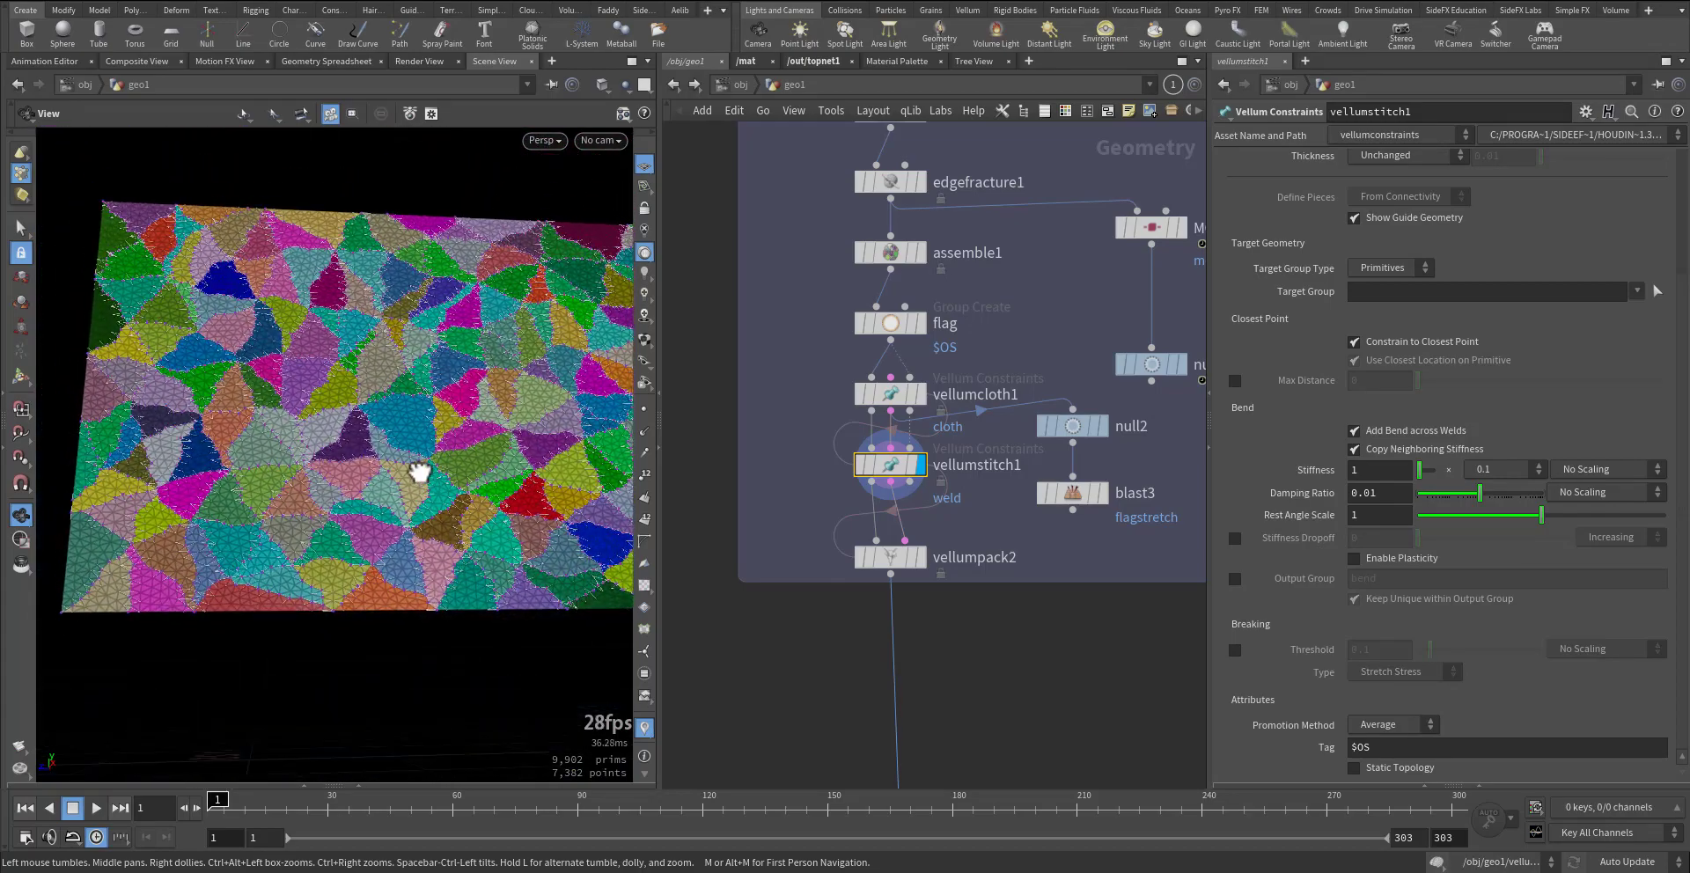
click(1507, 472)
click(1507, 472)
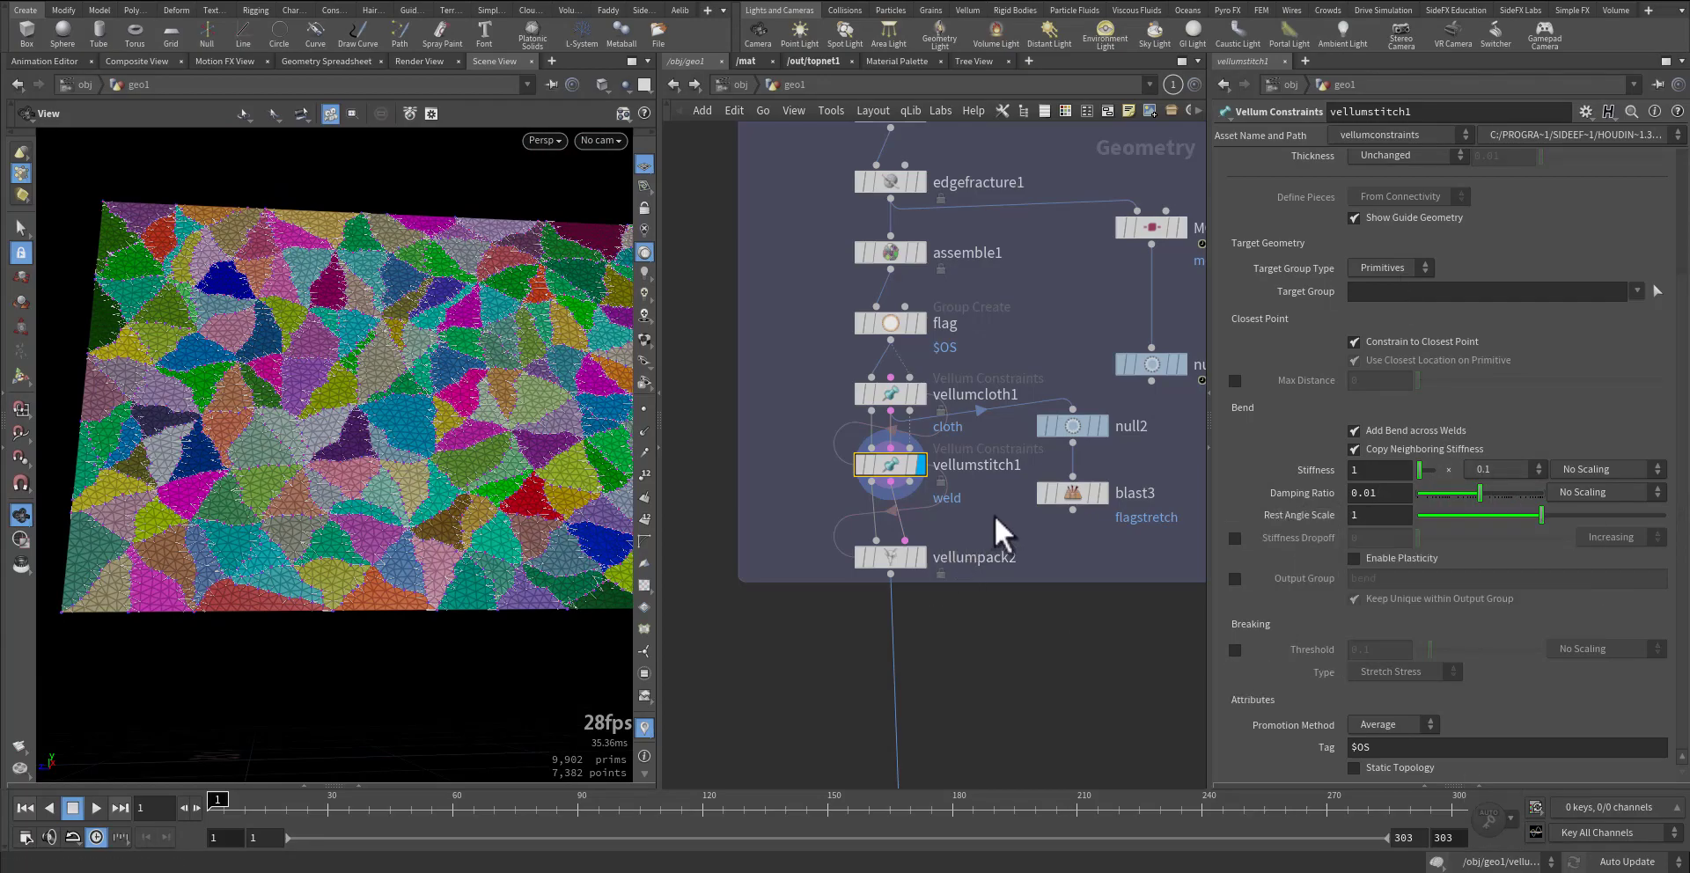
middle_drag(966, 512, 1007, 637)
scroll(989, 613, up, 5)
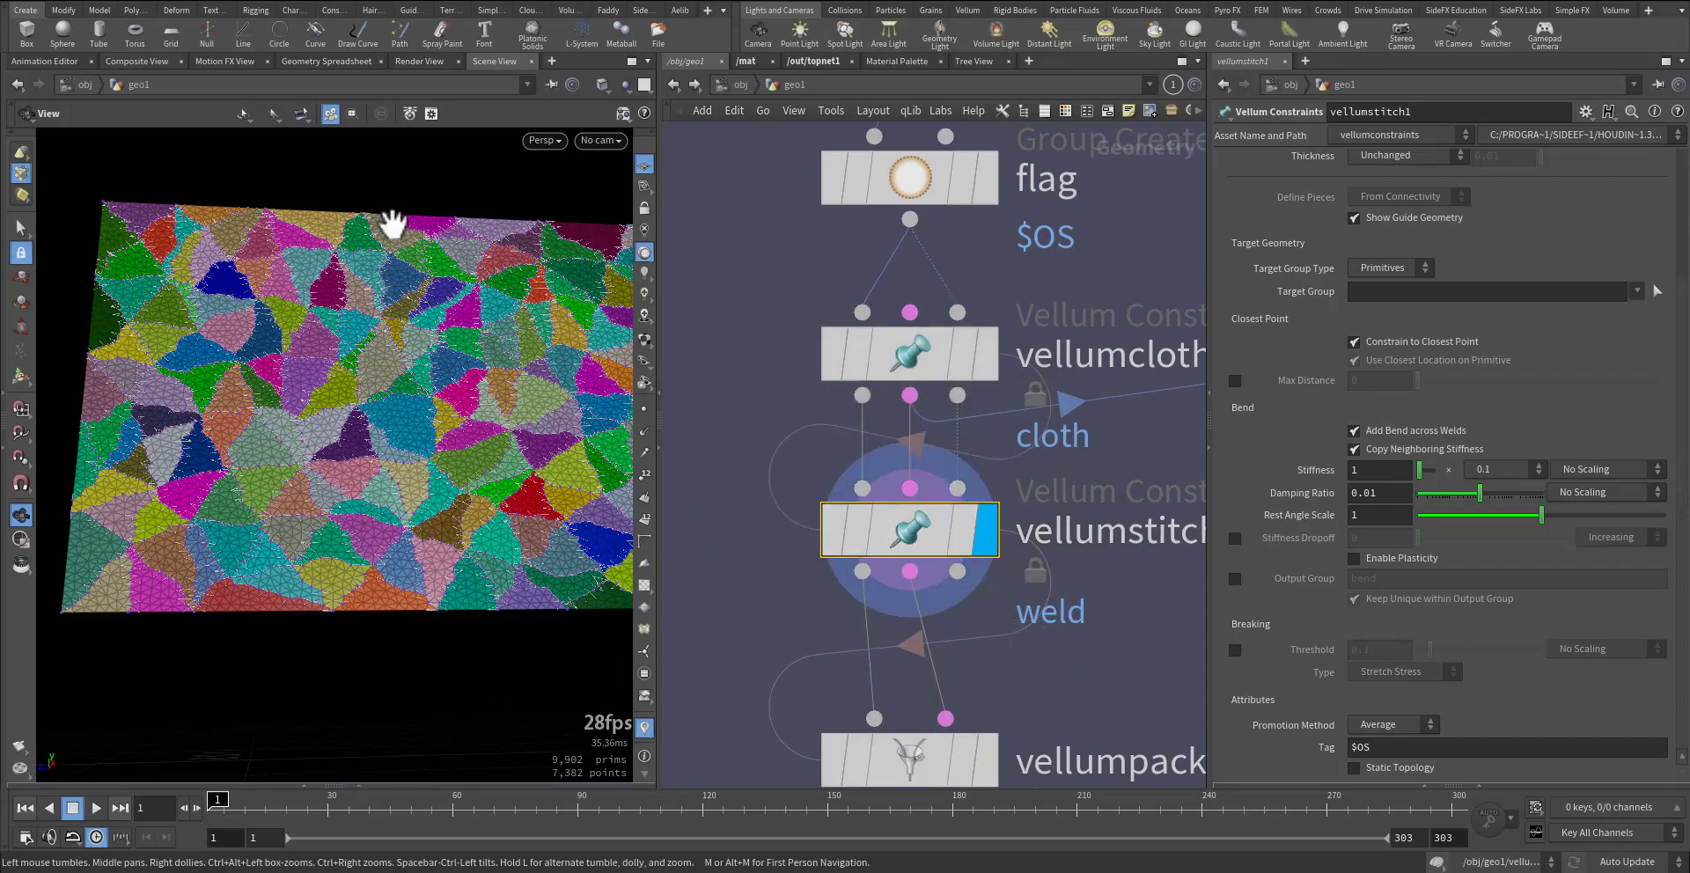
- Open the Geometry Spreadsheet on vellumstitch1's Vellum Geometry output and hide all attributes except weld
click(325, 62)
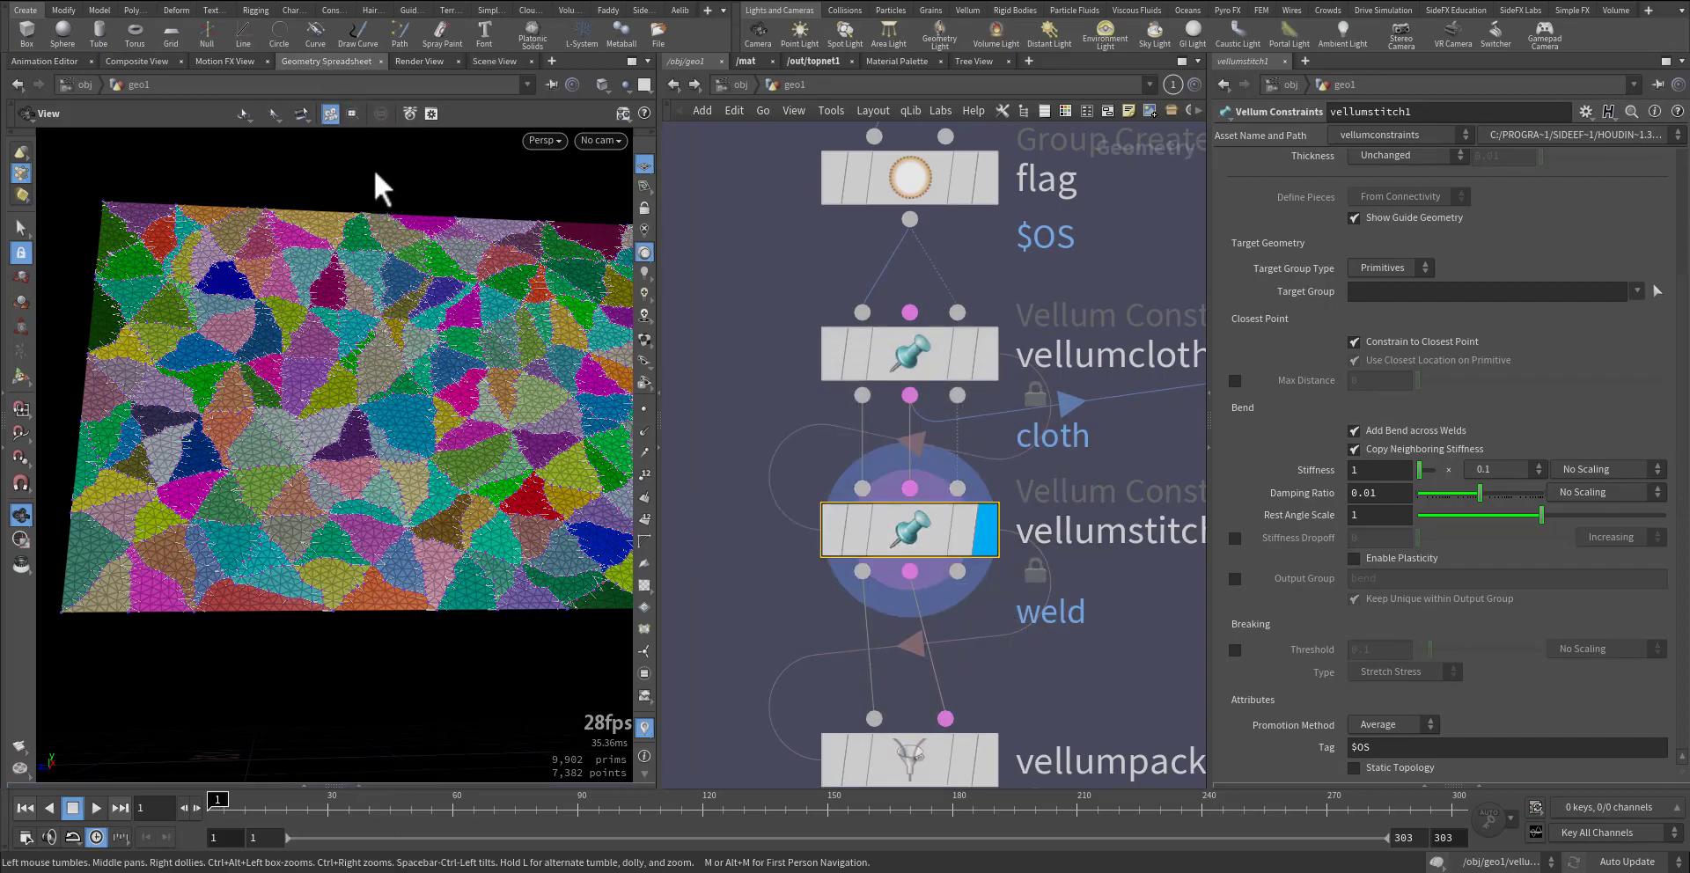
click(441, 113)
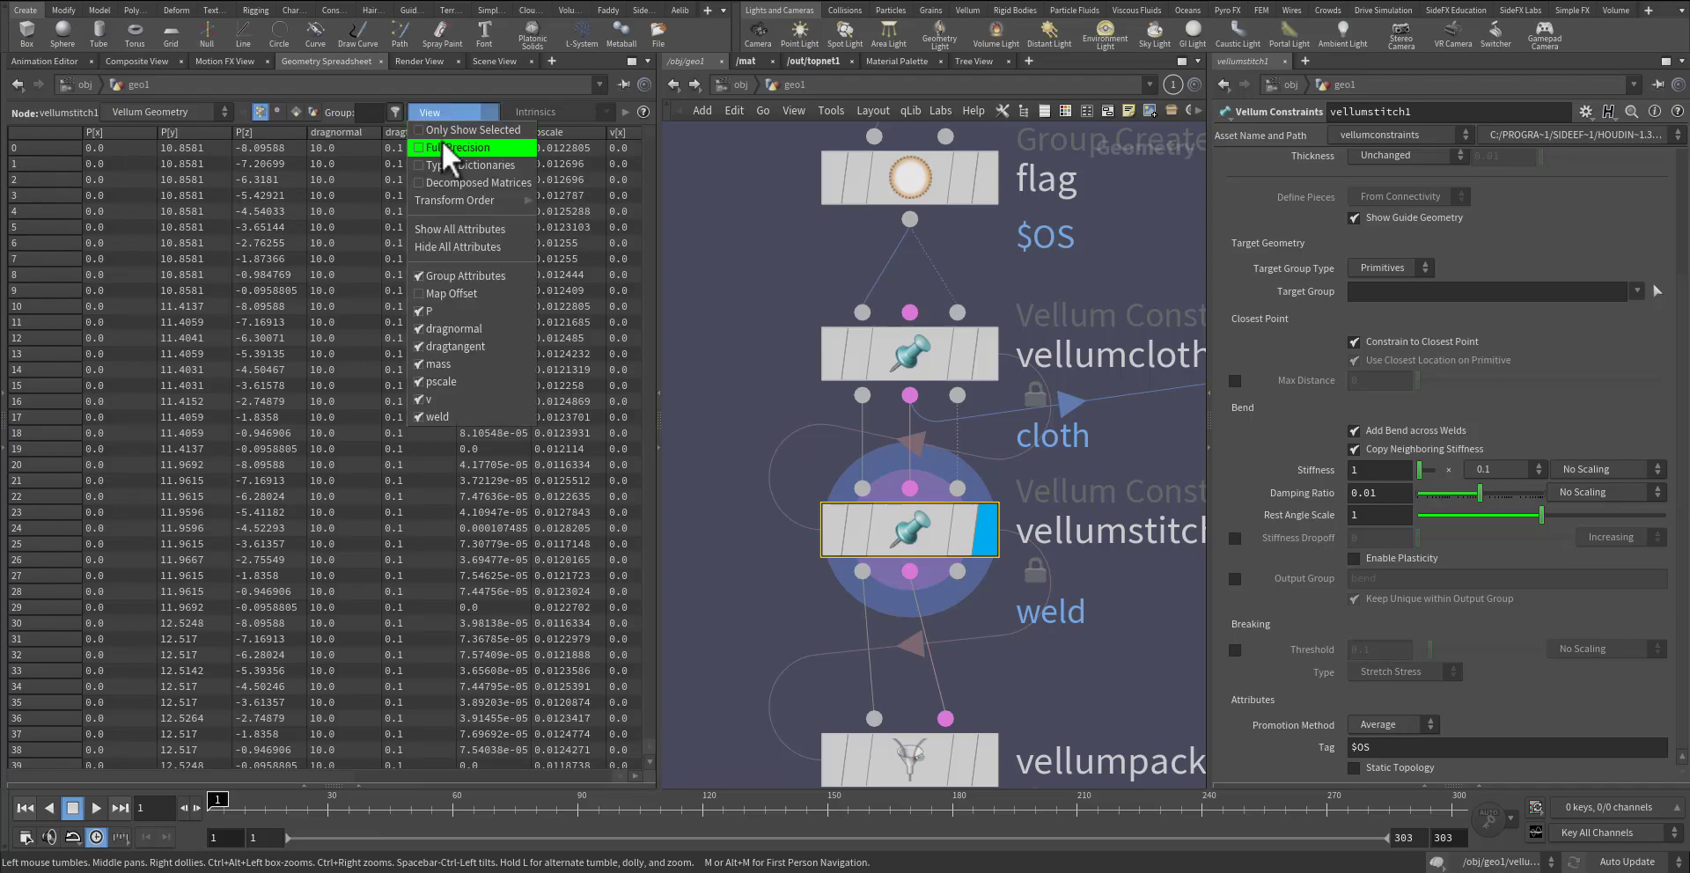
click(466, 247)
click(430, 113)
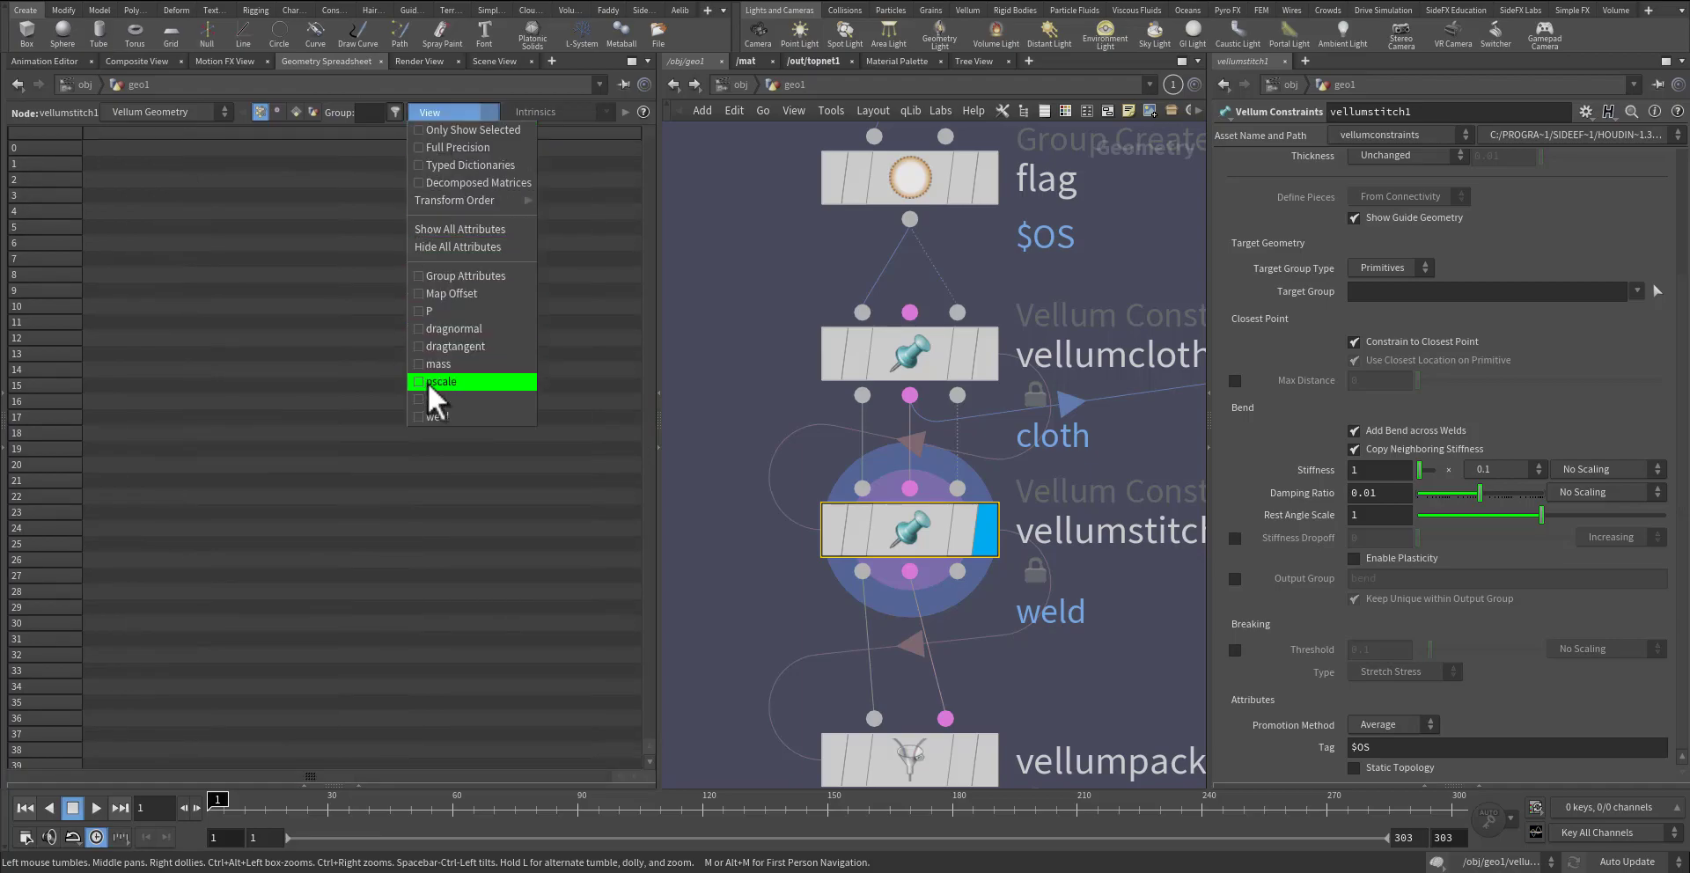
click(430, 417)
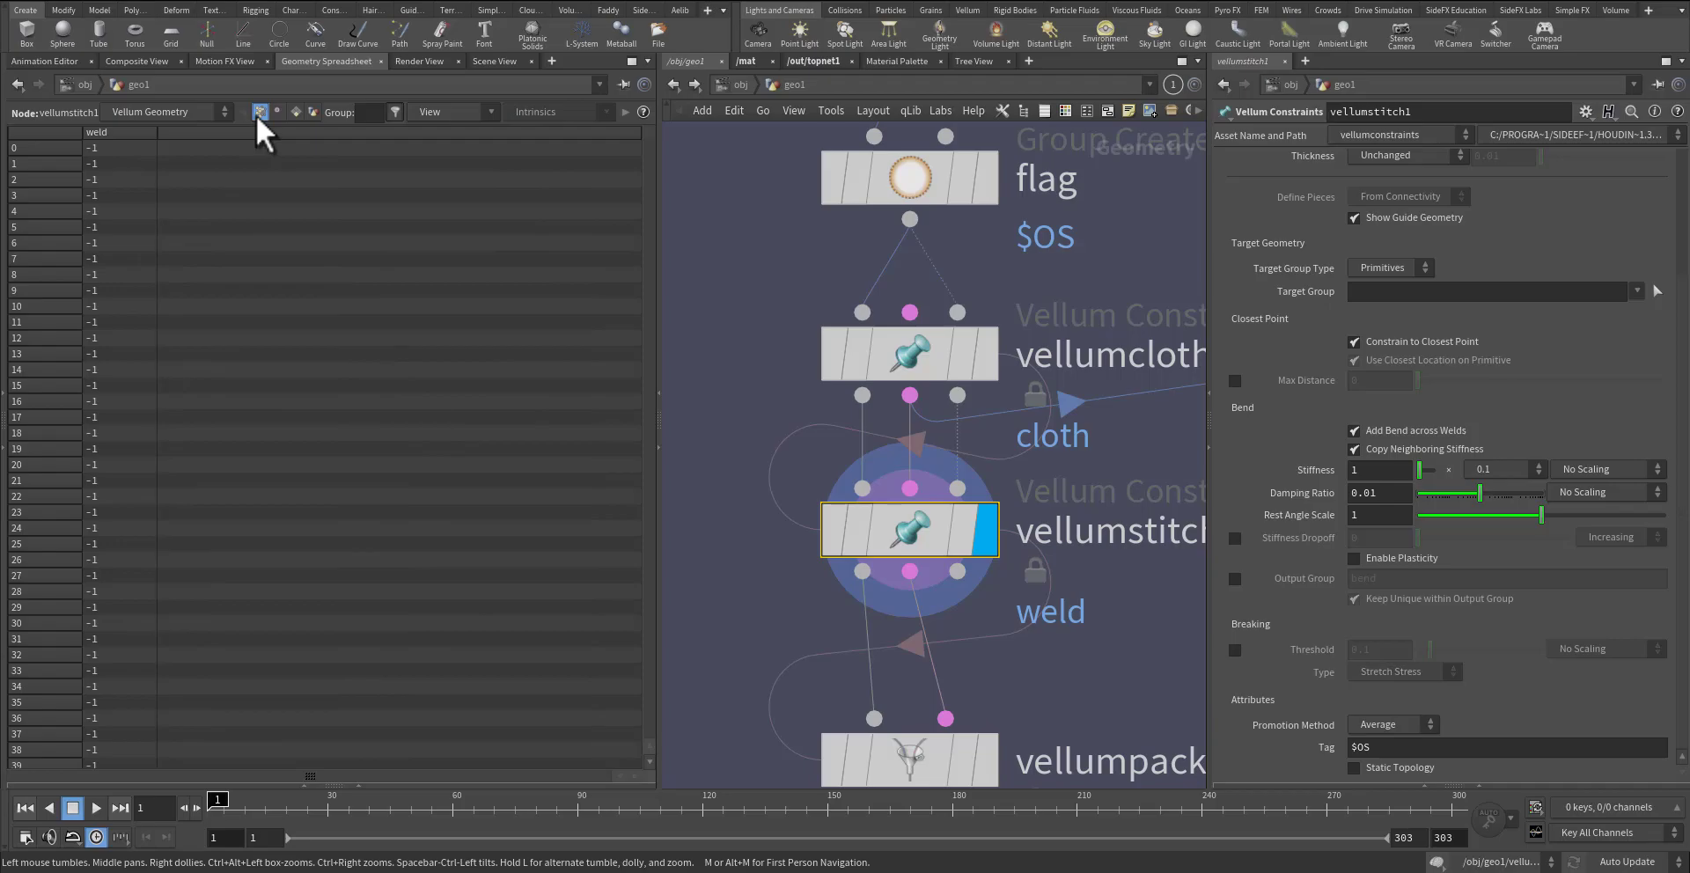
click(201, 112)
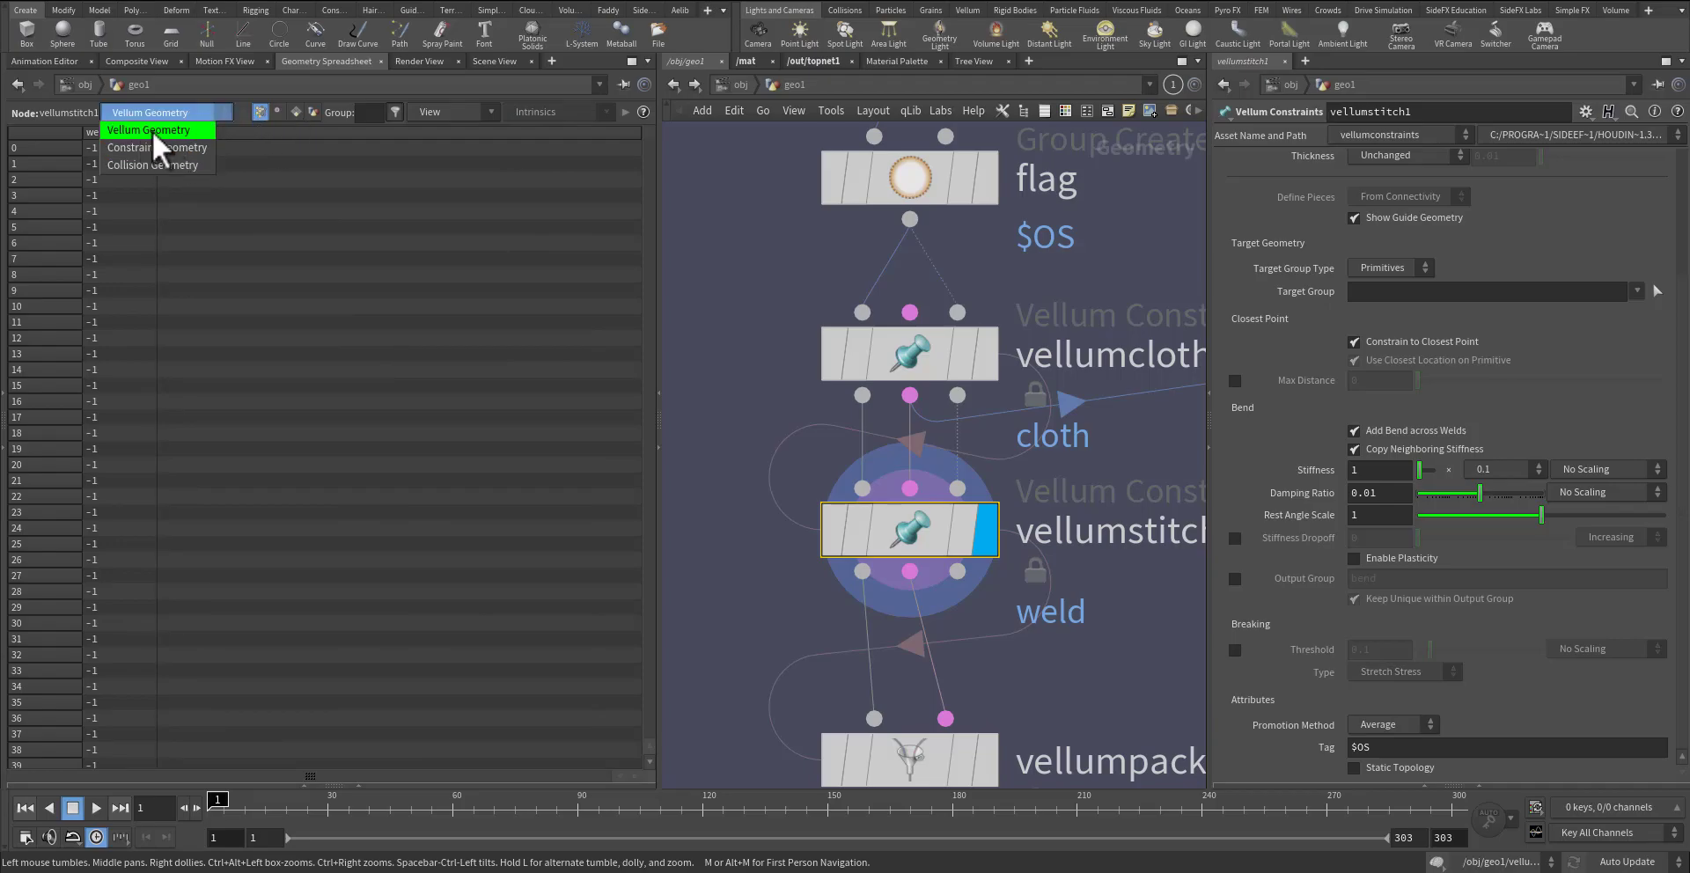
click(152, 130)
- Select the null2 node and list its primitive attributes in the Geometry Spreadsheet
middle_drag(1073, 294, 678, 287)
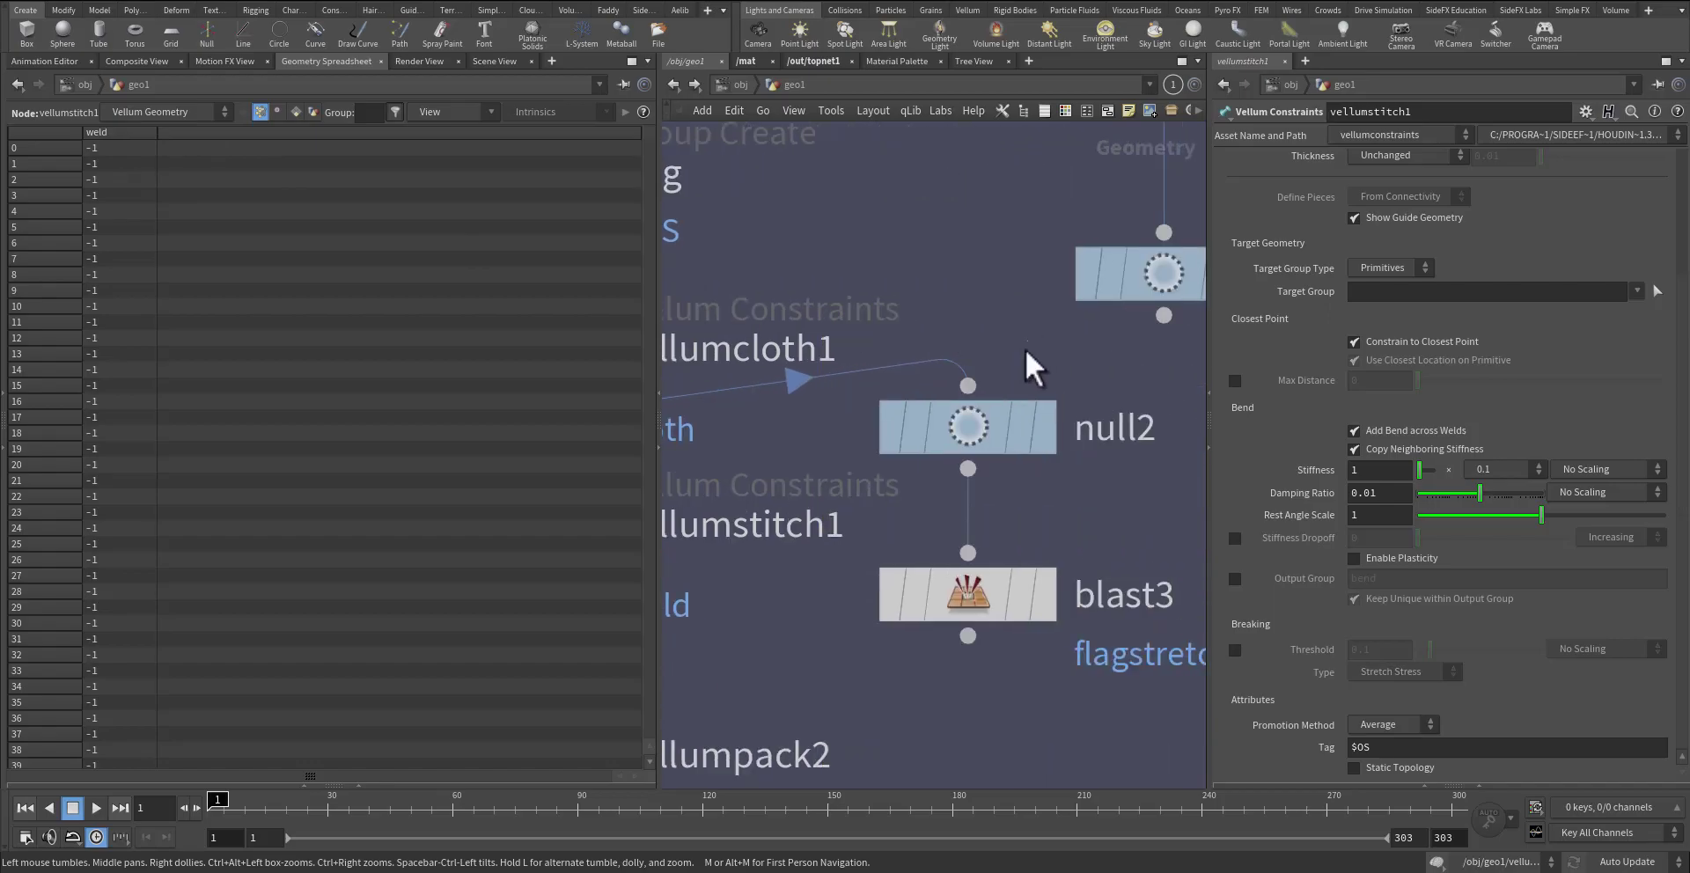
click(959, 450)
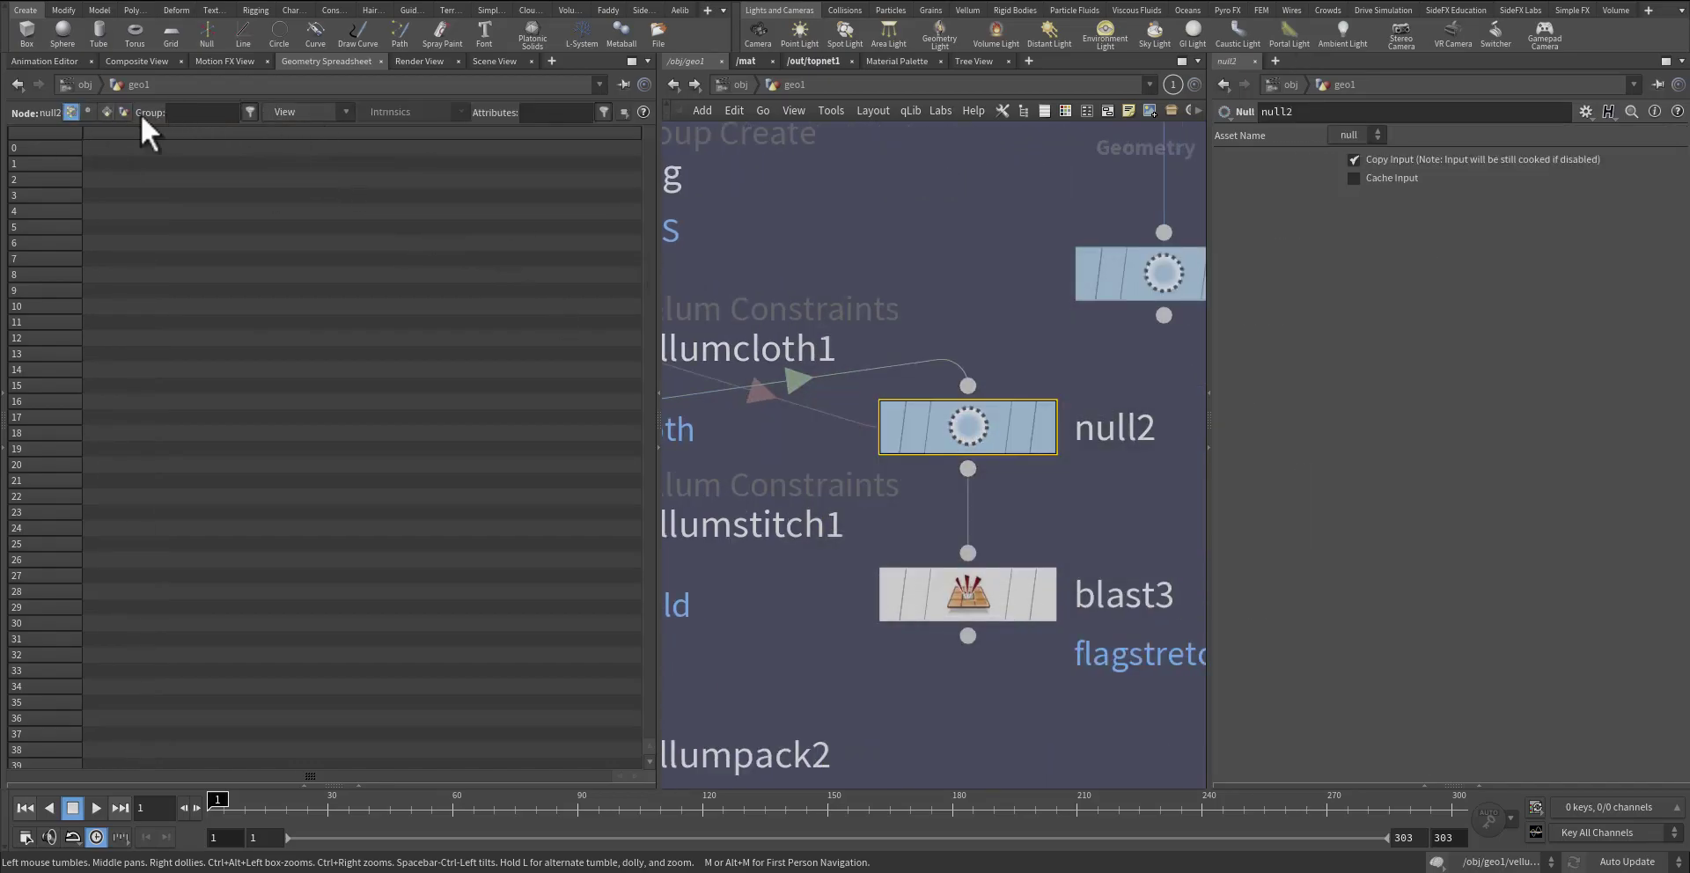
click(106, 112)
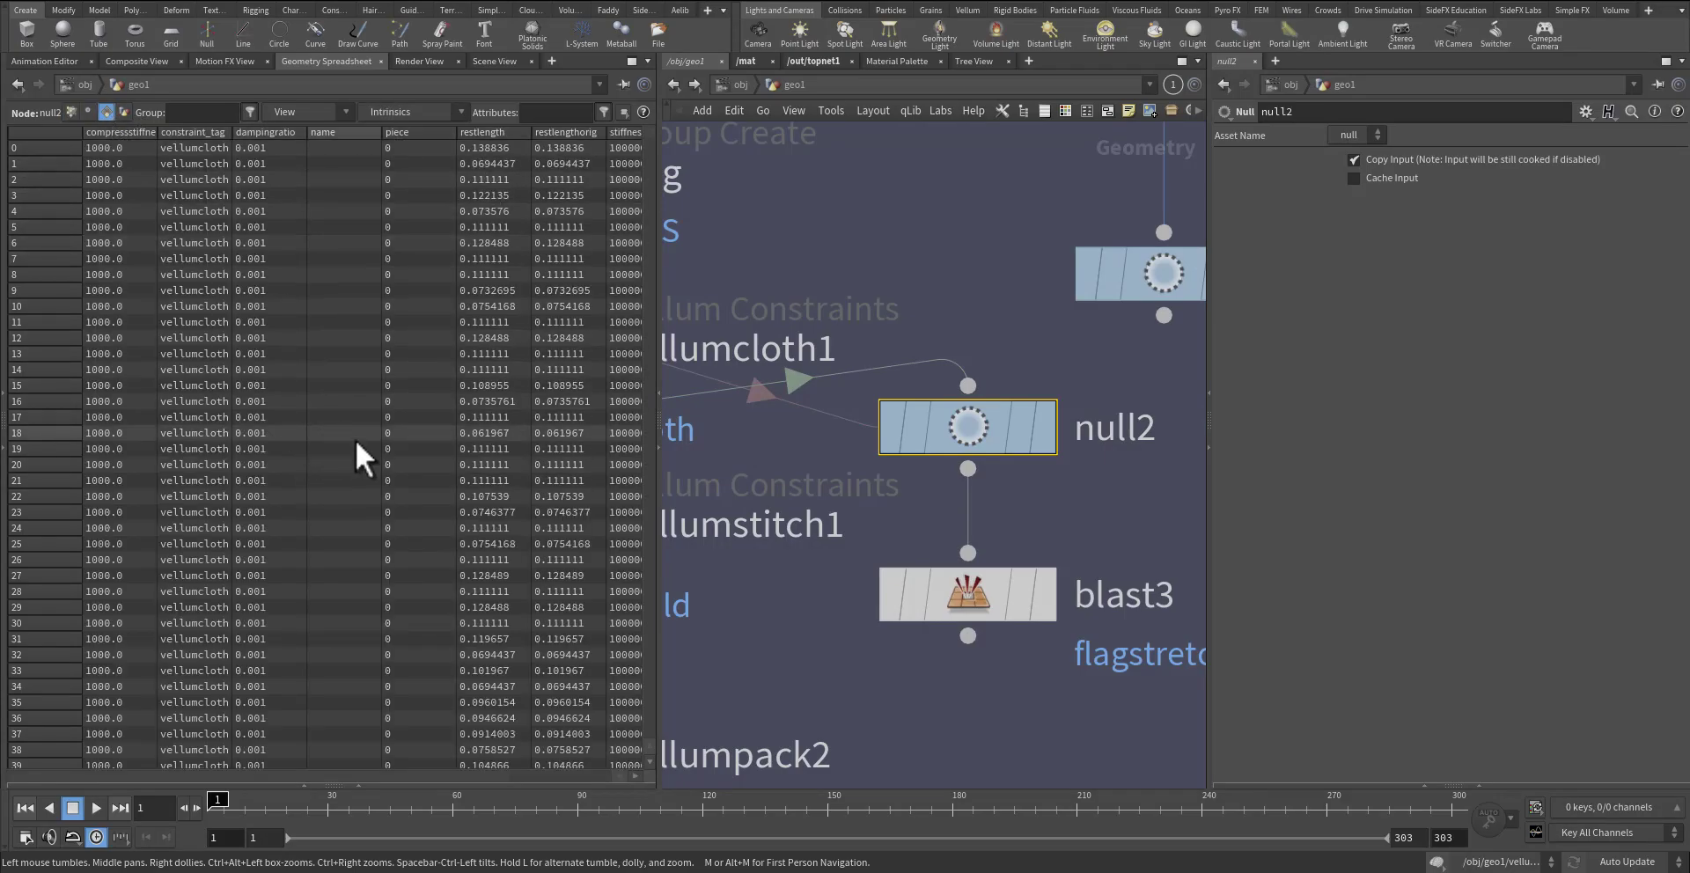
- Select vellumstitch1, list its point weld attribute in the spreadsheet, and check the node's first and second outputs
middle_drag(925, 267, 1157, 234)
middle_drag(967, 609, 1006, 488)
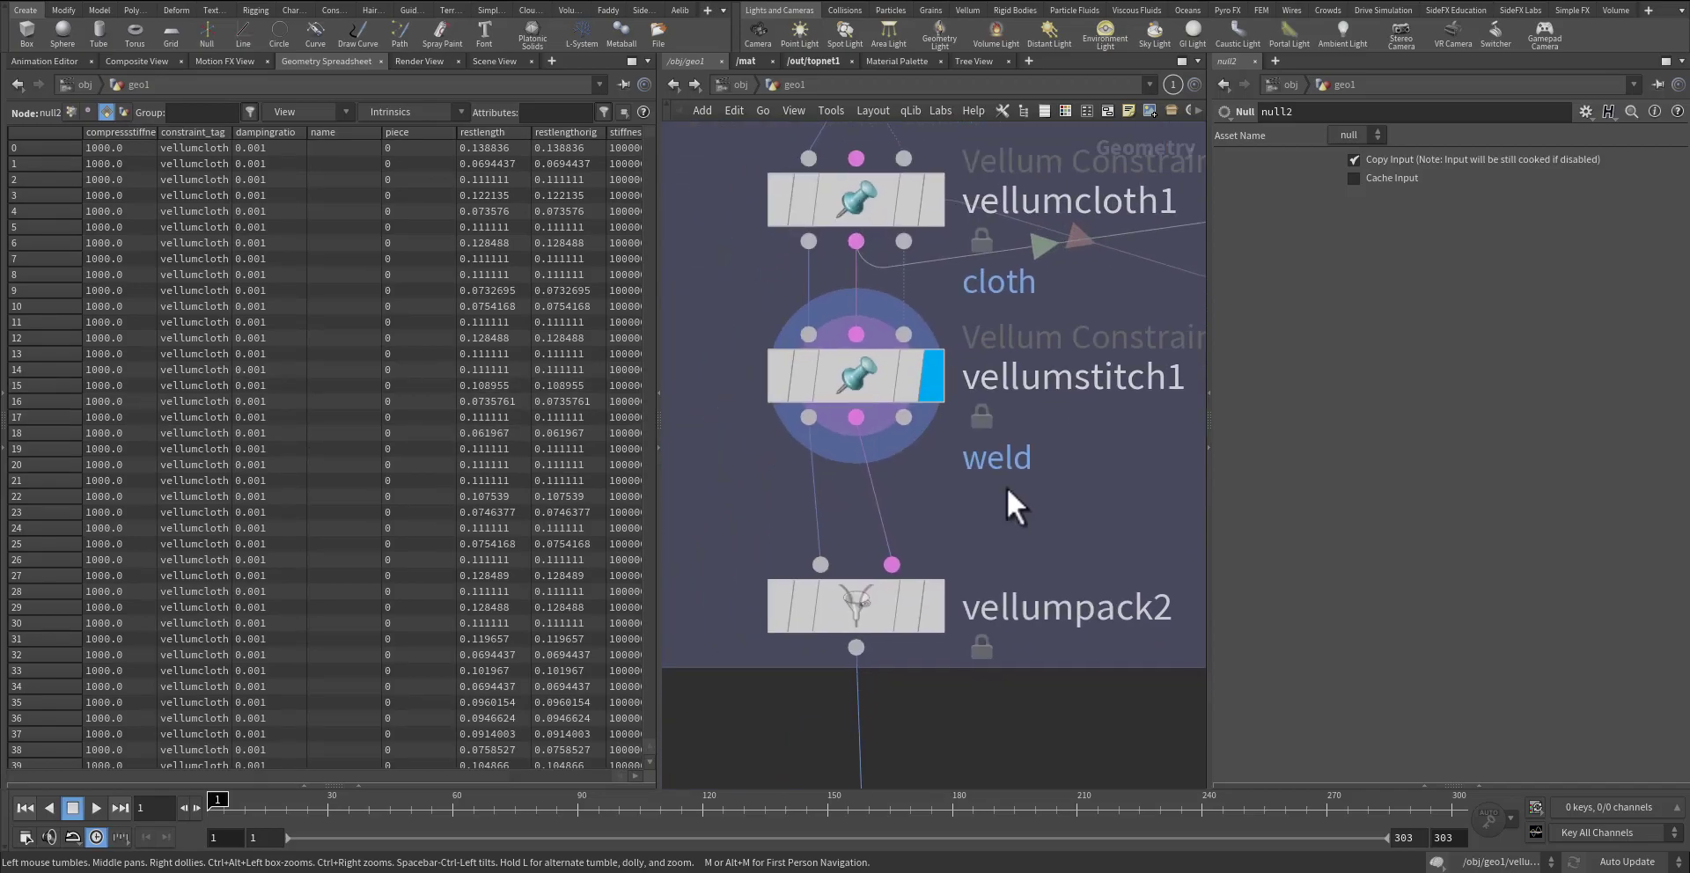
click(859, 385)
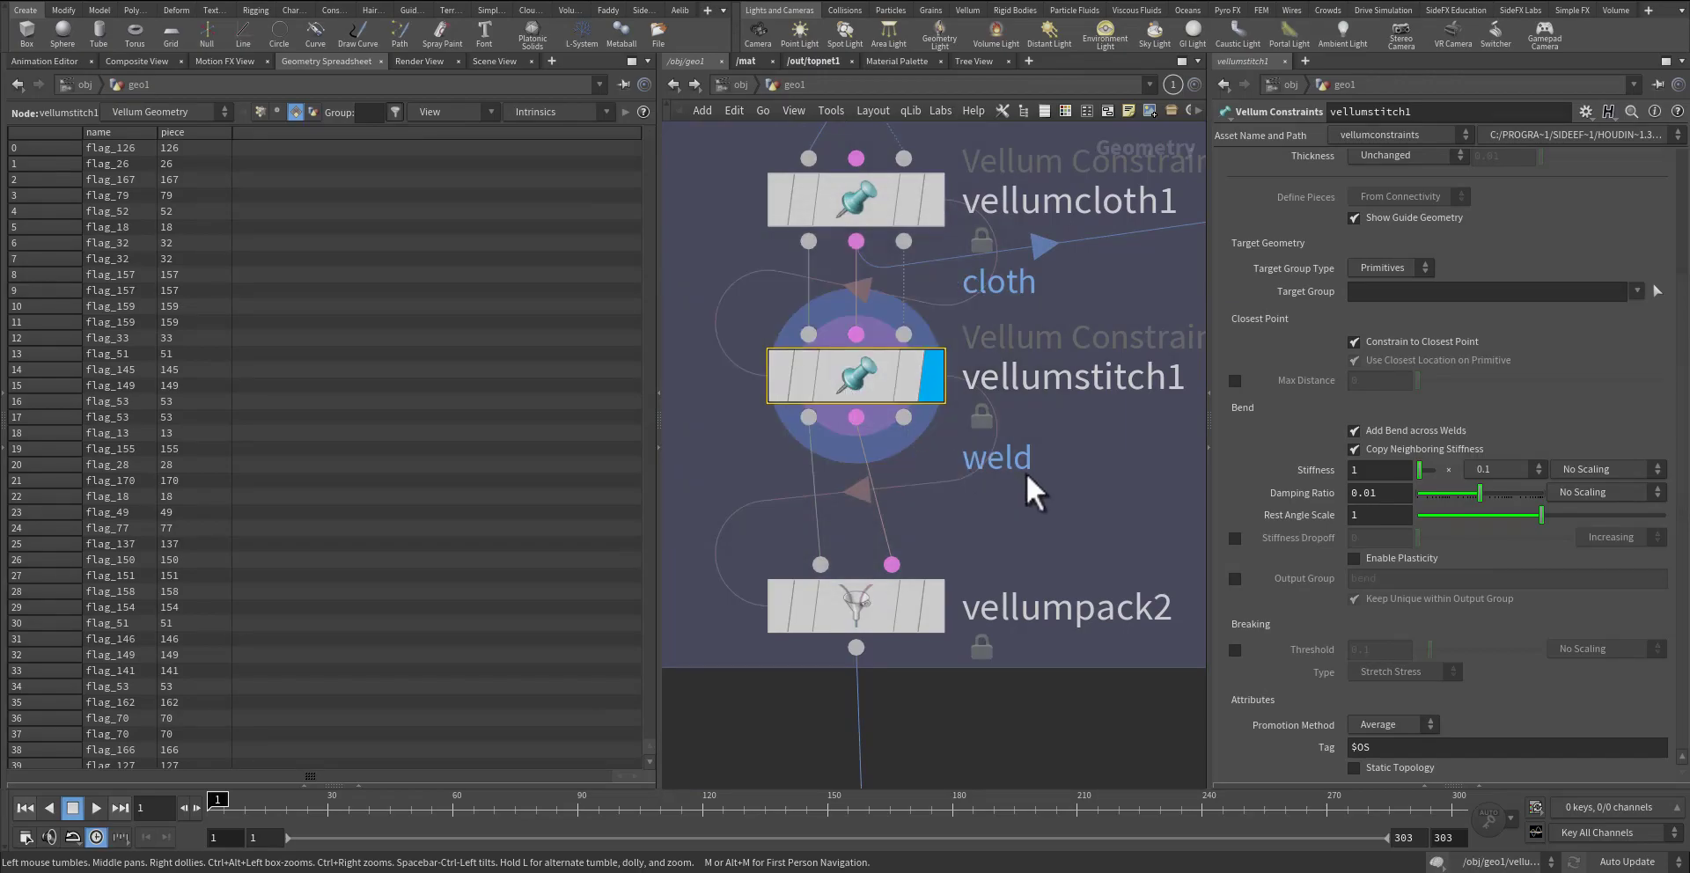
click(261, 113)
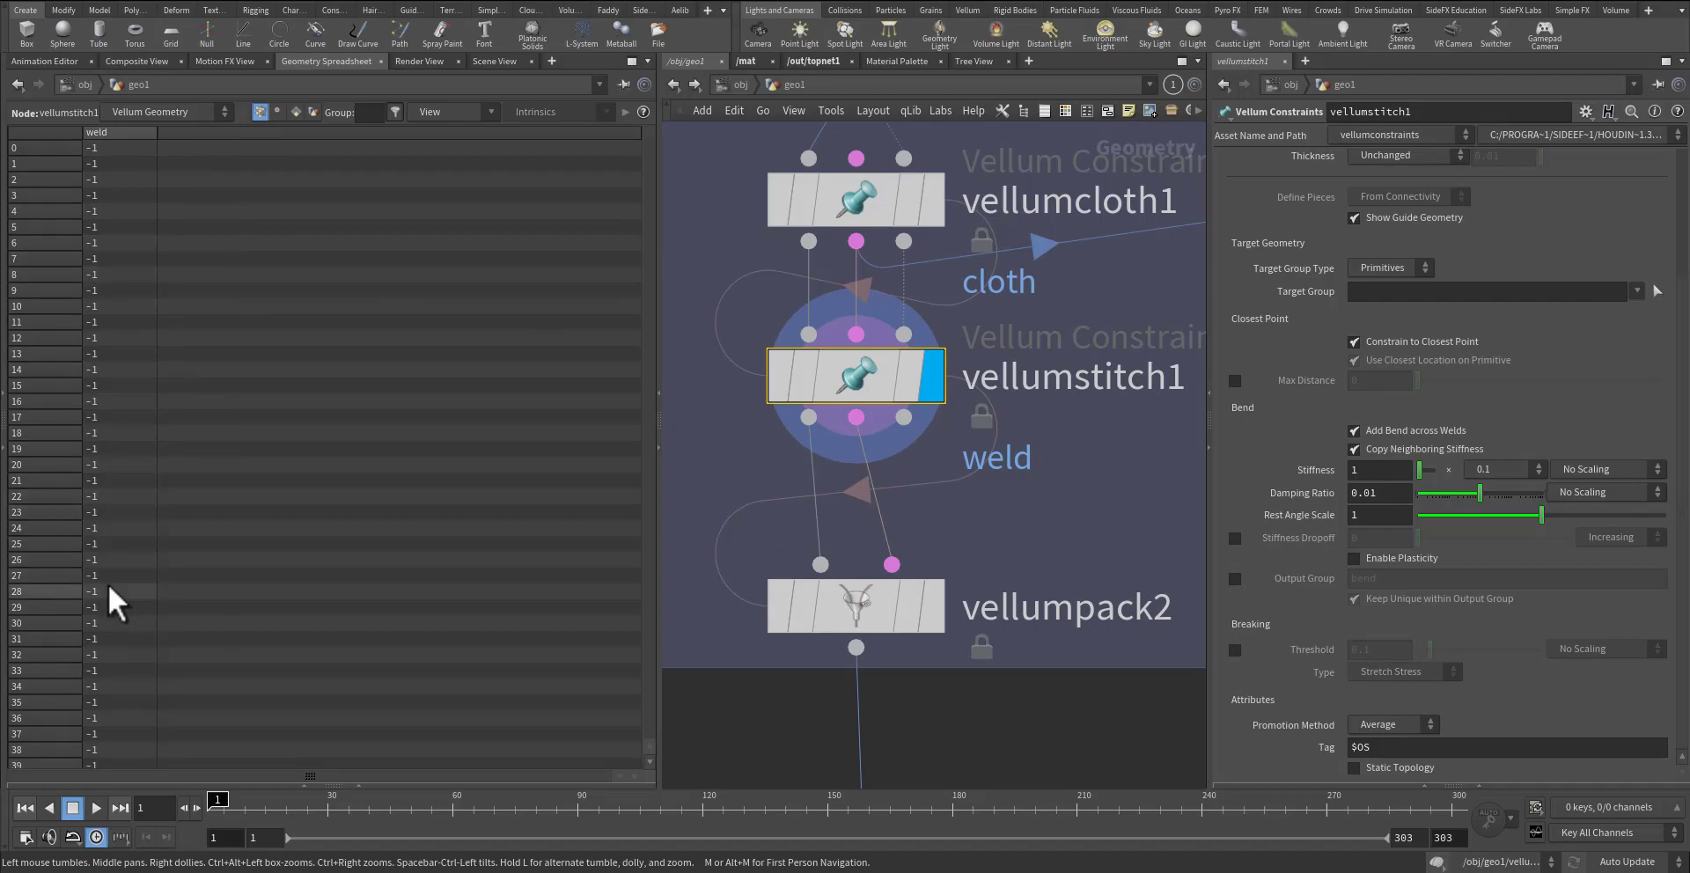
middle_click(811, 424)
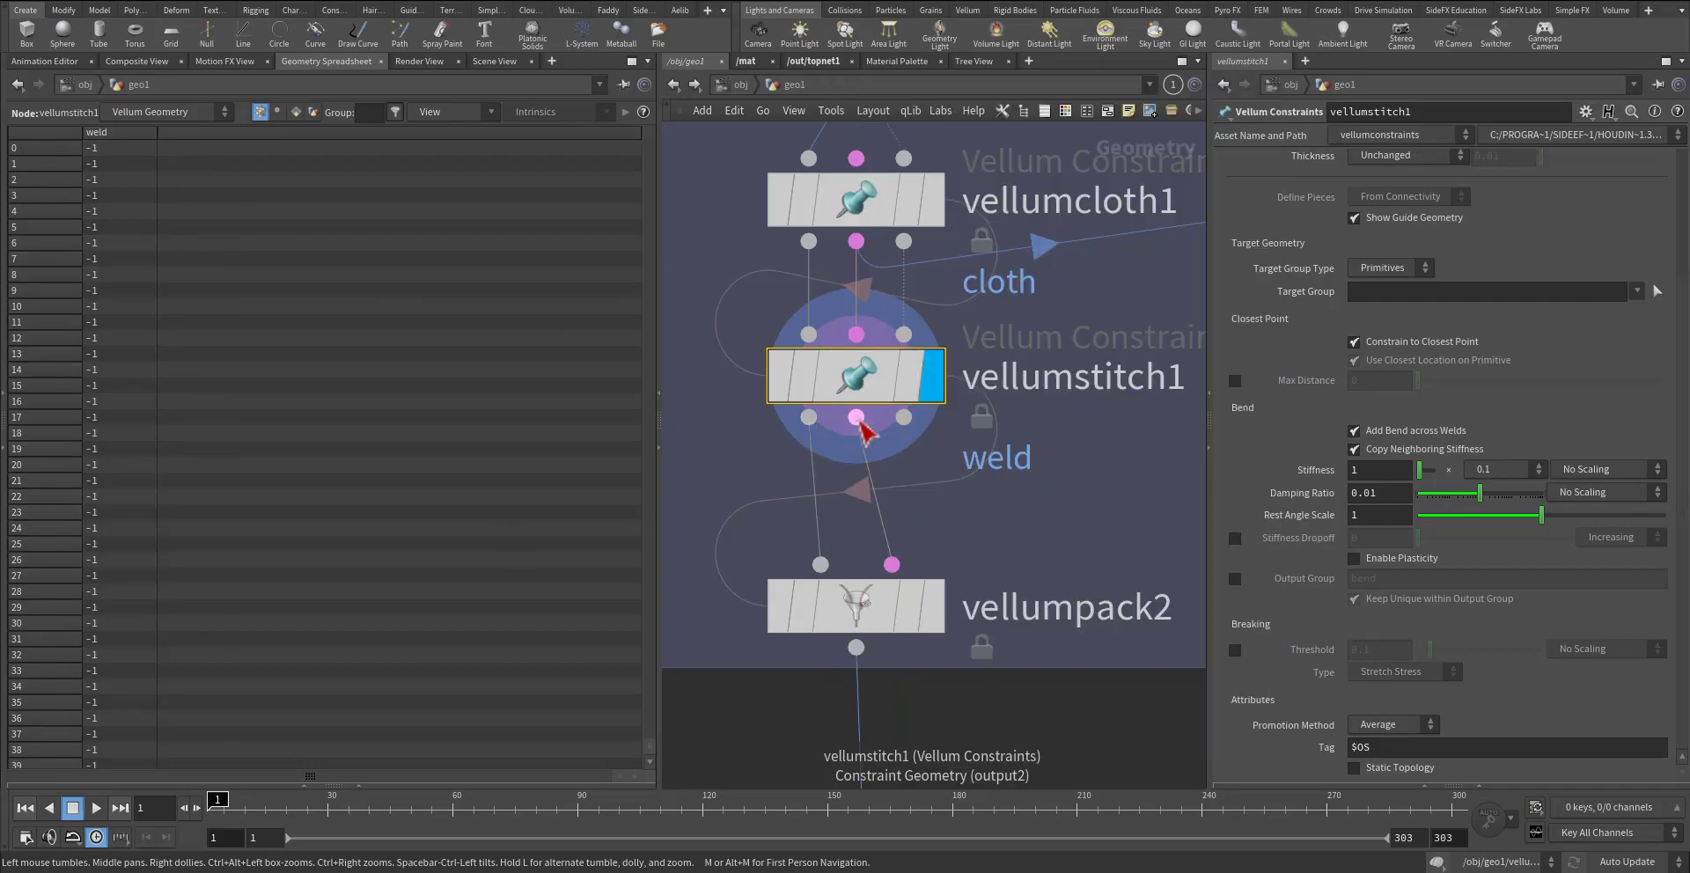
middle_click(859, 422)
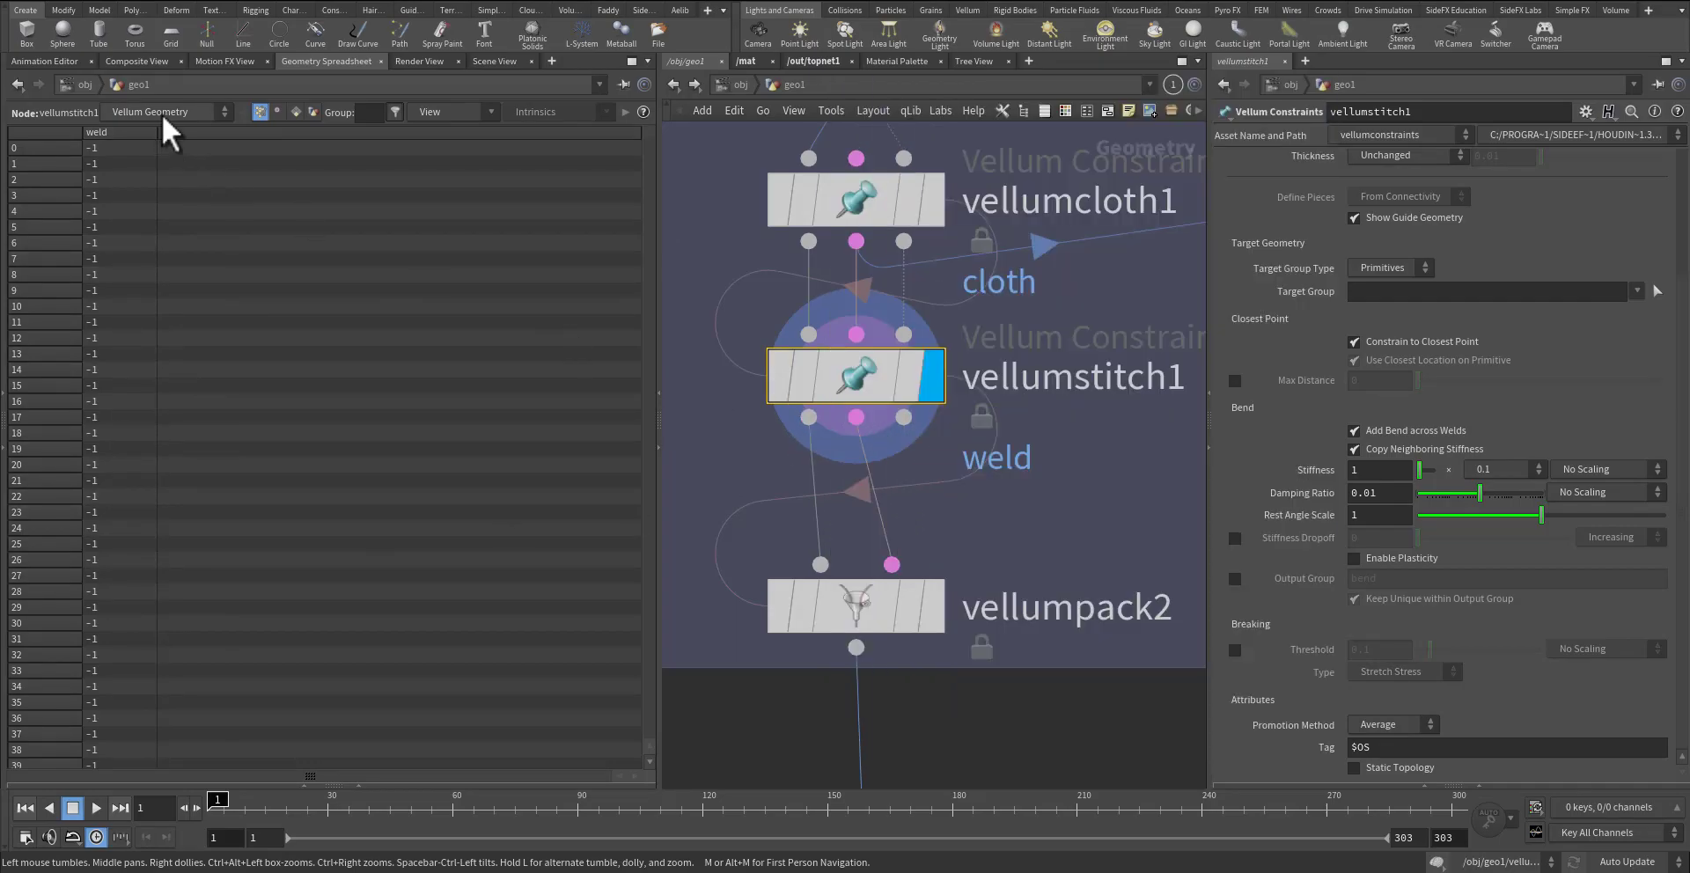
- Compare the primitive and point attributes of vellumstitch1's Constraint Geometry, and return the spreadsheet to Vellum Geometry
click(161, 114)
click(157, 146)
click(296, 112)
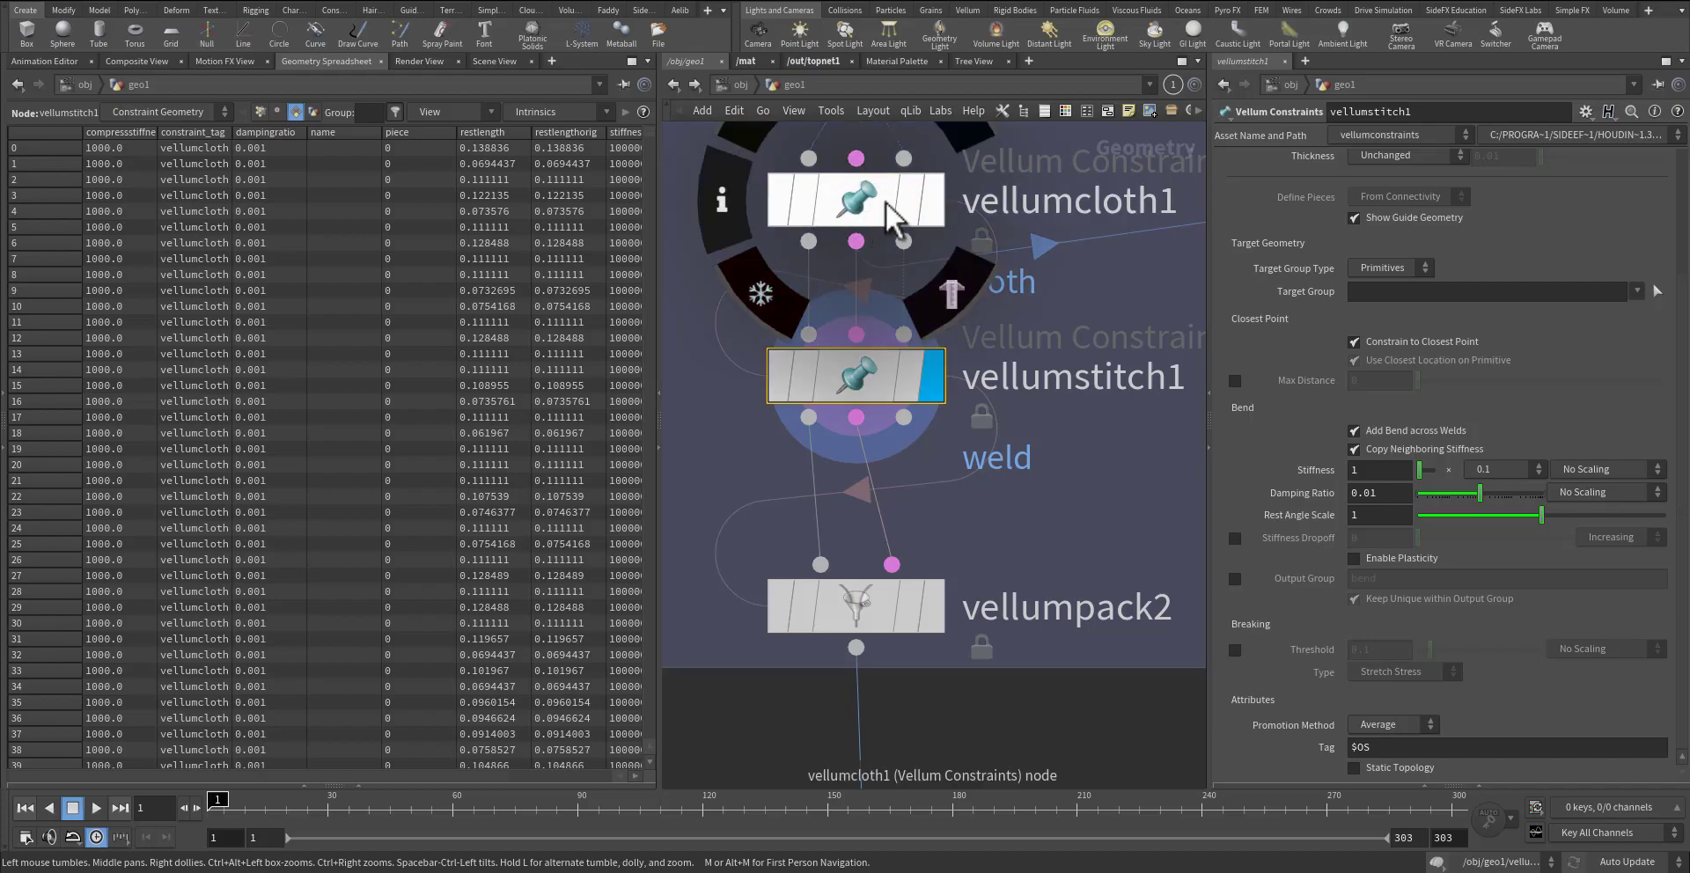
click(257, 110)
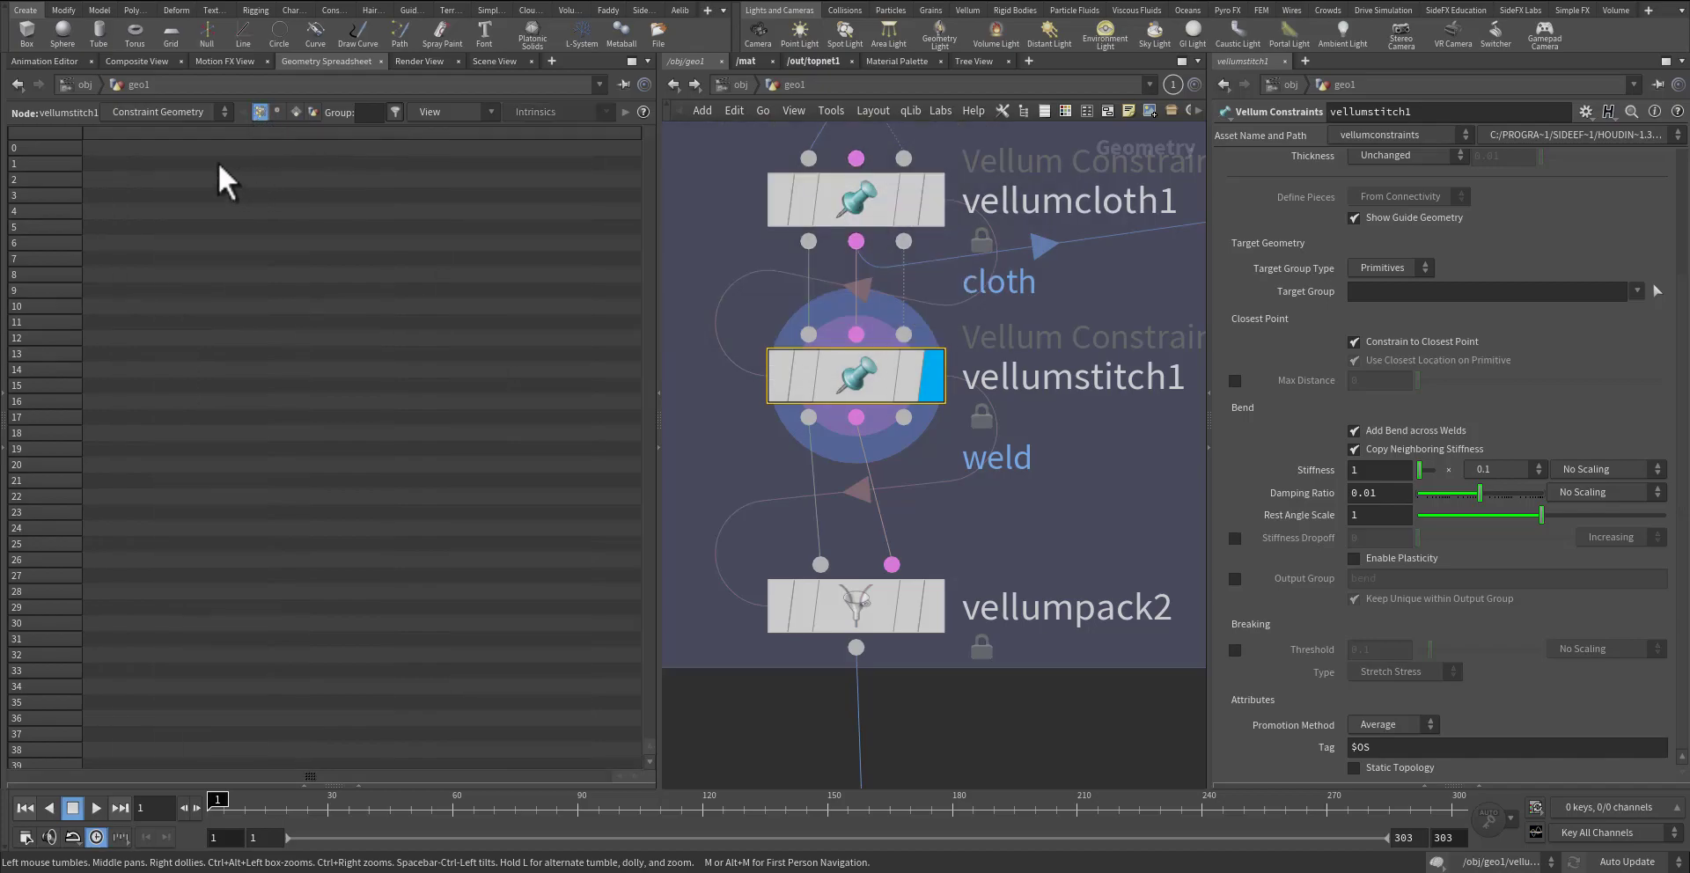
click(167, 113)
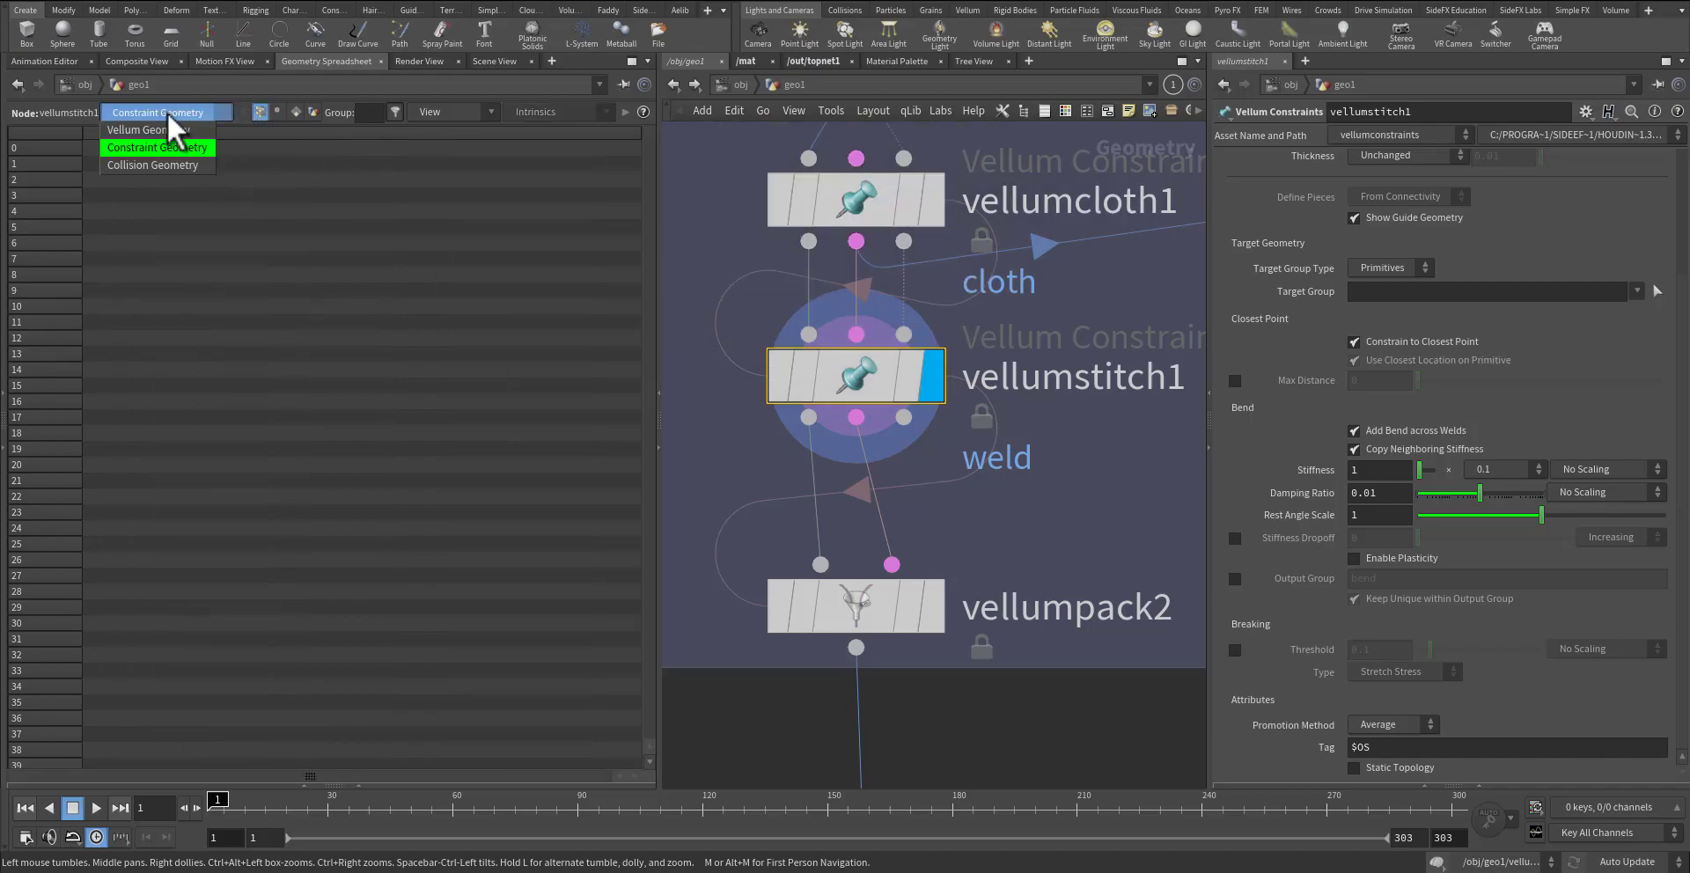
click(162, 127)
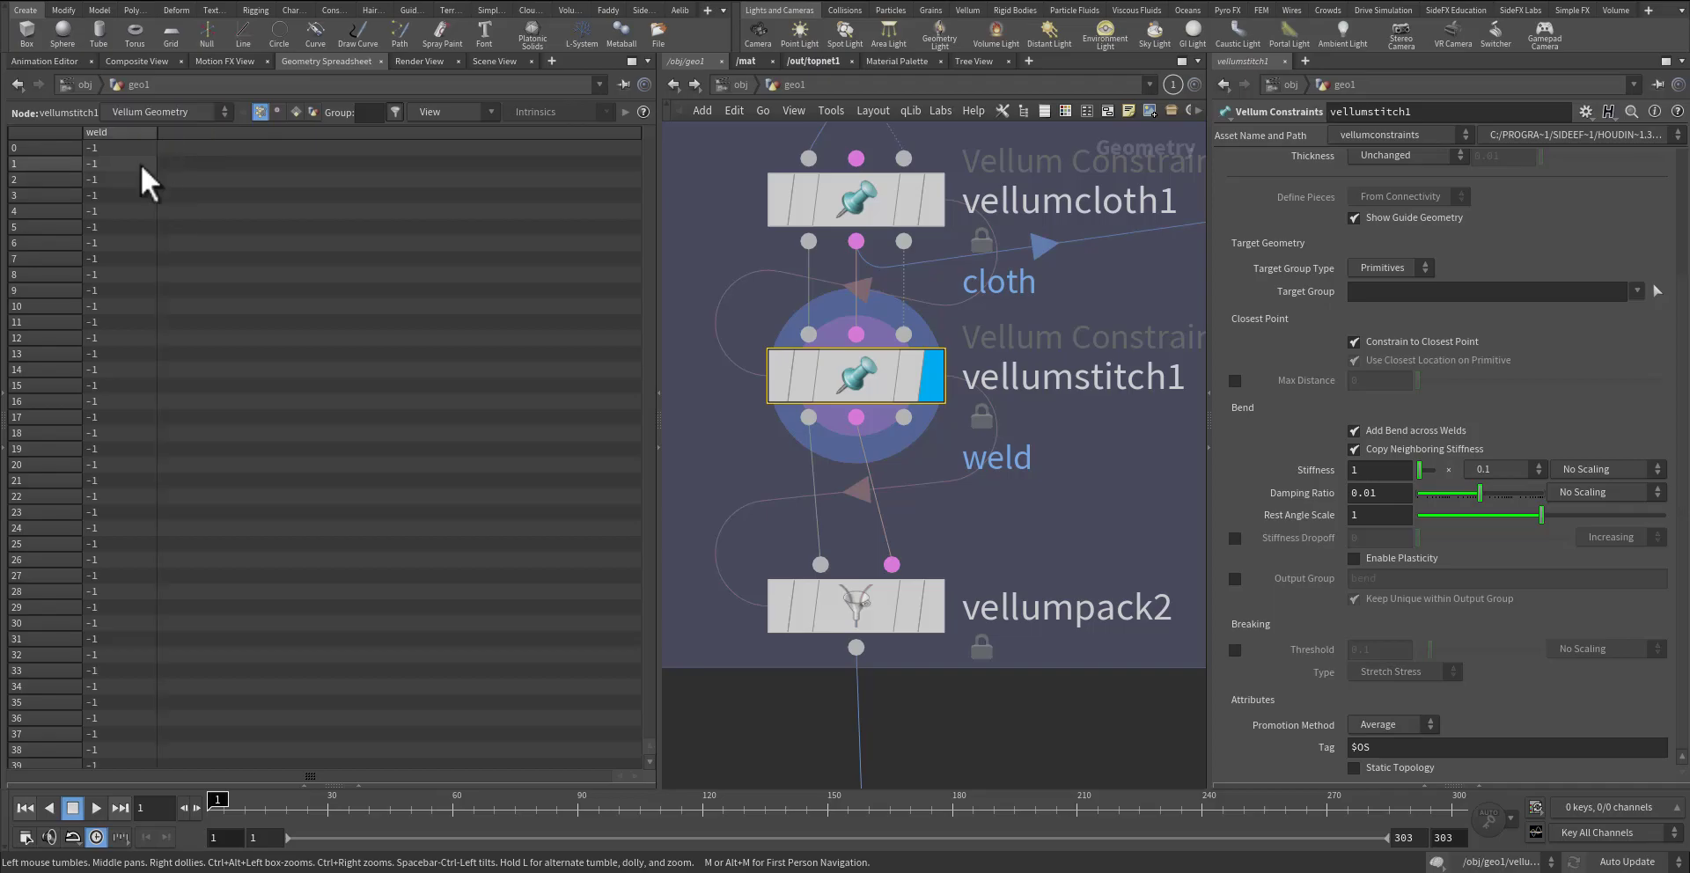
- Check the point attributes in the node info of vellumstitch1's Vellum Geometry output
middle_click(801, 416)
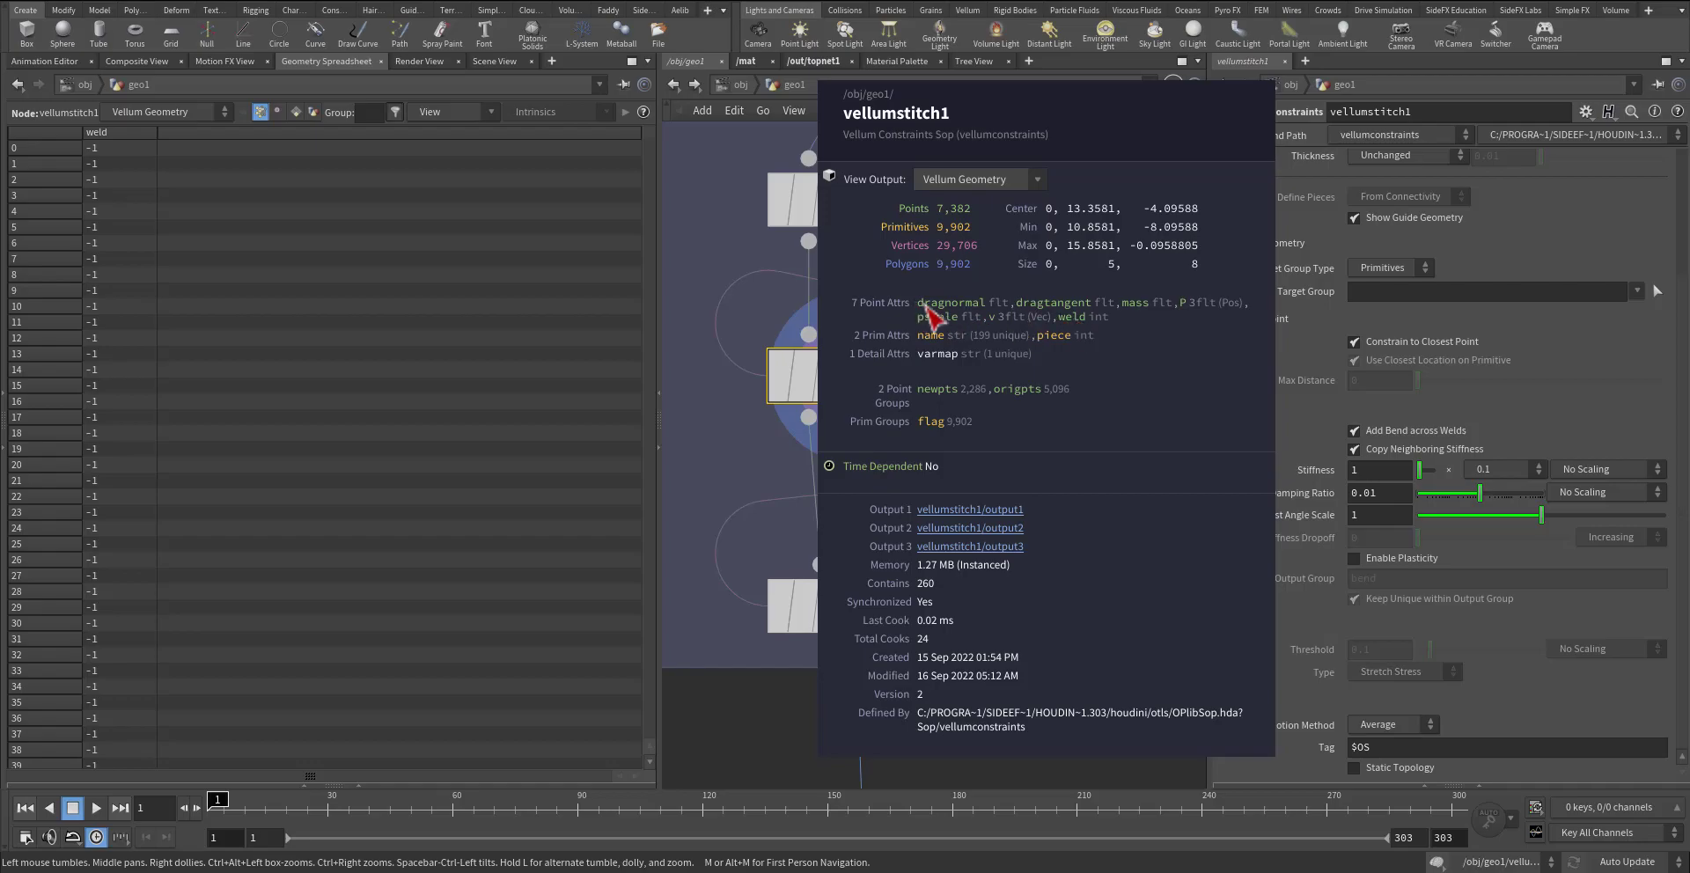
middle_drag(739, 478, 793, 465)
drag(720, 301, 964, 408)
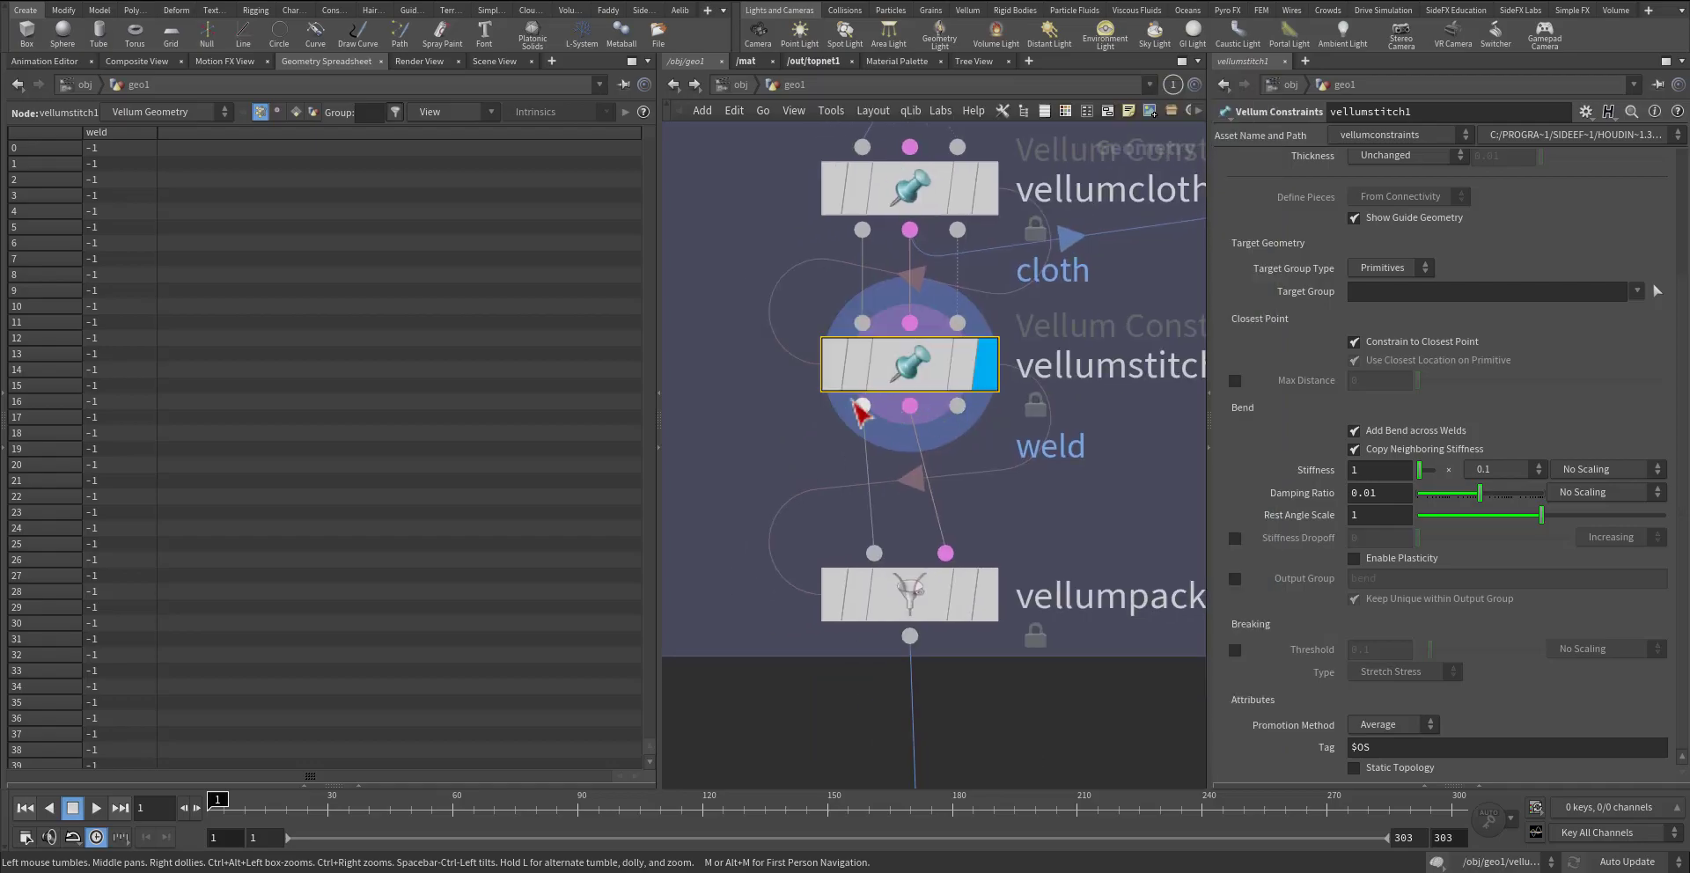
- Duplicate vellumstitch1 beside the original and set the copy's Constraint Type to Stitch Points
middle_drag(740, 468, 907, 476)
alt+drag(1058, 386, 815, 389)
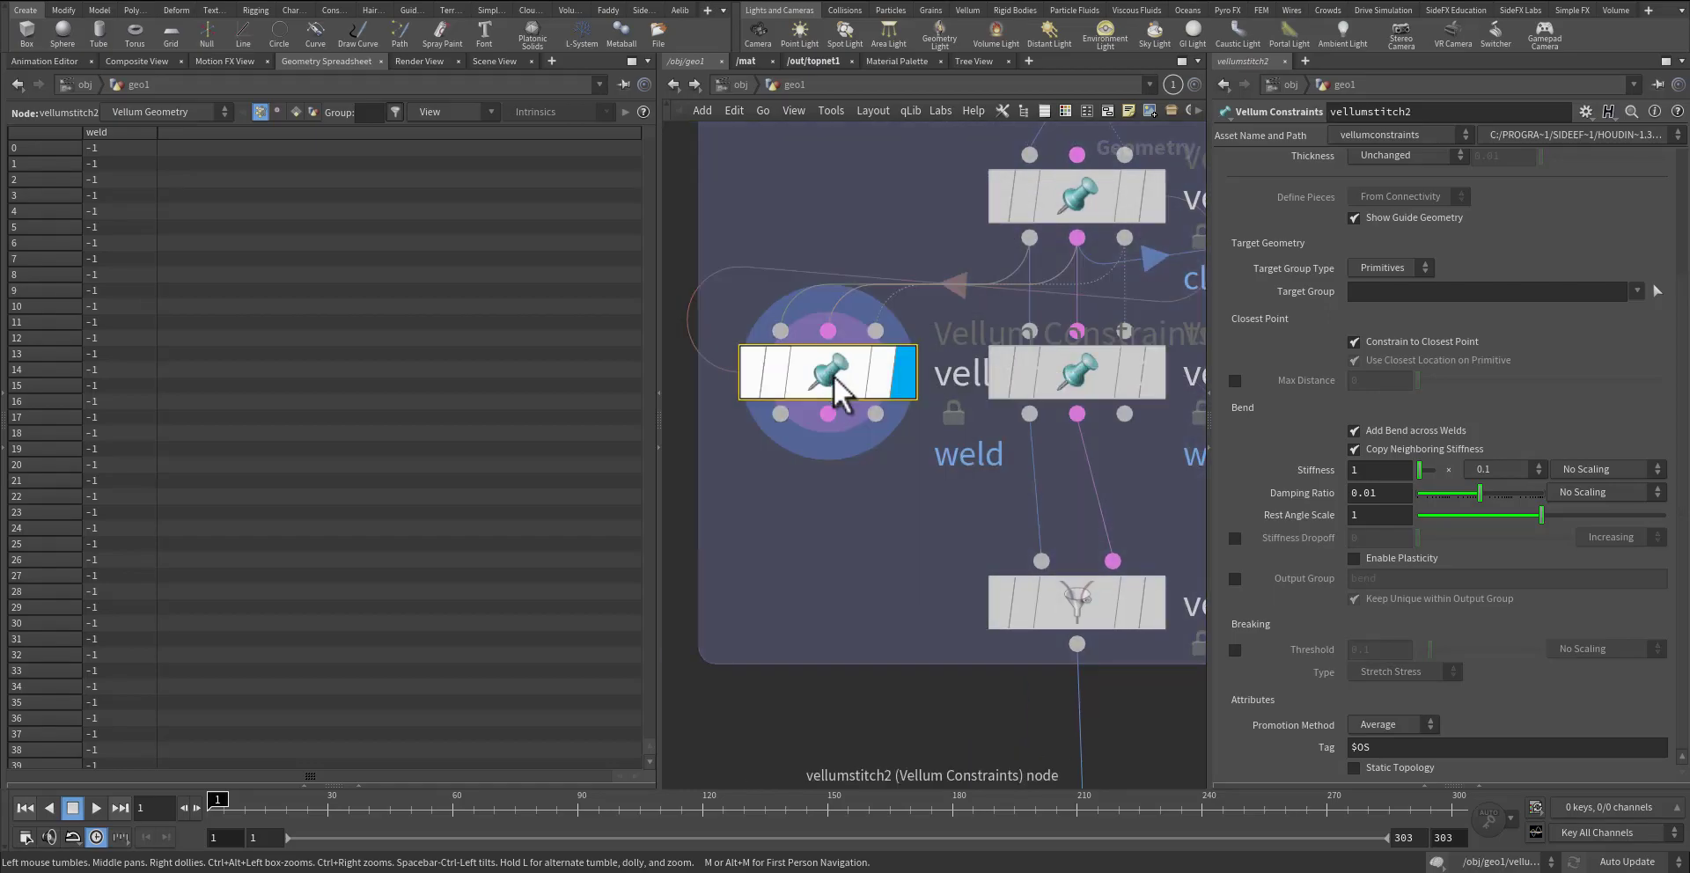
scroll(1259, 272, up, 3)
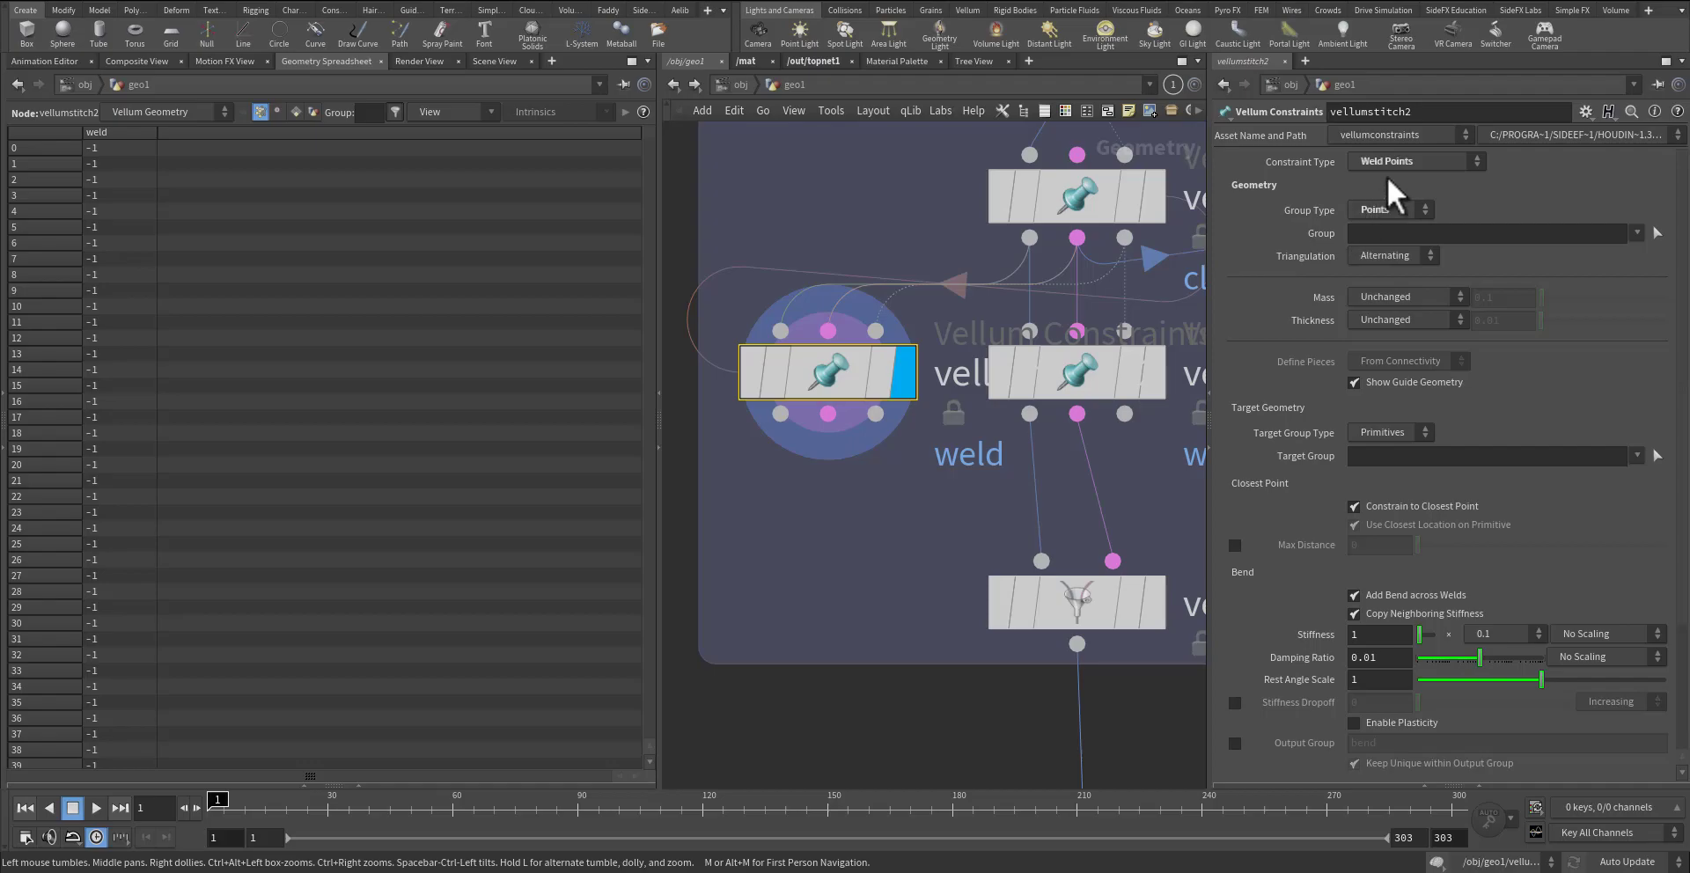
click(1398, 164)
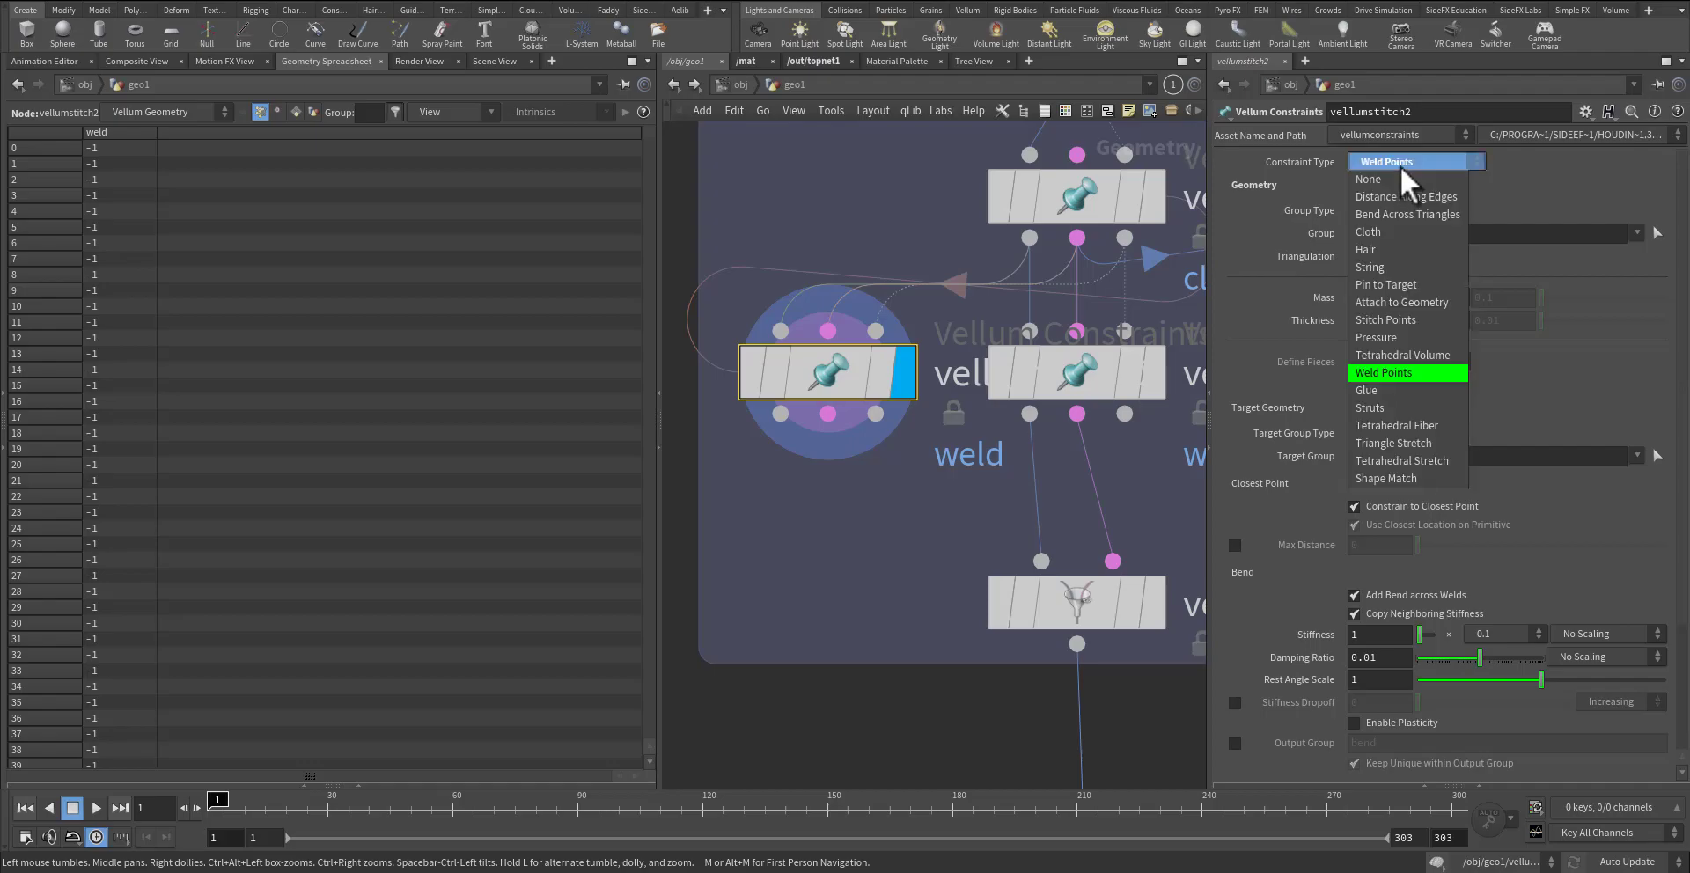
click(1408, 320)
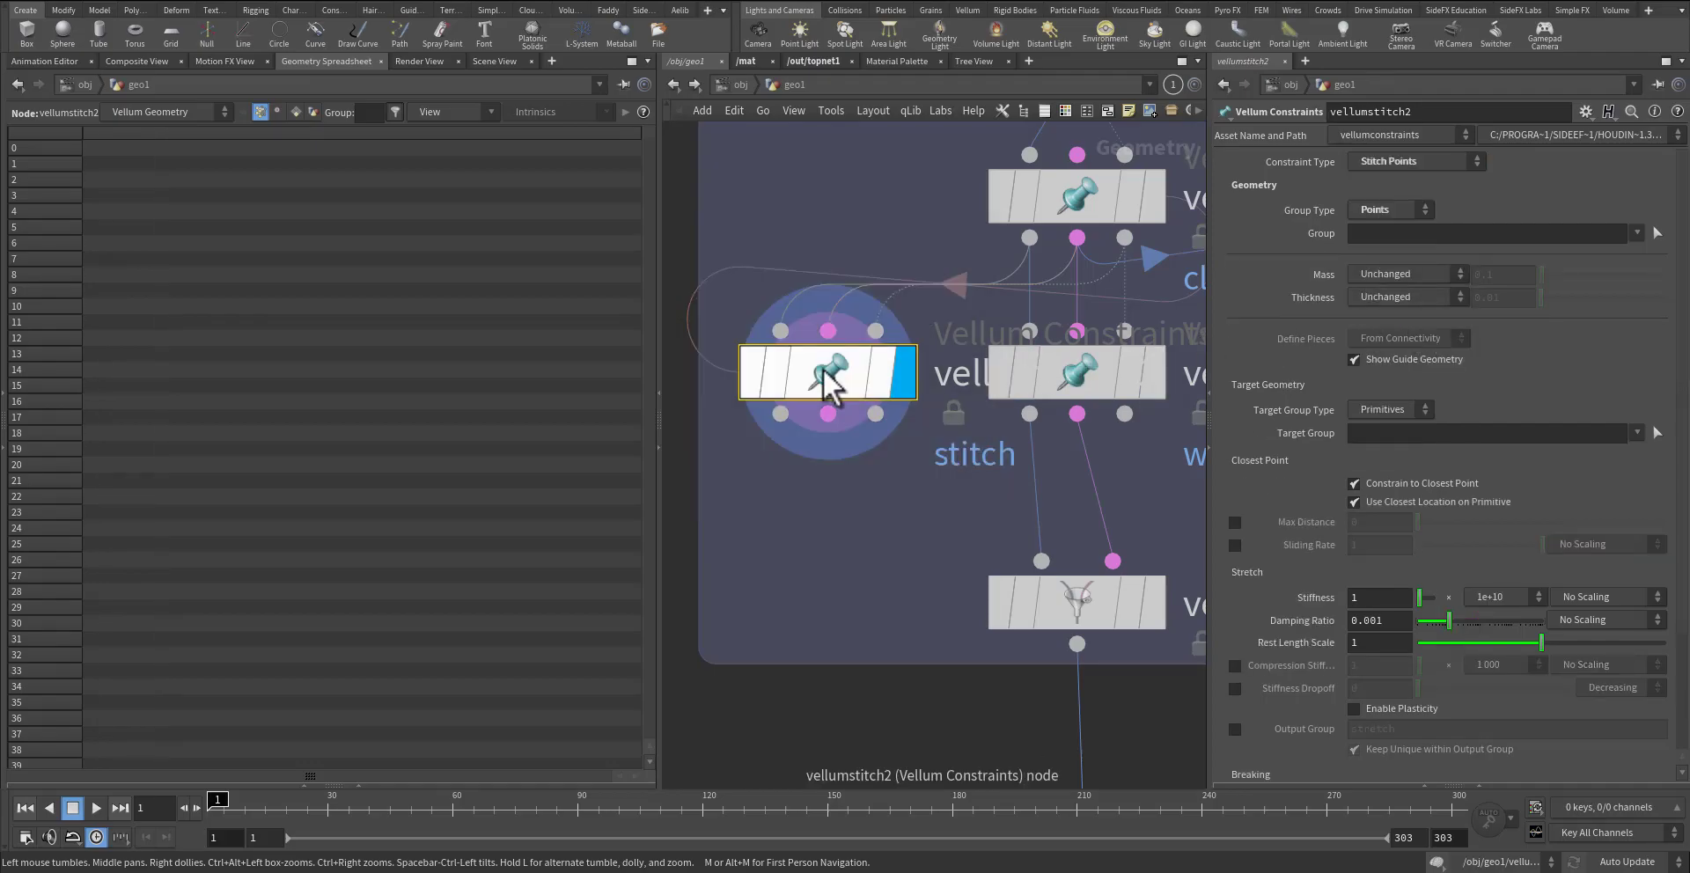
- Check the node info and stretch parameters of vellumstitch2, and view the flag pieces up close in the scene
middle_click(781, 416)
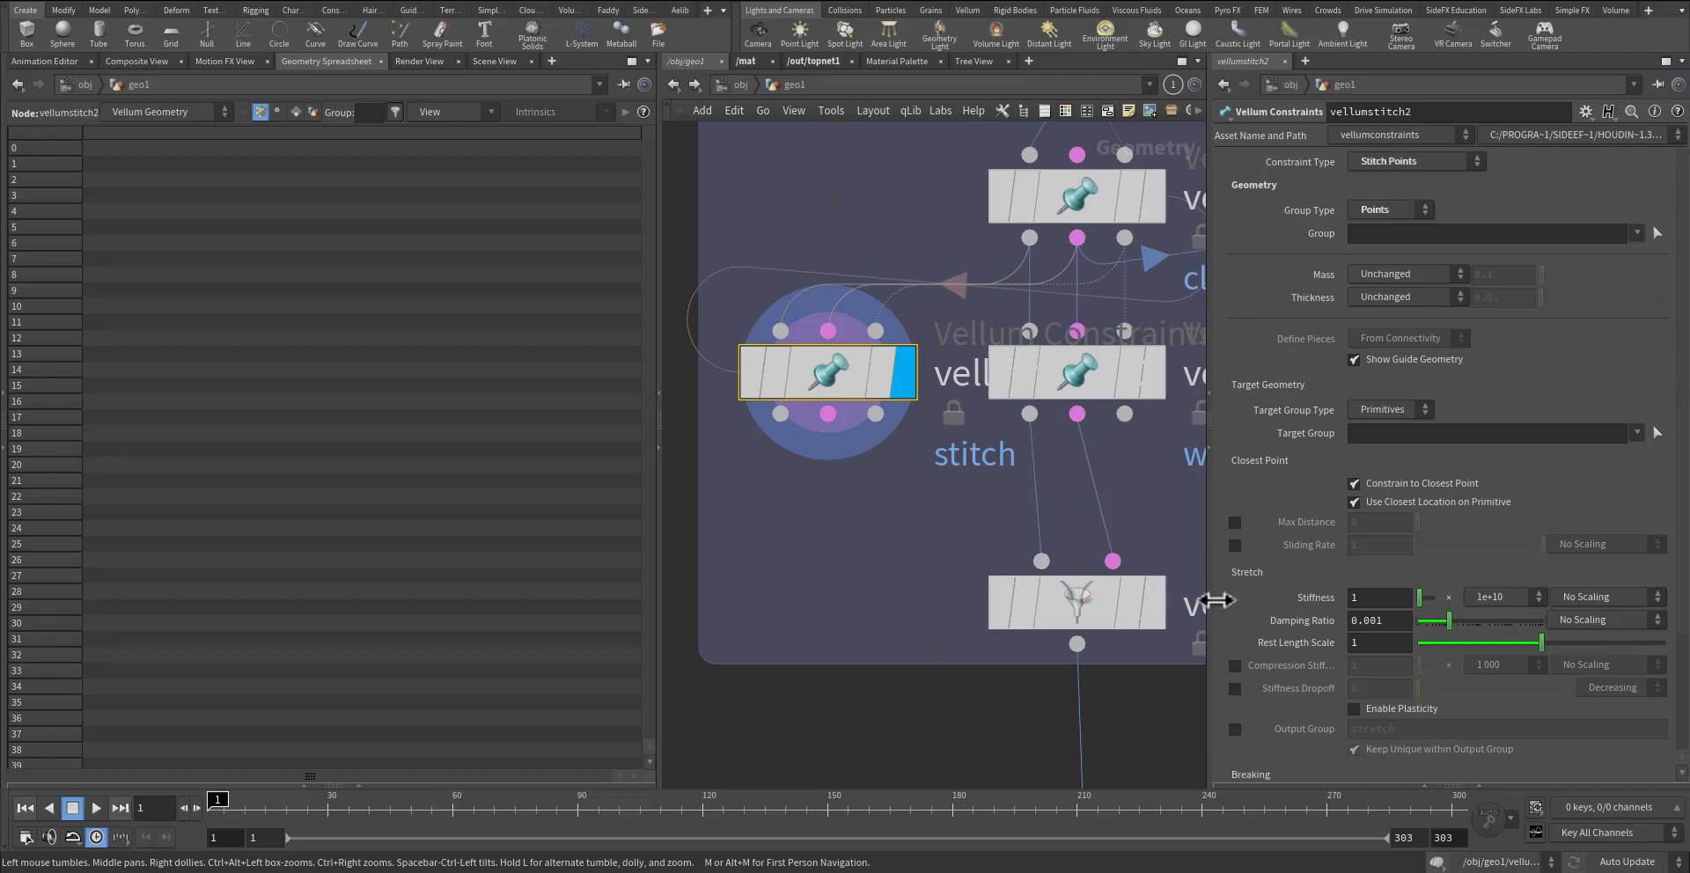
scroll(1281, 515, down, 3)
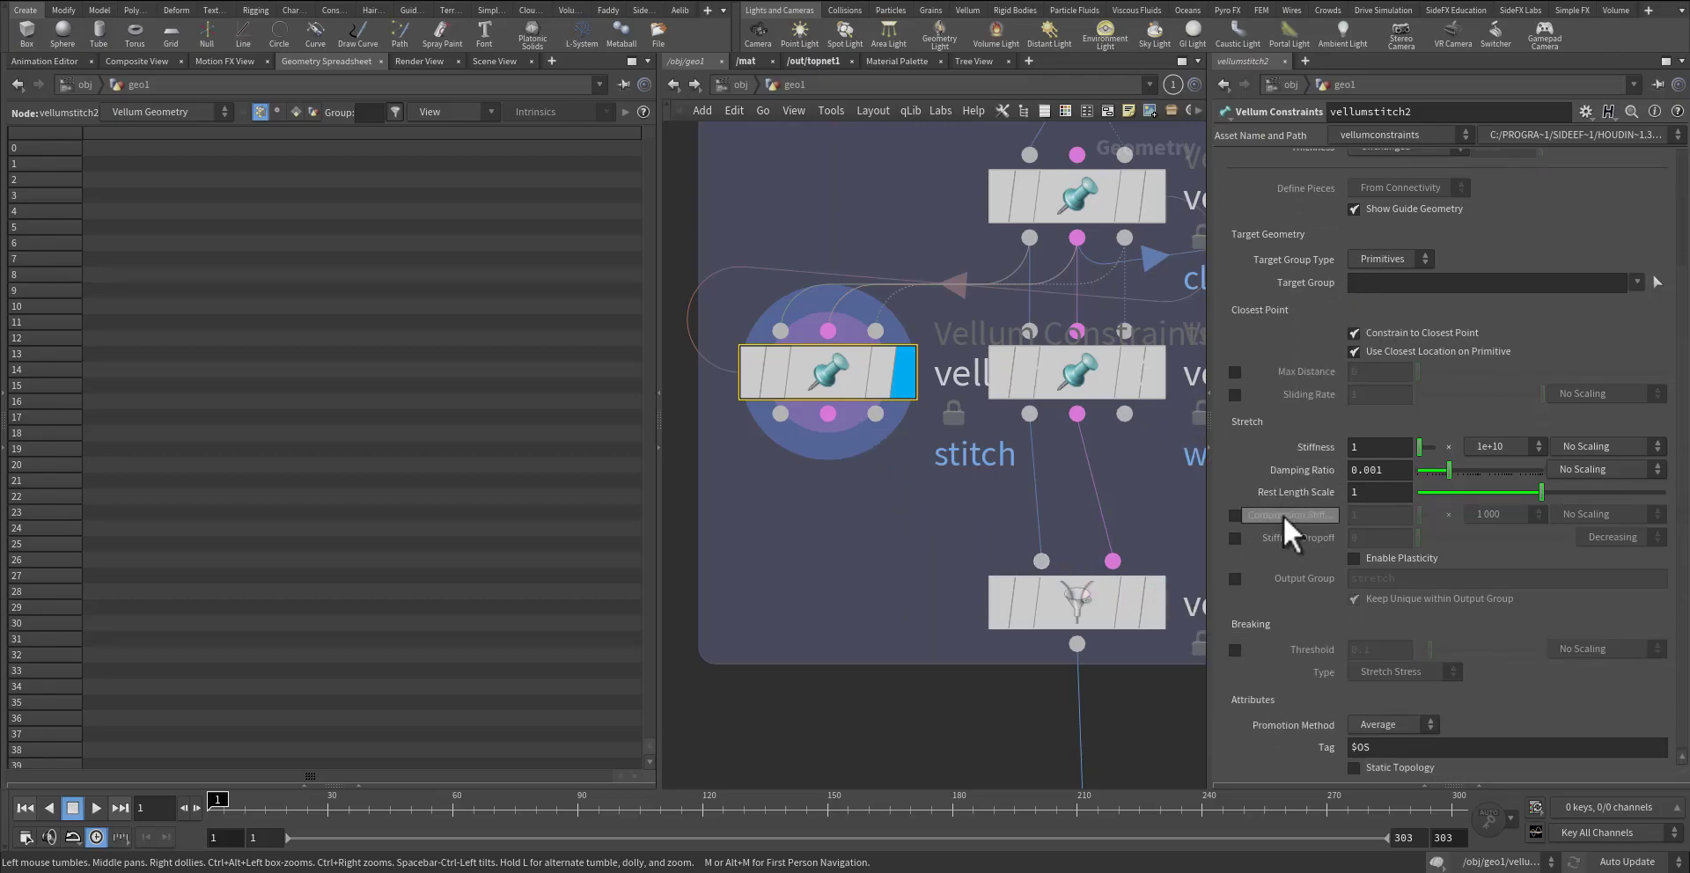
click(484, 59)
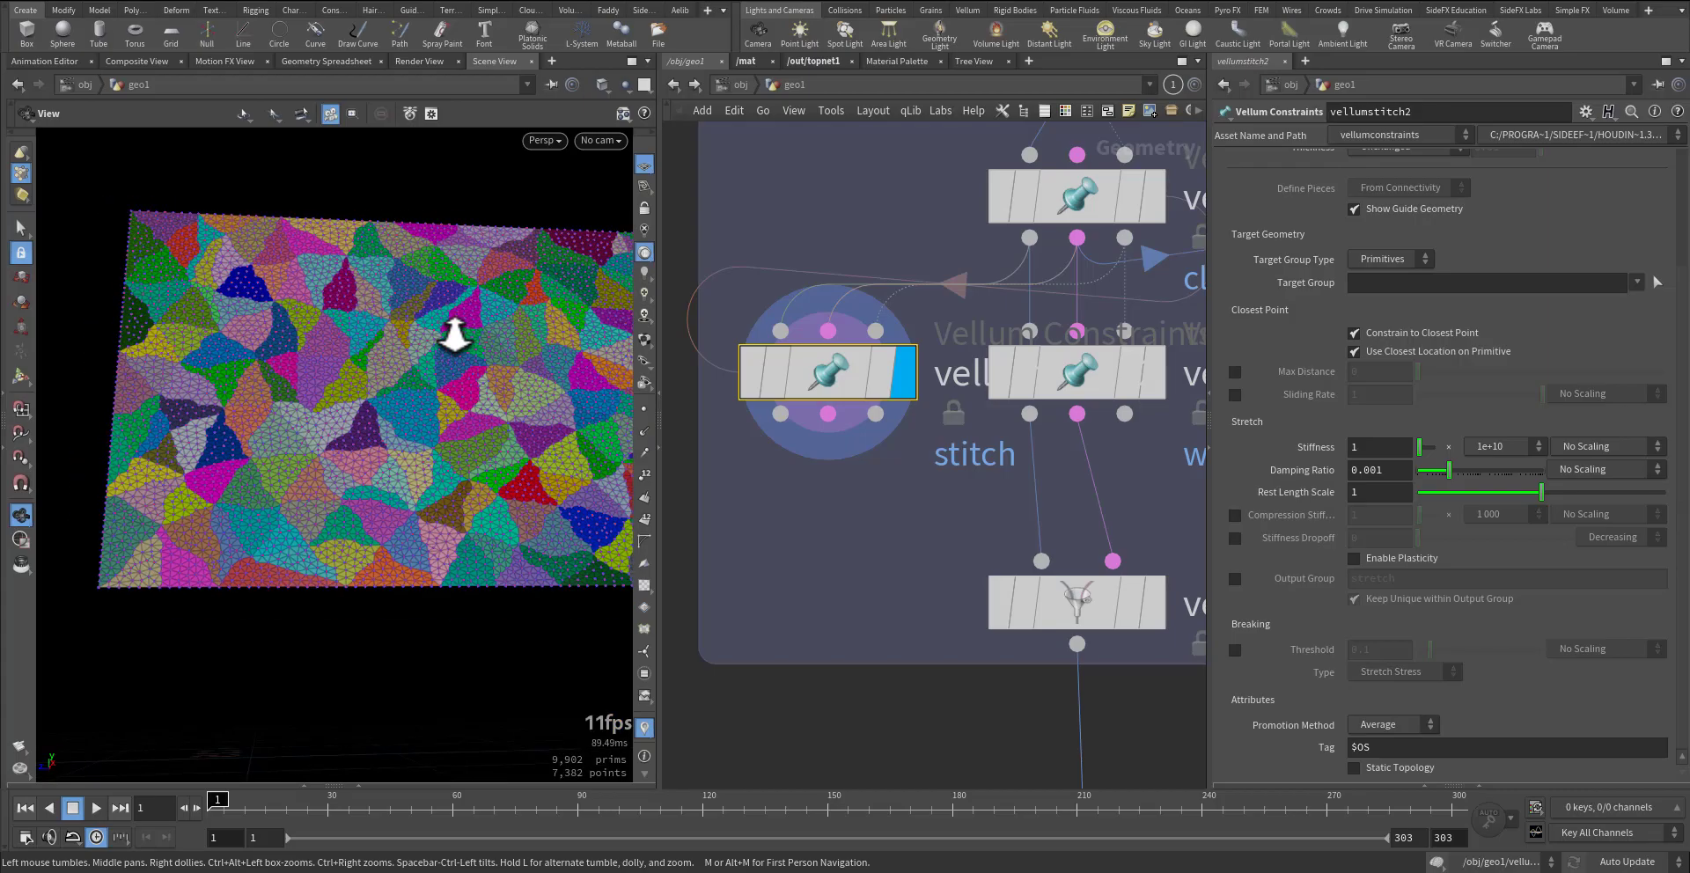
scroll(493, 334, up, 5)
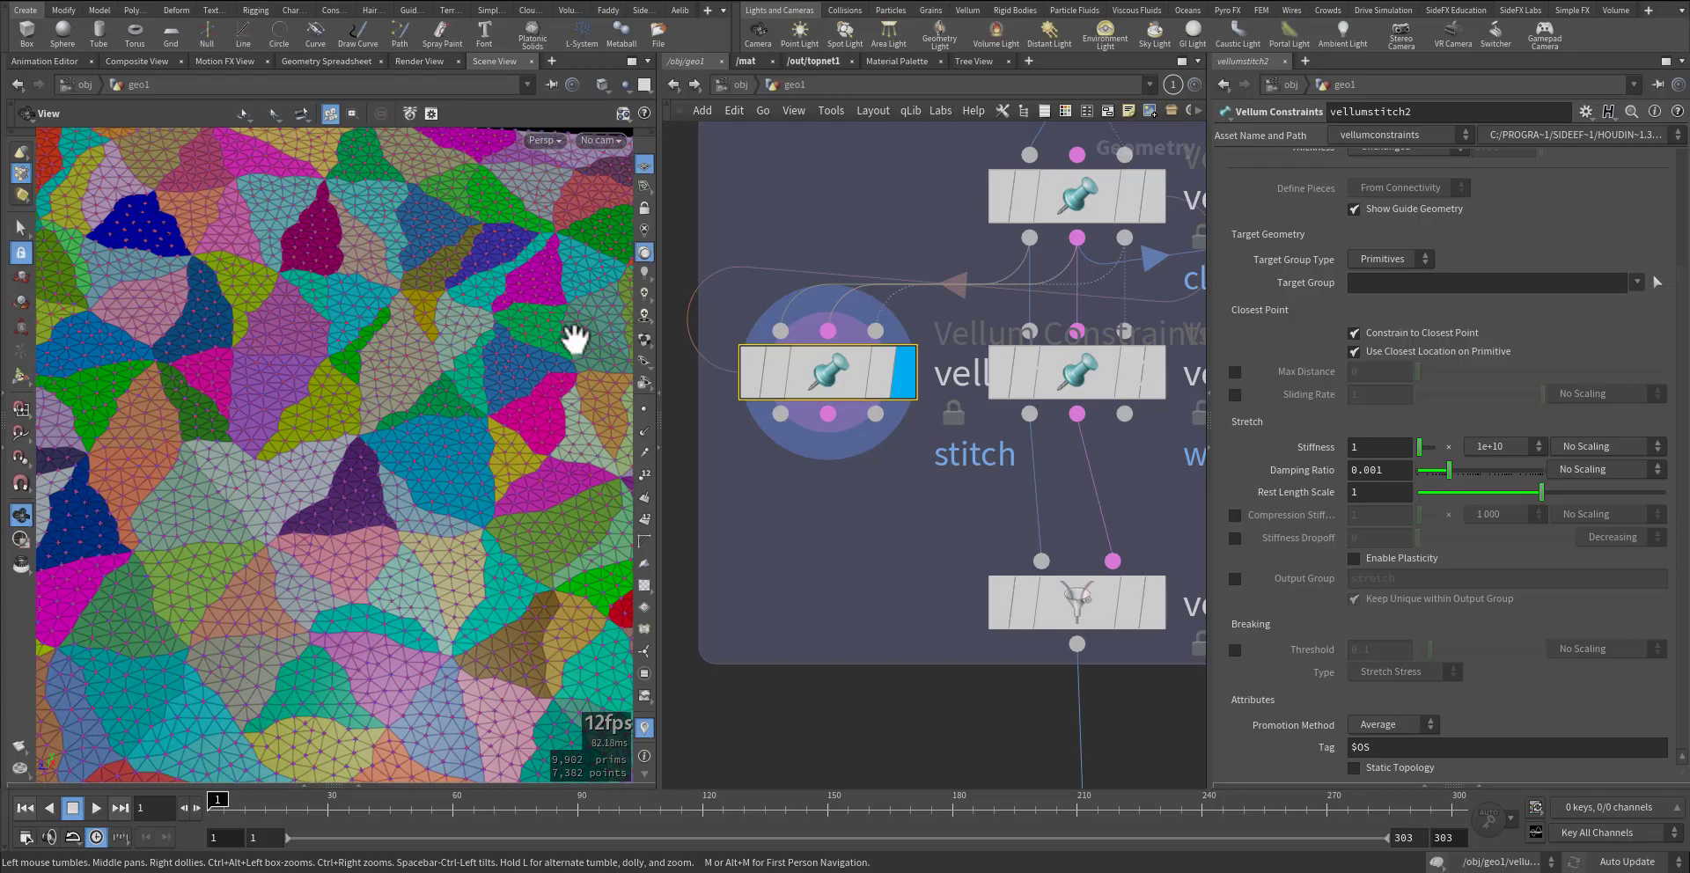
- Set vellumstitch2's Target Group Type to Points and its Target Group to __pinsrc __constraintsrc
click(1409, 259)
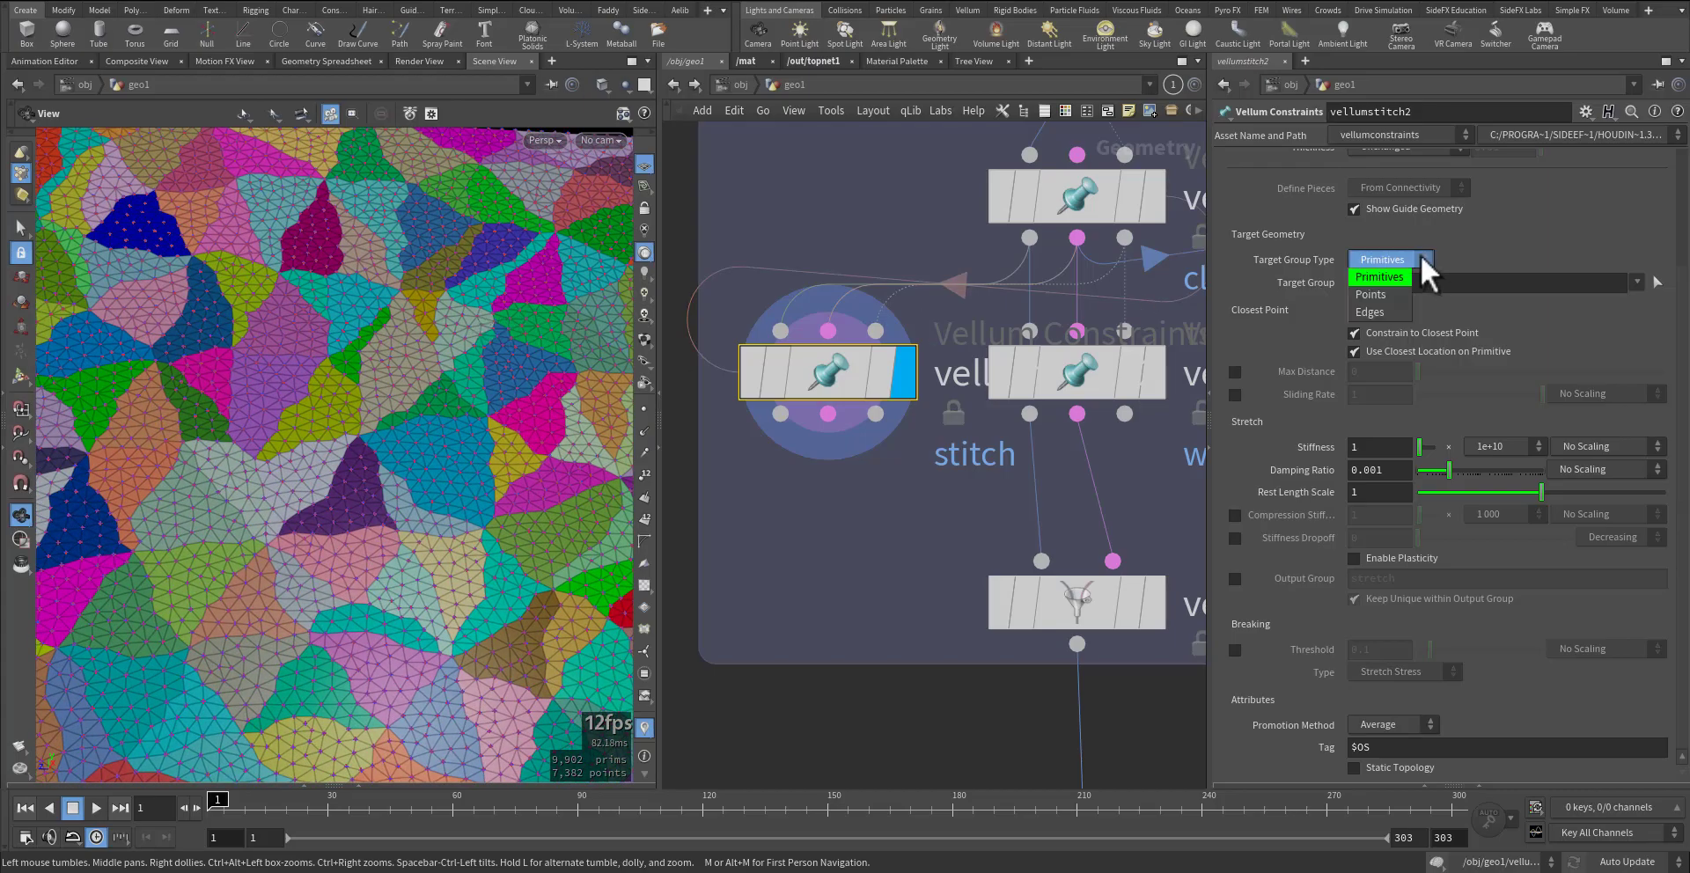
click(1386, 294)
click(1633, 280)
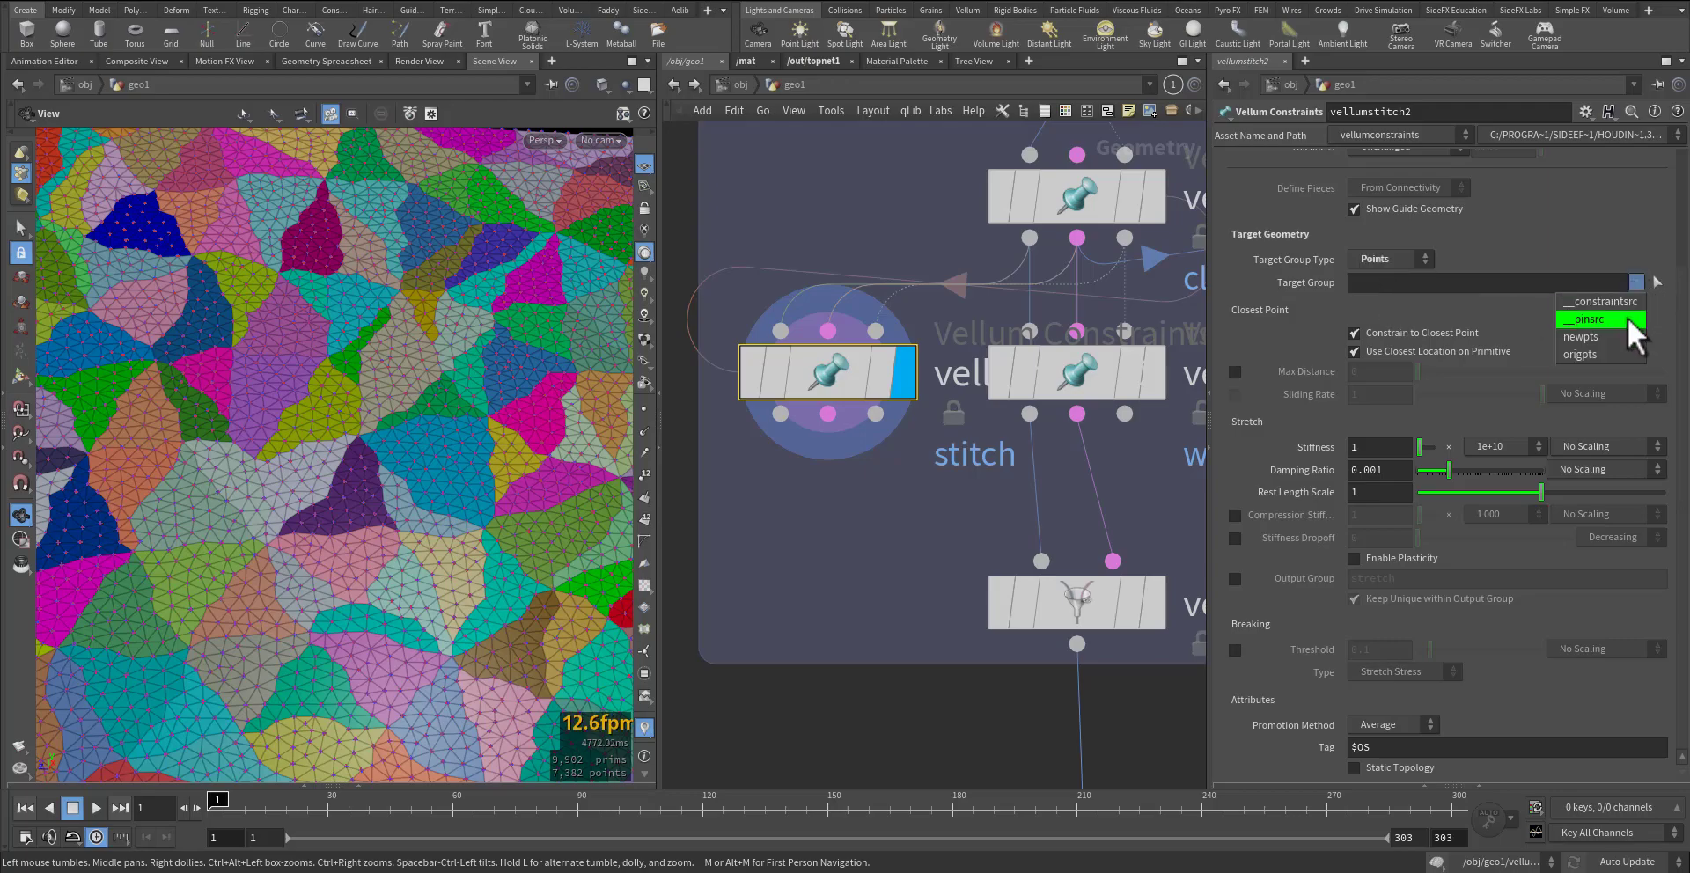
click(1616, 310)
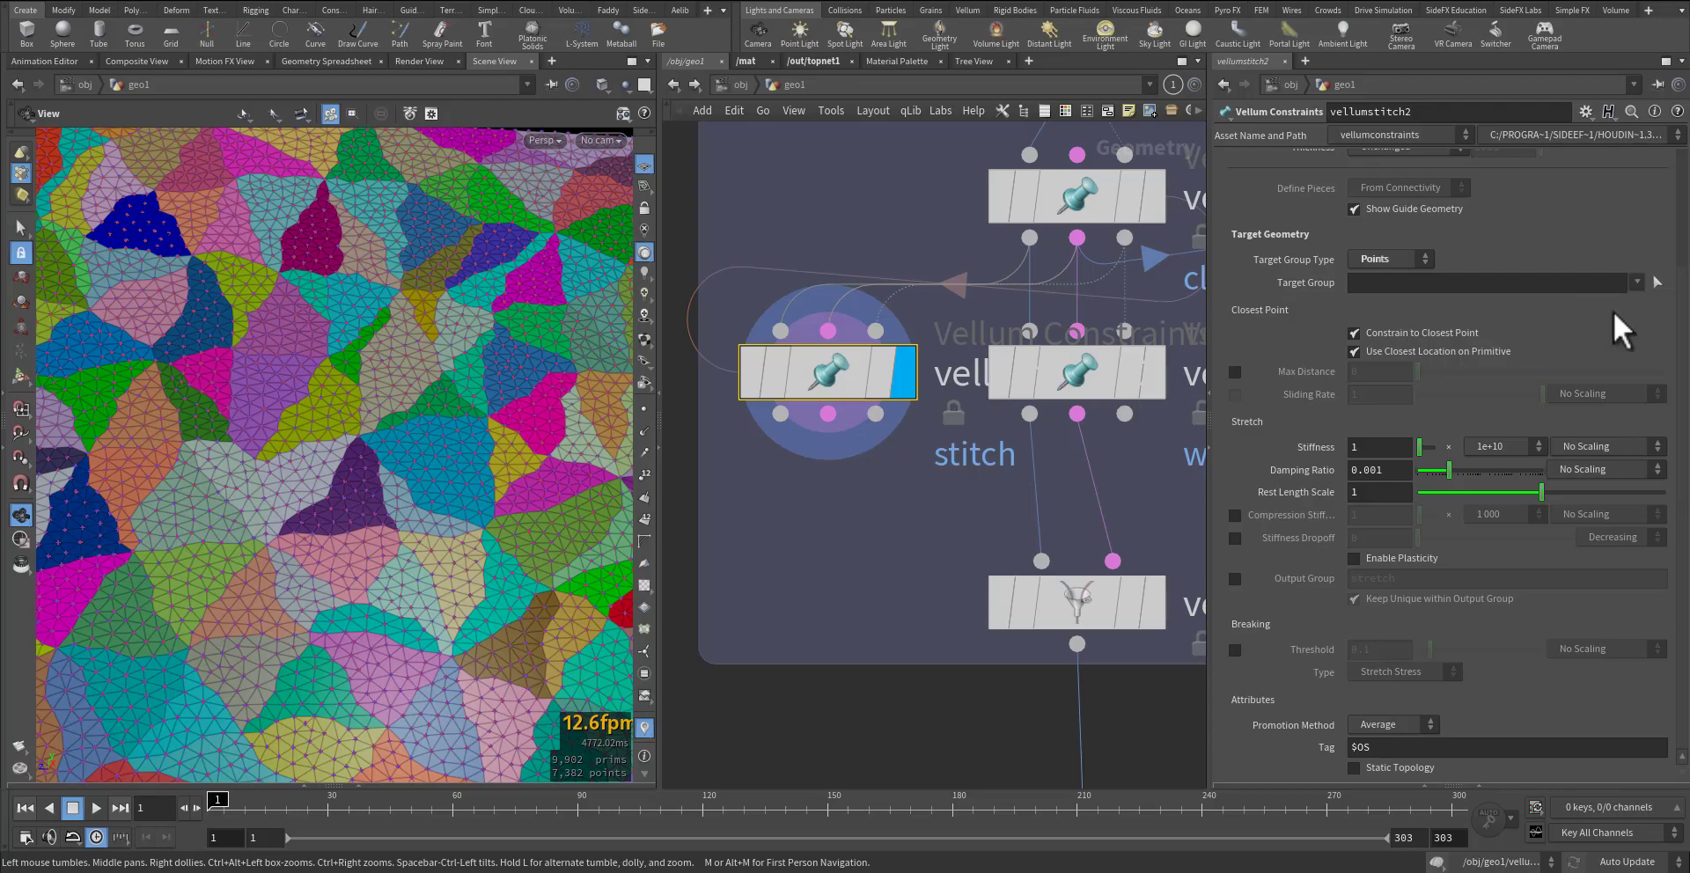
click(1636, 280)
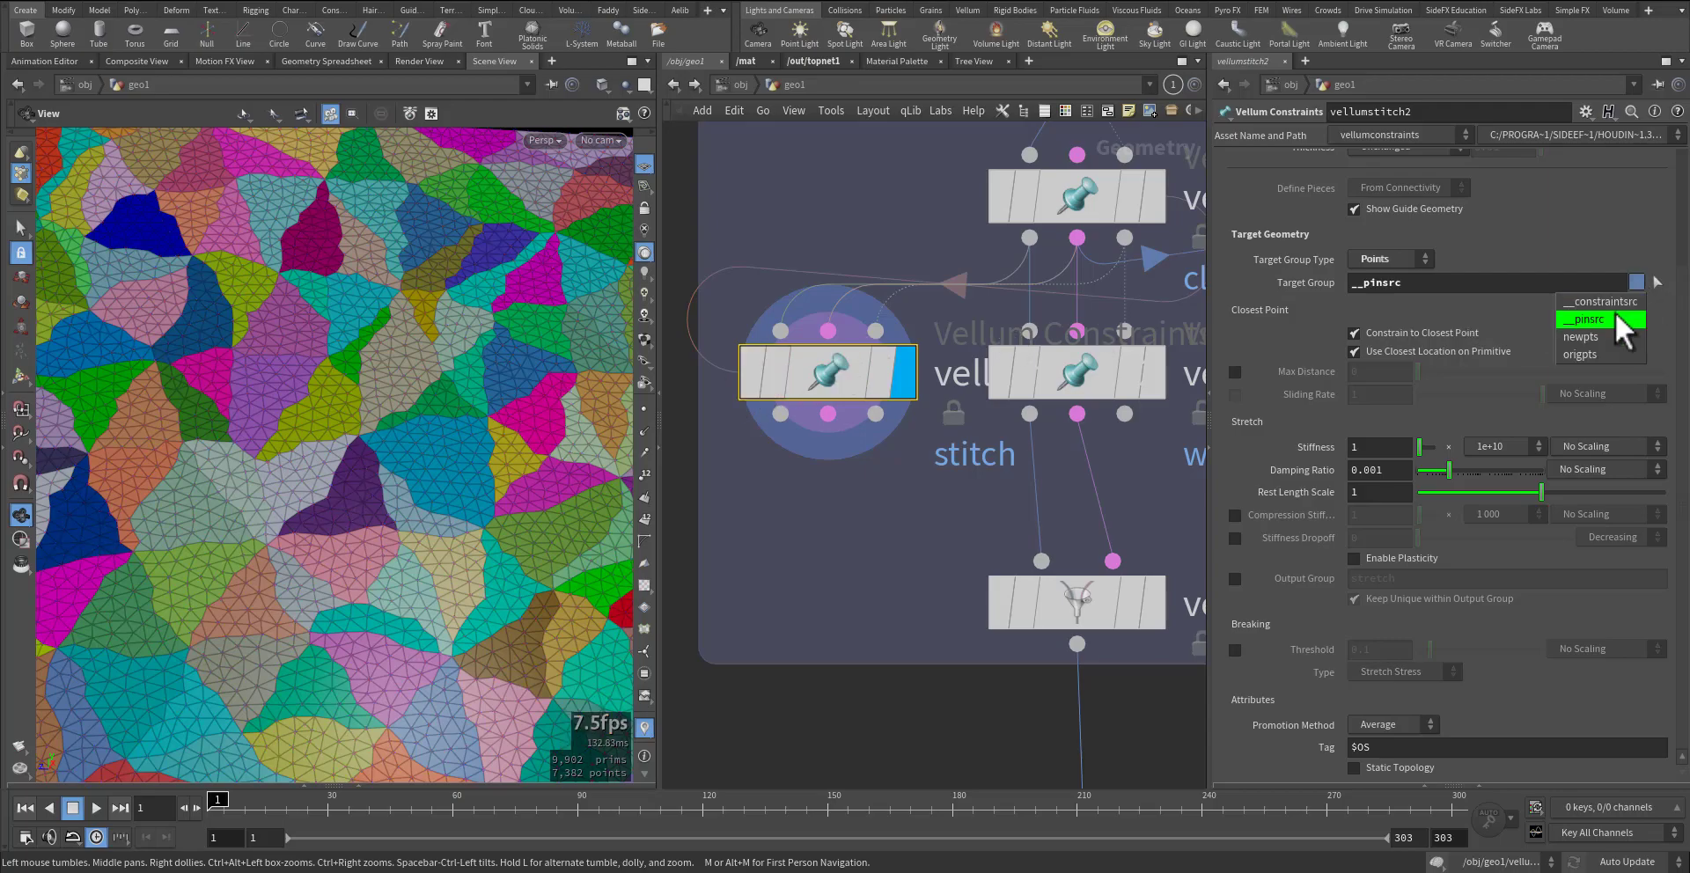
click(1614, 302)
right_drag(454, 398, 783, 356)
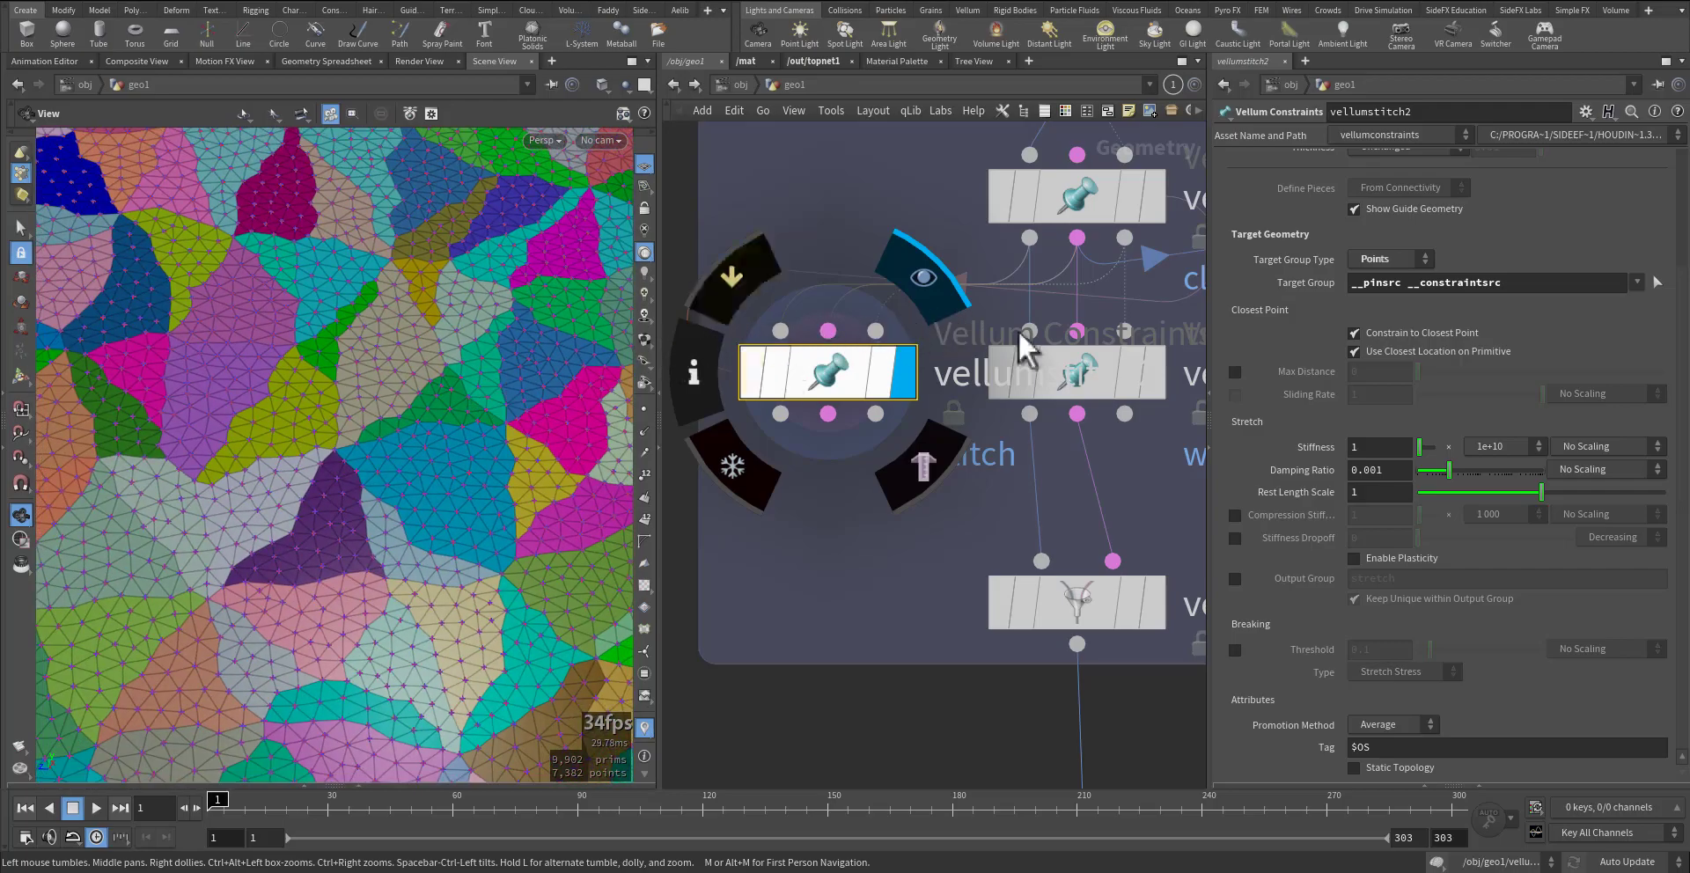
- Try newpts and origpts as vellumstitch2's Target Group in place of the current groups
click(1637, 281)
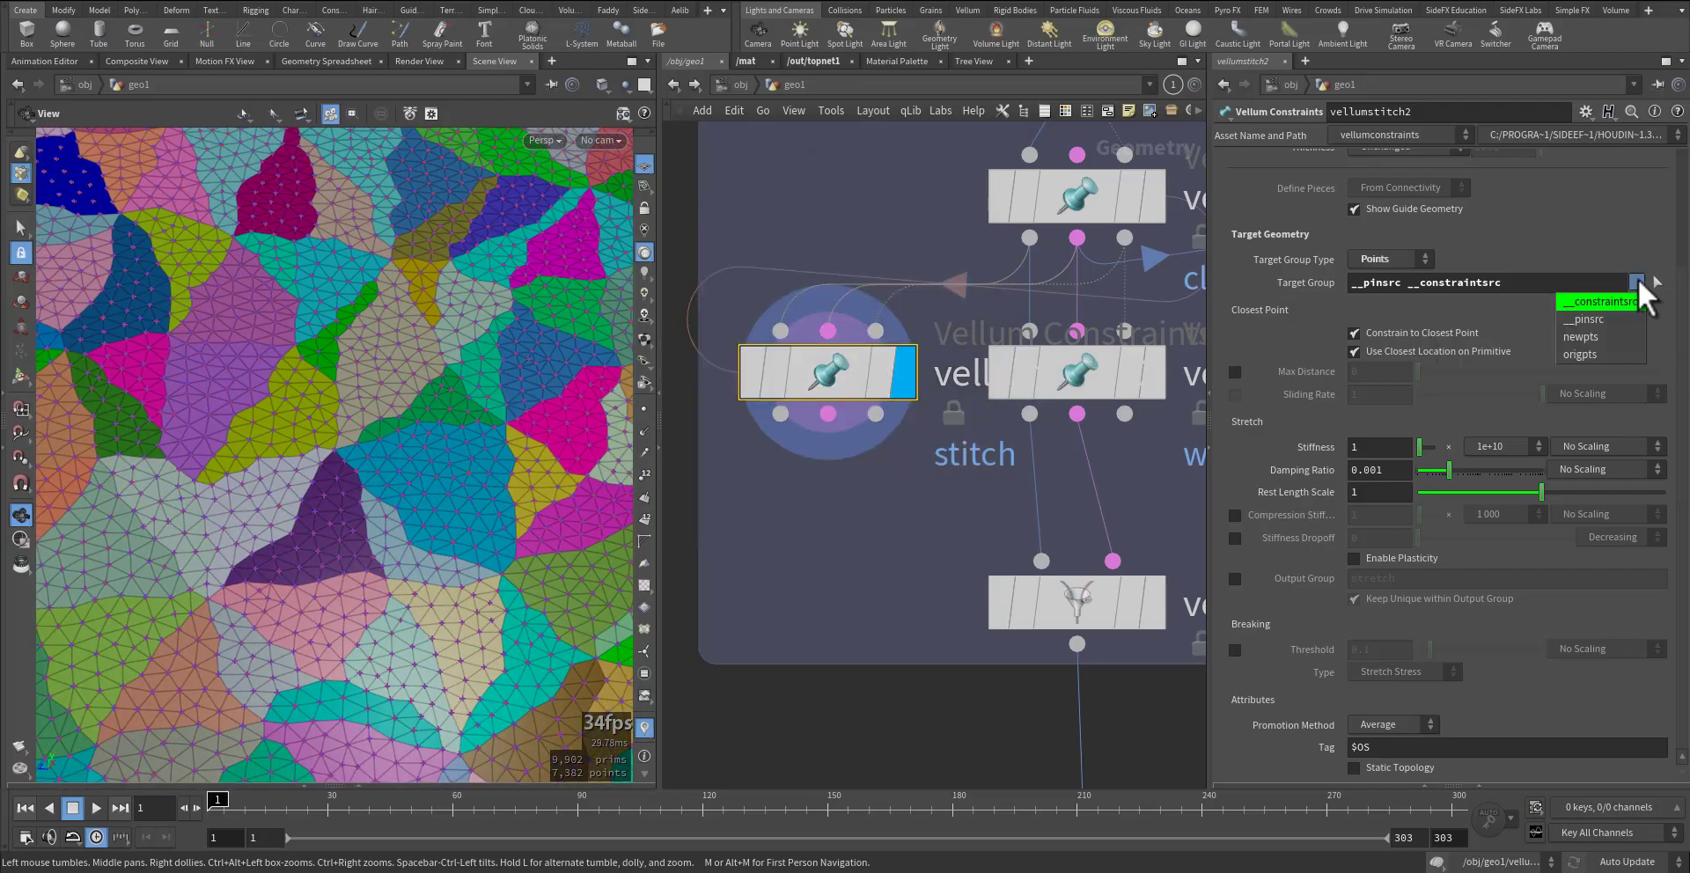
click(1618, 334)
click(1639, 282)
click(1621, 356)
drag(1501, 284, 1209, 279)
key(BackSpace)
click(999, 431)
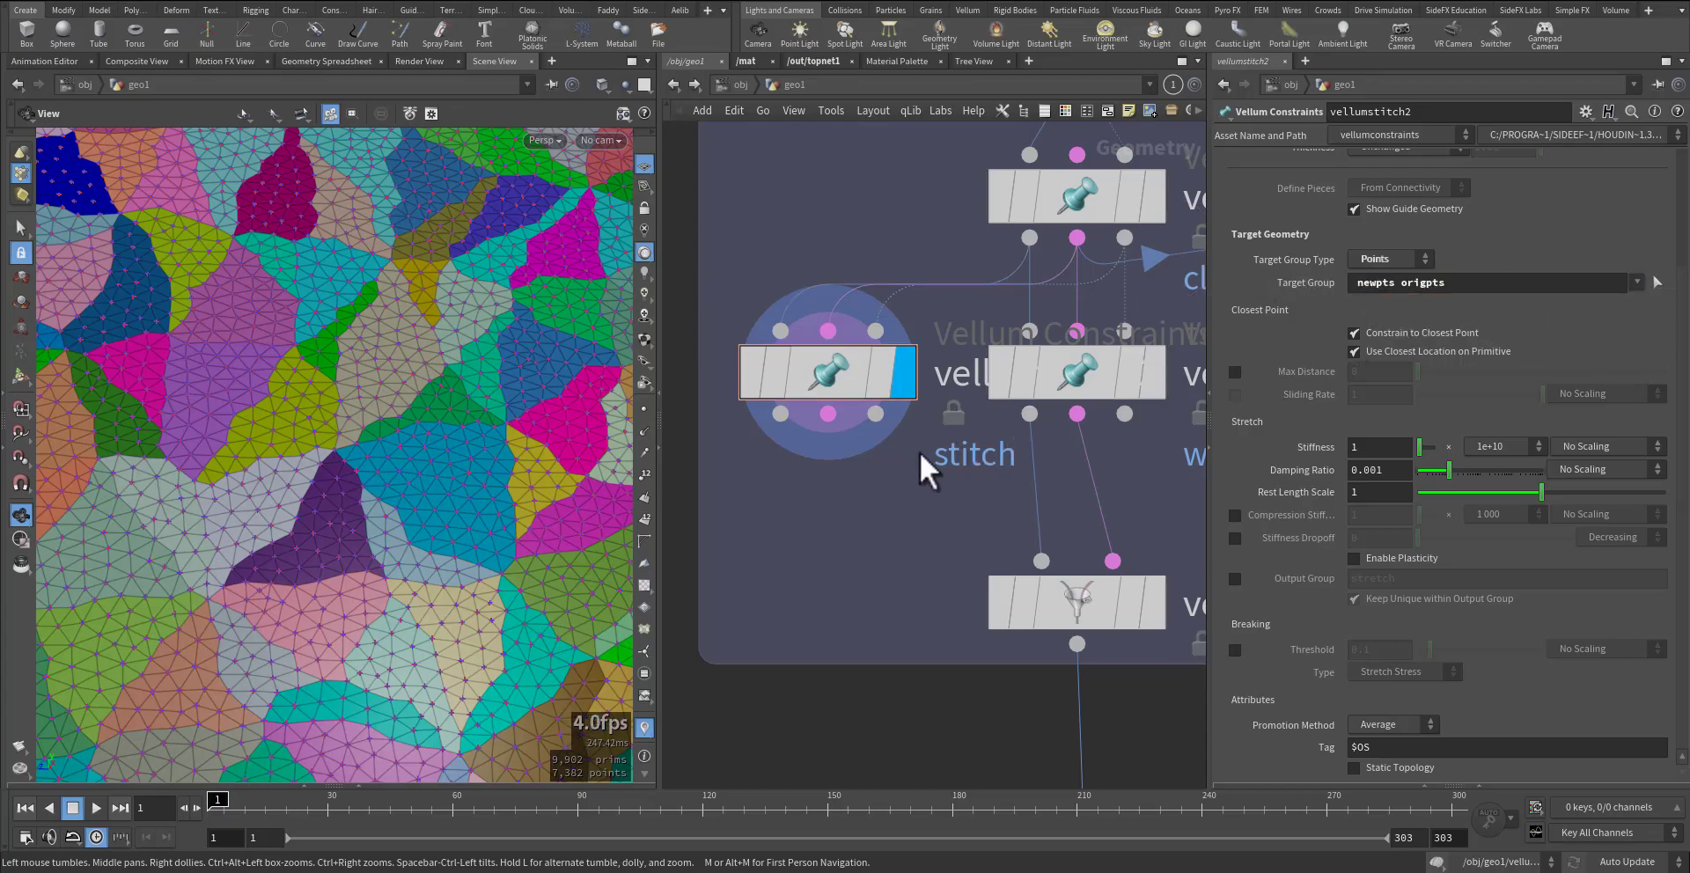
- Clear the Target Group of vellumstitch2
drag(491, 402, 510, 410)
double_click(1354, 283)
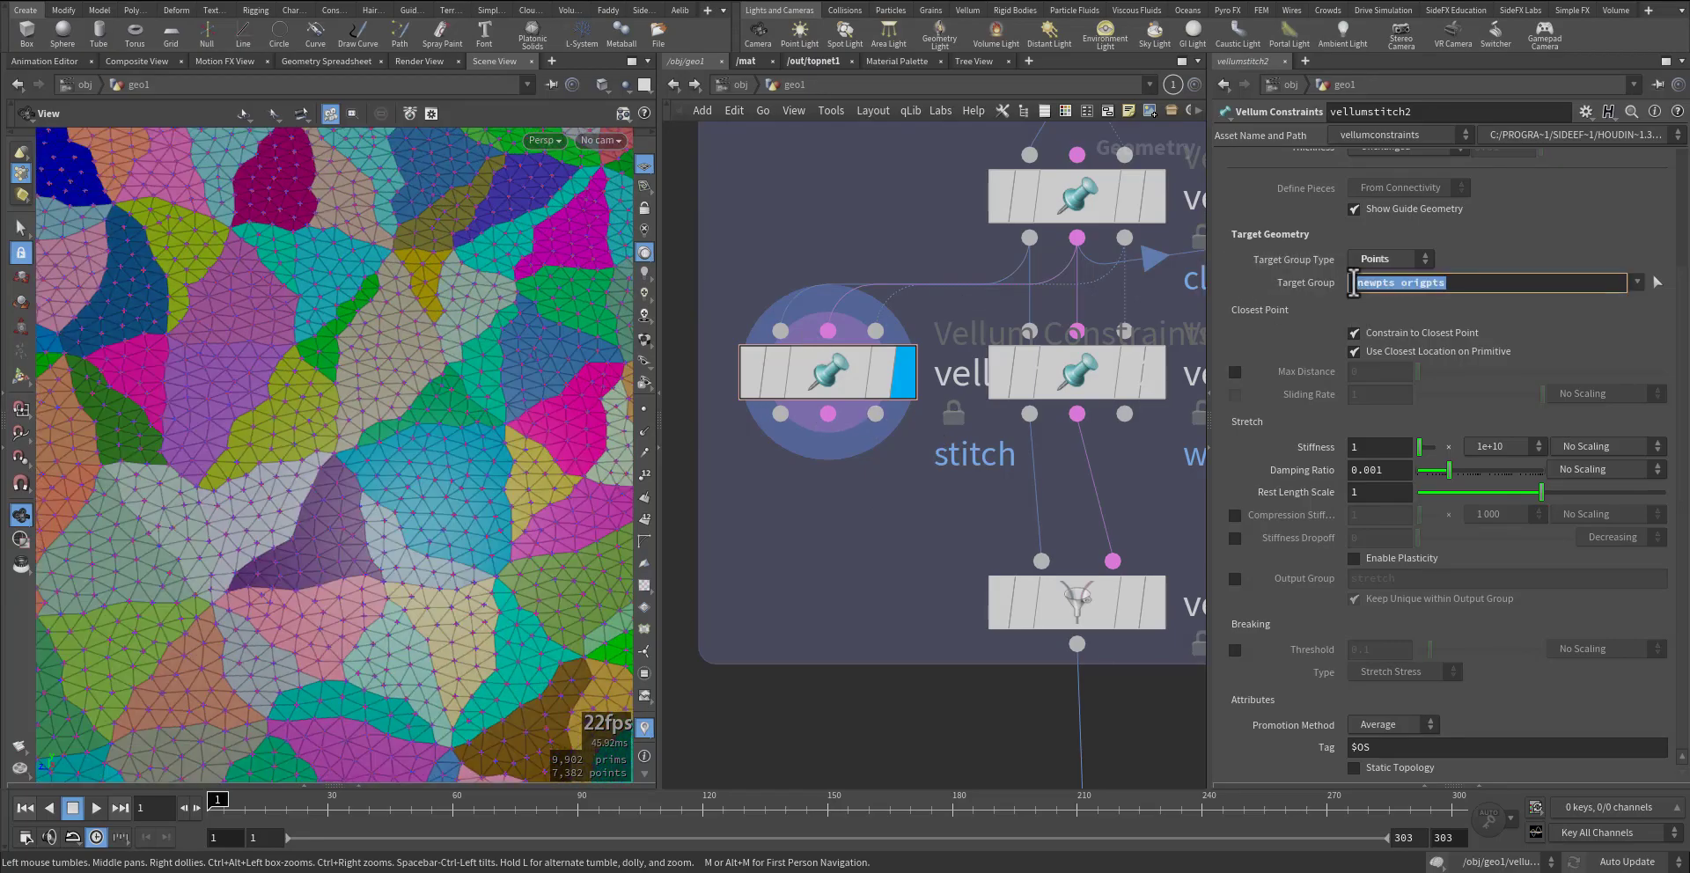
key(BackSpace)
- Compare the node info of vellumstitch2's Vellum Geometry and Constraint Geometry outputs
middle_drag(858, 464, 902, 464)
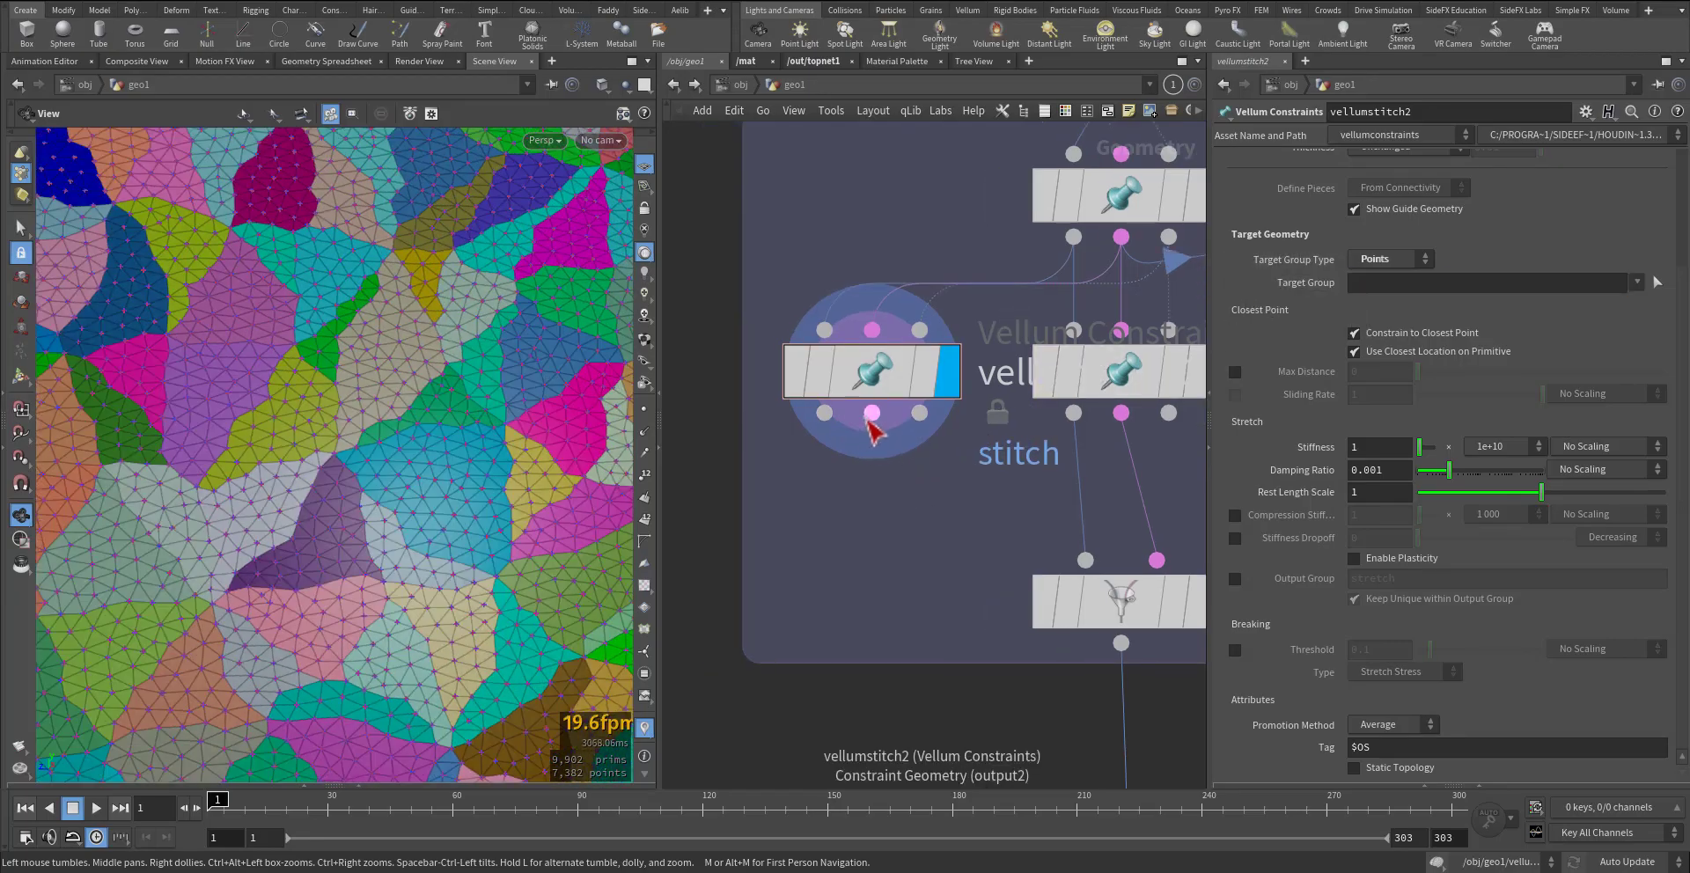
middle_click(828, 422)
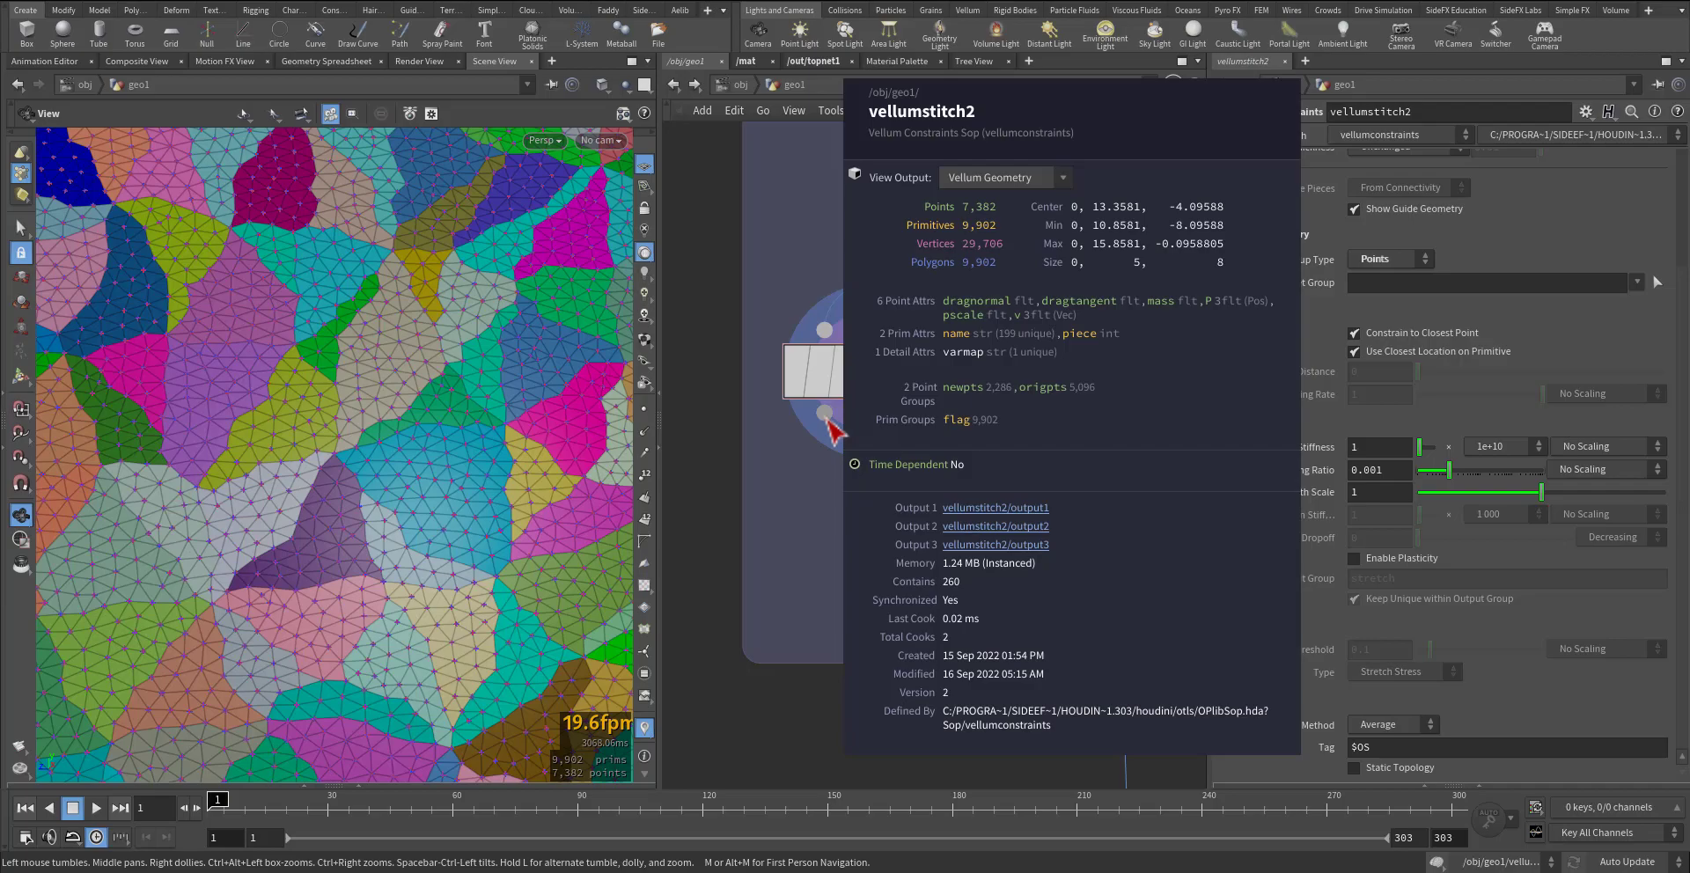
middle_click(877, 416)
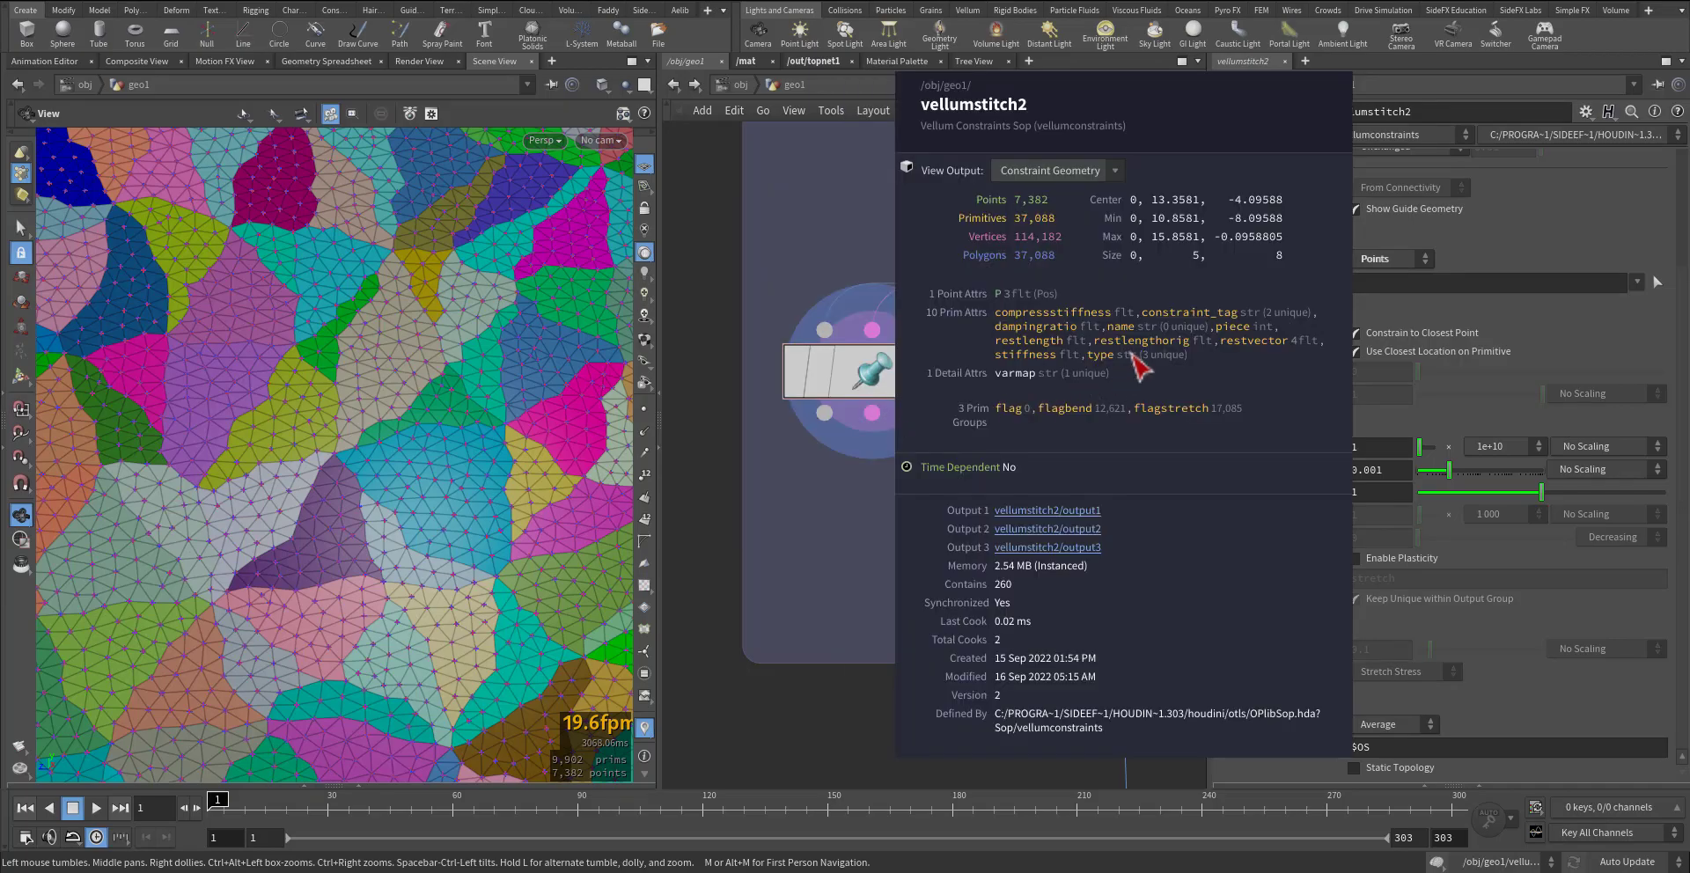
middle_drag(1204, 346, 1117, 373)
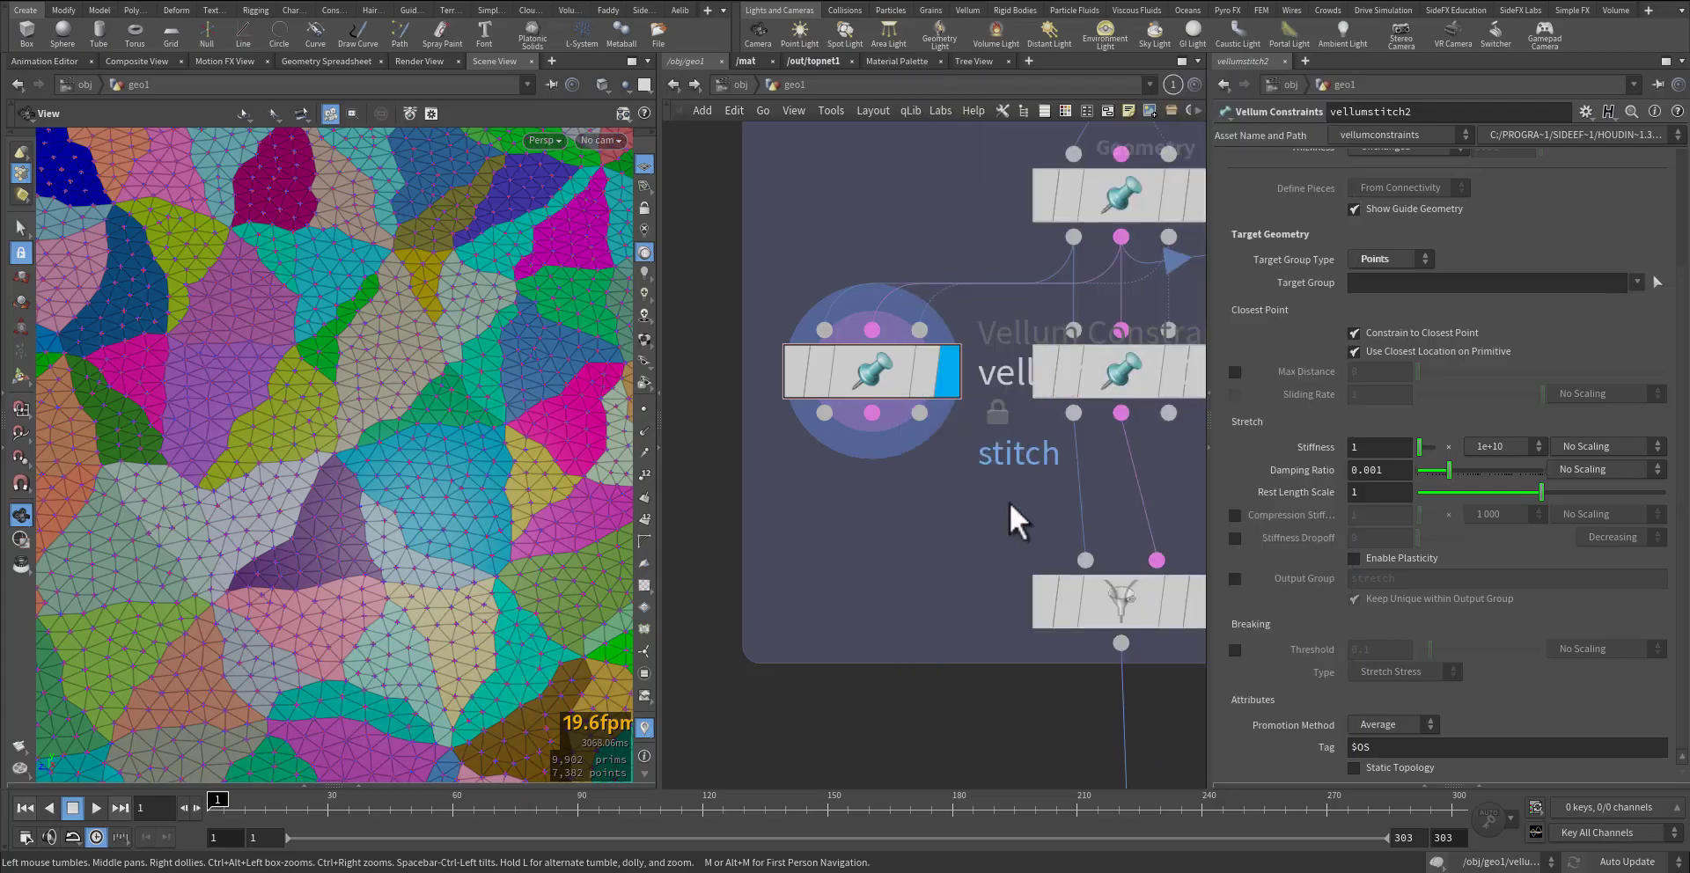
- Enable vellumstitch2's stretch Output Group and check the primitive attributes of its Vellum Geometry in the Geometry Spreadsheet
click(1235, 578)
double_click(1375, 578)
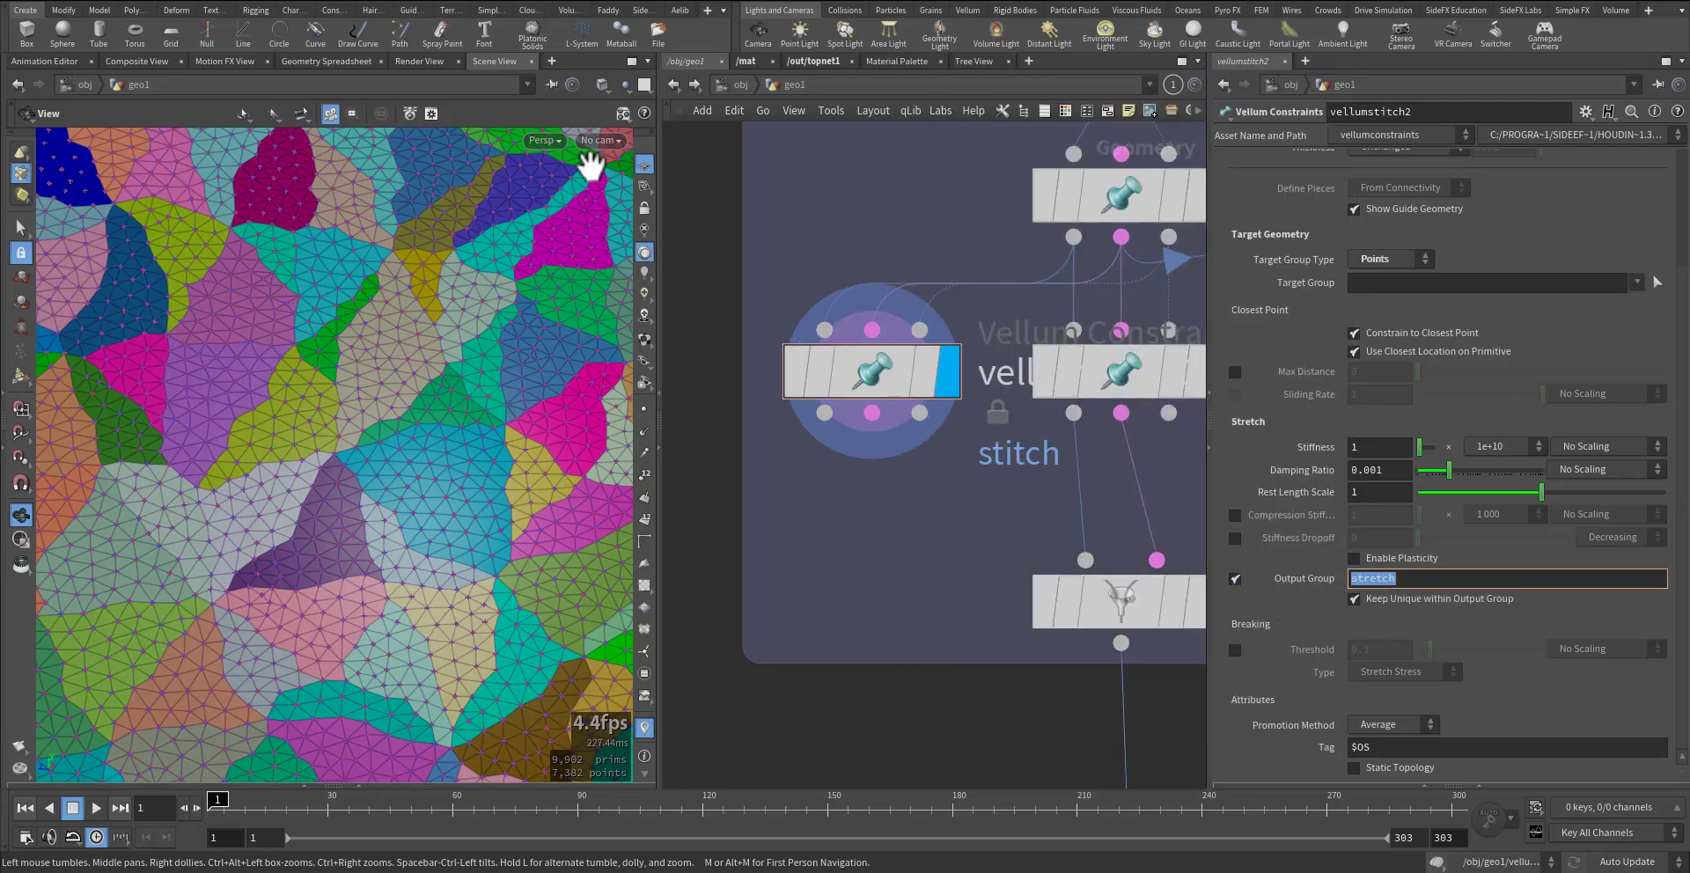
click(425, 61)
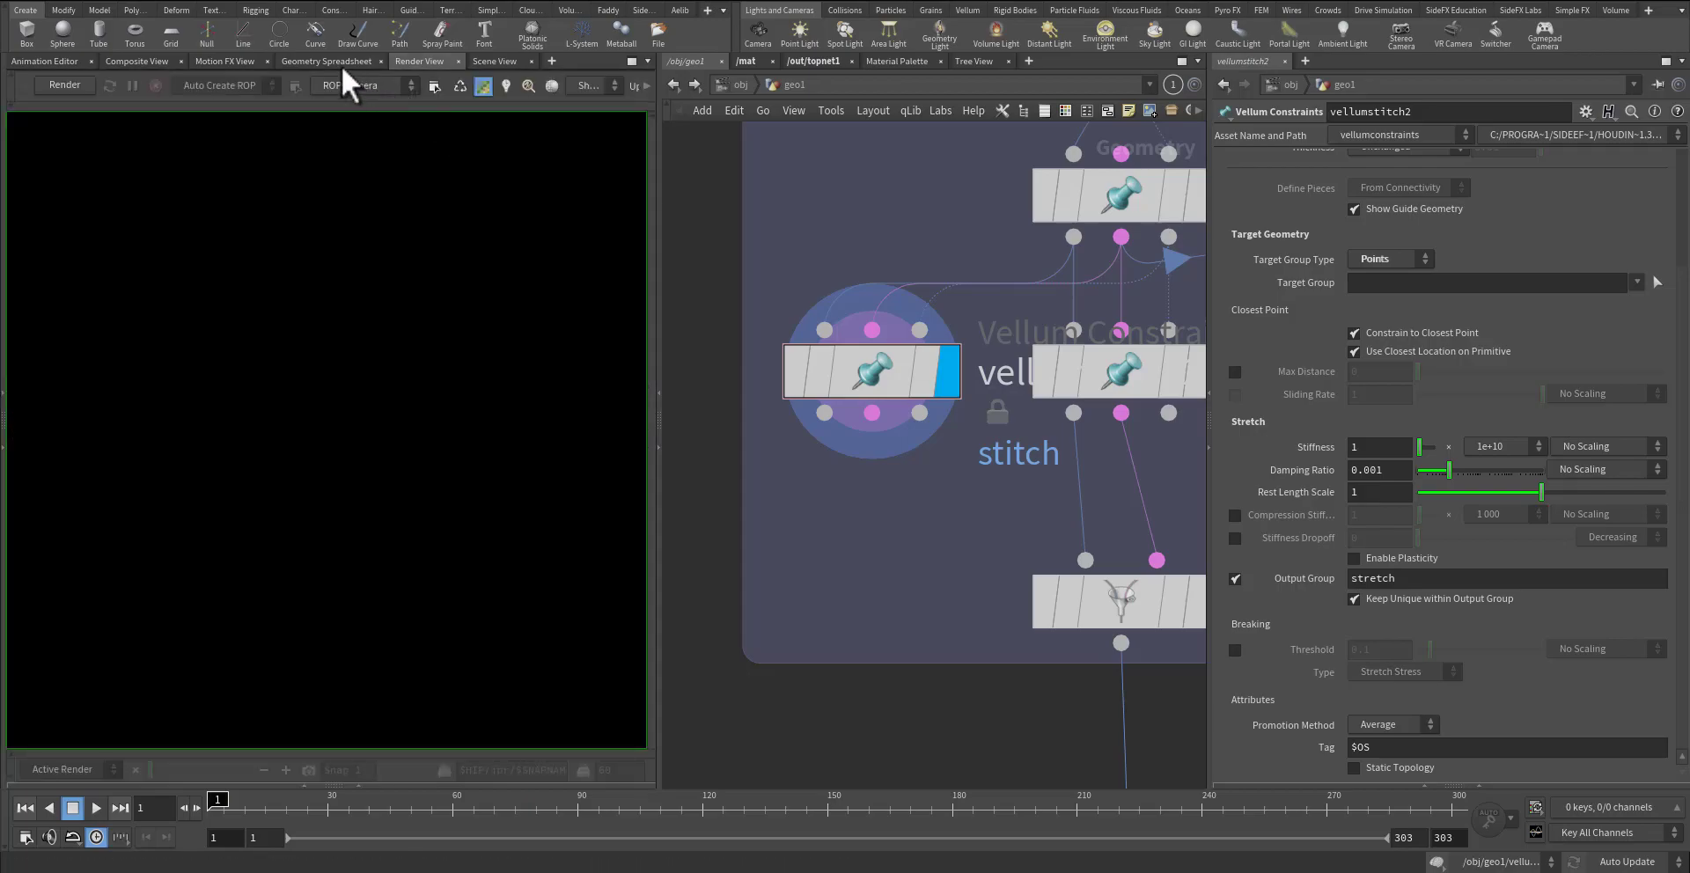
click(333, 63)
click(167, 112)
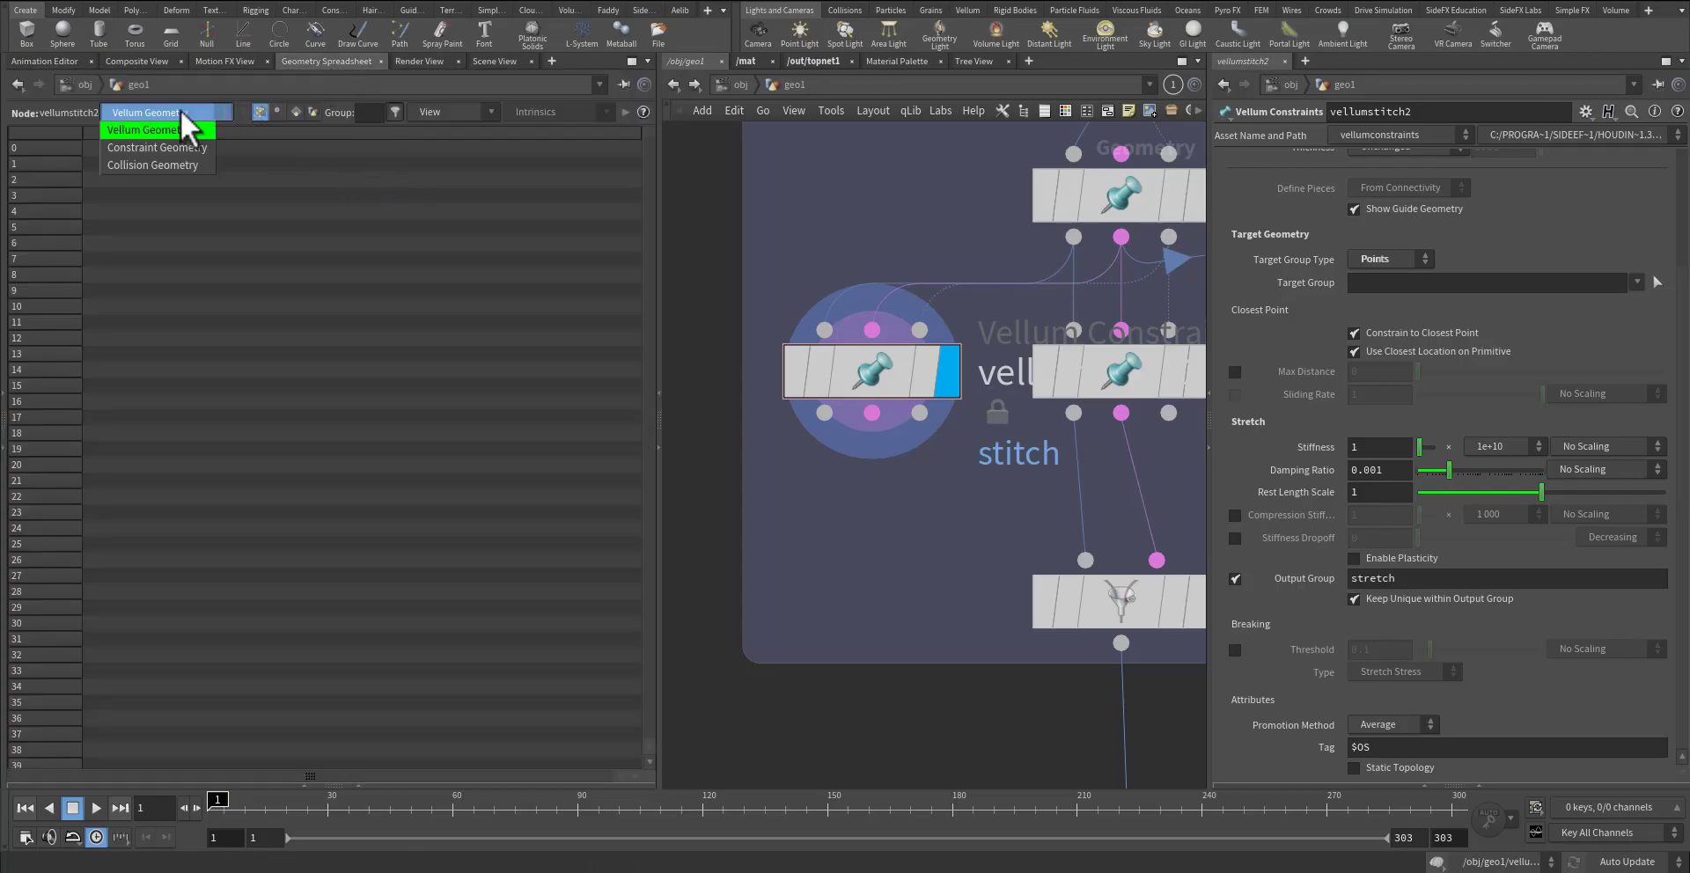
click(295, 115)
click(296, 116)
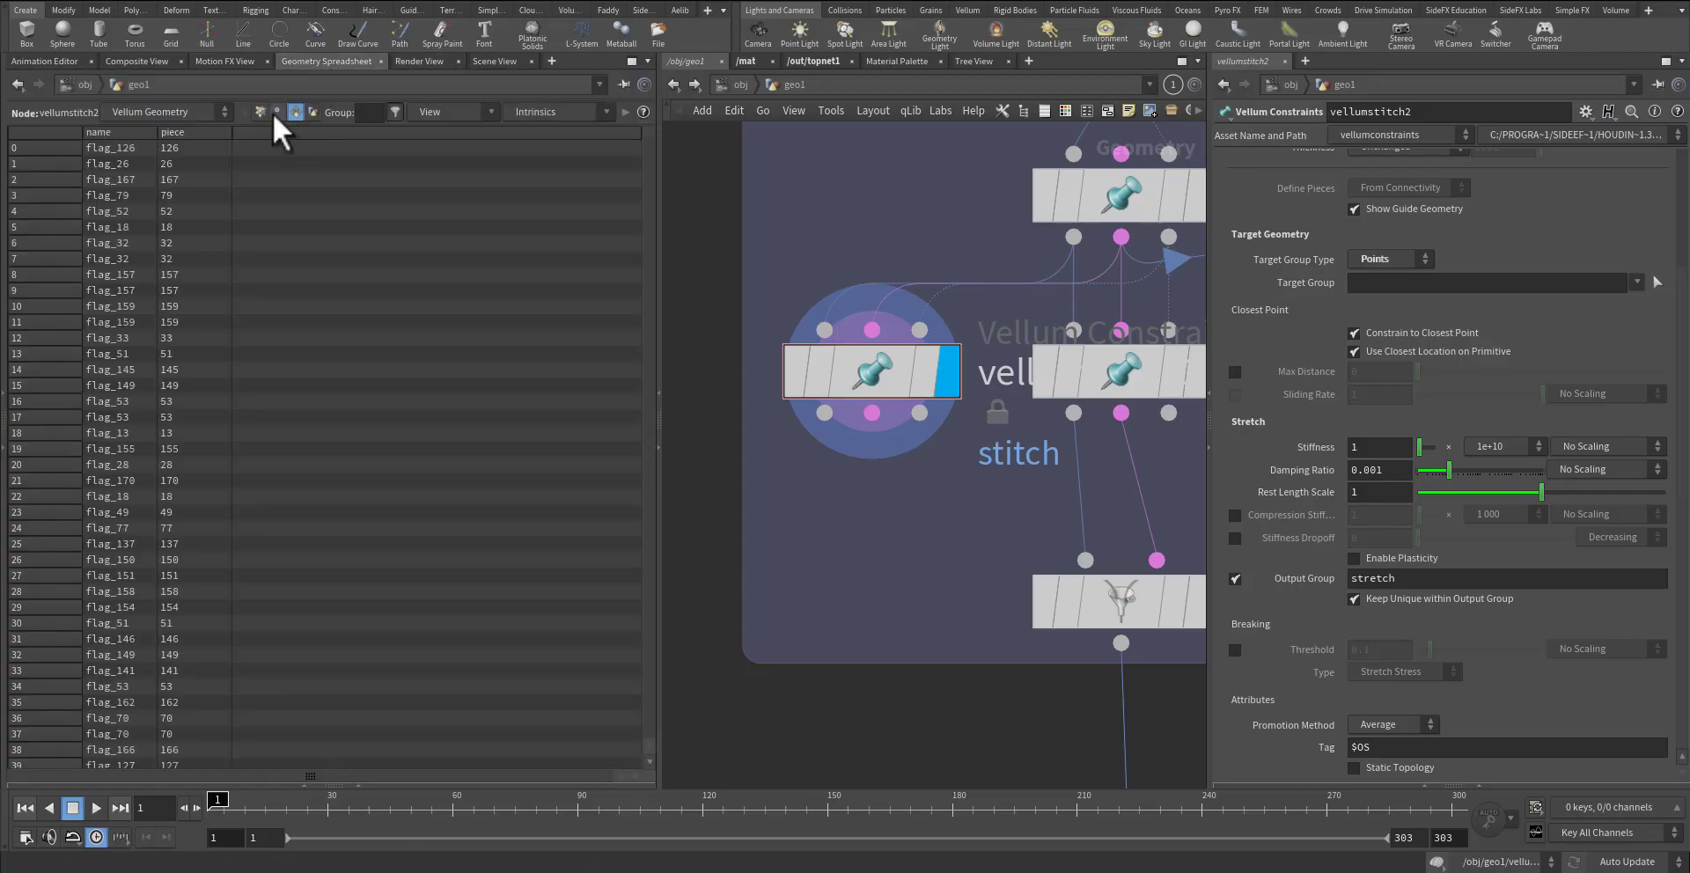
click(259, 113)
- Examine the primitive attributes of vellumstitch2's Constraint Geometry in the spreadsheet
click(187, 112)
click(172, 147)
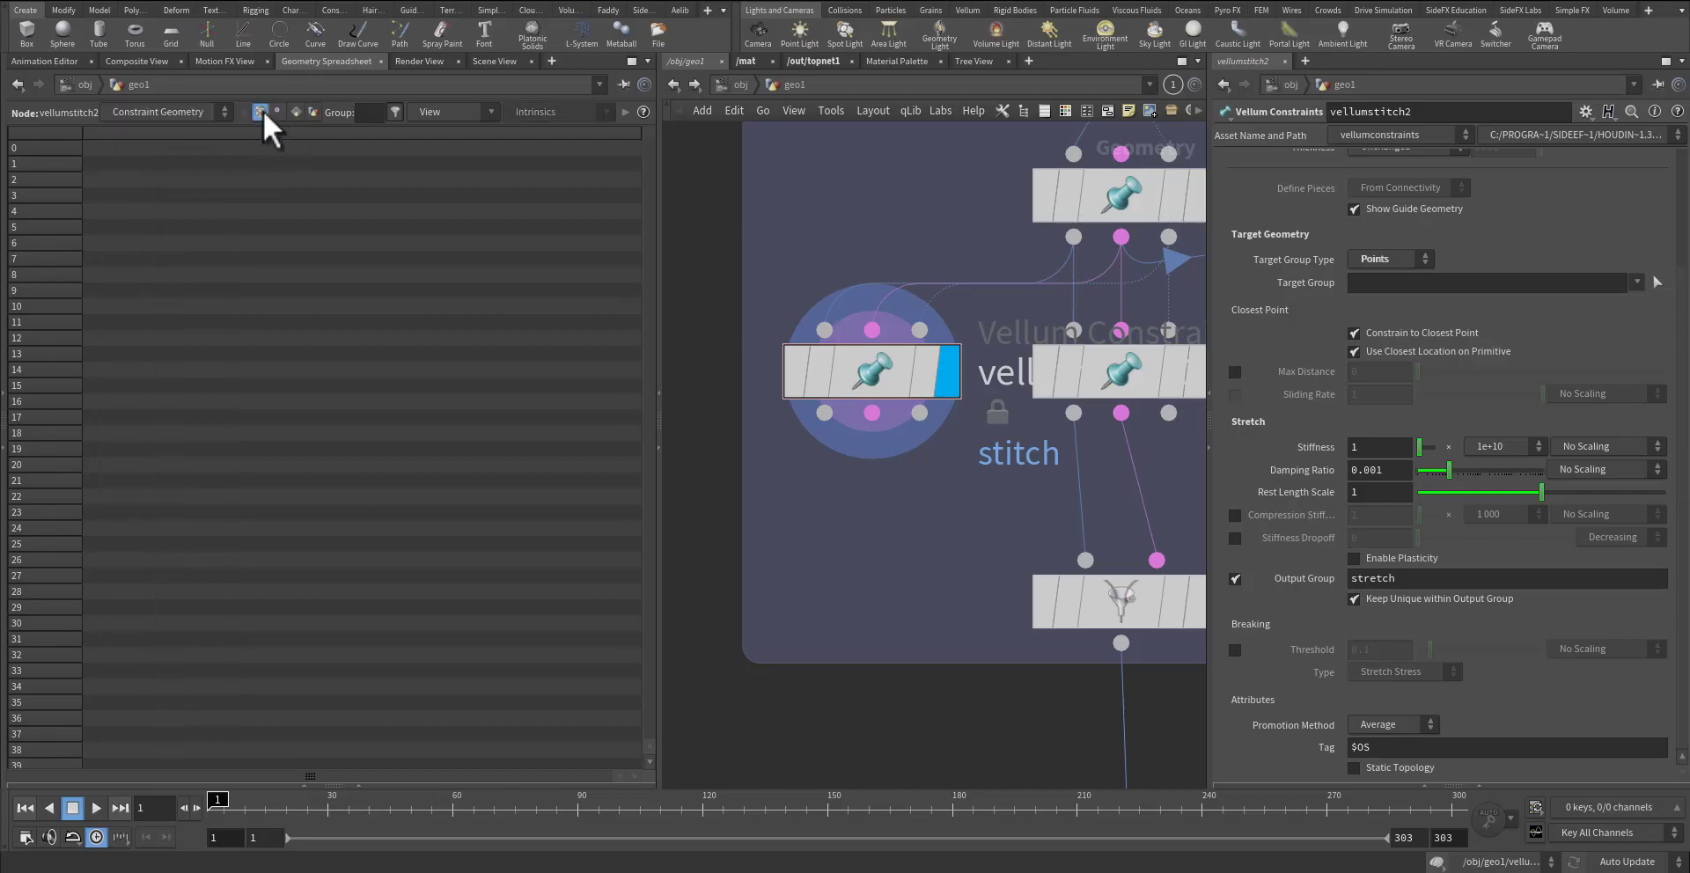
click(295, 112)
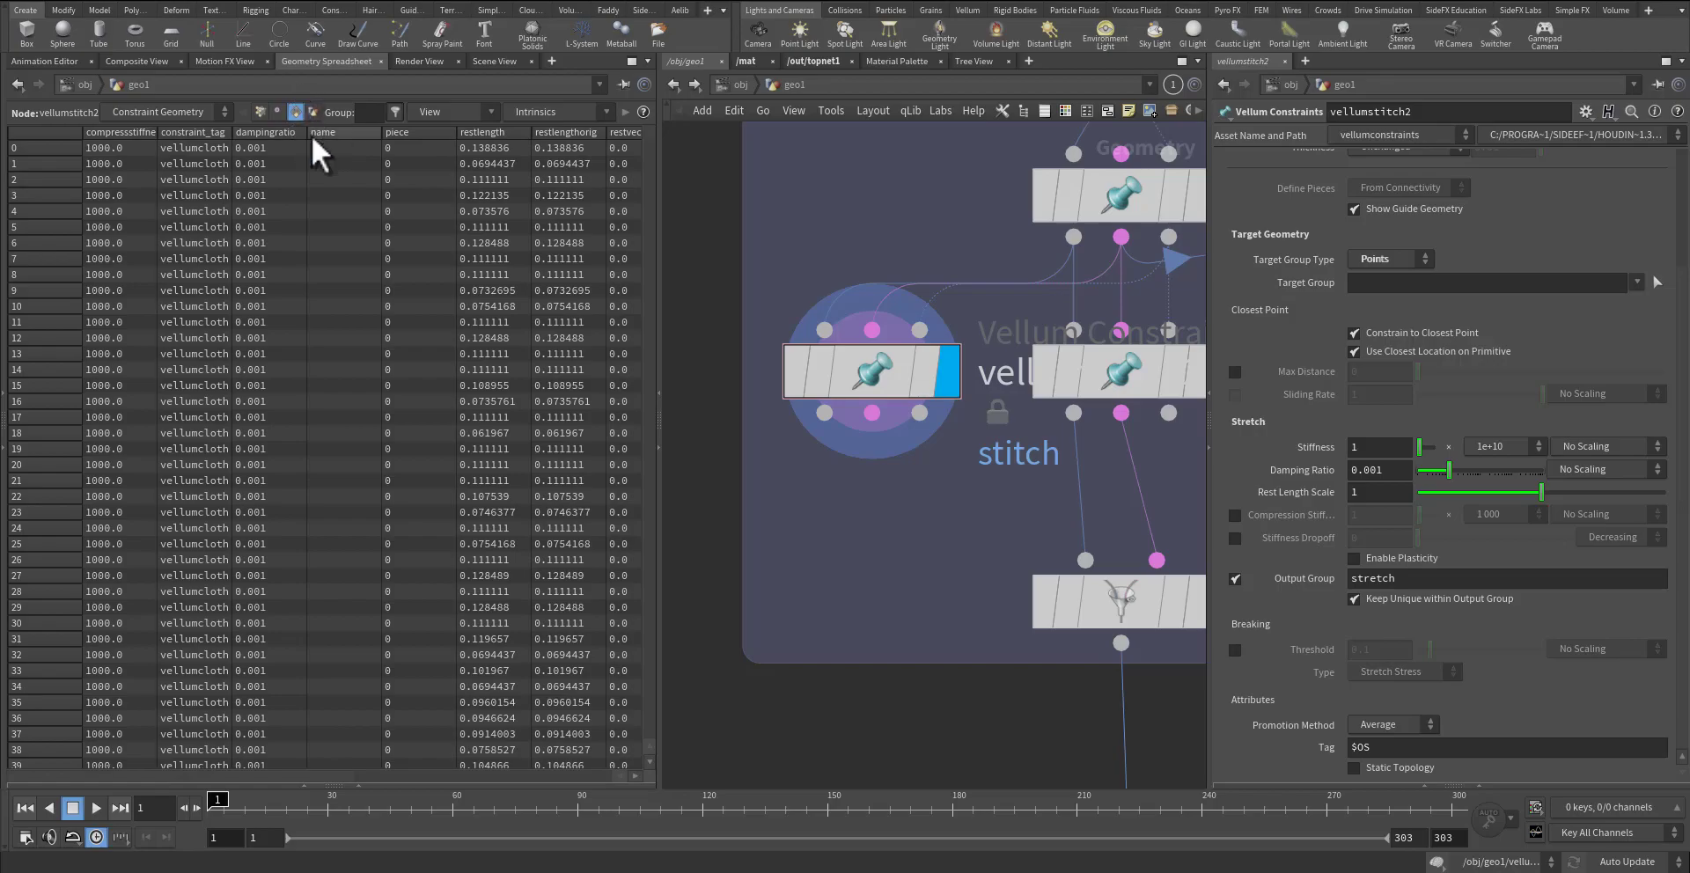
drag(249, 783, 152, 757)
- Select the weld node vellumstitch1 and display it in the scene view, showing the whole flag
click(1115, 385)
mouse_move(953, 517)
middle_down()
mouse_move(787, 516)
mouse_move(963, 535)
middle_up()
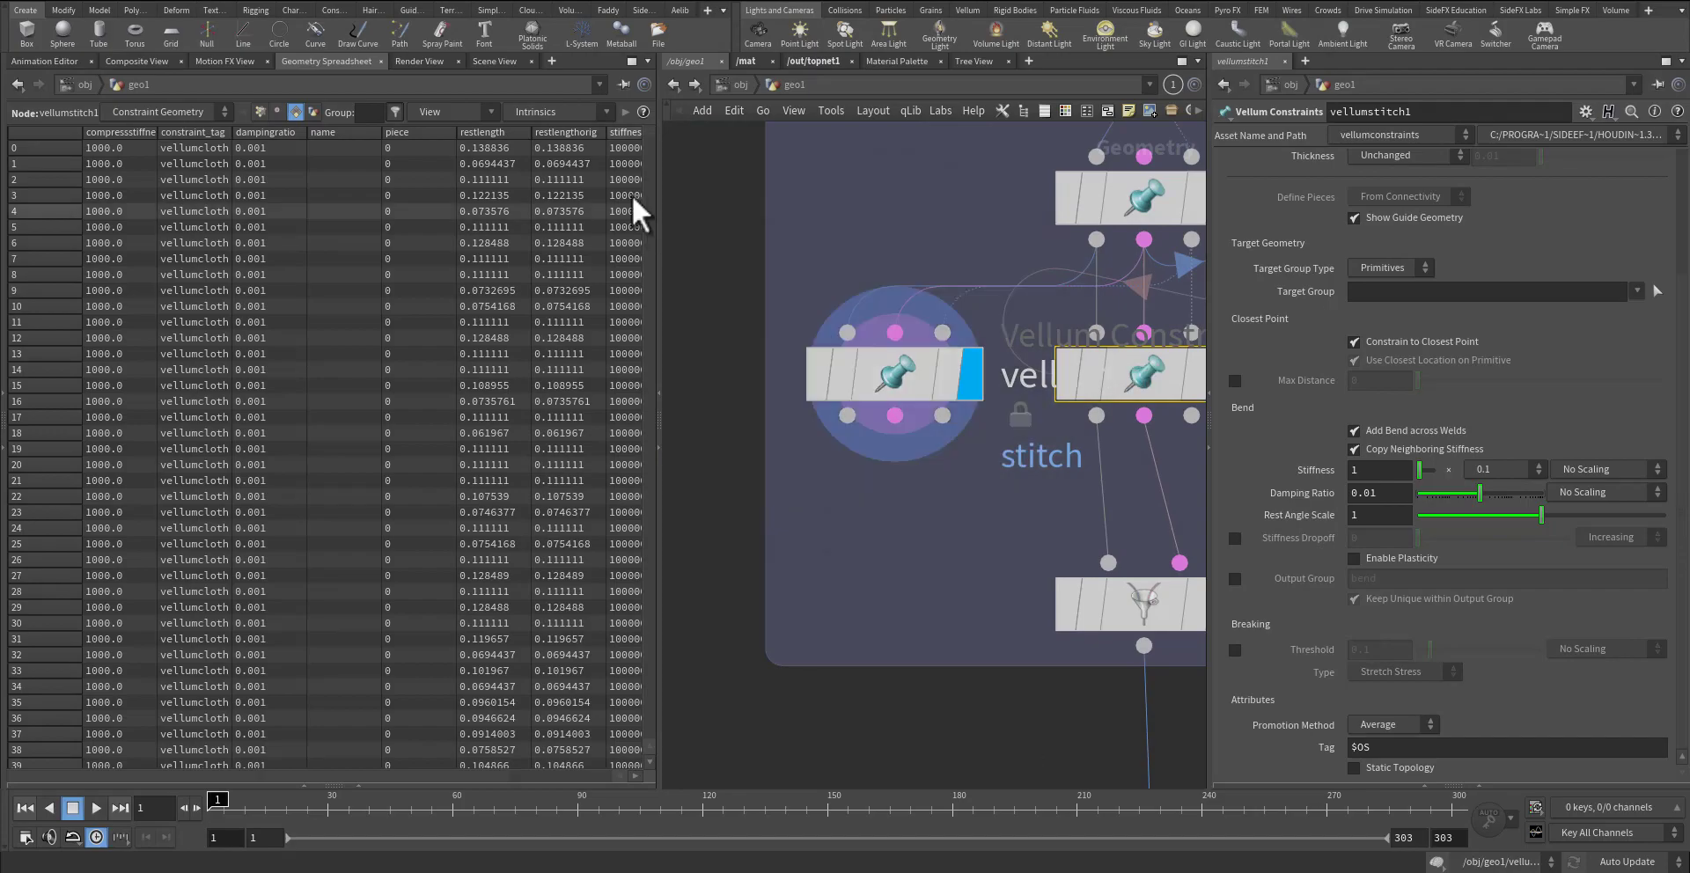
click(495, 61)
middle_drag(905, 593, 694, 509)
click(994, 310)
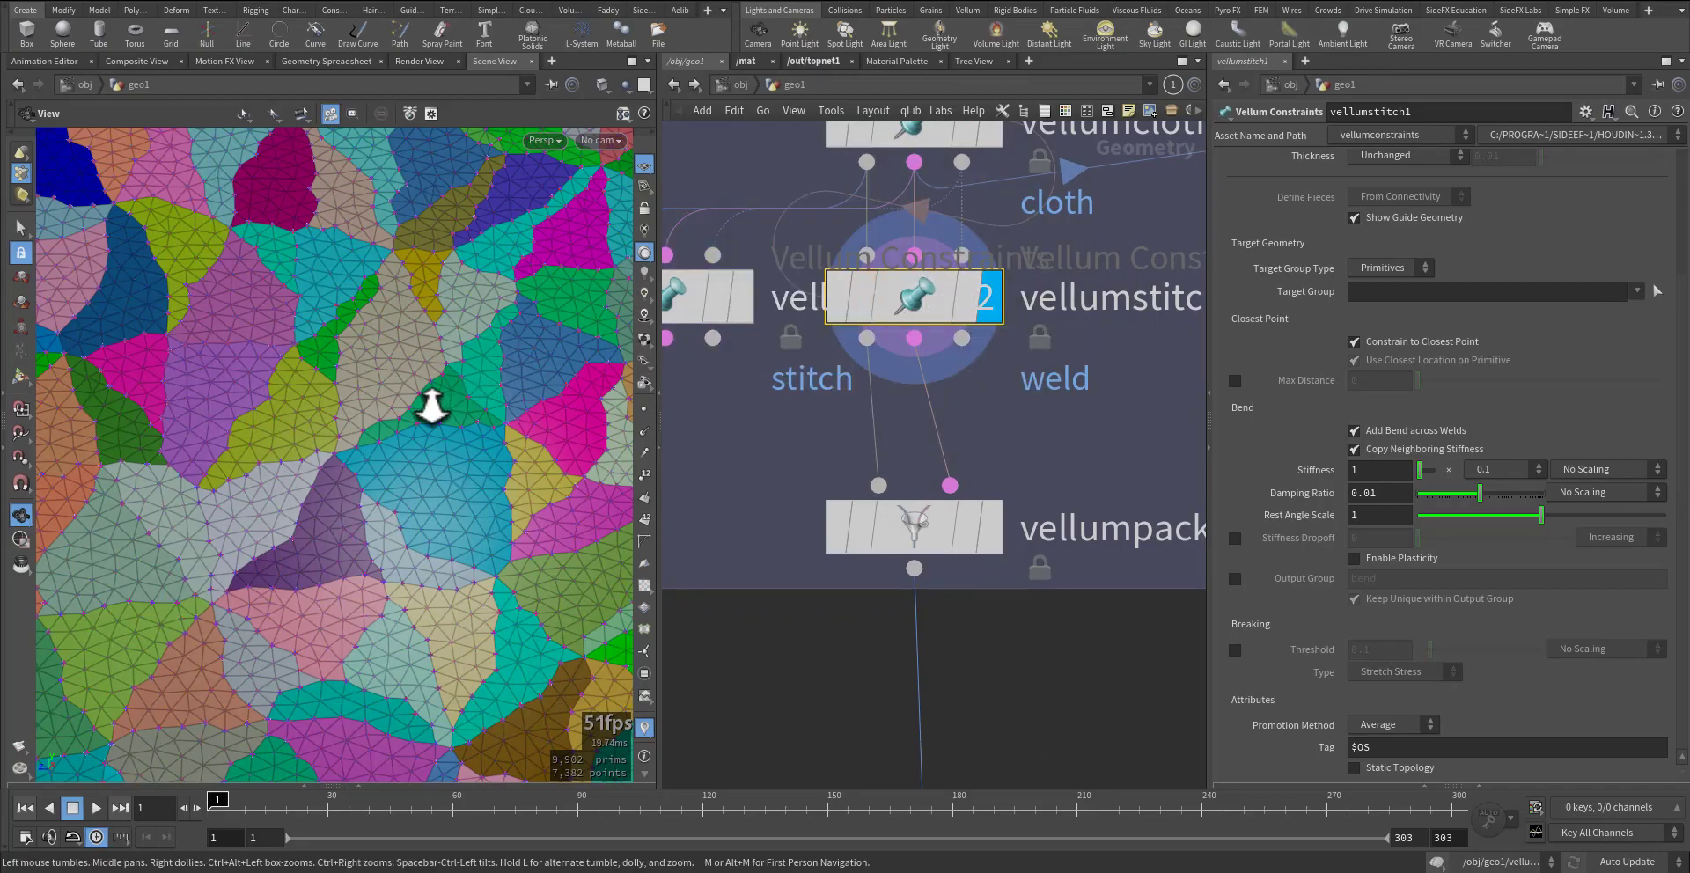
right_drag(445, 402, 280, 457)
drag(279, 456, 351, 483)
- Display vellumpack2 and check its Name parameter and packed output
middle_drag(992, 648, 903, 594)
click(903, 485)
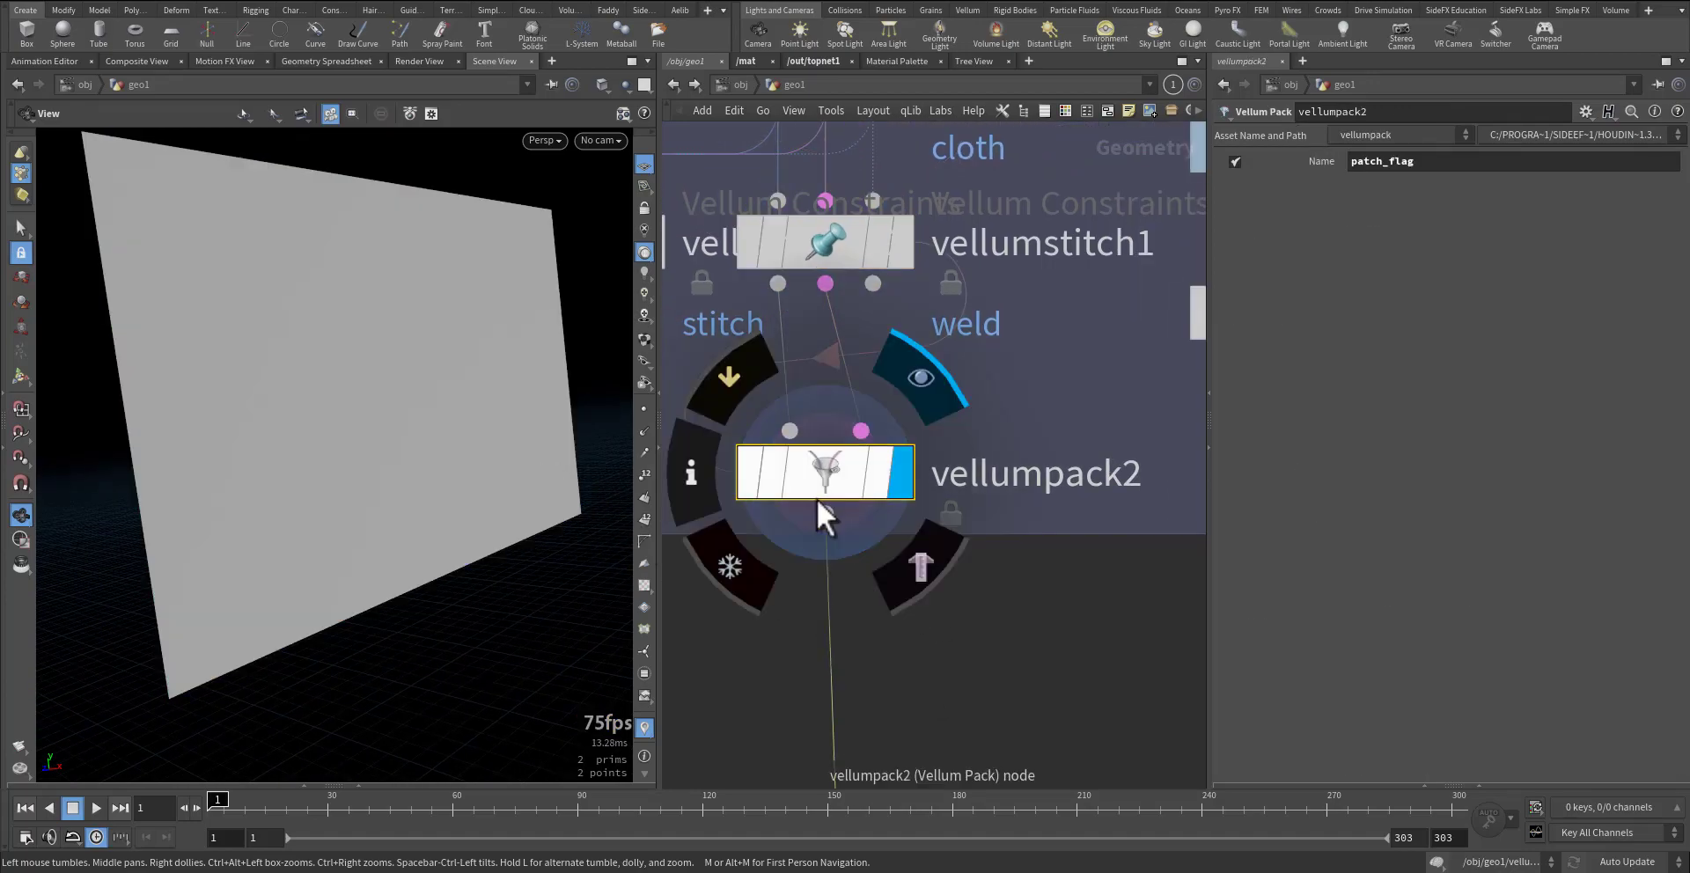
middle_click(831, 518)
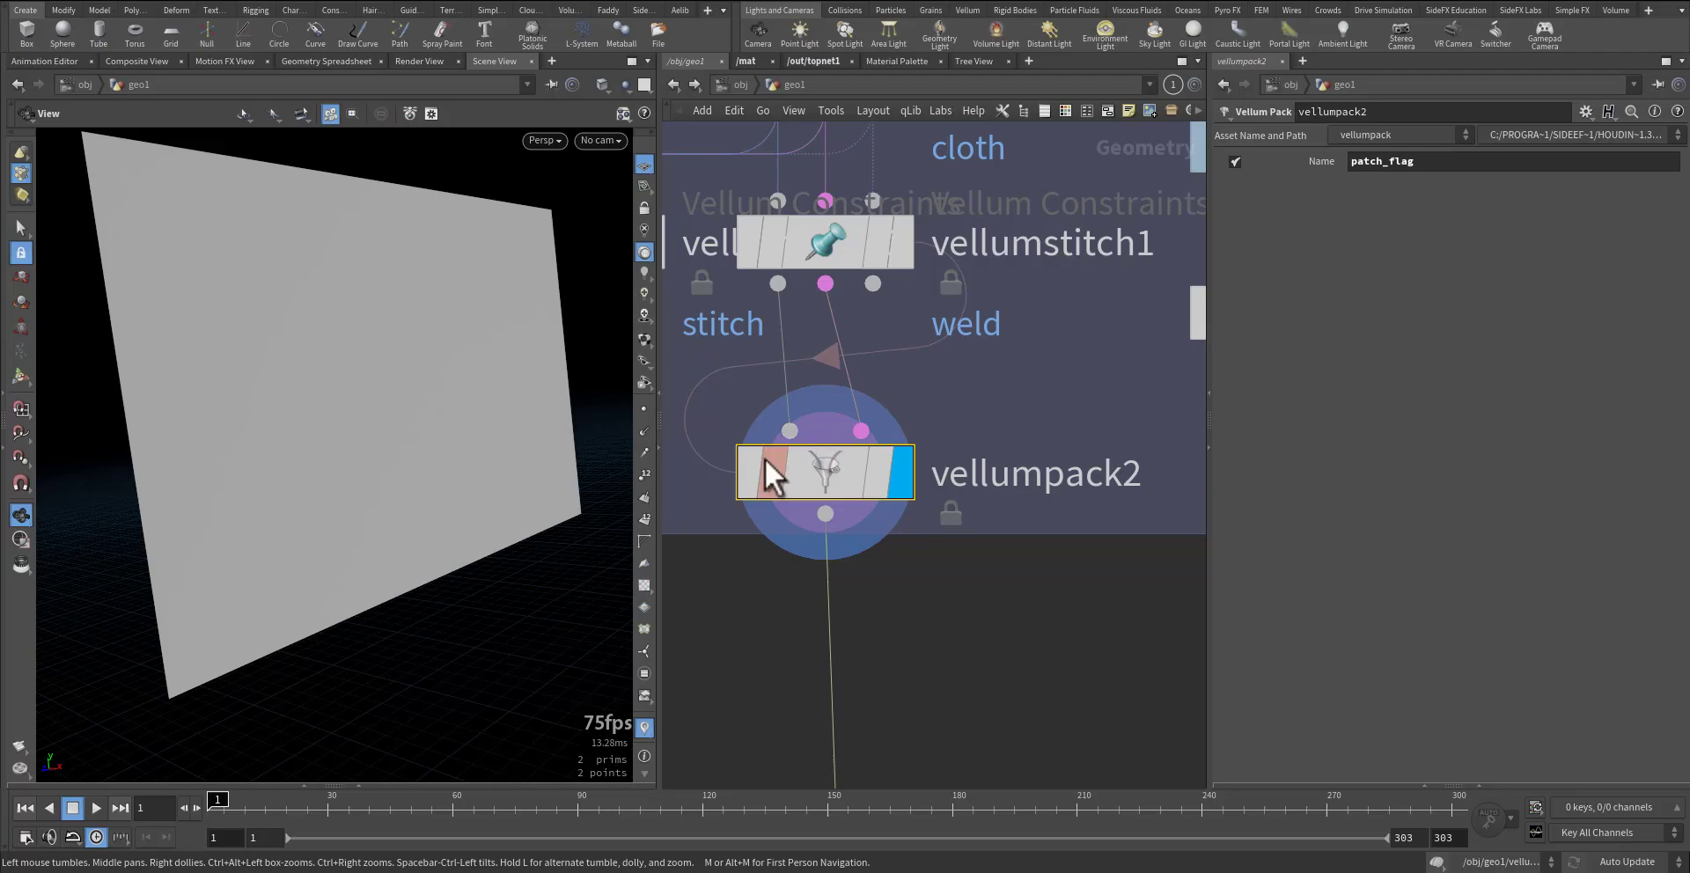
- View the grid2 output in the ball network, and check the sphere1 output and parameters
middle_drag(1019, 602, 889, 588)
scroll(891, 598, down, 6)
middle_drag(938, 733, 707, 576)
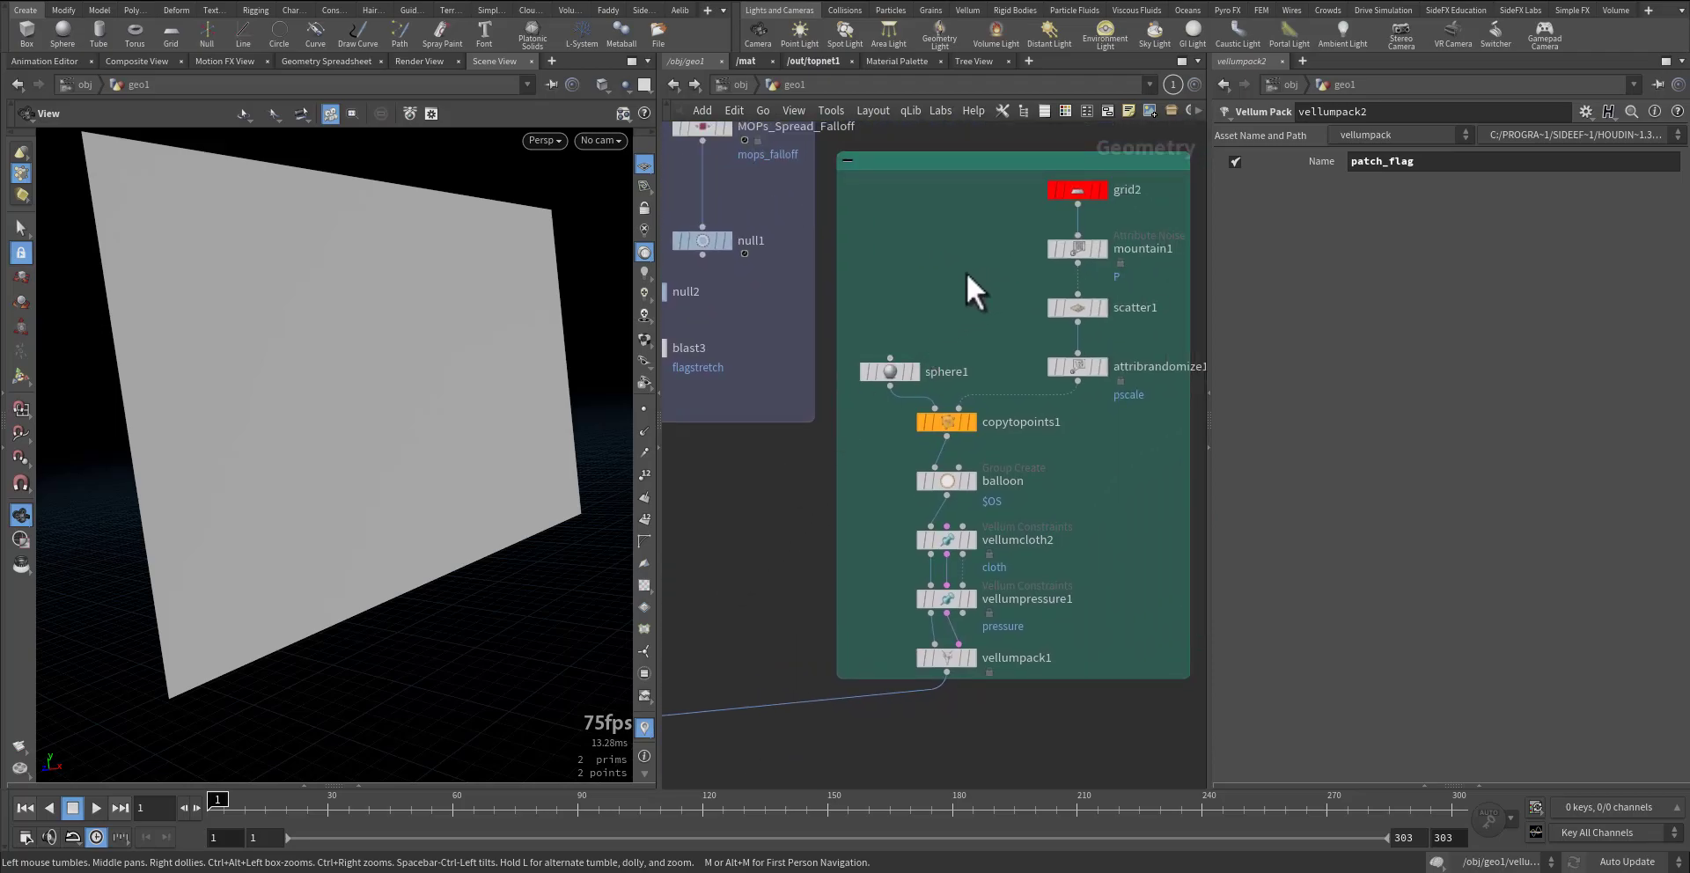
click(1103, 191)
drag(359, 528, 243, 558)
middle_drag(336, 585, 388, 583)
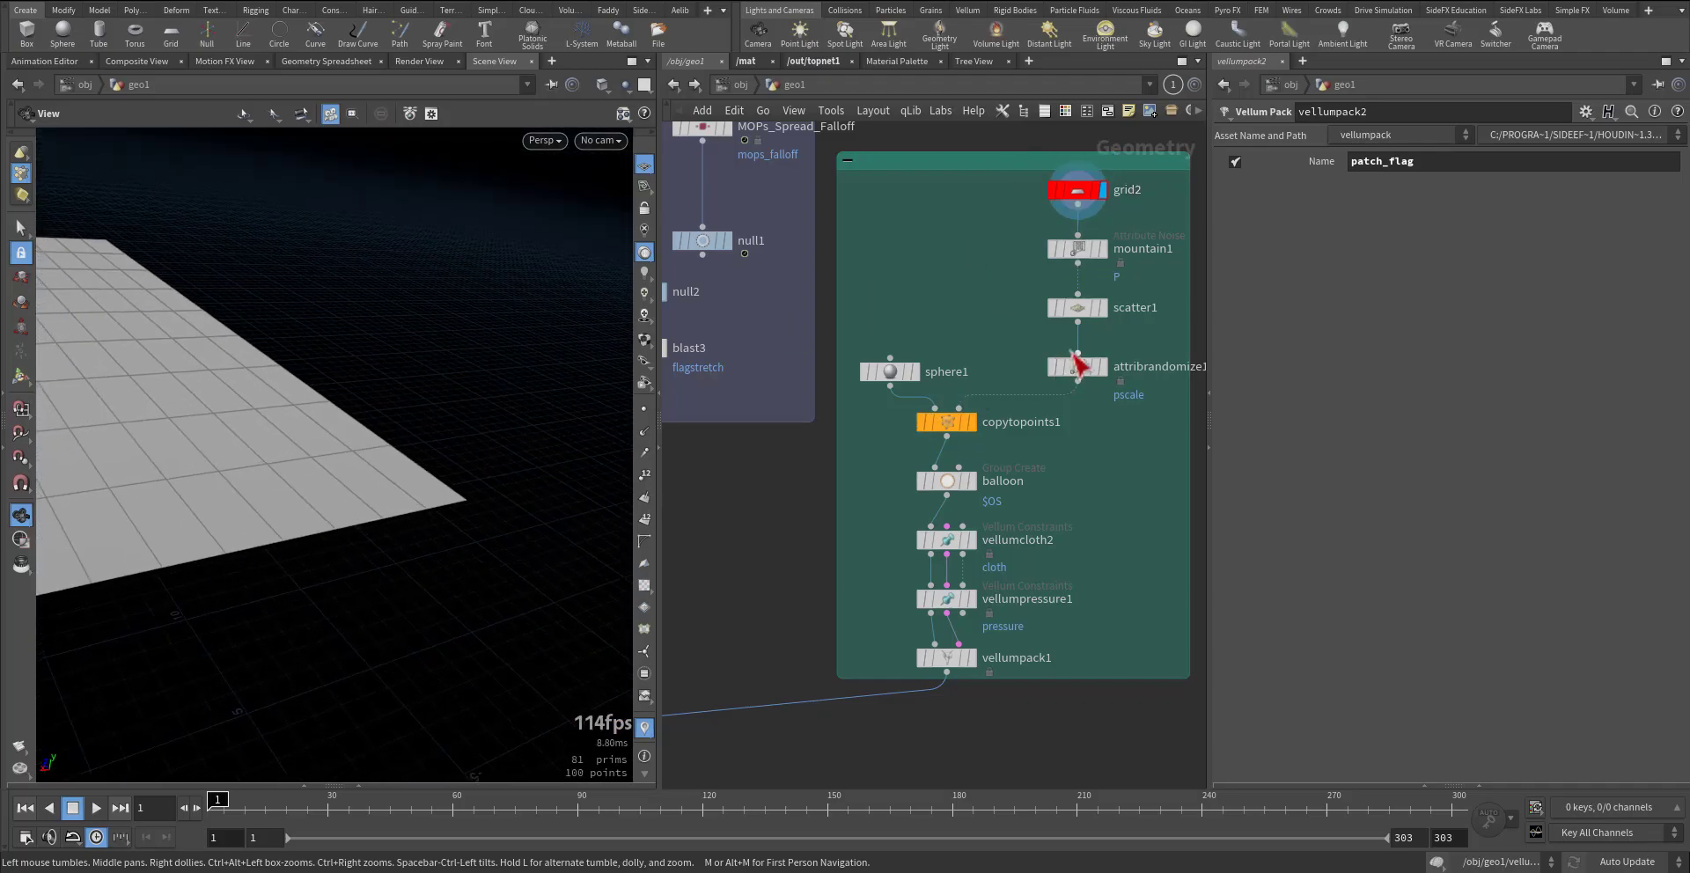
click(915, 371)
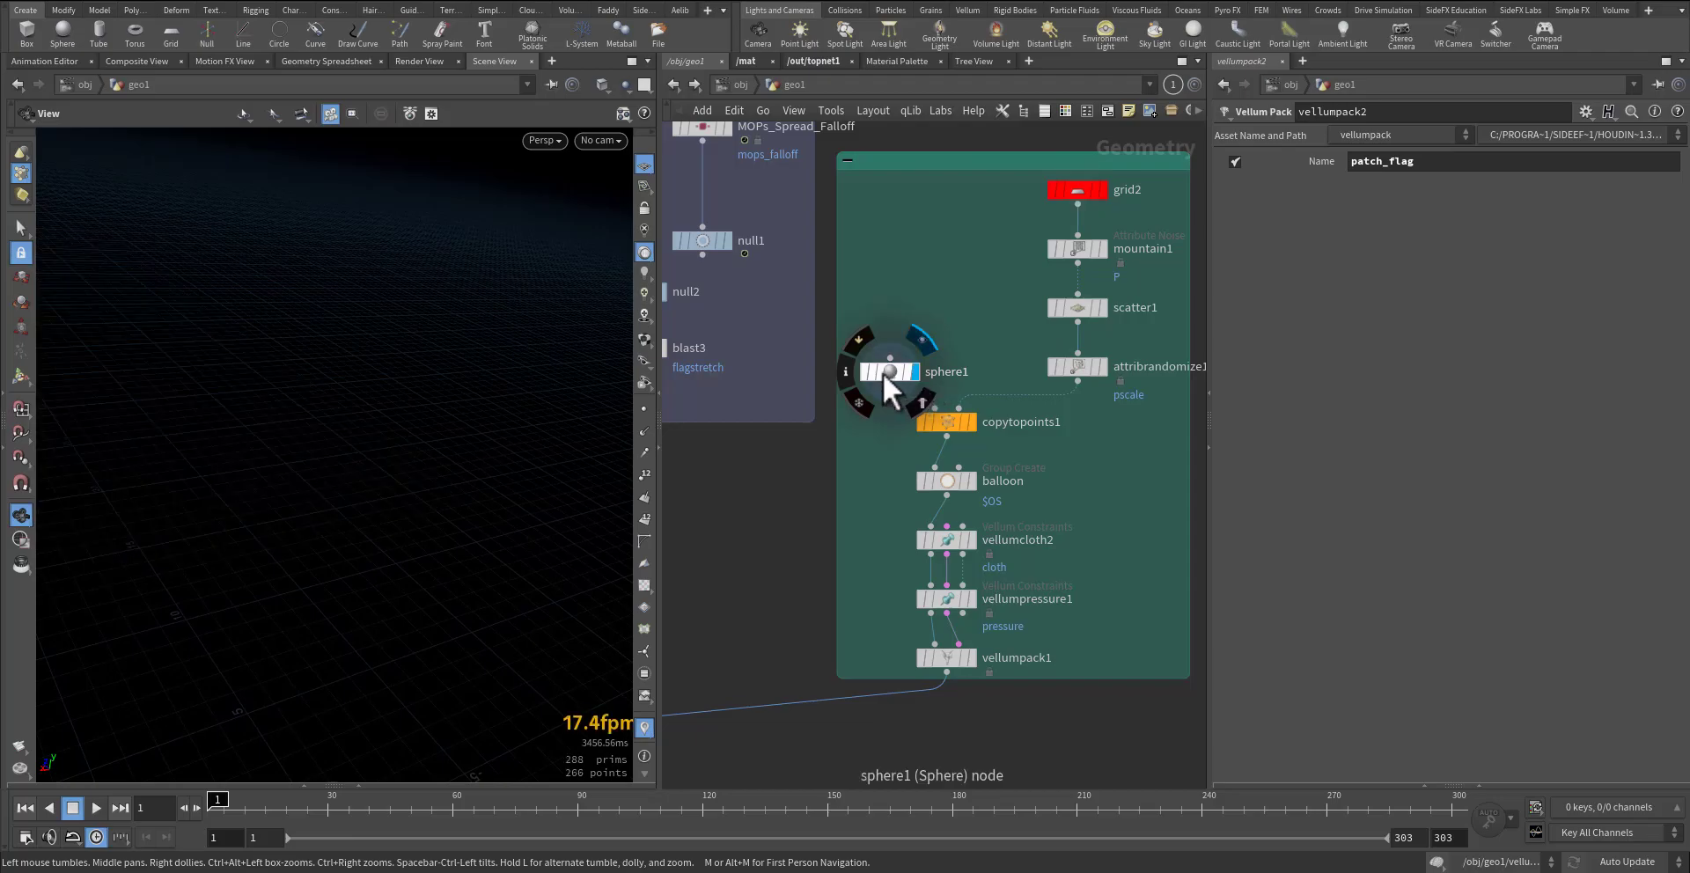
click(885, 373)
- Display mountain1 and inspect the noise-deformed grid in the scene
click(1104, 250)
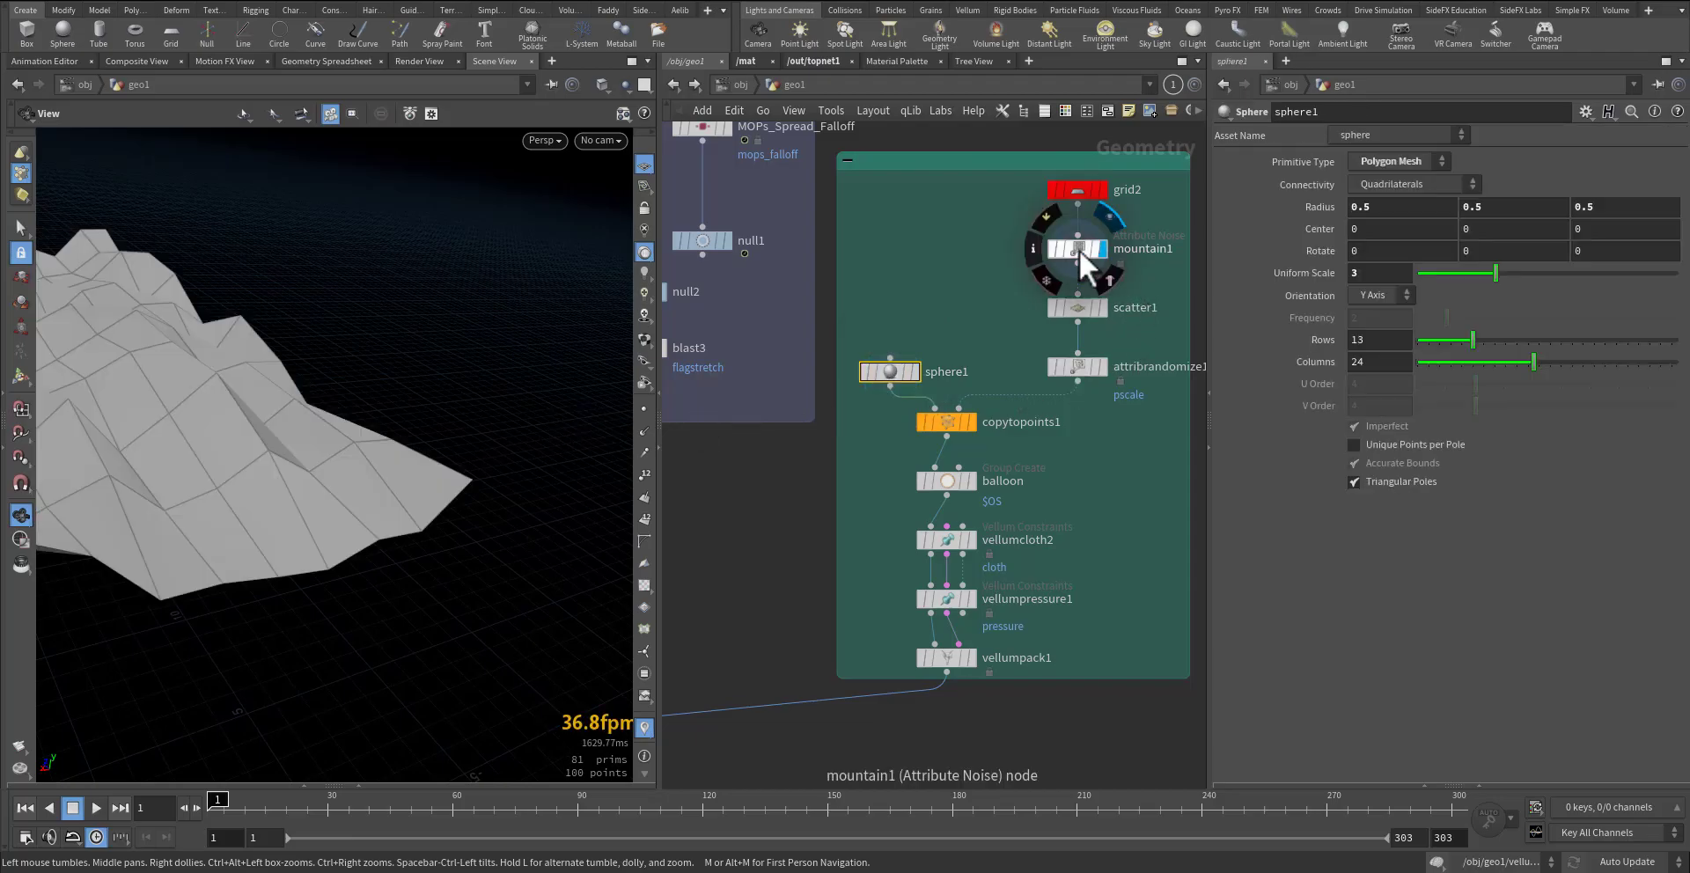
click(1078, 250)
drag(286, 461, 227, 476)
middle_drag(231, 475, 441, 453)
- Inspect the points and parameters of scatter1 and the pscale settings of attribrandomize1
click(1102, 310)
click(1074, 310)
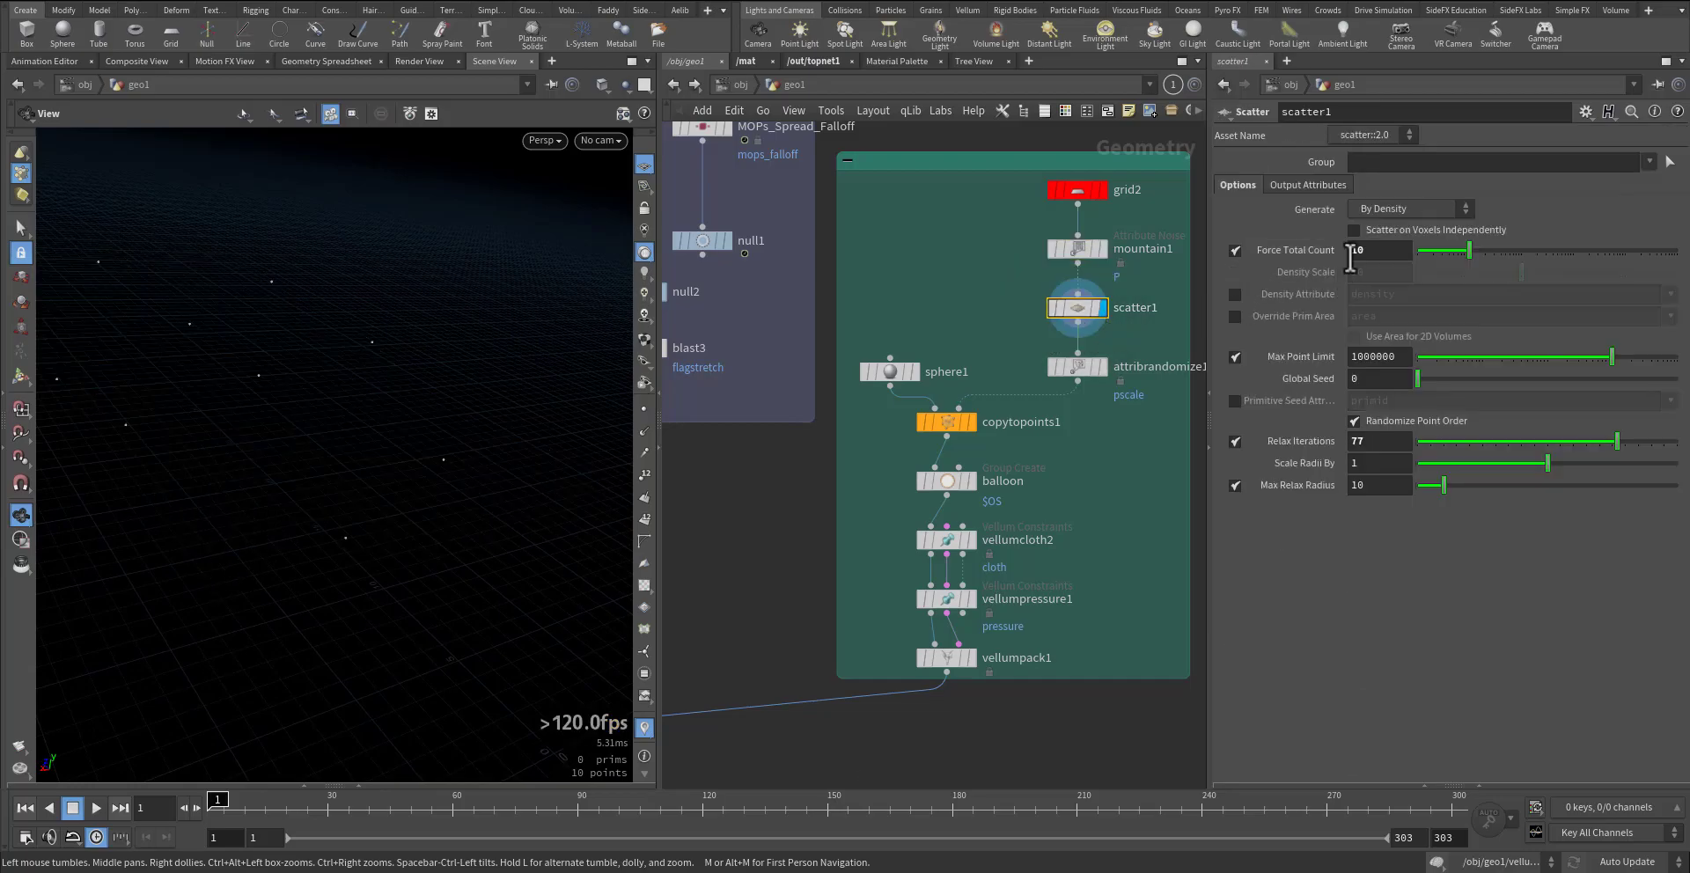
click(1105, 368)
click(1086, 367)
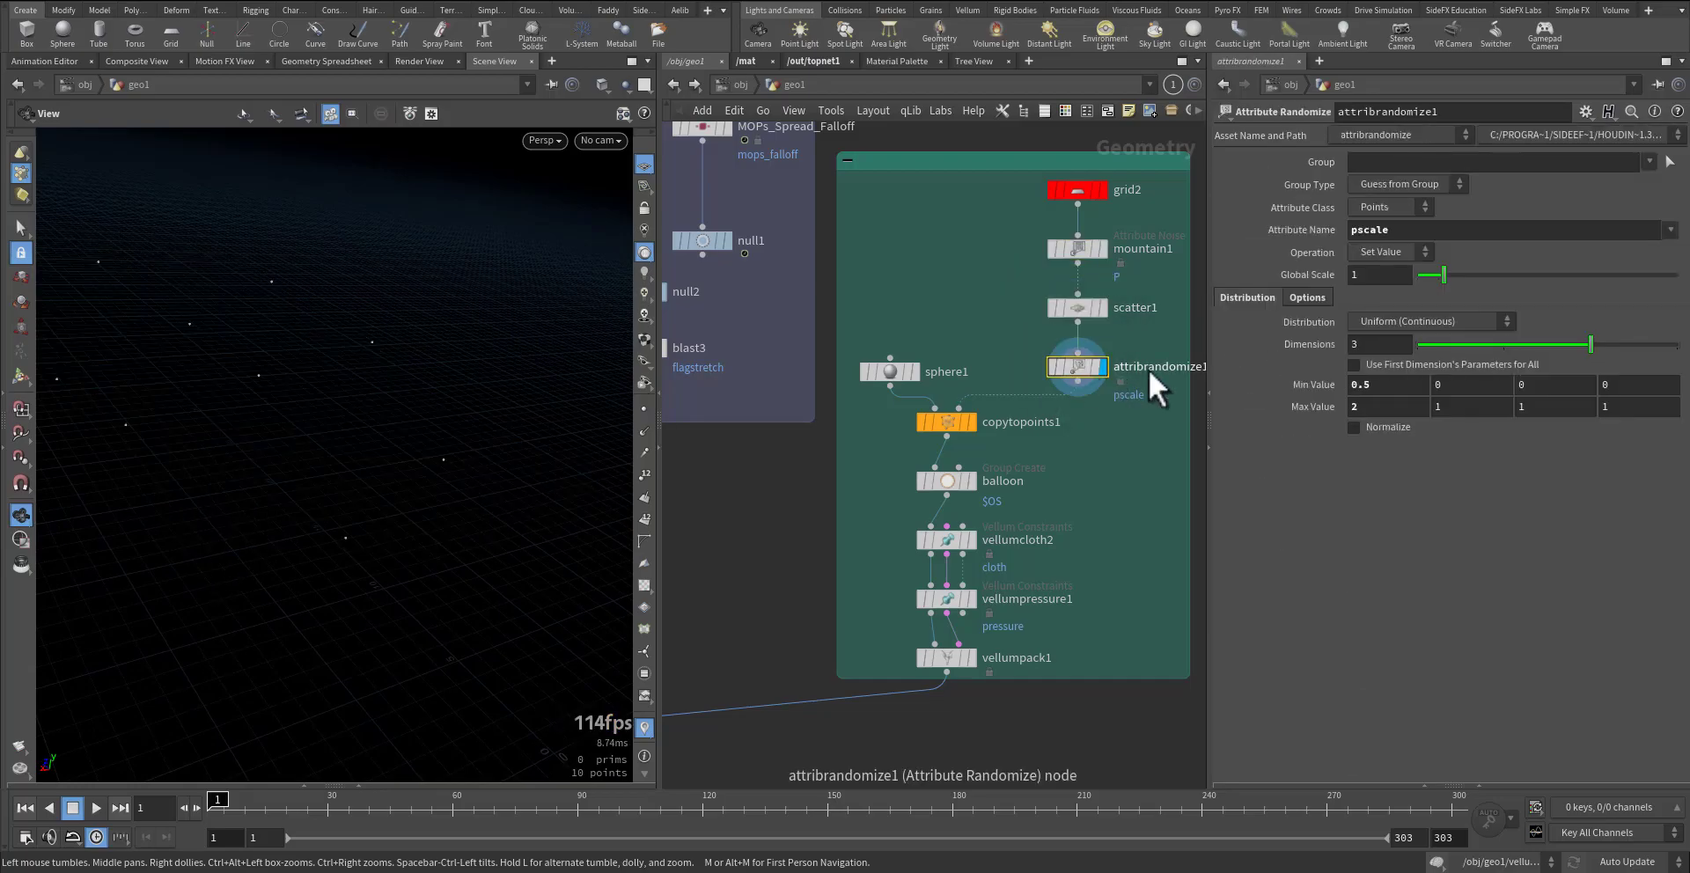
- View the spheres produced by copytopoints1 and check the group settings of the balloon node
click(971, 425)
click(948, 421)
mouse_move(356, 448)
mouse_down()
mouse_move(405, 450)
mouse_move(342, 447)
mouse_up()
middle_drag(340, 445, 385, 427)
right_drag(384, 427, 304, 433)
click(972, 486)
click(953, 483)
drag(886, 464, 1084, 530)
right_drag(359, 473, 419, 445)
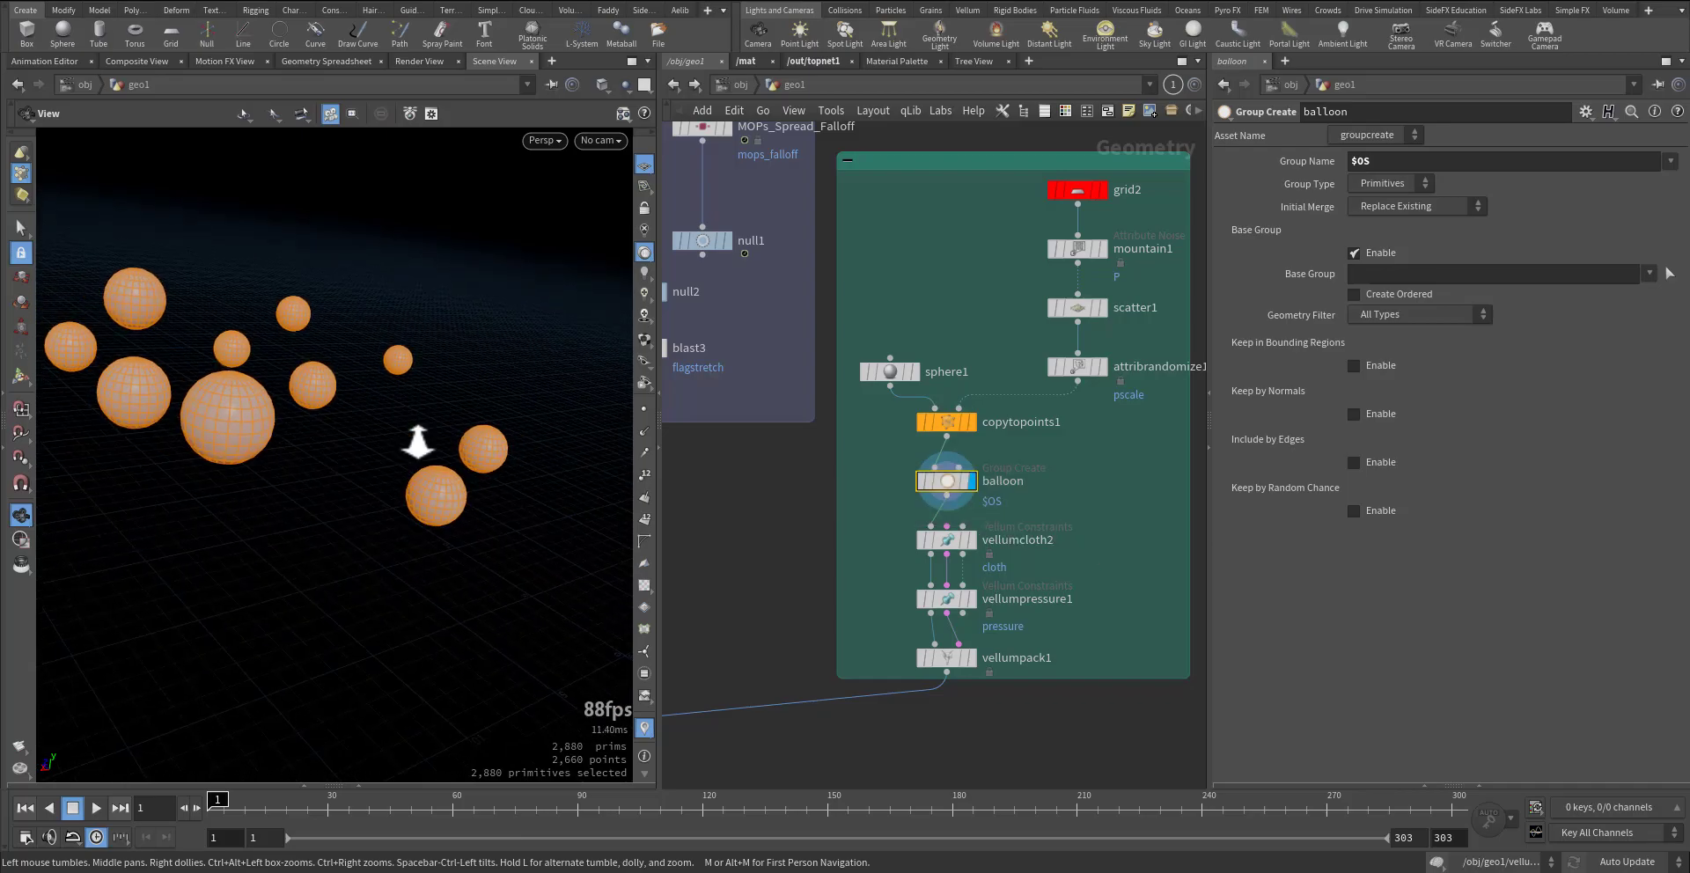
- Check the stretch and bend settings of vellumcloth2 and the stretch settings of vellumpressure1
click(971, 540)
click(947, 541)
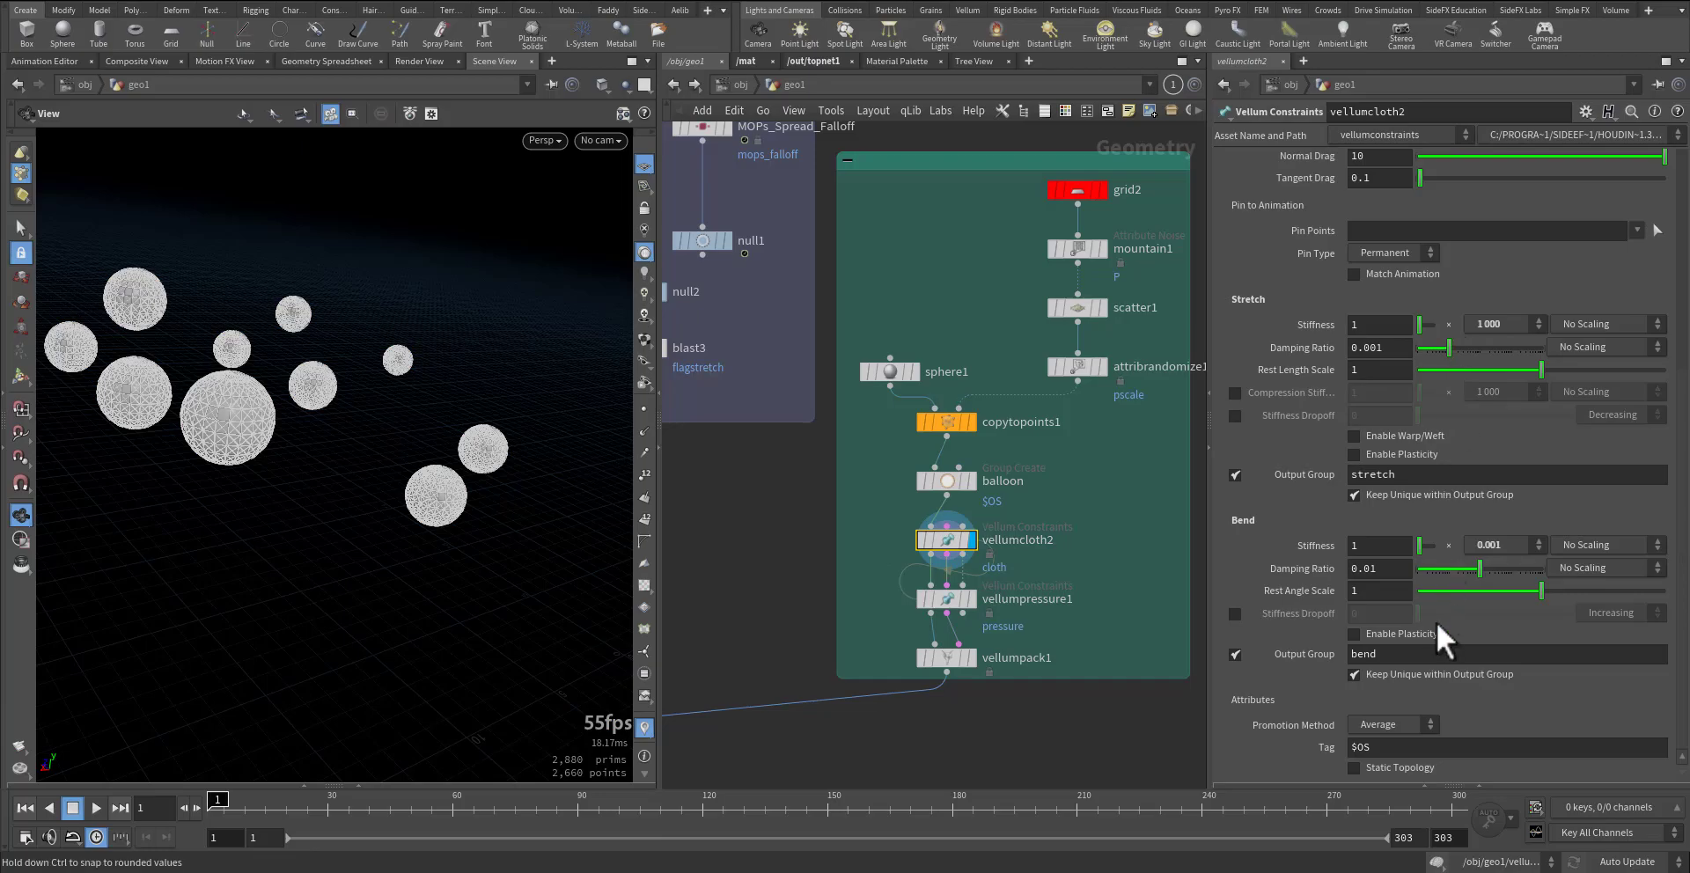
scroll(836, 466, up, 10)
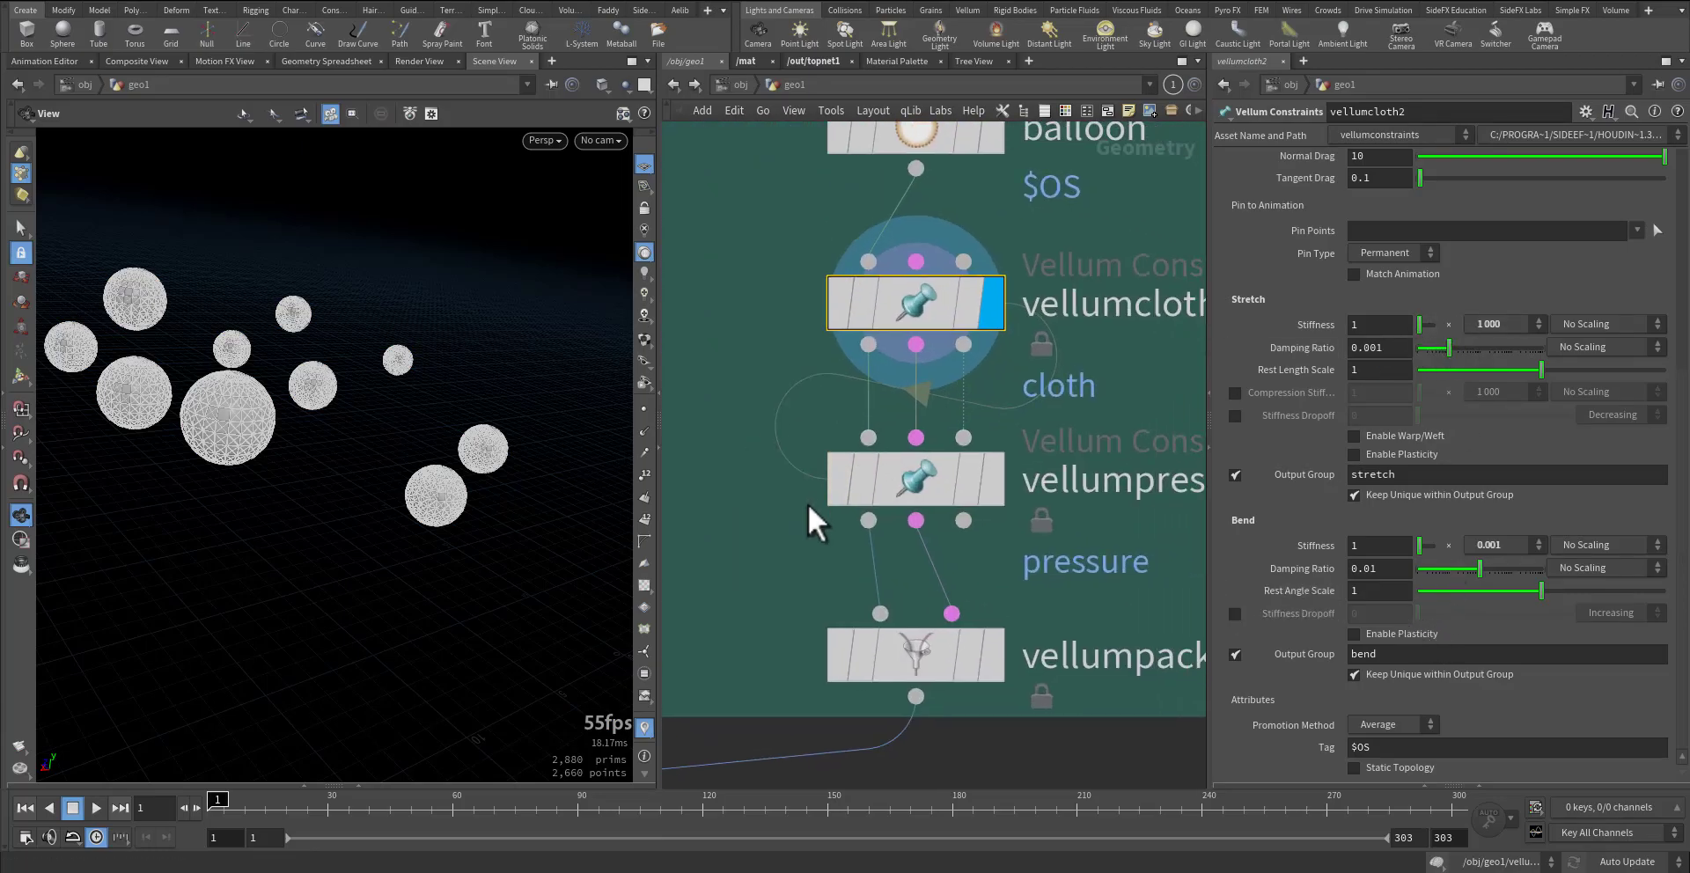
click(894, 488)
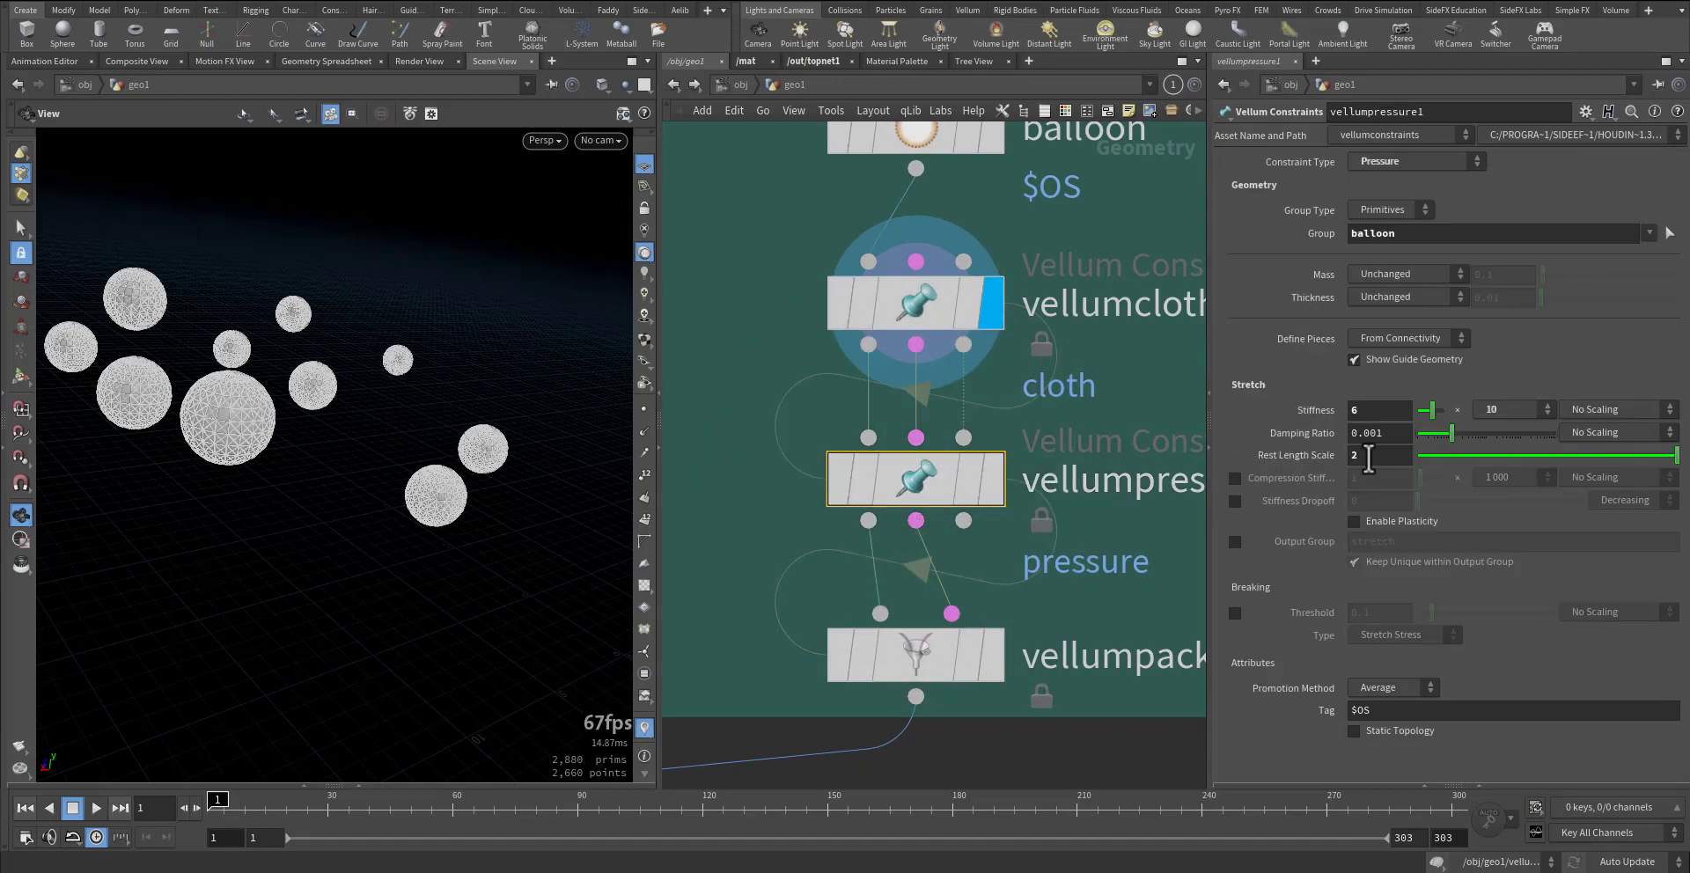
drag(1395, 411, 1322, 417)
middle_drag(760, 569, 753, 437)
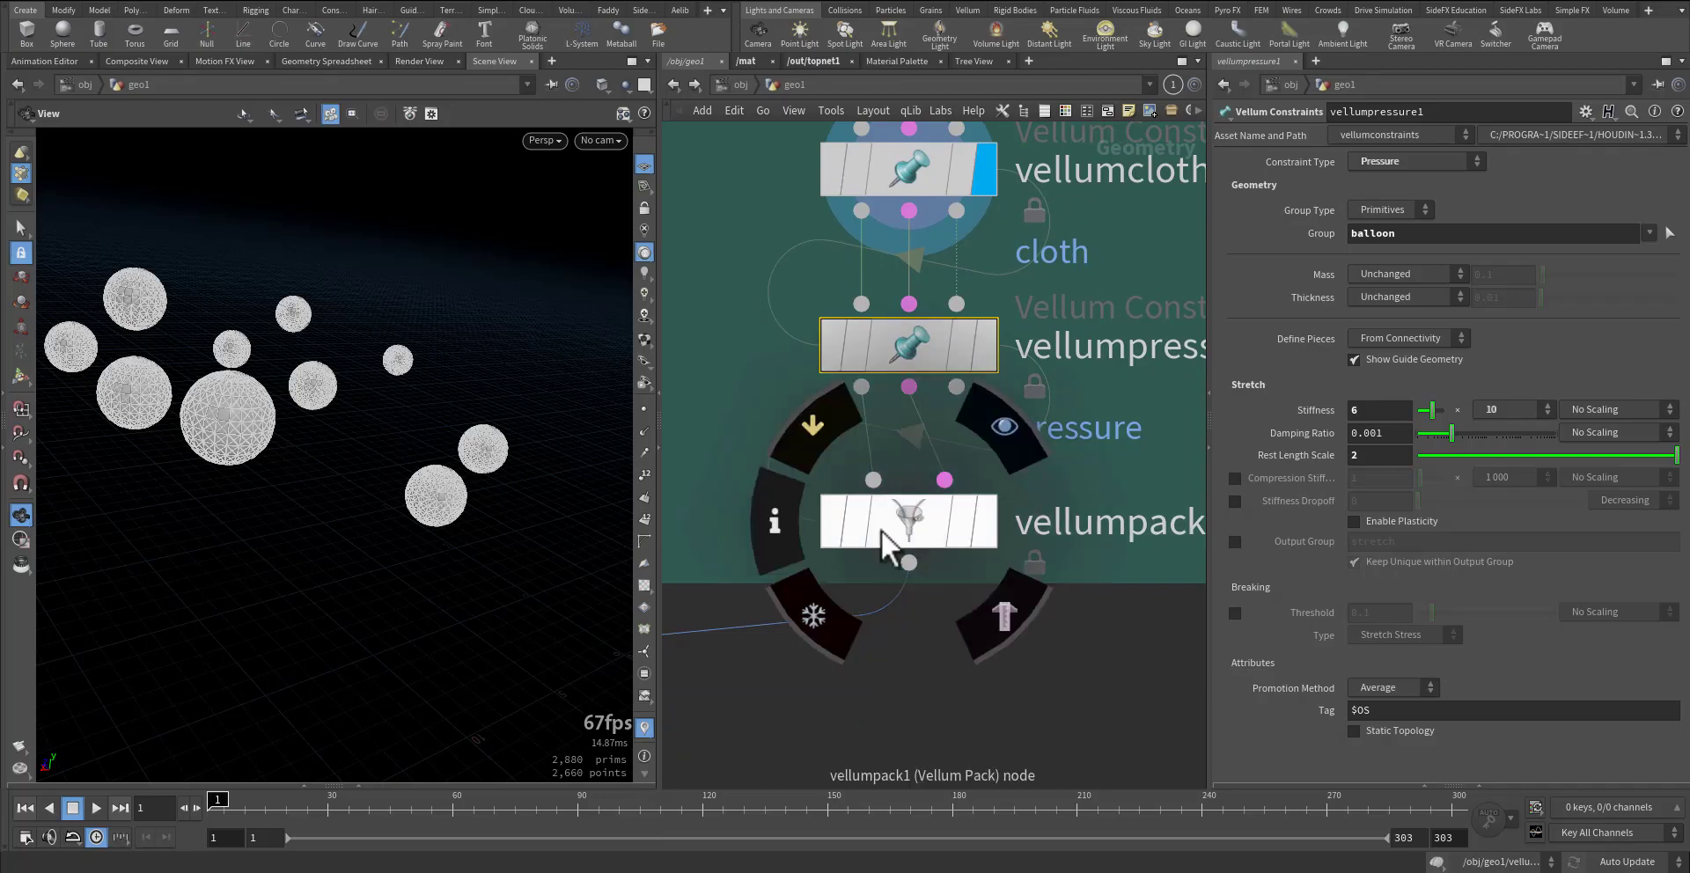
- Display merge1 and view the packed flag and balls together in the scene
scroll(726, 505, down, 4)
middle_drag(726, 505, 907, 500)
scroll(905, 500, down, 4)
middle_drag(691, 500, 979, 329)
scroll(969, 396, up, 1)
scroll(969, 398, up, 5)
click(924, 427)
click(879, 426)
right_drag(486, 450, 189, 519)
drag(381, 484, 440, 441)
middle_drag(728, 329, 791, 595)
scroll(791, 595, down, 6)
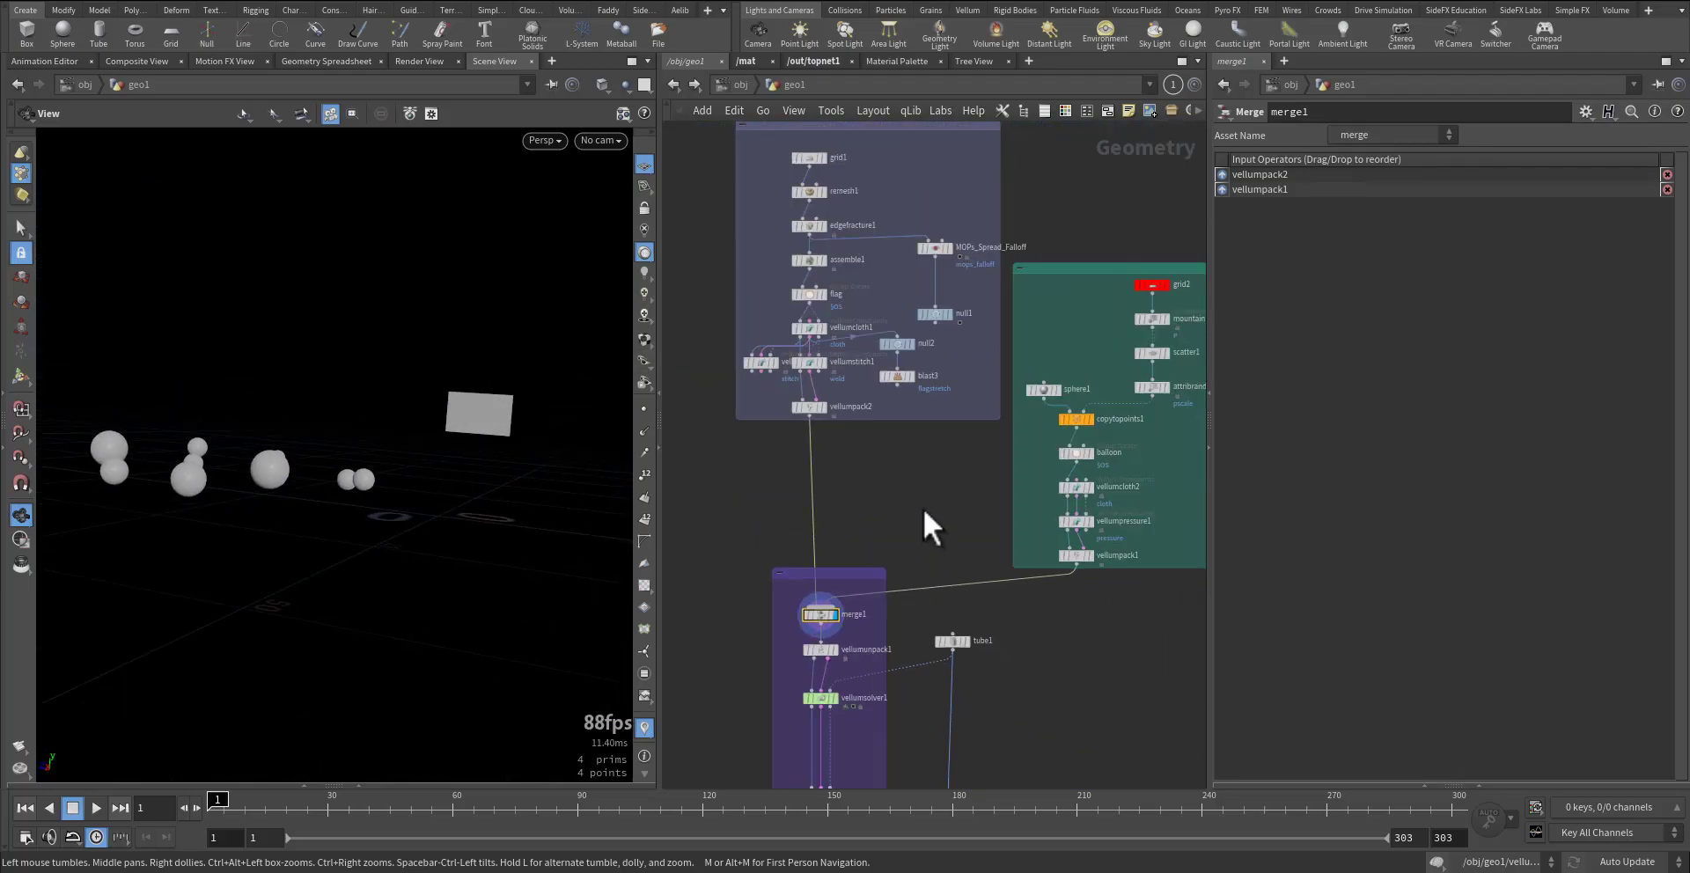
middle_drag(923, 509, 912, 624)
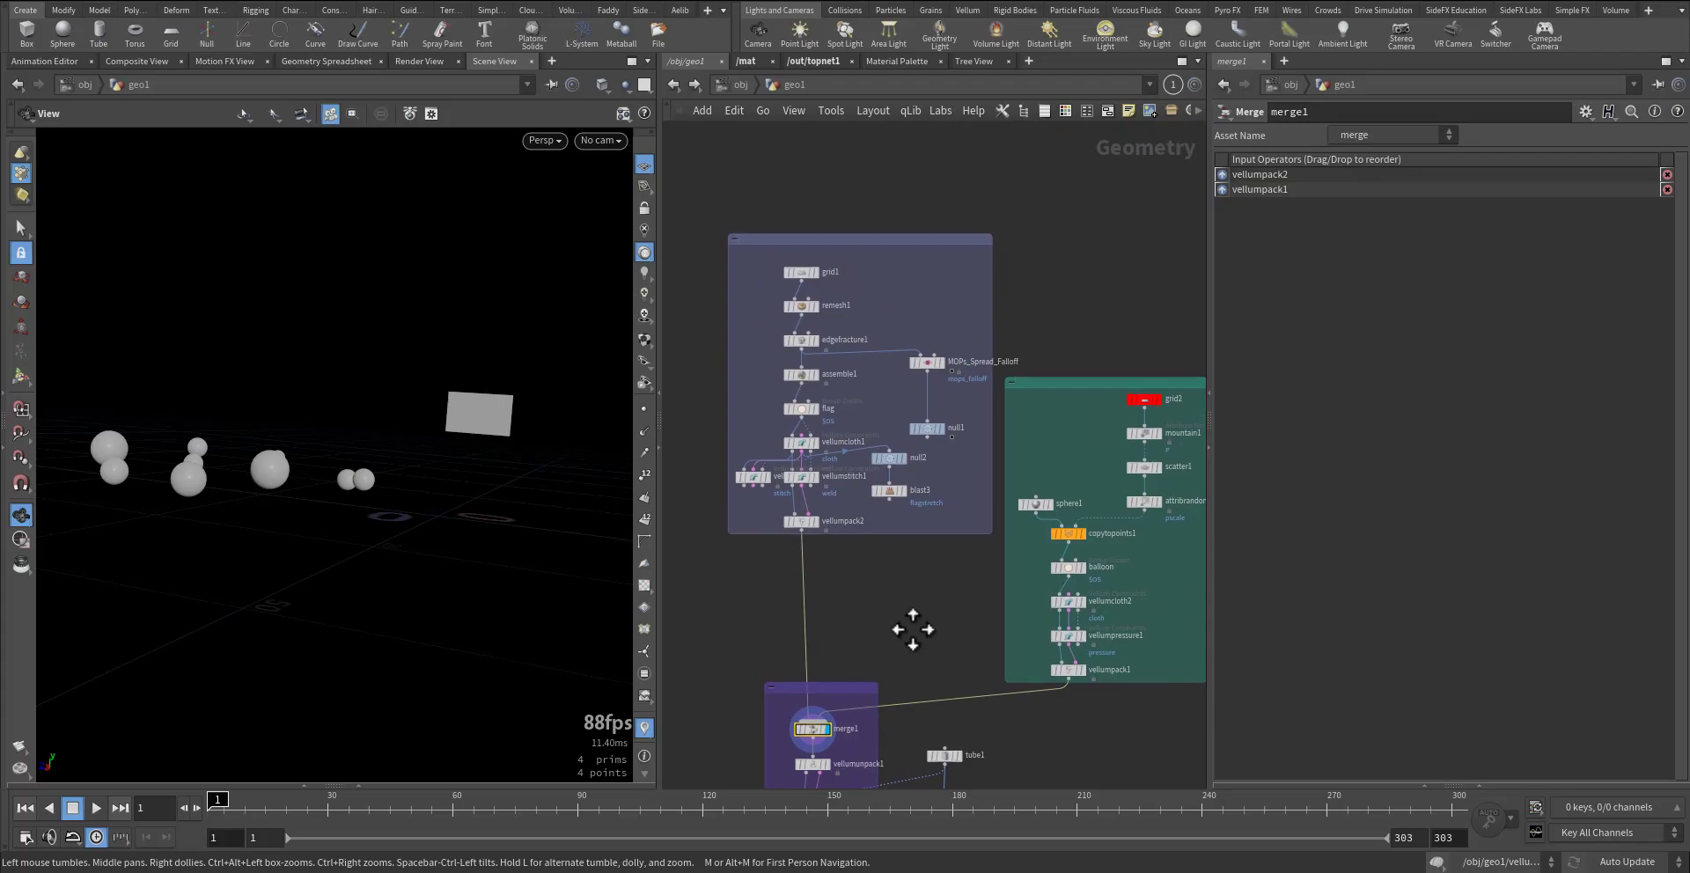
- Display vellumcloth1 and check its Pin Points selection on the flag
scroll(767, 432, up, 3)
drag(880, 452, 880, 455)
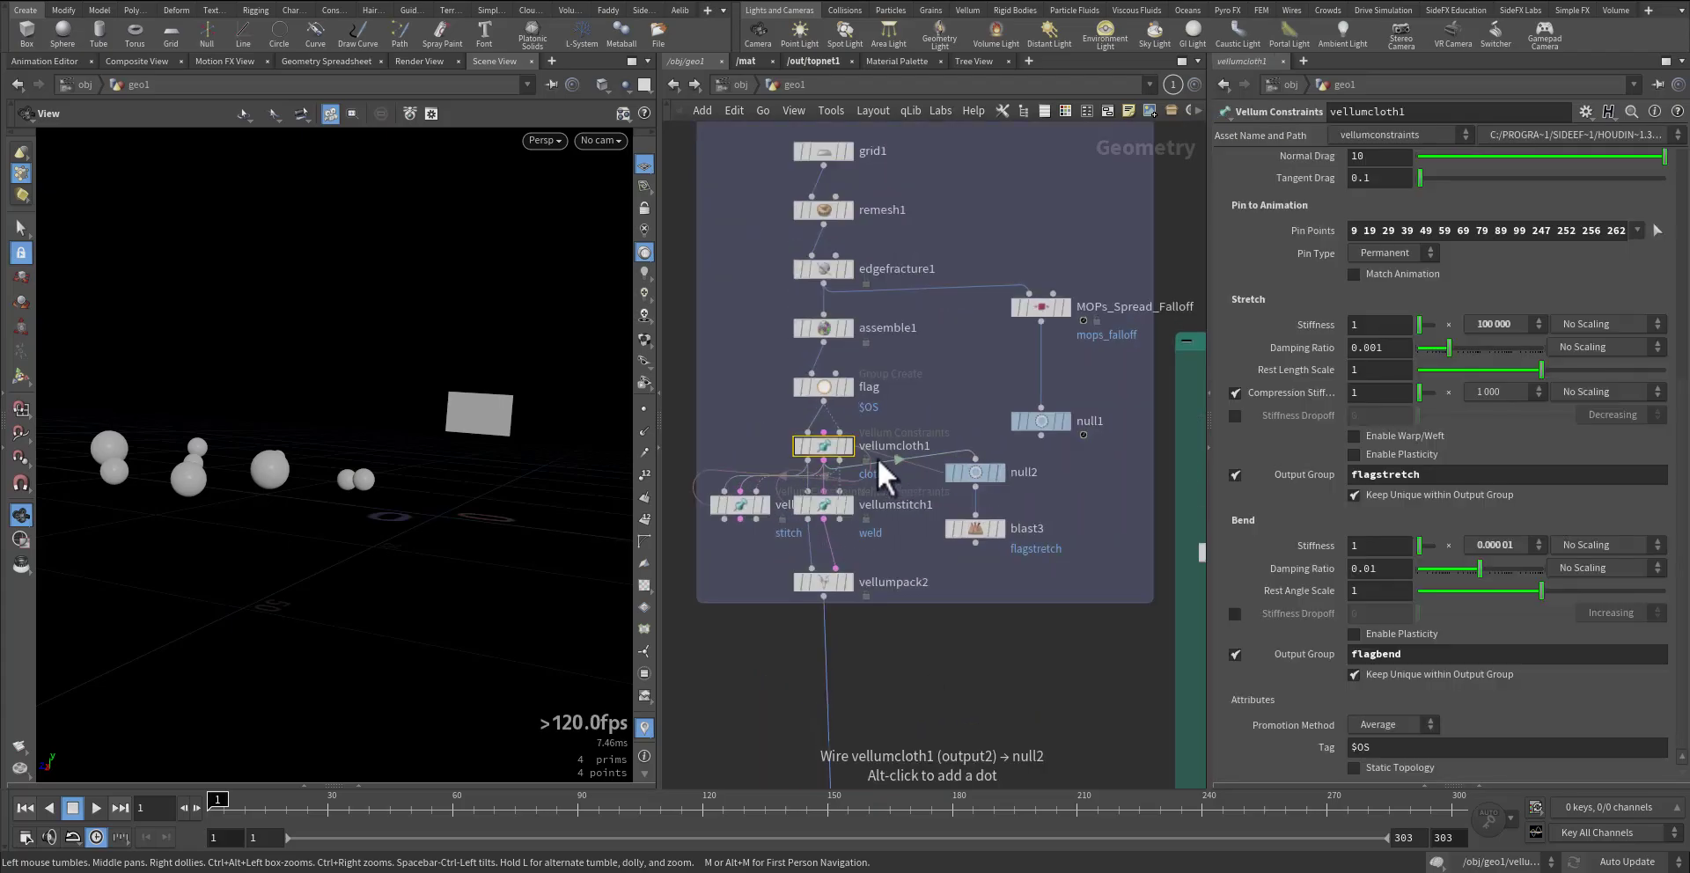
click(846, 447)
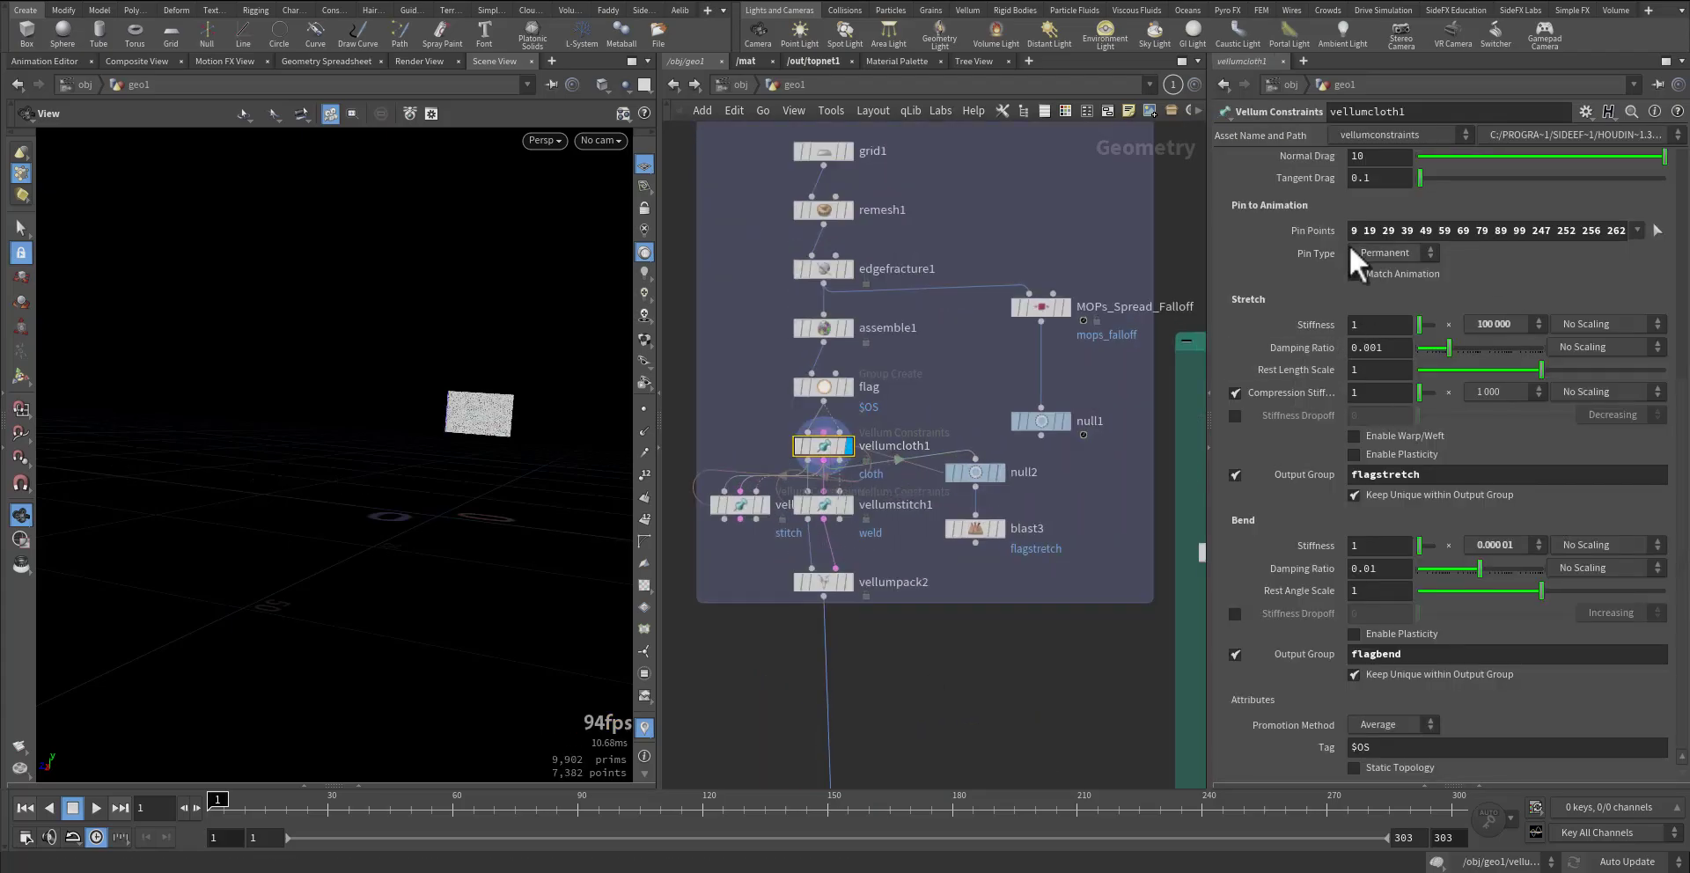
click(1657, 231)
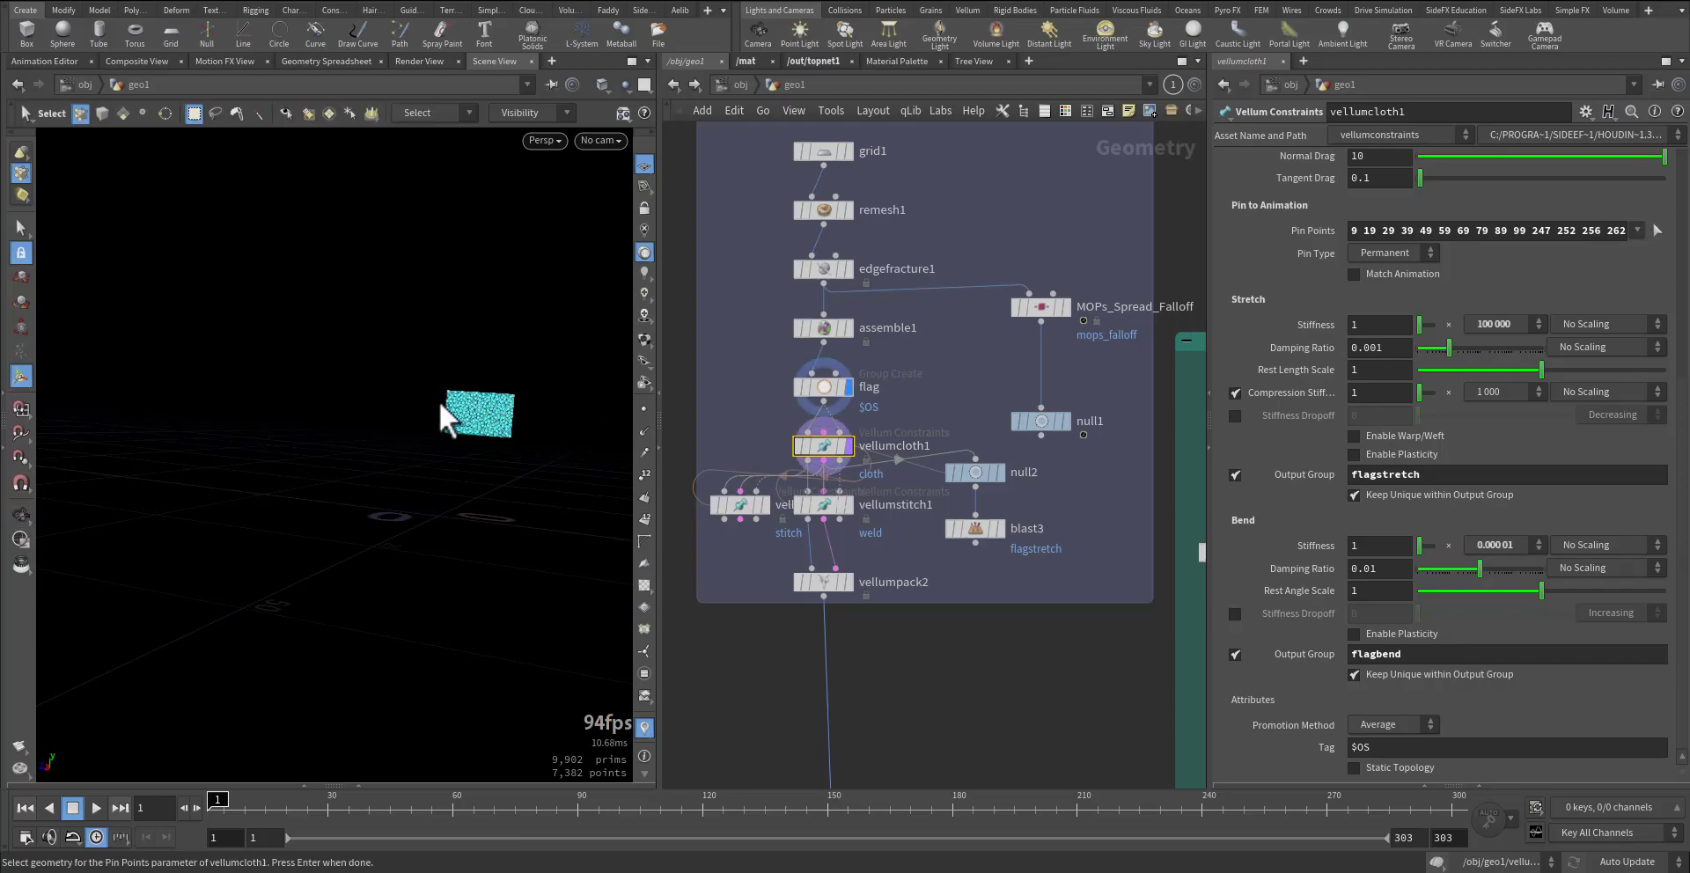
right_click(446, 401)
click(351, 364)
click(32, 510)
- Examine the flag's pinned edge up close in the scene
right_drag(309, 455, 649, 400)
middle_drag(600, 396, 336, 398)
right_drag(336, 400, 634, 389)
middle_drag(577, 370, 333, 389)
drag(333, 389, 422, 387)
right_drag(314, 390, 679, 347)
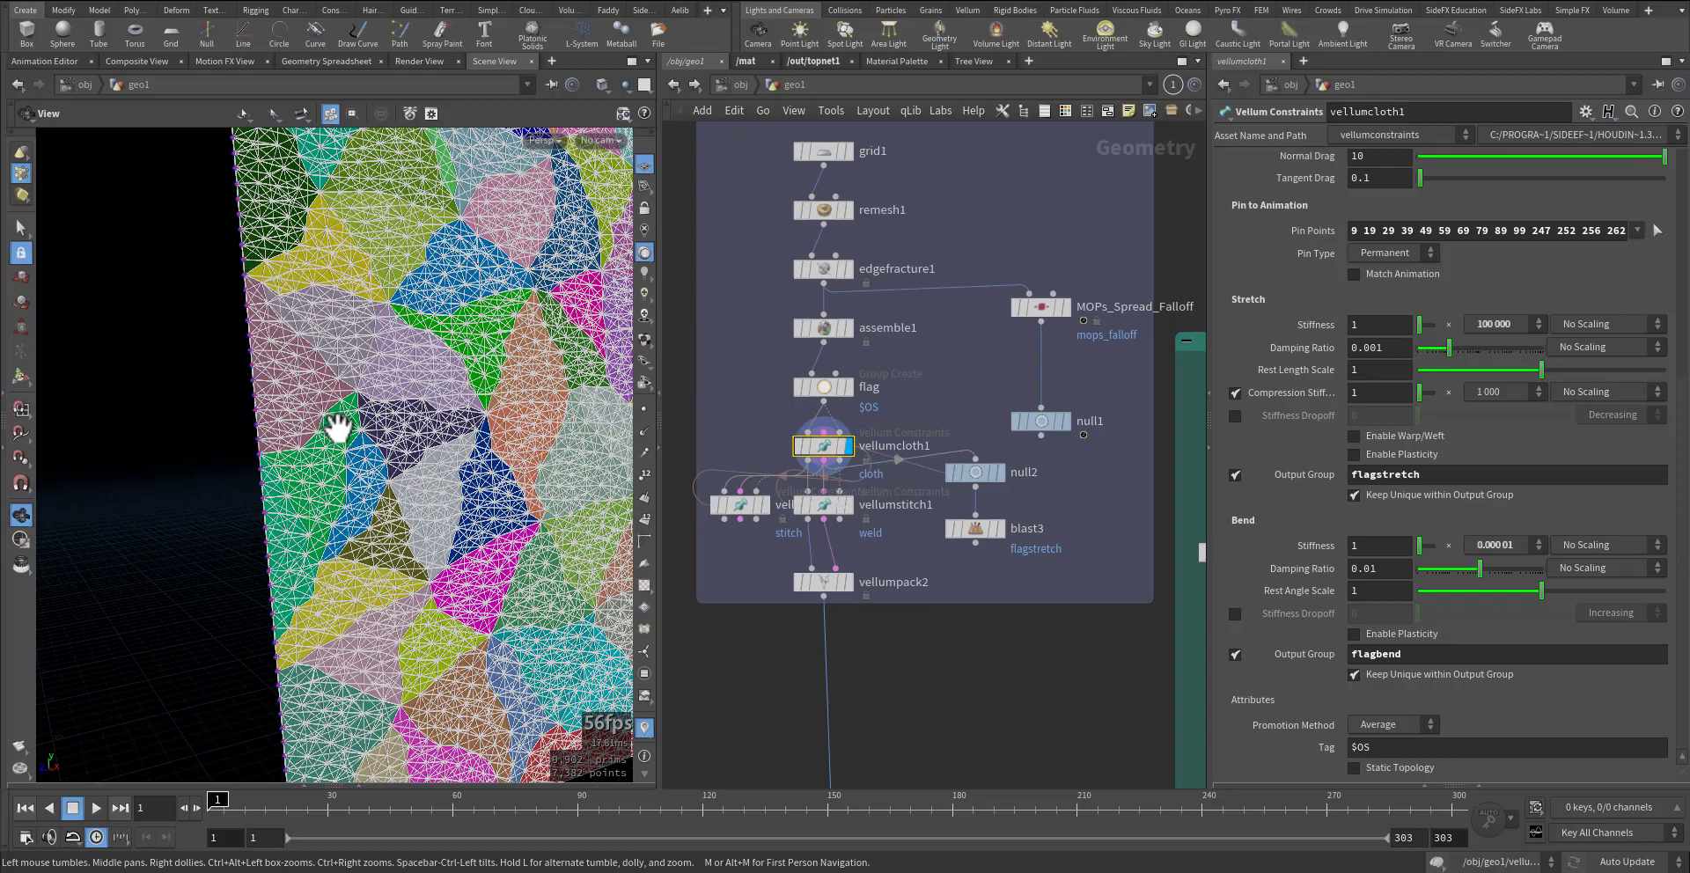
- Display vellumunpack1 and view the unpacked flag pieces and its transfer settings
middle_drag(991, 653, 992, 528)
right_drag(352, 516, 88, 517)
middle_drag(958, 782, 1015, 275)
scroll(983, 382, up, 3)
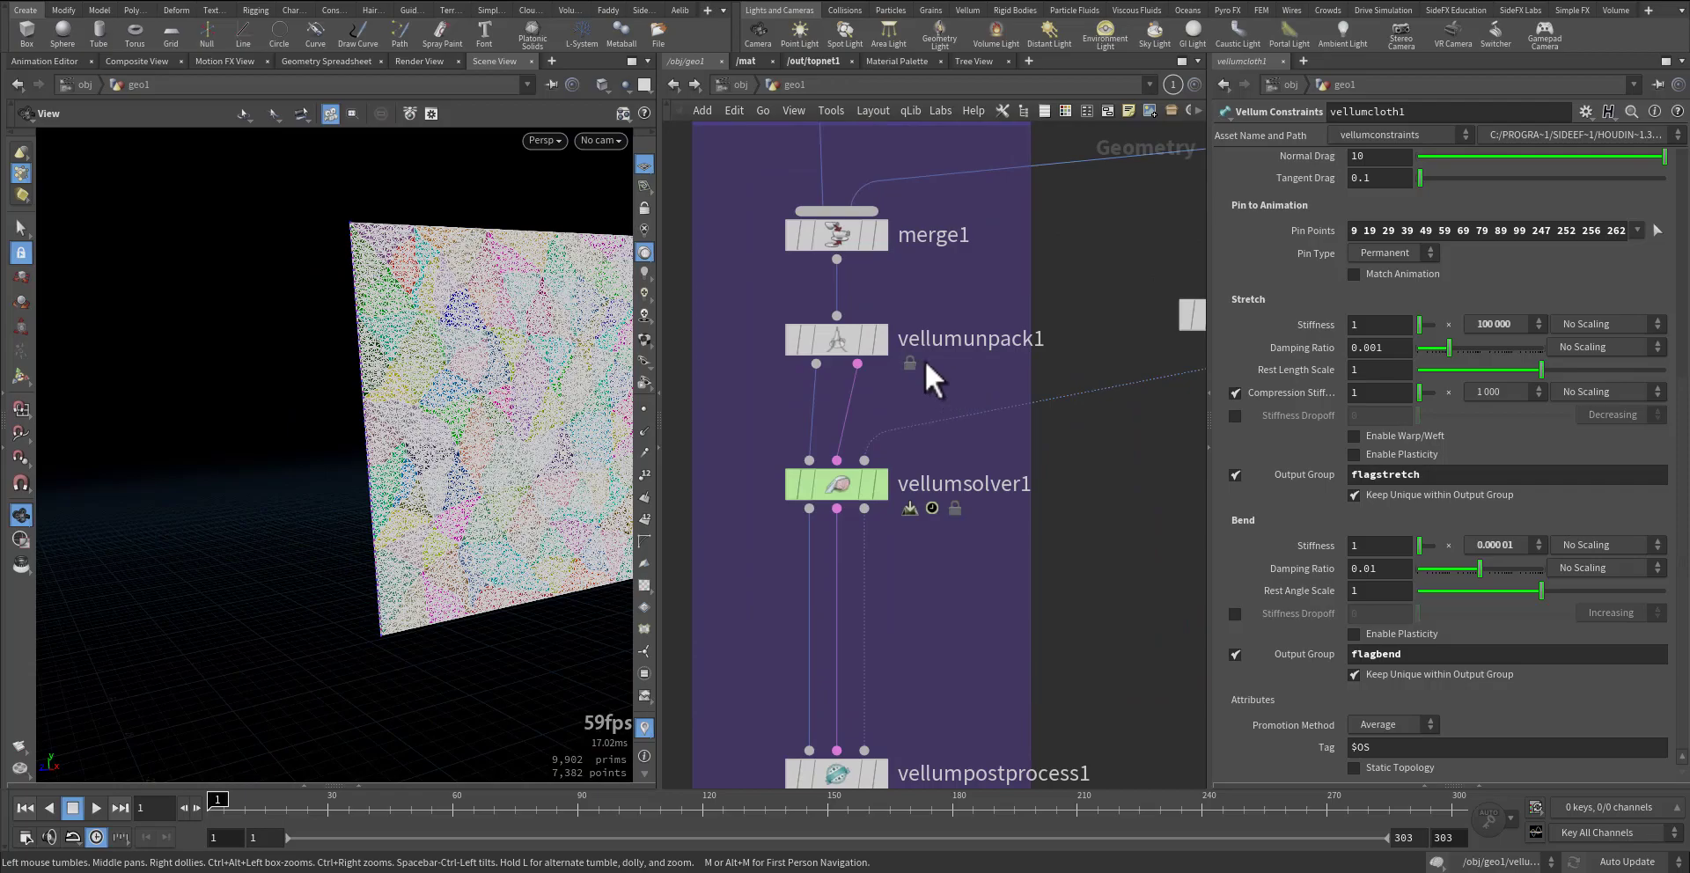
click(883, 341)
click(841, 332)
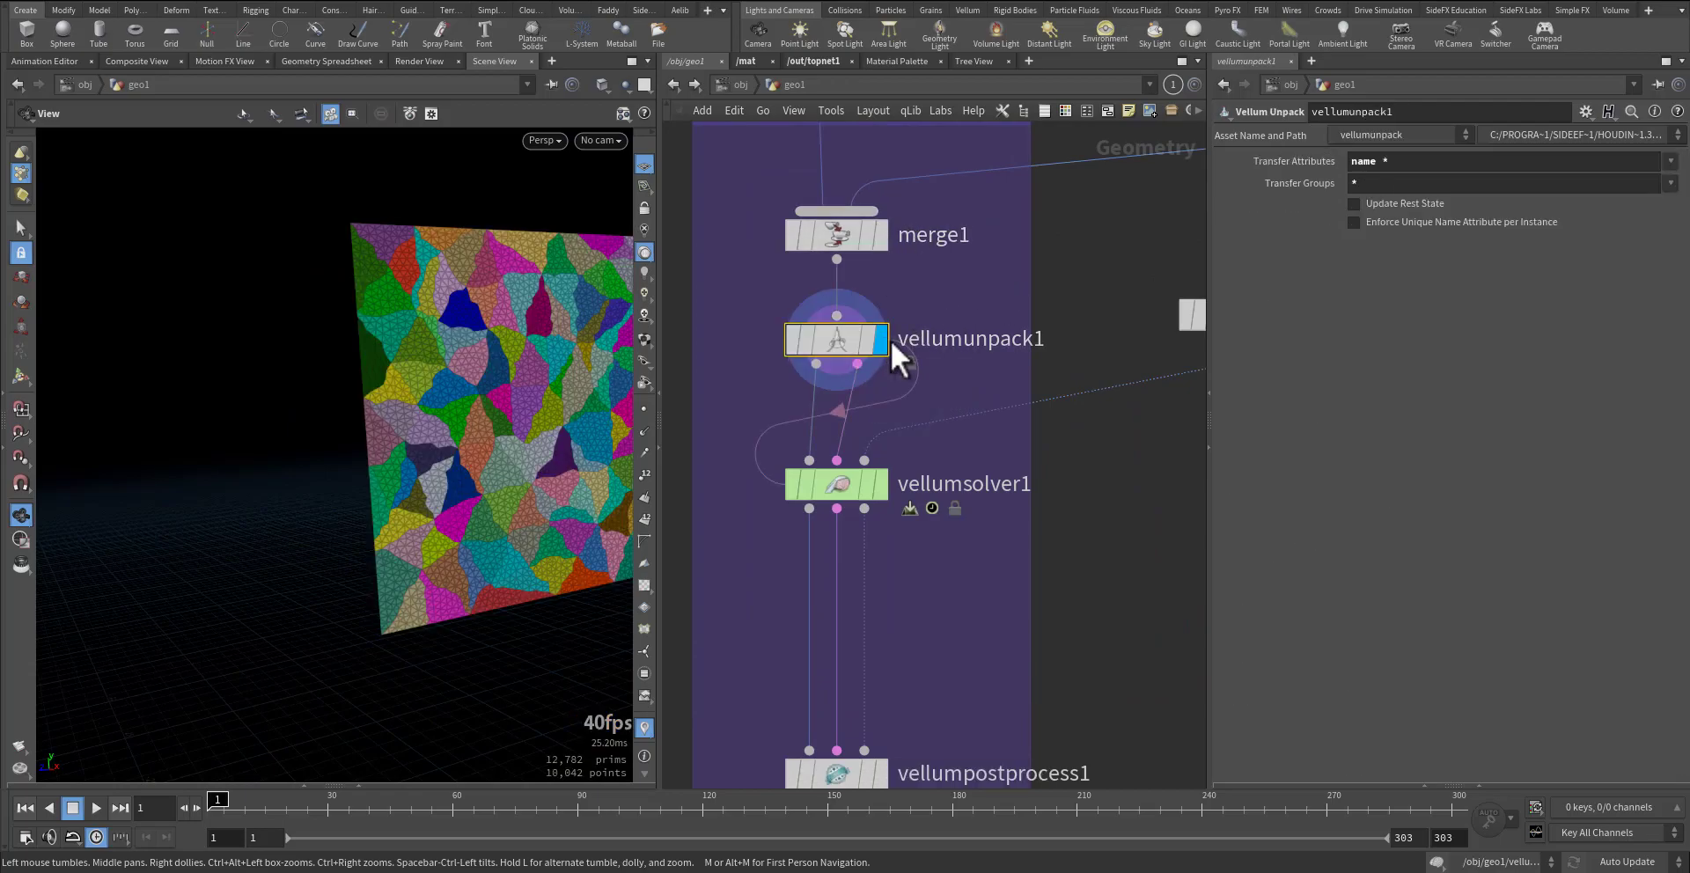
middle_drag(570, 347, 348, 352)
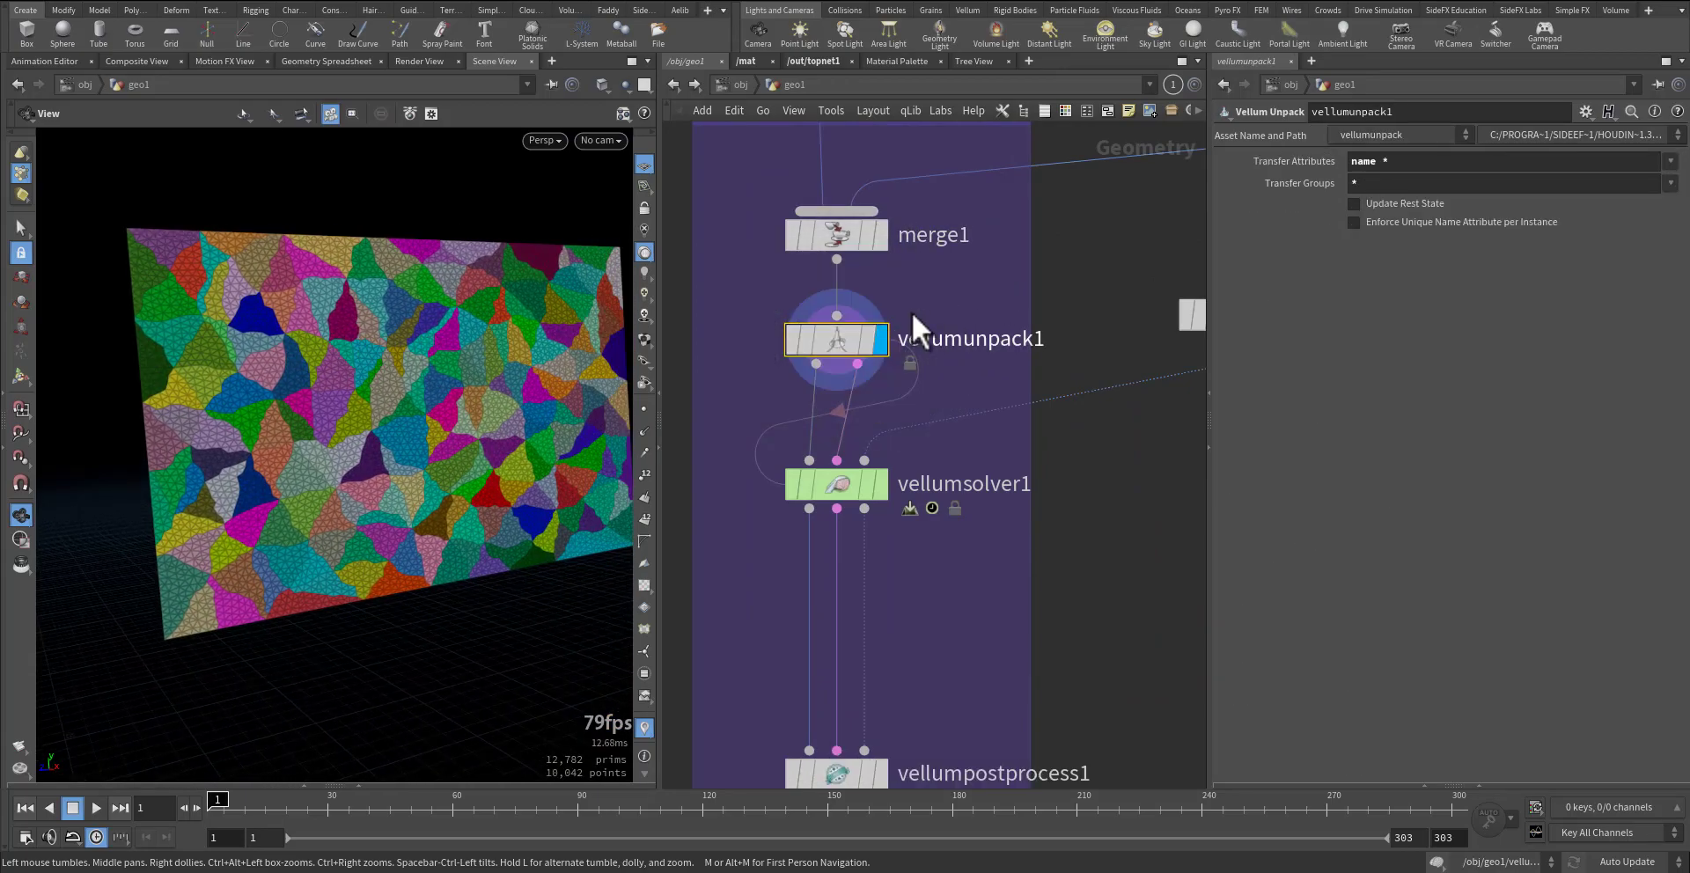
- Display tube1 and view the flagpole that feeds the Vellum solver
middle_drag(975, 600, 847, 468)
scroll(853, 463, down, 1)
middle_drag(953, 443, 926, 547)
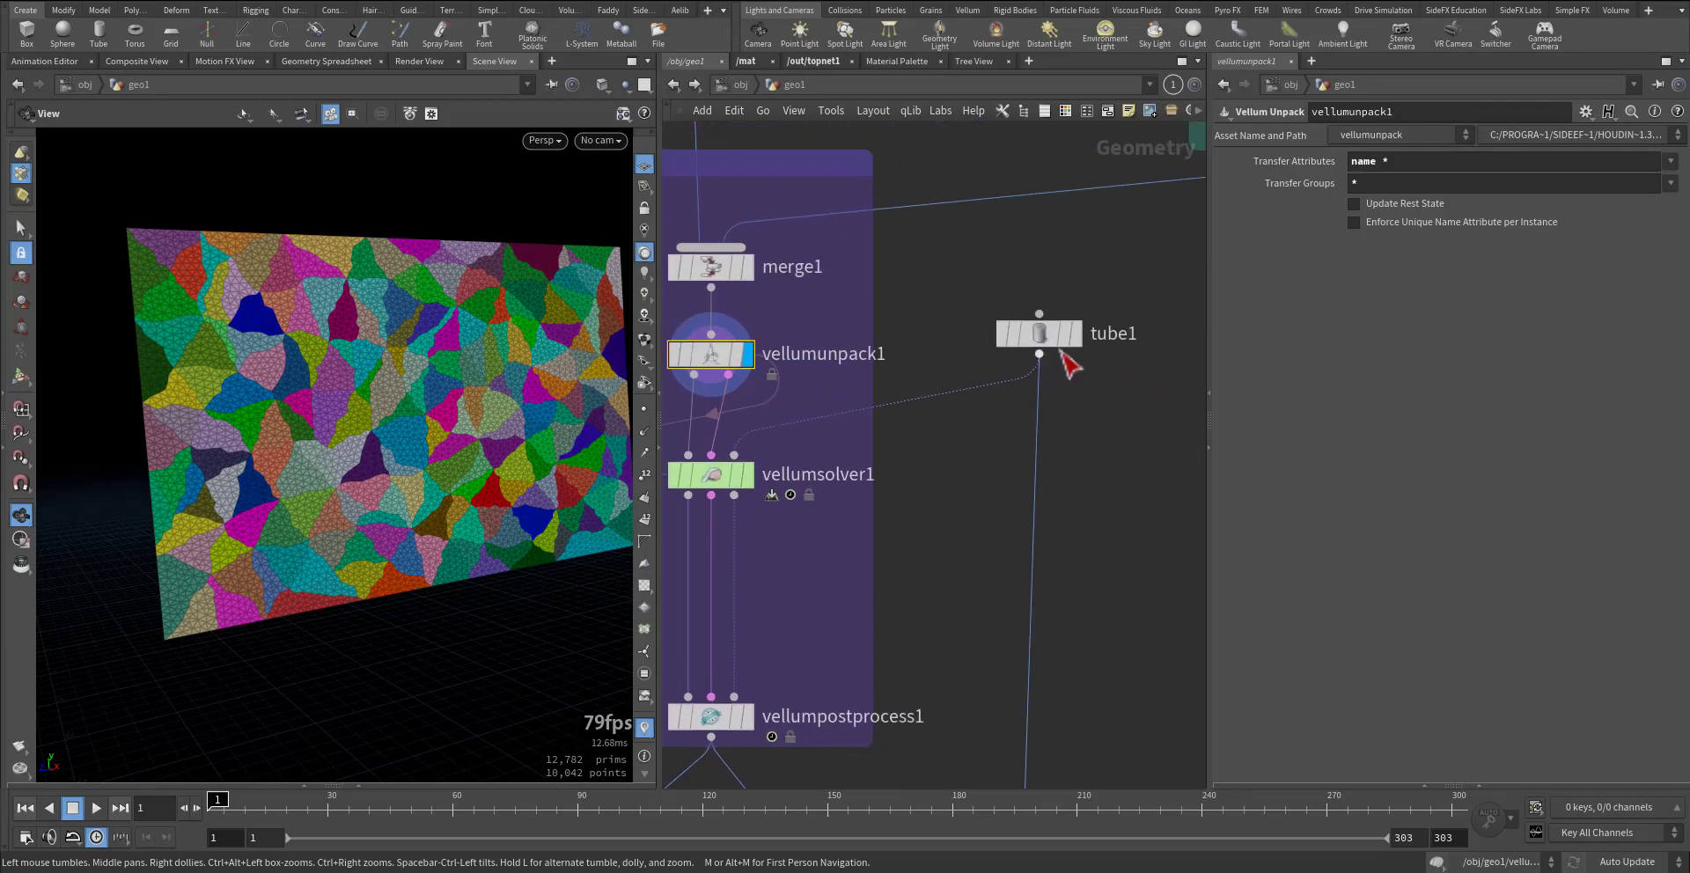
click(1078, 334)
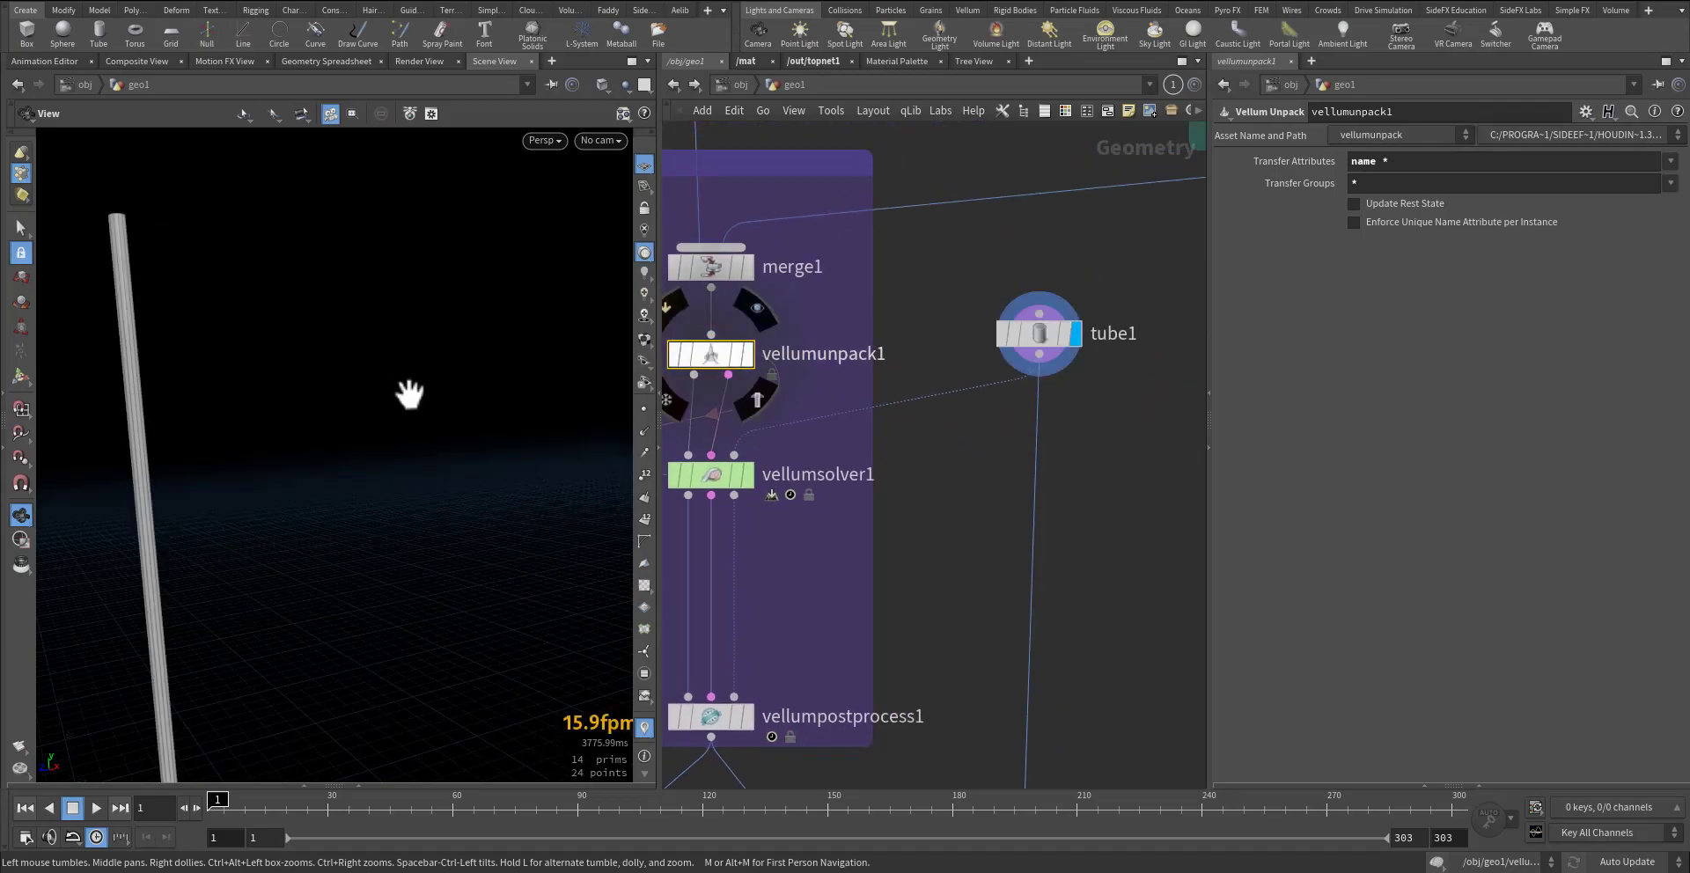
- Display vellumsolver1 and check its substeps, constraint iterations and collision settings
middle_drag(754, 523, 927, 489)
scroll(921, 473, up, 3)
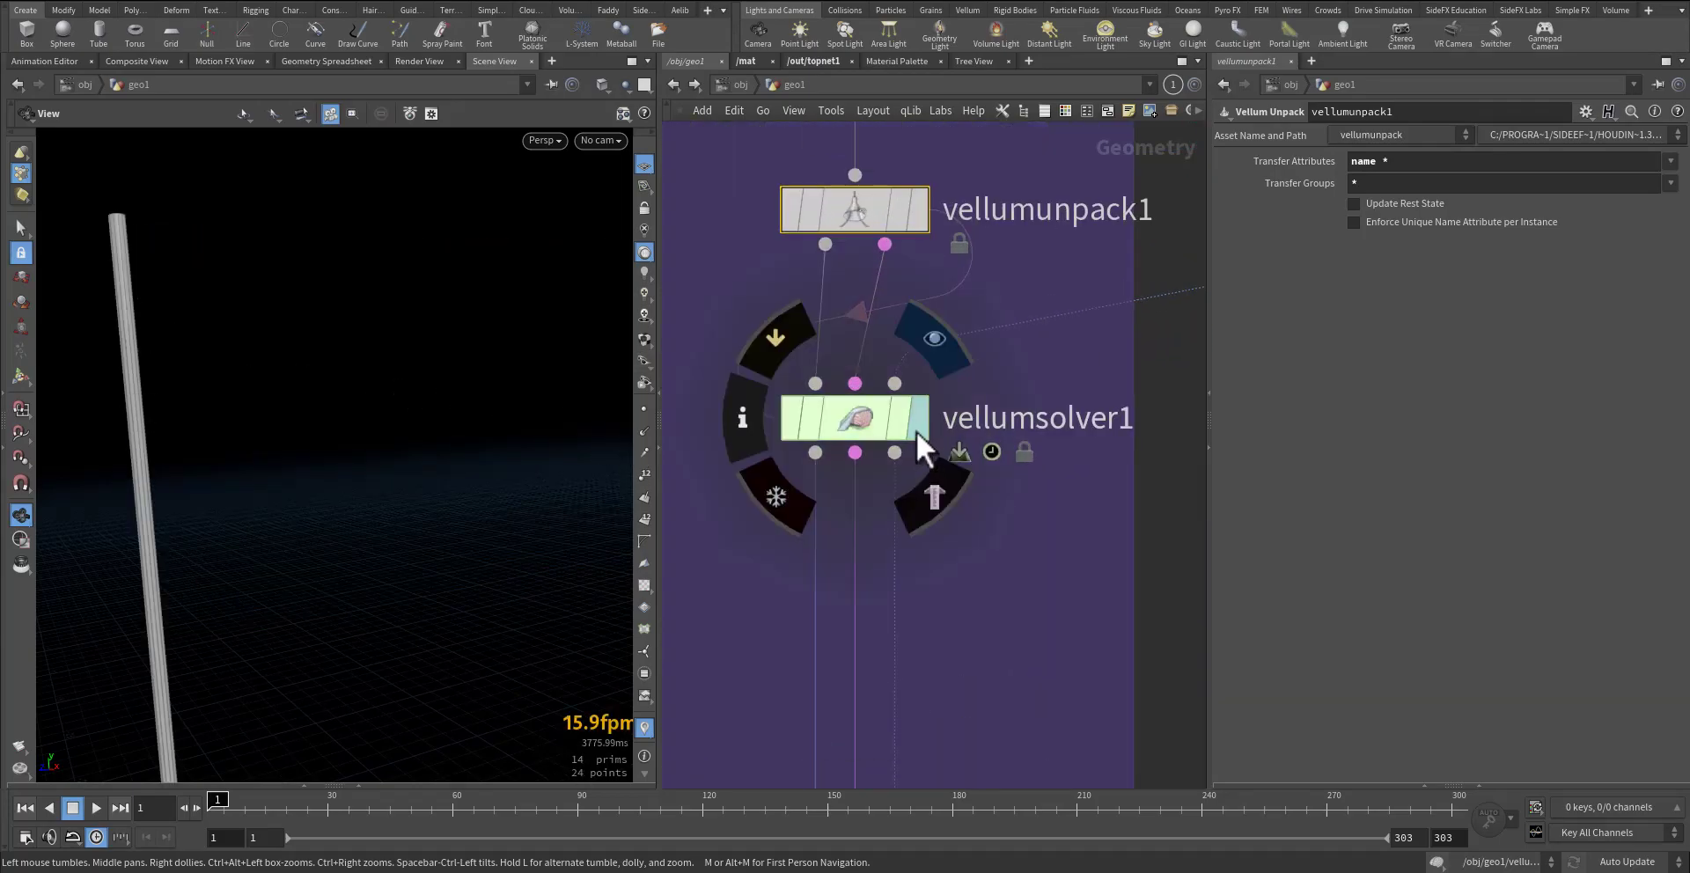
click(873, 428)
key(r)
middle_drag(993, 570, 964, 566)
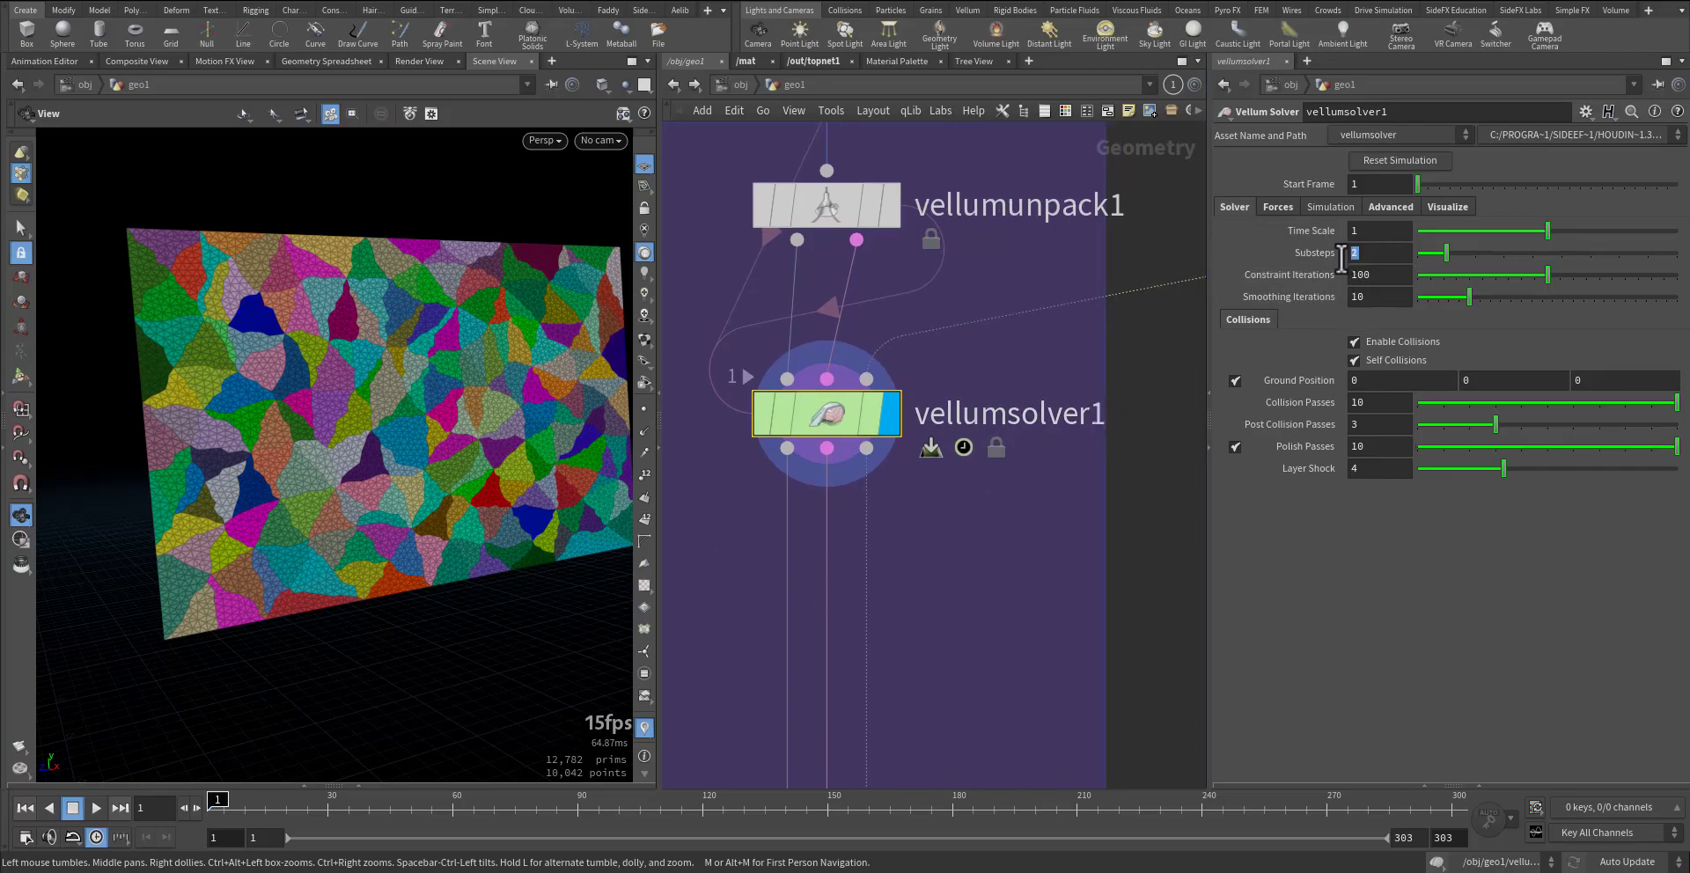
- Review the velocity damping and the advanced and visualization settings of vellumsolver1
click(1280, 208)
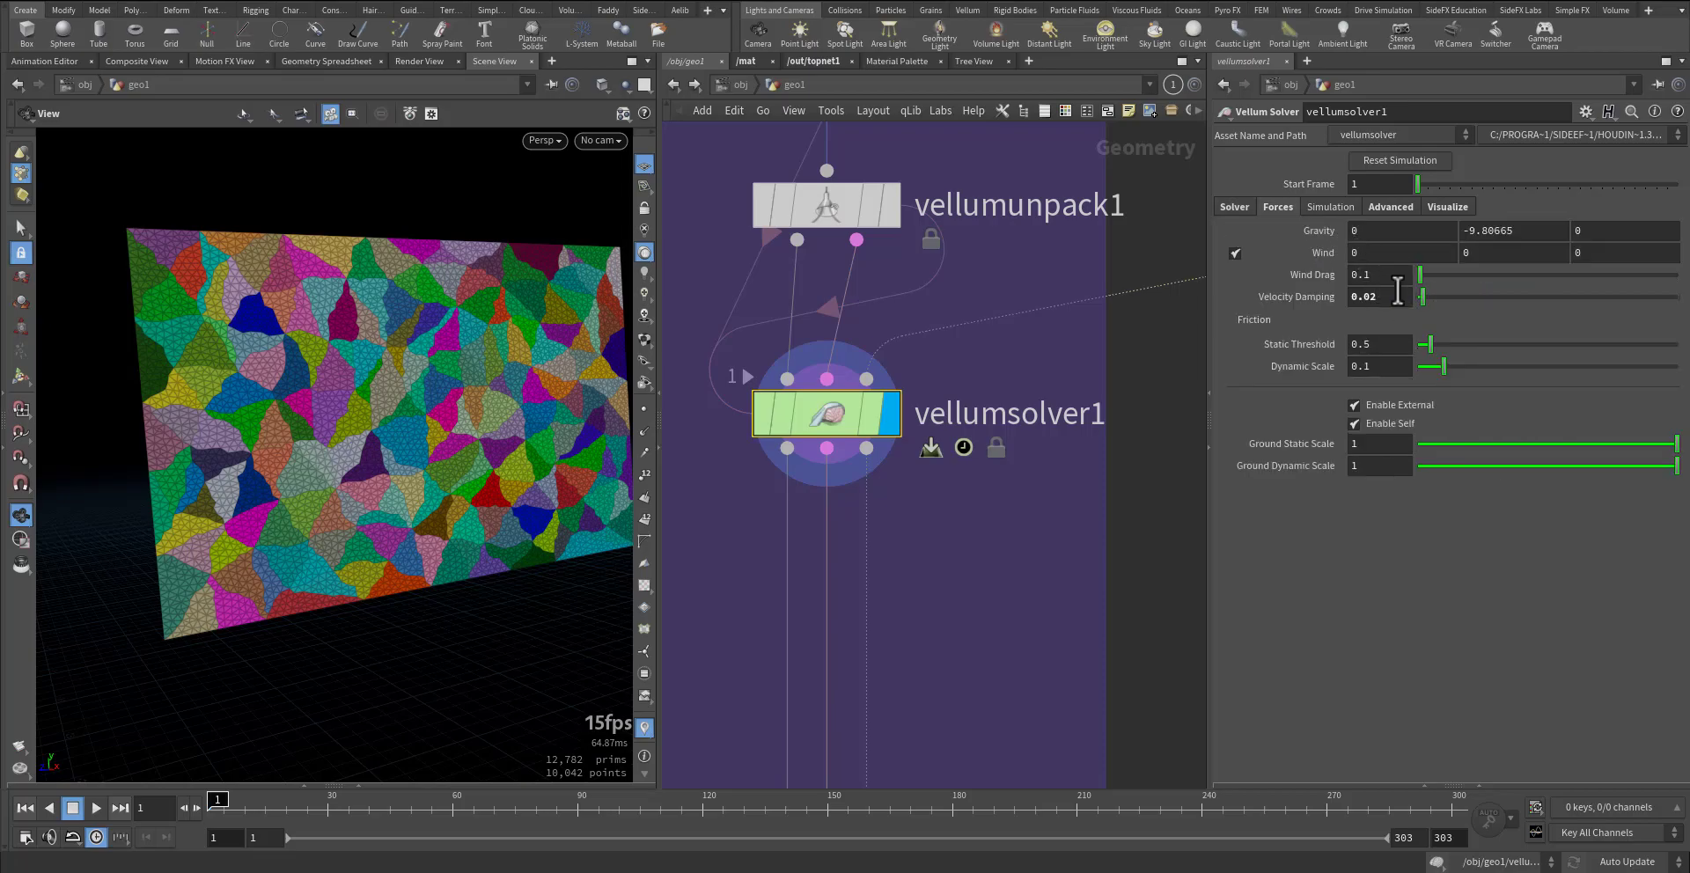
drag(1386, 299, 1343, 301)
click(1374, 205)
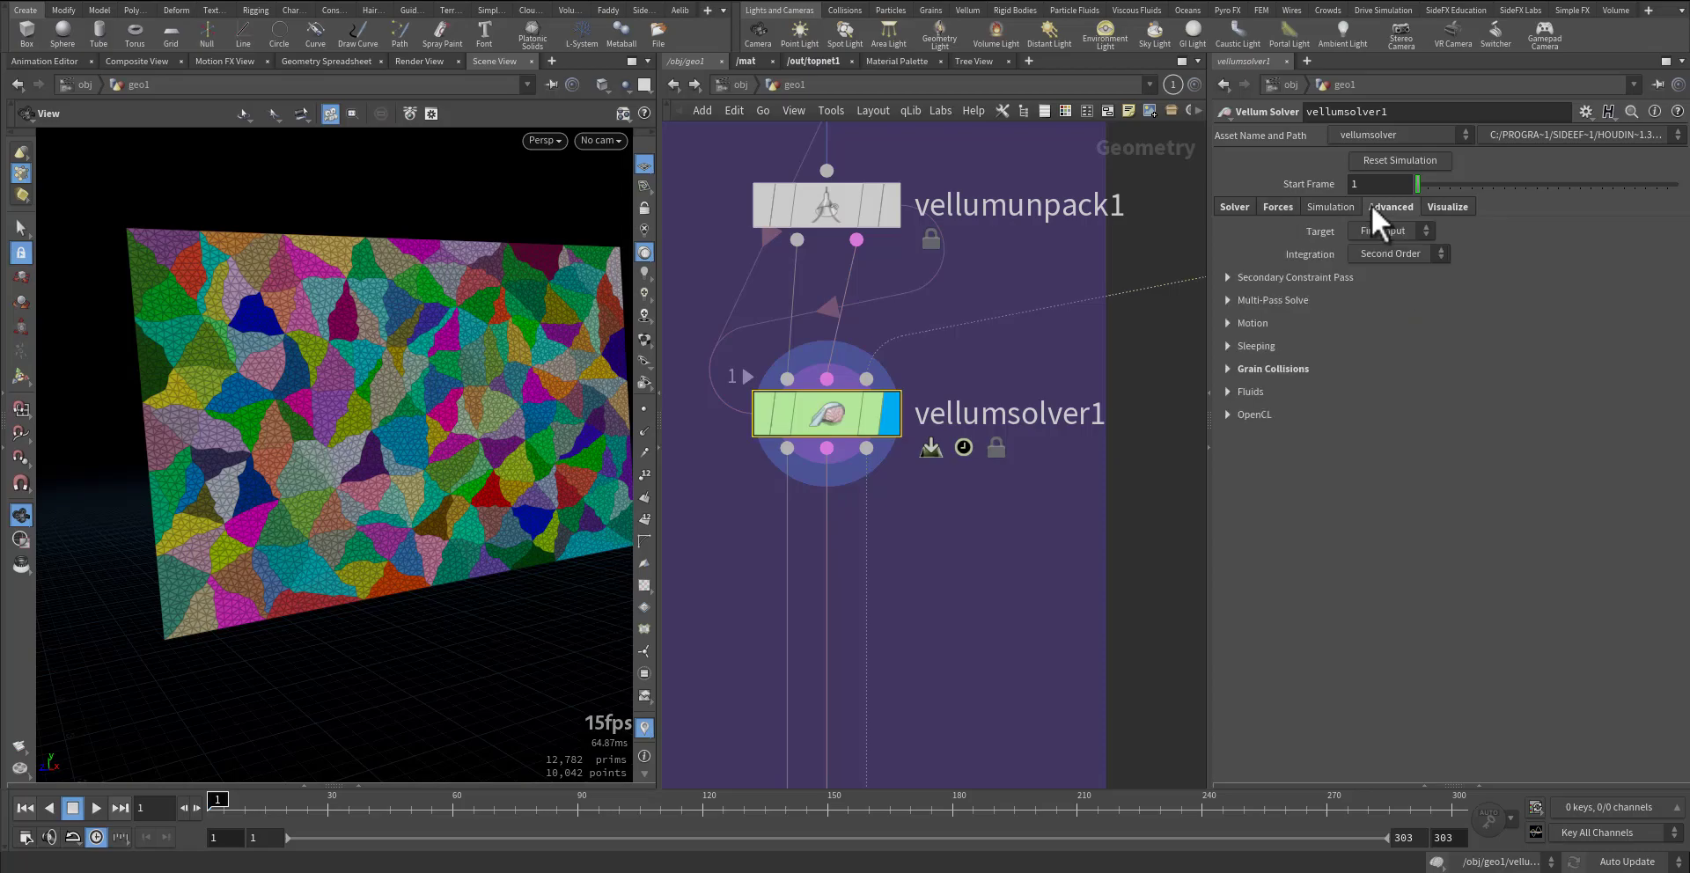
click(1446, 208)
mouse_move(832, 419)
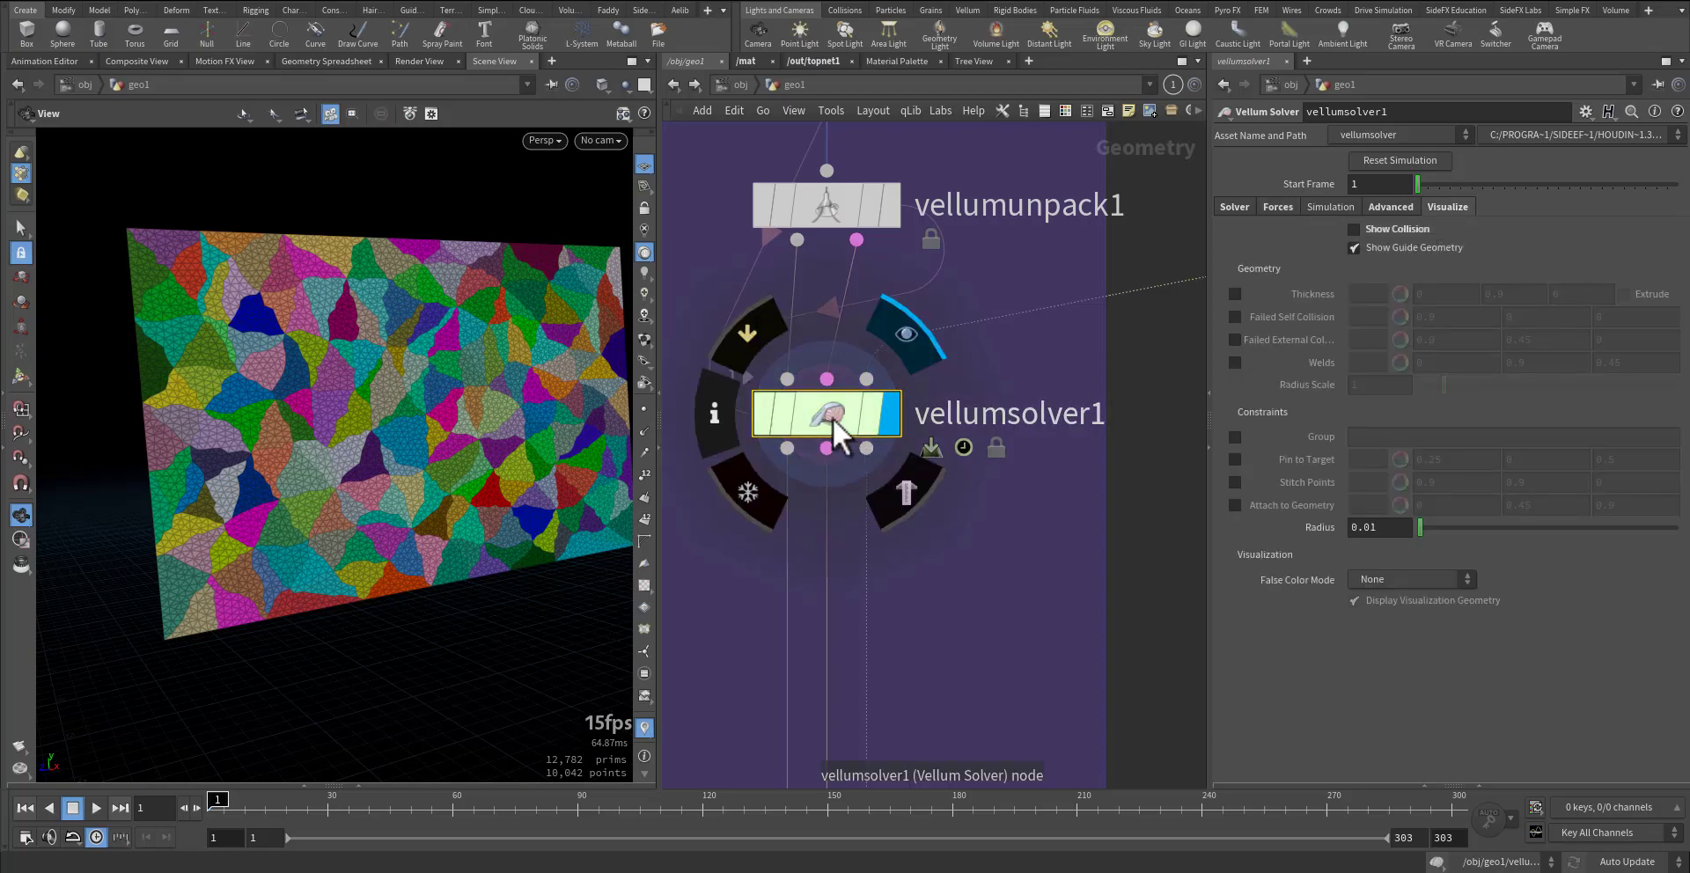
- Enter the forces network of vellumsolver1, move sopsolver1 closer above geometrywrangle1, and return to geo1
double_click(833, 419)
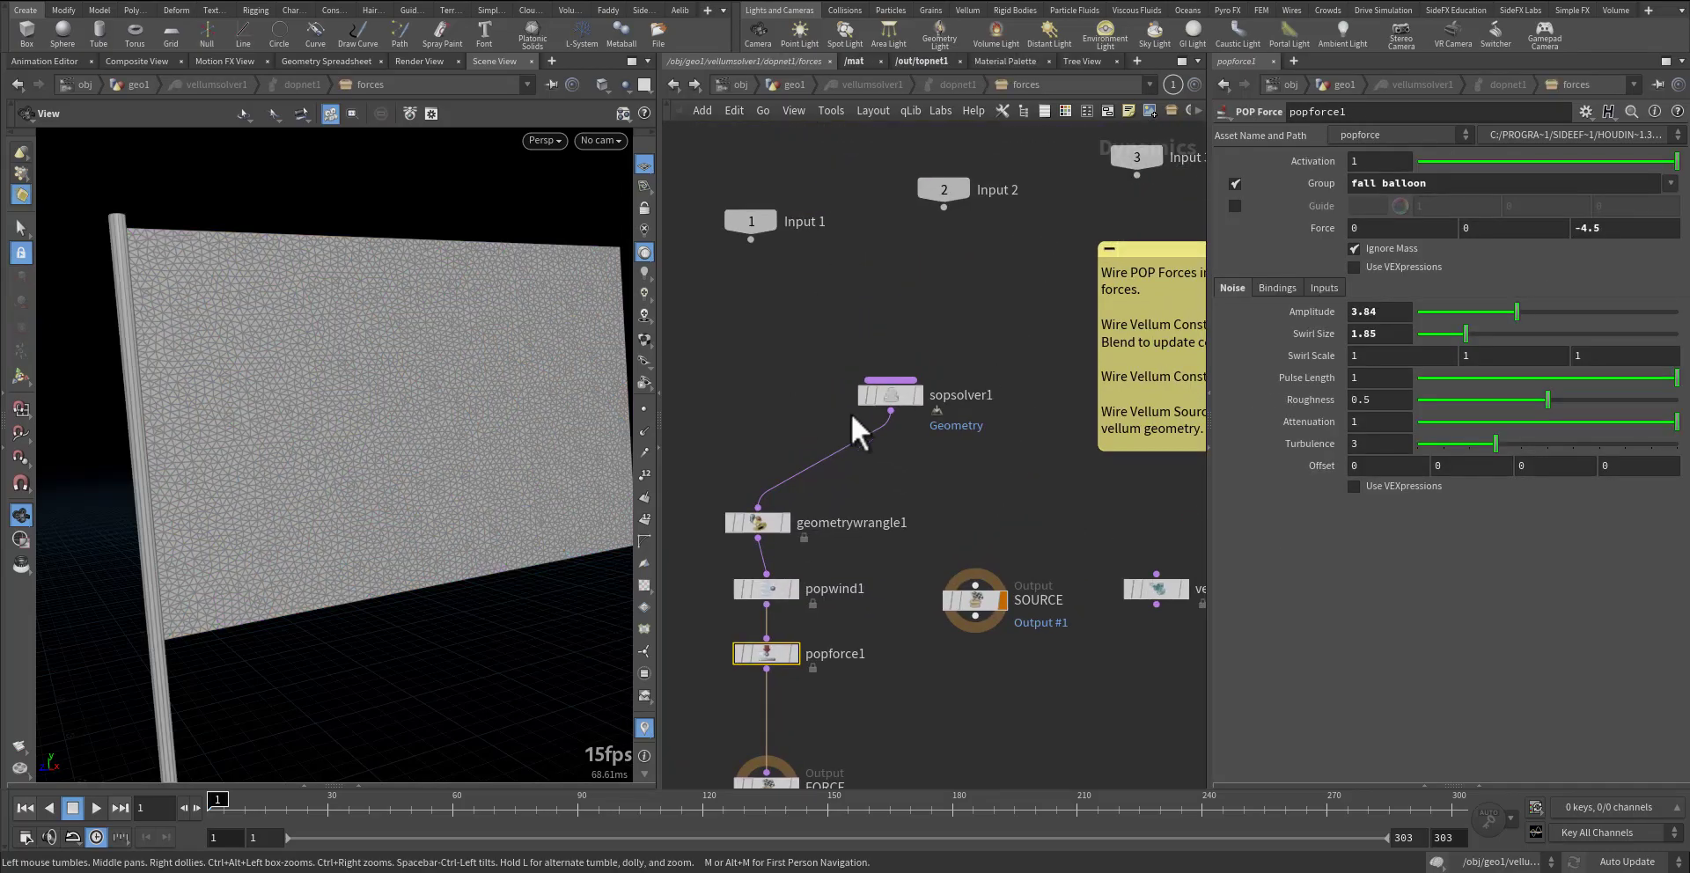
drag(906, 399, 793, 393)
middle_drag(869, 477, 942, 344)
drag(767, 324, 920, 425)
drag(926, 435, 790, 320)
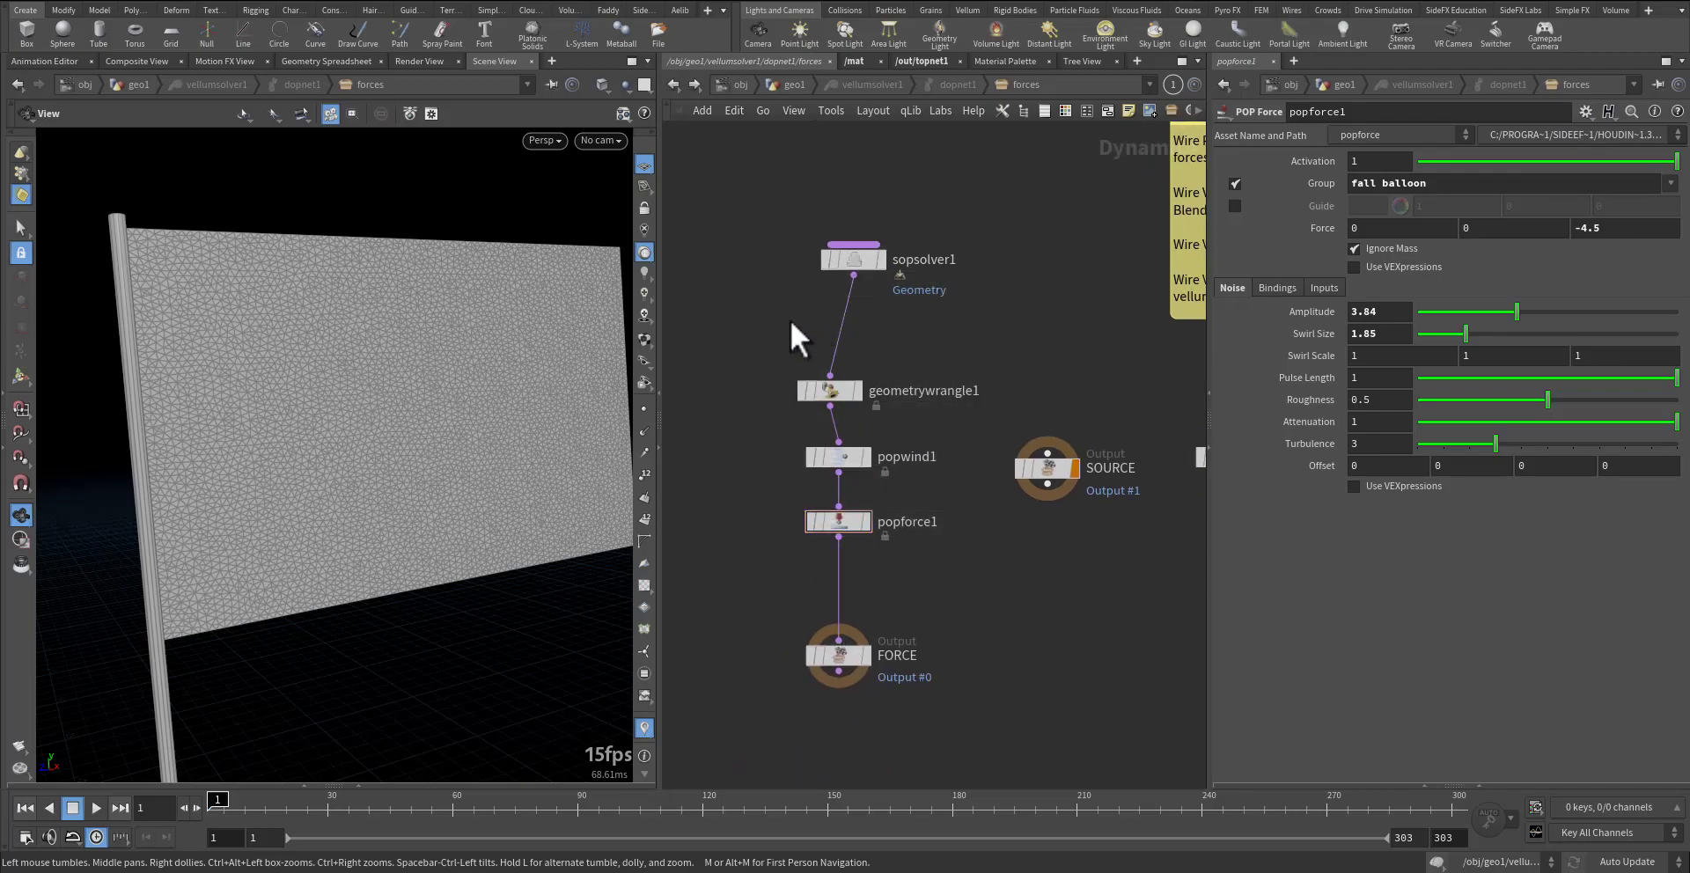
click(795, 86)
- Go back to the flag's constraint nodes and check the weld settings of vellumstitch1
middle_drag(1003, 622, 1042, 606)
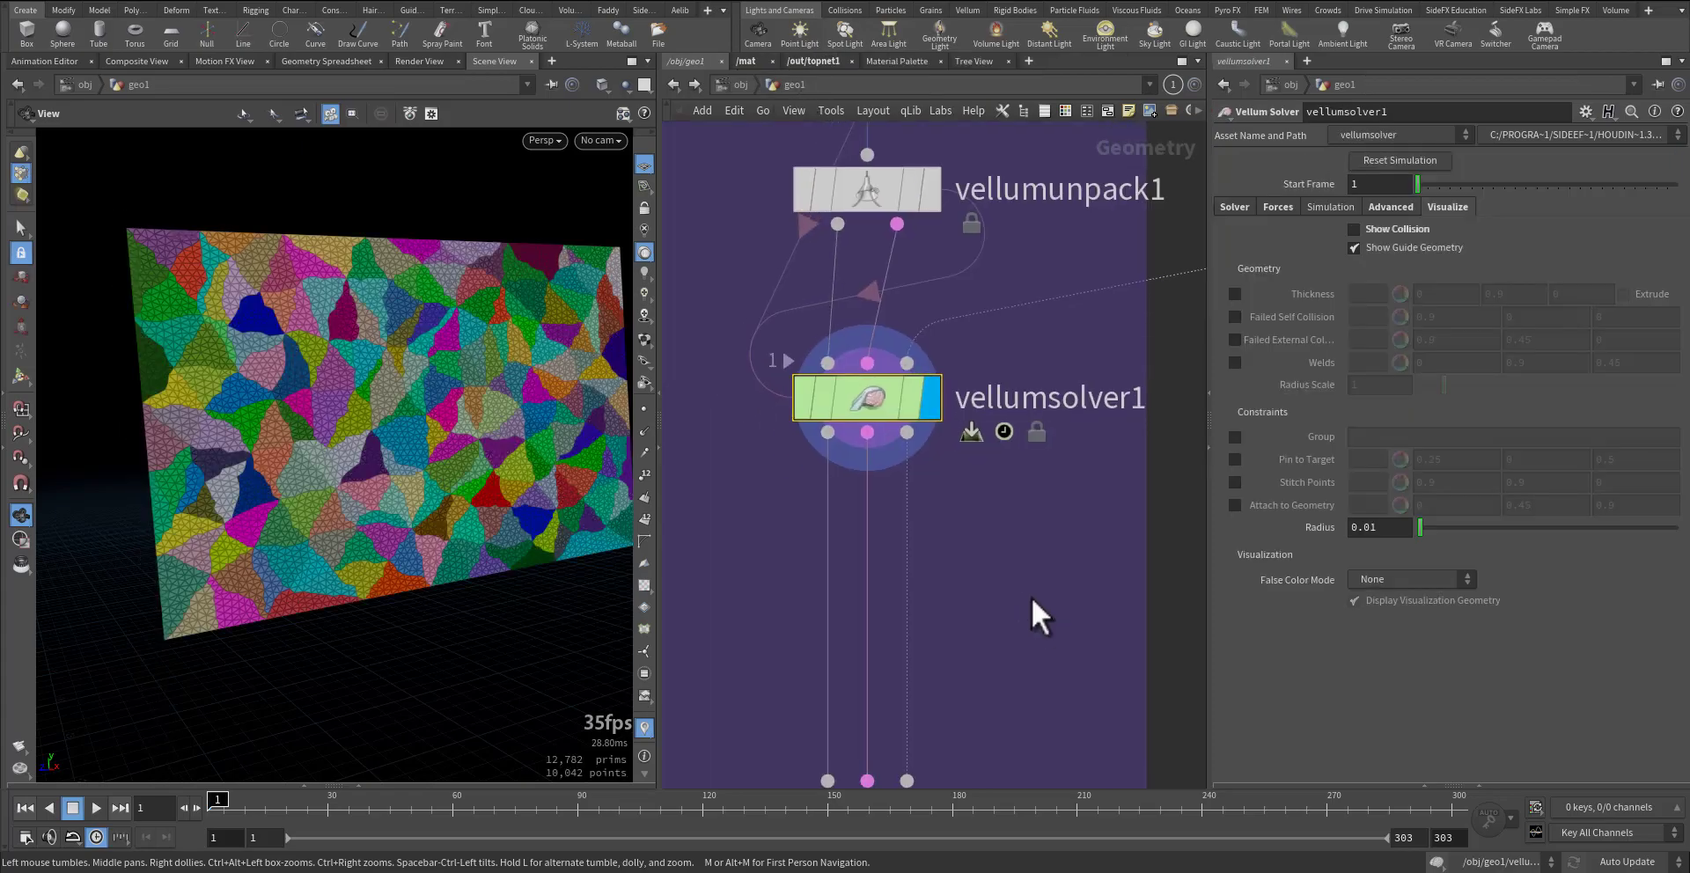
drag(475, 434, 429, 410)
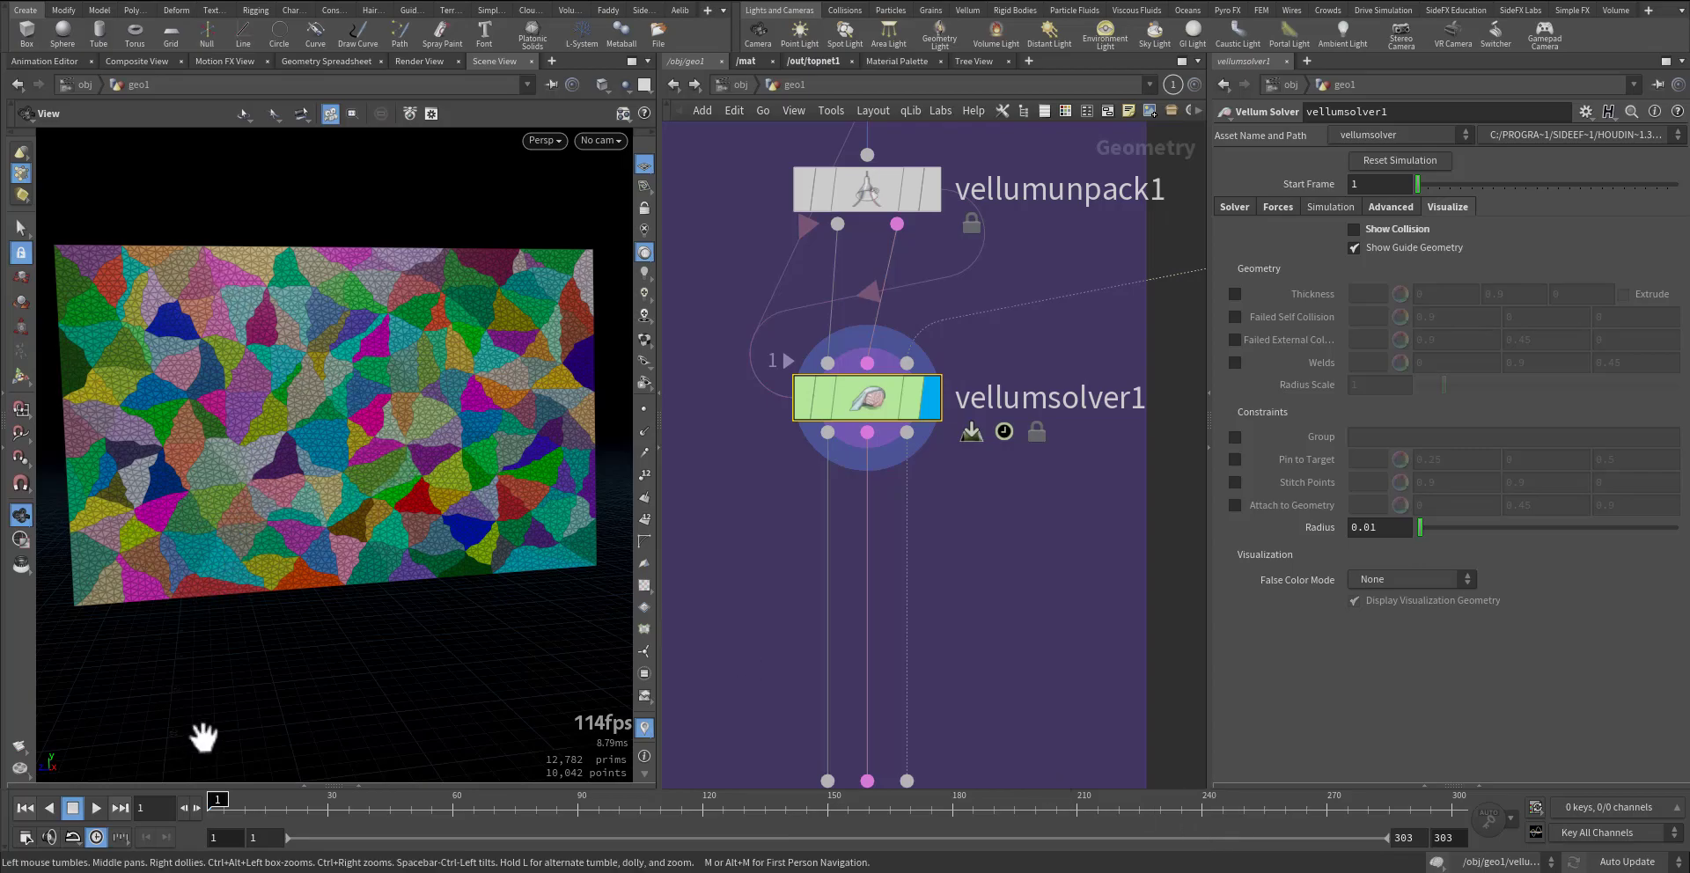
middle_drag(757, 424, 783, 700)
middle_drag(772, 451, 787, 704)
middle_drag(766, 501, 786, 770)
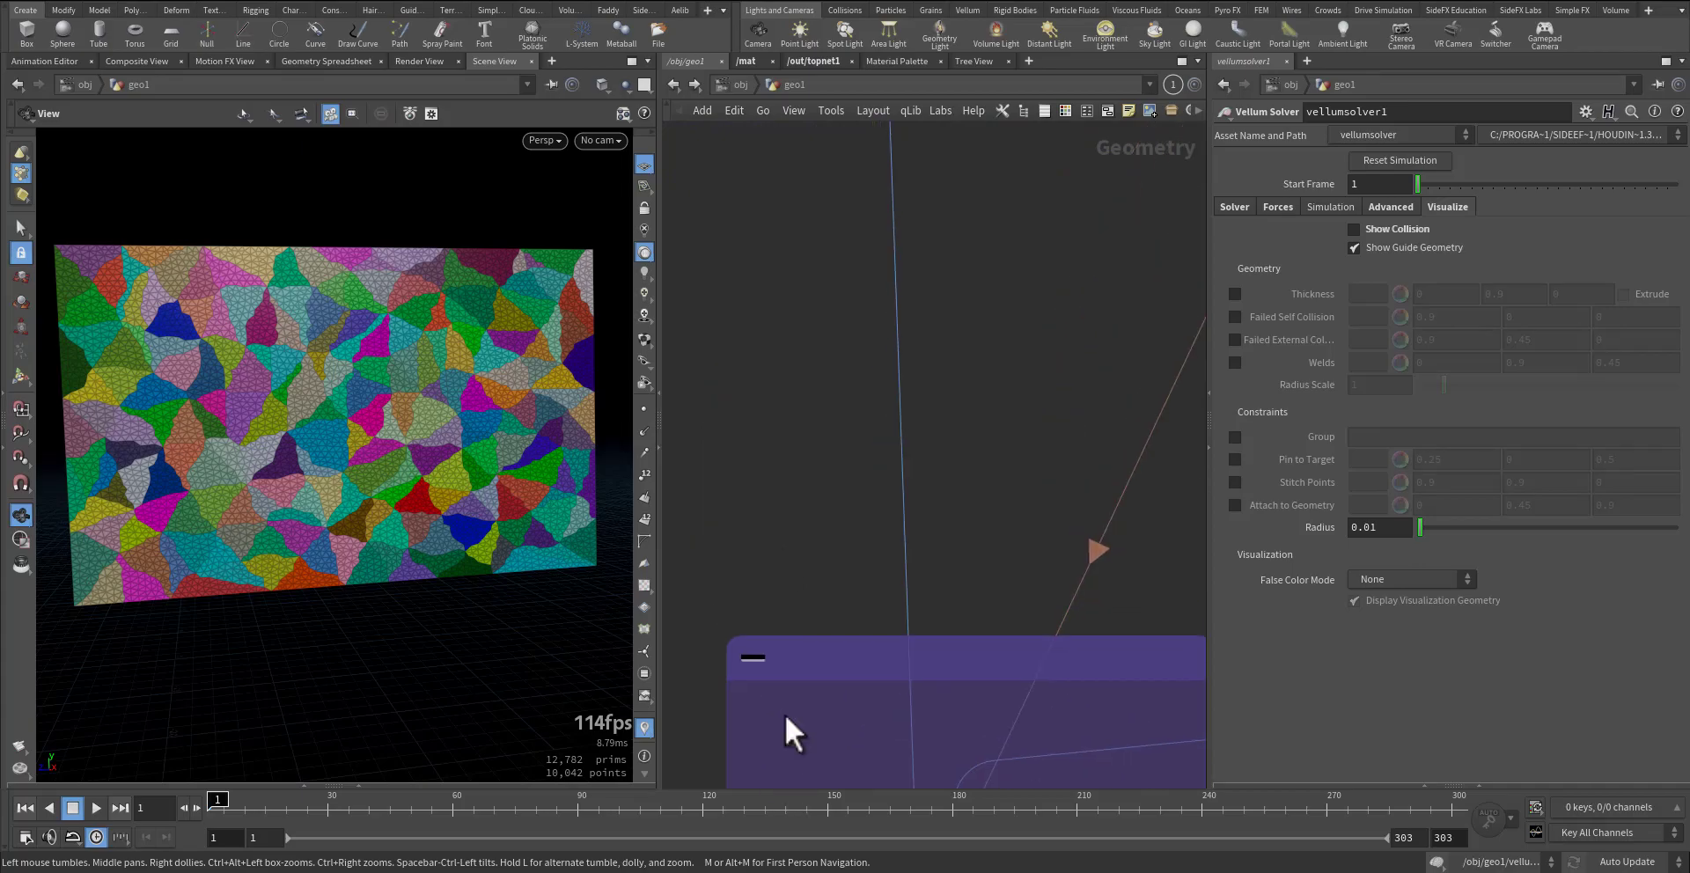
middle_drag(792, 365, 788, 632)
scroll(787, 612, down, 3)
middle_drag(783, 565, 796, 648)
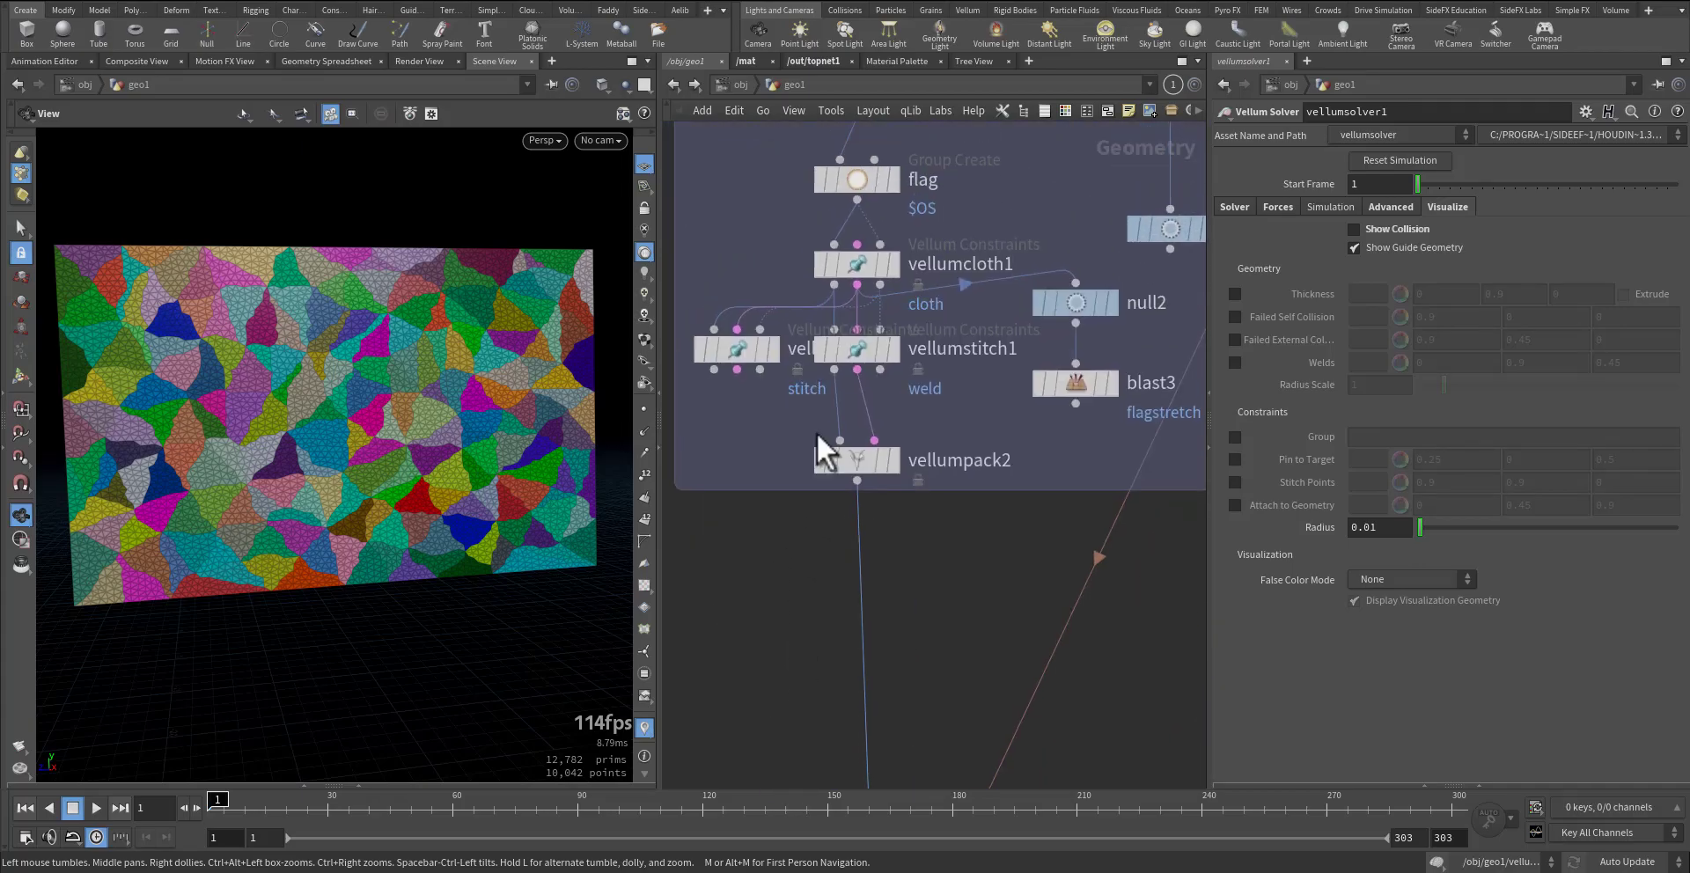
click(855, 354)
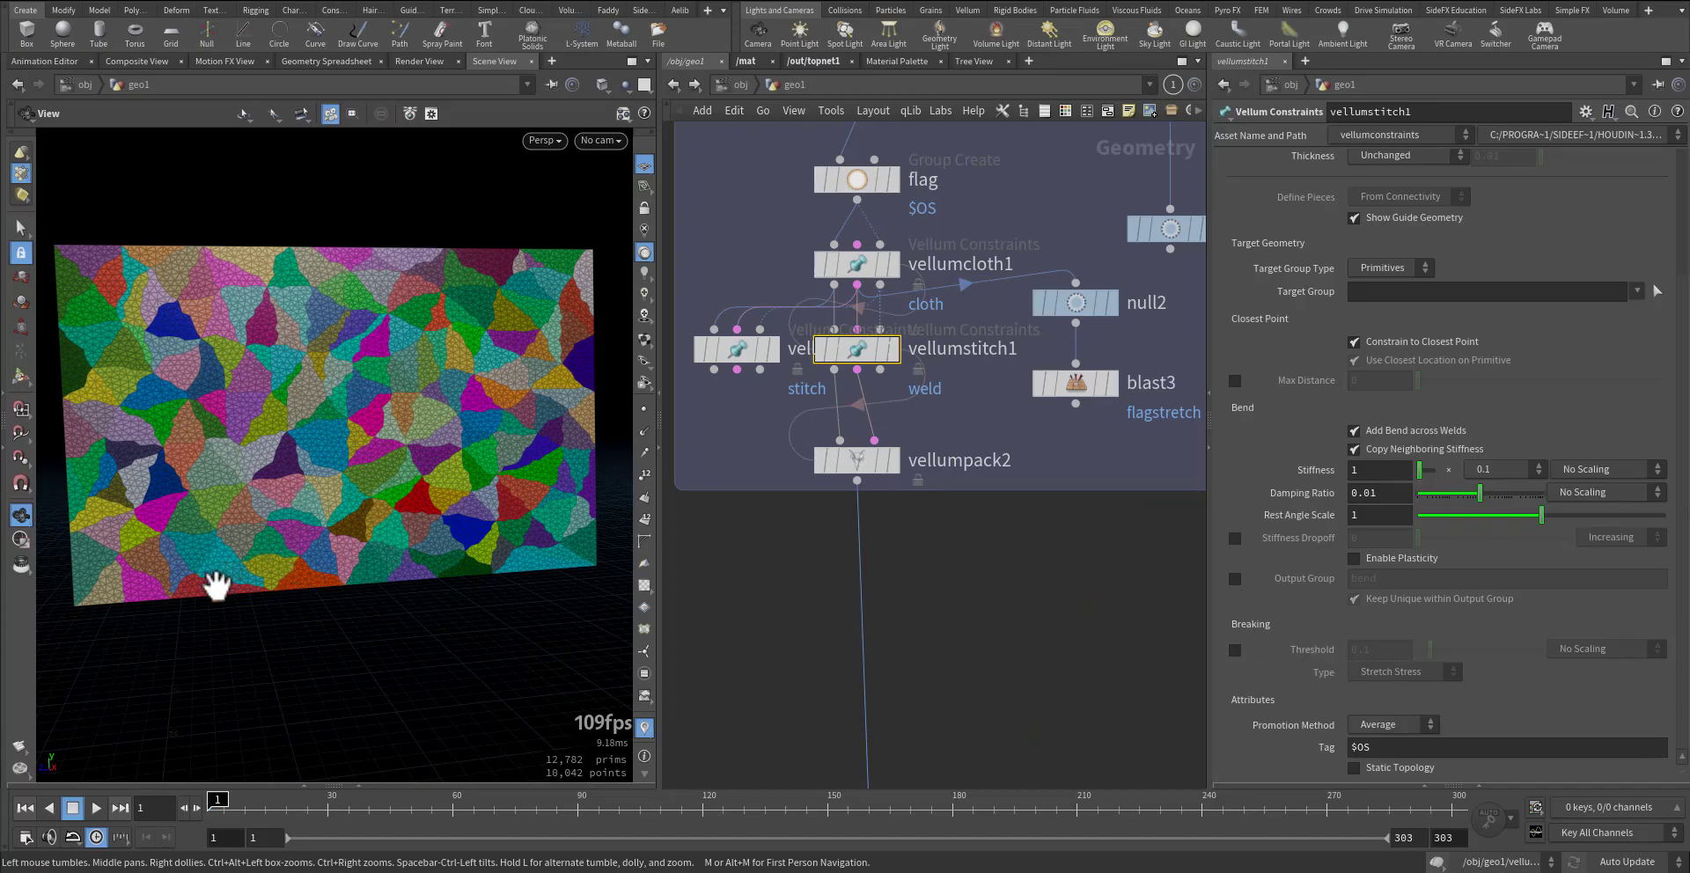
- Display edgefracture1 and view how the flag is split into pieces
middle_drag(830, 575, 823, 357)
scroll(887, 683, down, 4)
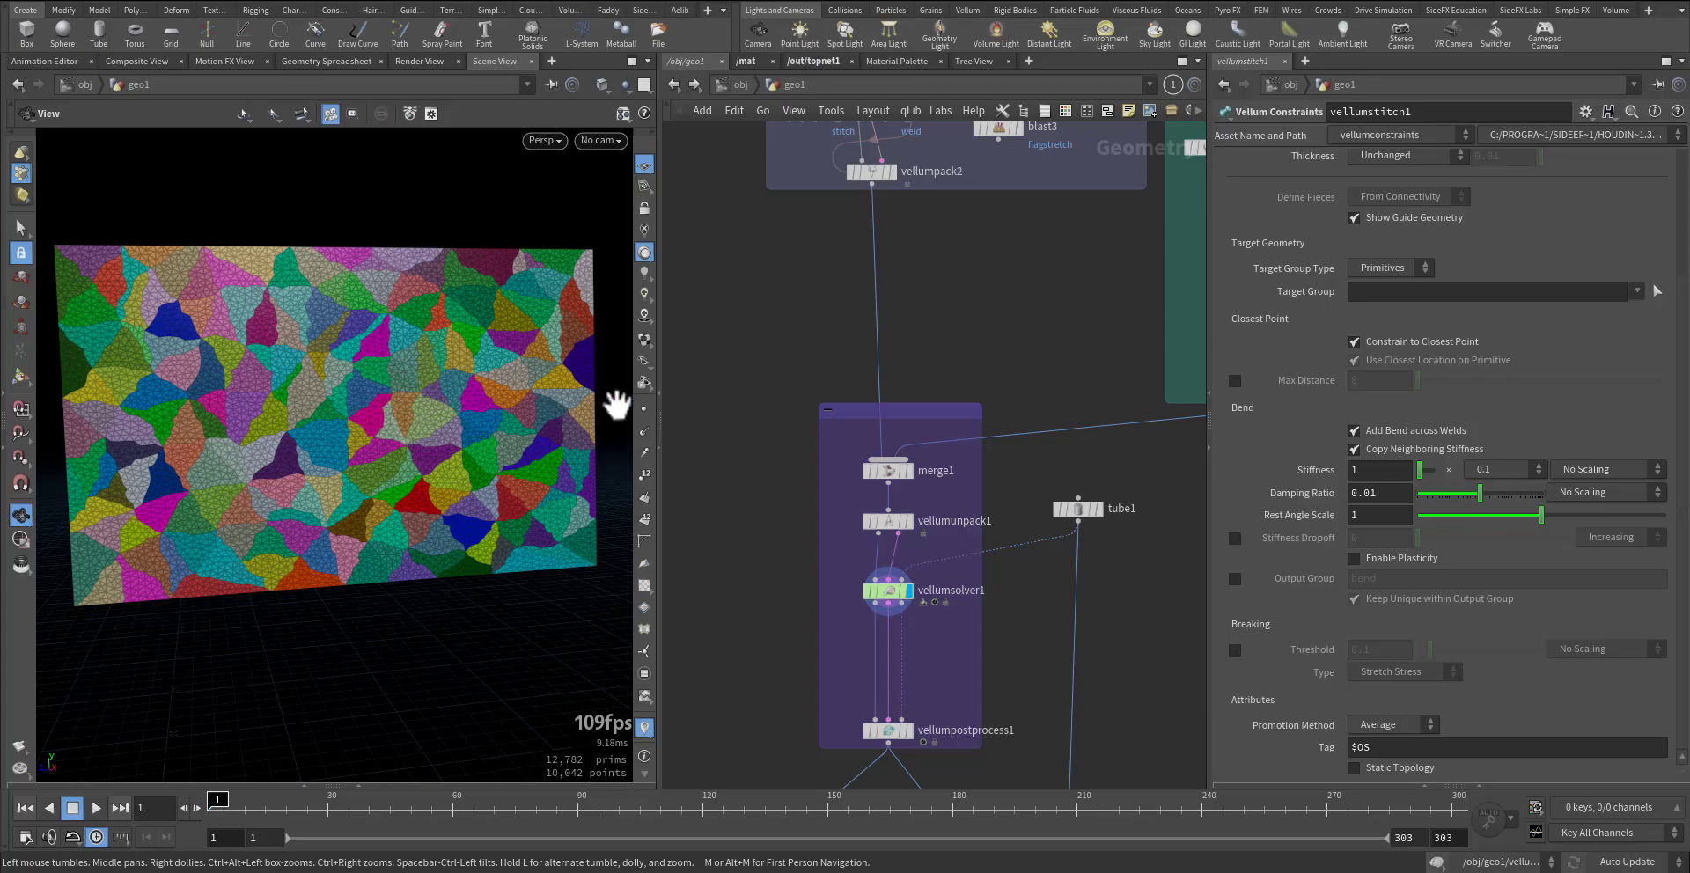
middle_drag(765, 345, 694, 521)
scroll(898, 477, down, 5)
middle_drag(908, 475, 904, 685)
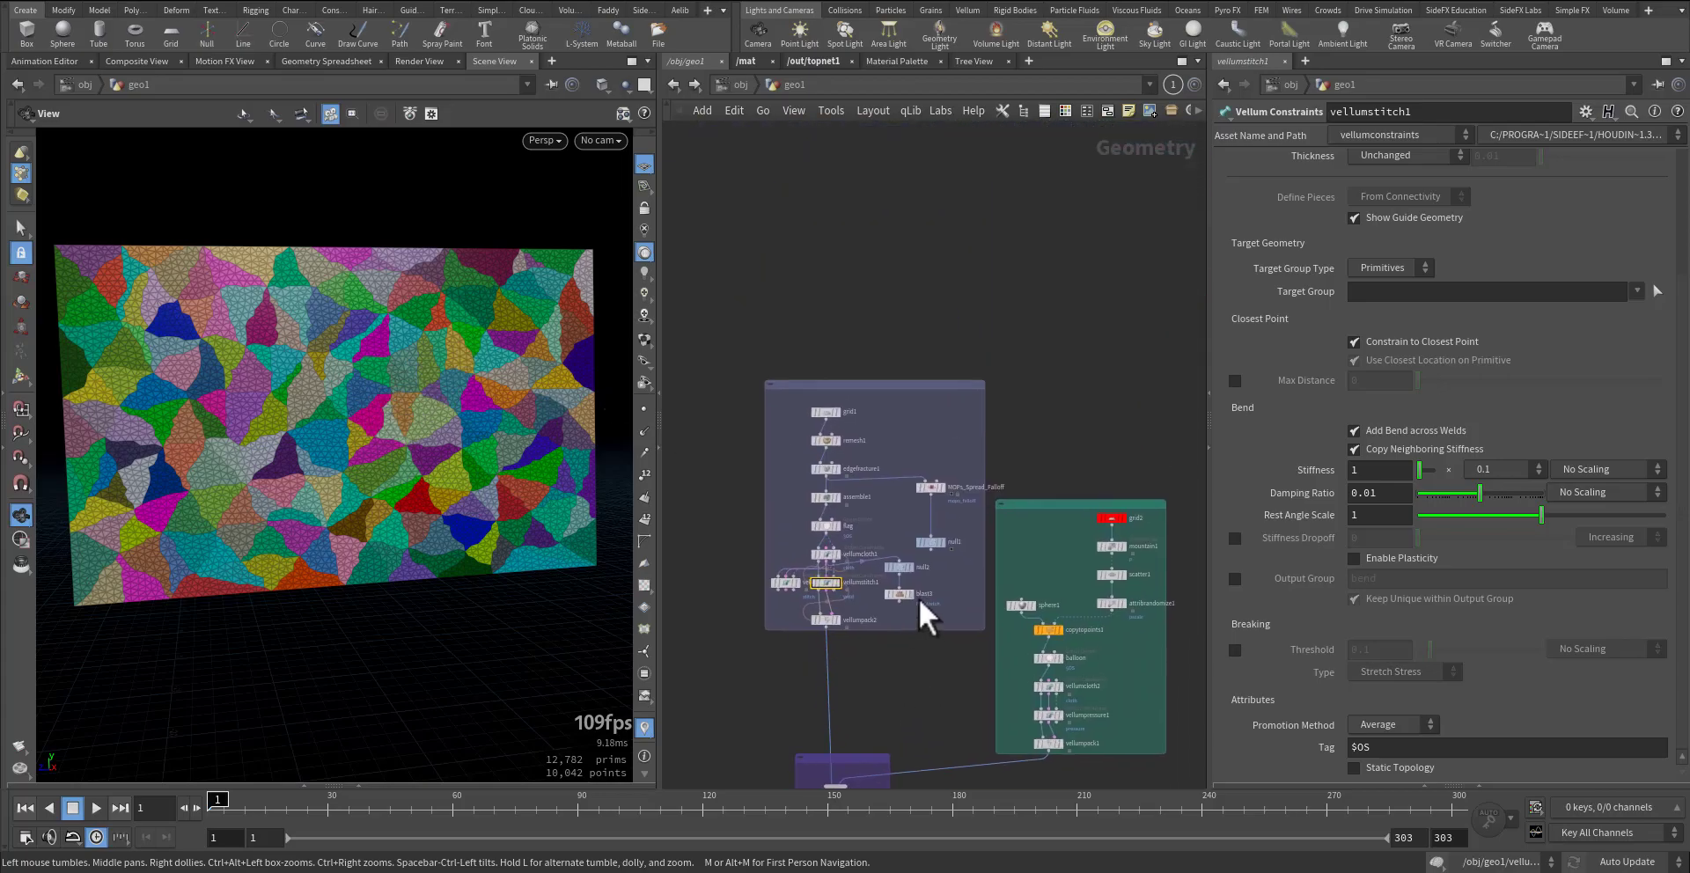
scroll(969, 486, up, 6)
middle_drag(928, 537, 1105, 569)
scroll(885, 518, up, 3)
middle_drag(885, 517, 970, 515)
click(873, 438)
click(828, 439)
drag(359, 388, 388, 409)
- Display MOPs_Spread_Falloff and check its spread and falloff width settings
middle_drag(940, 553, 720, 361)
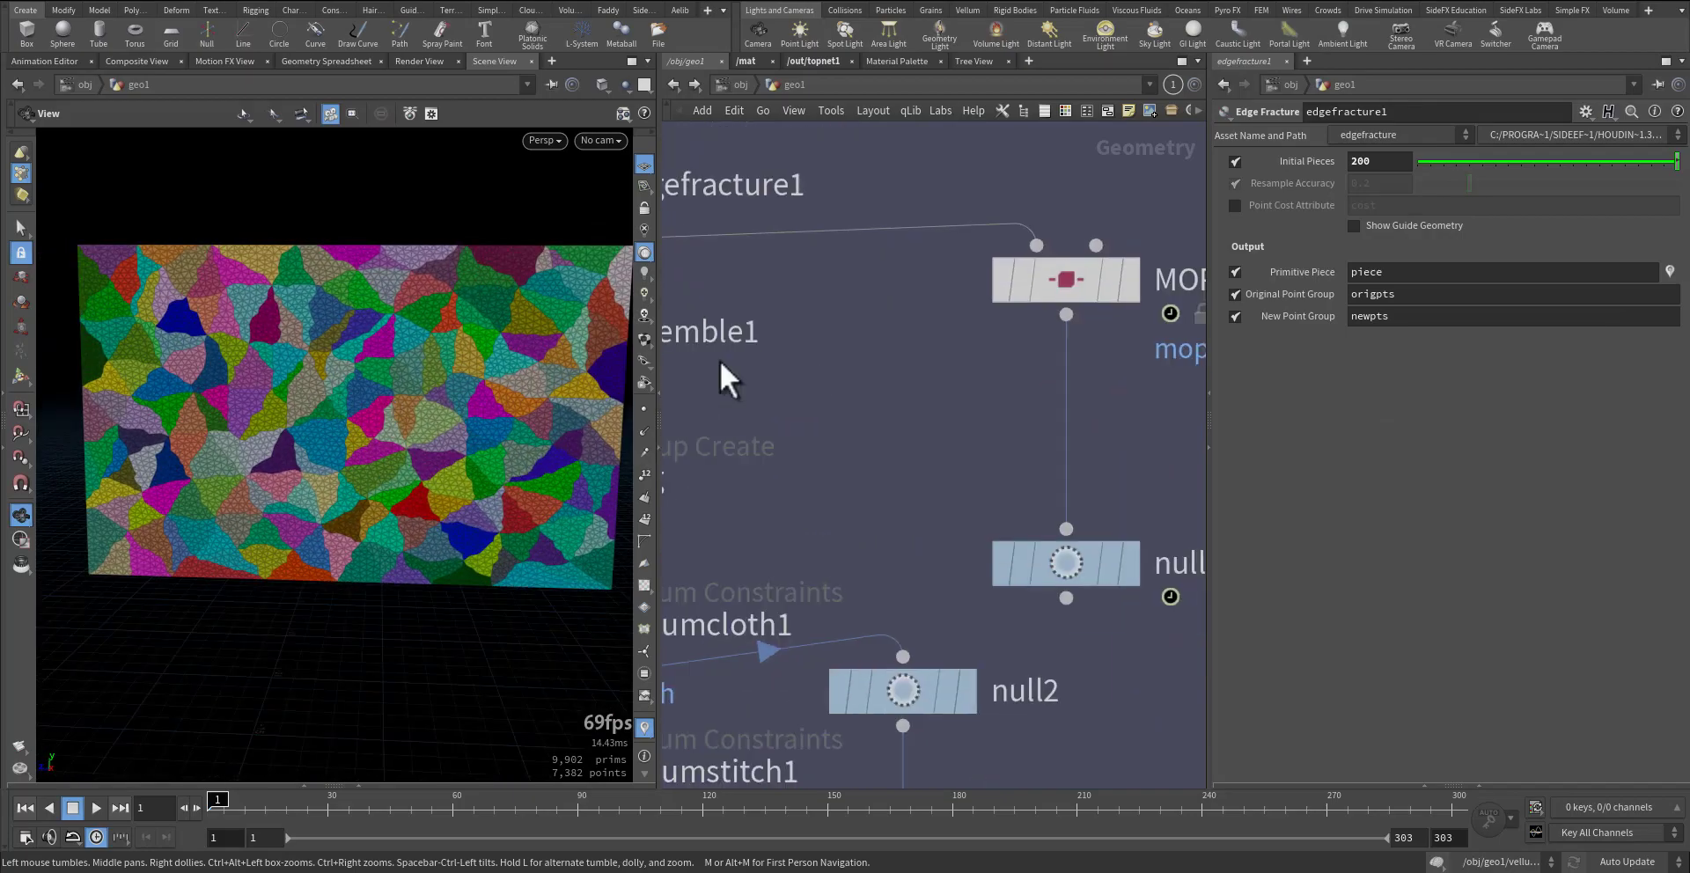
middle_drag(946, 401, 807, 446)
click(943, 331)
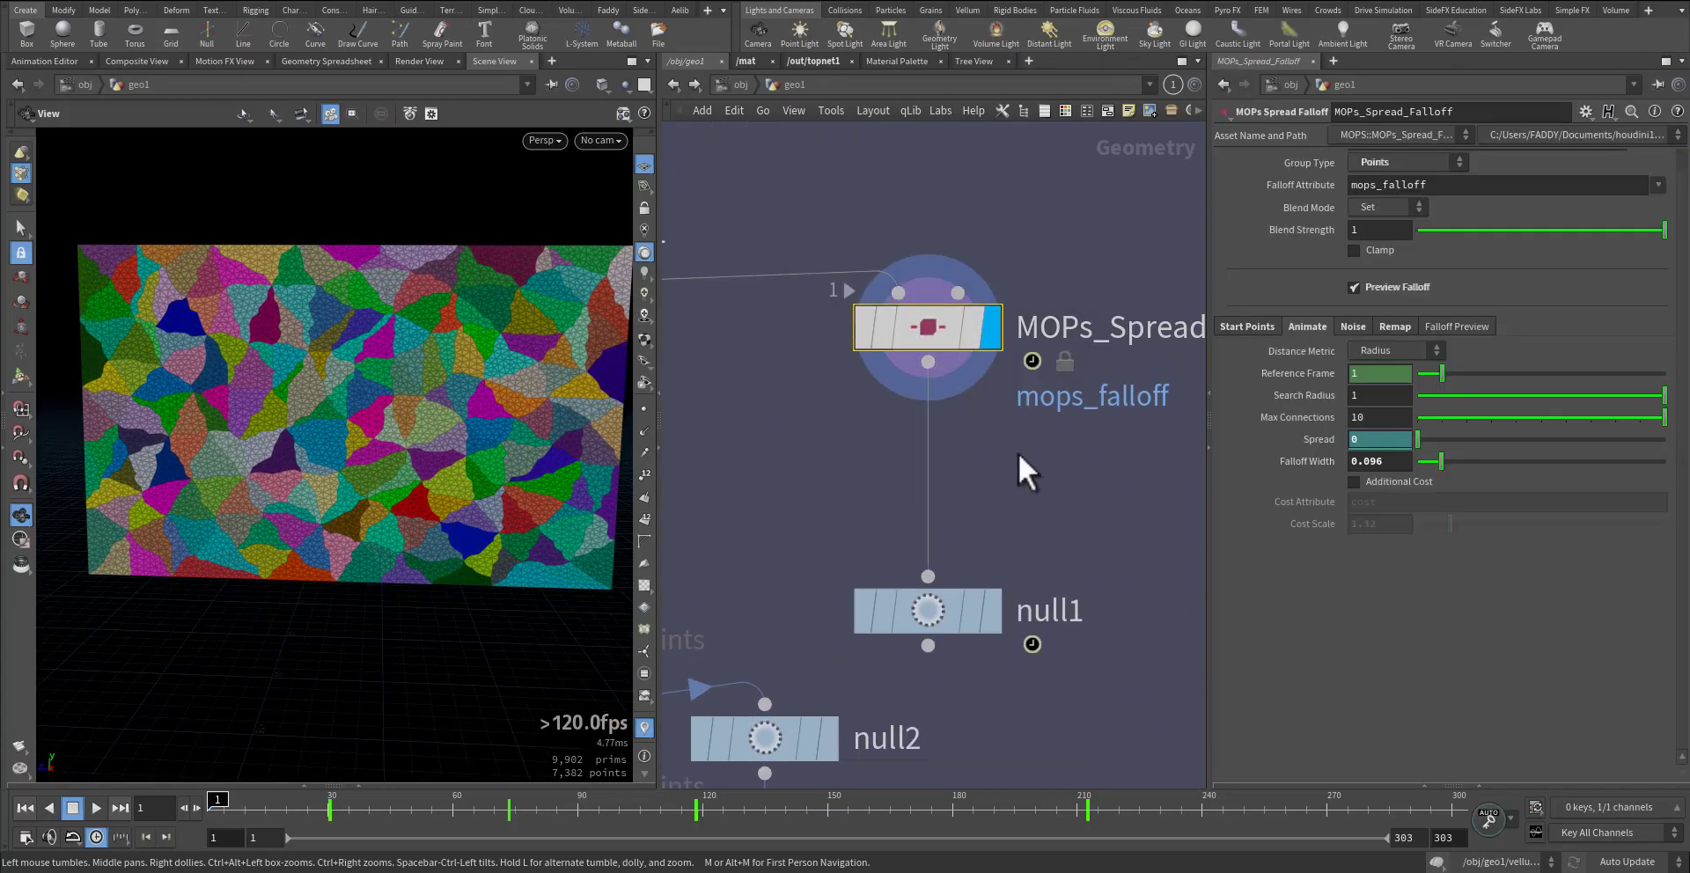
middle_drag(1047, 457, 906, 491)
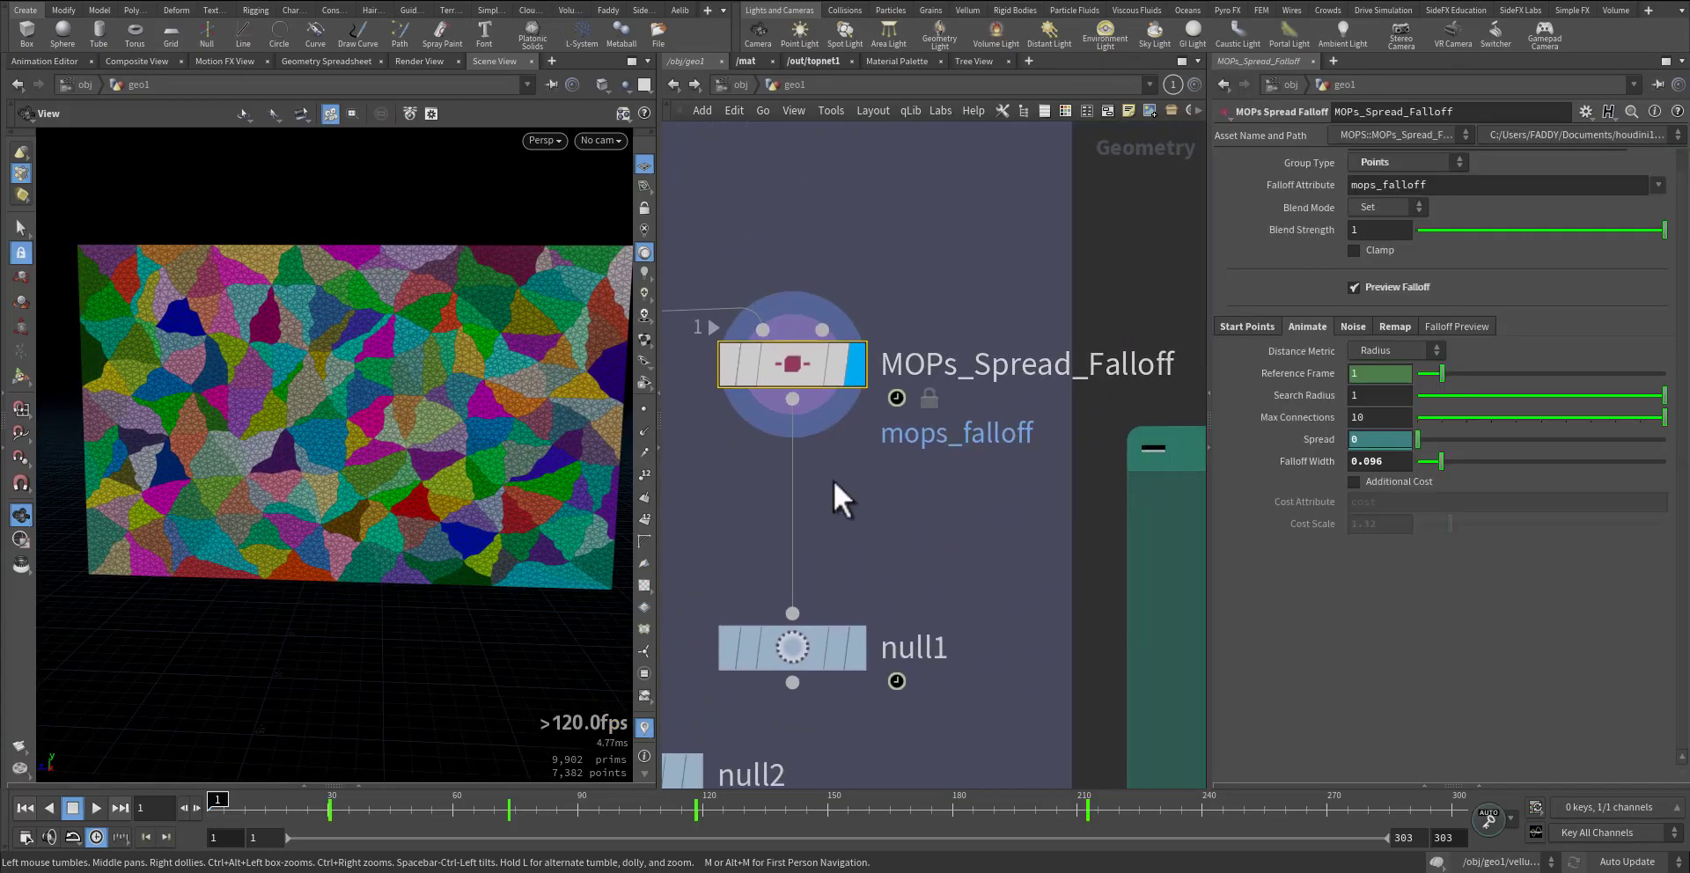
- Turn off the piece visualizer and turn on the mops_falloff visualizer
click(643, 726)
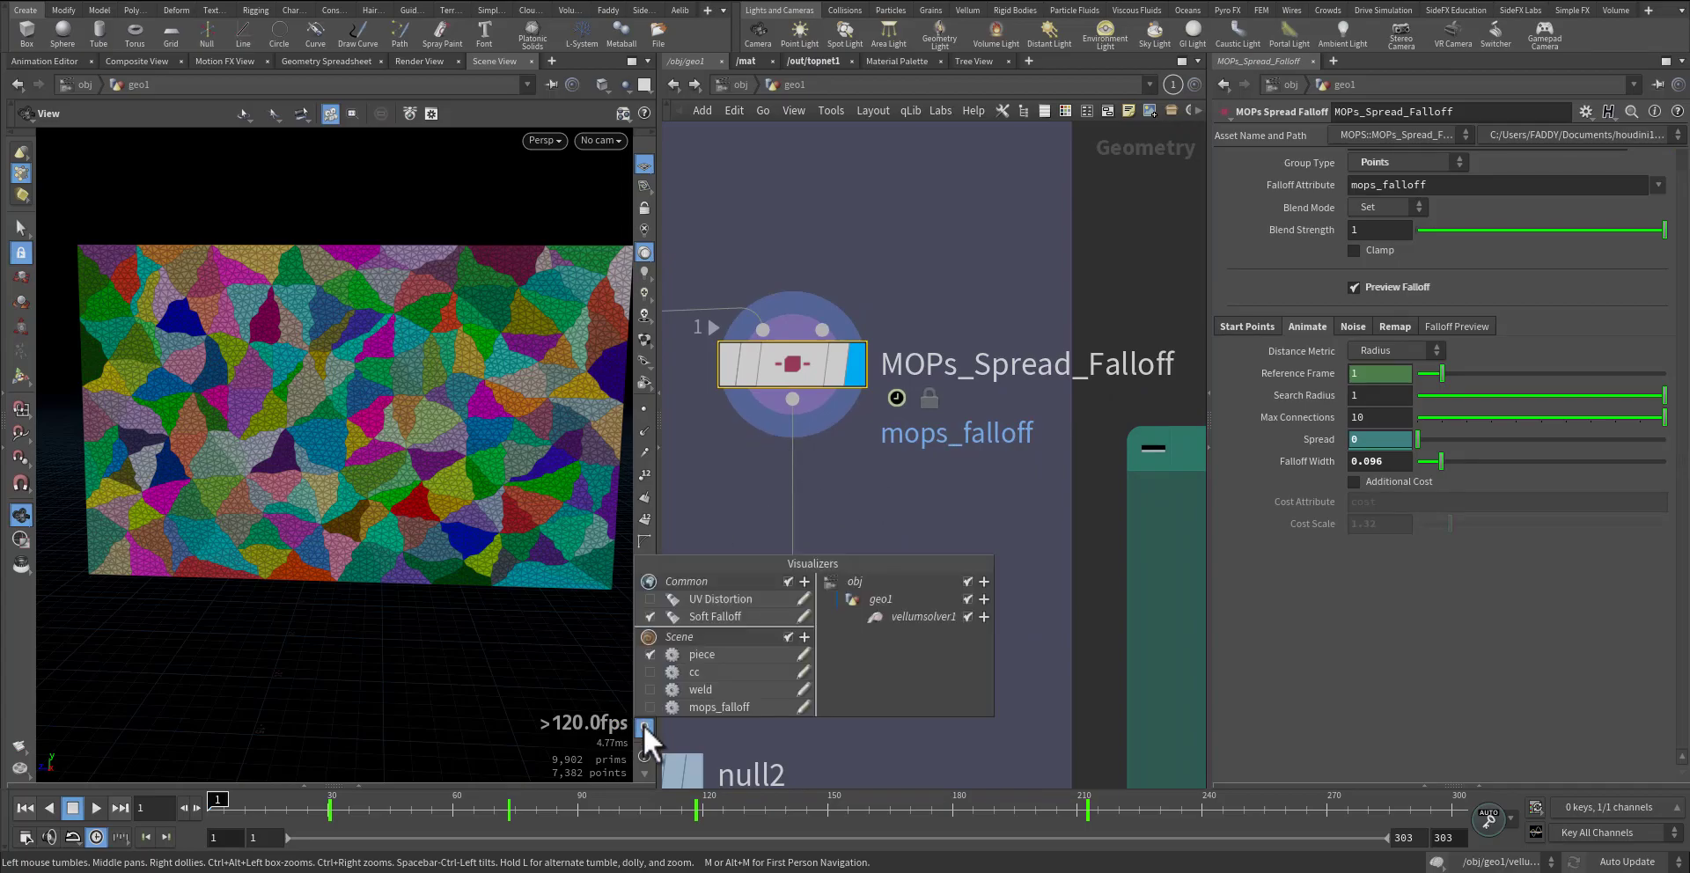
click(649, 655)
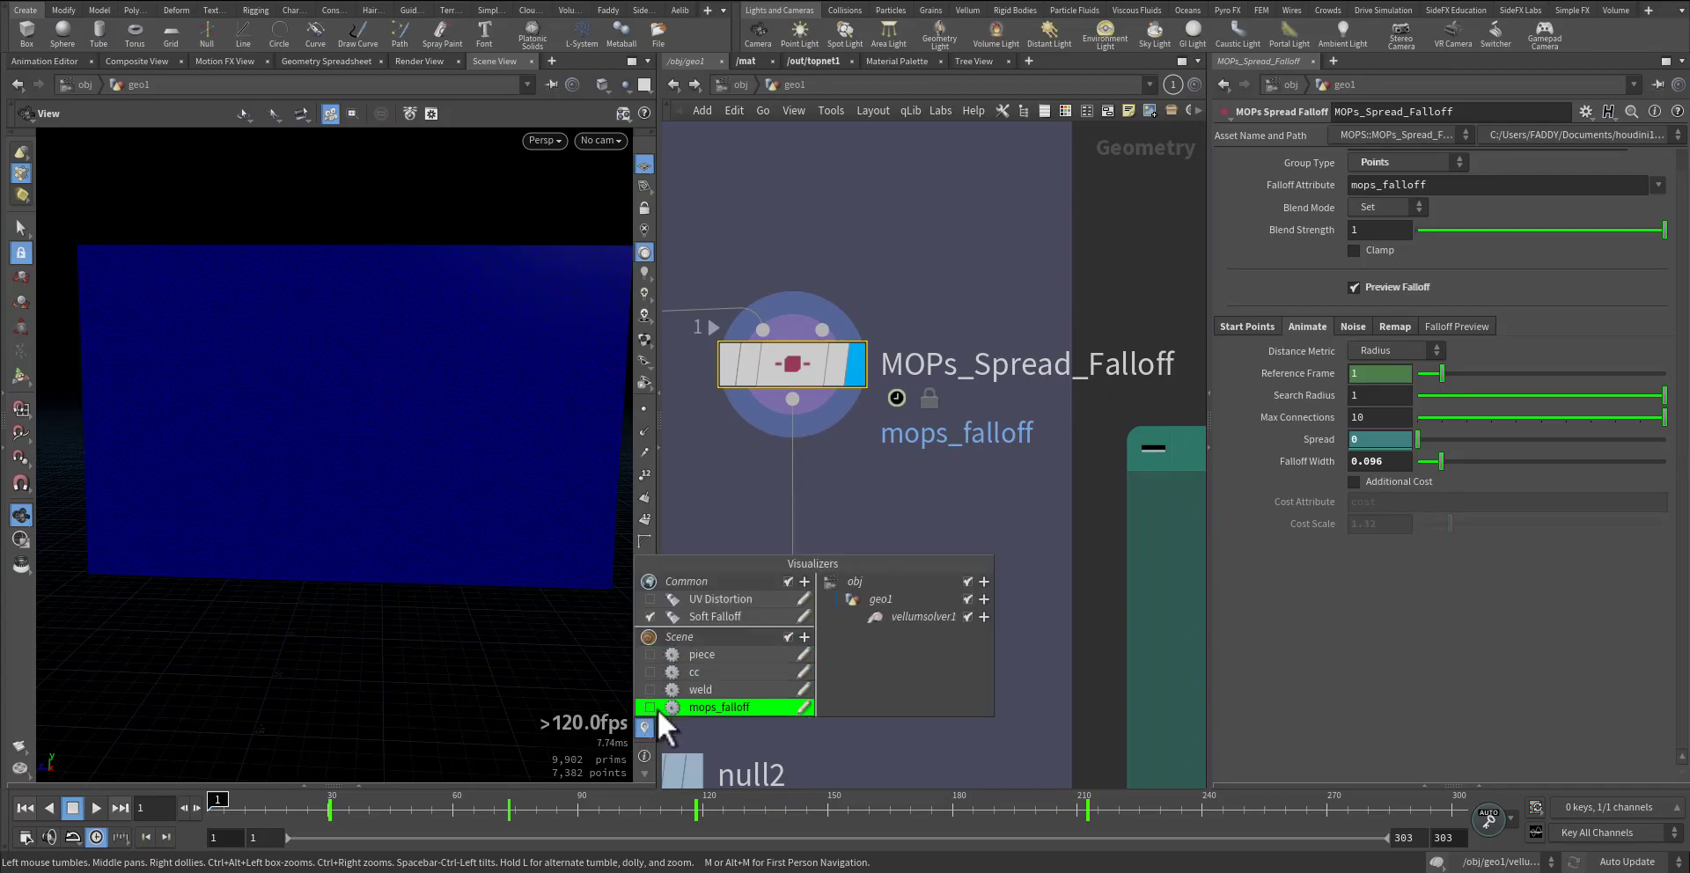
click(650, 706)
drag(903, 273, 768, 448)
- Set the Start Point Group of MOPs_Spread_Falloff to point 90 at the flag's upper corner
click(1250, 325)
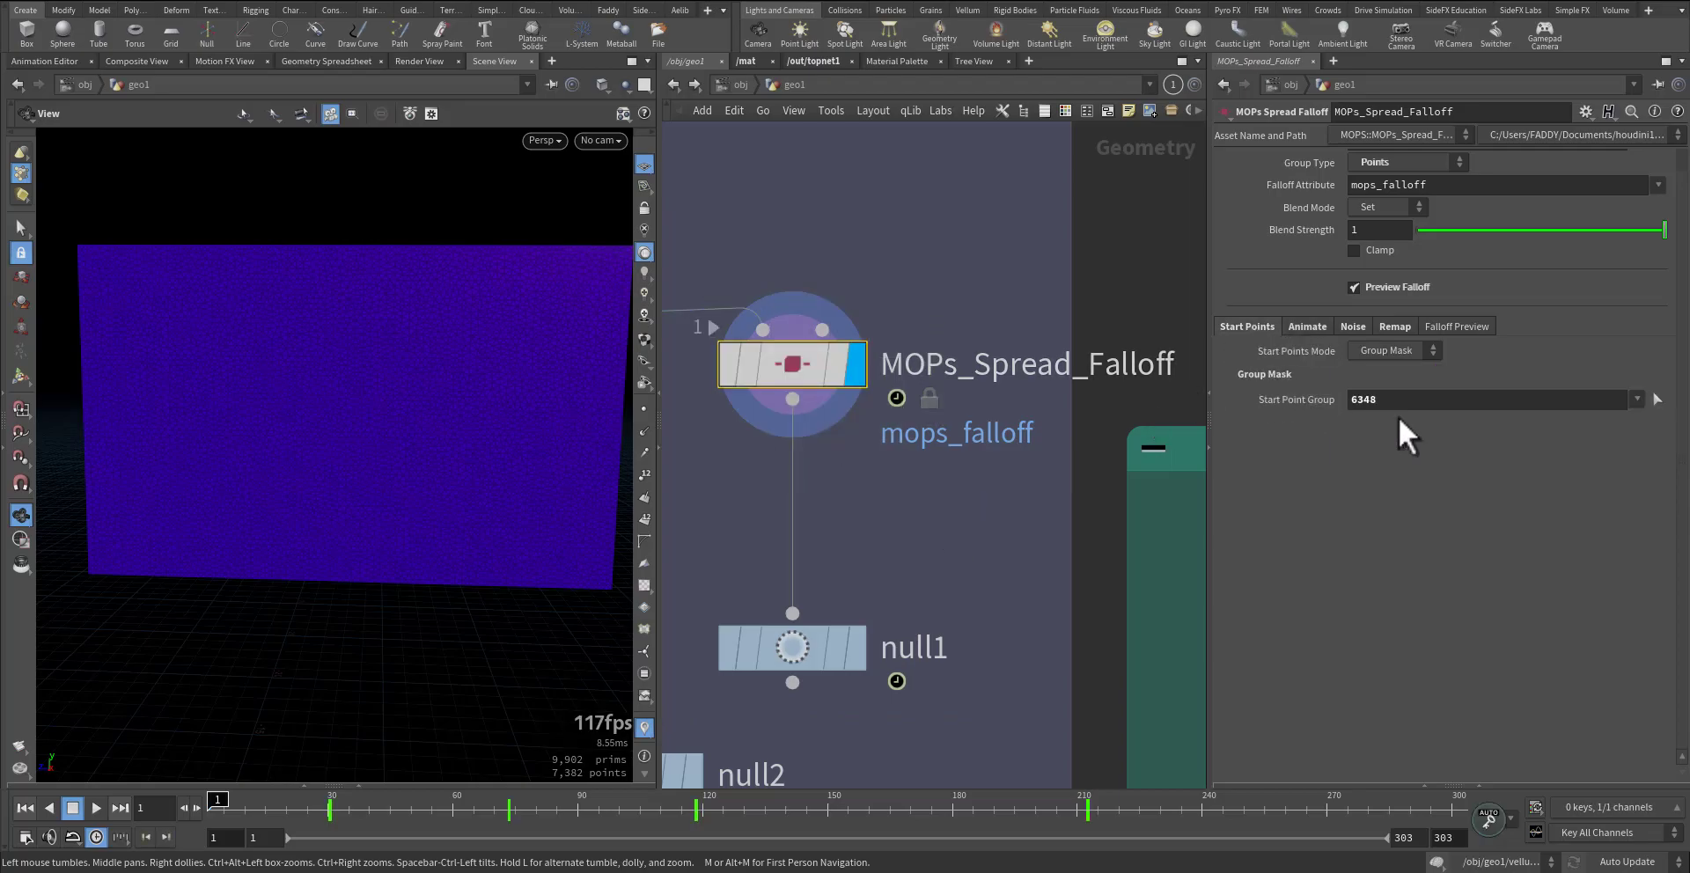
middle_drag(454, 370, 389, 382)
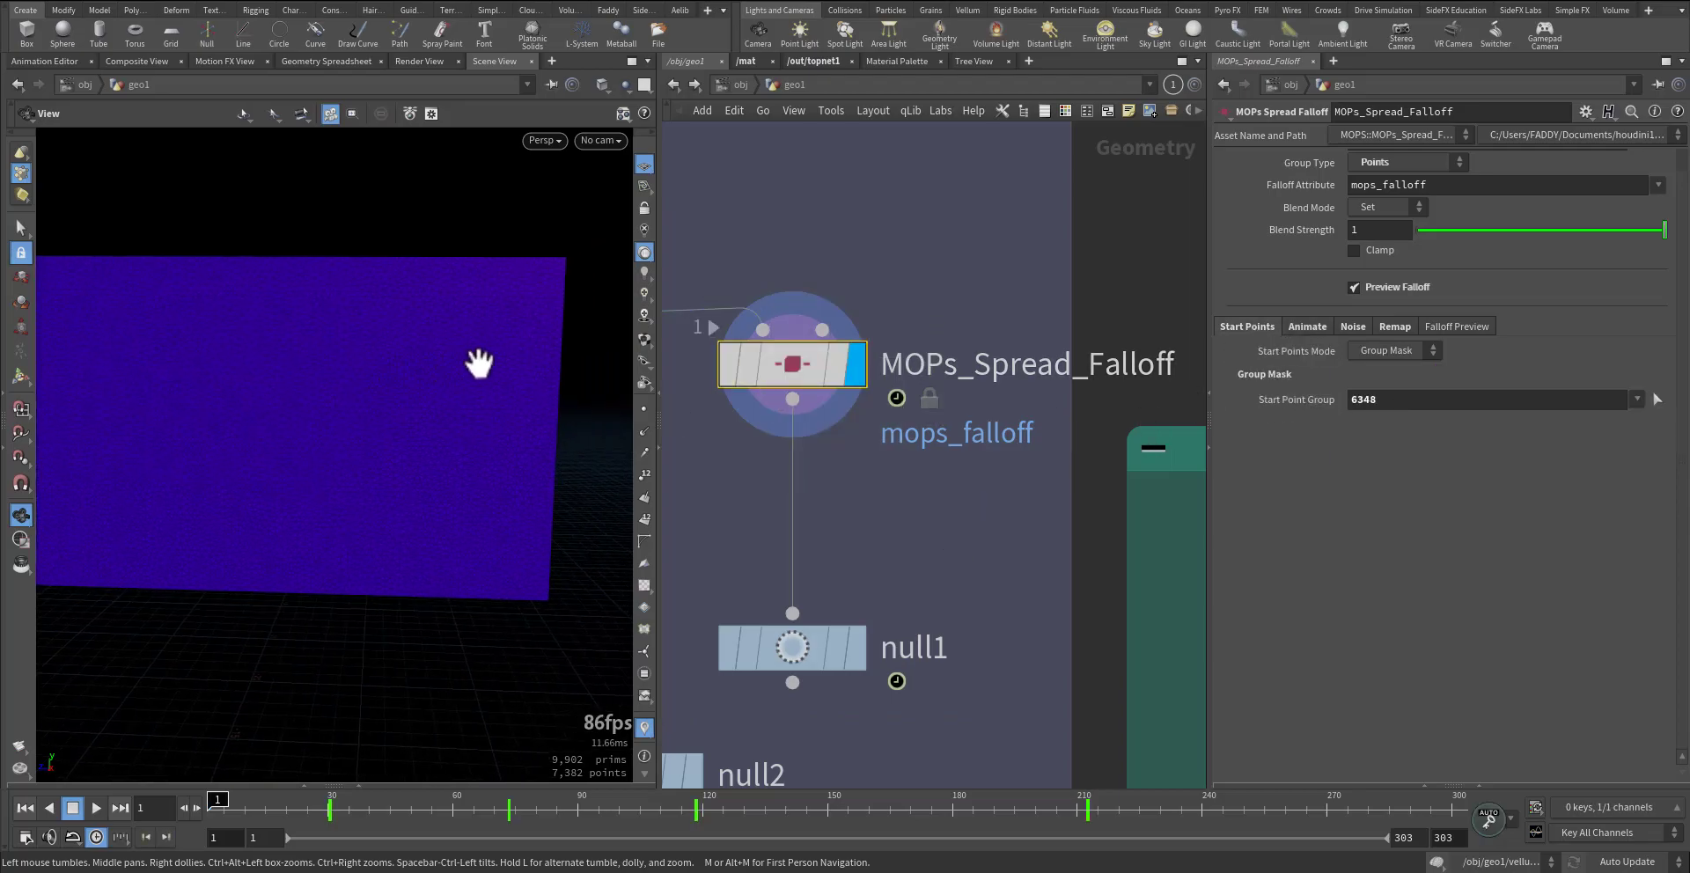
click(1656, 399)
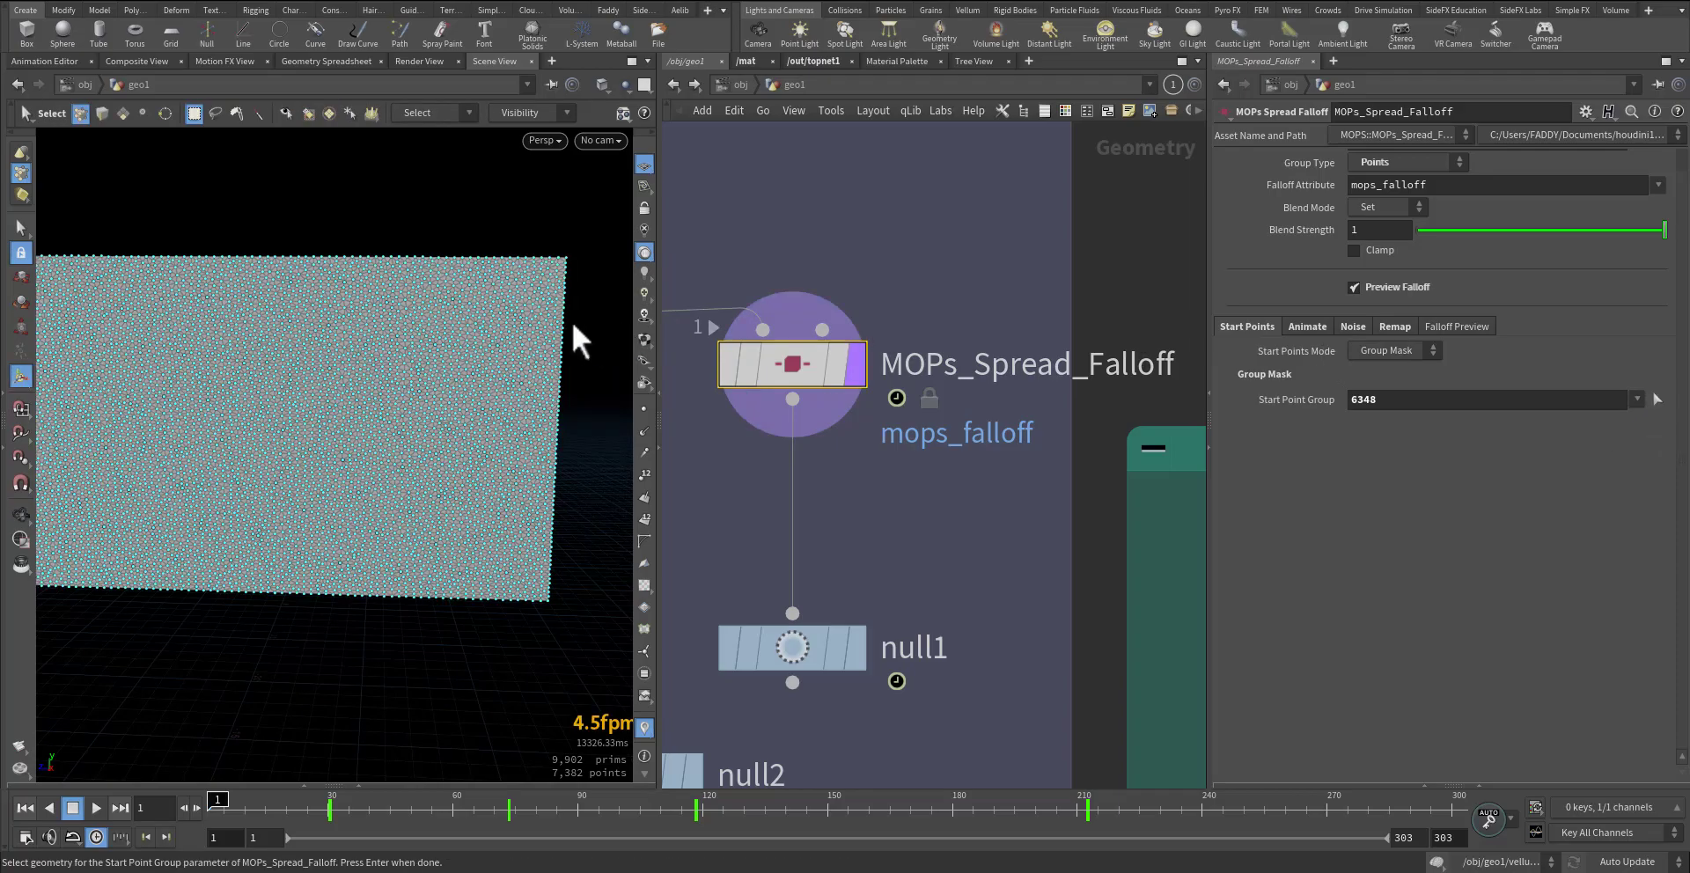
right_click(395, 387)
click(523, 215)
alt+right_drag(539, 220, 472, 262)
alt+drag(472, 262, 535, 253)
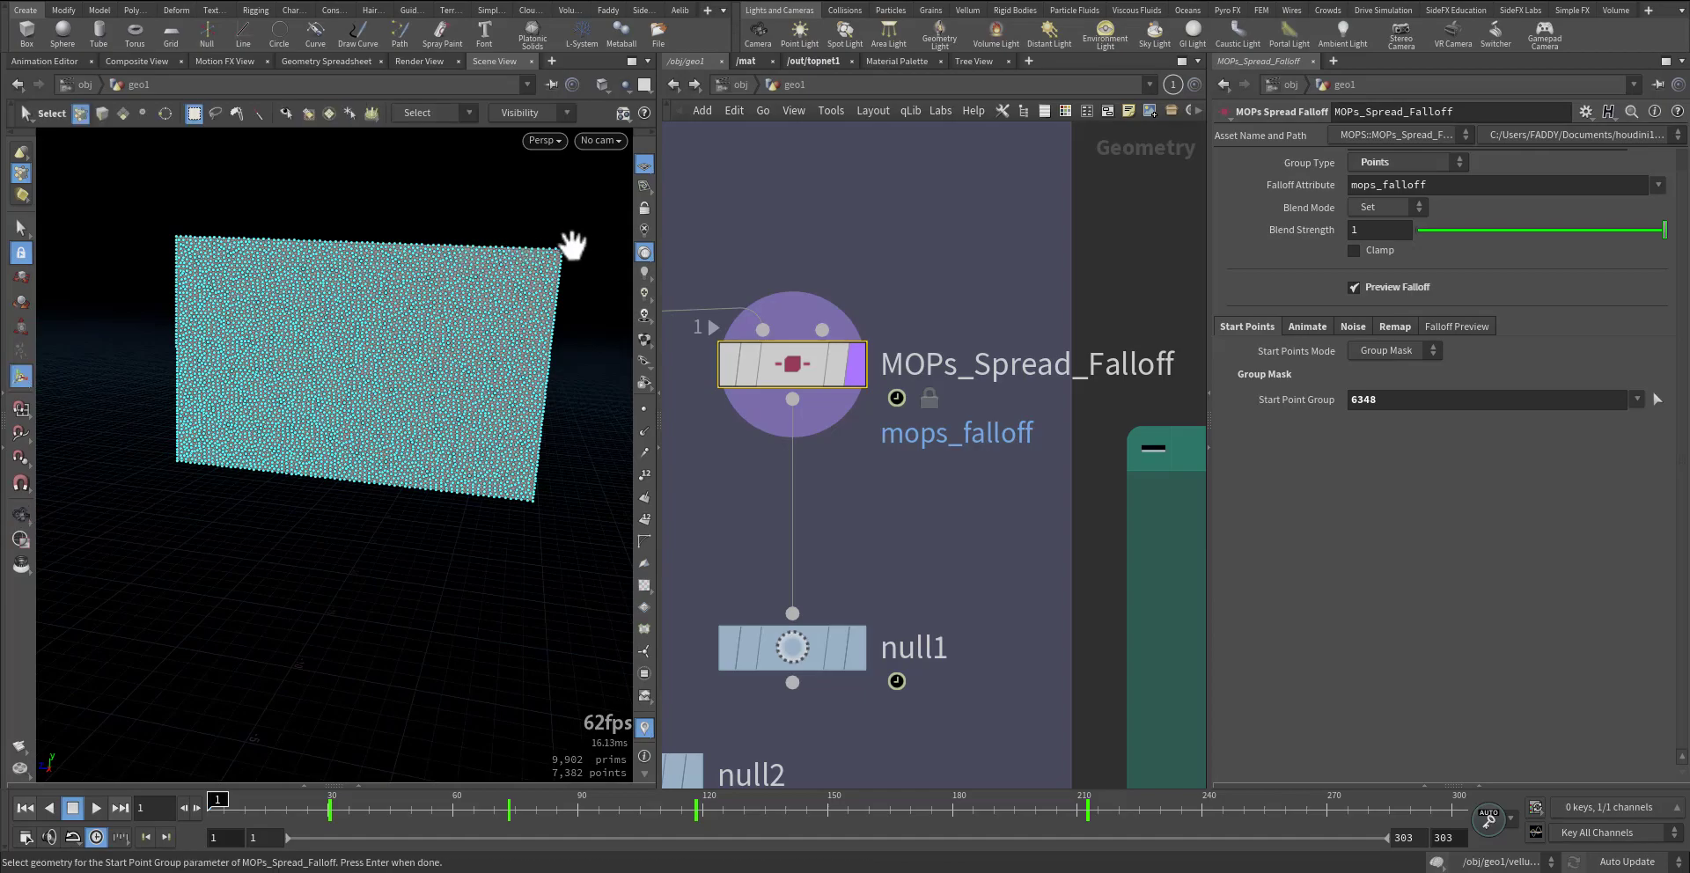
click(562, 249)
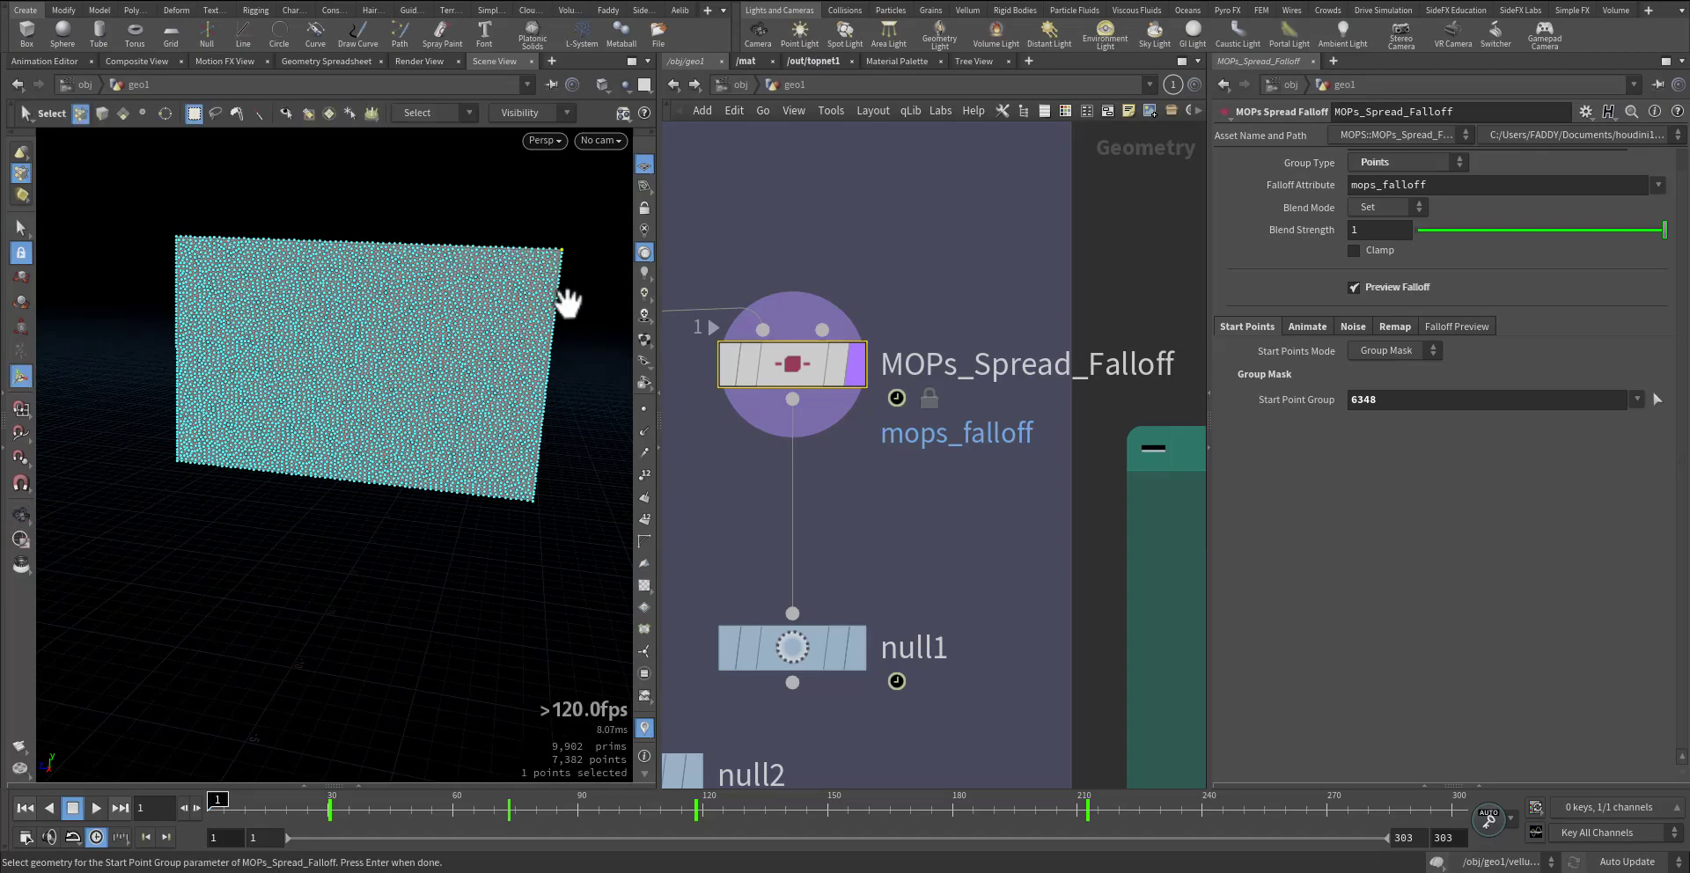
key(Return)
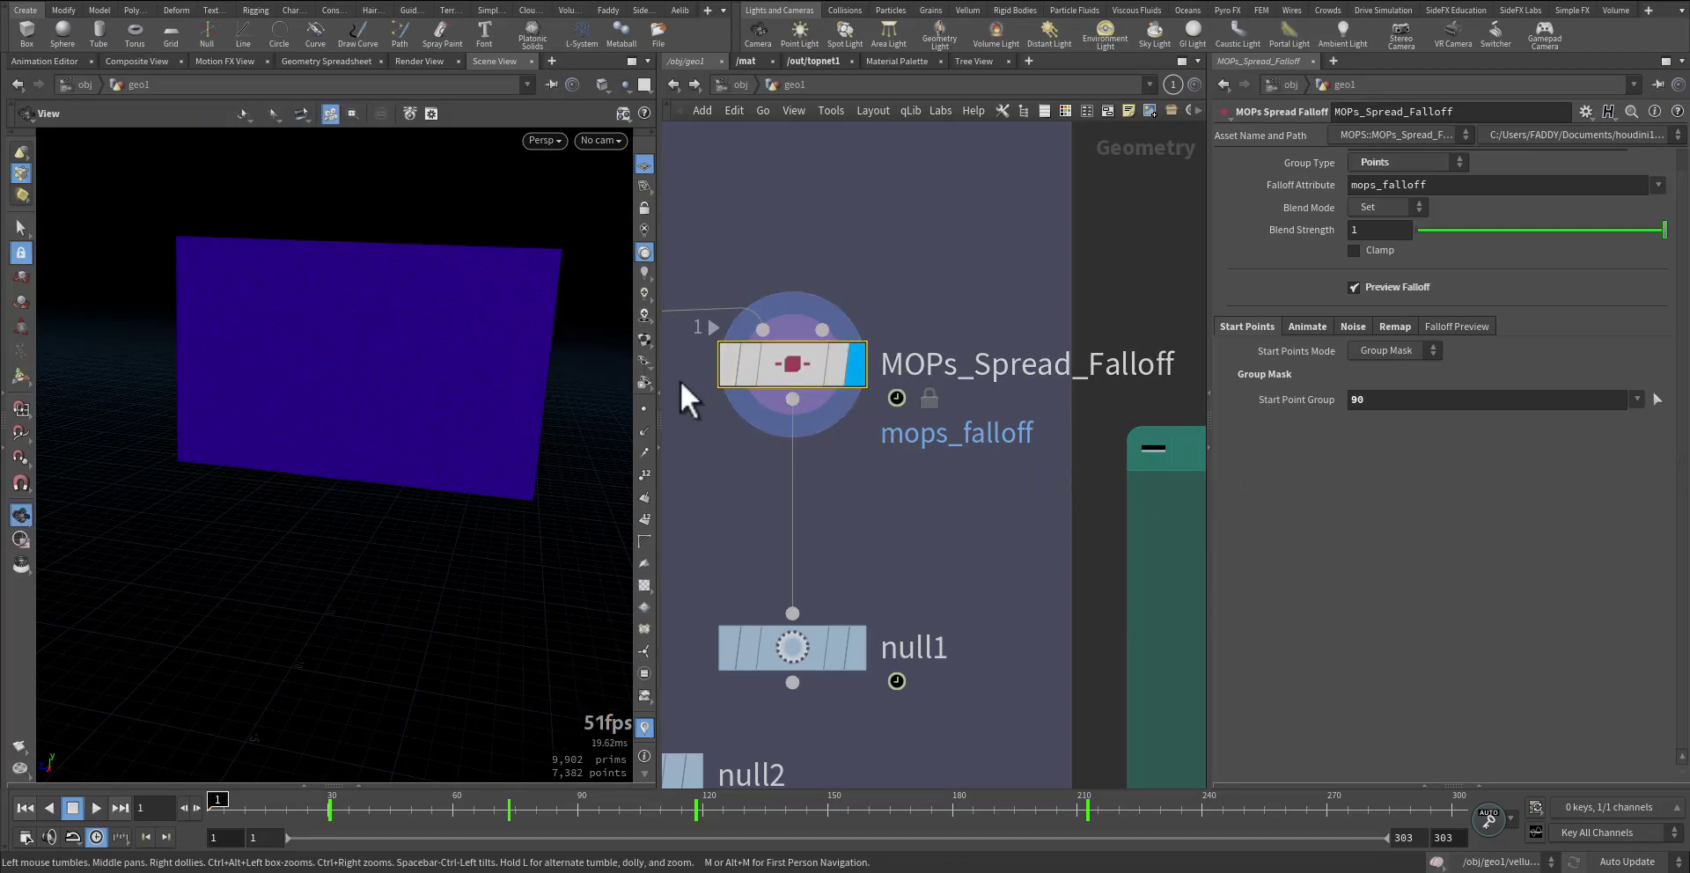
- Open the Spread animation curve of MOPs_Spread_Falloff in the Animation Editor, examine its shape, and close the editor
click(1291, 329)
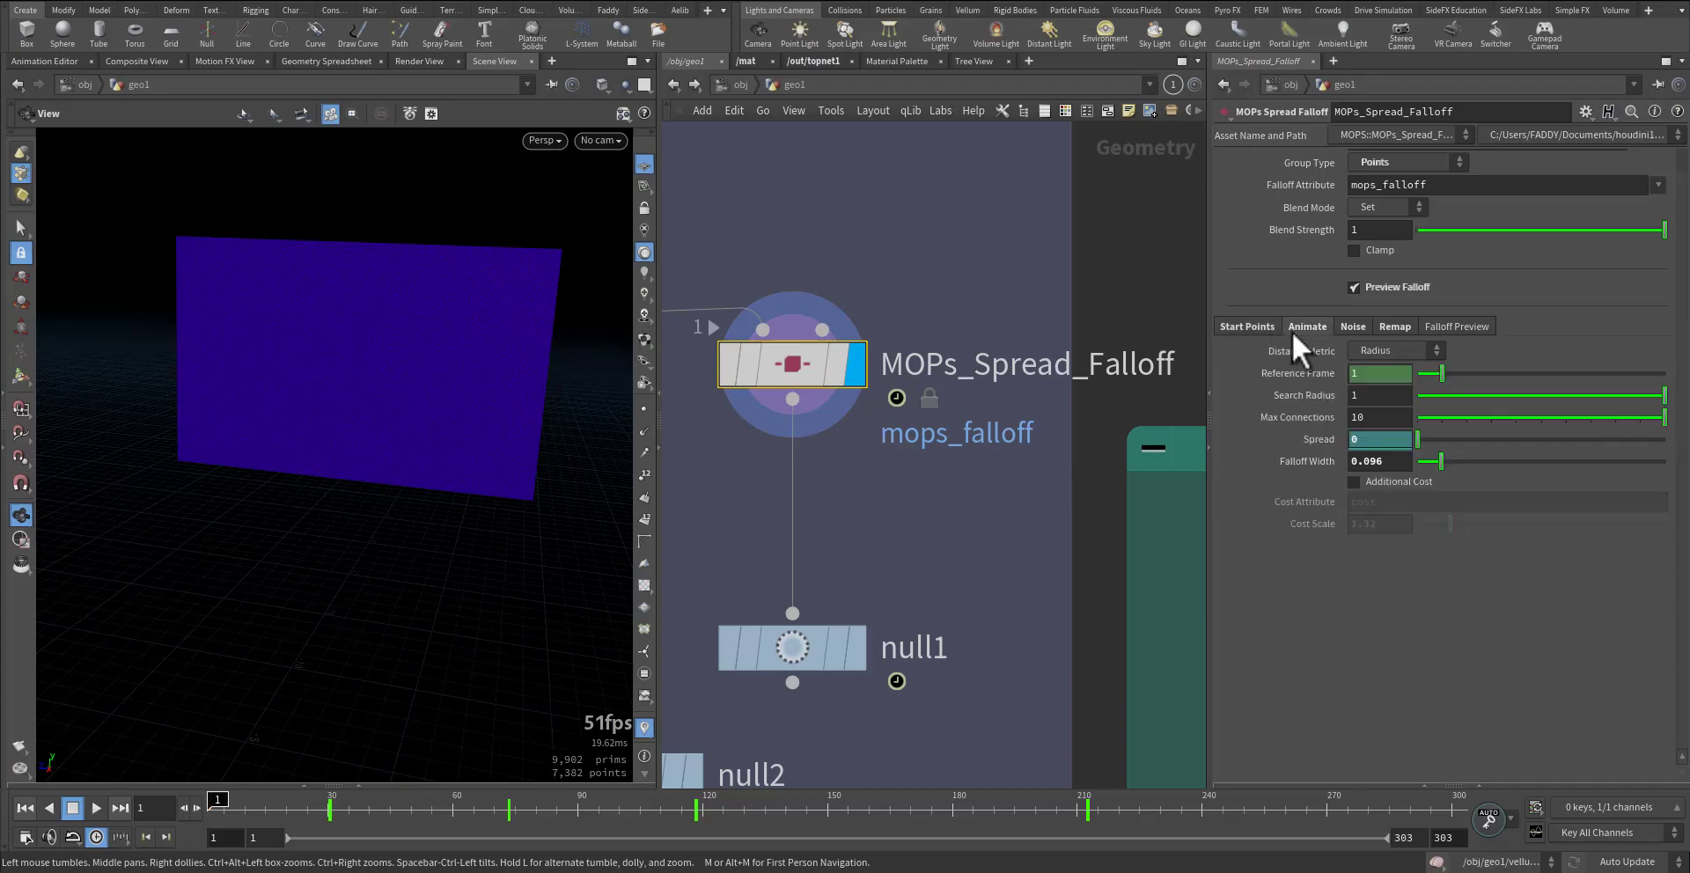
shift+click(1383, 444)
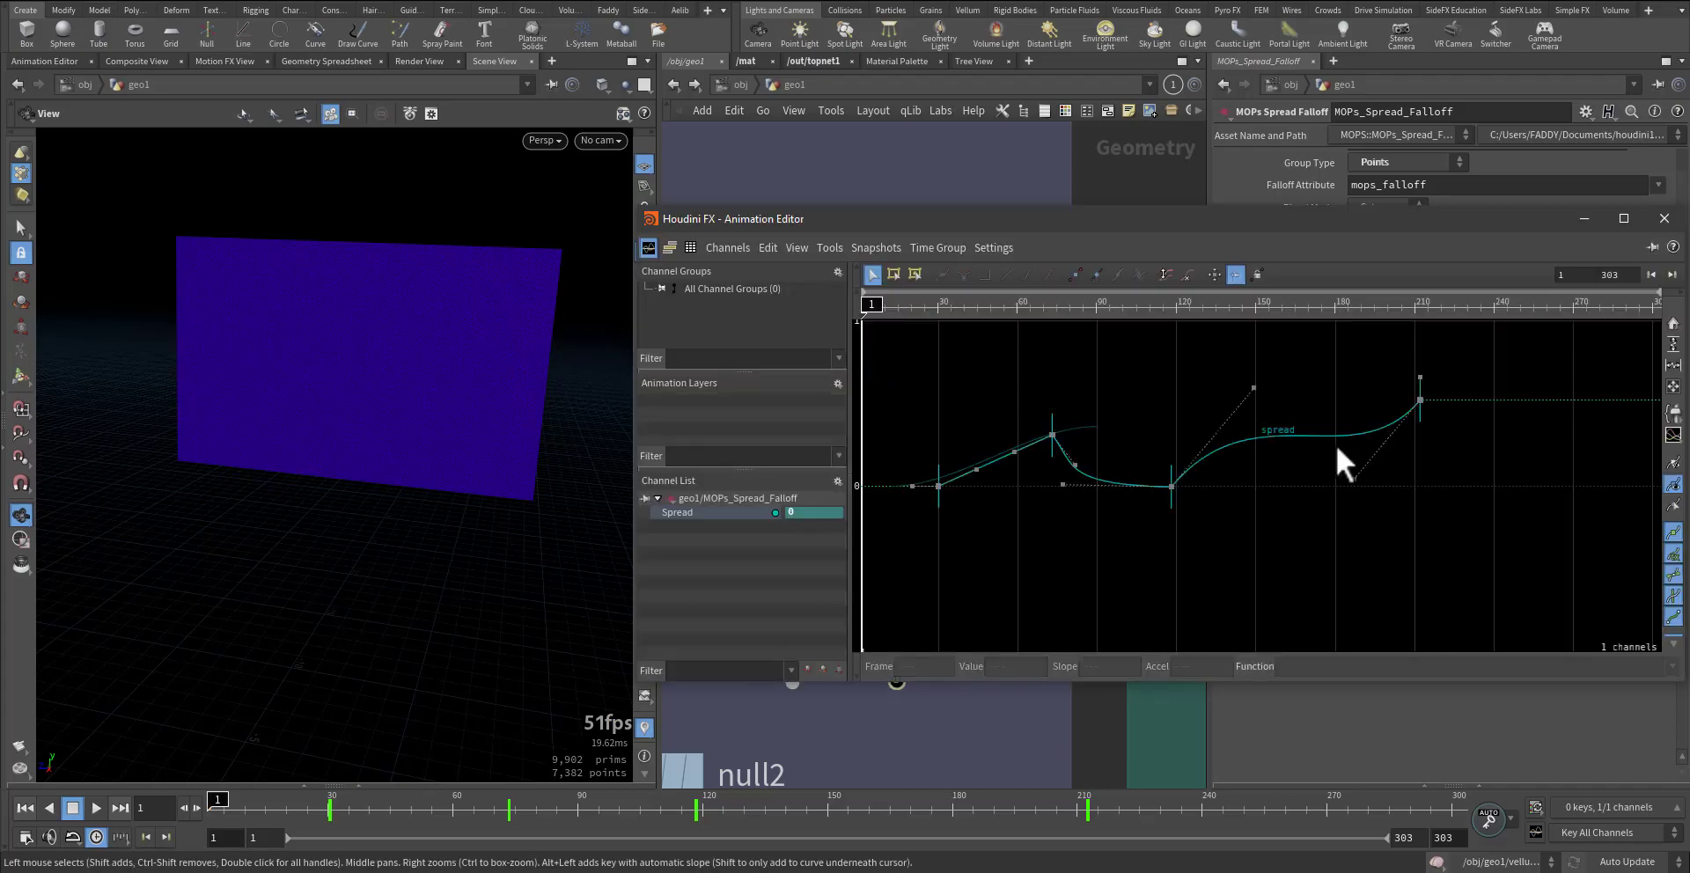
key(h)
scroll(1301, 490, down, 2)
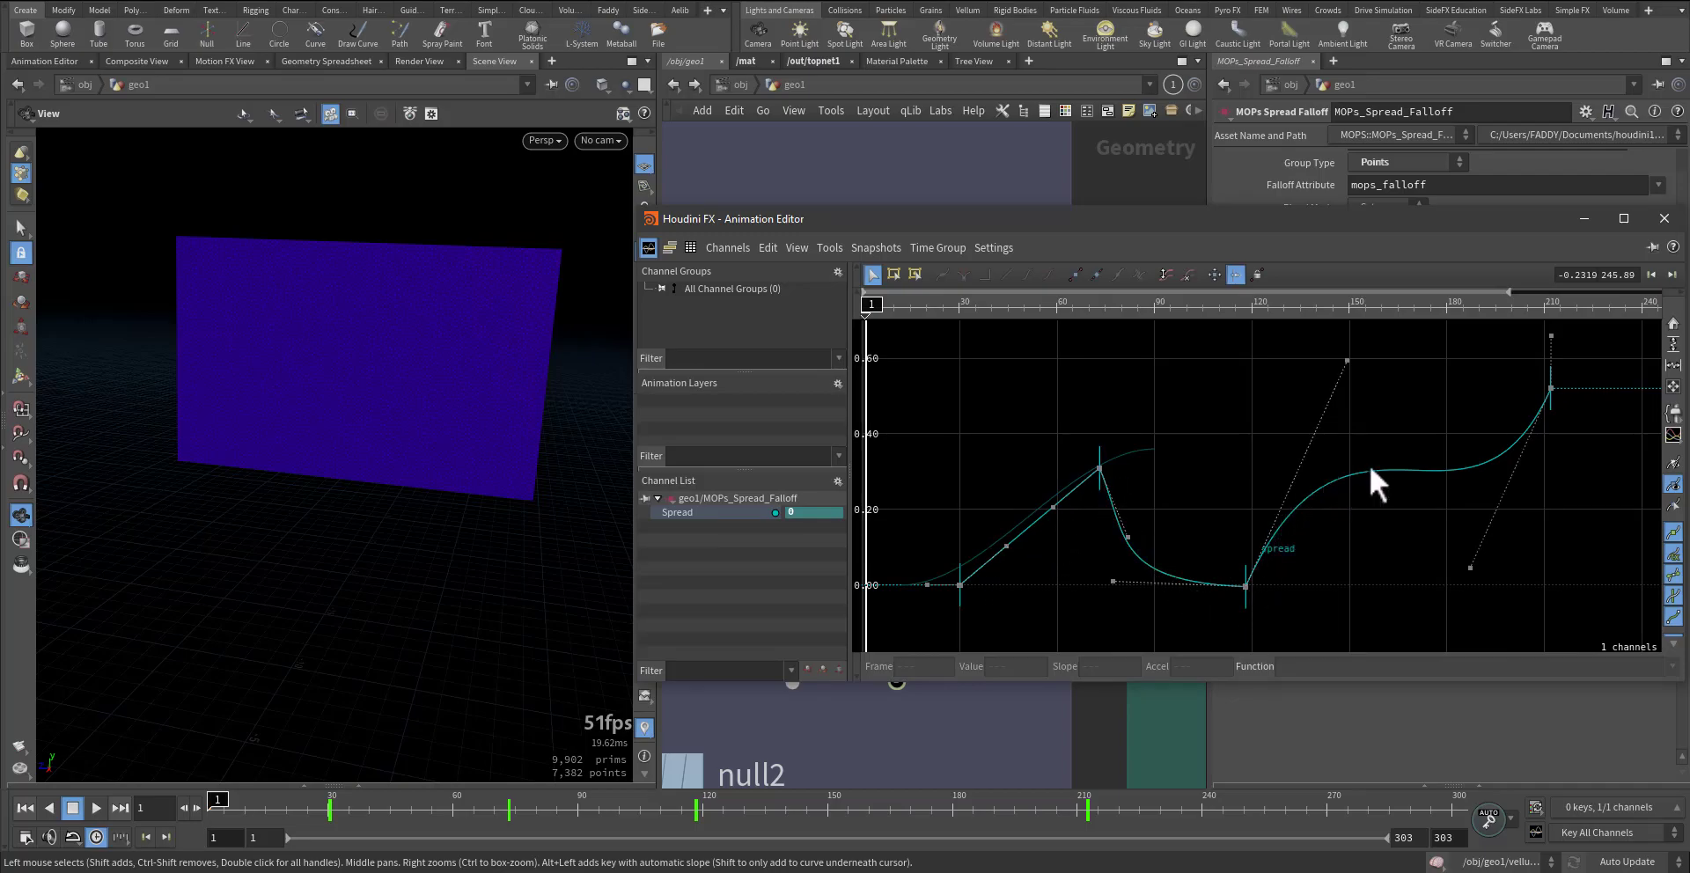
click(1663, 218)
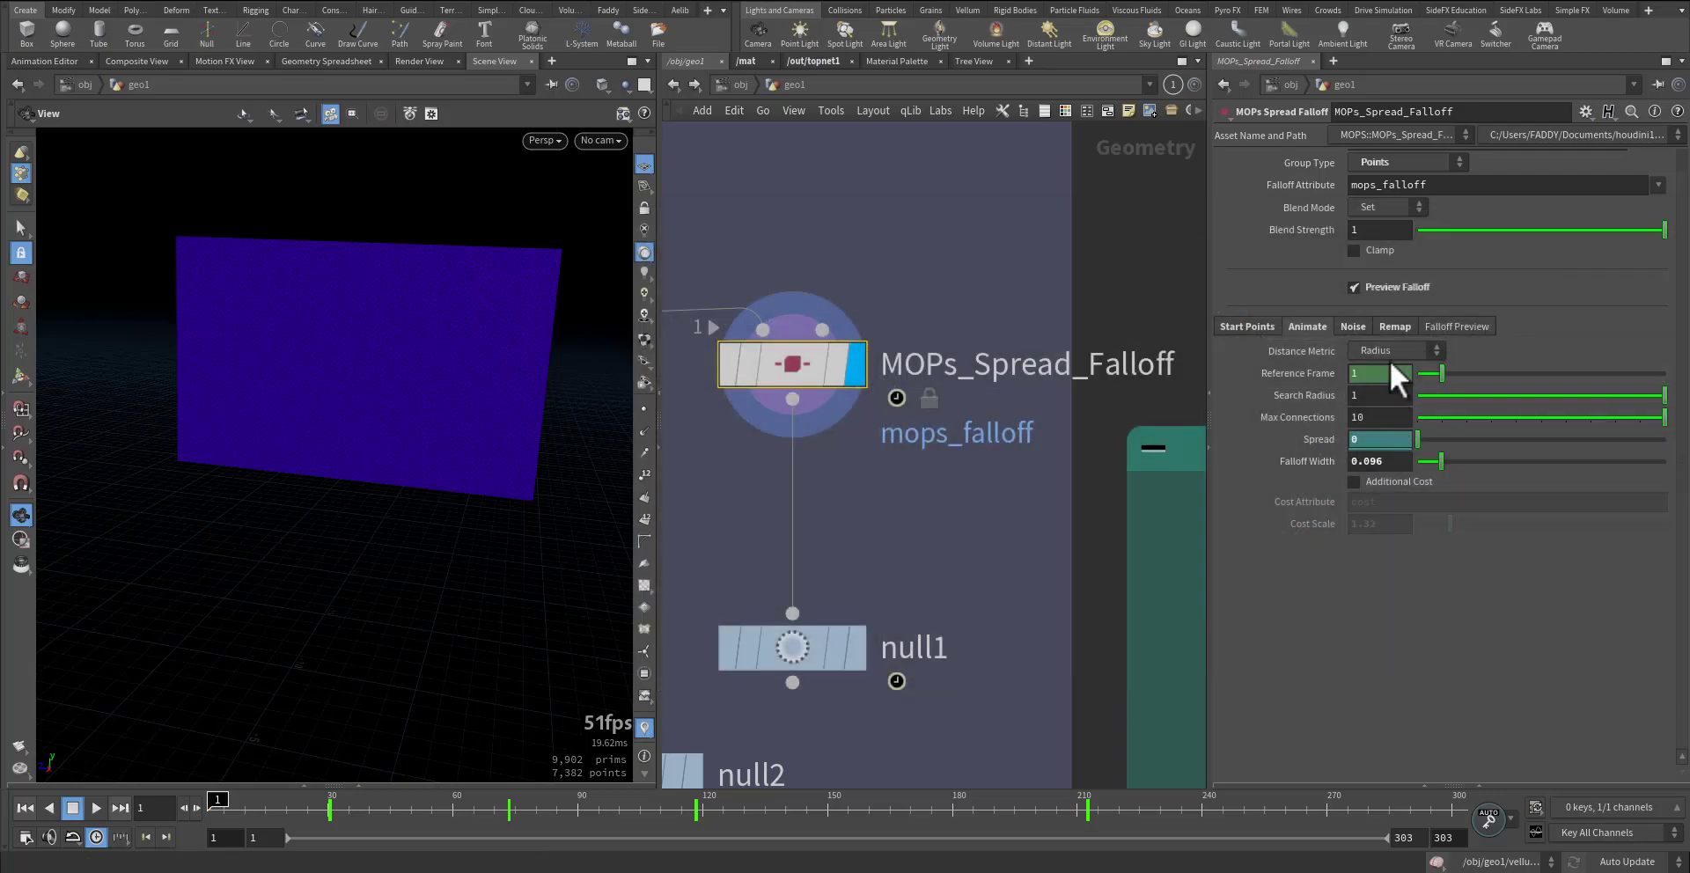
- Check the noise settings and the remap ramp of MOPs_Spread_Falloff
click(1353, 326)
drag(1577, 611, 1589, 622)
click(1400, 327)
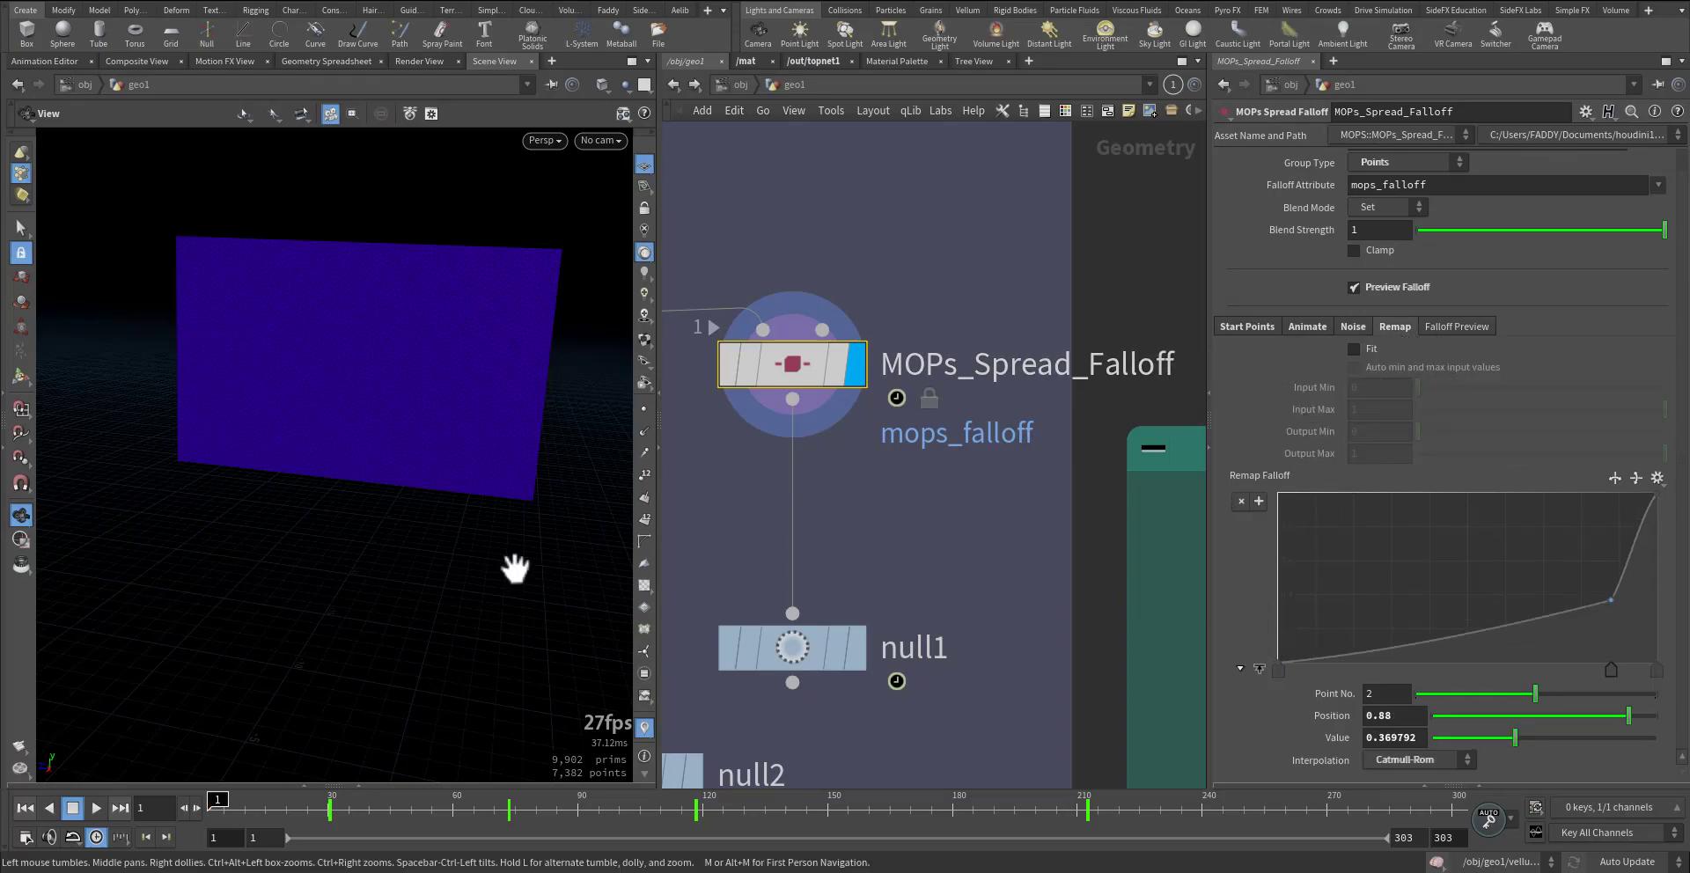
- Play and scrub the animation to watch the falloff spread over the flag, and return to frame 1
click(92, 811)
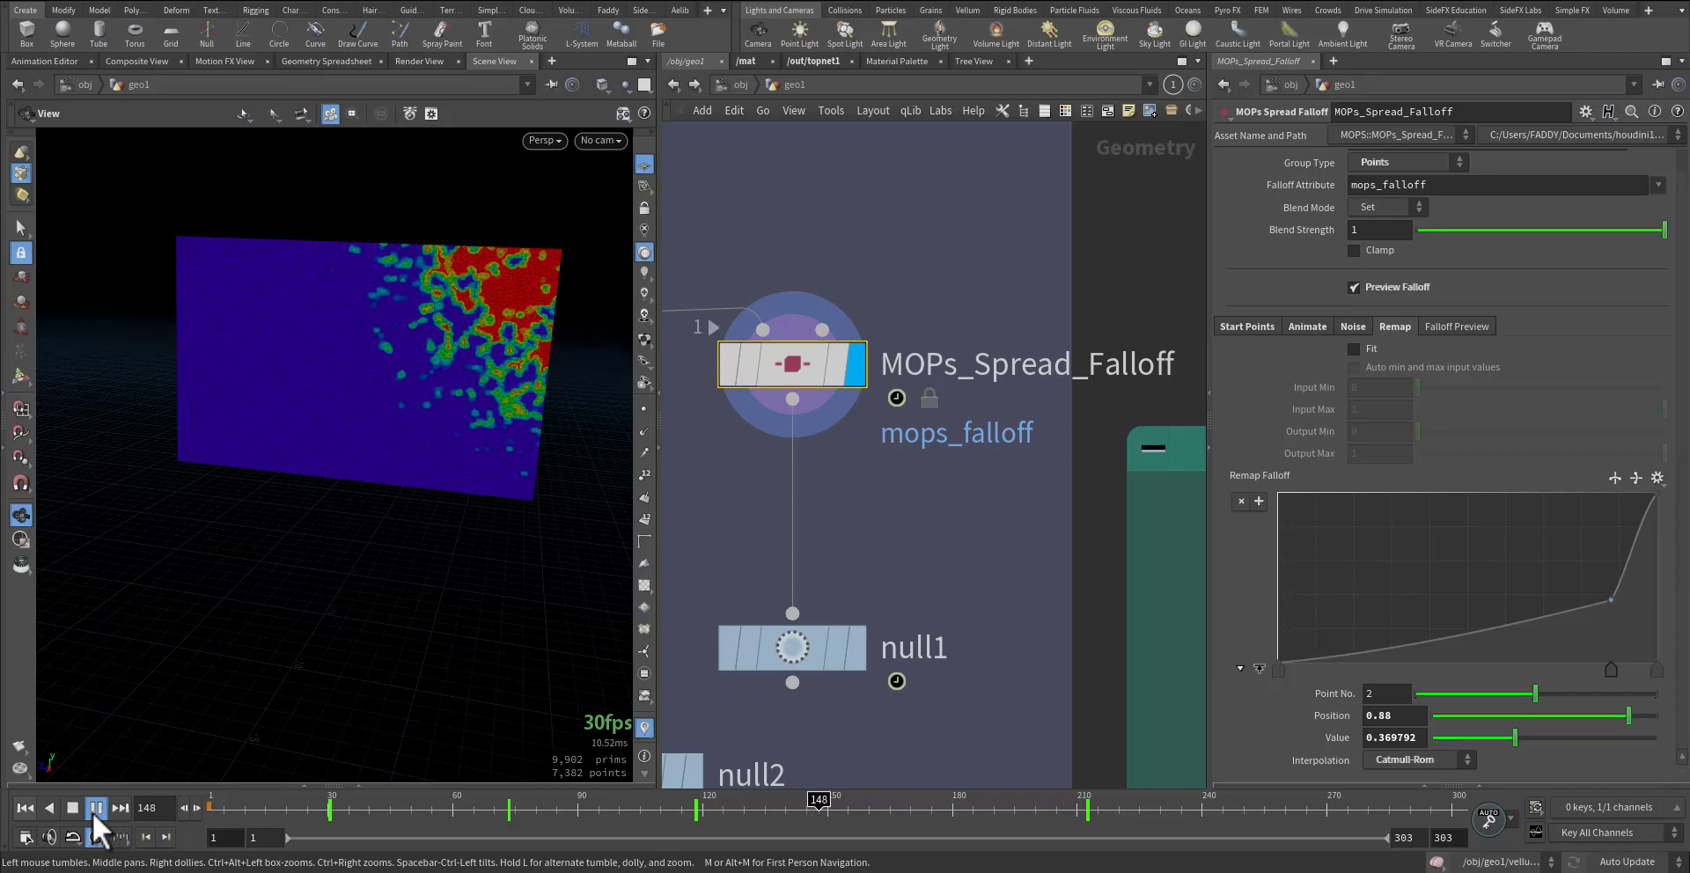
drag(268, 806, 561, 807)
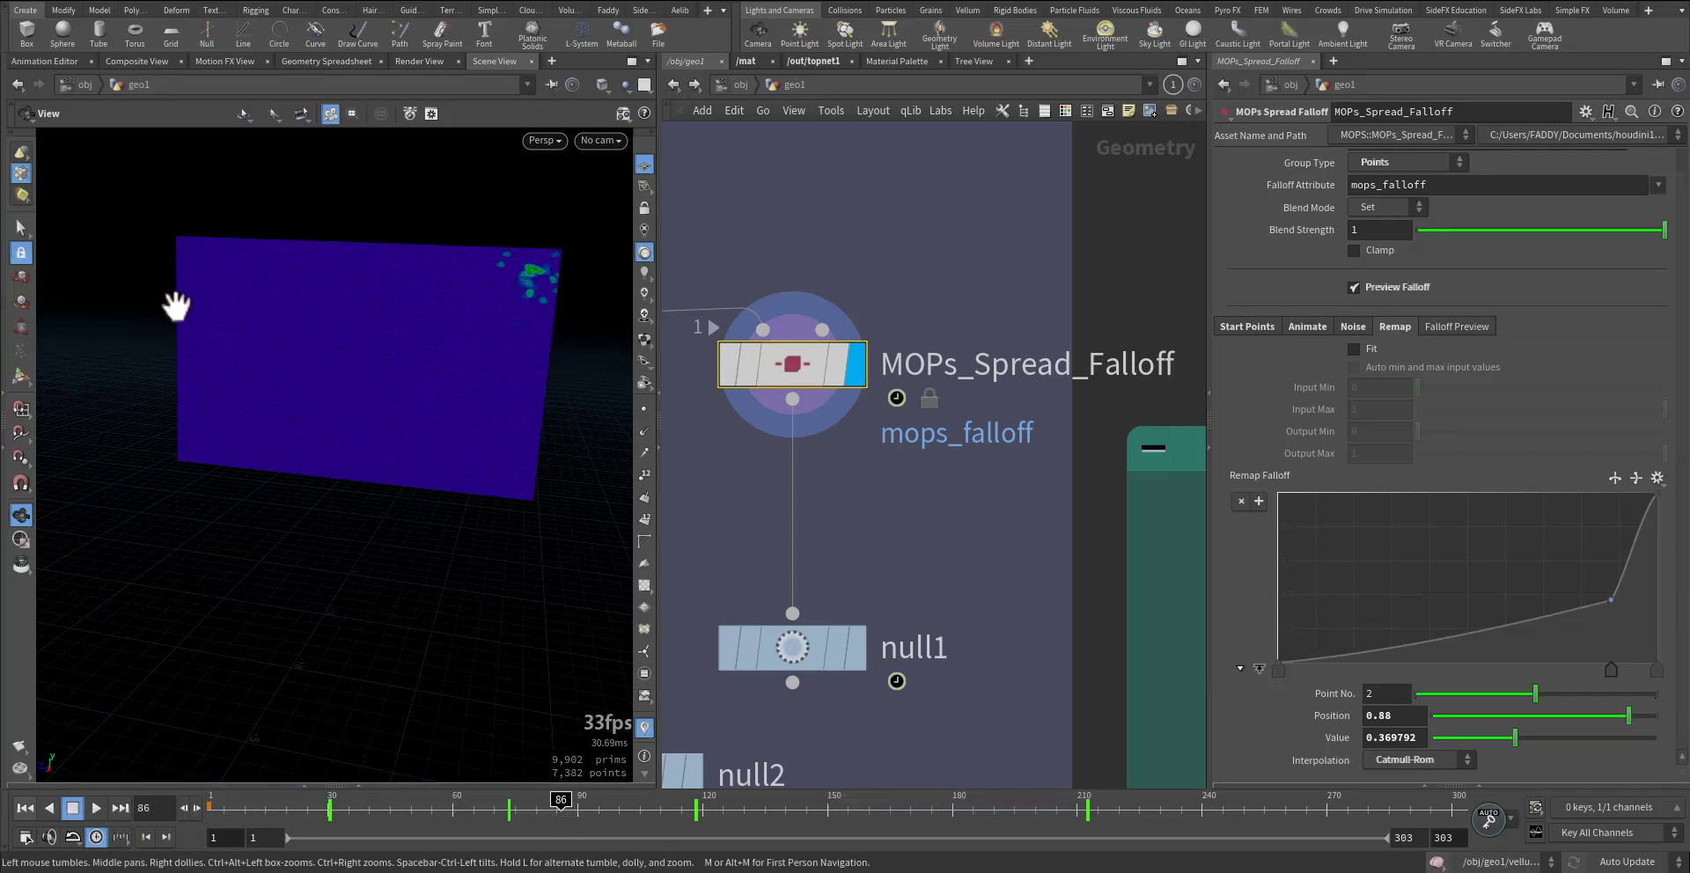
drag(182, 245, 196, 390)
drag(232, 812, 90, 762)
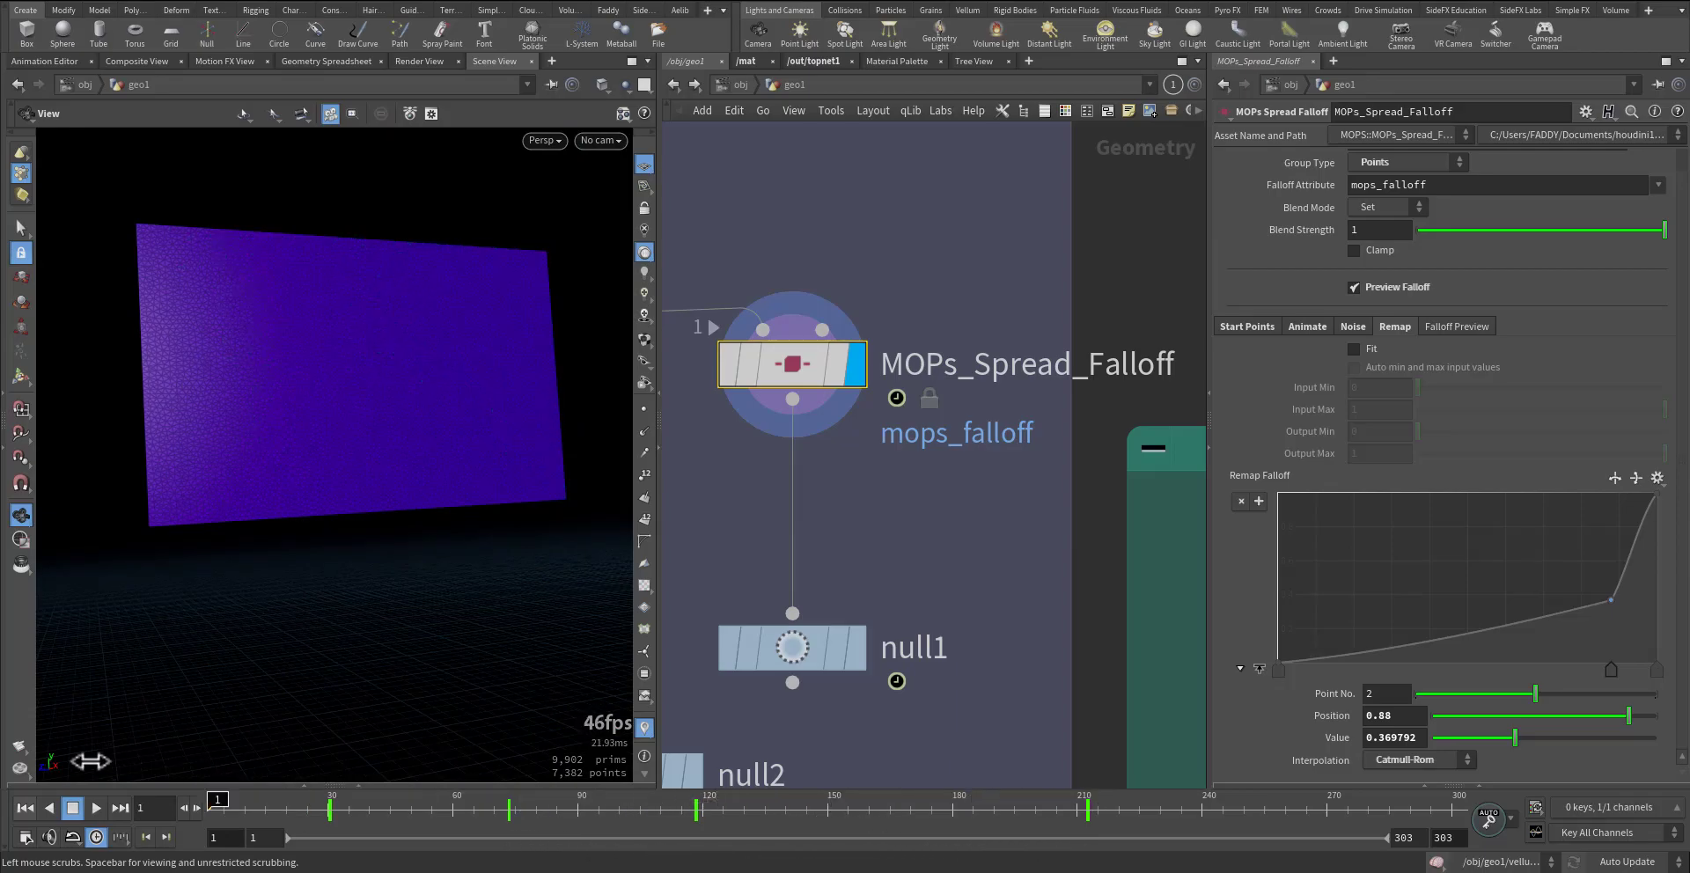
- Add point 3329 near the flag's lower edge to the Start Point Group and scrub the timeline to preview the spread
click(1243, 330)
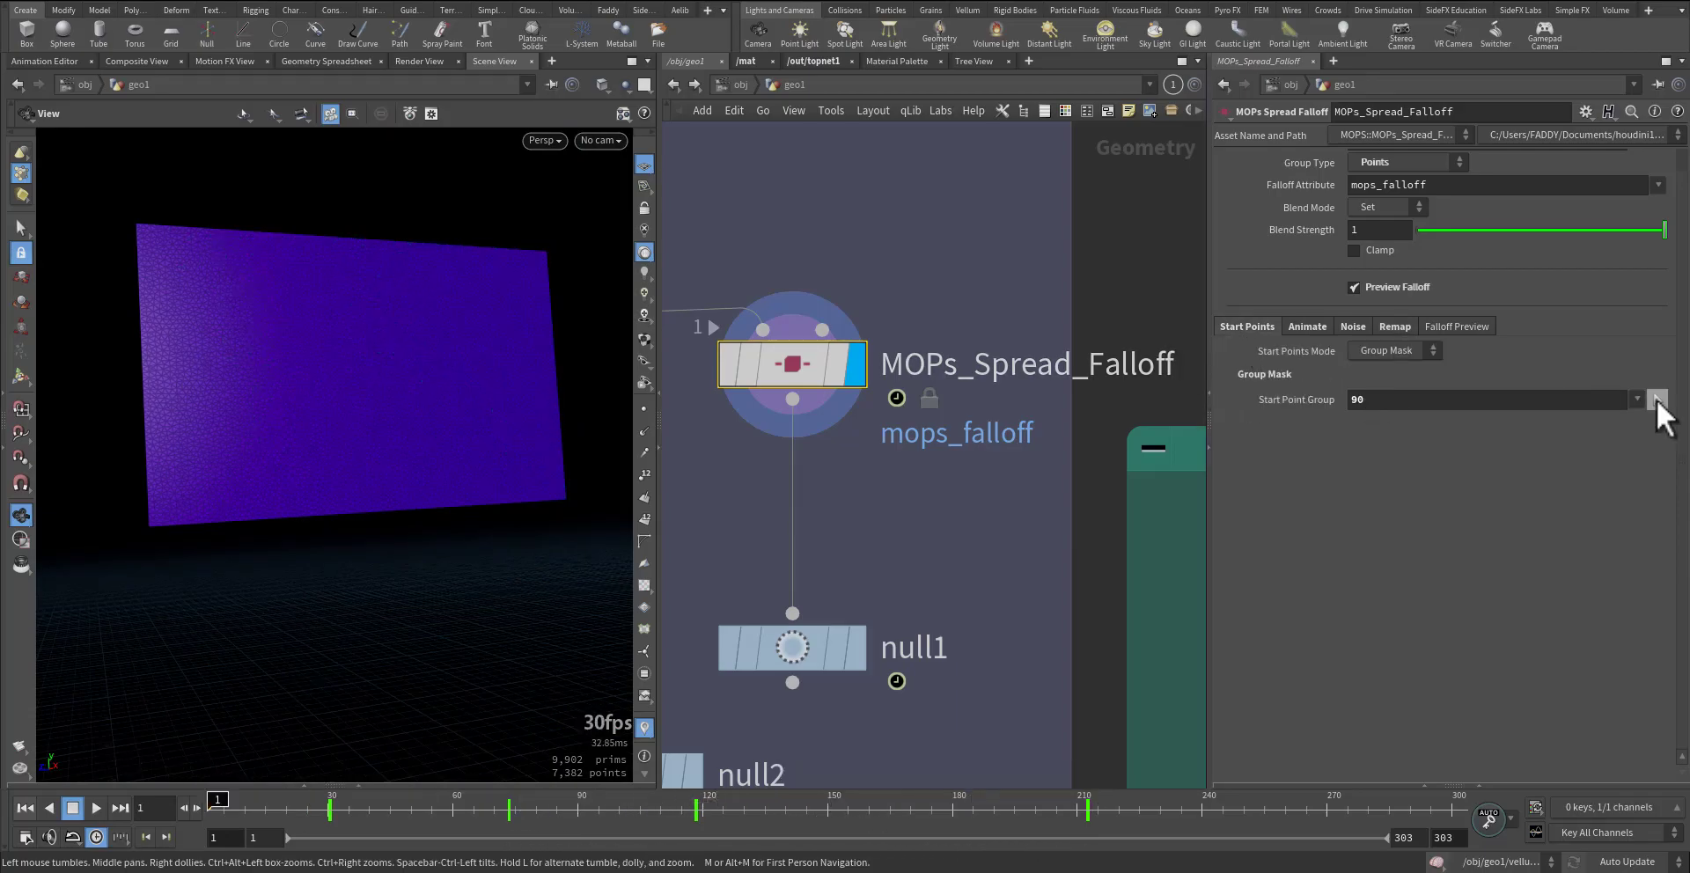
click(1657, 400)
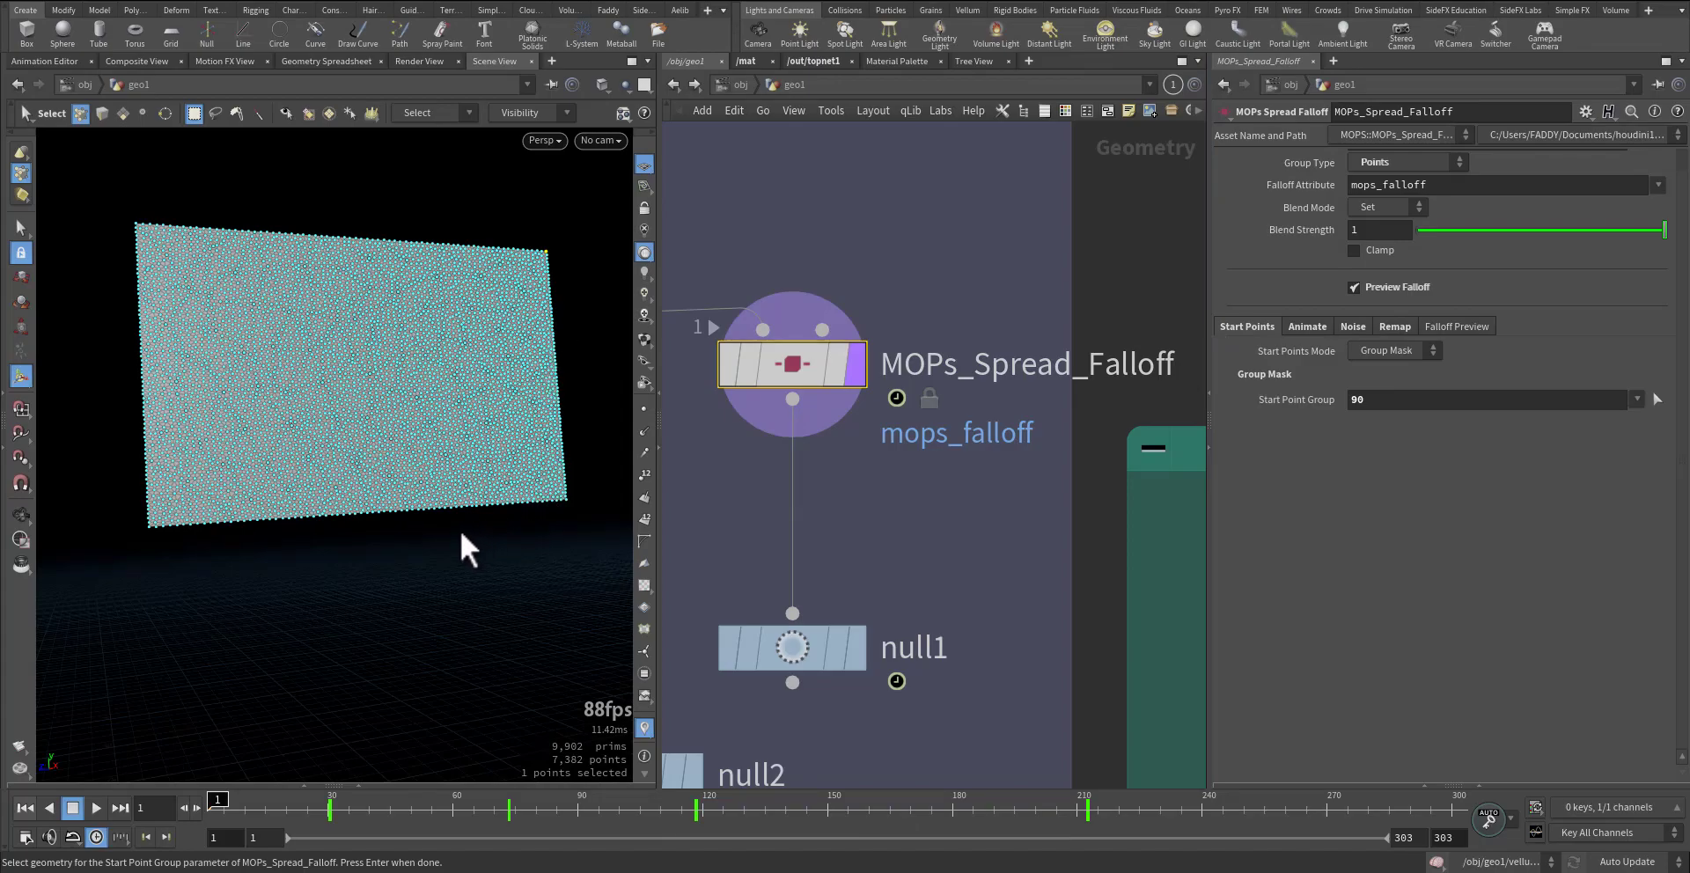
shift+click(418, 501)
key(Return)
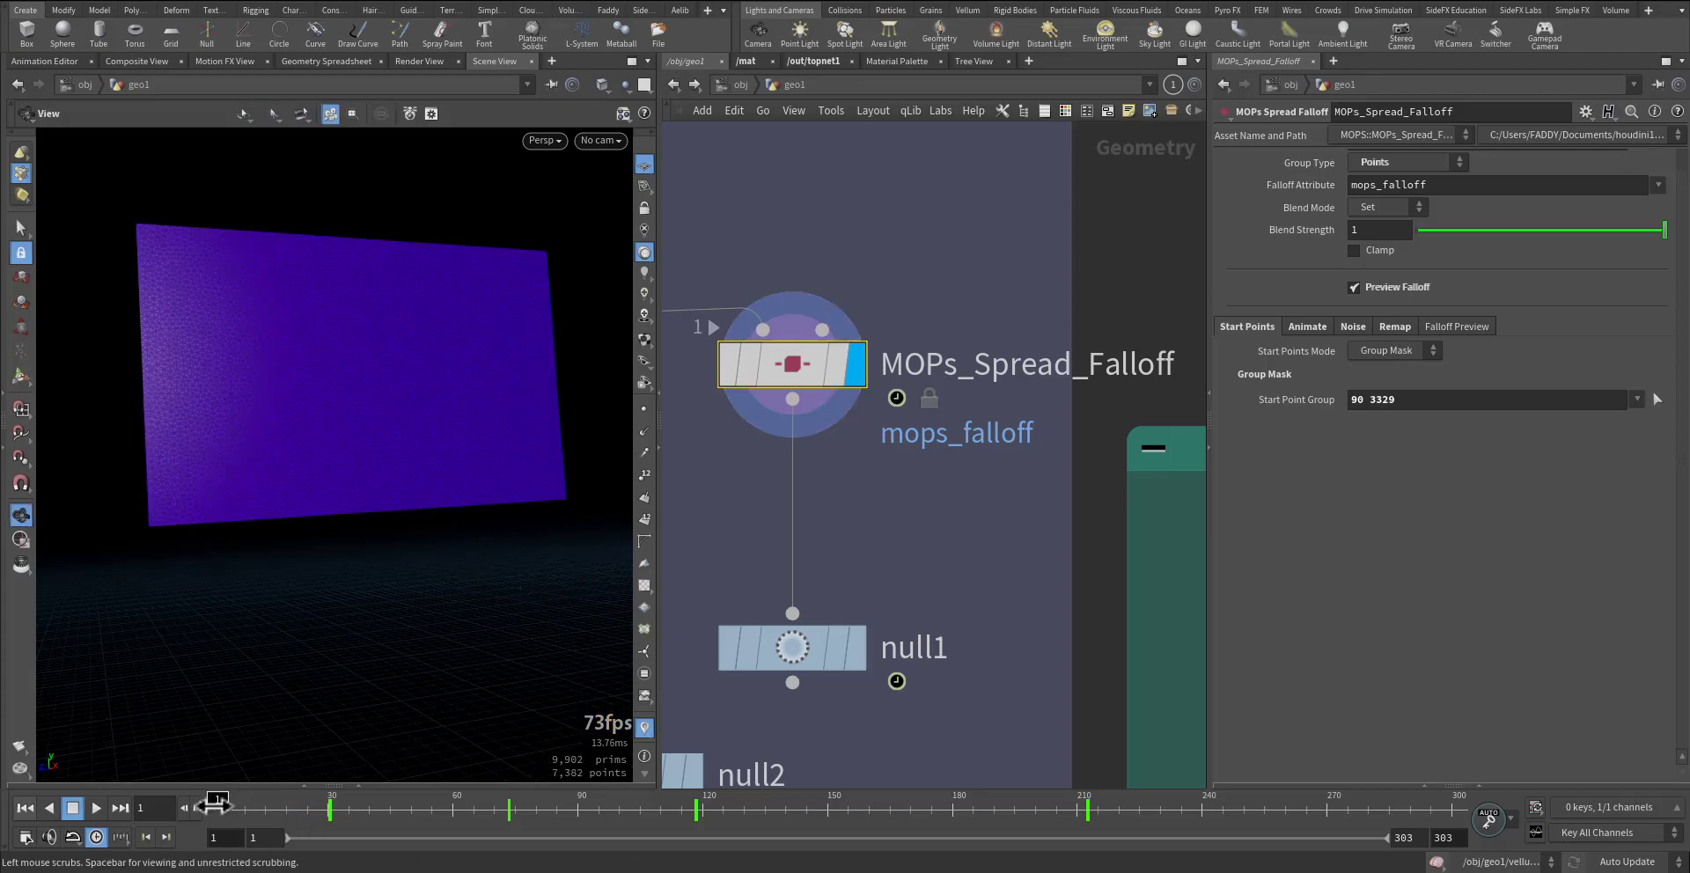
drag(318, 803, 1119, 803)
drag(1243, 871, 138, 845)
- Display null1 below MOPs_Spread_Falloff and inspect its point attributes in the node info
middle_drag(1003, 581, 976, 497)
scroll(995, 525, down, 4)
scroll(996, 526, down, 3)
scroll(961, 427, up, 5)
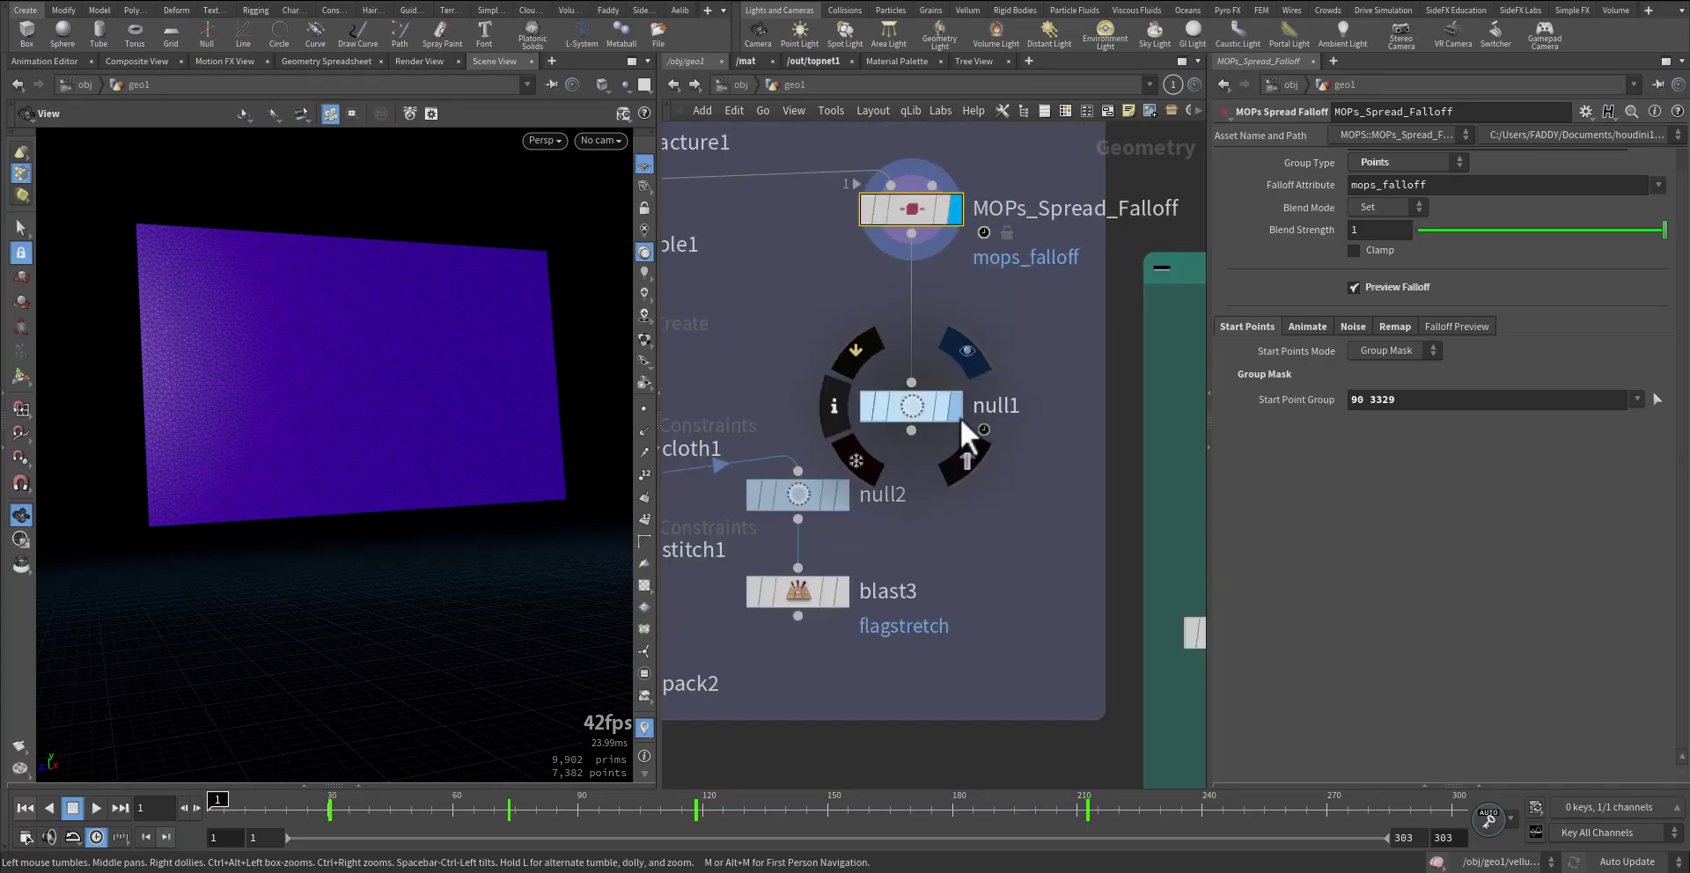
click(958, 416)
click(910, 407)
middle_click(910, 407)
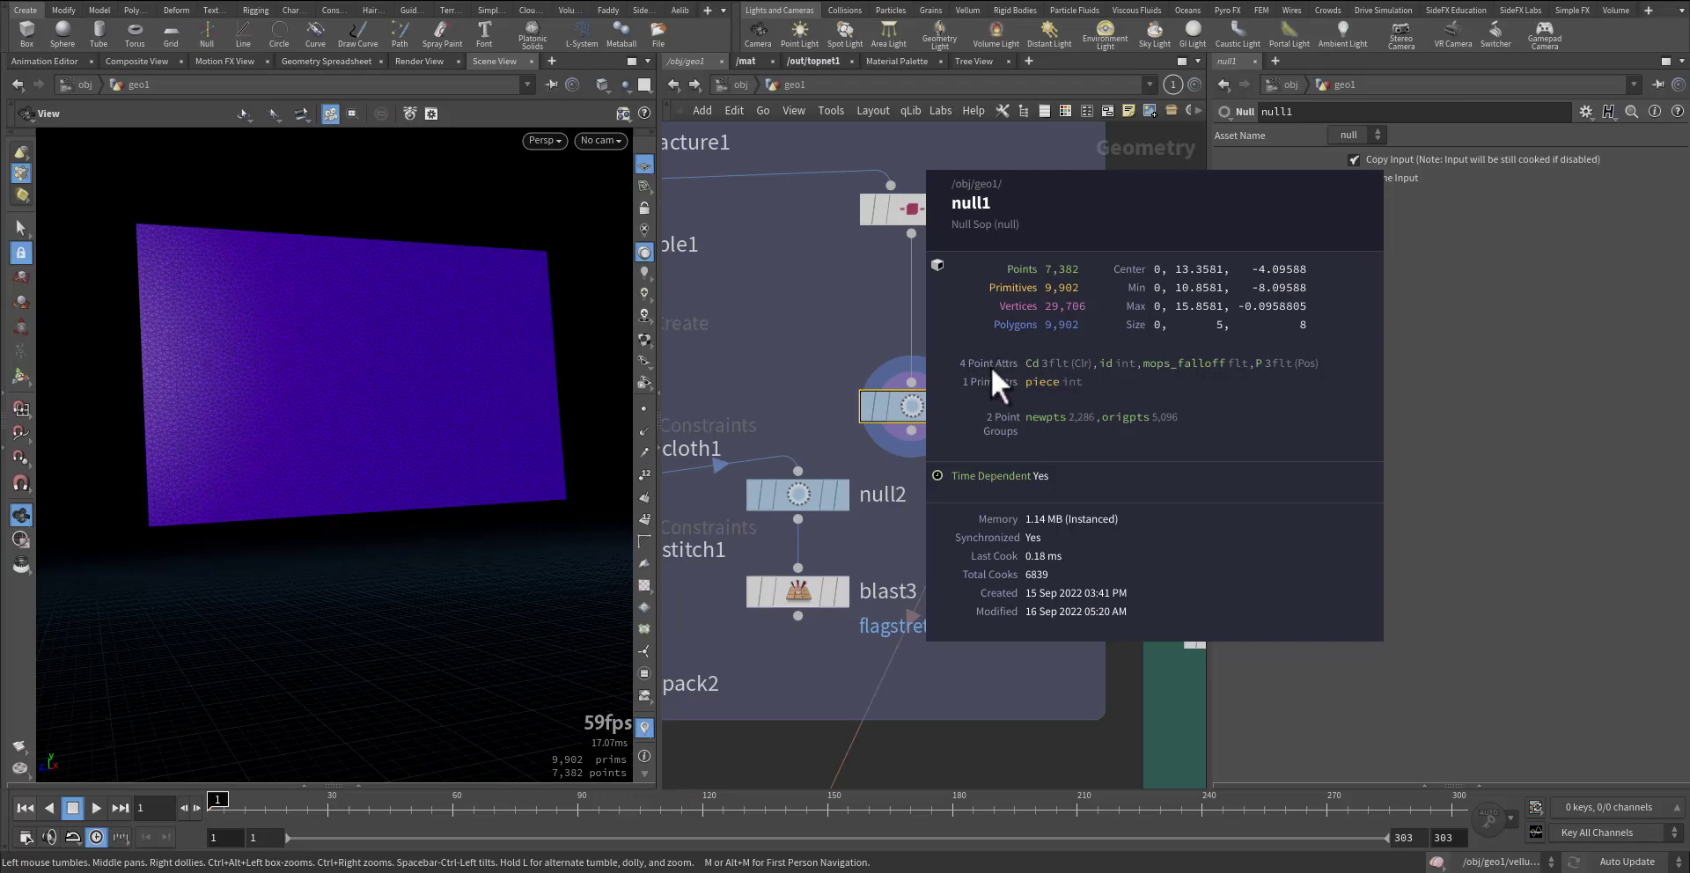
- Follow the connection from null1 down to vellumsolver1 and open the solver's forces network
middle_drag(946, 683, 961, 500)
drag(1036, 180, 903, 283)
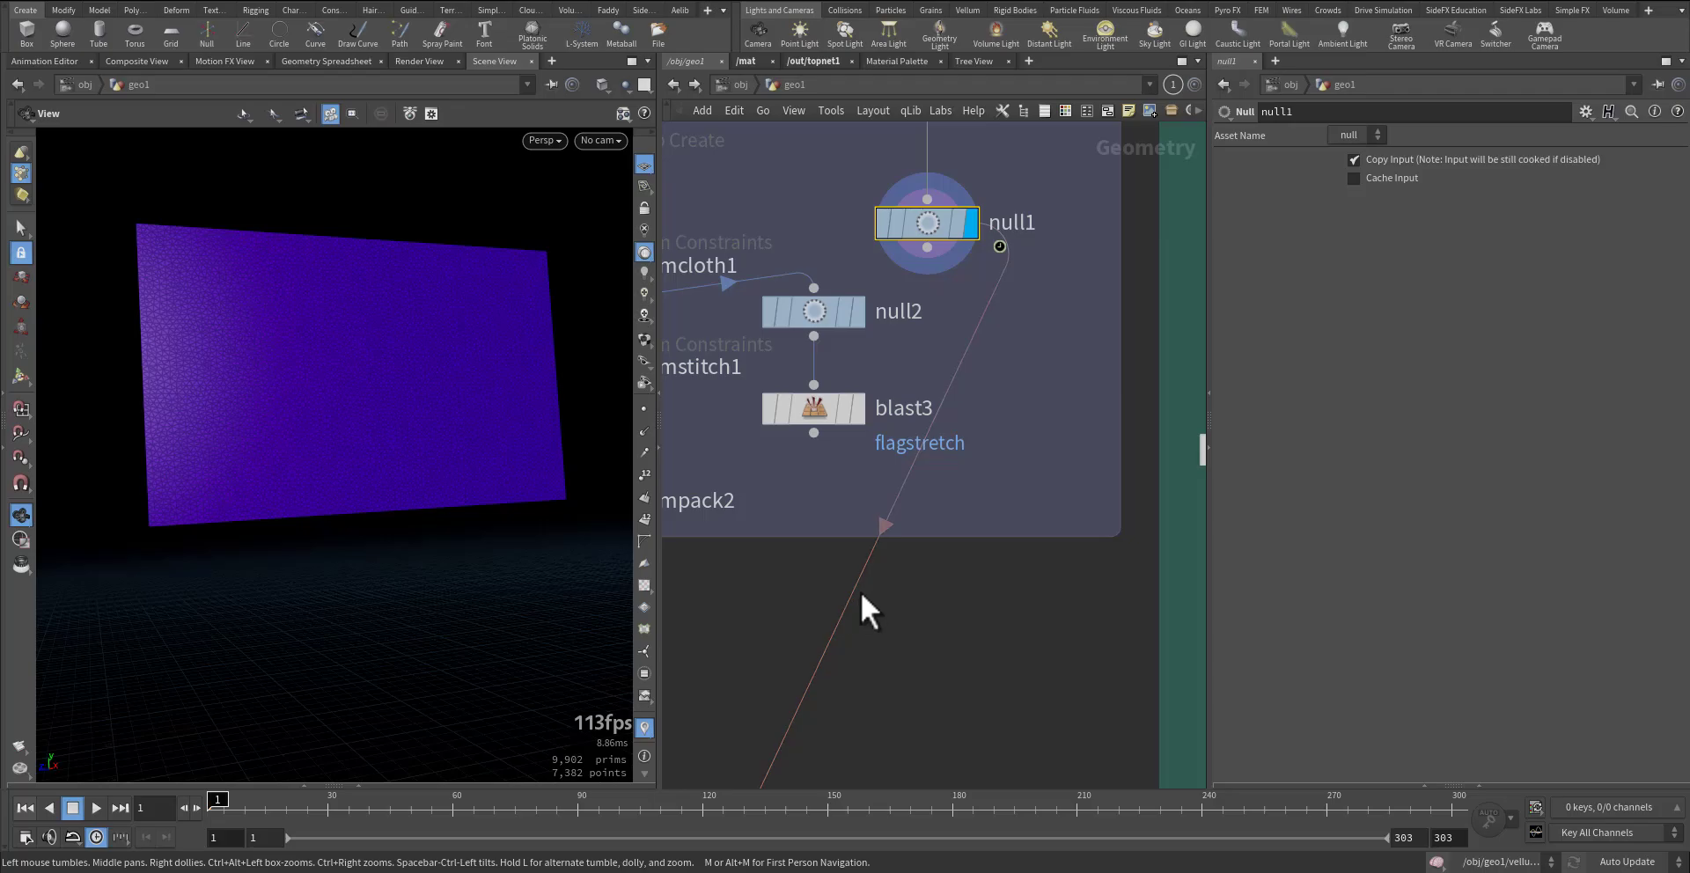
scroll(971, 502, down, 5)
middle_drag(974, 613, 1037, 392)
middle_drag(1000, 642, 1033, 414)
scroll(977, 473, up, 5)
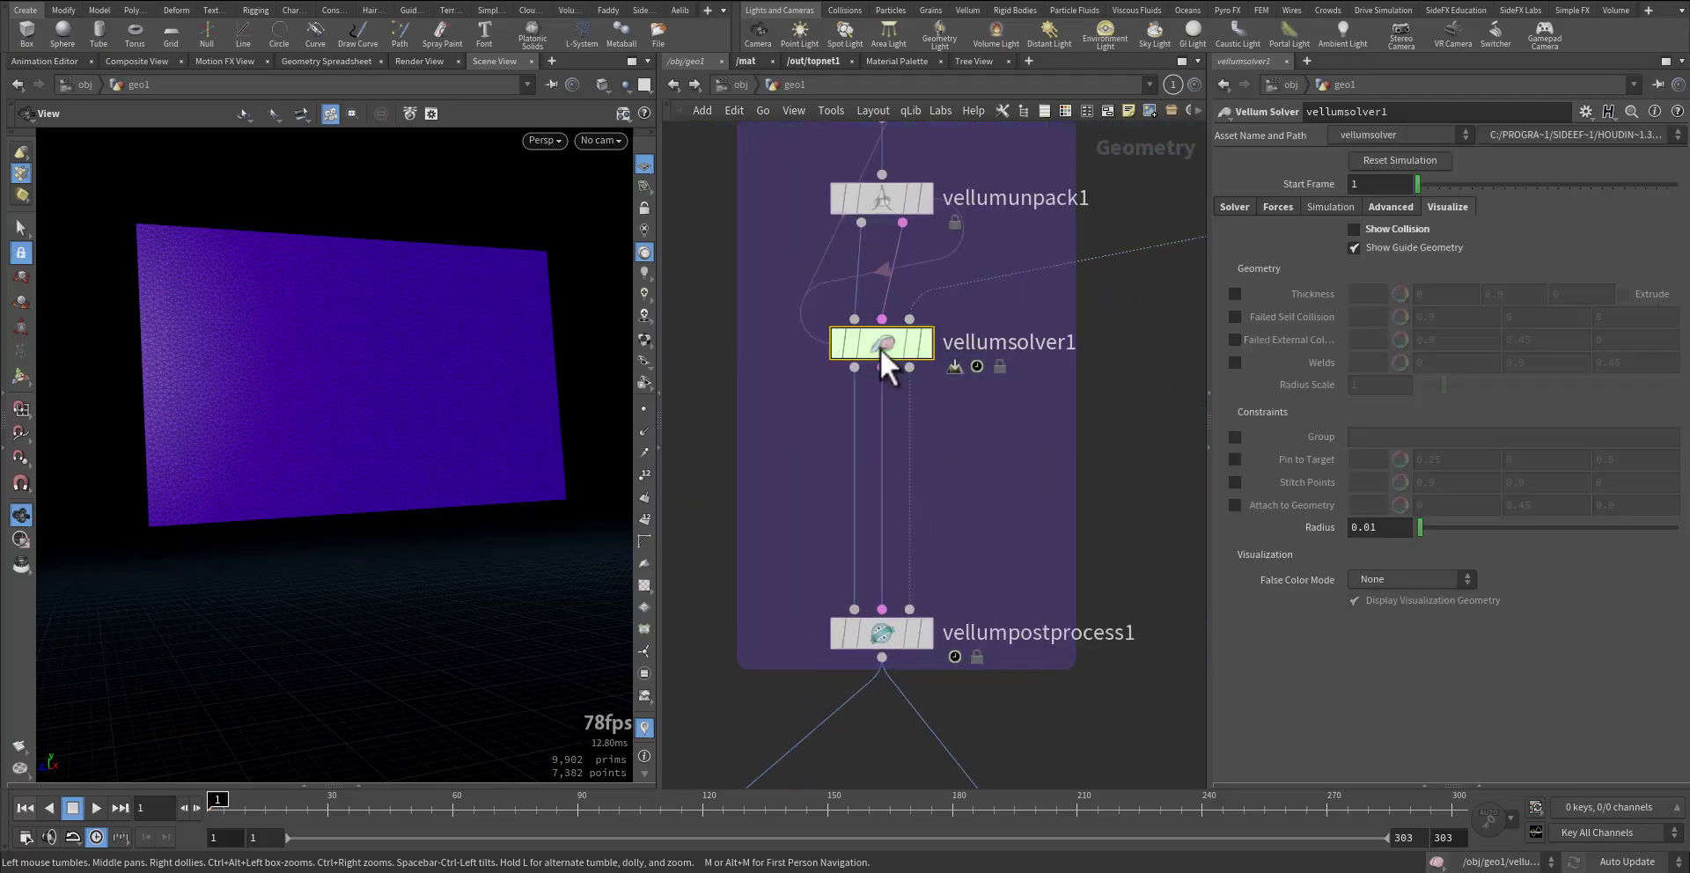
double_click(880, 348)
- Locate sopsolver1 at the start of the forces chain and open its internal network
scroll(891, 457, up, 3)
middle_drag(860, 471, 839, 590)
drag(882, 485, 864, 475)
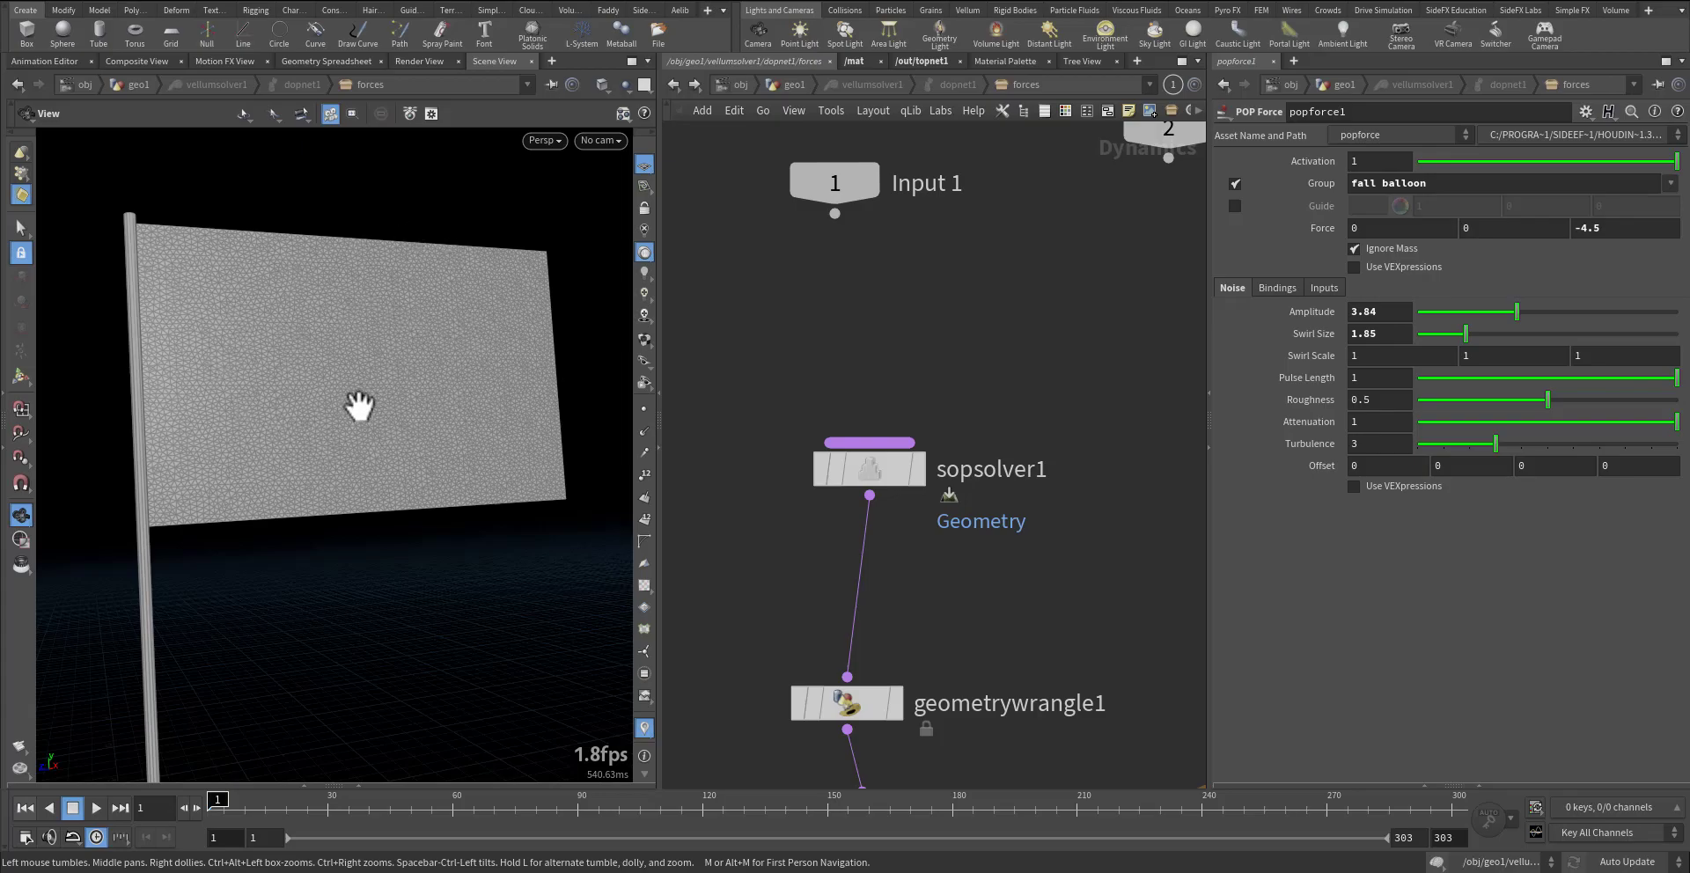
click(870, 468)
drag(1358, 206, 1268, 207)
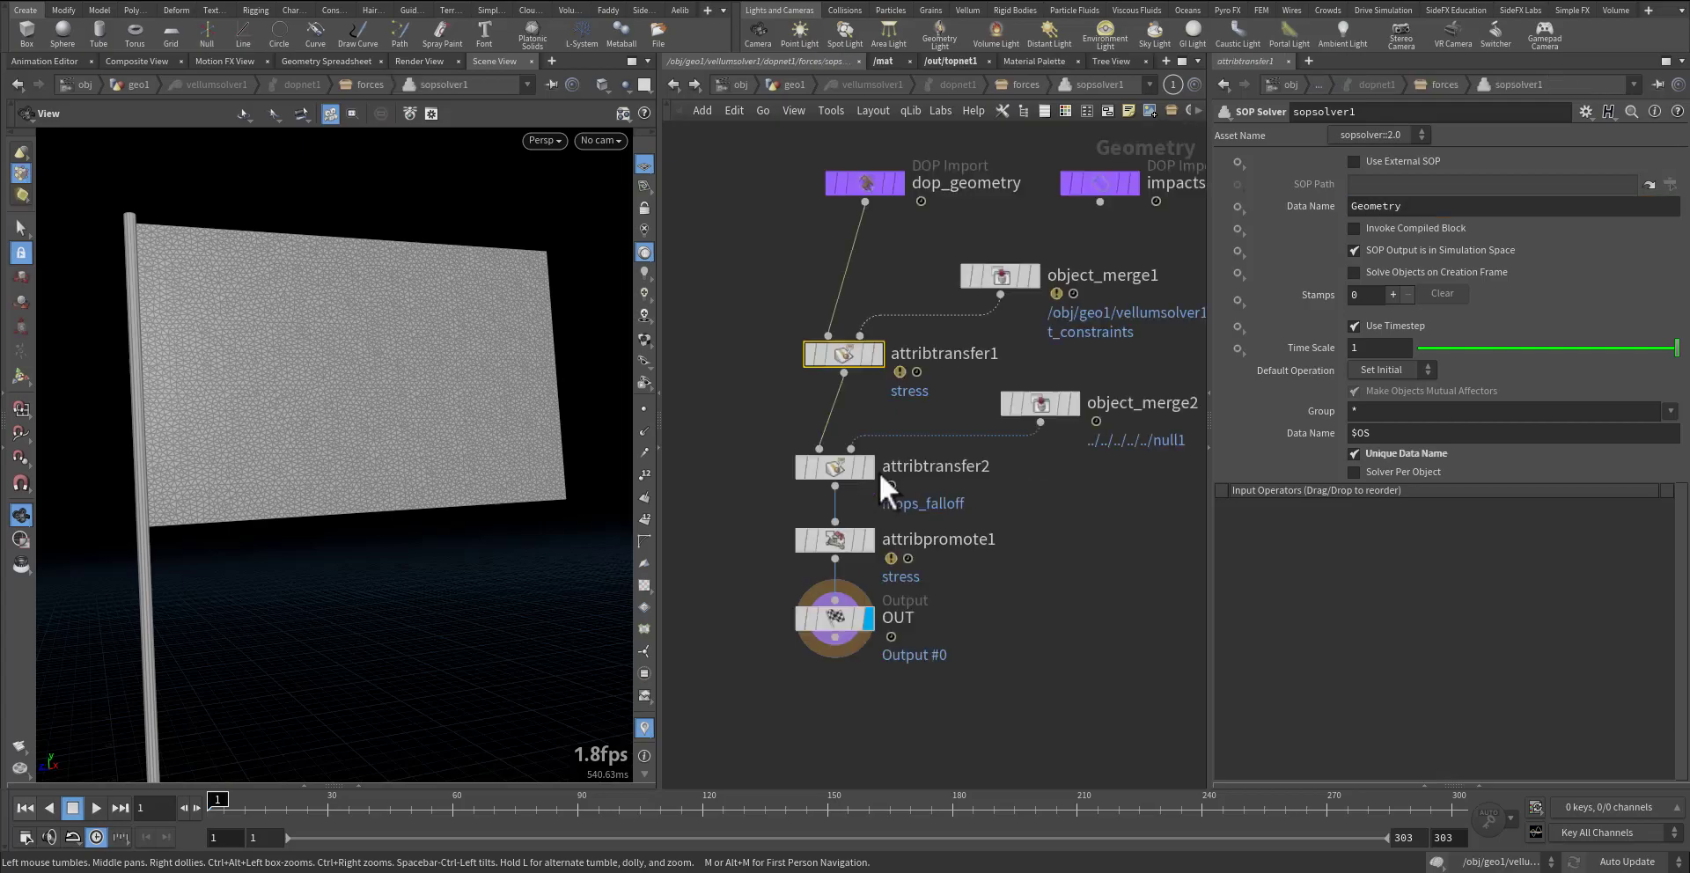
- Display object_merge1 and view the flagbend and flagstretch constraint geometry it merges in
double_click(879, 472)
scroll(977, 616, up, 4)
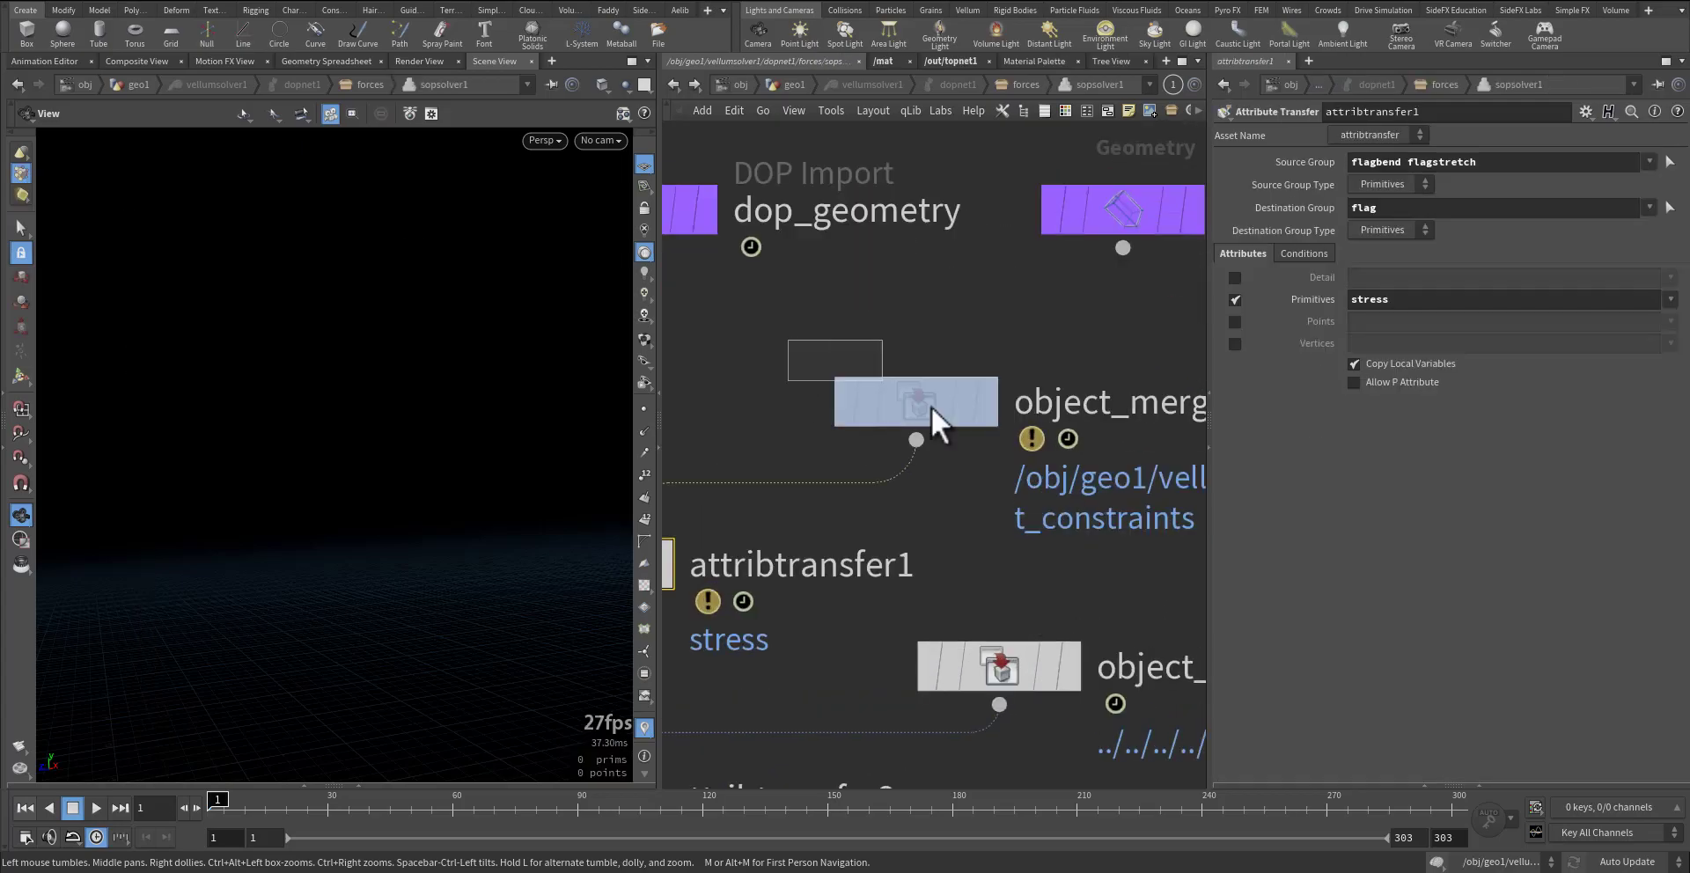
drag(853, 367, 968, 499)
click(995, 414)
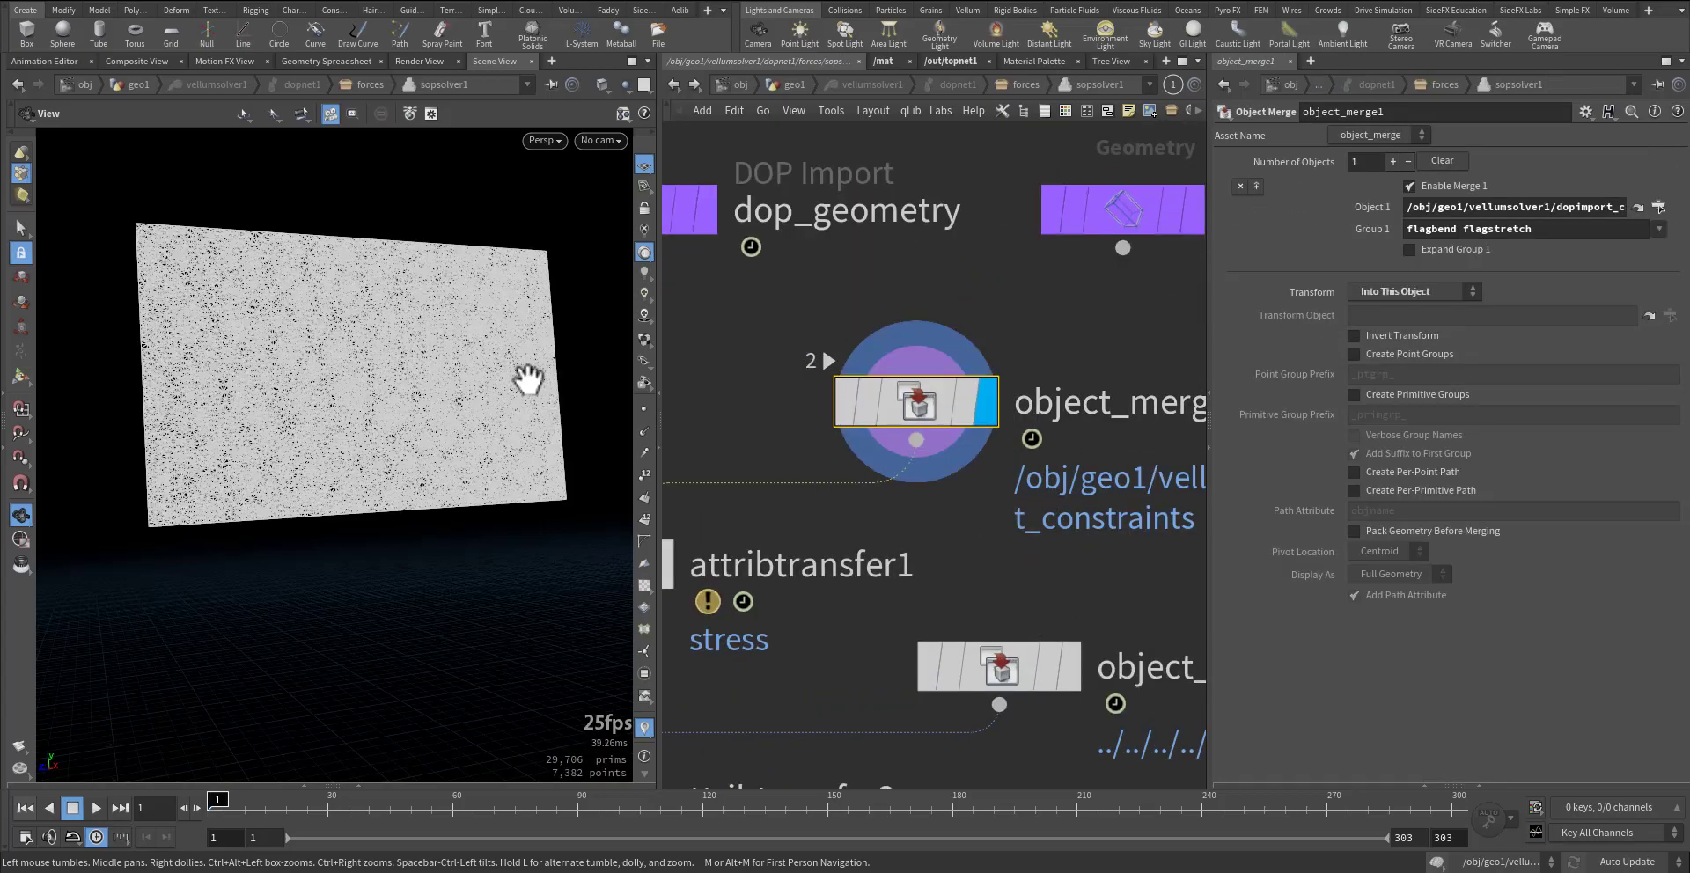
right_drag(445, 406, 479, 405)
middle_drag(812, 443, 993, 429)
scroll(993, 429, down, 2)
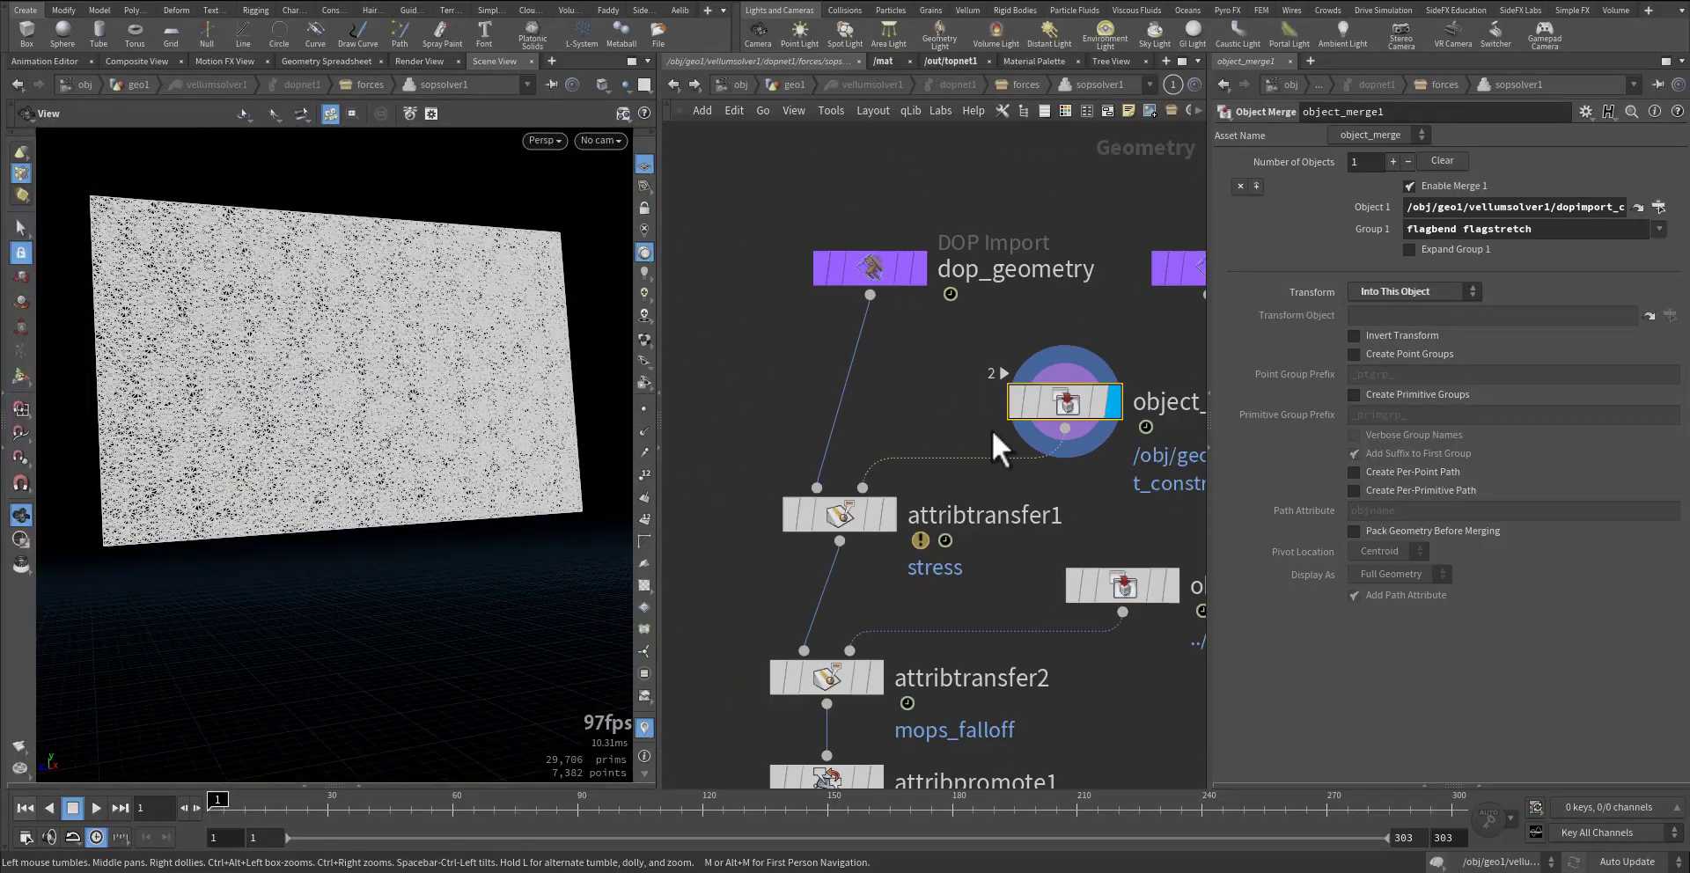
drag(757, 468, 922, 558)
- Display object_merge2 and view the falloff geometry it brings in from null1
middle_drag(920, 400, 893, 289)
middle_drag(924, 471, 897, 317)
click(1117, 324)
click(1051, 323)
mouse_move(383, 433)
mouse_down()
mouse_move(604, 414)
mouse_move(344, 426)
mouse_move(395, 436)
mouse_up()
mouse_move(244, 800)
mouse_down()
mouse_move(378, 829)
mouse_move(1018, 863)
mouse_move(542, 790)
mouse_move(234, 775)
mouse_up()
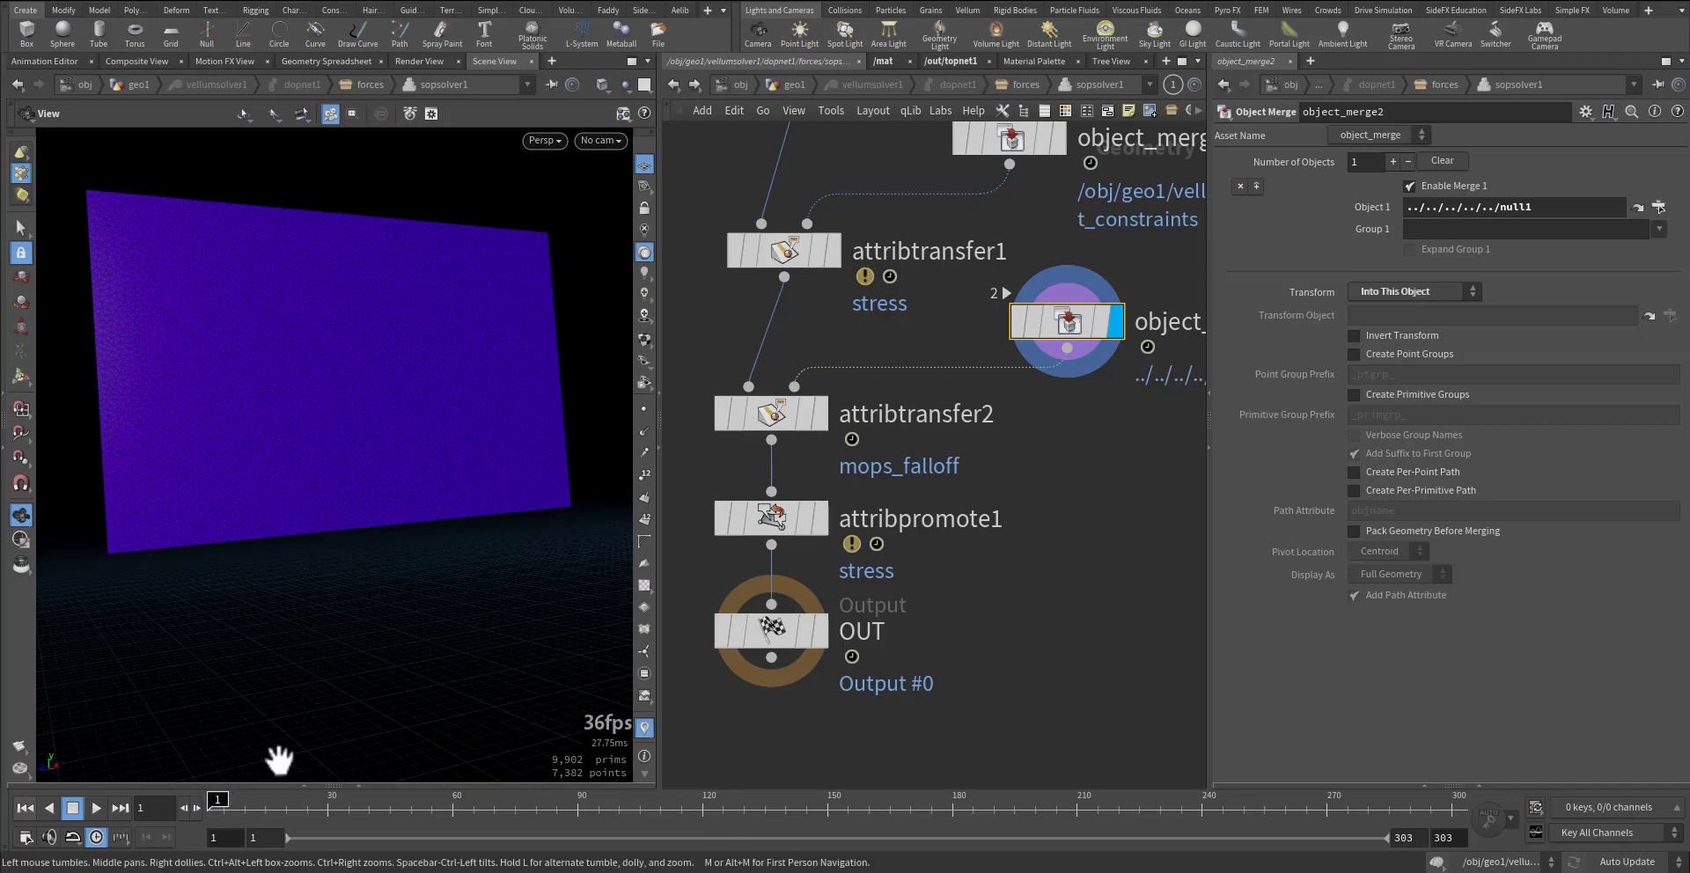
- Display the attribute transfer nodes and check that attribtransfer2 transfers the mops_falloff point attribute
click(820, 414)
click(773, 411)
middle_drag(742, 350, 825, 699)
click(852, 345)
middle_drag(953, 664, 904, 326)
click(805, 426)
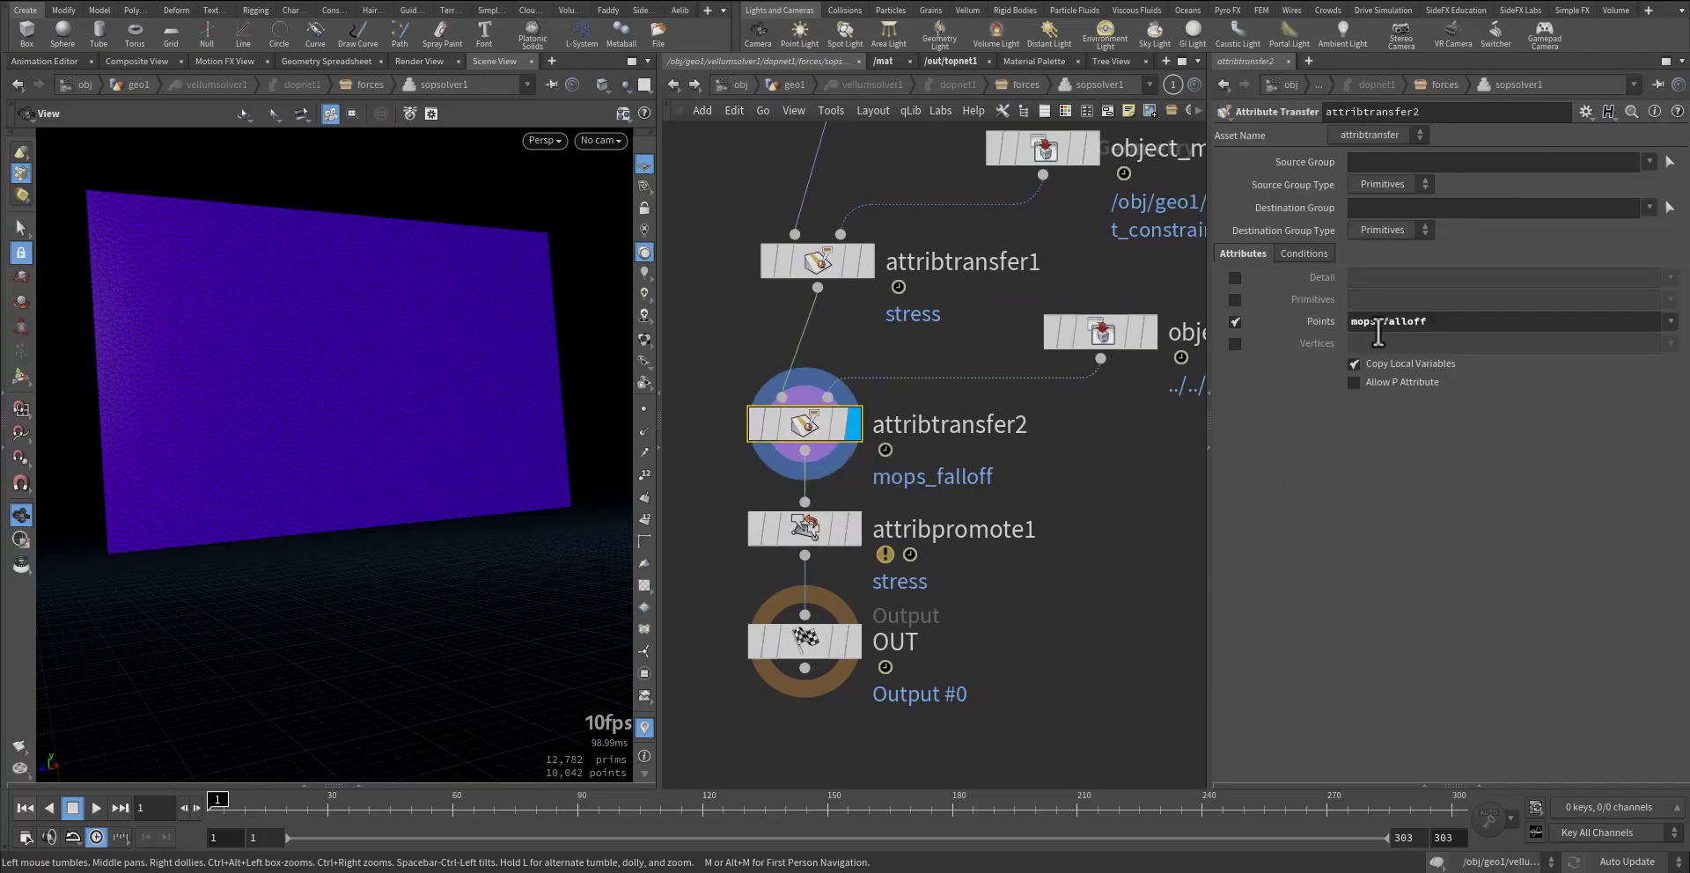
drag(1434, 328, 1344, 328)
- Check how attribpromote1 promotes stress from primitives to points, and display the OUT node
middle_drag(1065, 577, 1078, 433)
click(821, 388)
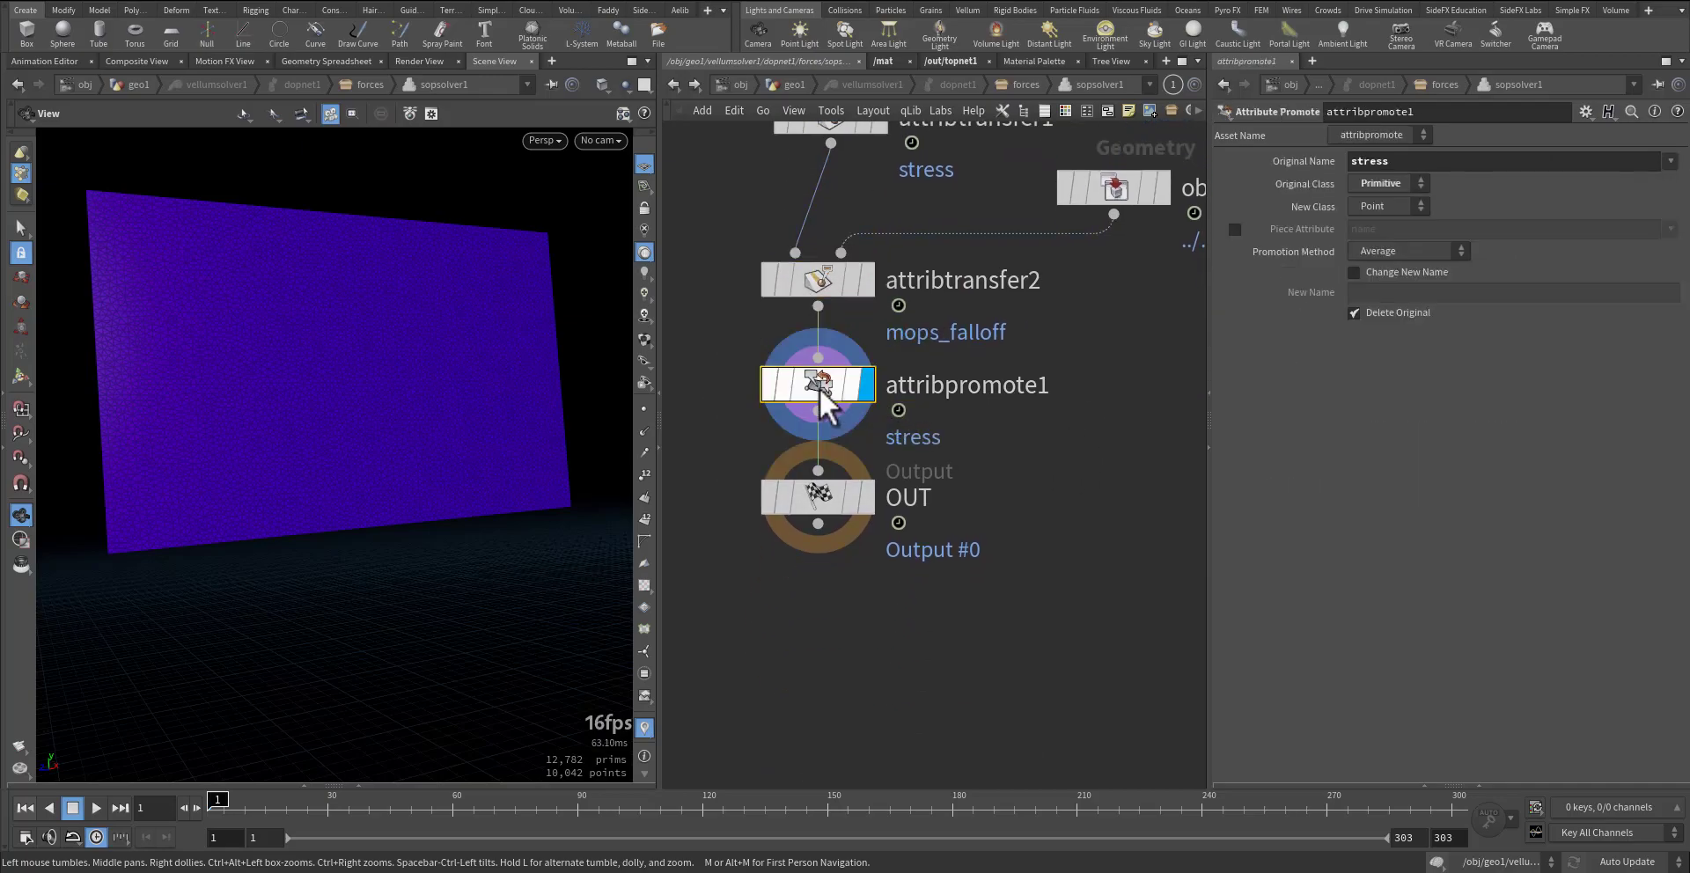
click(870, 505)
click(813, 498)
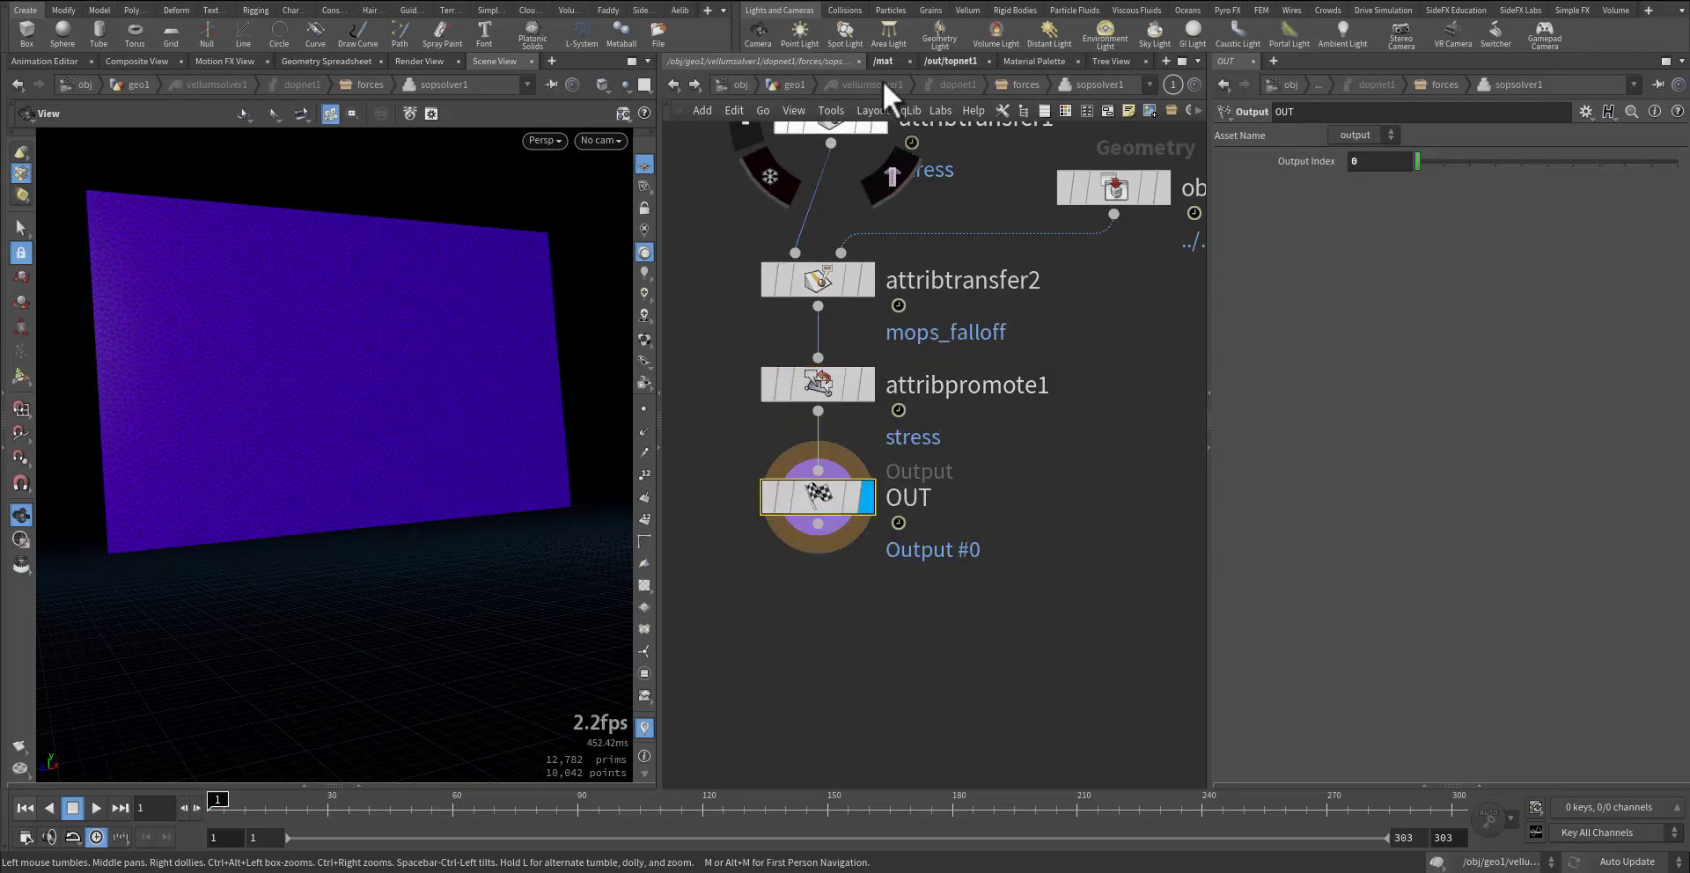
- Return to the forces network and inspect the node info of sopsolver1 and geometrywrangle1
click(1021, 84)
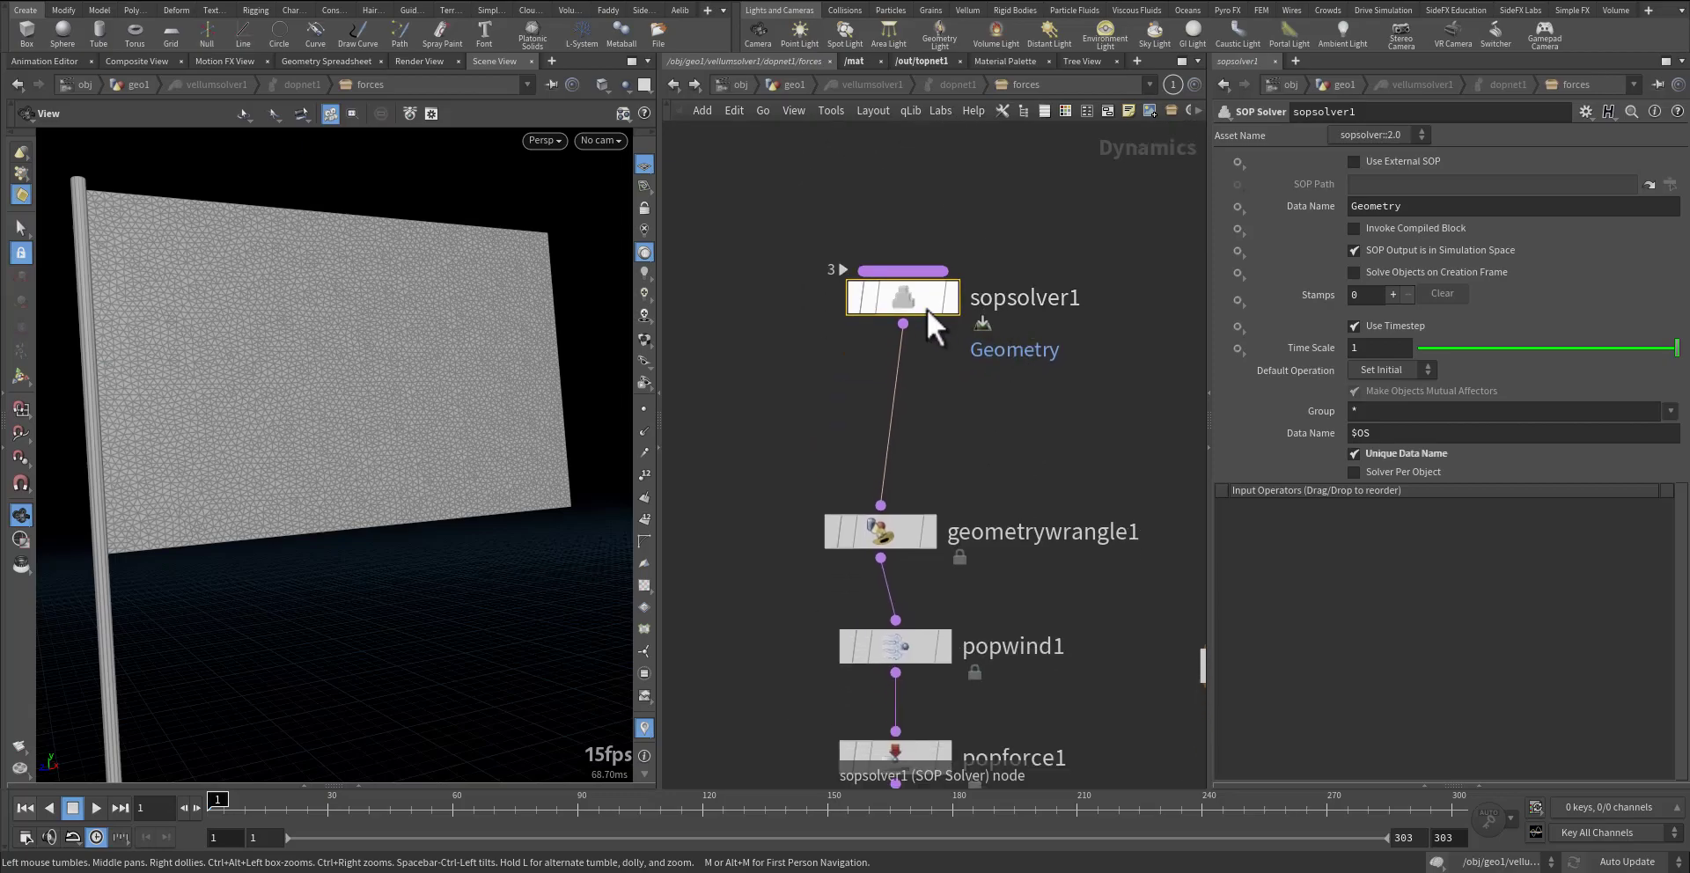
middle_click(910, 298)
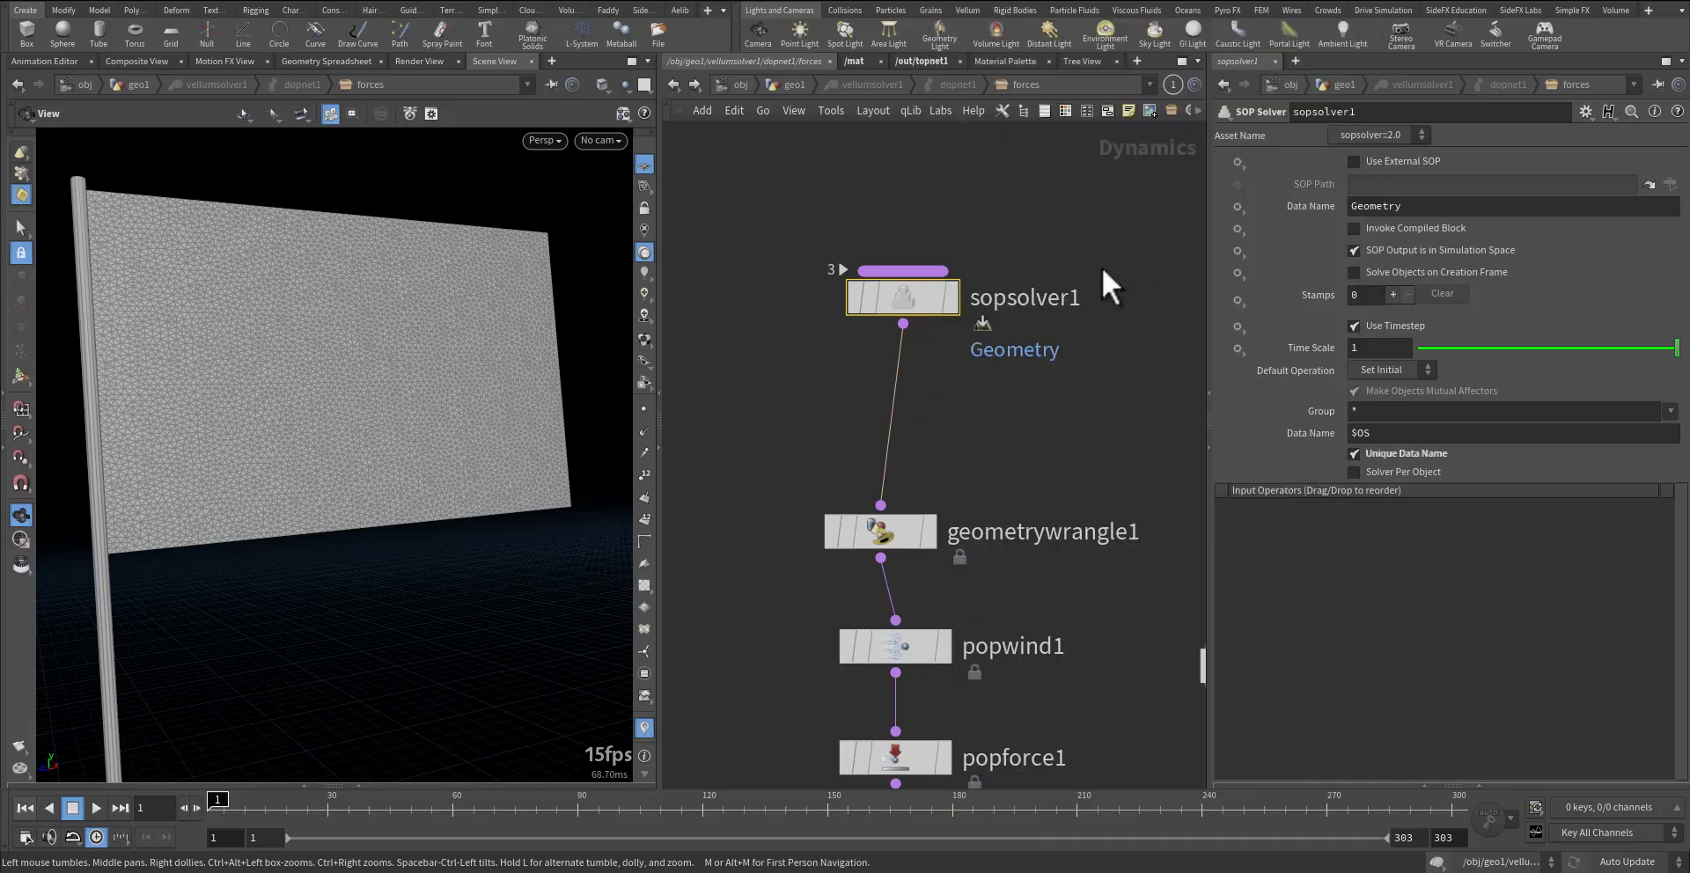
click(888, 528)
middle_click(895, 521)
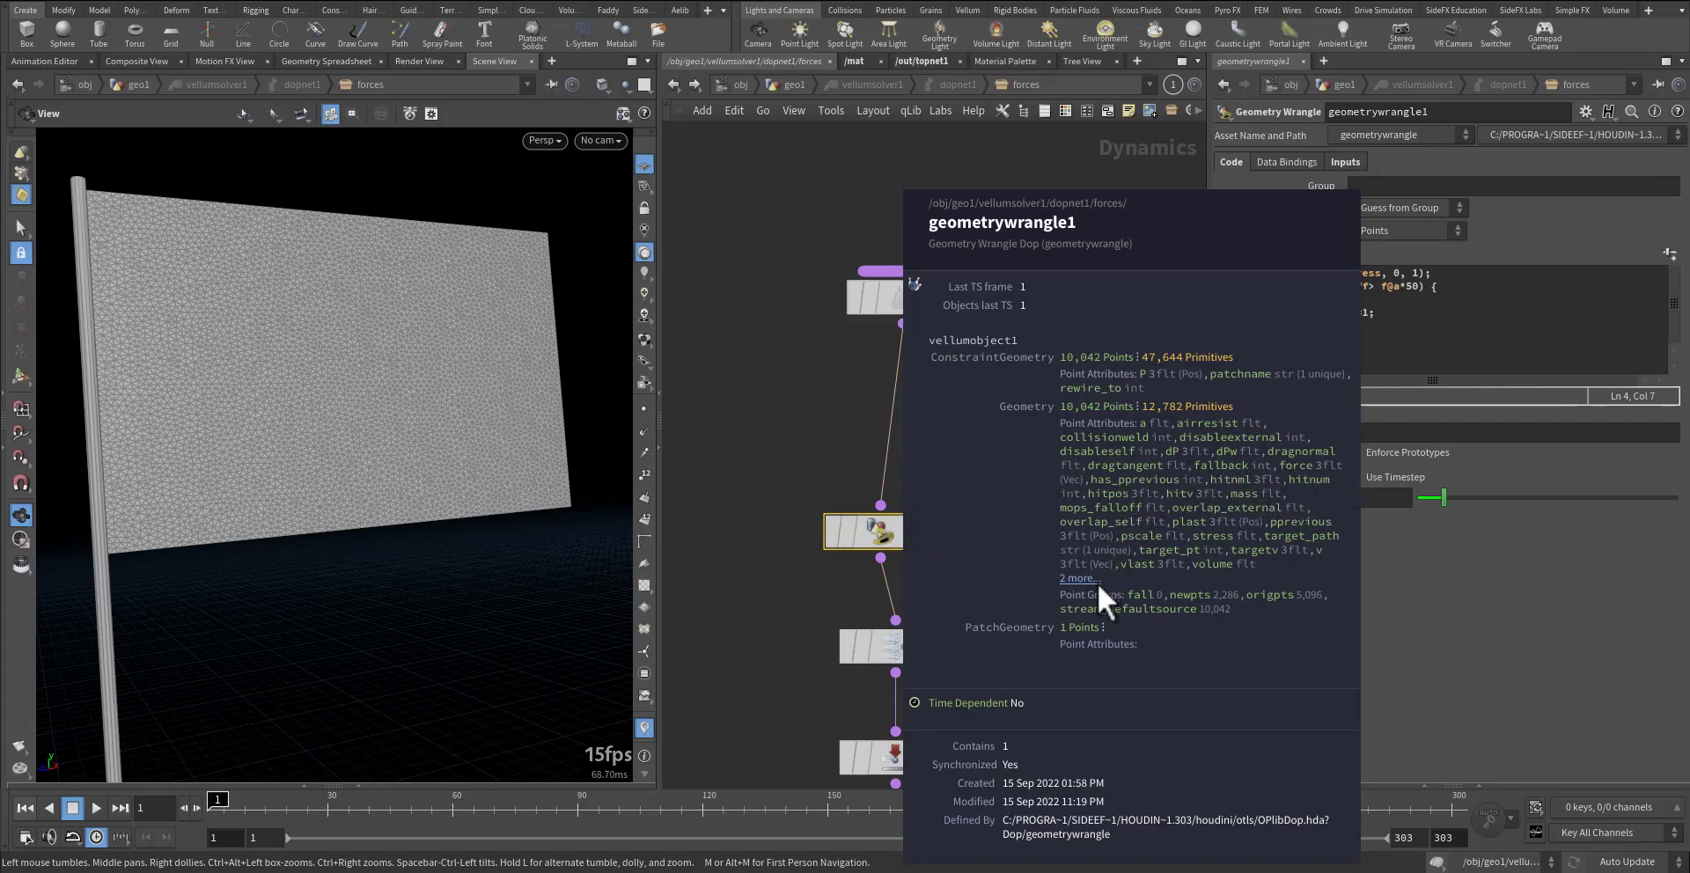
middle_drag(1174, 467, 1175, 445)
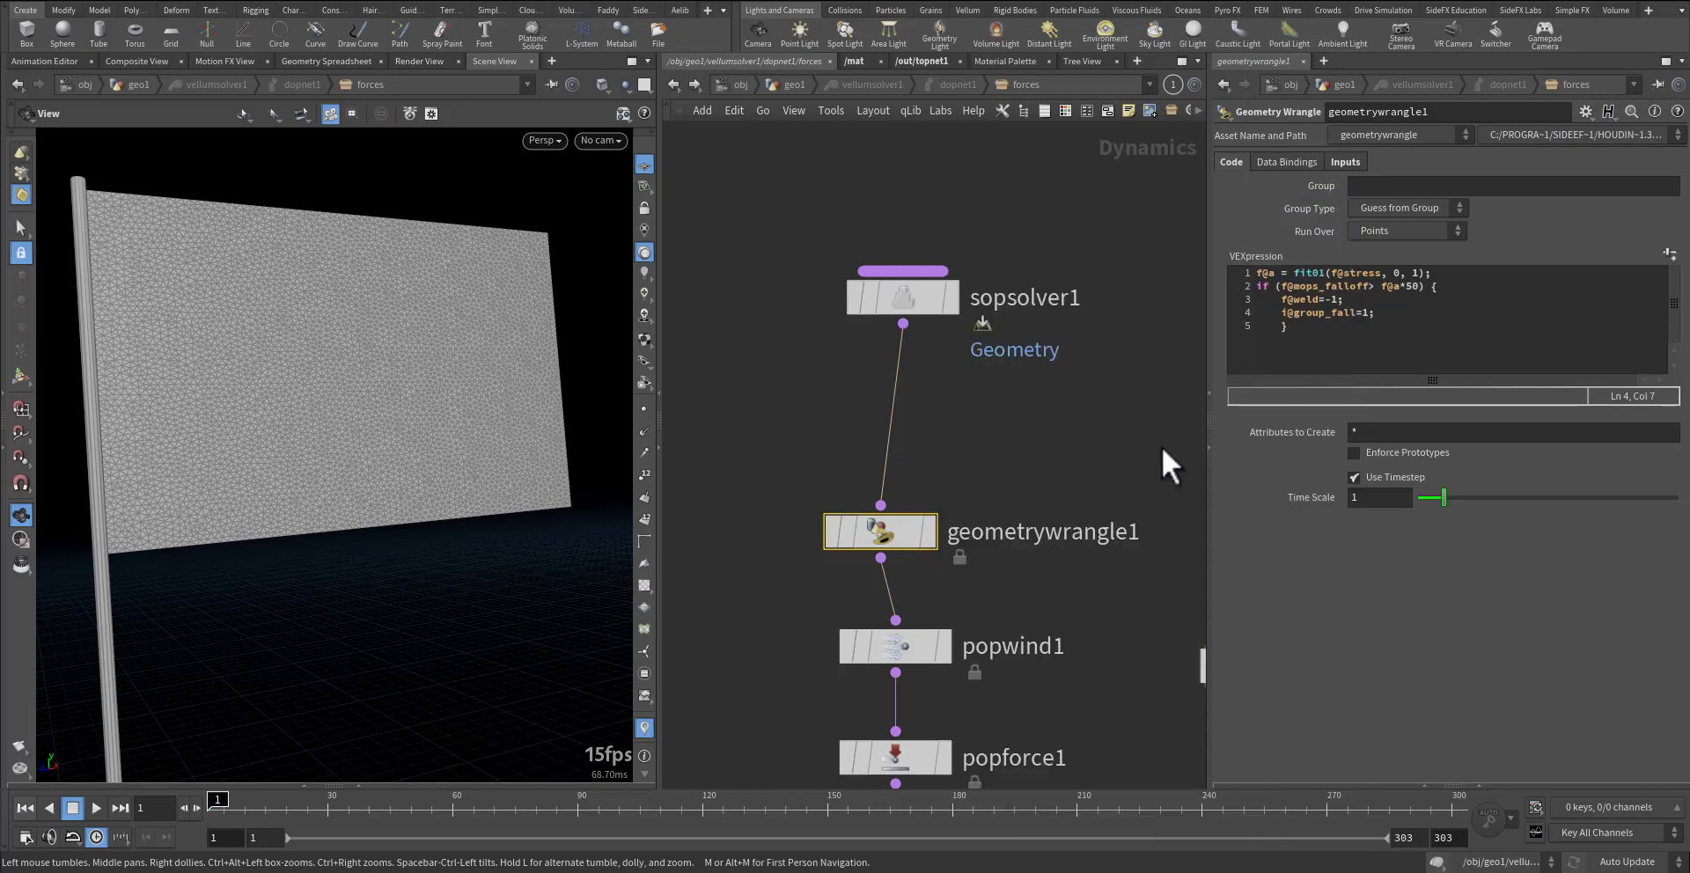
- Advance the simulation to frame 2 and inspect the attributes of geometrywrangle1 again in its node info
click(199, 815)
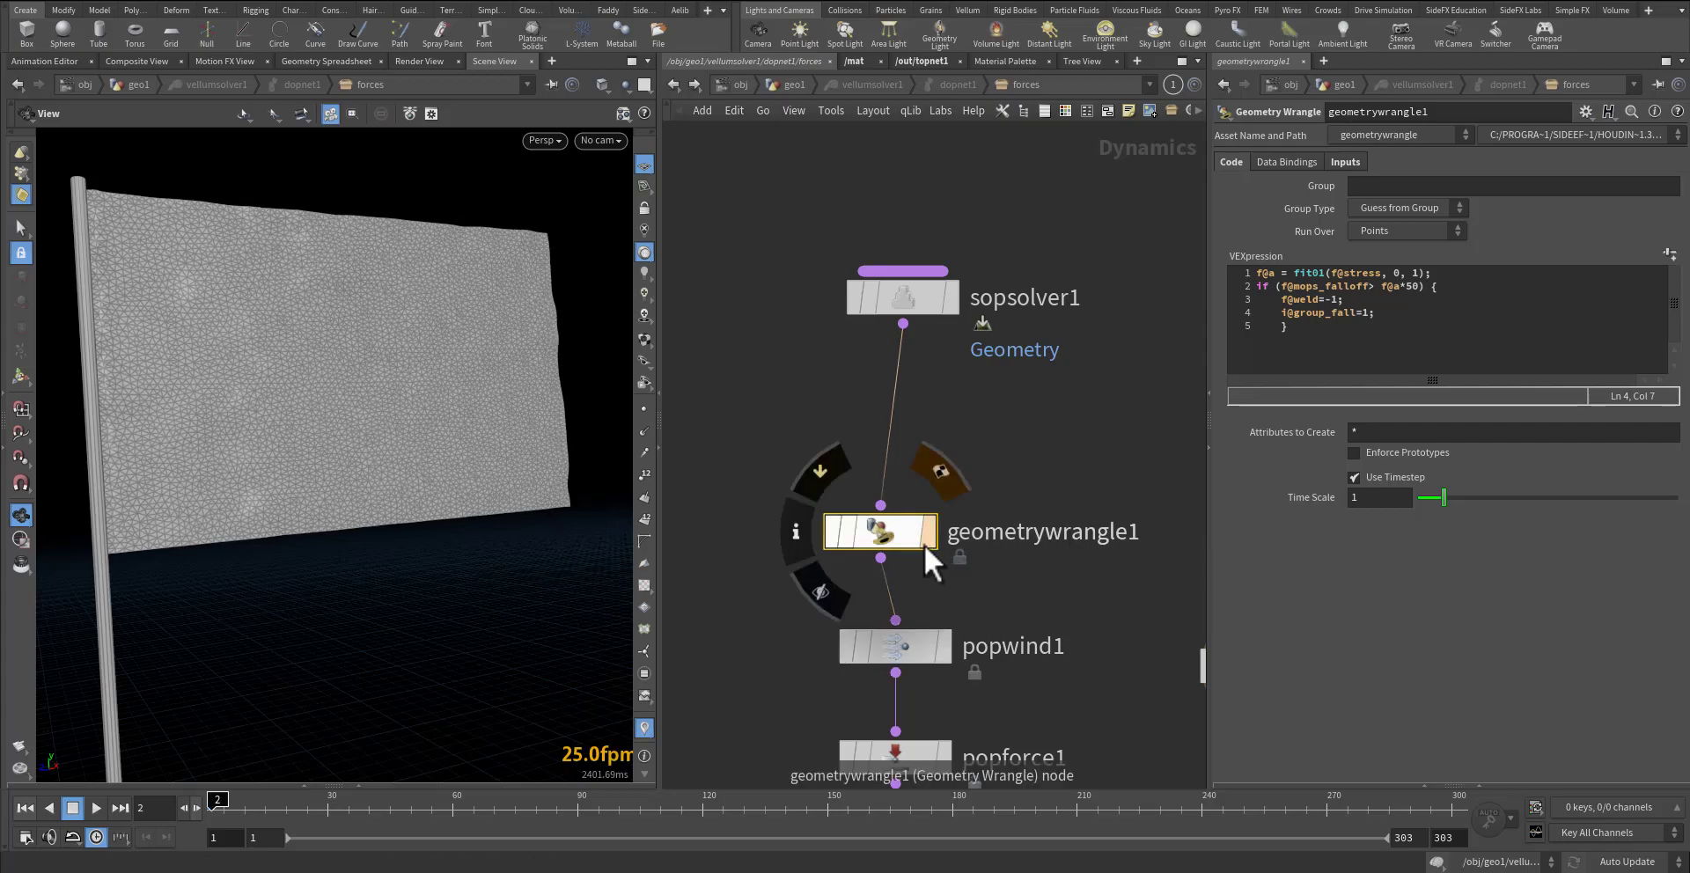
middle_click(890, 536)
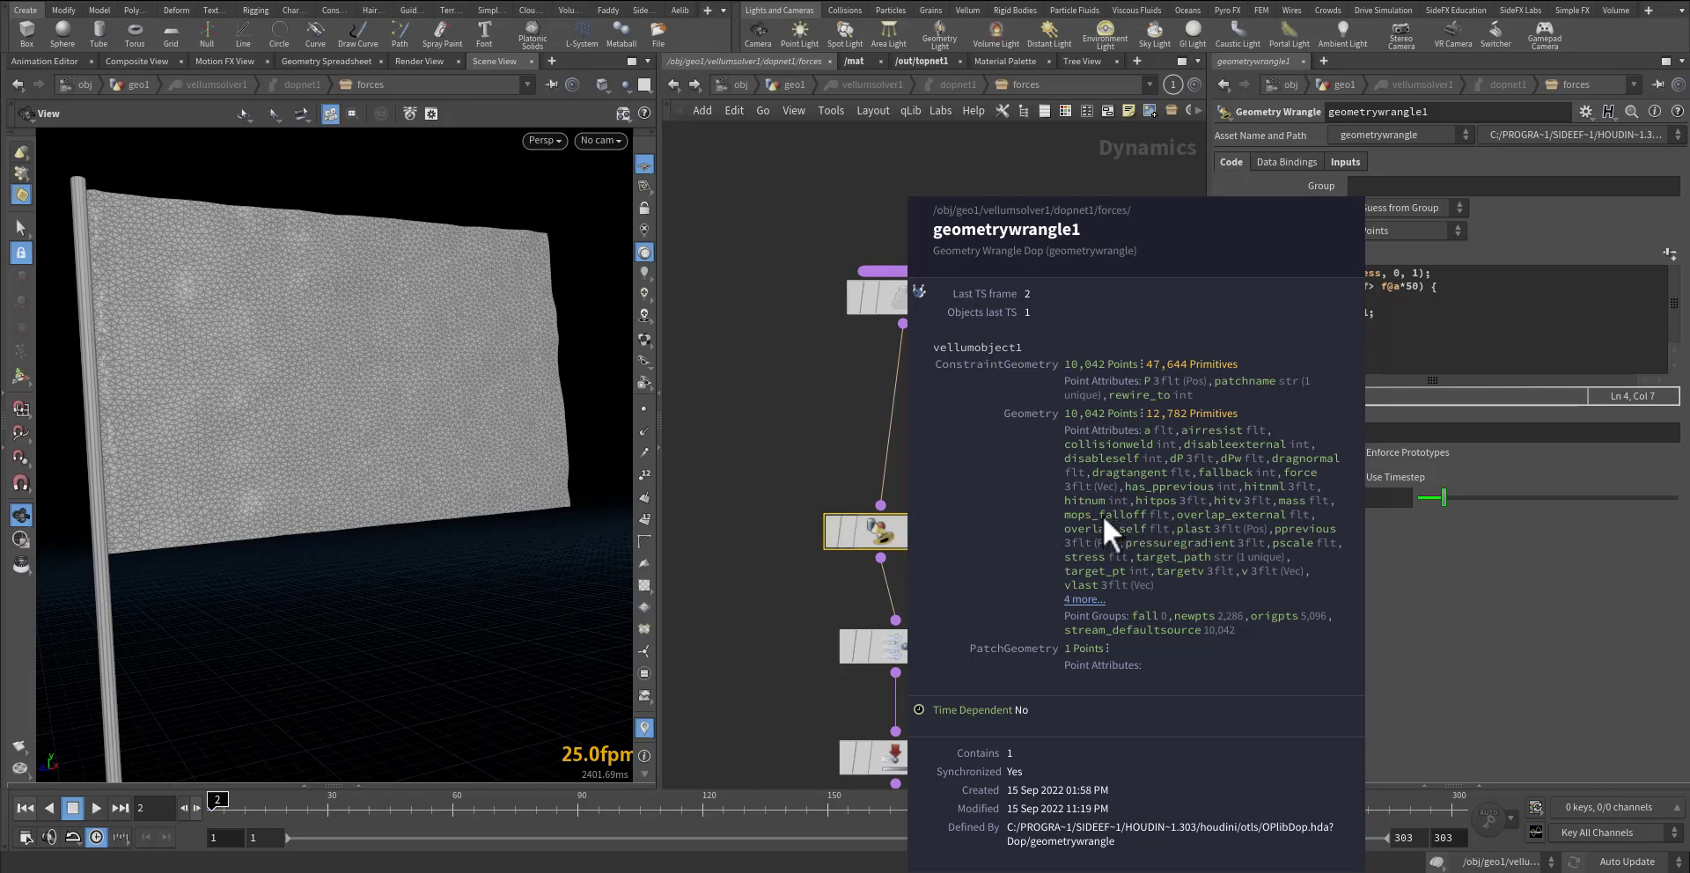
middle_drag(1008, 462, 1027, 390)
drag(1008, 375, 800, 515)
- Examine the flag's simulated mesh up close in the viewport
drag(445, 383, 350, 389)
middle_drag(396, 389, 291, 389)
right_drag(291, 389, 603, 380)
middle_drag(603, 381, 309, 355)
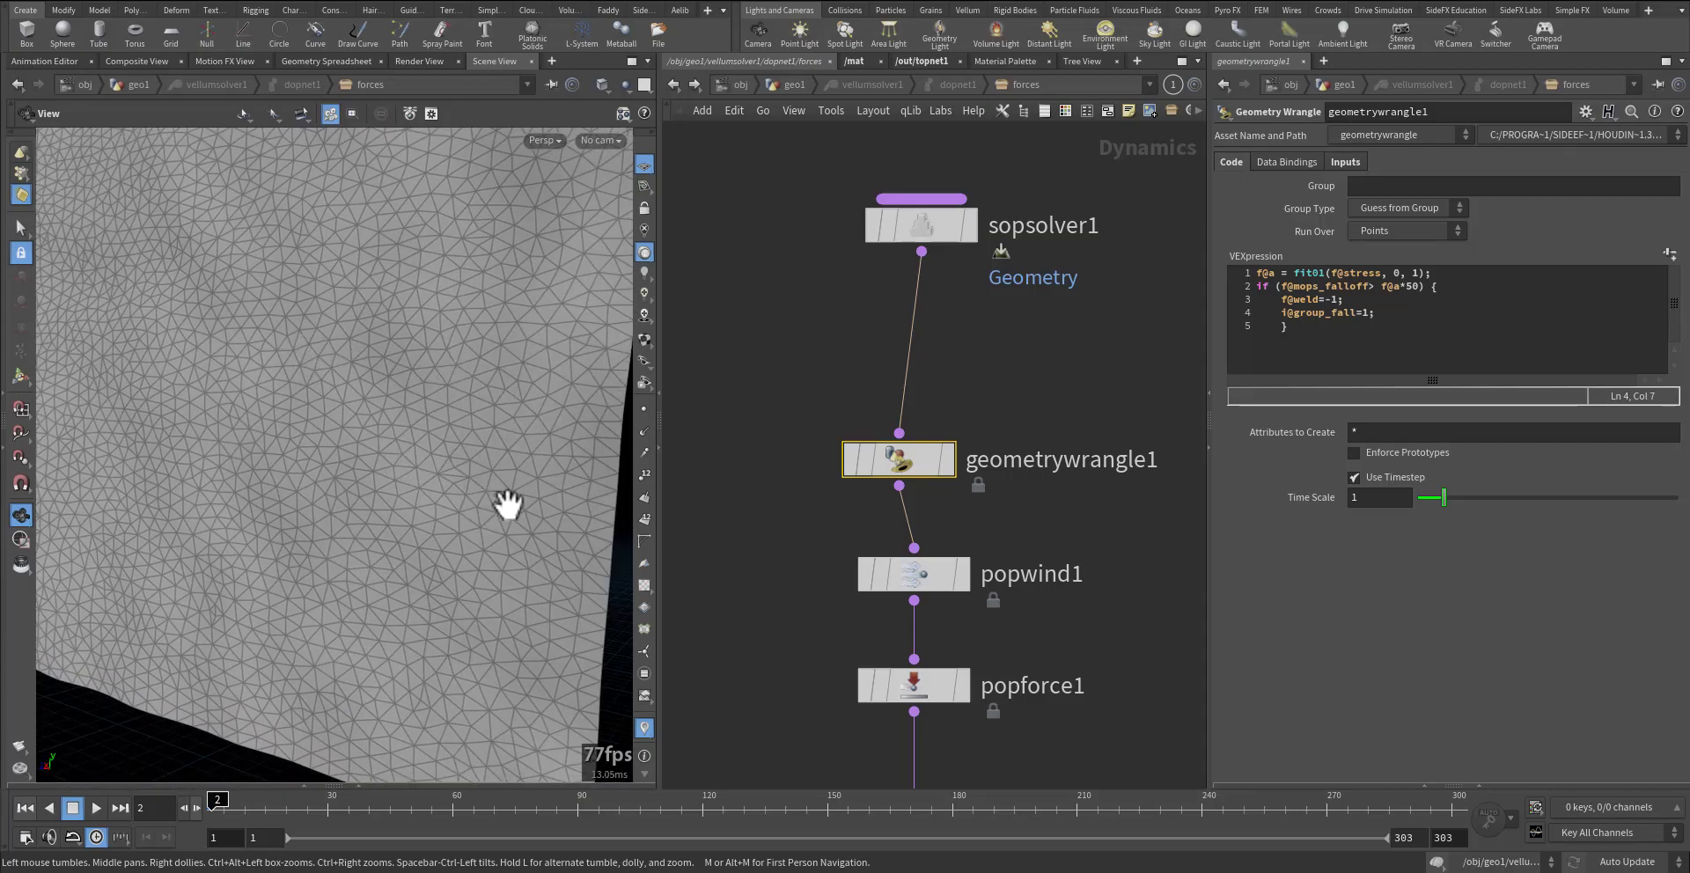
- Look up Vellum Constraint Properties among the Vellum nodes without adding it, and check the input settings of geometrywrangle1
key(Tab)
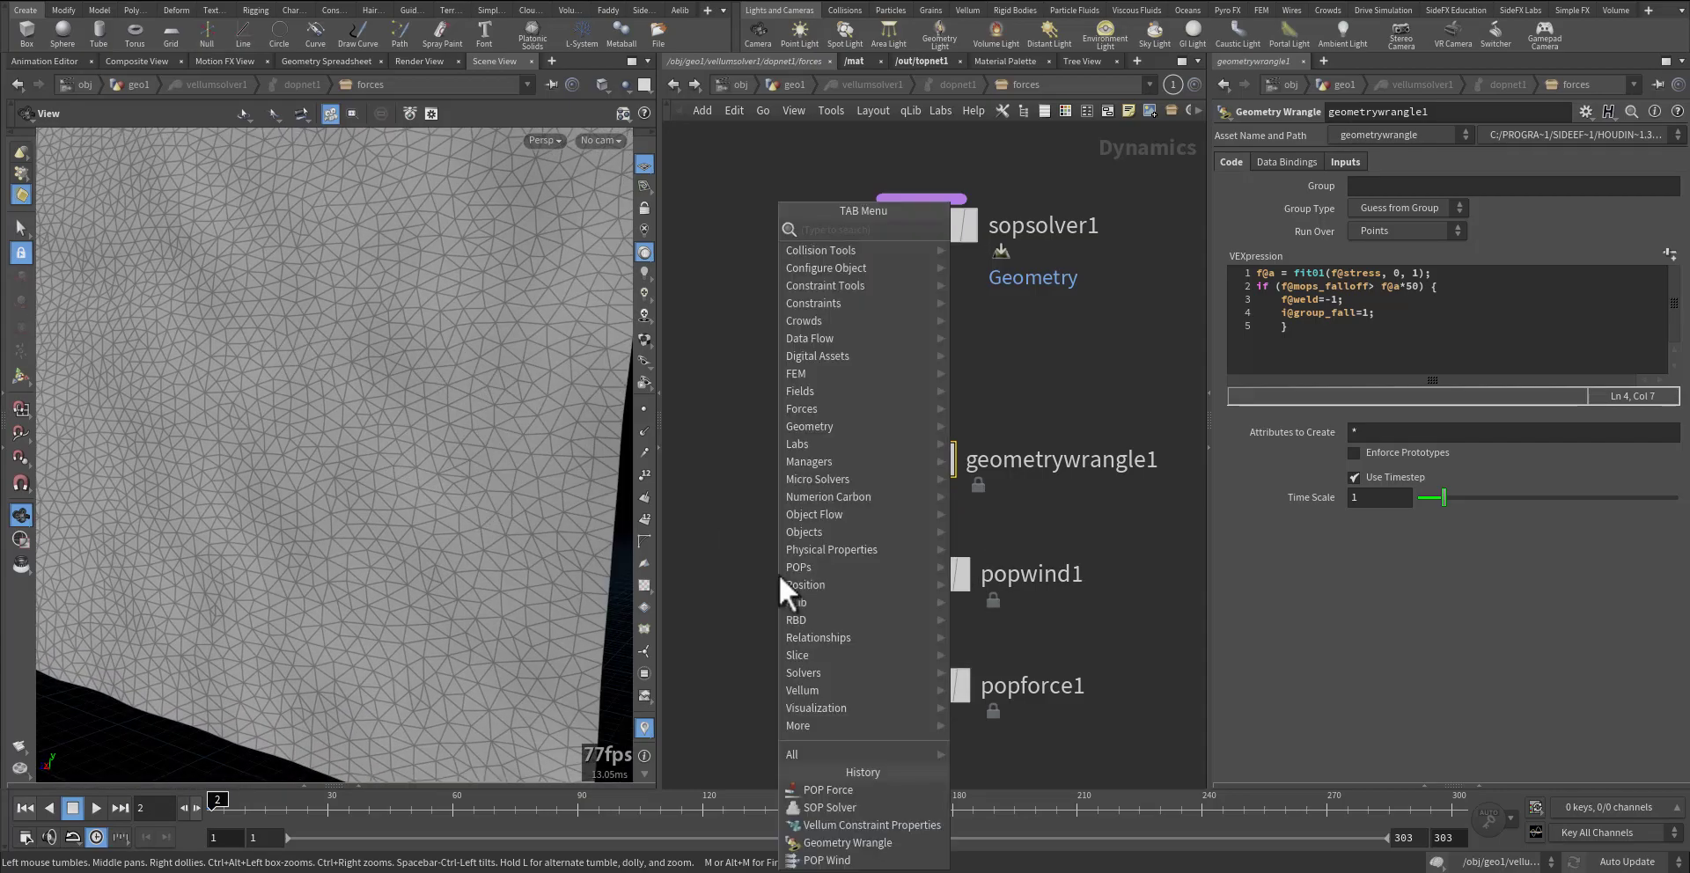
mouse_move(861, 691)
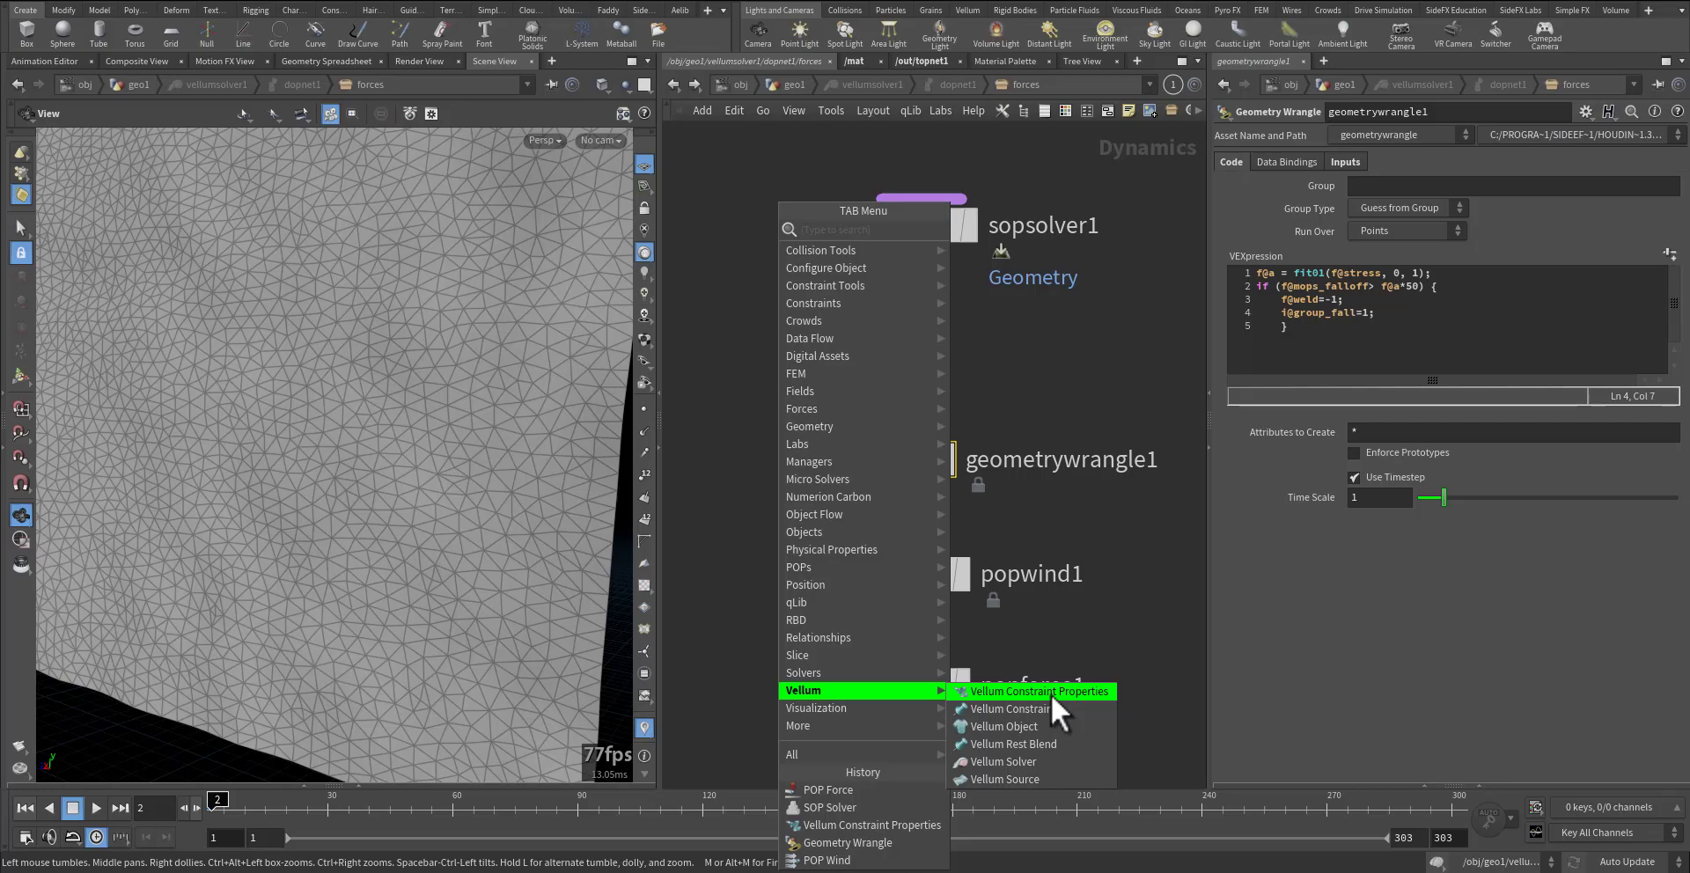
click(1095, 616)
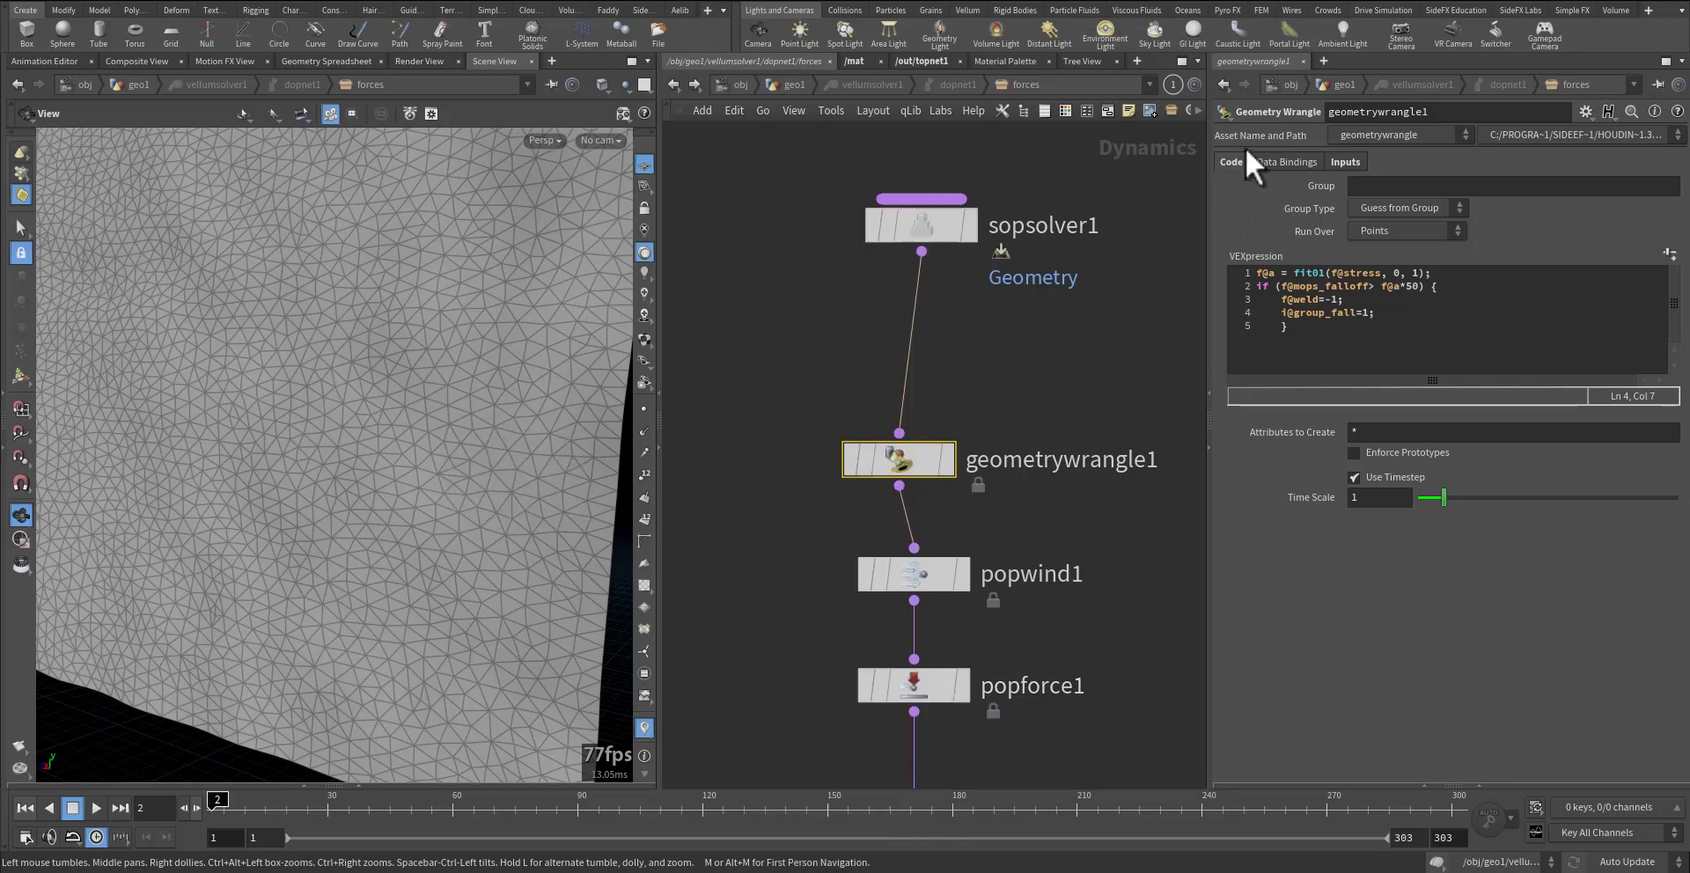
click(1349, 161)
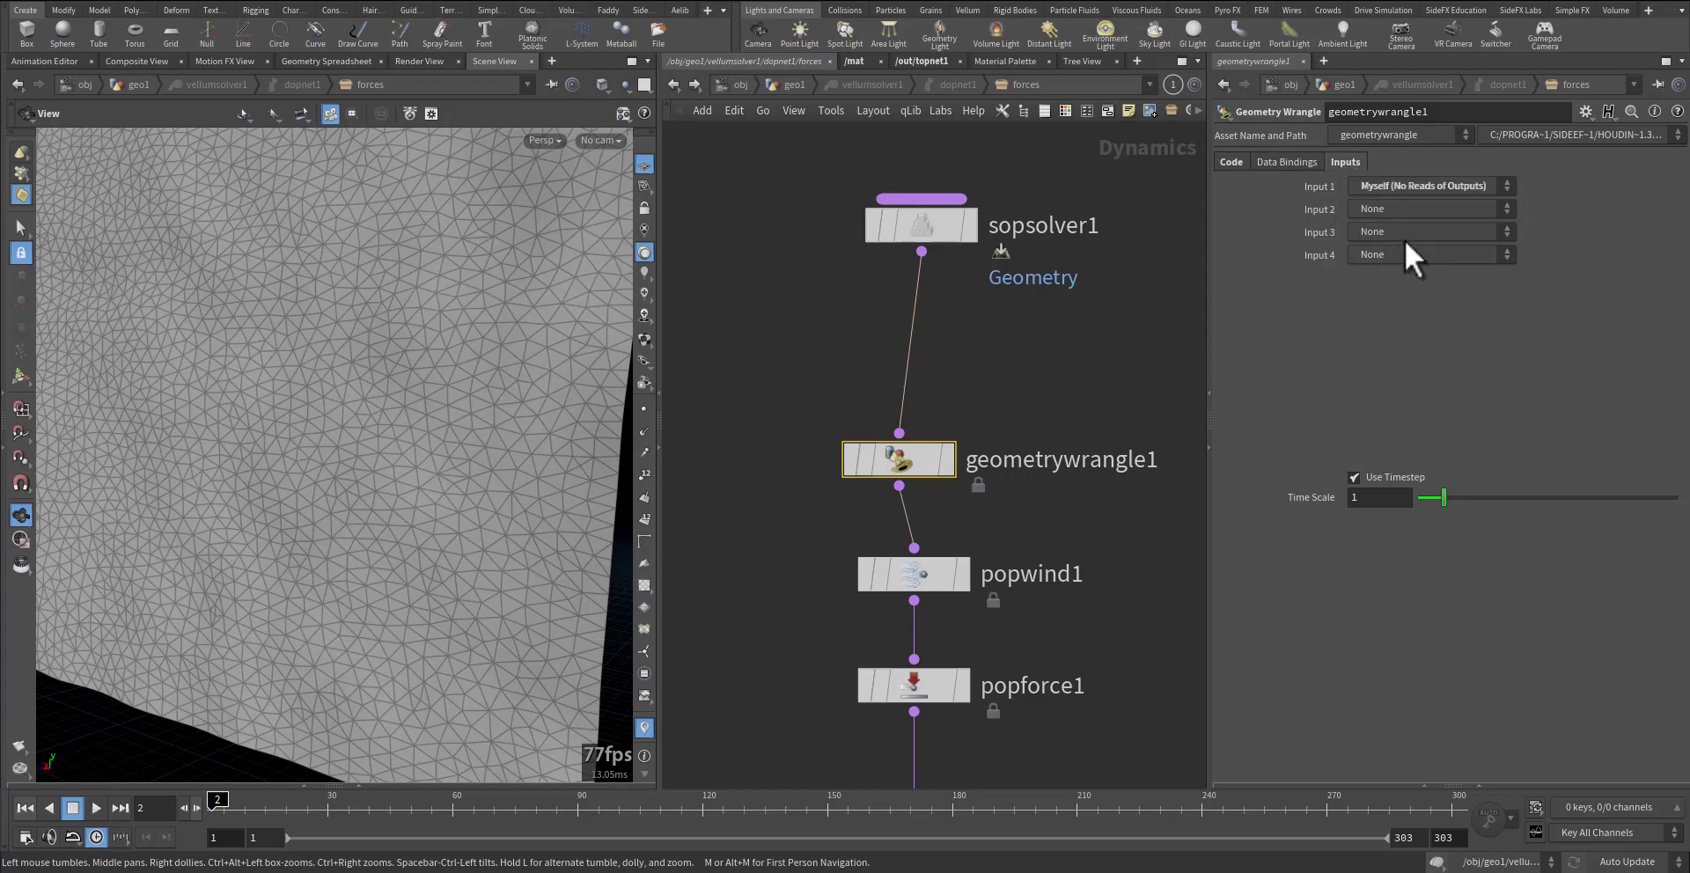
- Show the VEX code of geometrywrangle1 in a larger font and highlight the attribute a that receives the fitted stress
click(1234, 162)
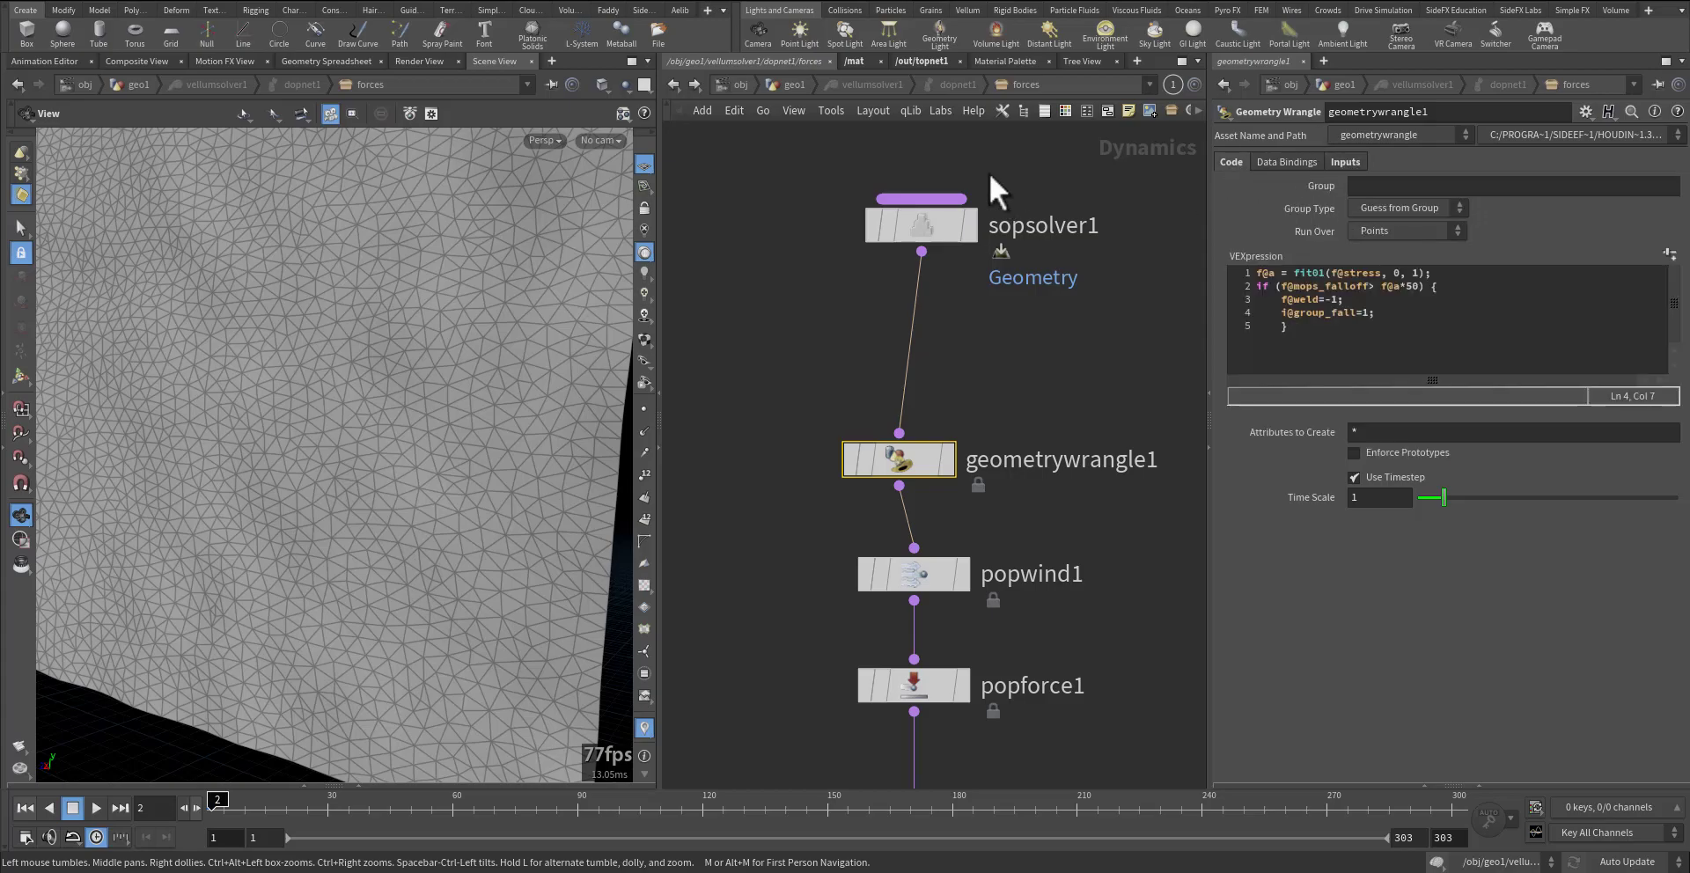
click(921, 226)
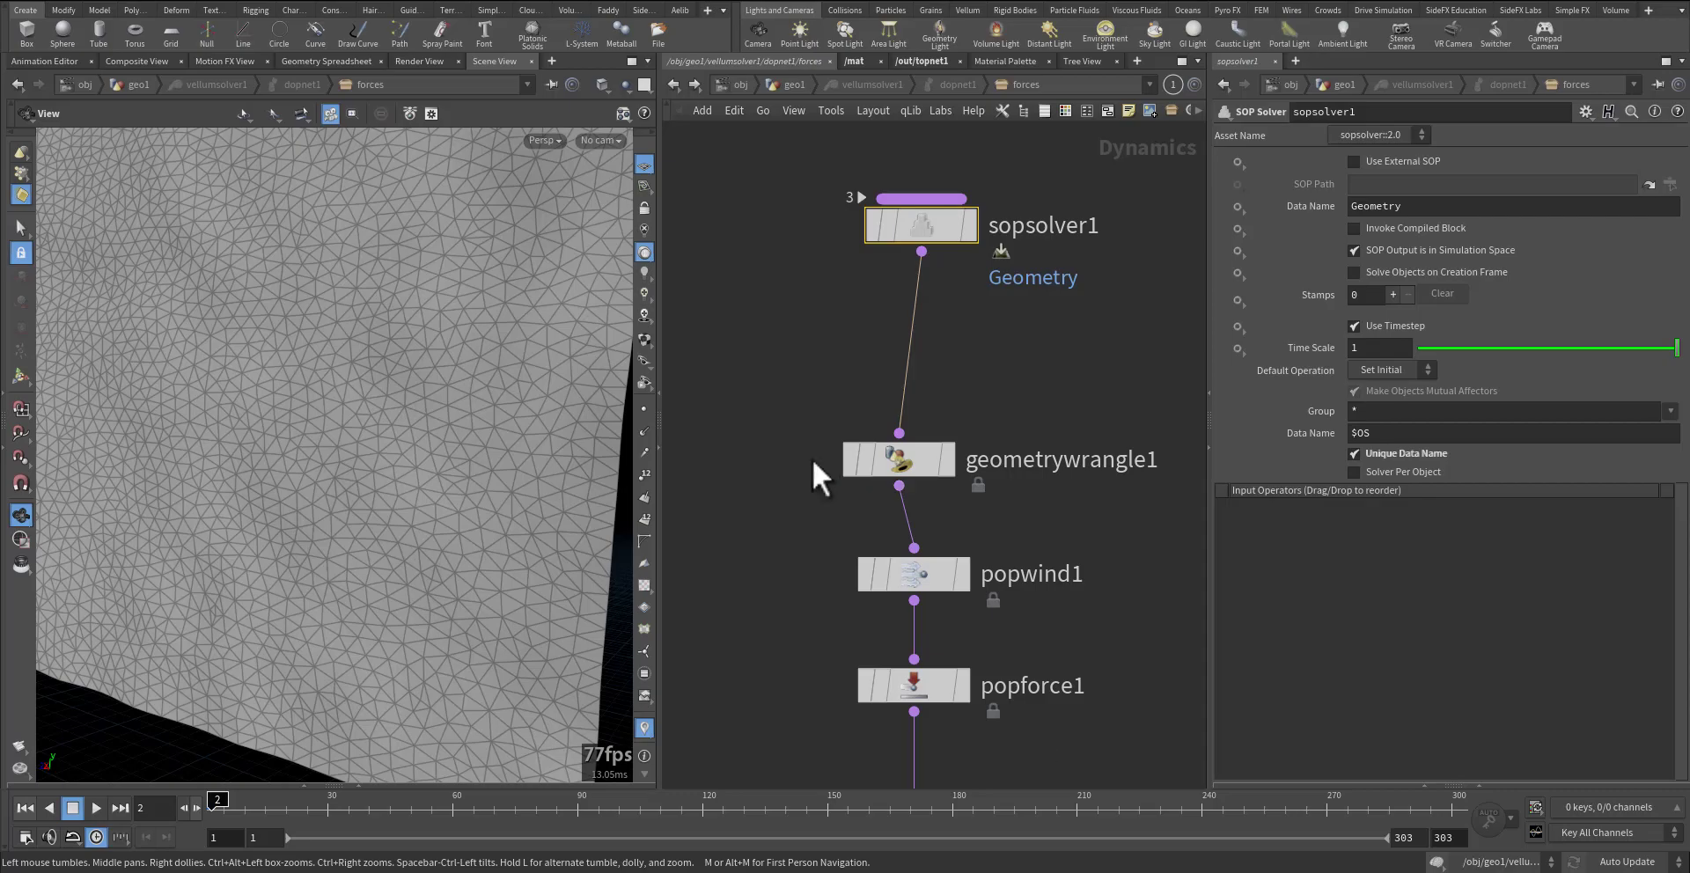
click(885, 463)
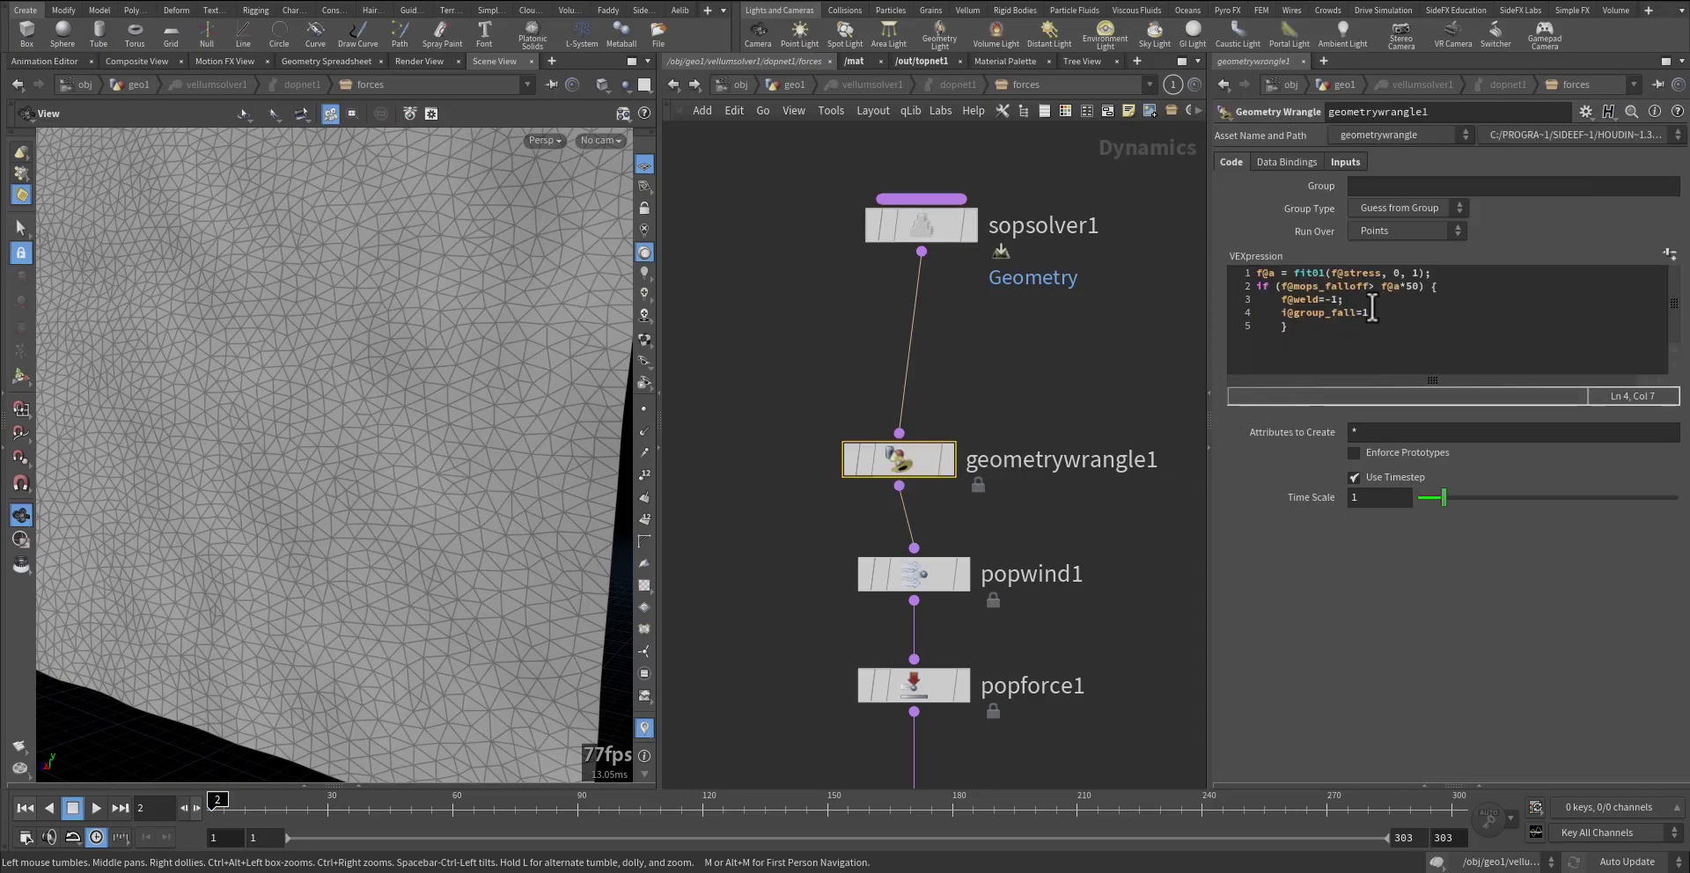
click(1409, 312)
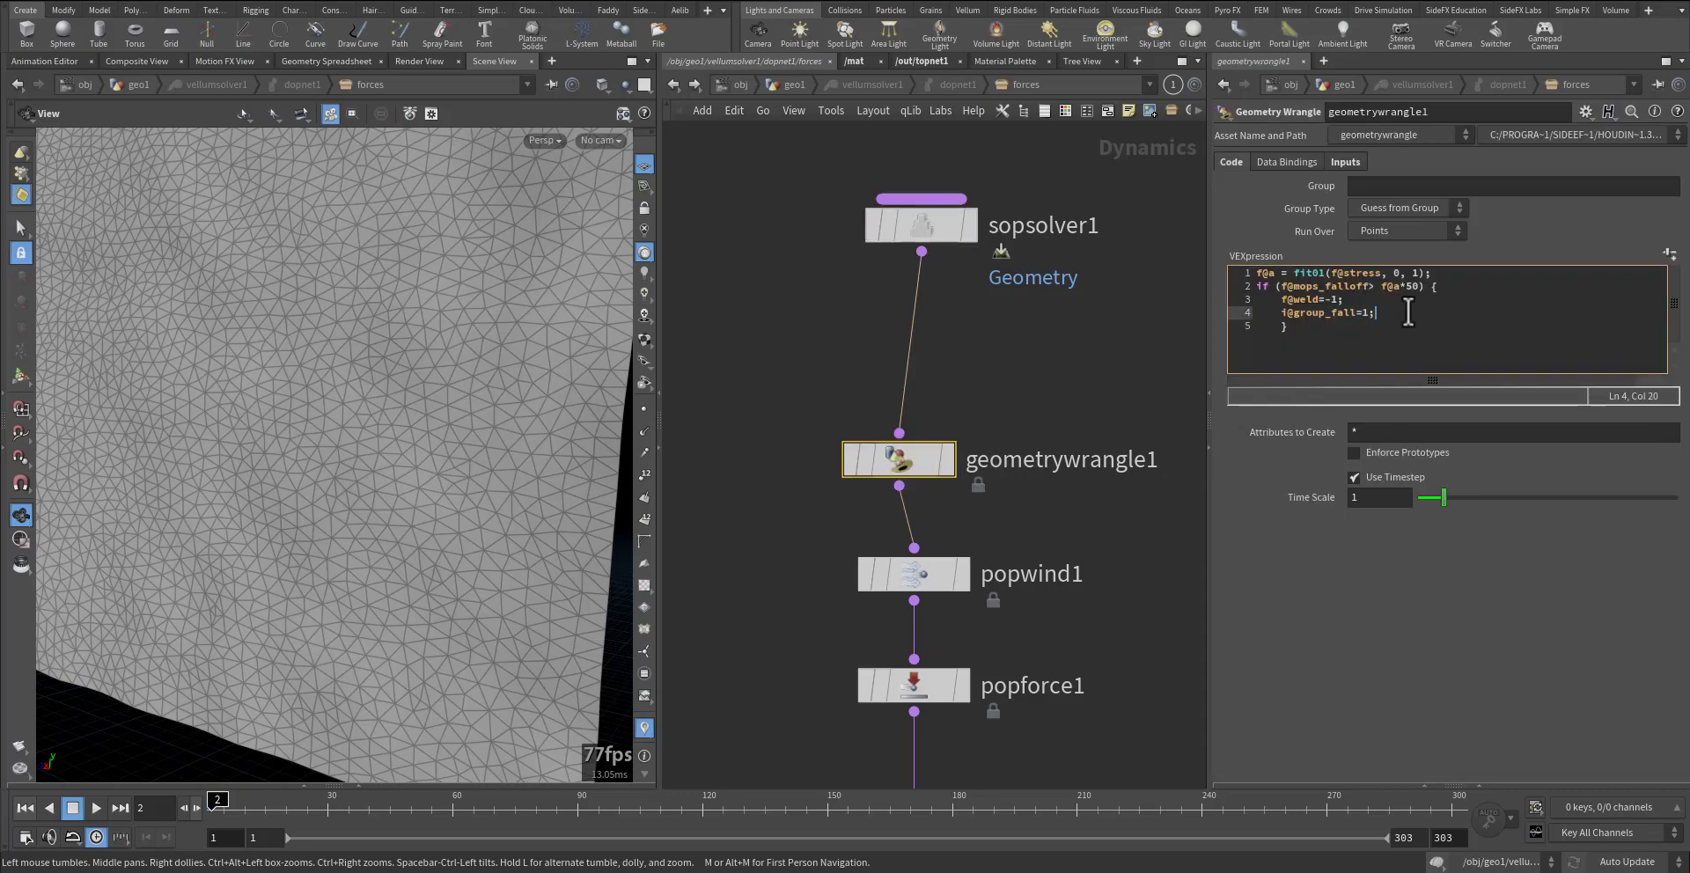
ctrl+scroll(1408, 312, up, 5)
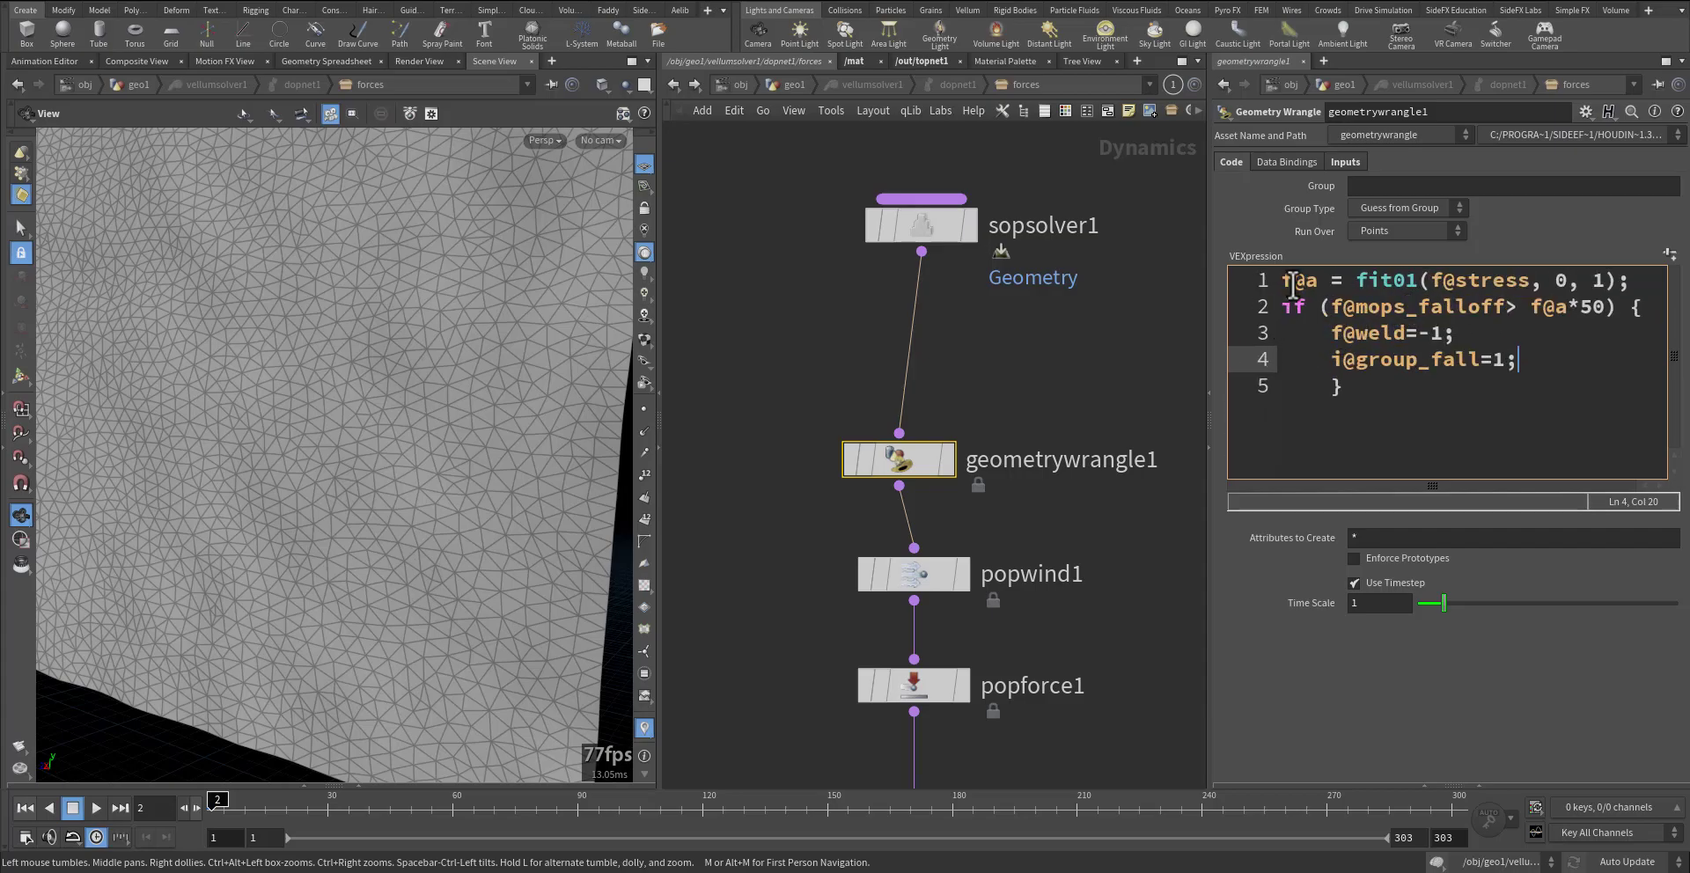
drag(1306, 284, 1319, 283)
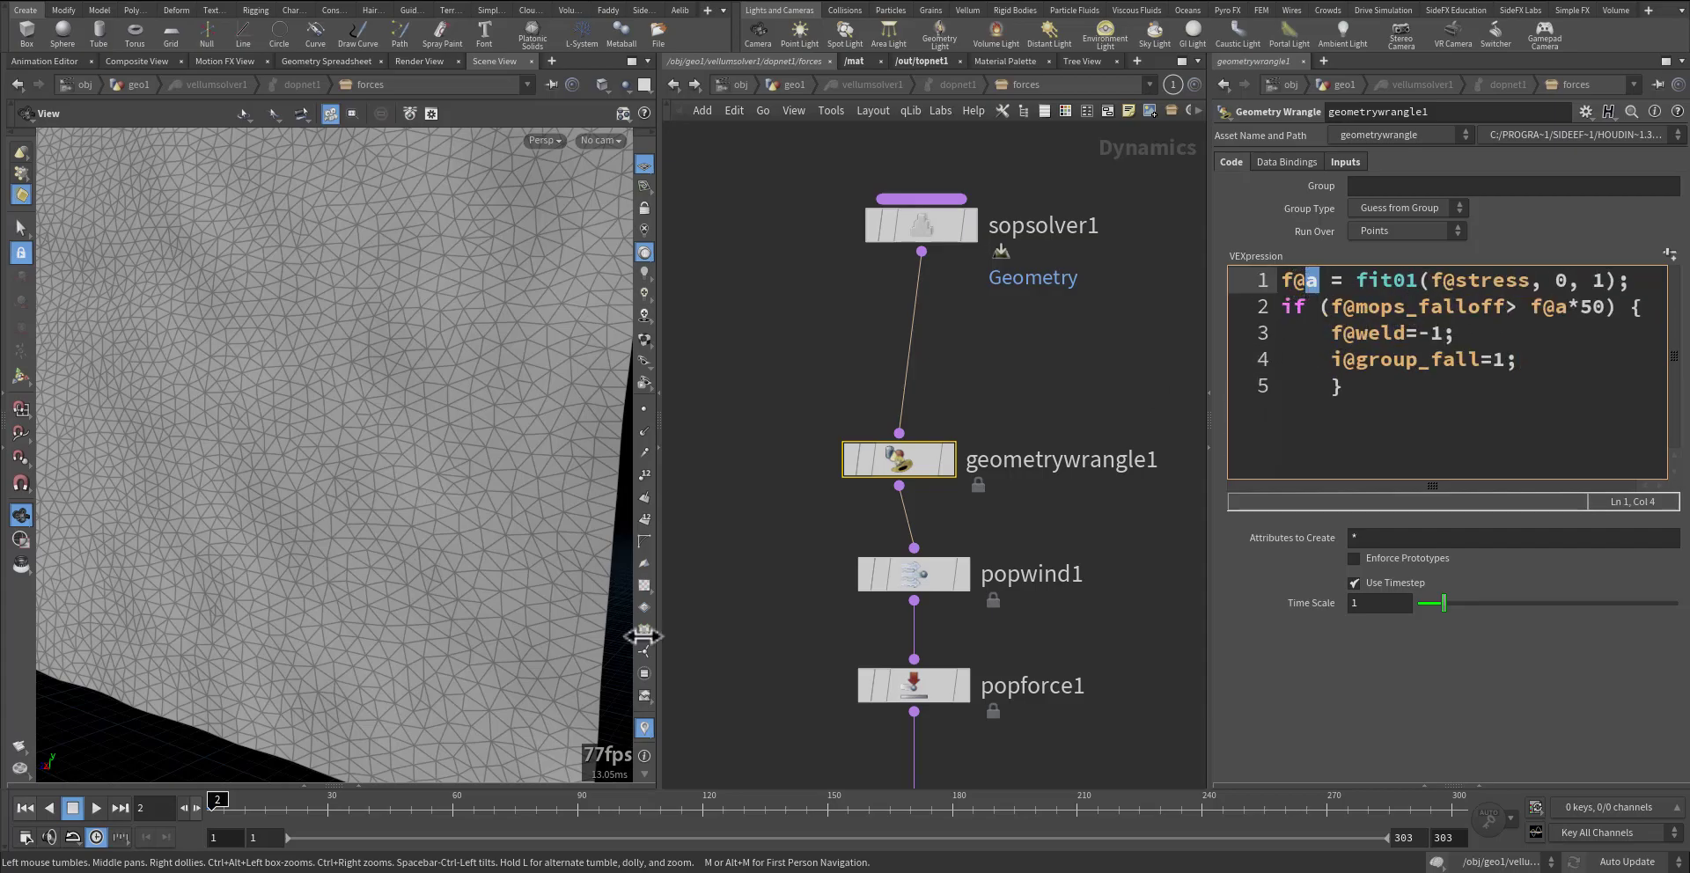
- Reveal the geometry spreadsheet and limit its point attributes to a, mops_falloff and stress
click(359, 786)
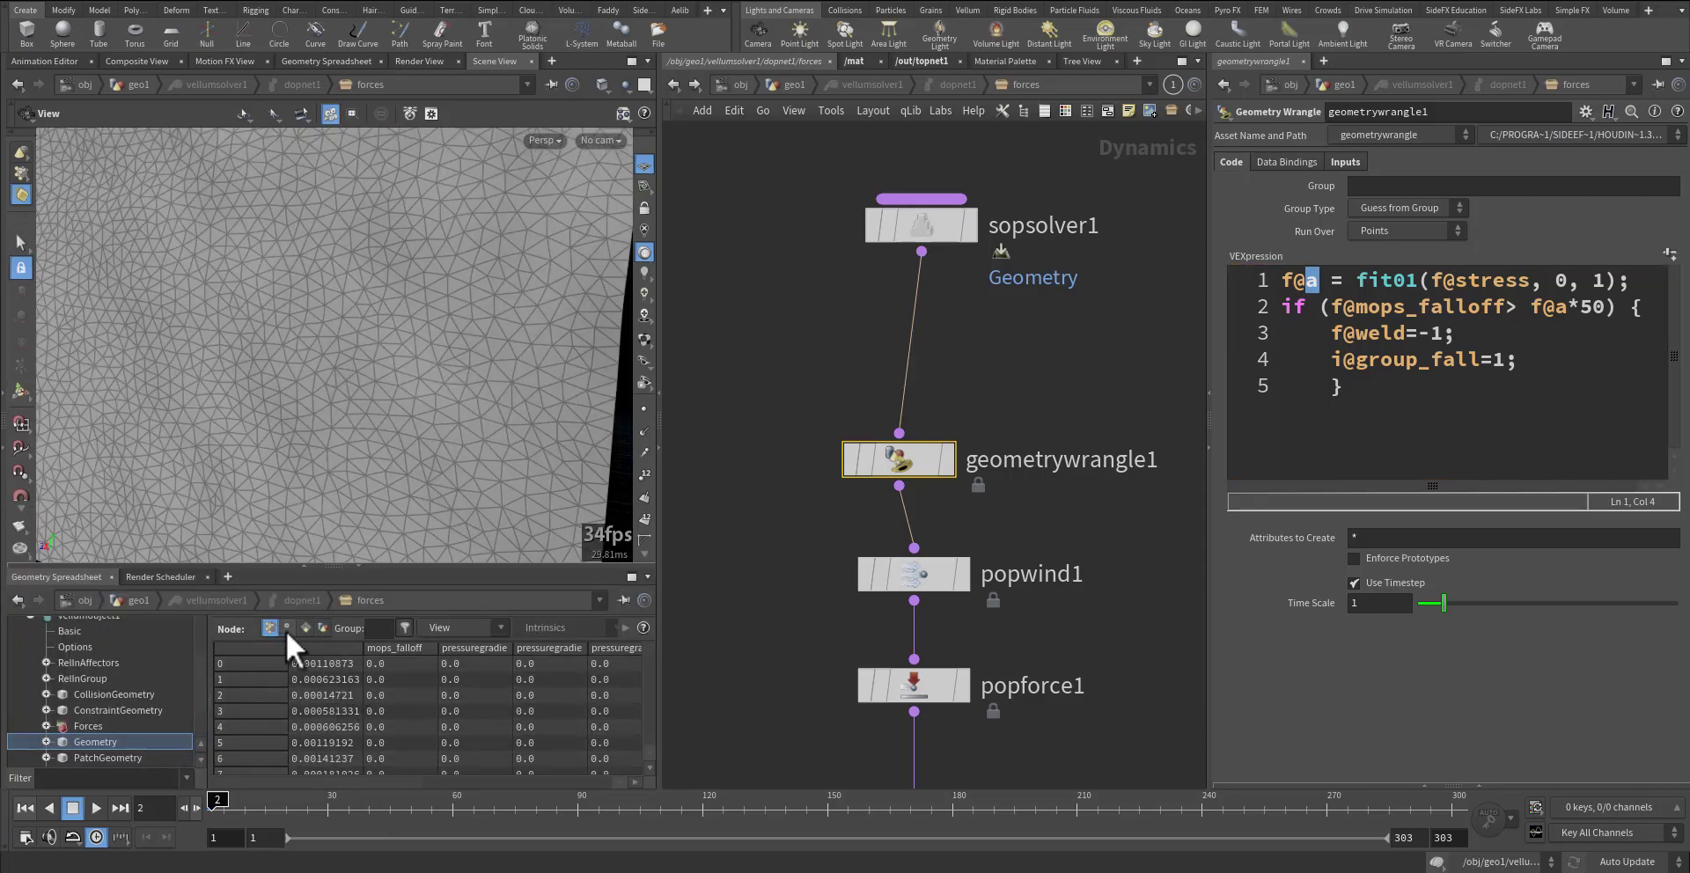
click(440, 628)
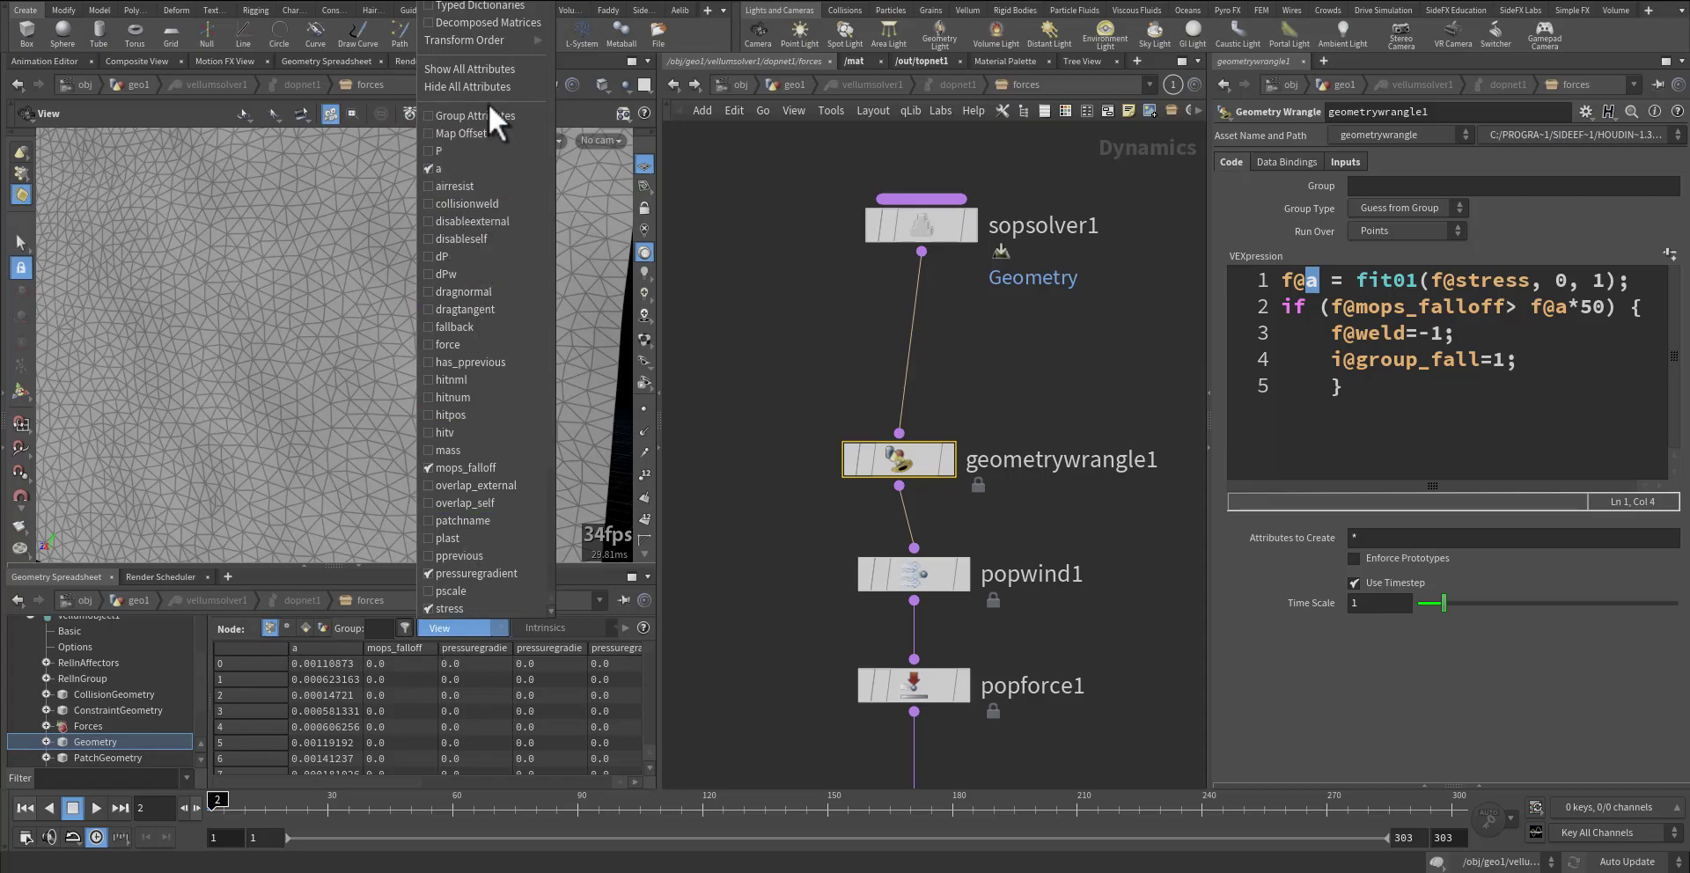
click(488, 87)
click(463, 629)
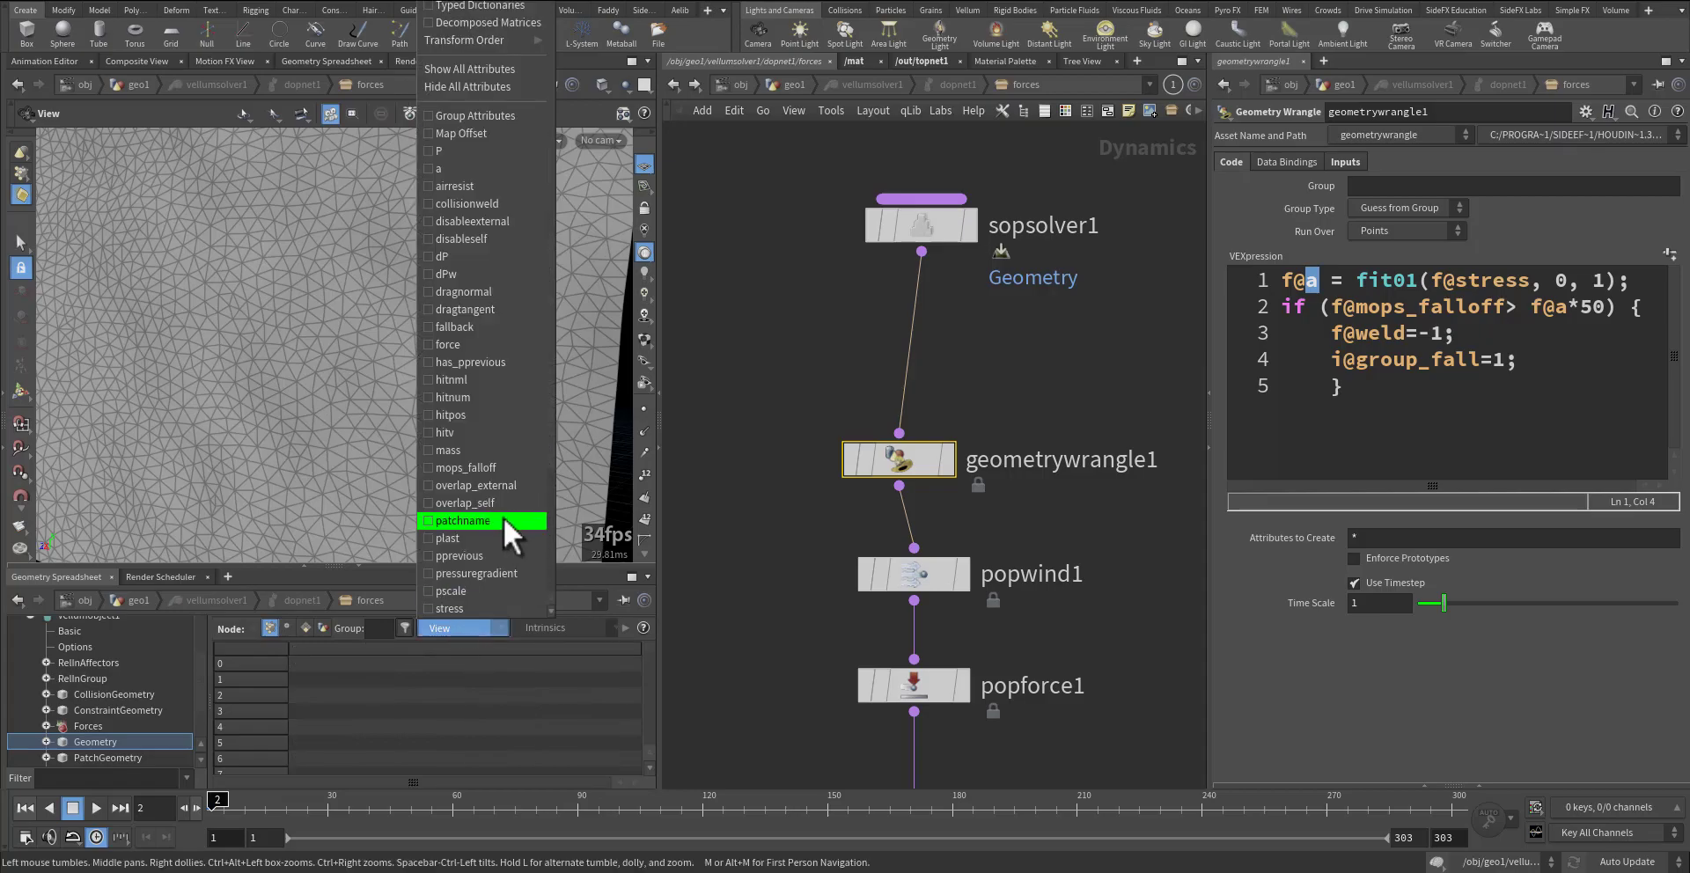
click(461, 166)
click(454, 628)
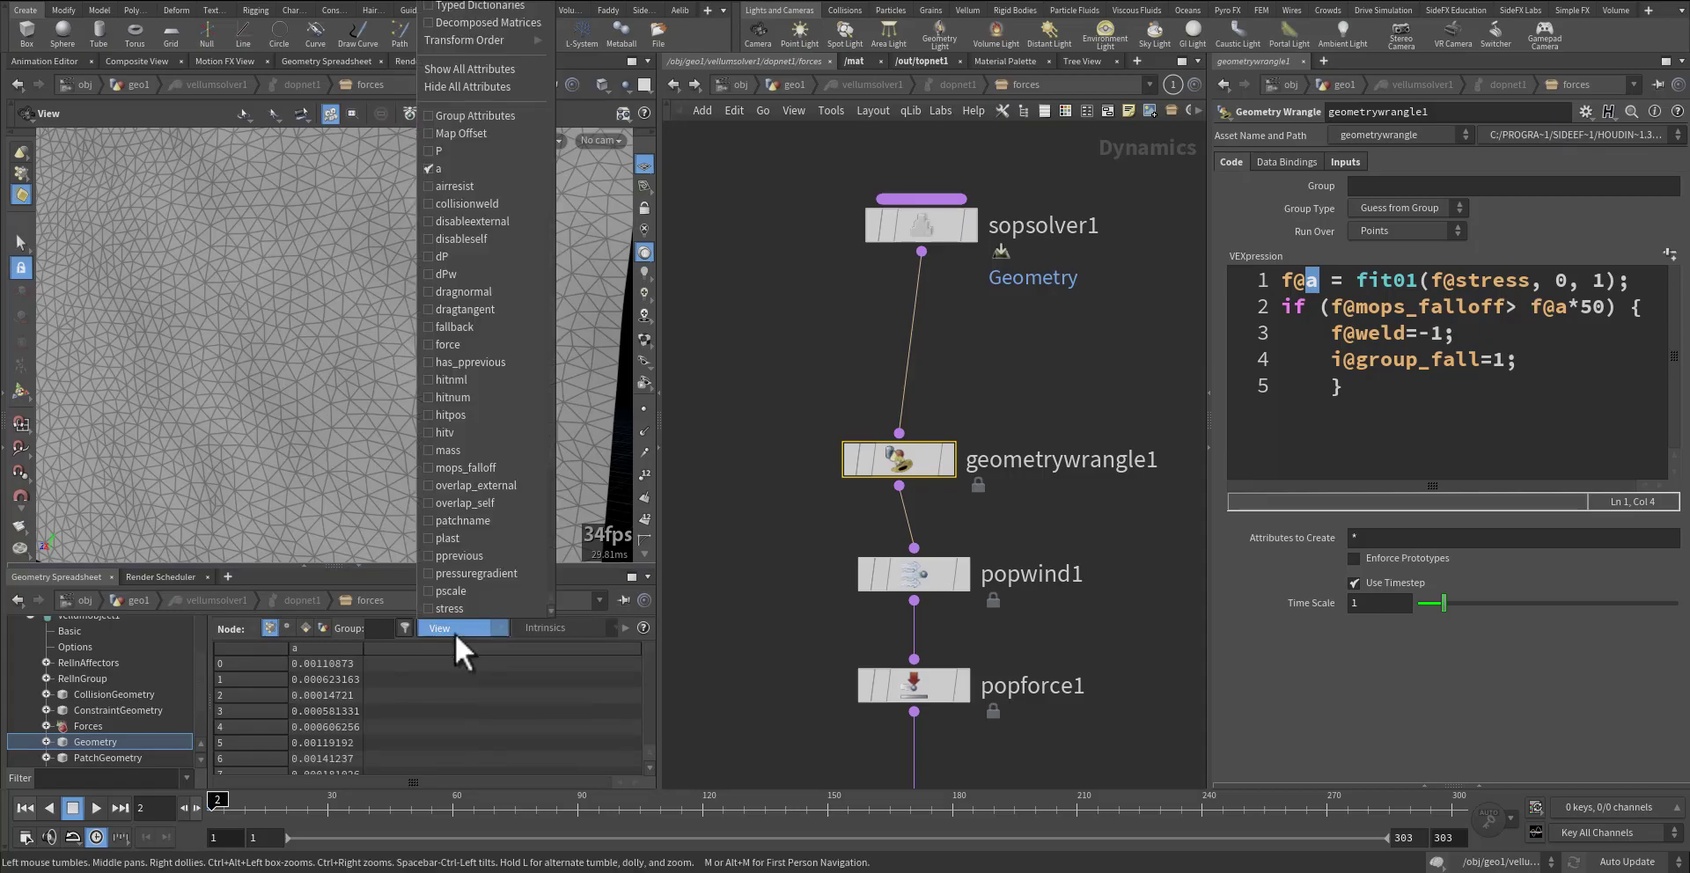
click(475, 467)
click(467, 631)
click(470, 606)
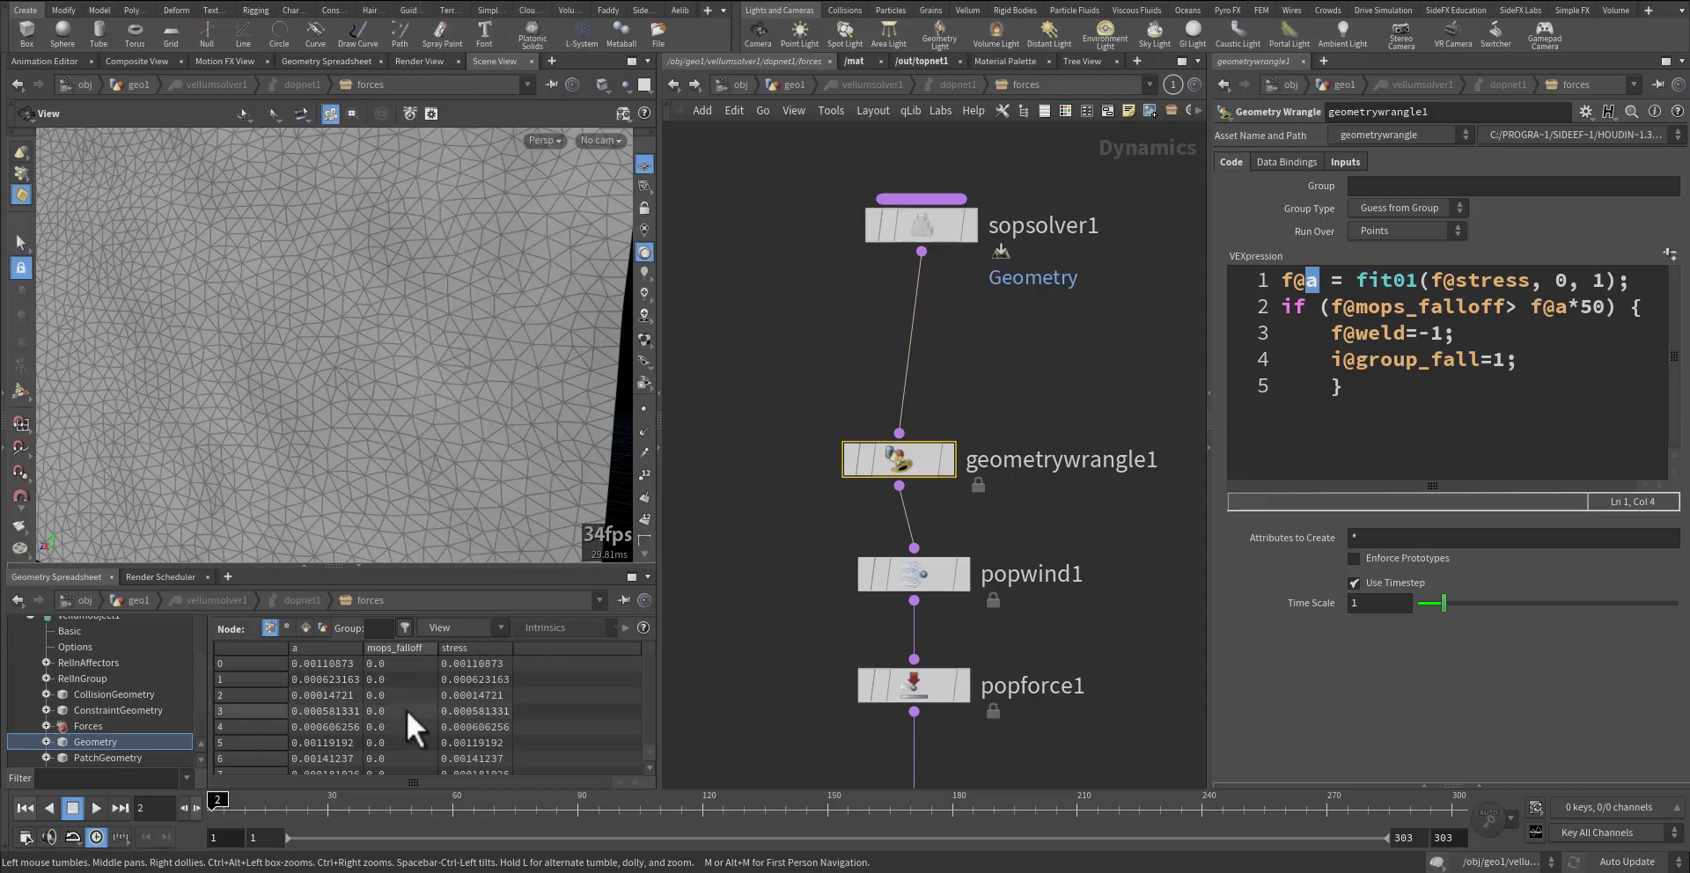
- Advance the simulation to frame 9 and frame the whole flag in the viewport
click(214, 803)
drag(212, 806, 251, 808)
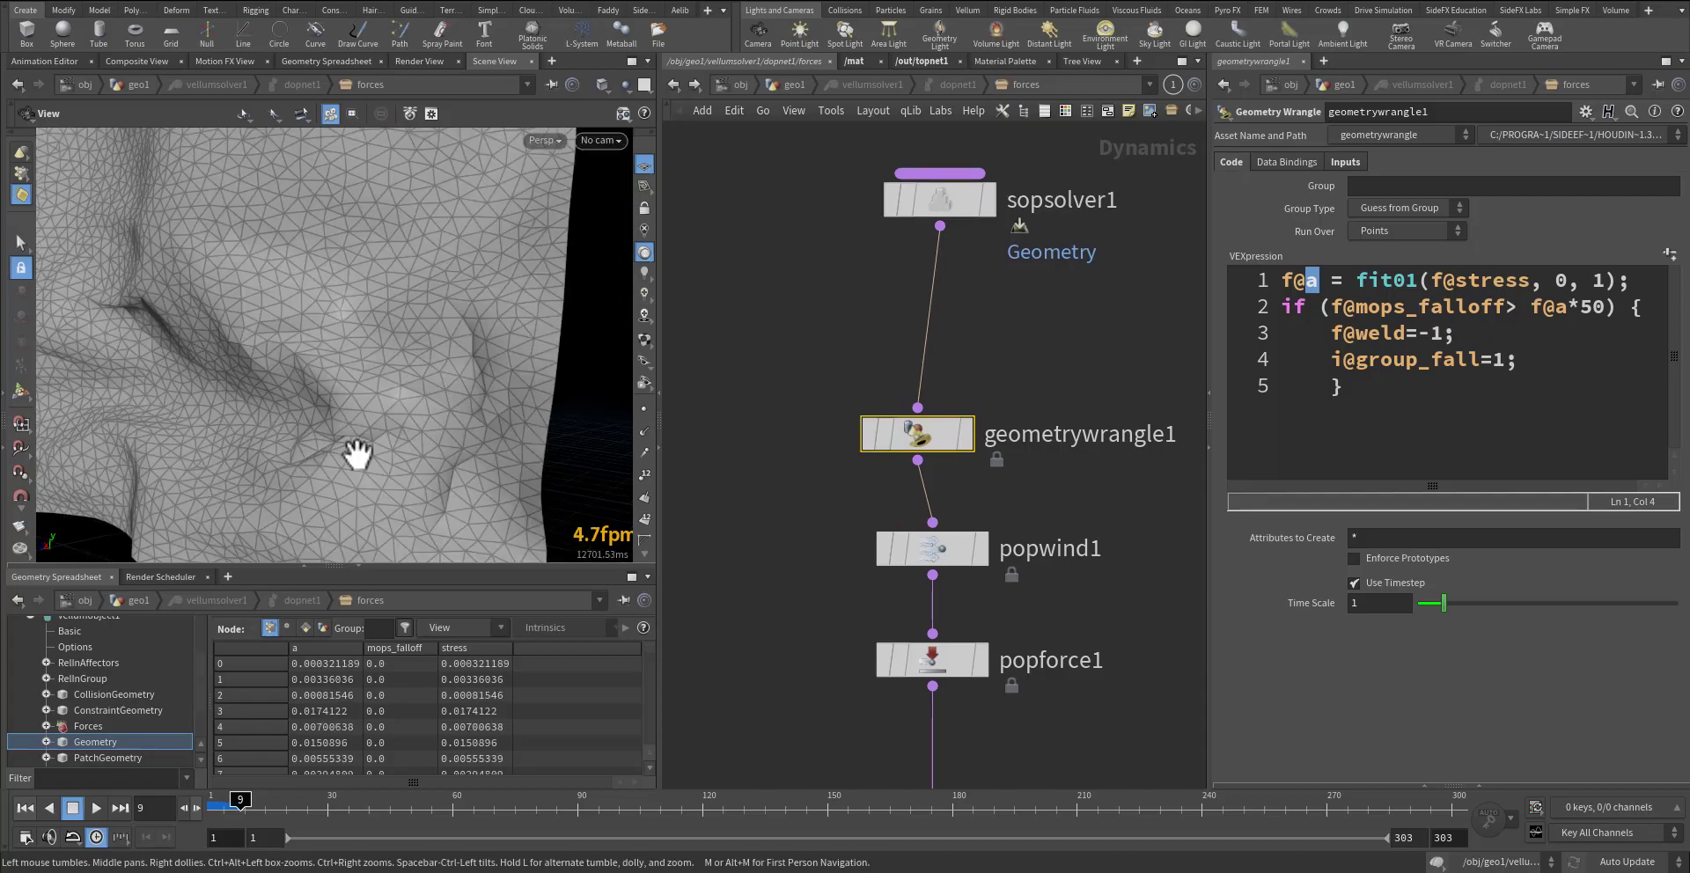
middle_drag(755, 517, 788, 503)
right_drag(410, 413, 216, 480)
middle_drag(259, 462, 285, 461)
scroll(647, 504, down, 8)
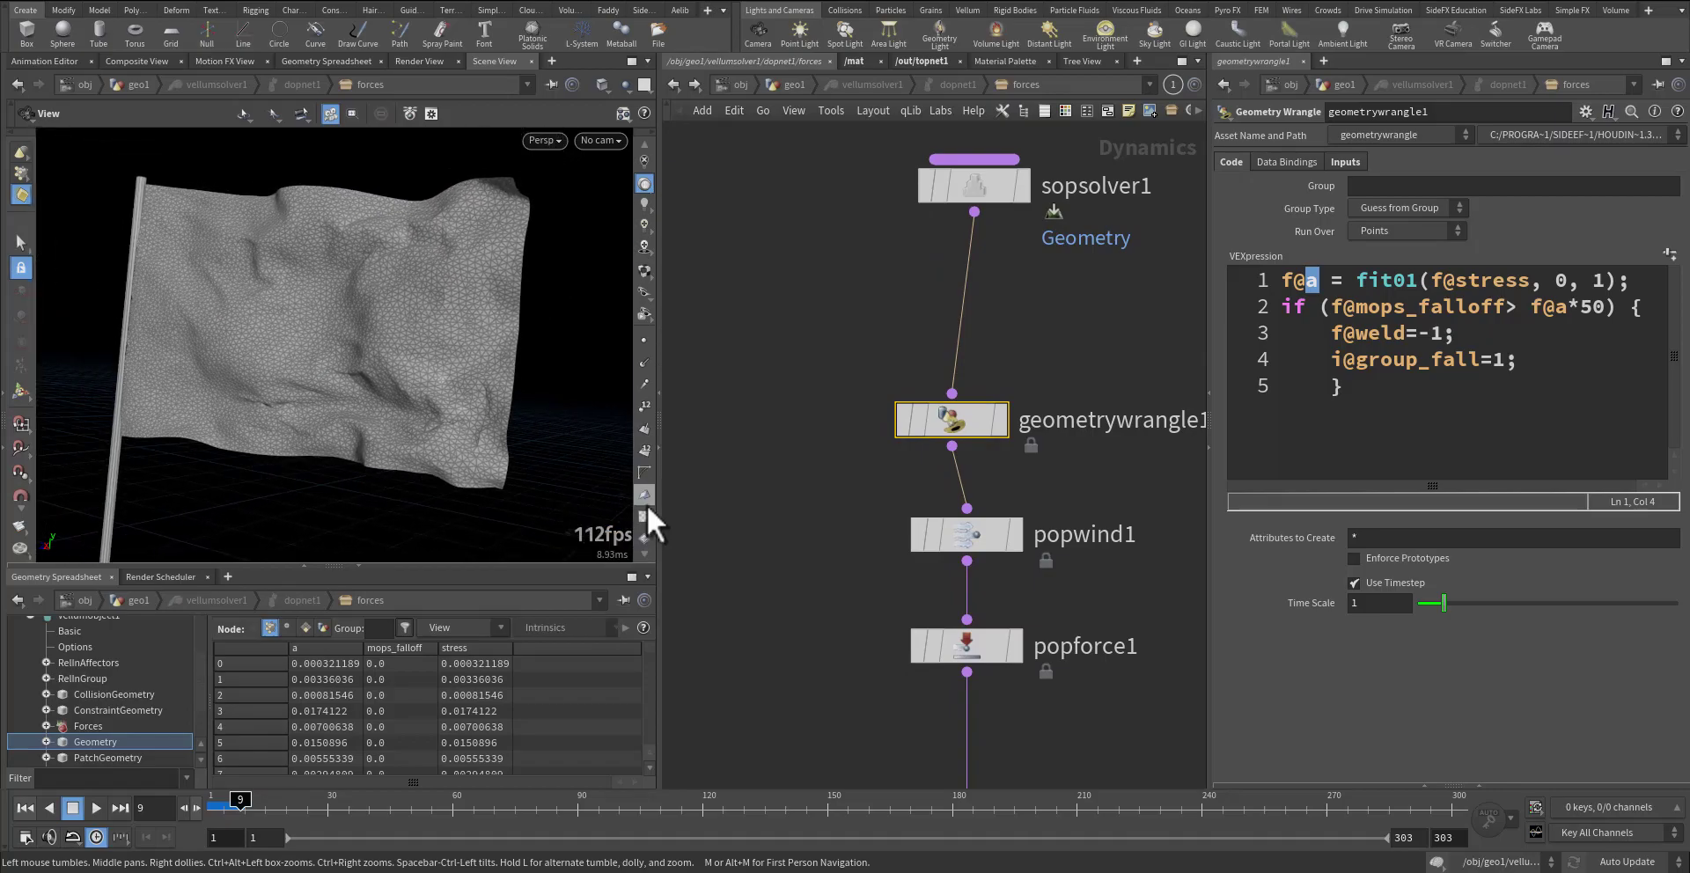
- Check the list of viewport visualizers and the node info of geometrywrangle1
right_click(644, 460)
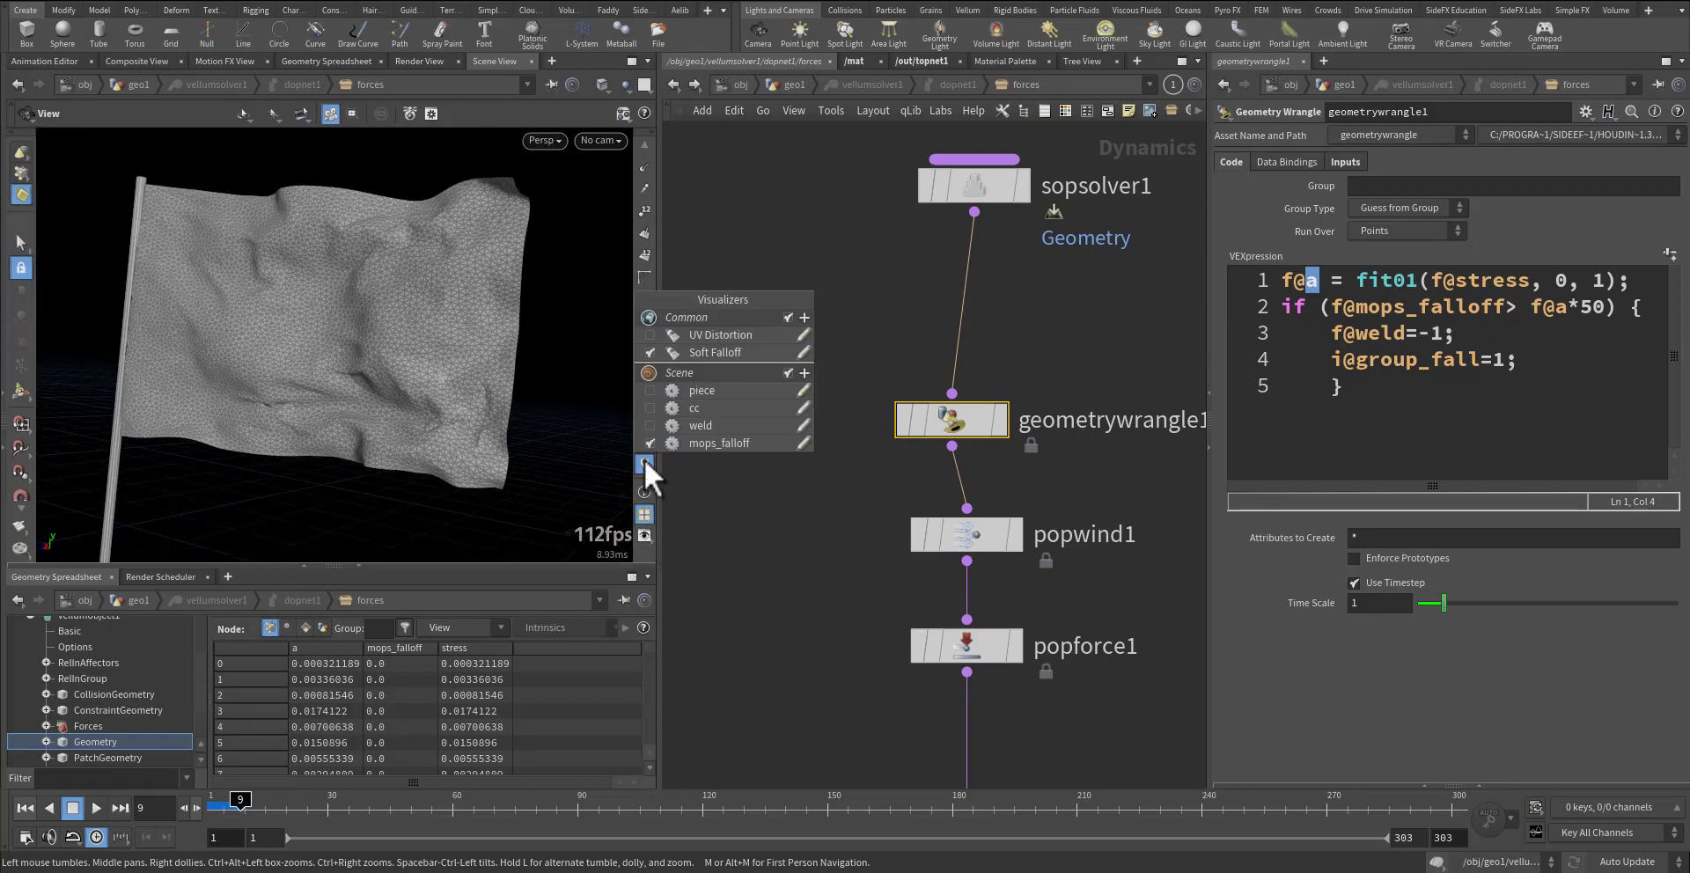
click(780, 558)
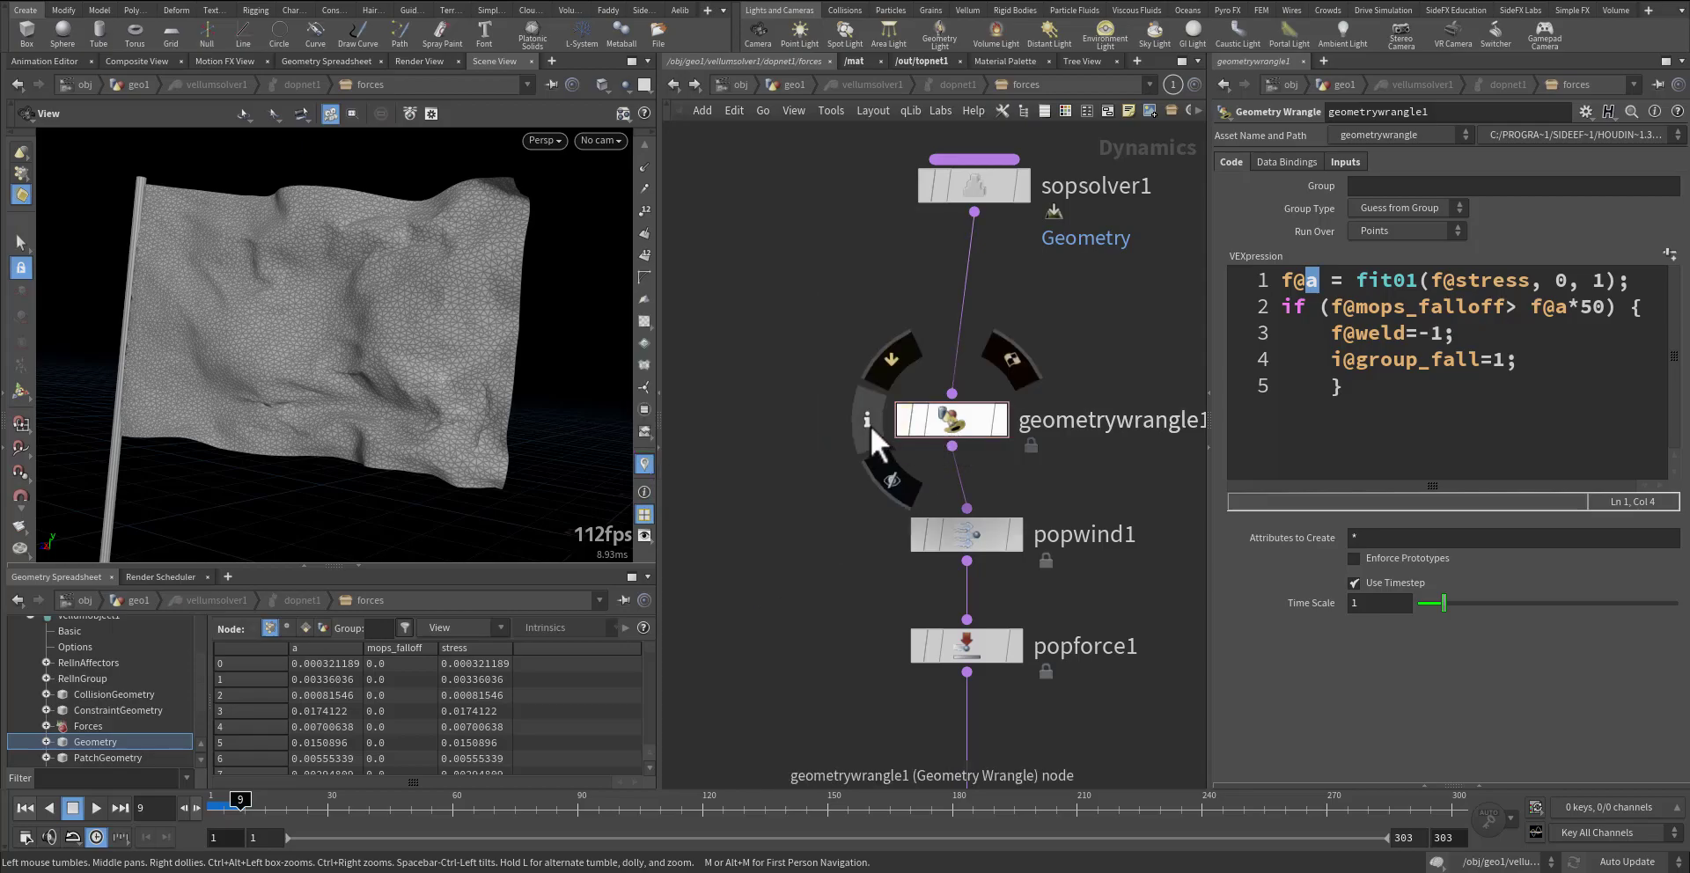
click(869, 421)
click(833, 454)
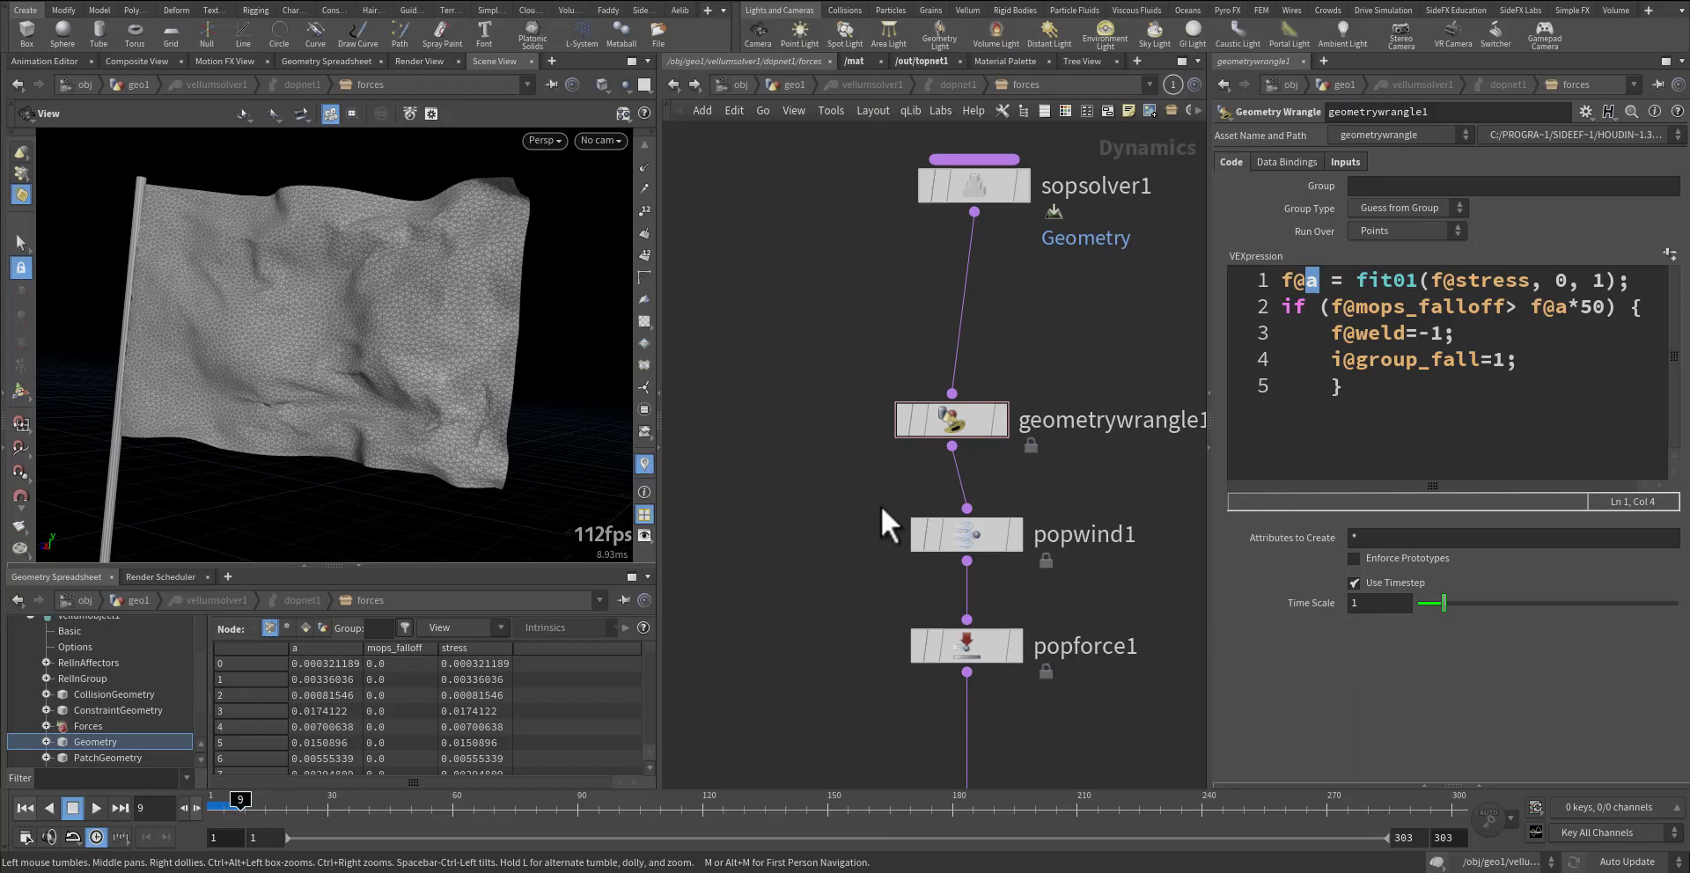
middle_drag(880, 506, 852, 448)
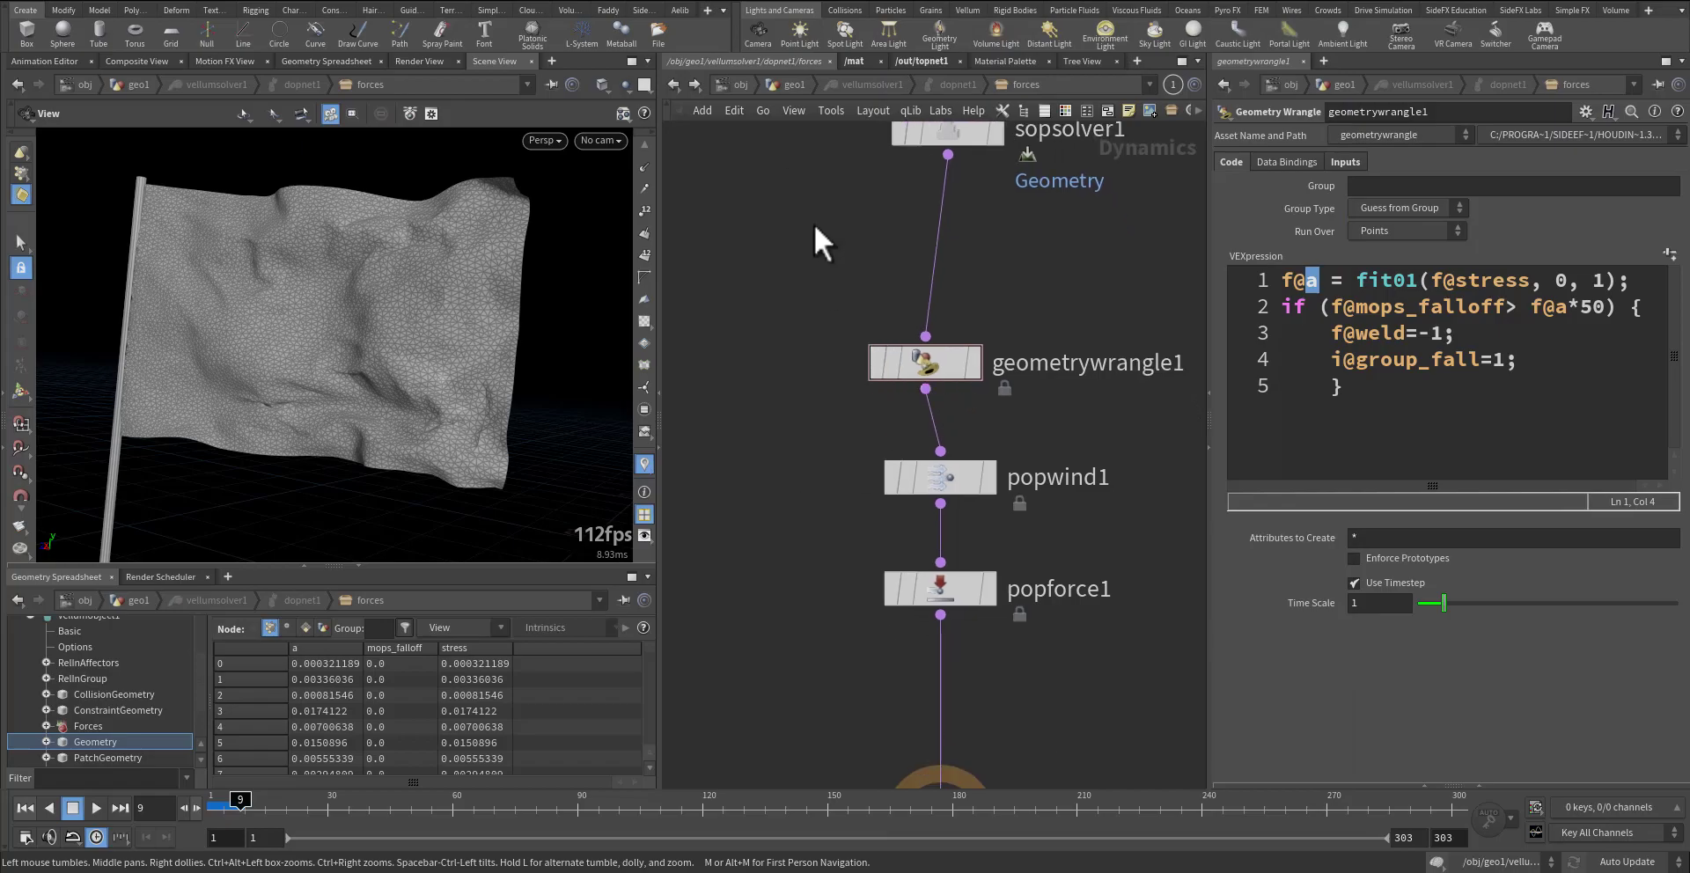
- Go back up to the geo1 network and set vellumsolver1's False Color Mode to Stretch Stress
click(787, 83)
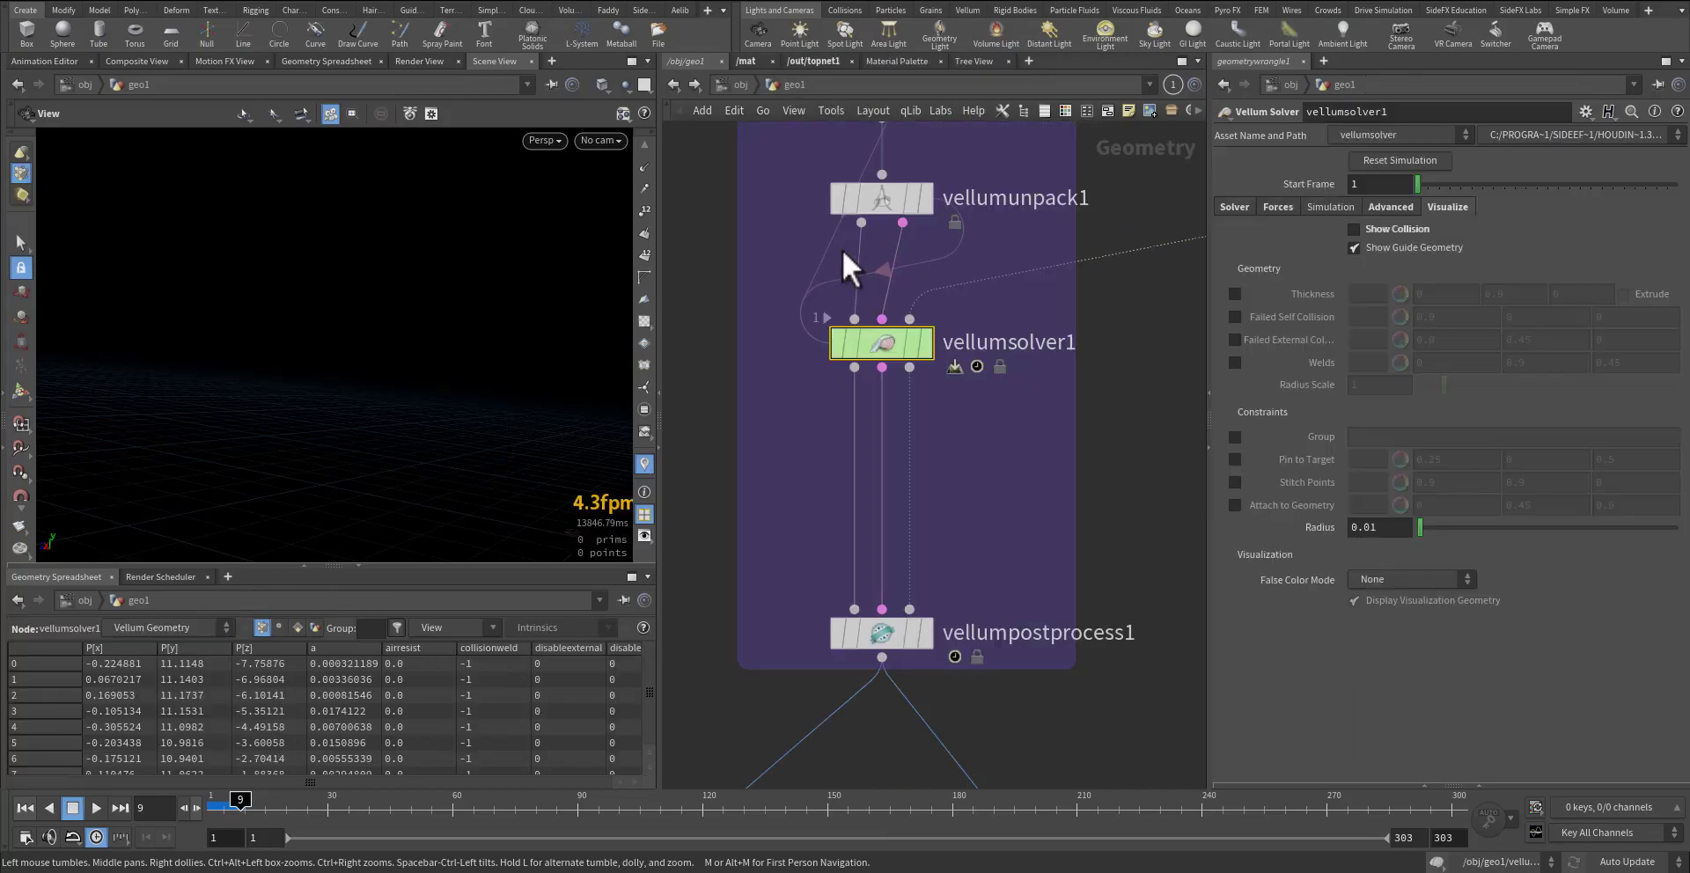
drag(971, 426, 792, 300)
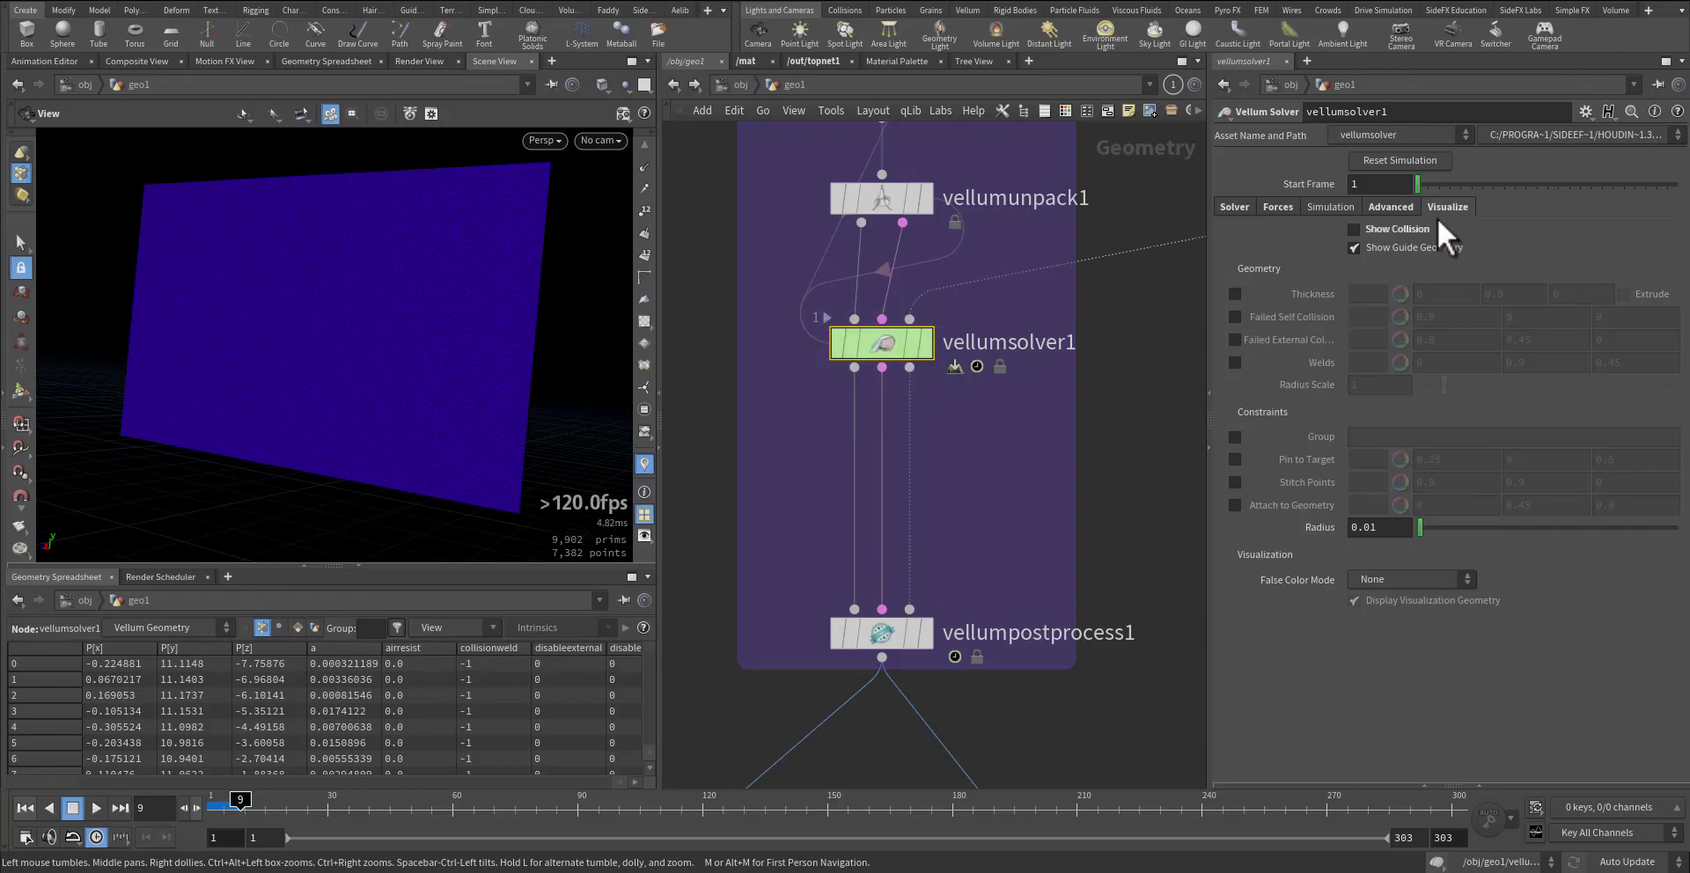
click(1412, 577)
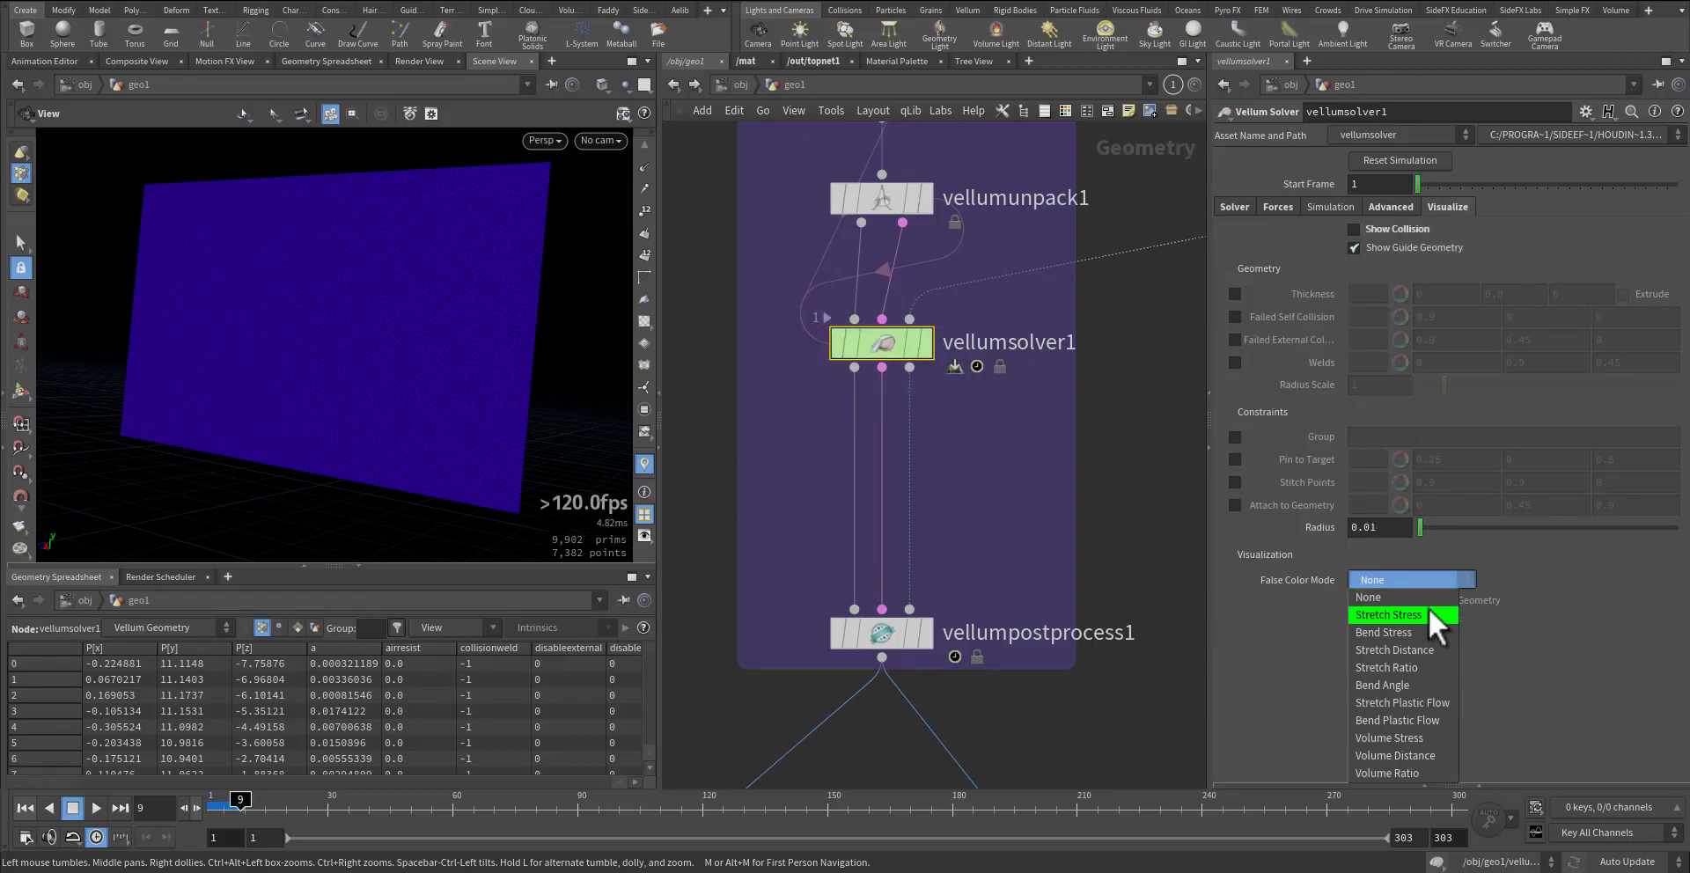
click(1429, 610)
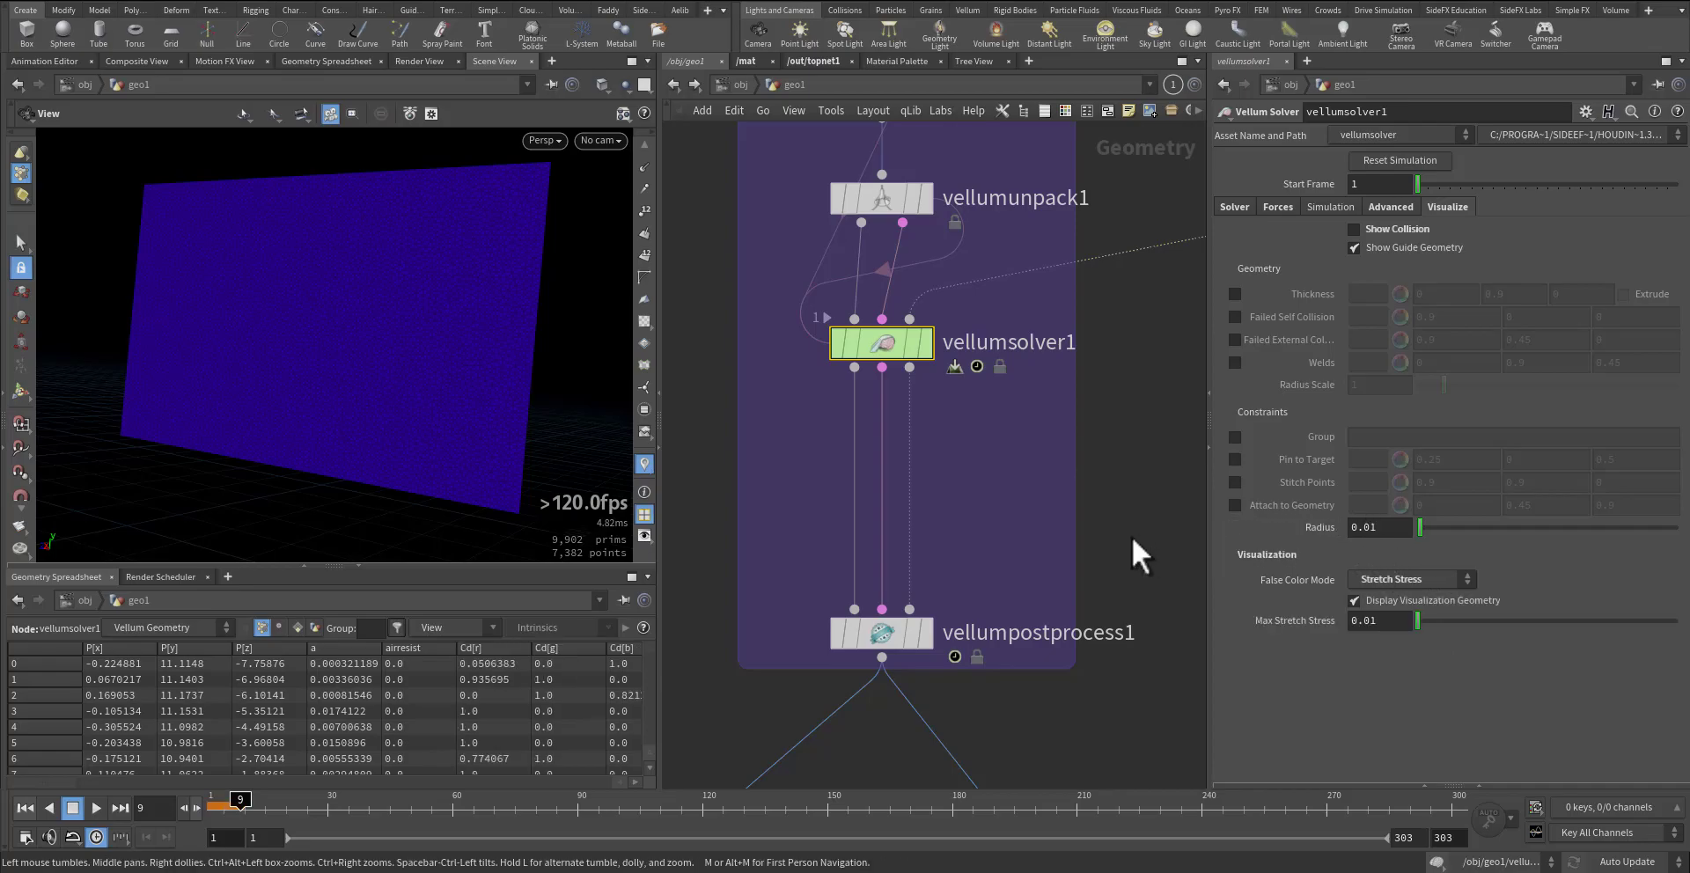
- Return to frame 1 and wire the first two outputs of vellumstitch1 directly into the matching inputs of vellumsolver1
click(26, 808)
middle_drag(1047, 515, 999, 709)
scroll(995, 709, down, 5)
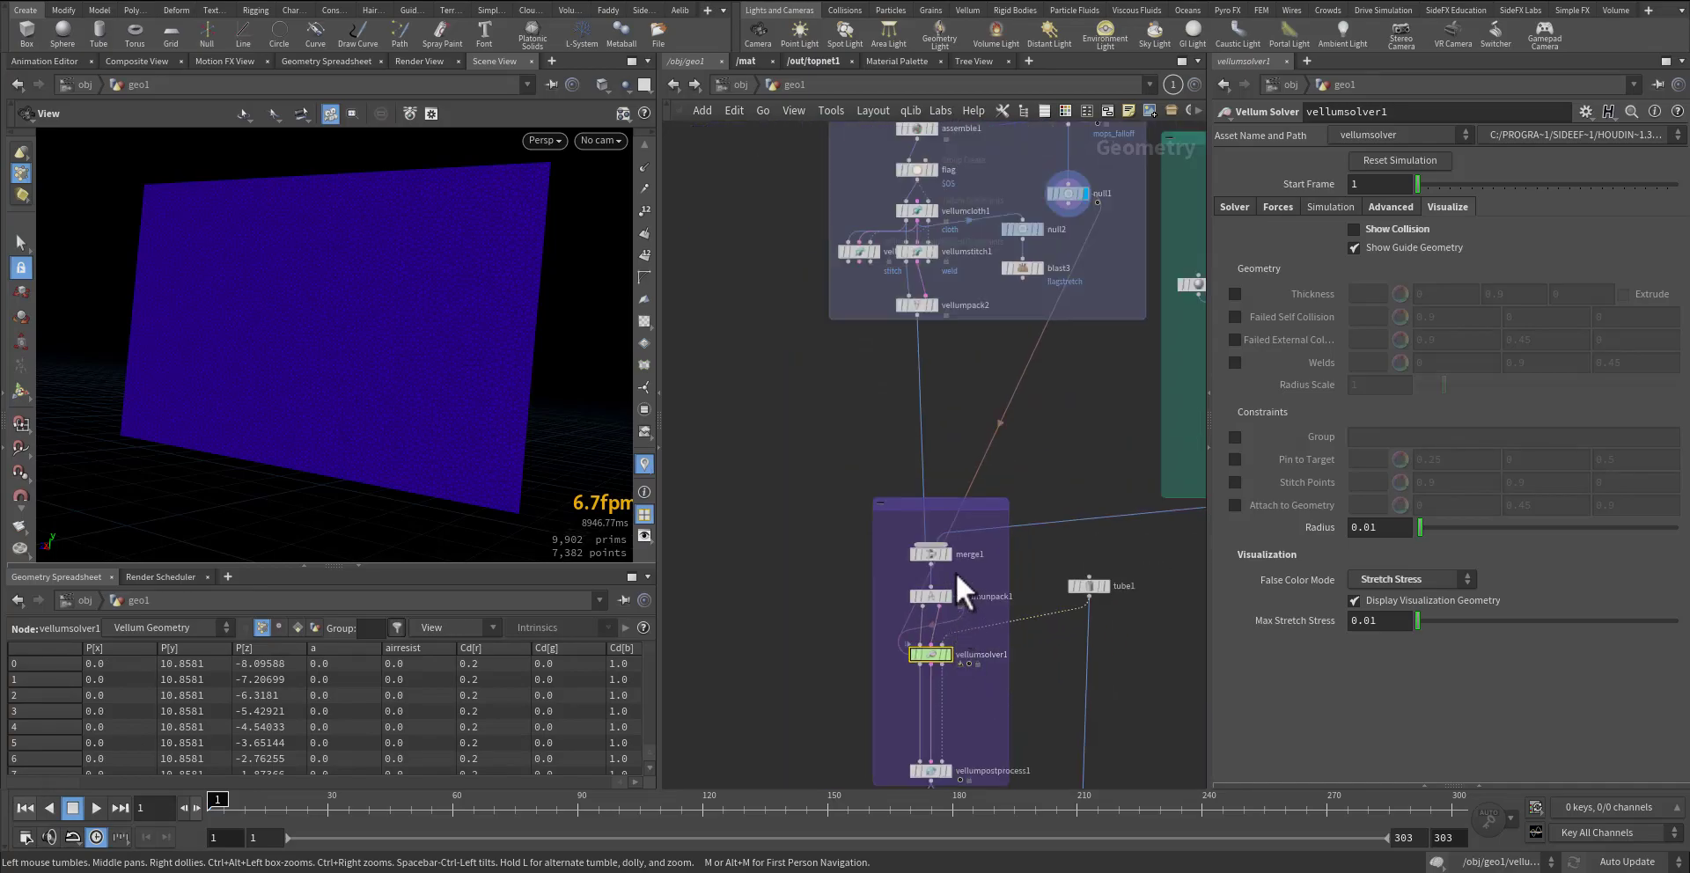
click(910, 269)
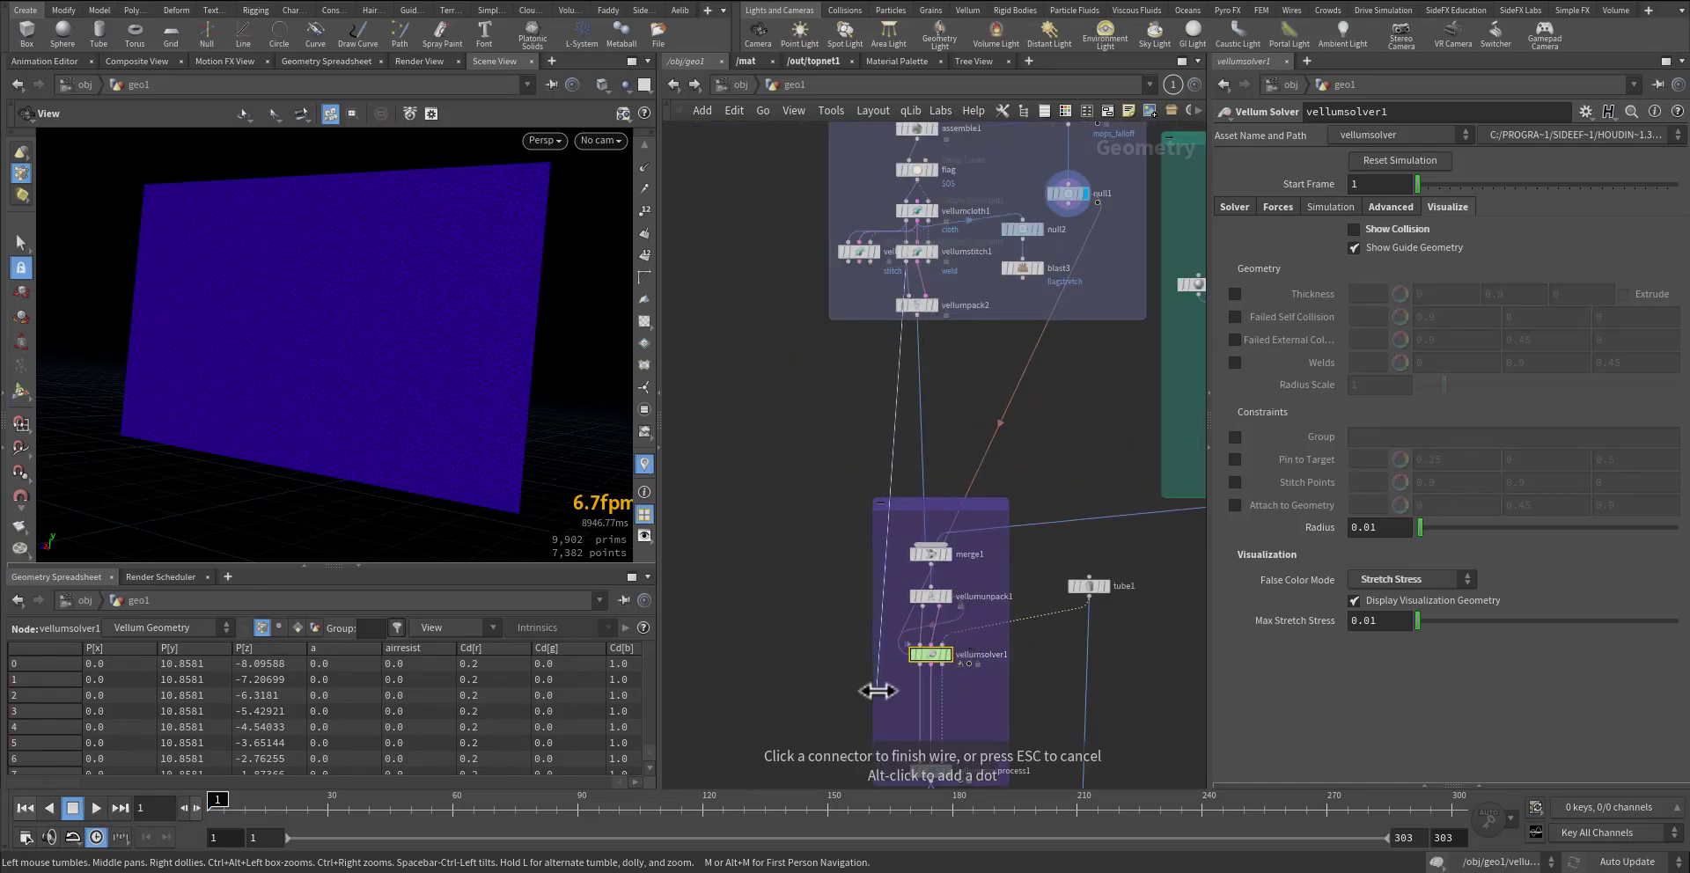
click(900, 662)
click(917, 272)
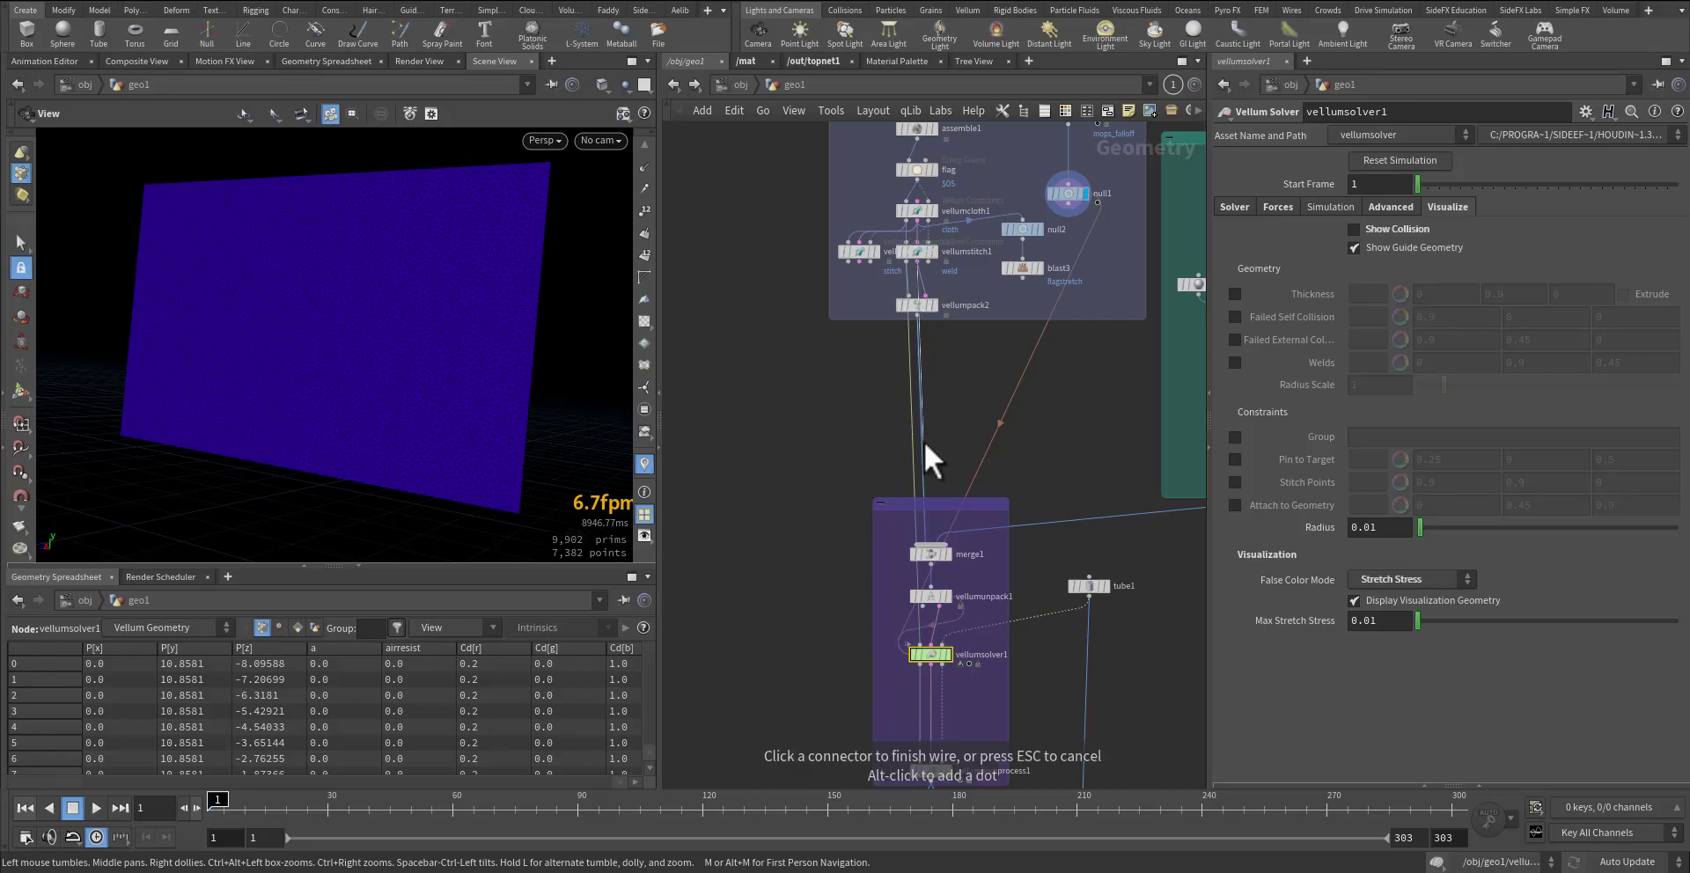
click(919, 648)
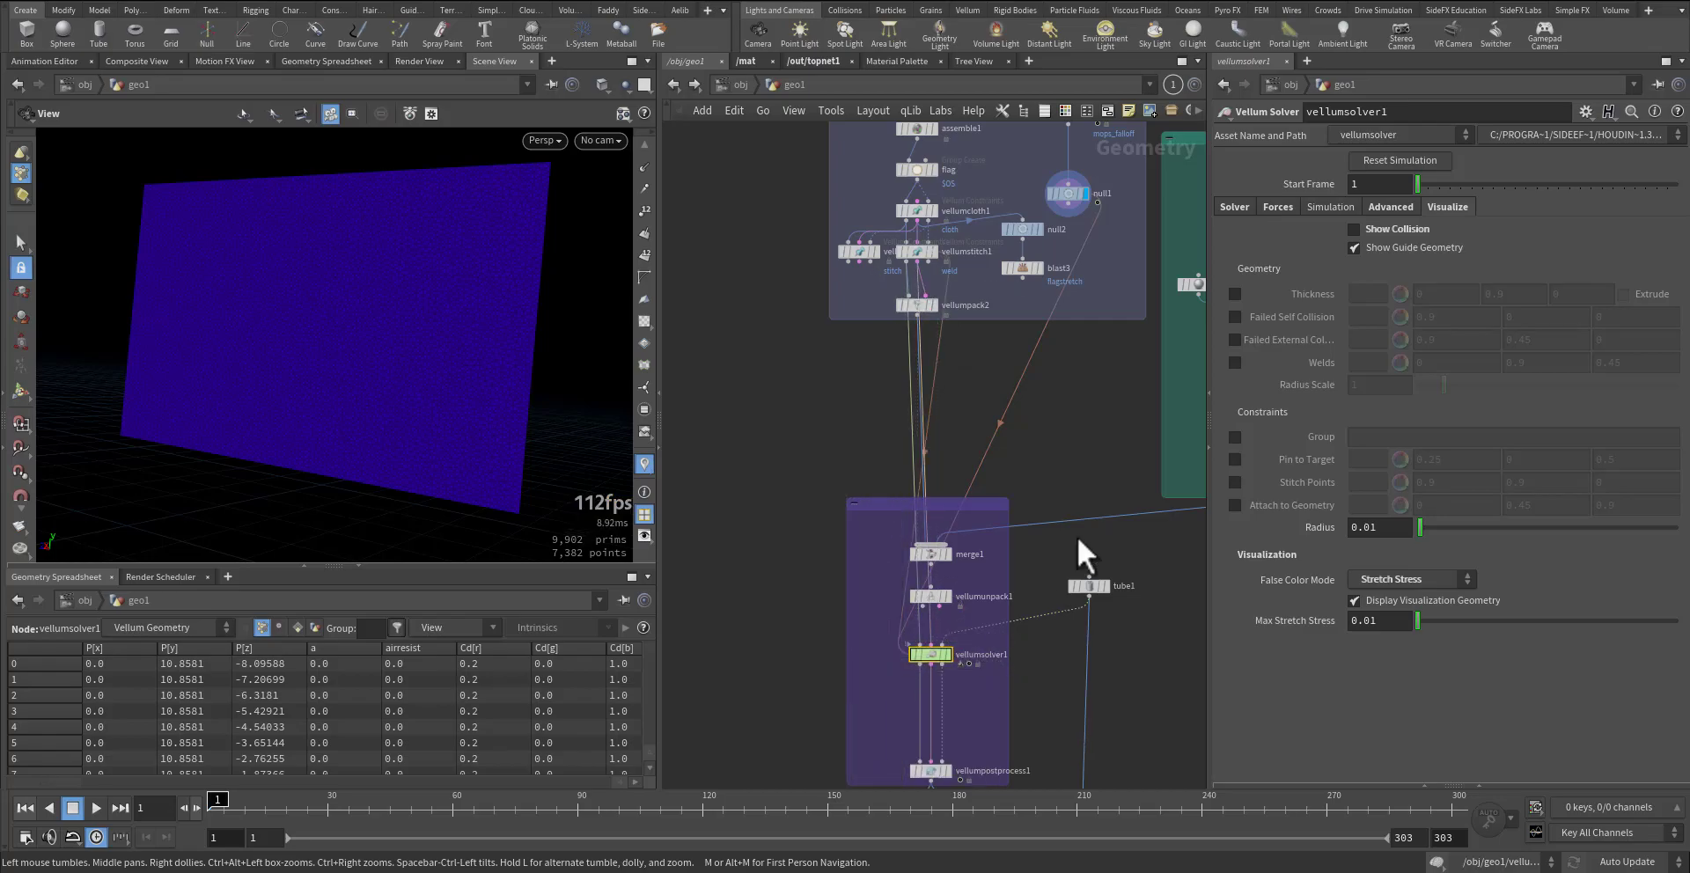
- Enter vellumsolver1's forces network and play the simulation with stretch stress colors, stopping at frame 12
click(1232, 210)
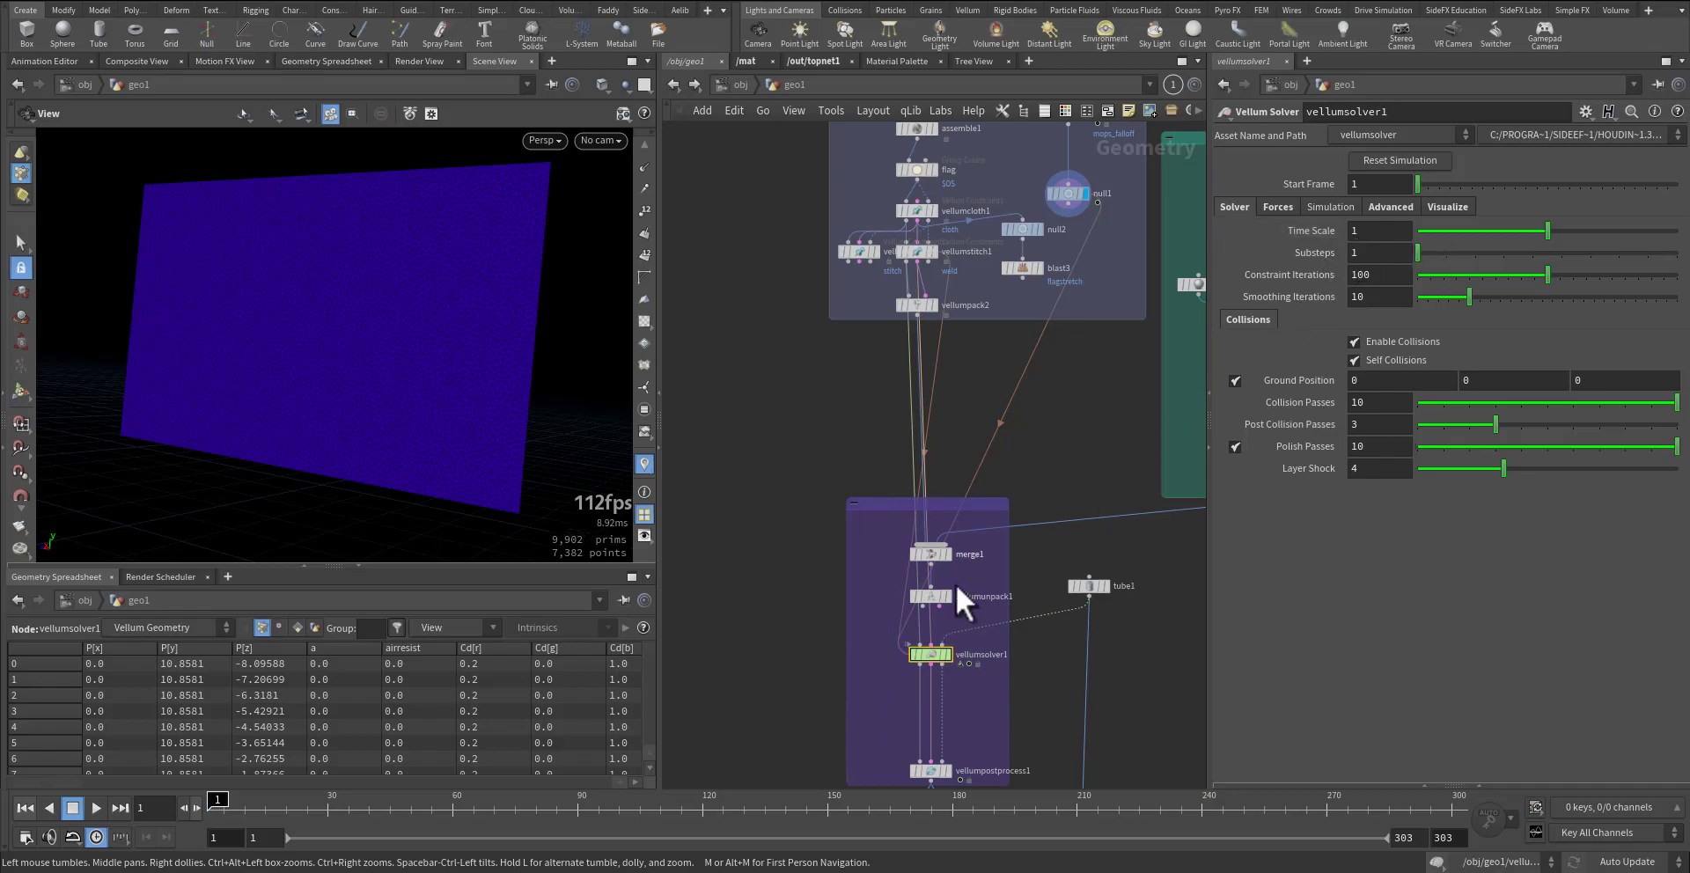
double_click(935, 650)
middle_drag(842, 627, 783, 595)
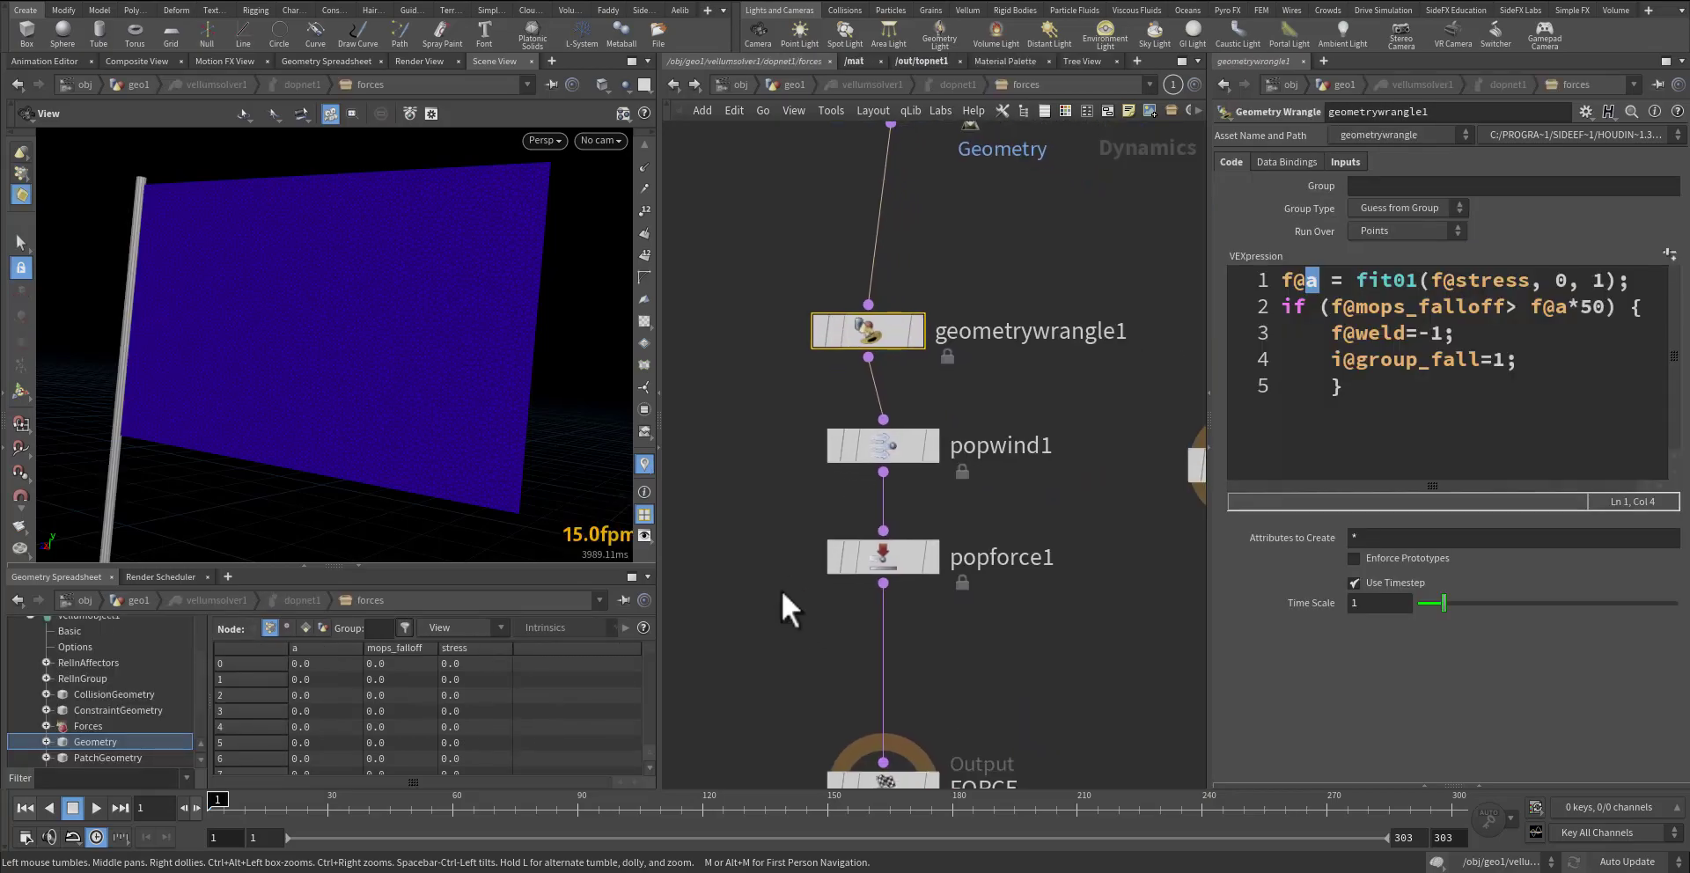
key(Up)
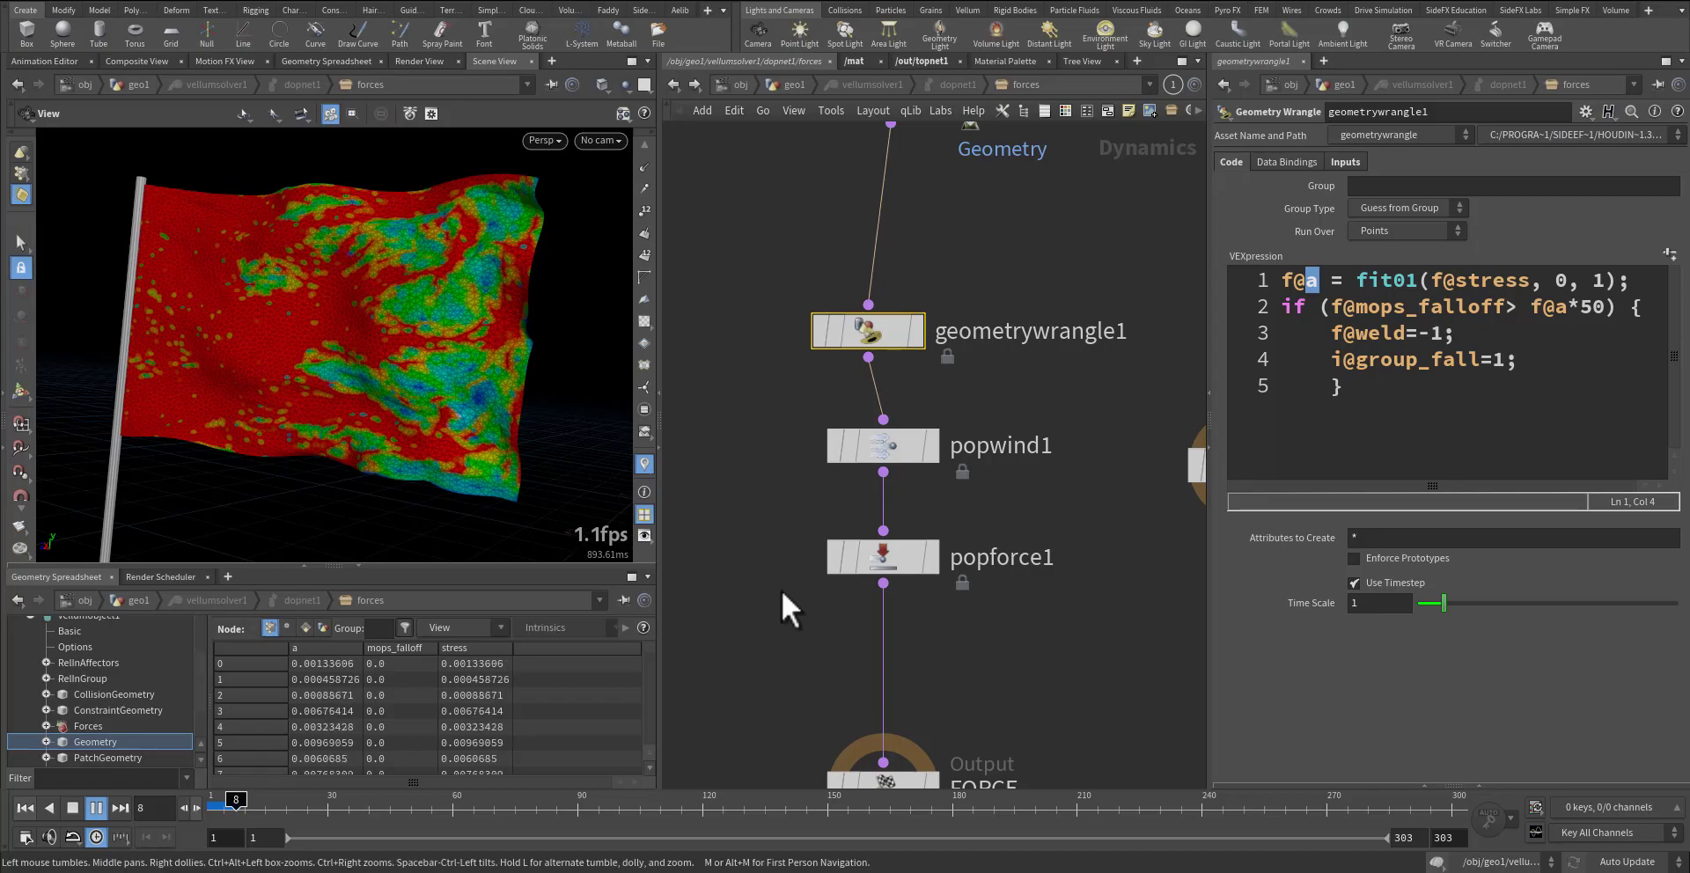
key(Escape)
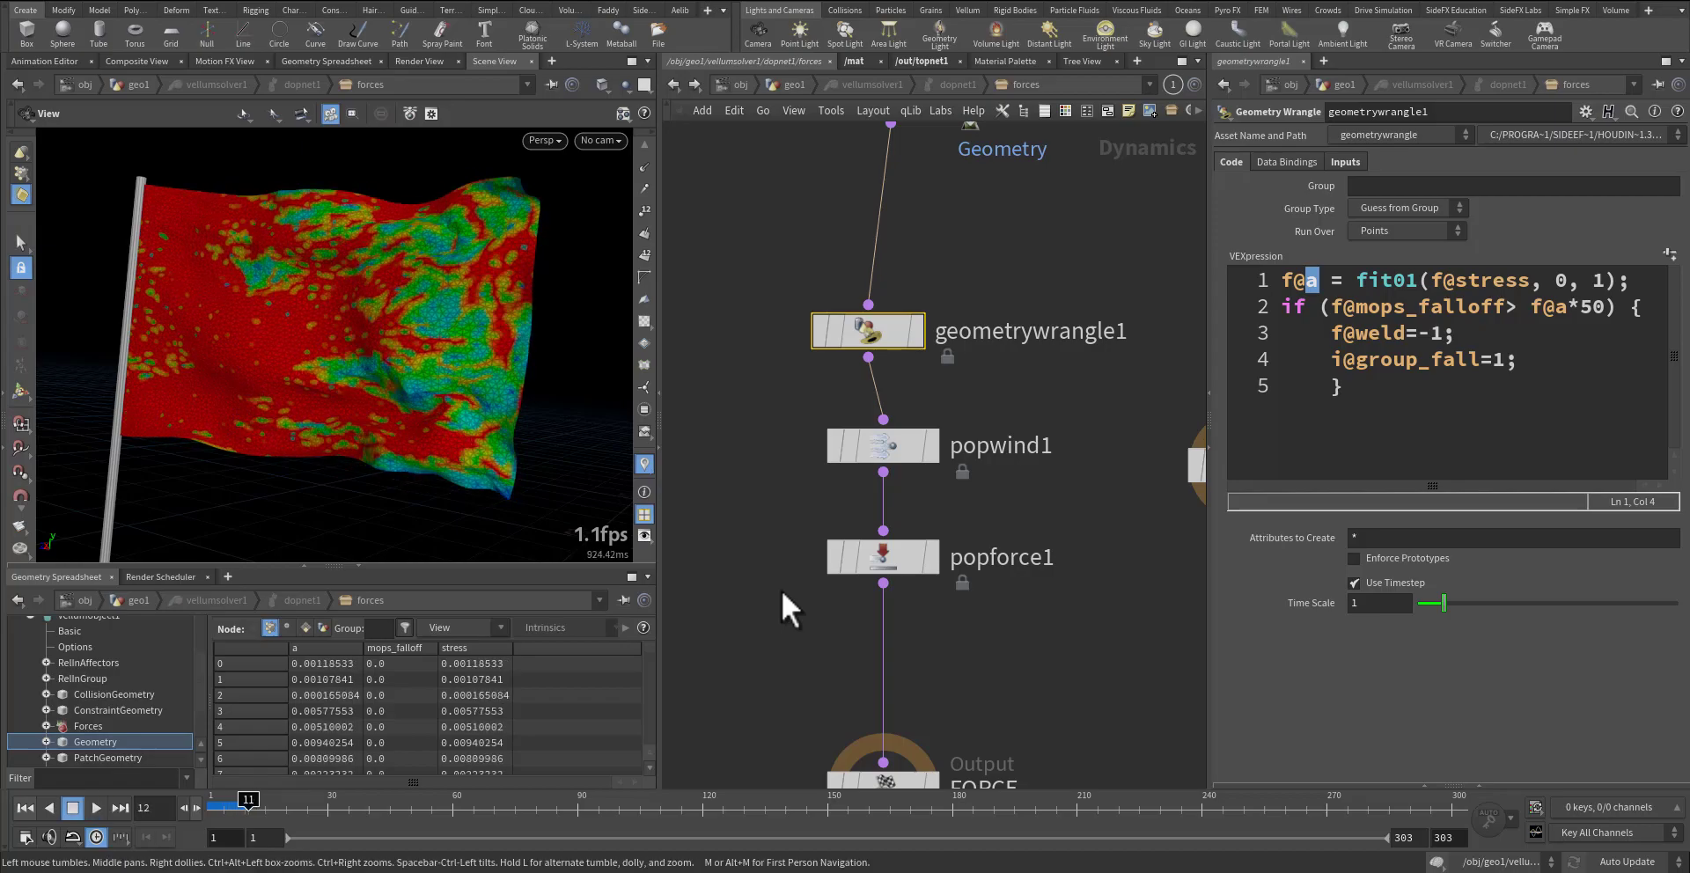
- Examine the geometrywrangle1 code line by line: the stress fit, the falloff comparison with f@a*50, the weld reset and the fall group
click(1316, 280)
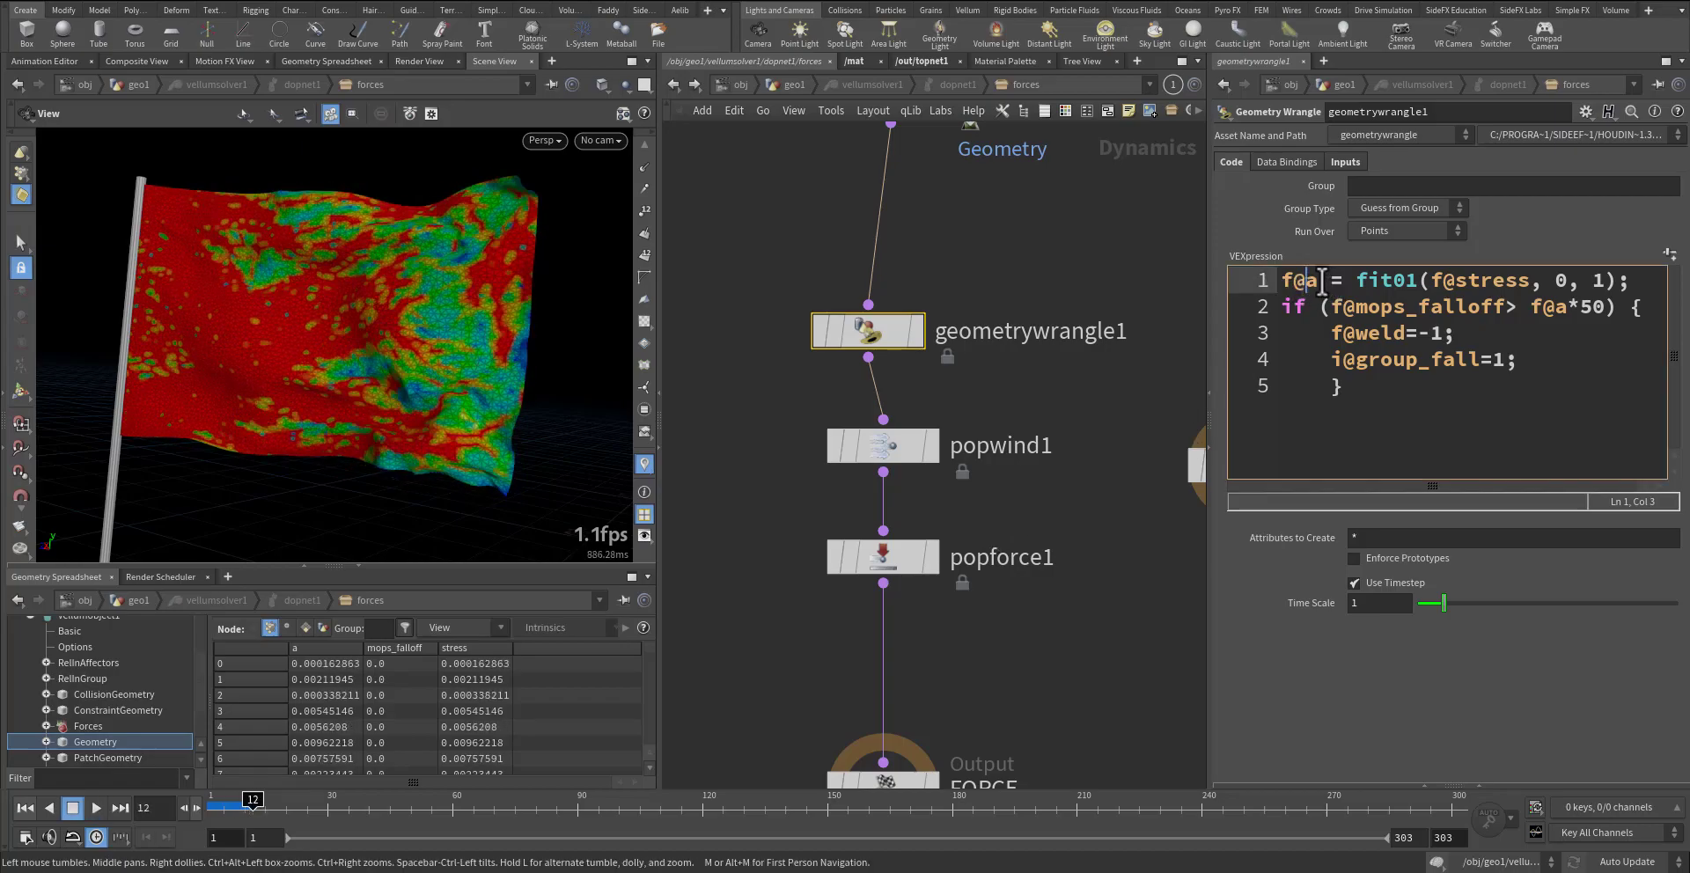
drag(1314, 279, 1308, 280)
drag(1643, 281, 1278, 282)
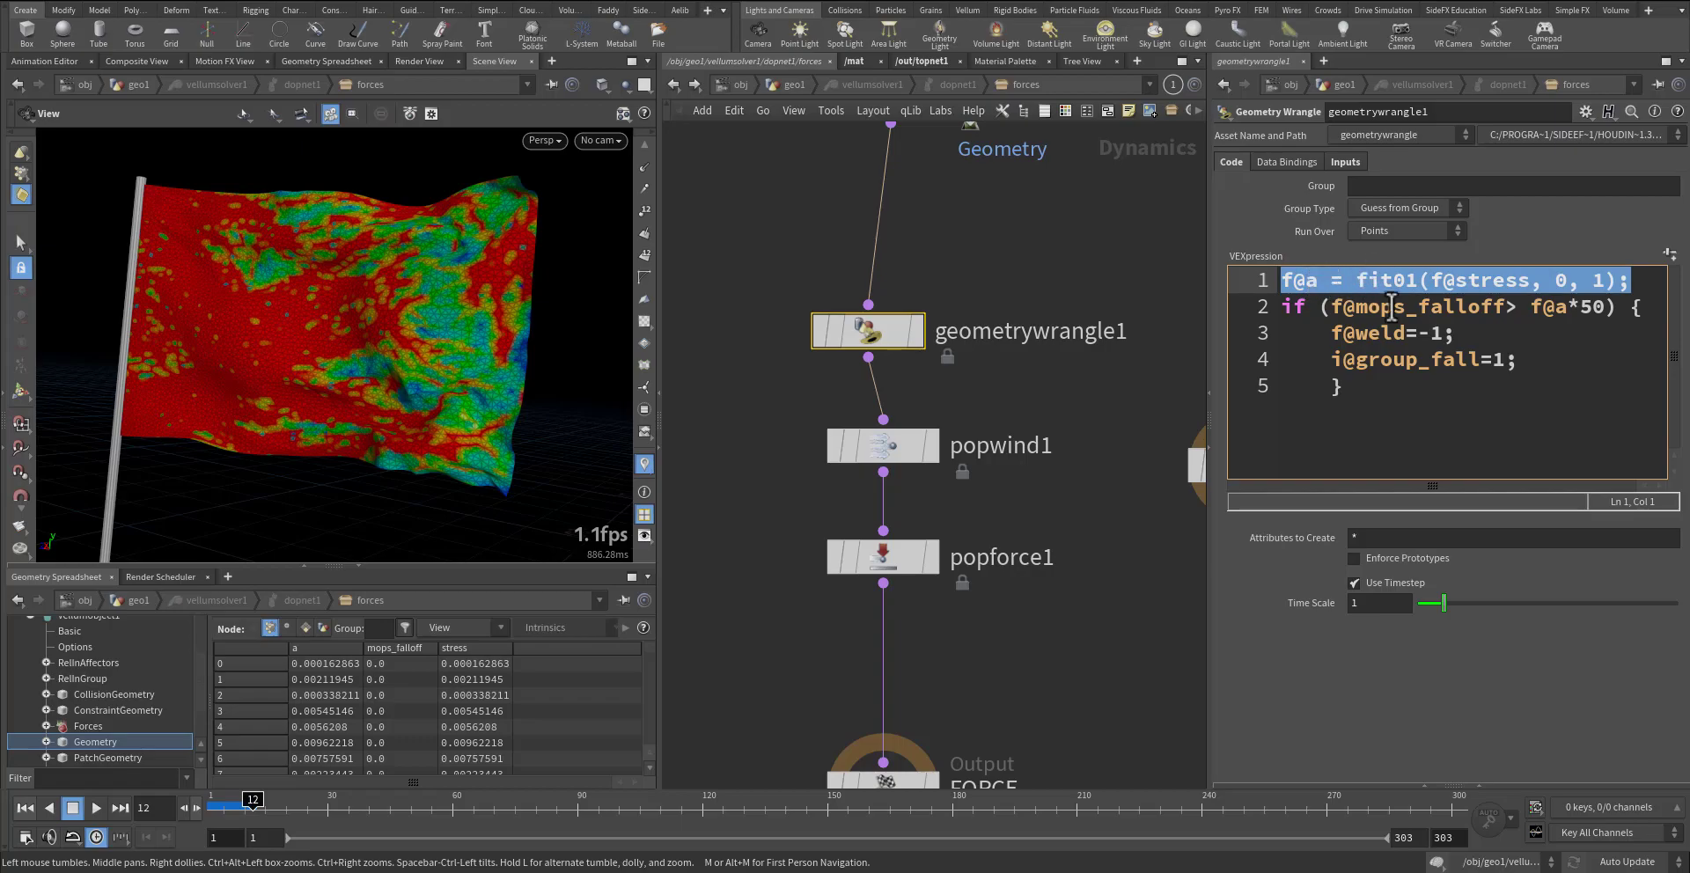
click(1427, 333)
drag(1272, 312, 1571, 315)
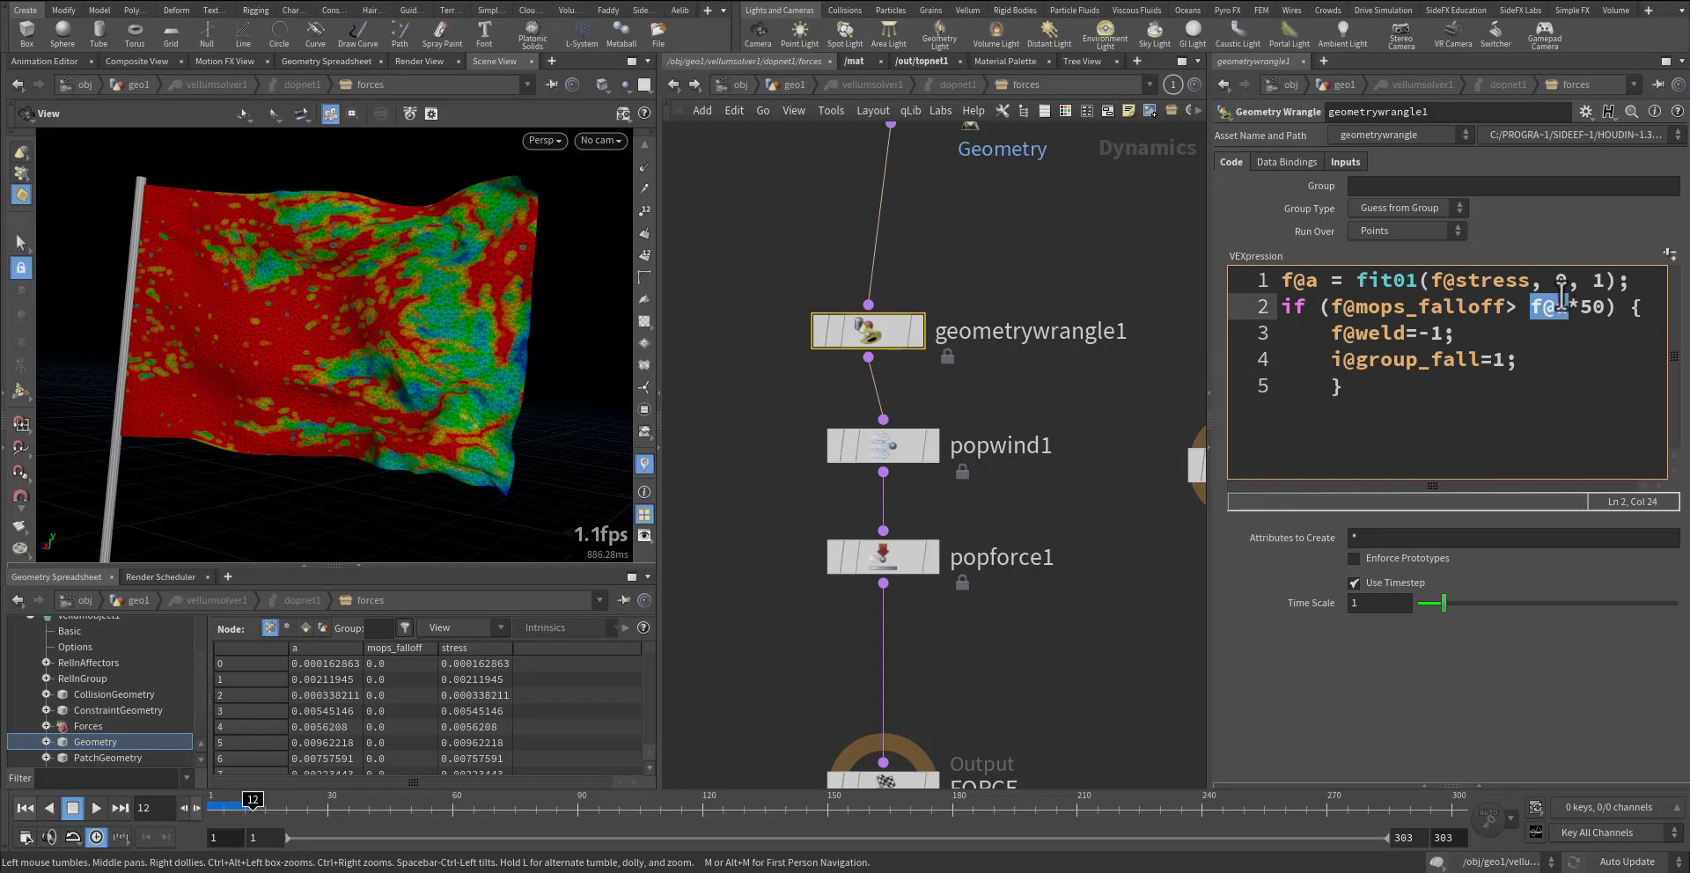
drag(1583, 313, 1599, 314)
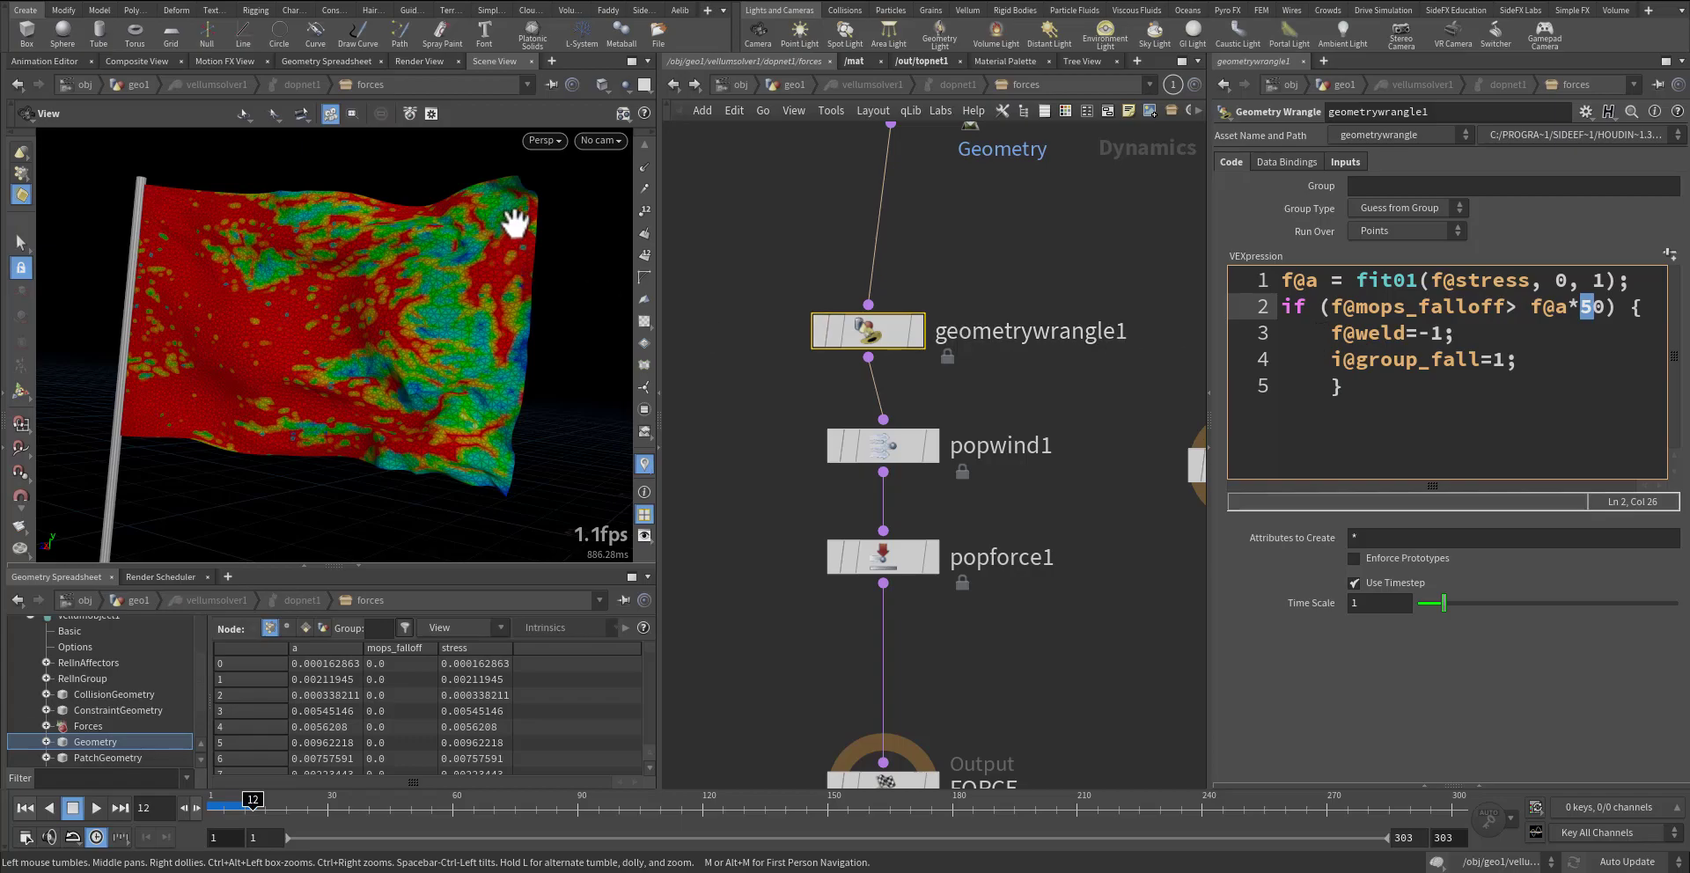
drag(1419, 332, 1337, 328)
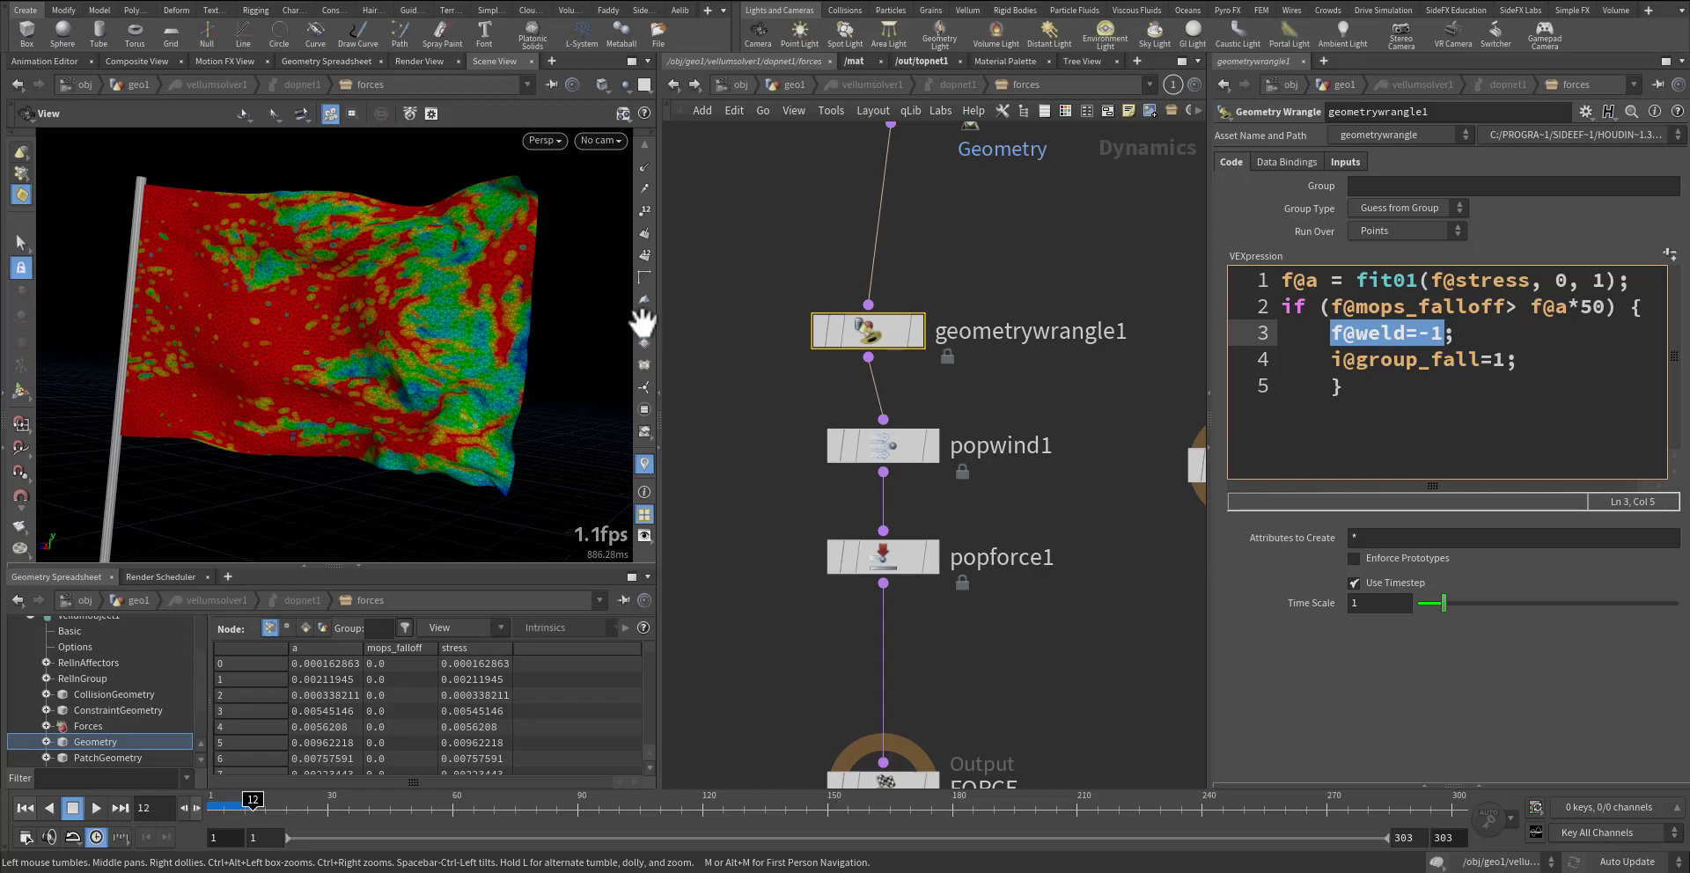
drag(1327, 361, 1512, 363)
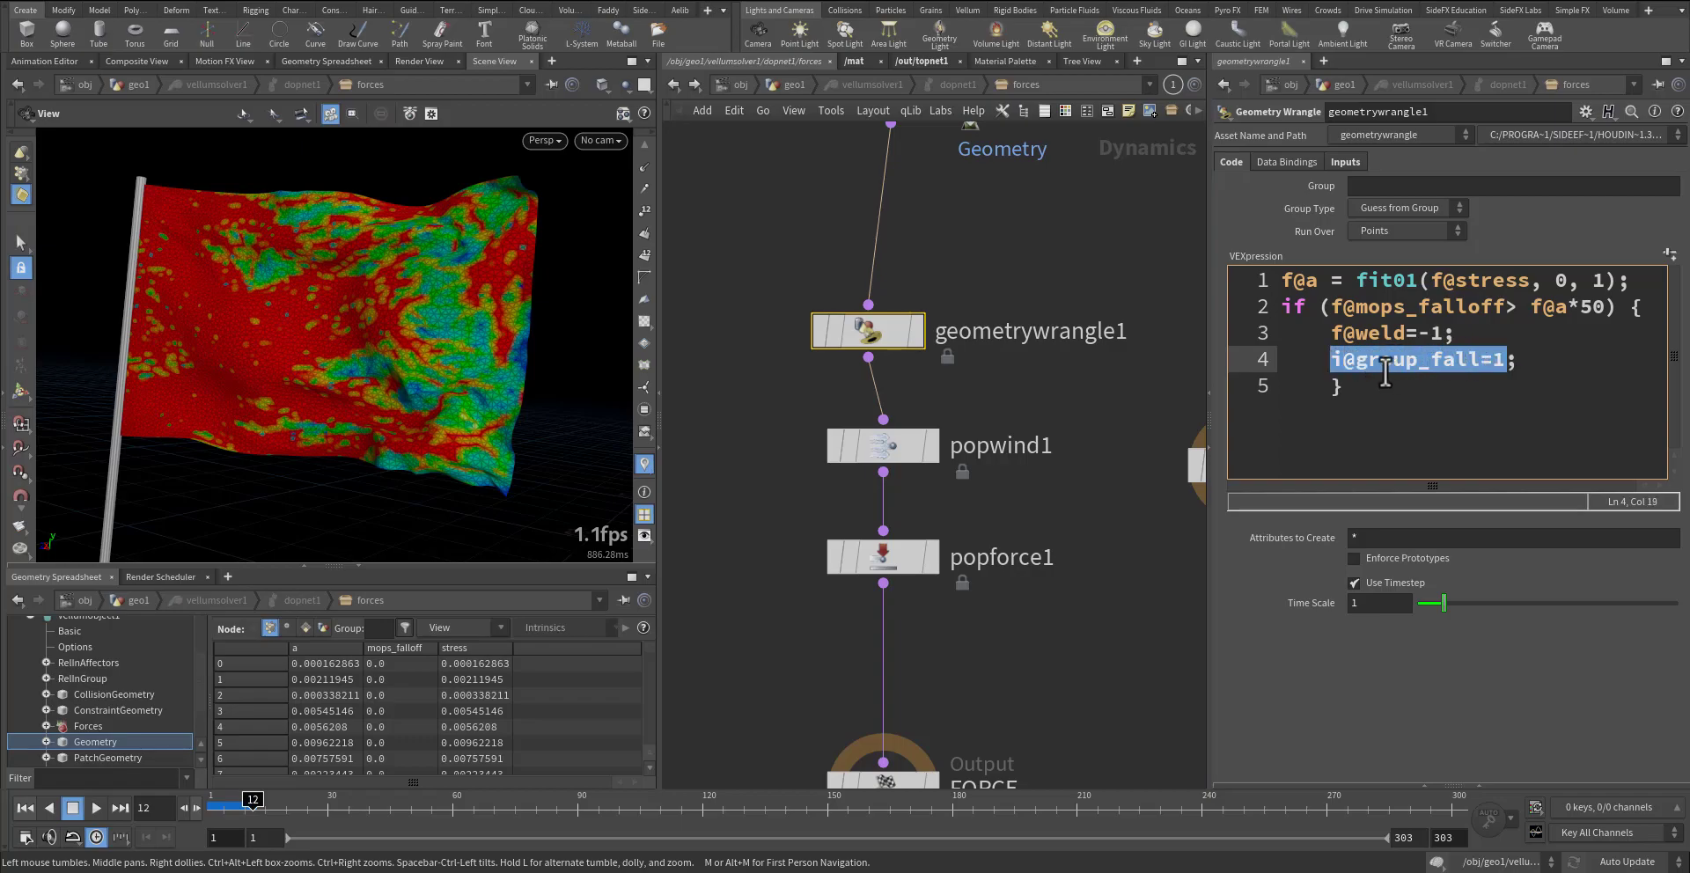
- Examine the fall group line and the stress attribute in geometrywrangle1's code against the stress colors on the flag
click(1433, 359)
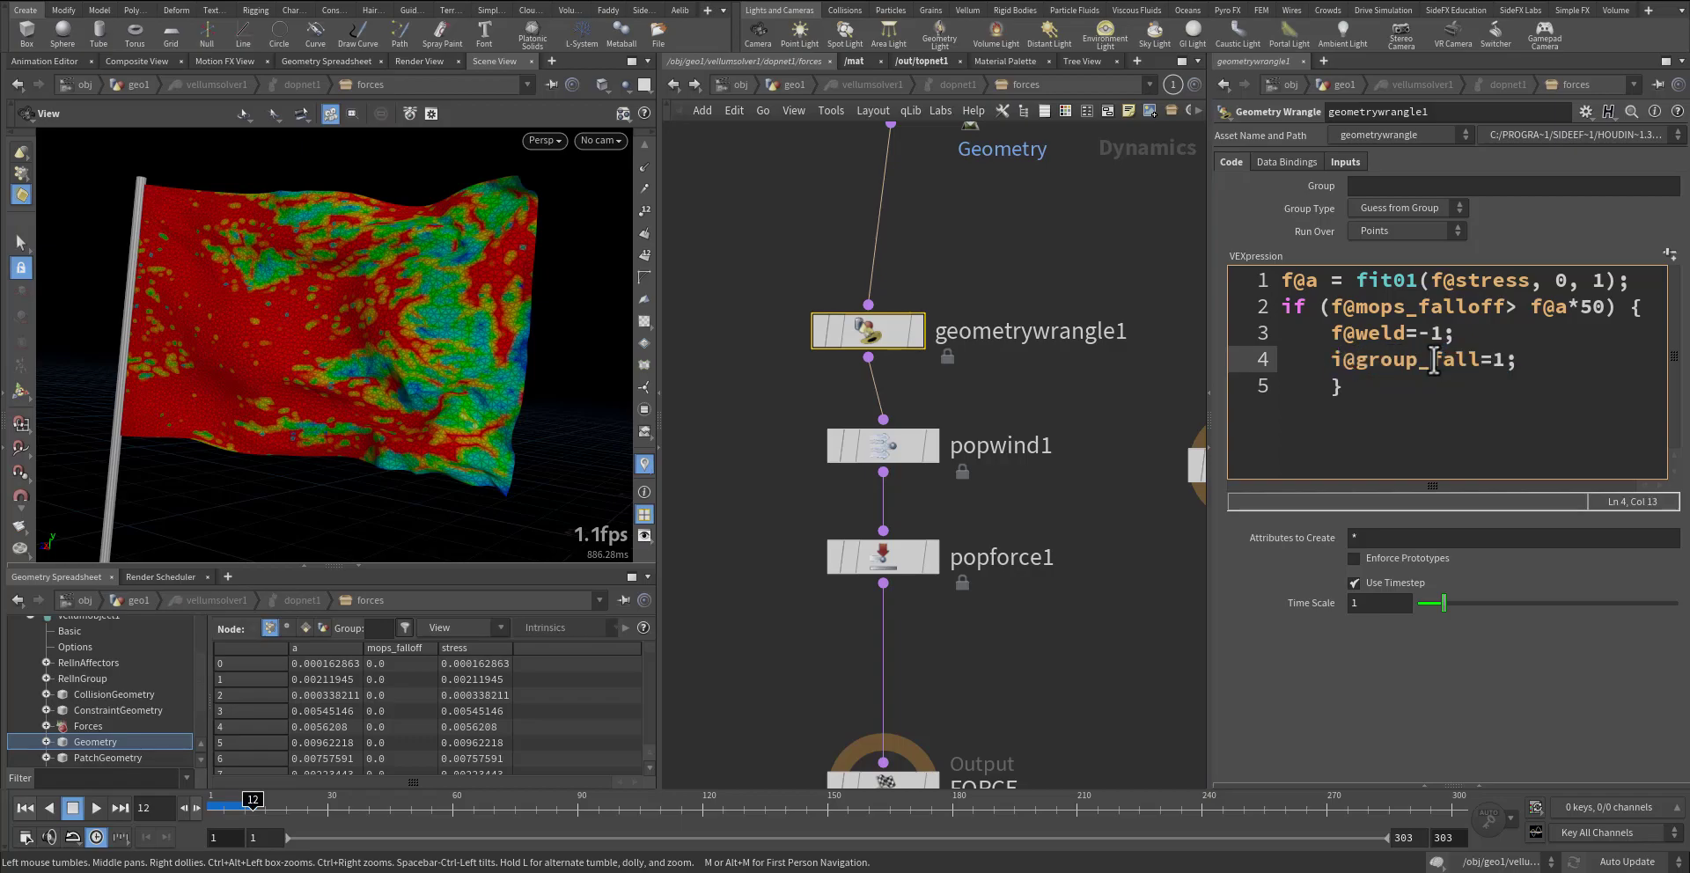
drag(1434, 360, 1487, 361)
drag(1527, 279, 1463, 282)
drag(227, 290, 162, 214)
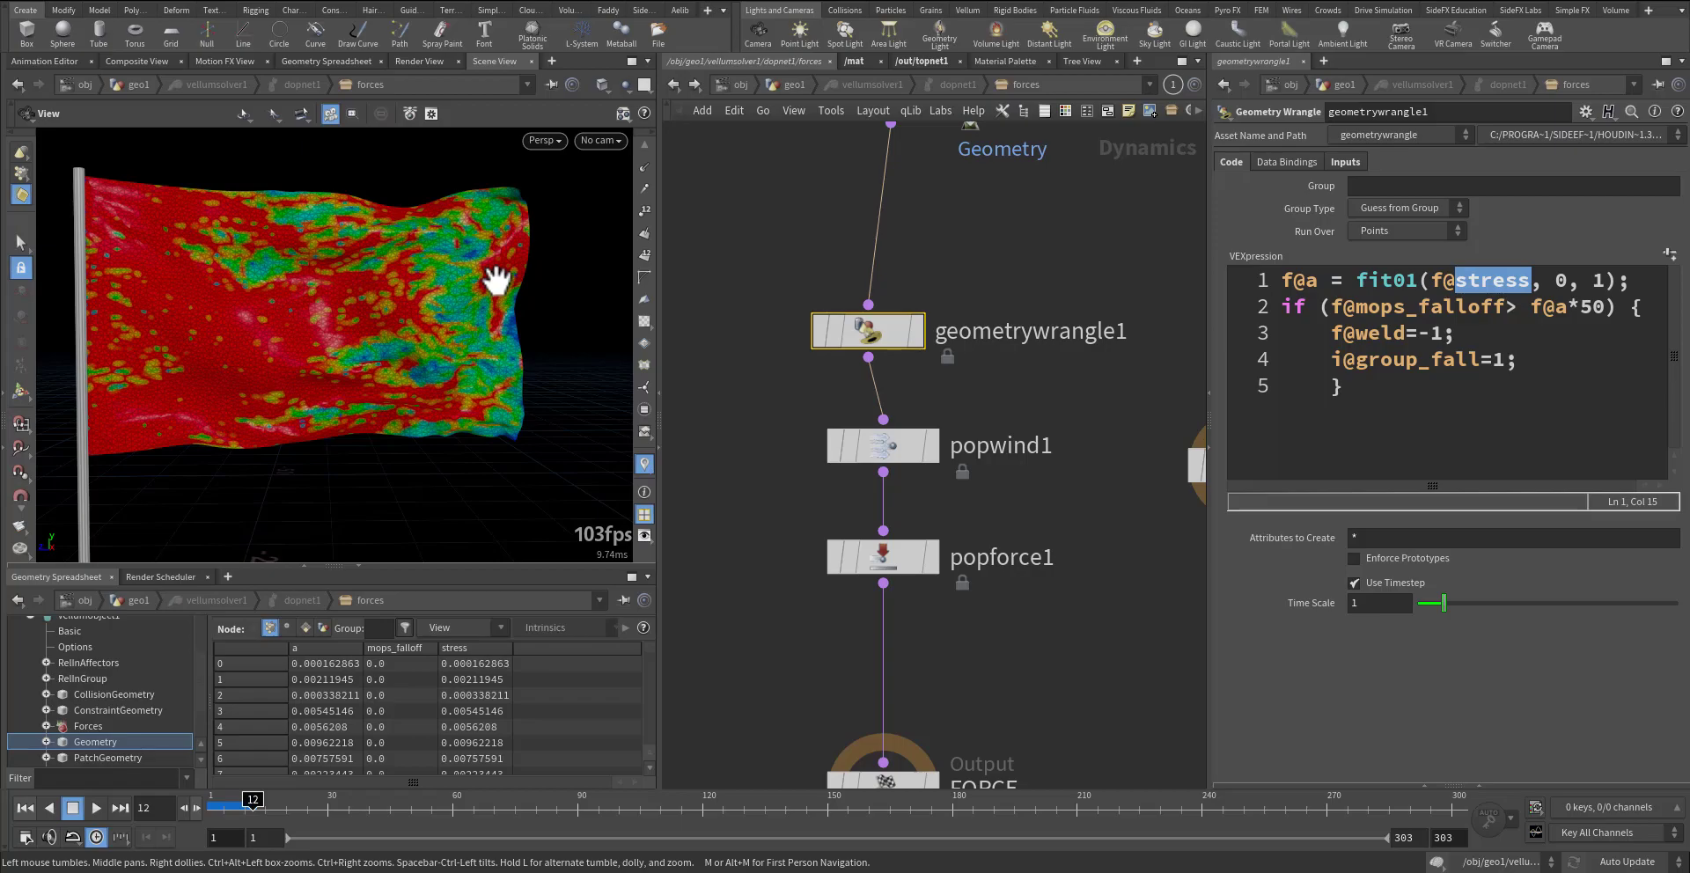
middle_drag(968, 251, 957, 381)
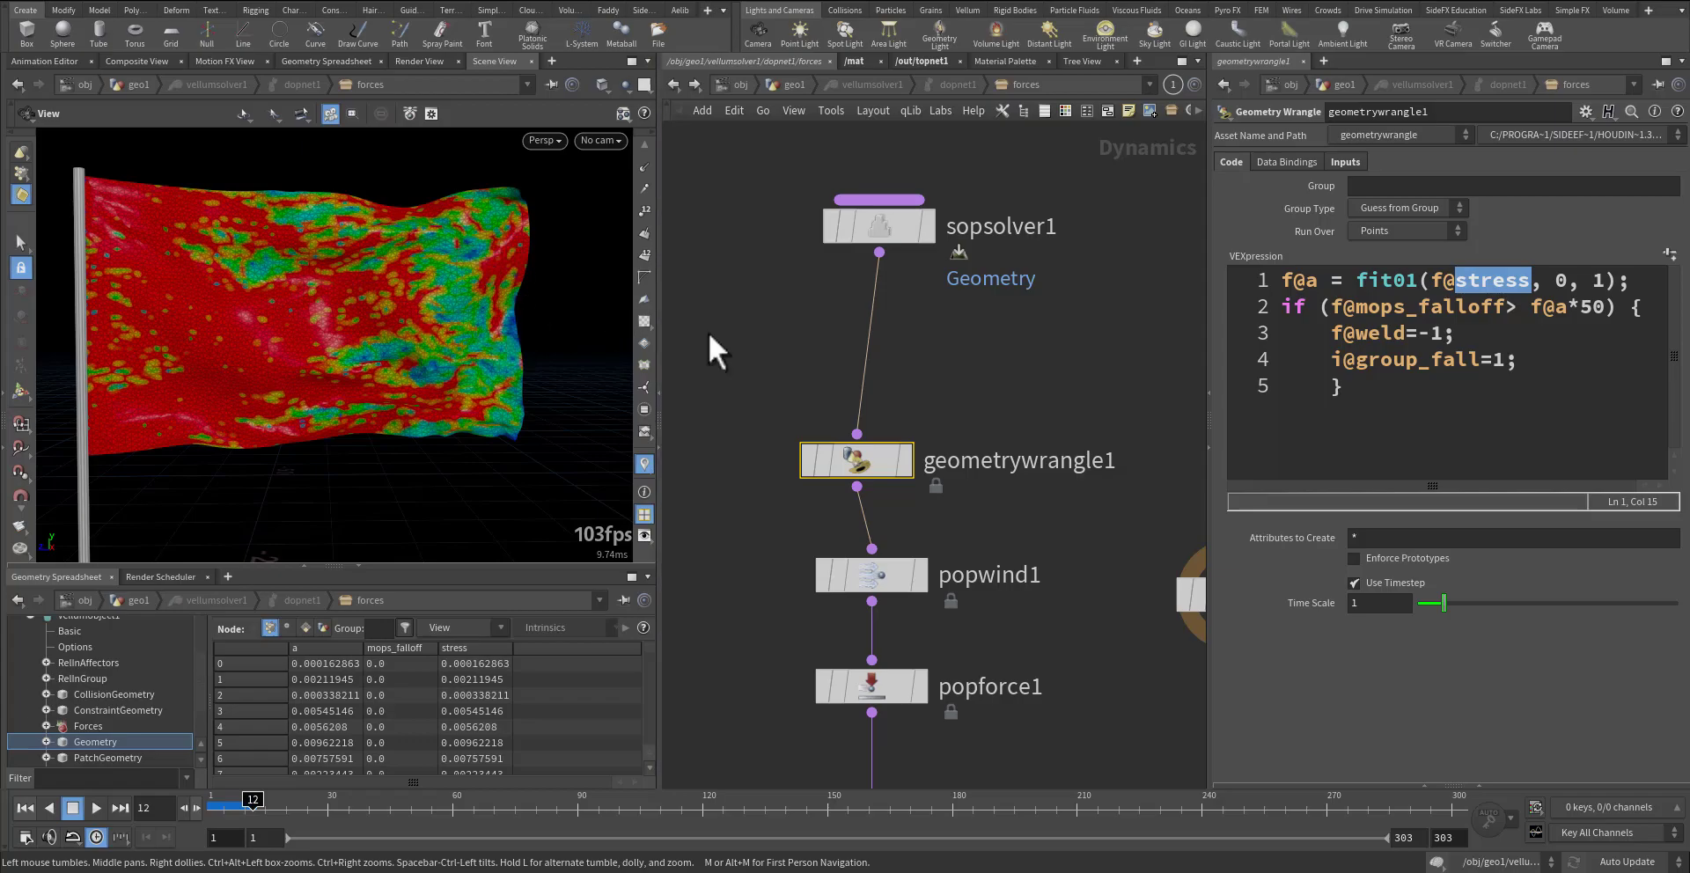
- Return to frame 1, enter sopsolver1 and inspect object_merge1's Object 1 path and the available choices for its flagbend flagstretch group
click(25, 807)
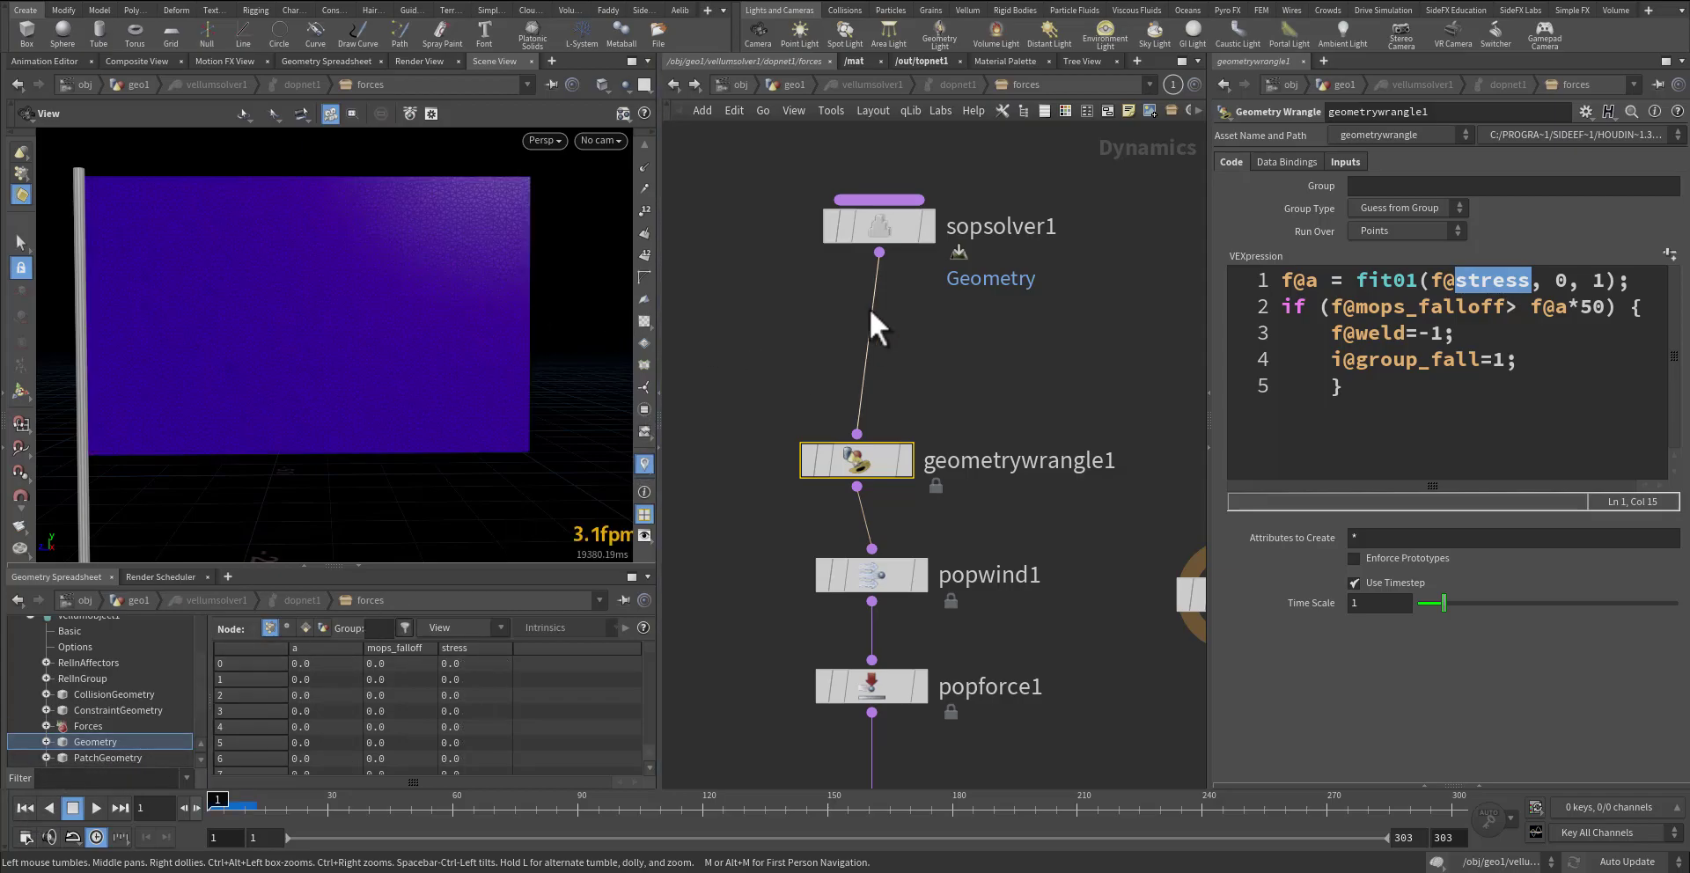
double_click(888, 235)
middle_drag(985, 484, 798, 729)
middle_drag(924, 620, 1010, 784)
drag(926, 403, 1042, 479)
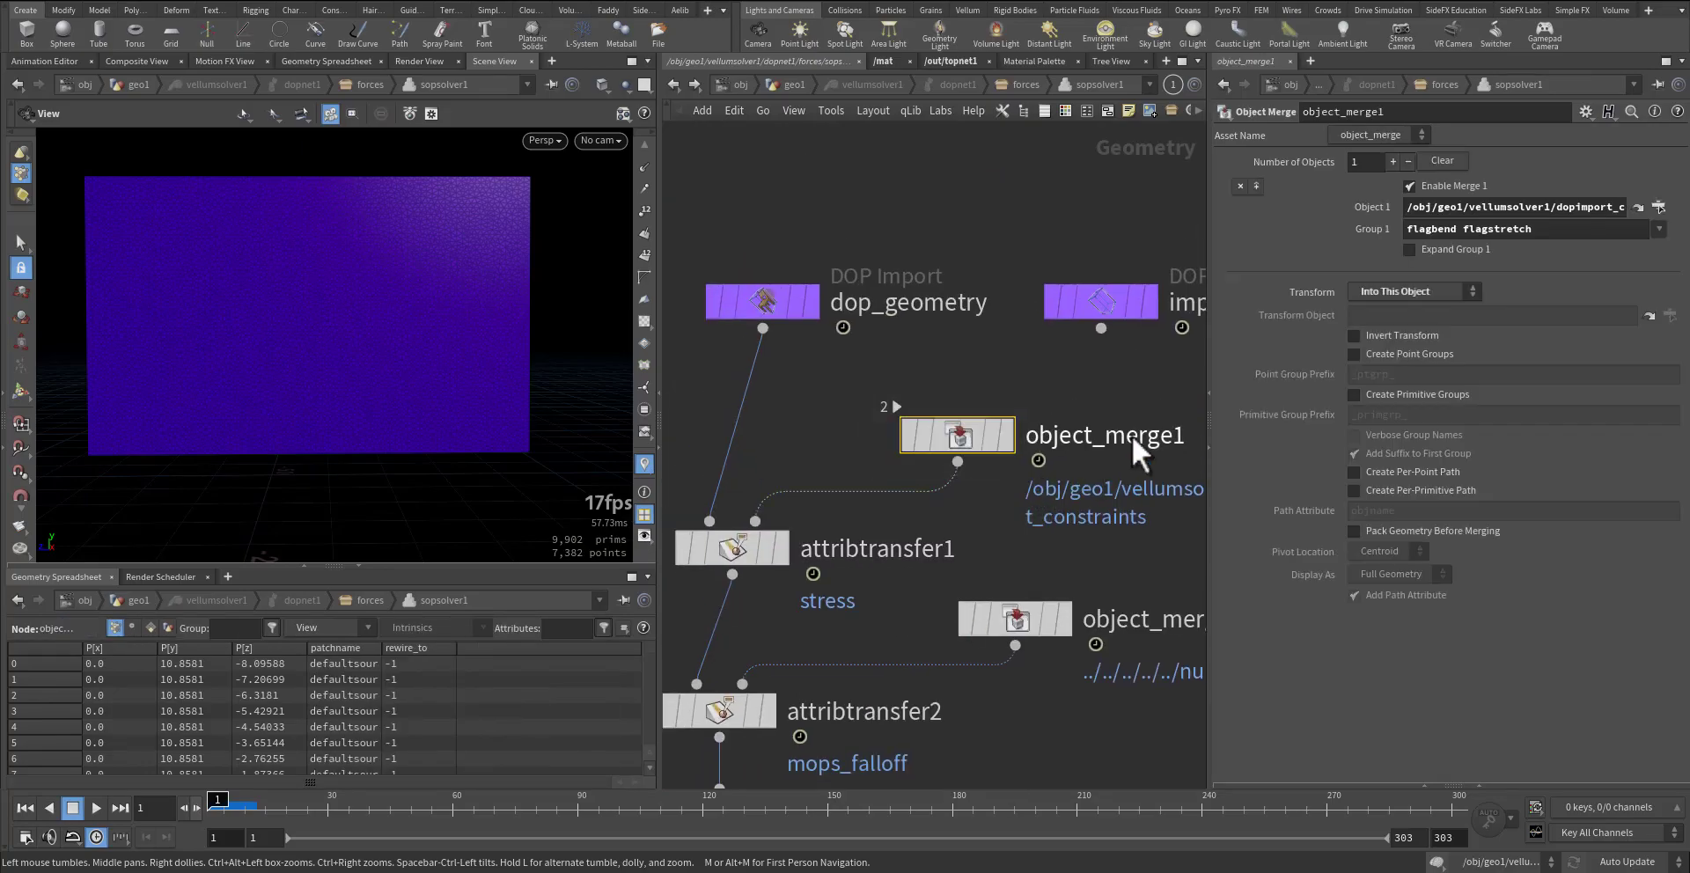
drag(1432, 207, 1674, 223)
drag(1511, 208, 1403, 220)
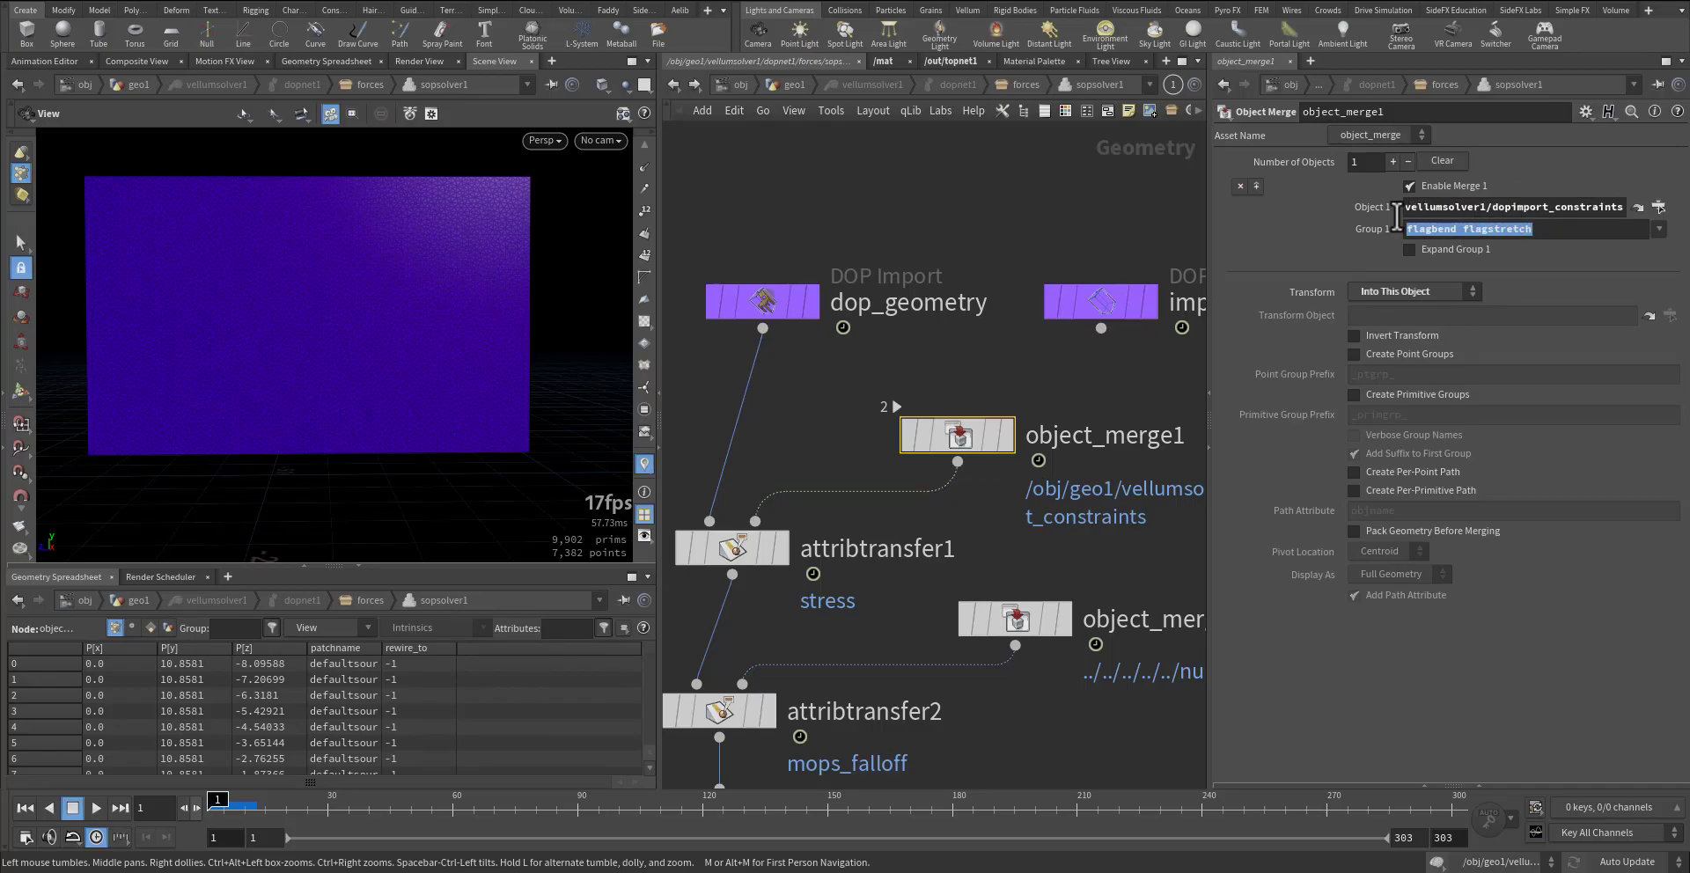
click(1659, 229)
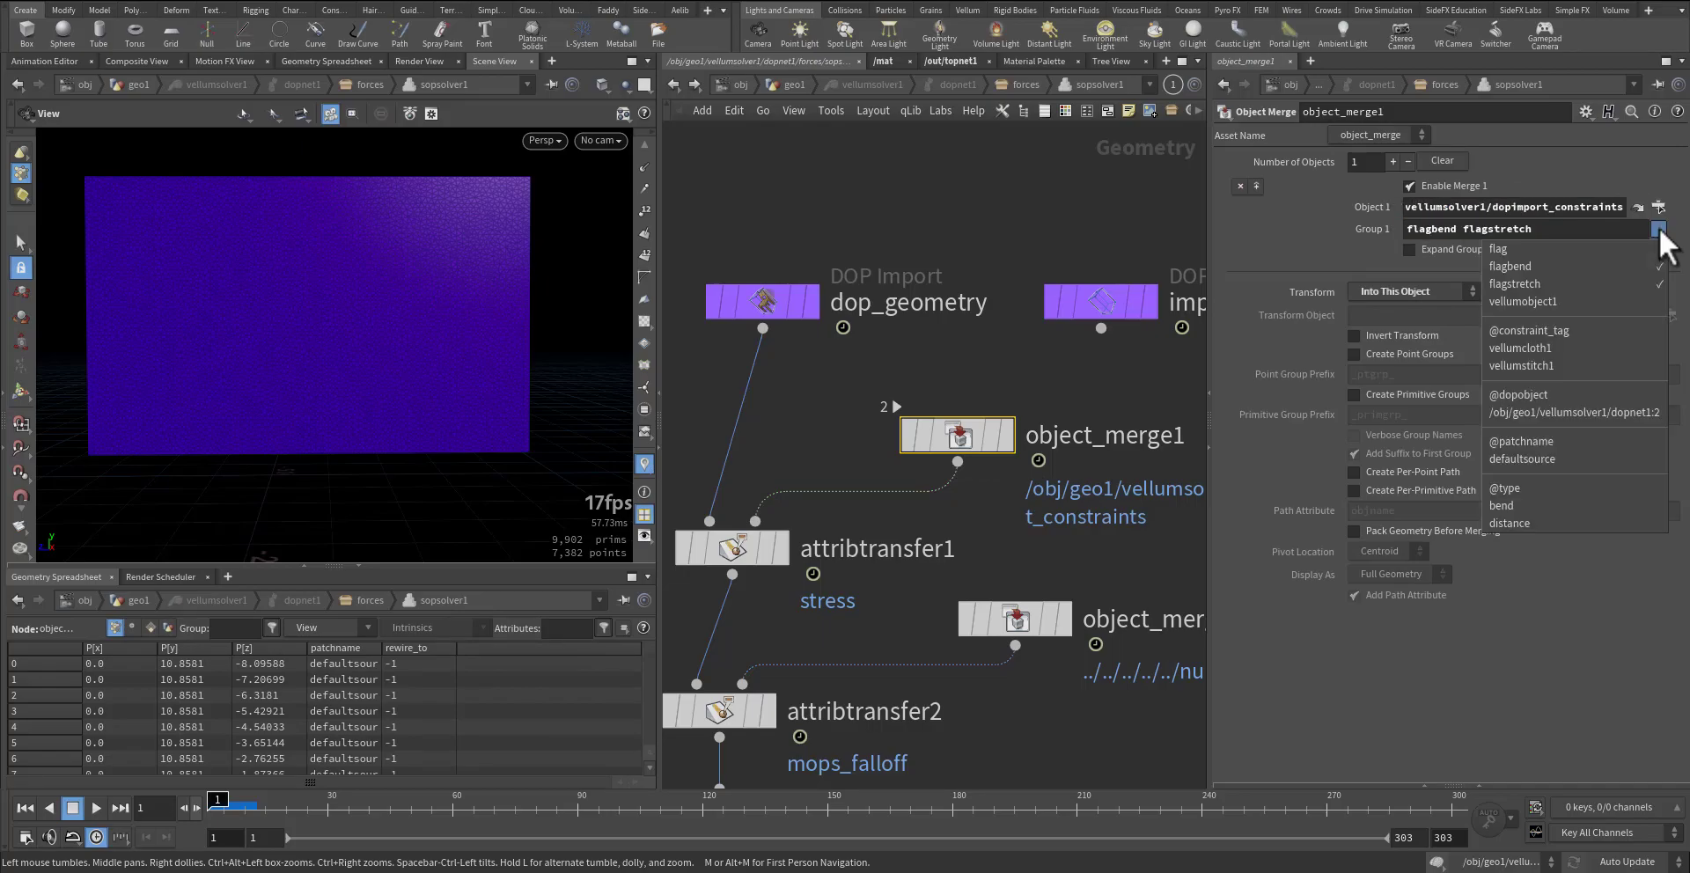
click(1659, 229)
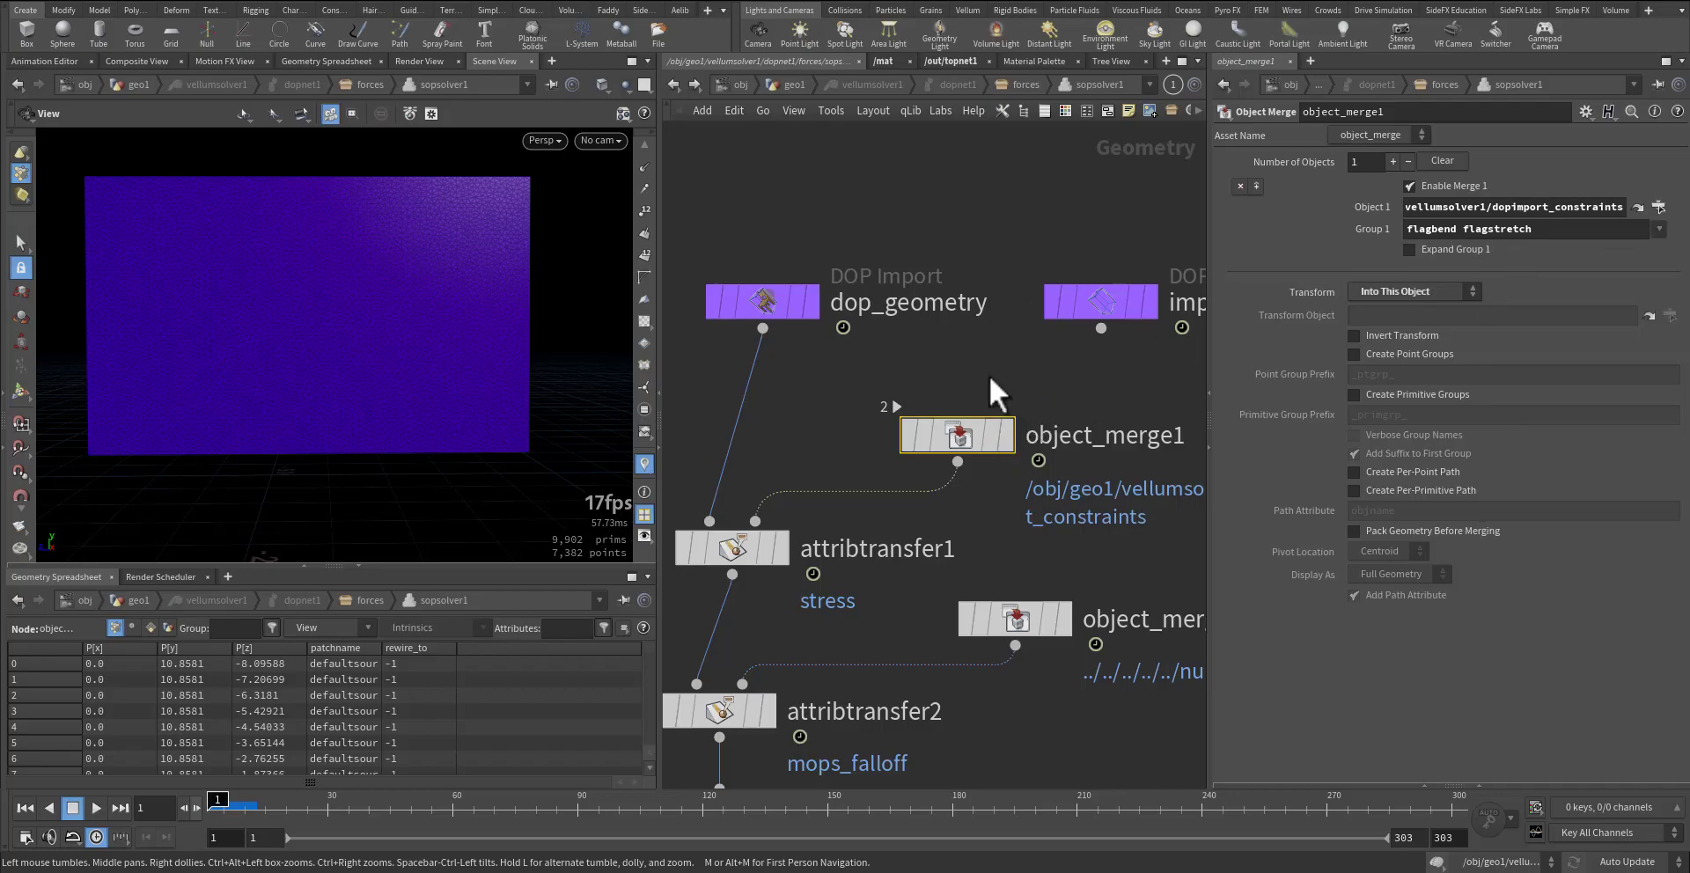
- Display object_merge1's constraint geometry and bring up its node info to check the primitive attributes
click(1004, 432)
right_drag(485, 357, 514, 395)
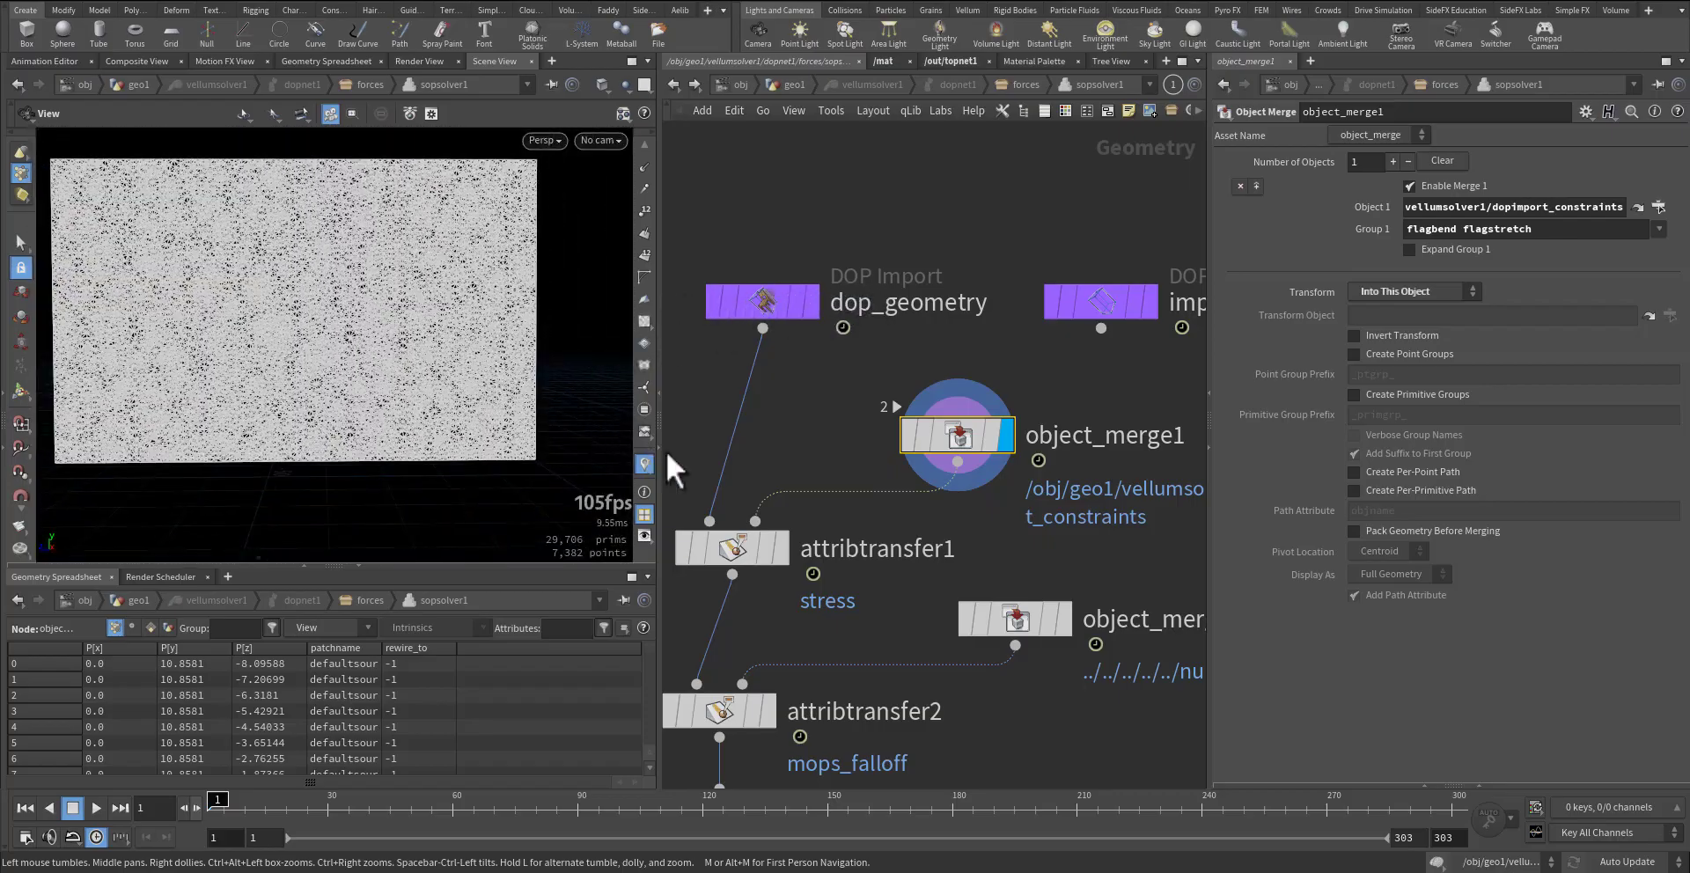
middle_click(958, 432)
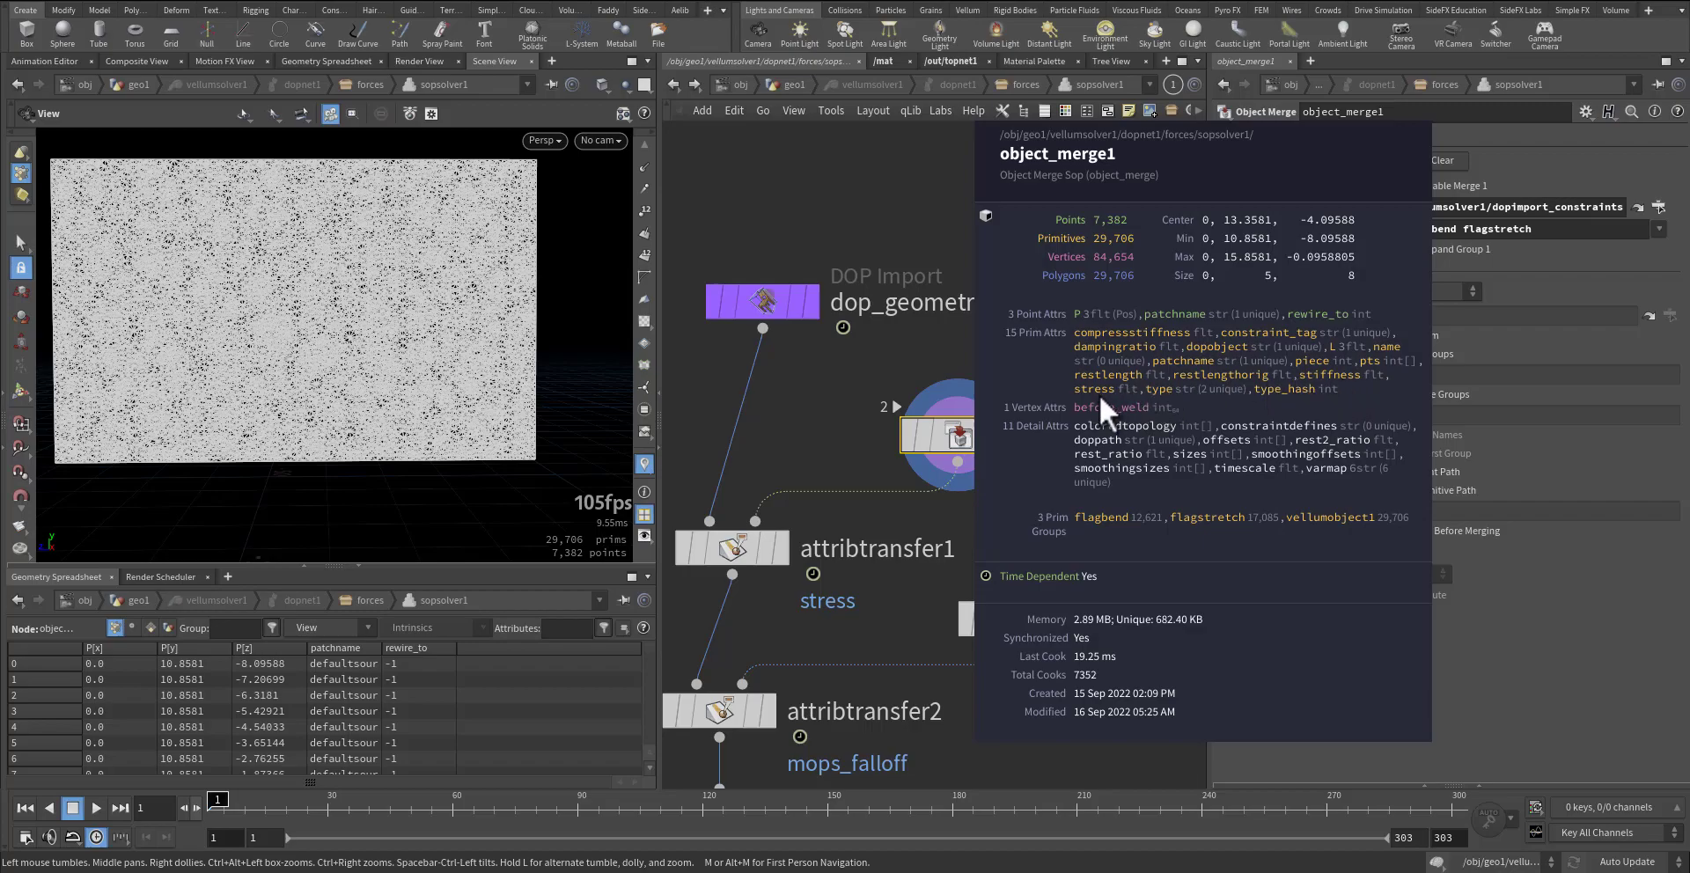
- Display attribtransfer1 and inspect its source group, destination group and transferred stress primitive attribute
middle_drag(808, 529, 882, 387)
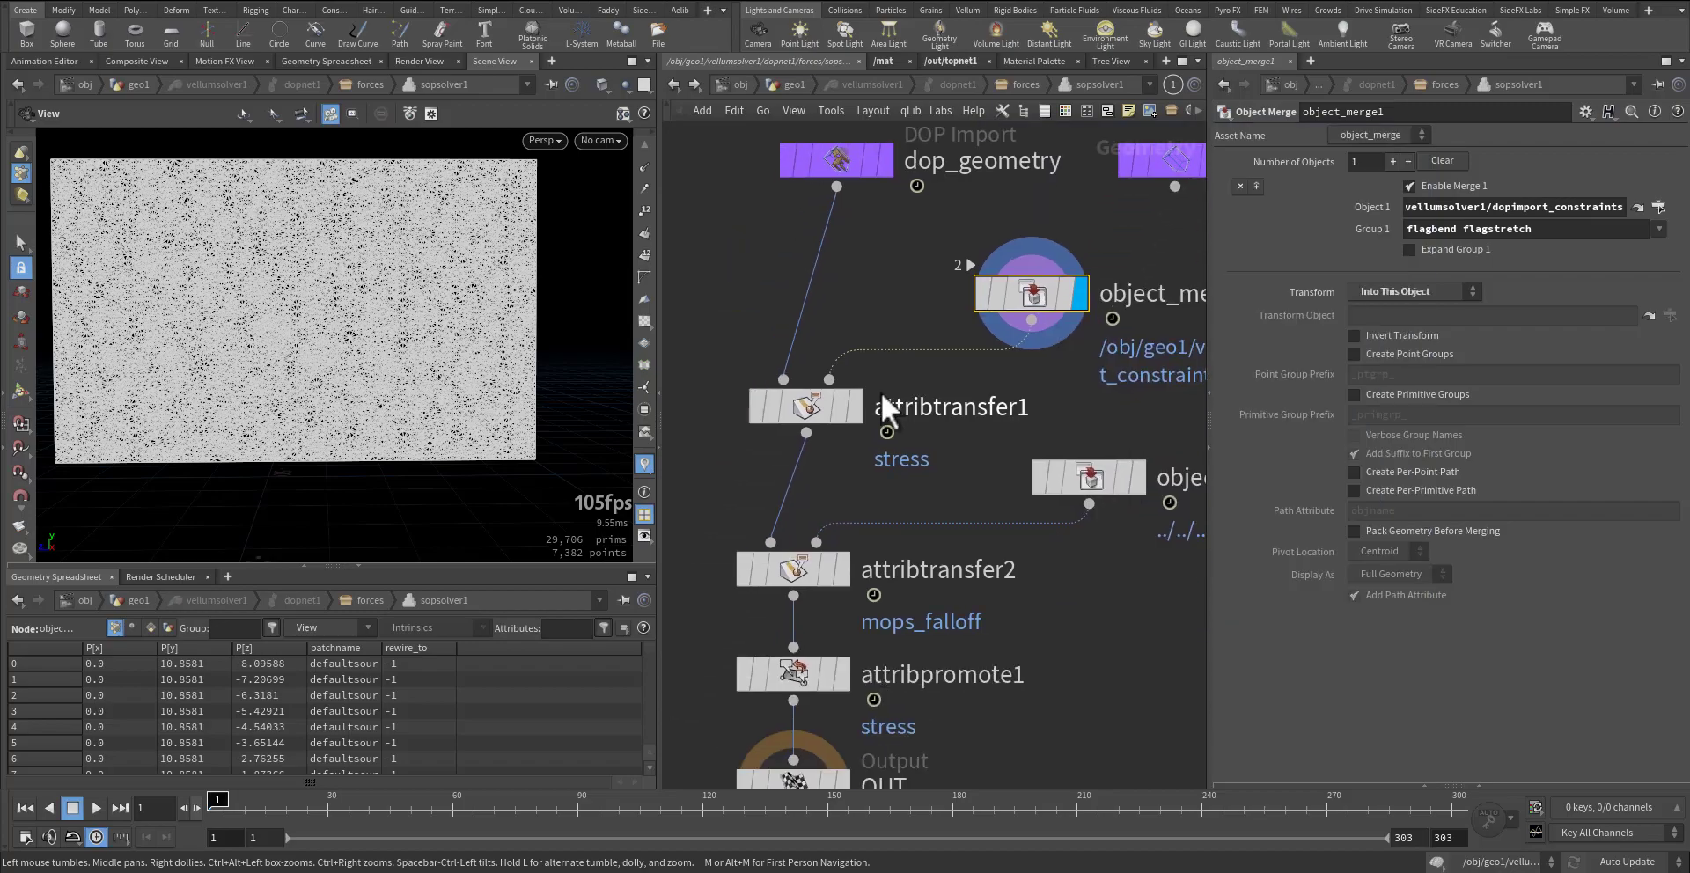
click(859, 405)
click(806, 414)
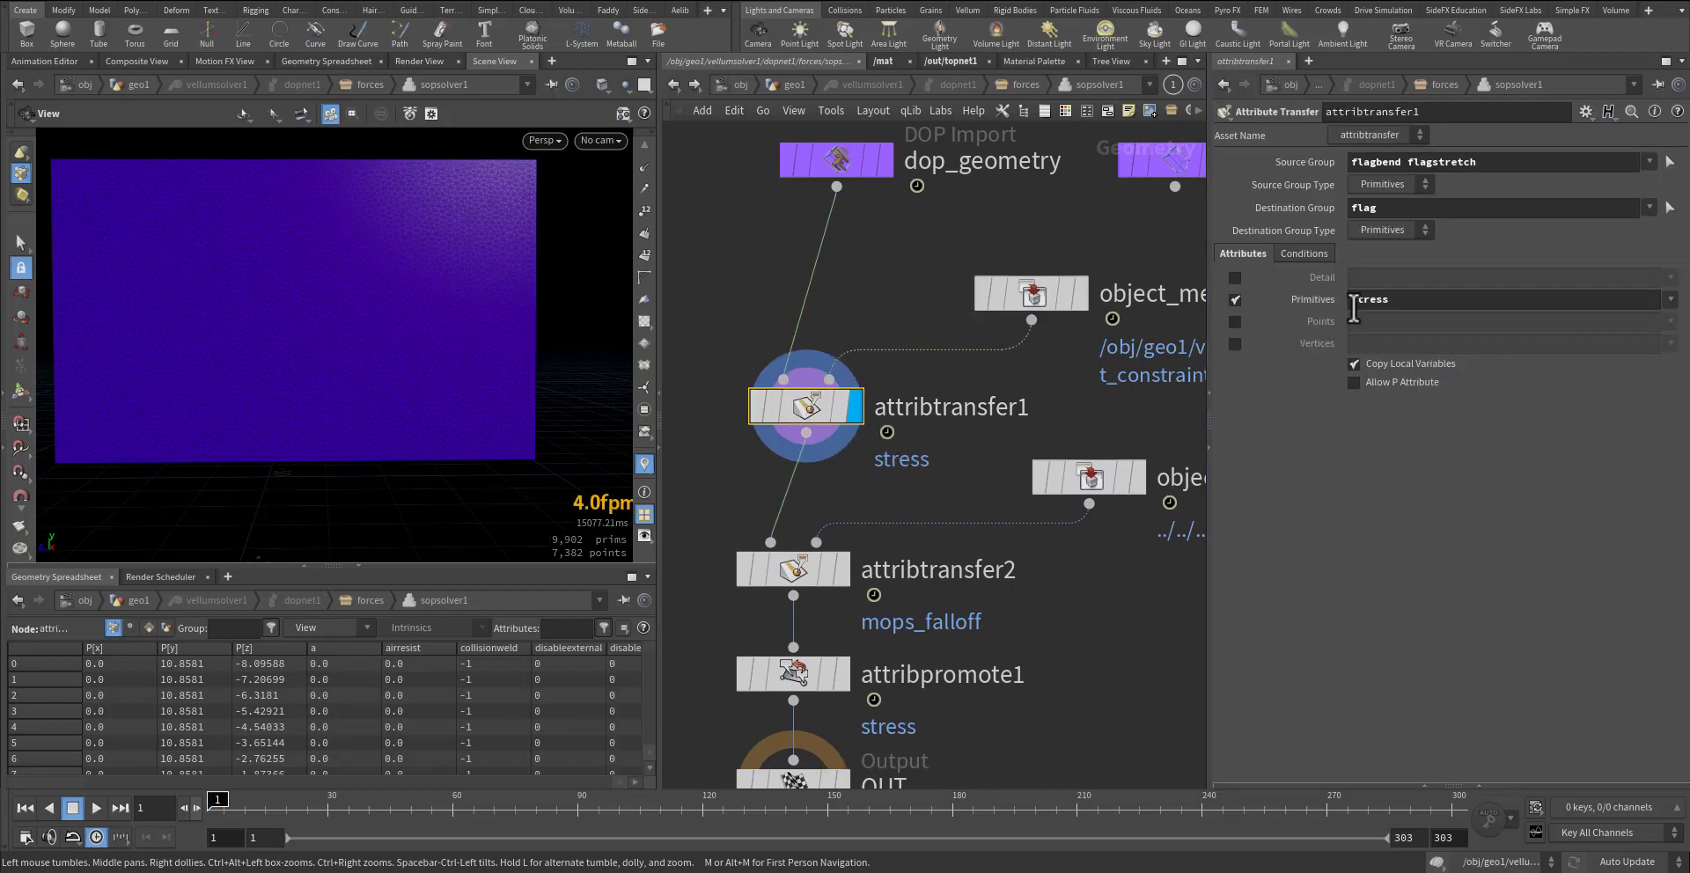
drag(1401, 215, 1334, 211)
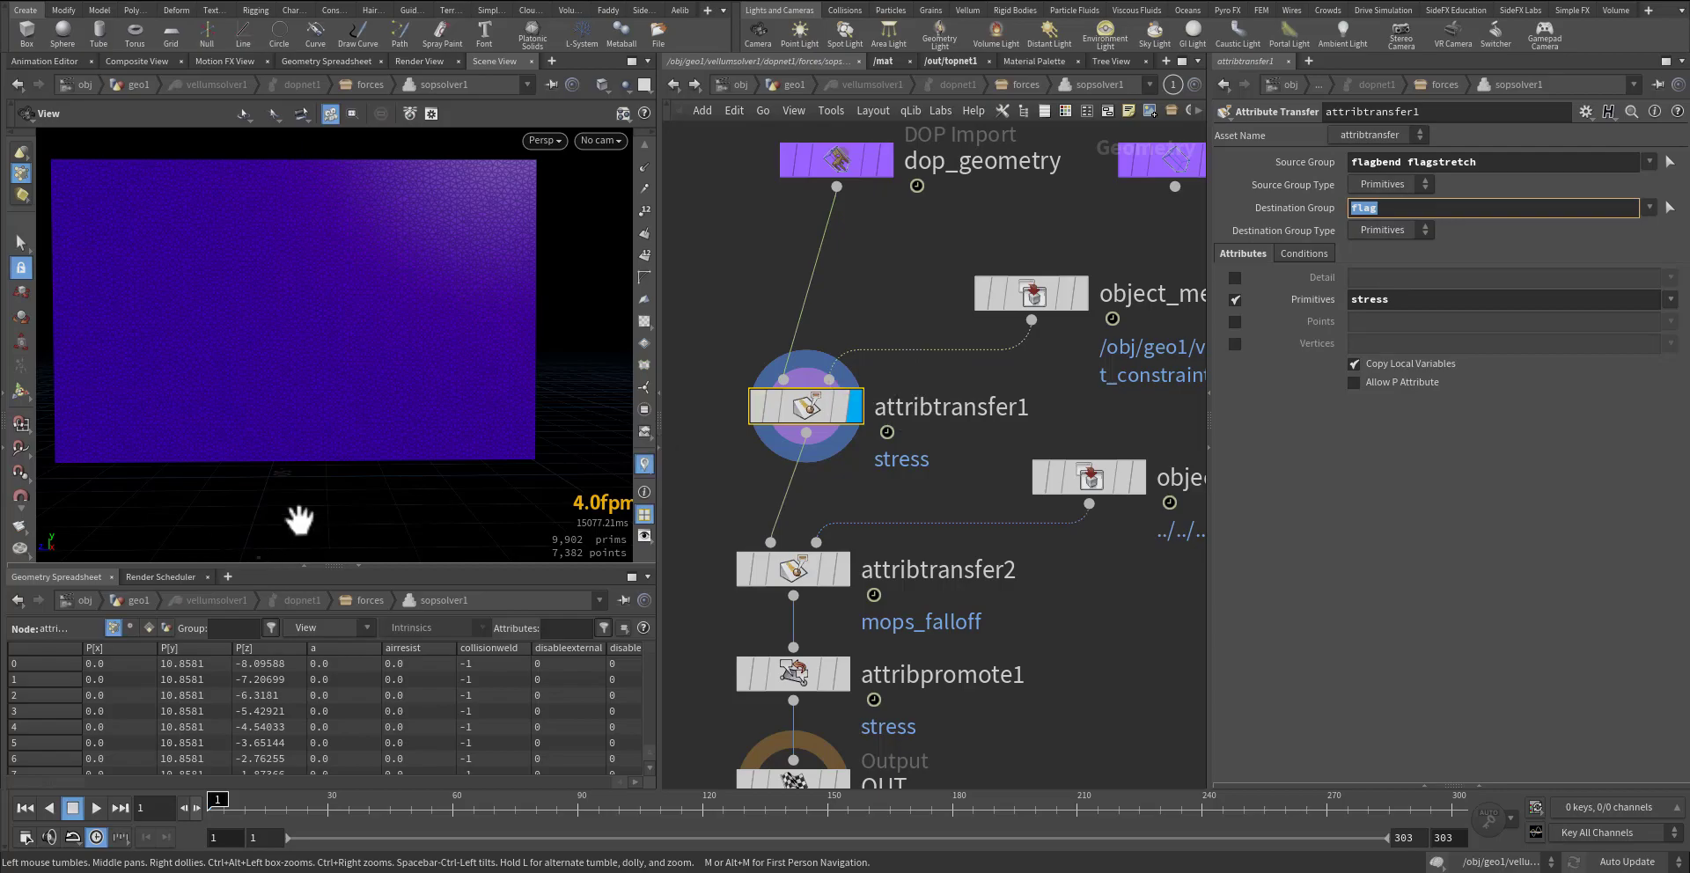
- Inspect the mops_falloff transfer in attribtransfer2 and the primitive-to-point stress promotion in attribpromote1
middle_drag(1058, 694, 1078, 459)
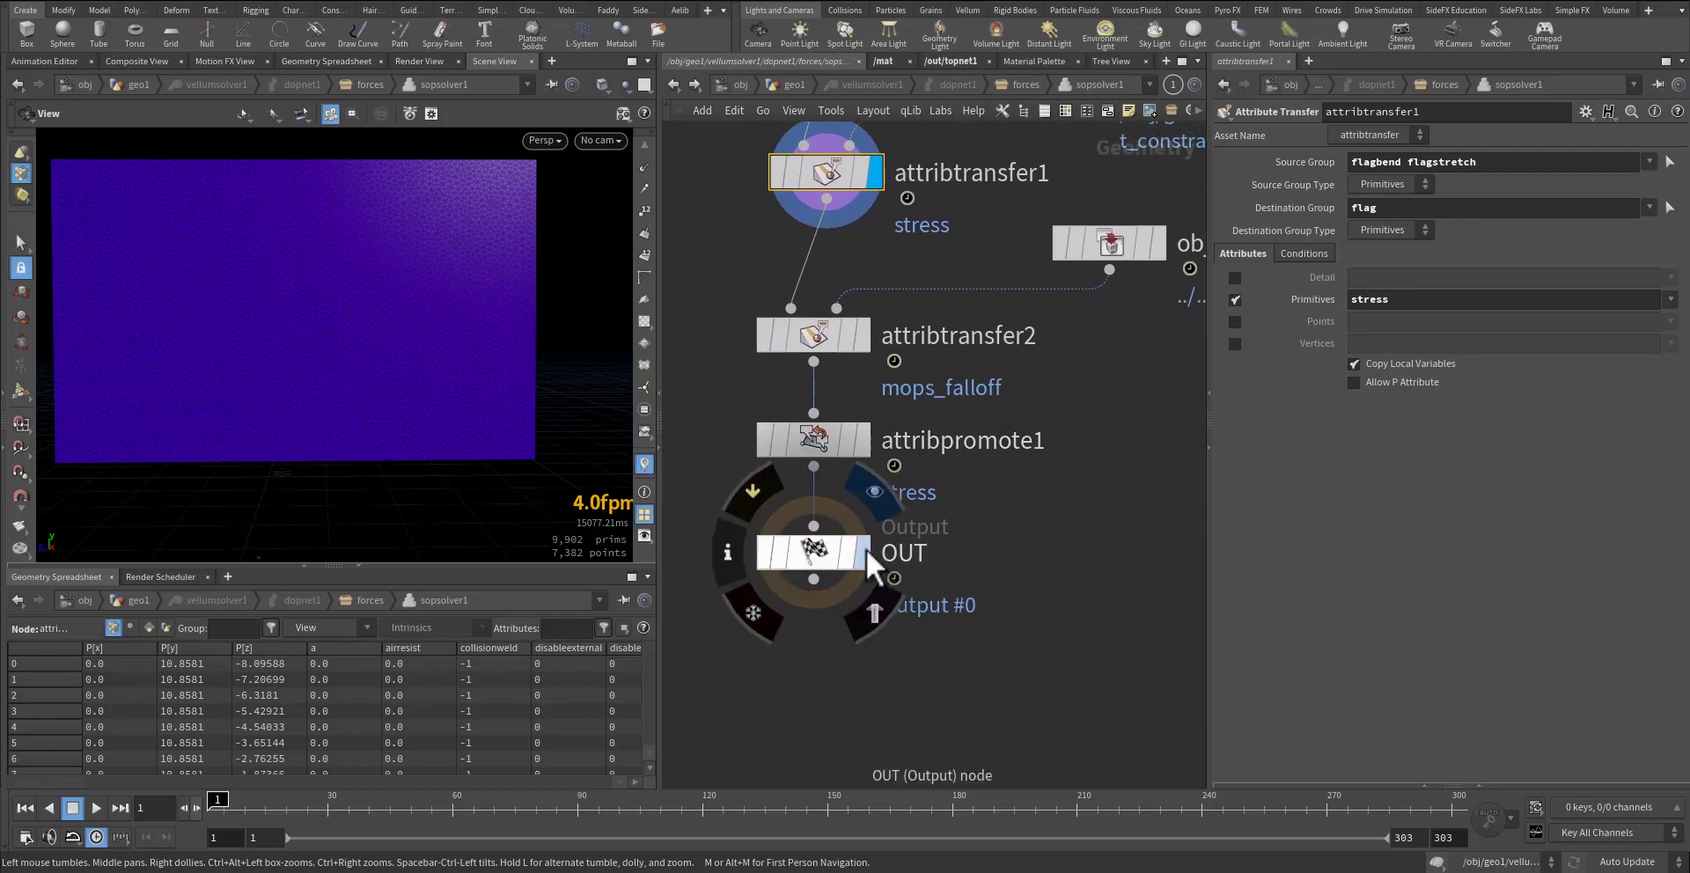
drag(718, 288, 884, 361)
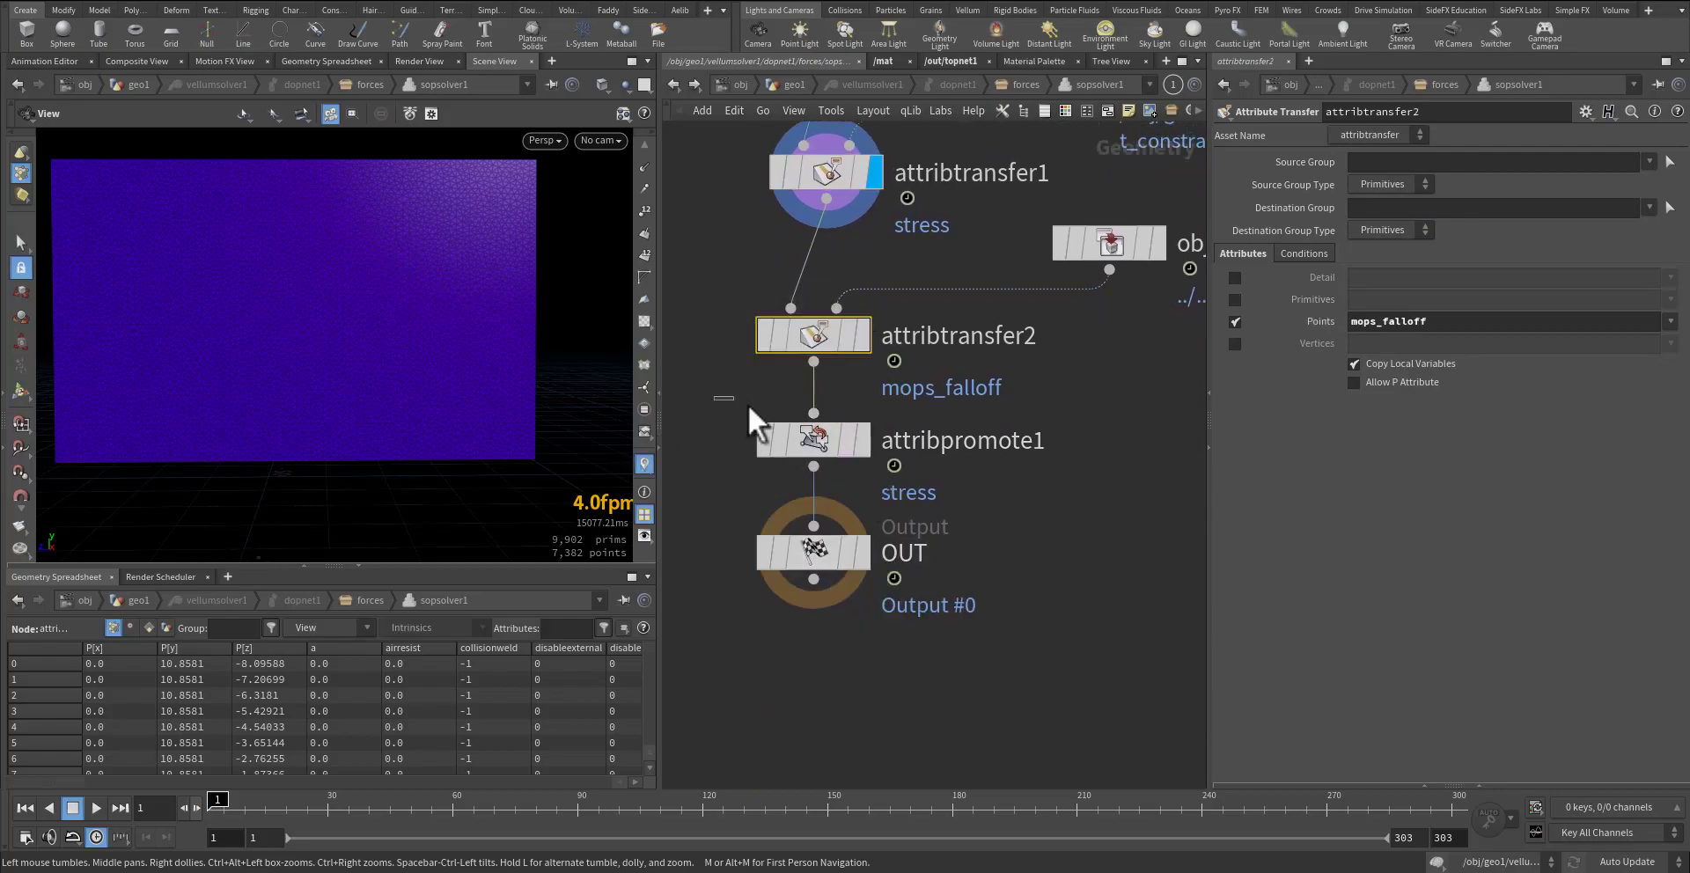
drag(725, 398, 986, 470)
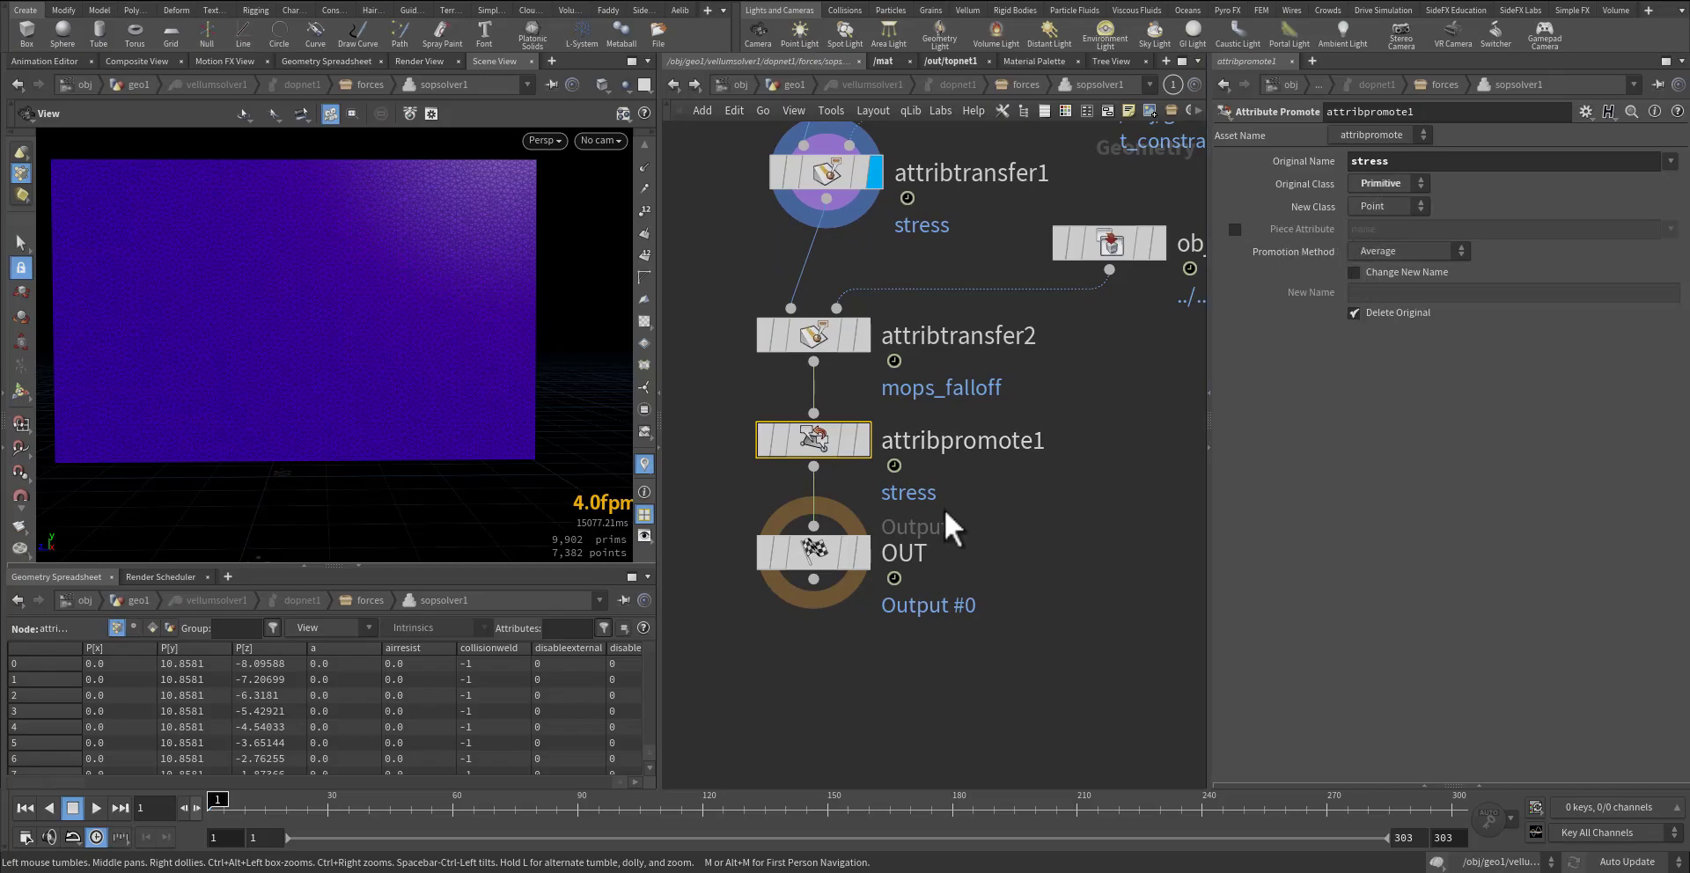
- Go back up to the forces network, select geometrywrangle1 and advance the simulation to frame 4
click(1024, 86)
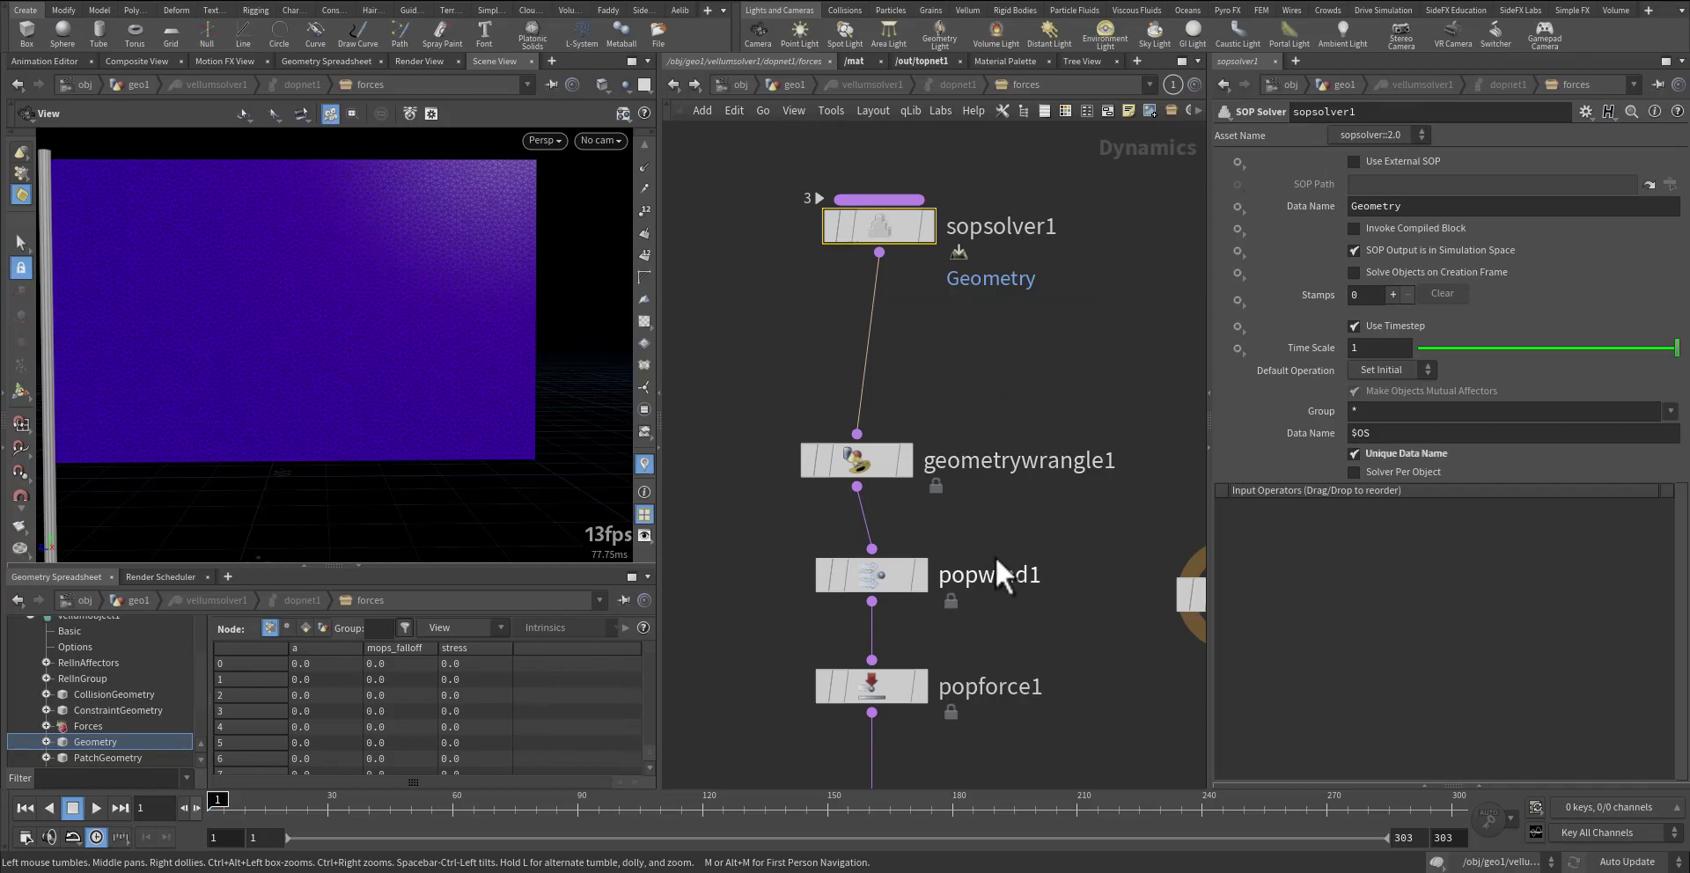
drag(728, 320, 907, 403)
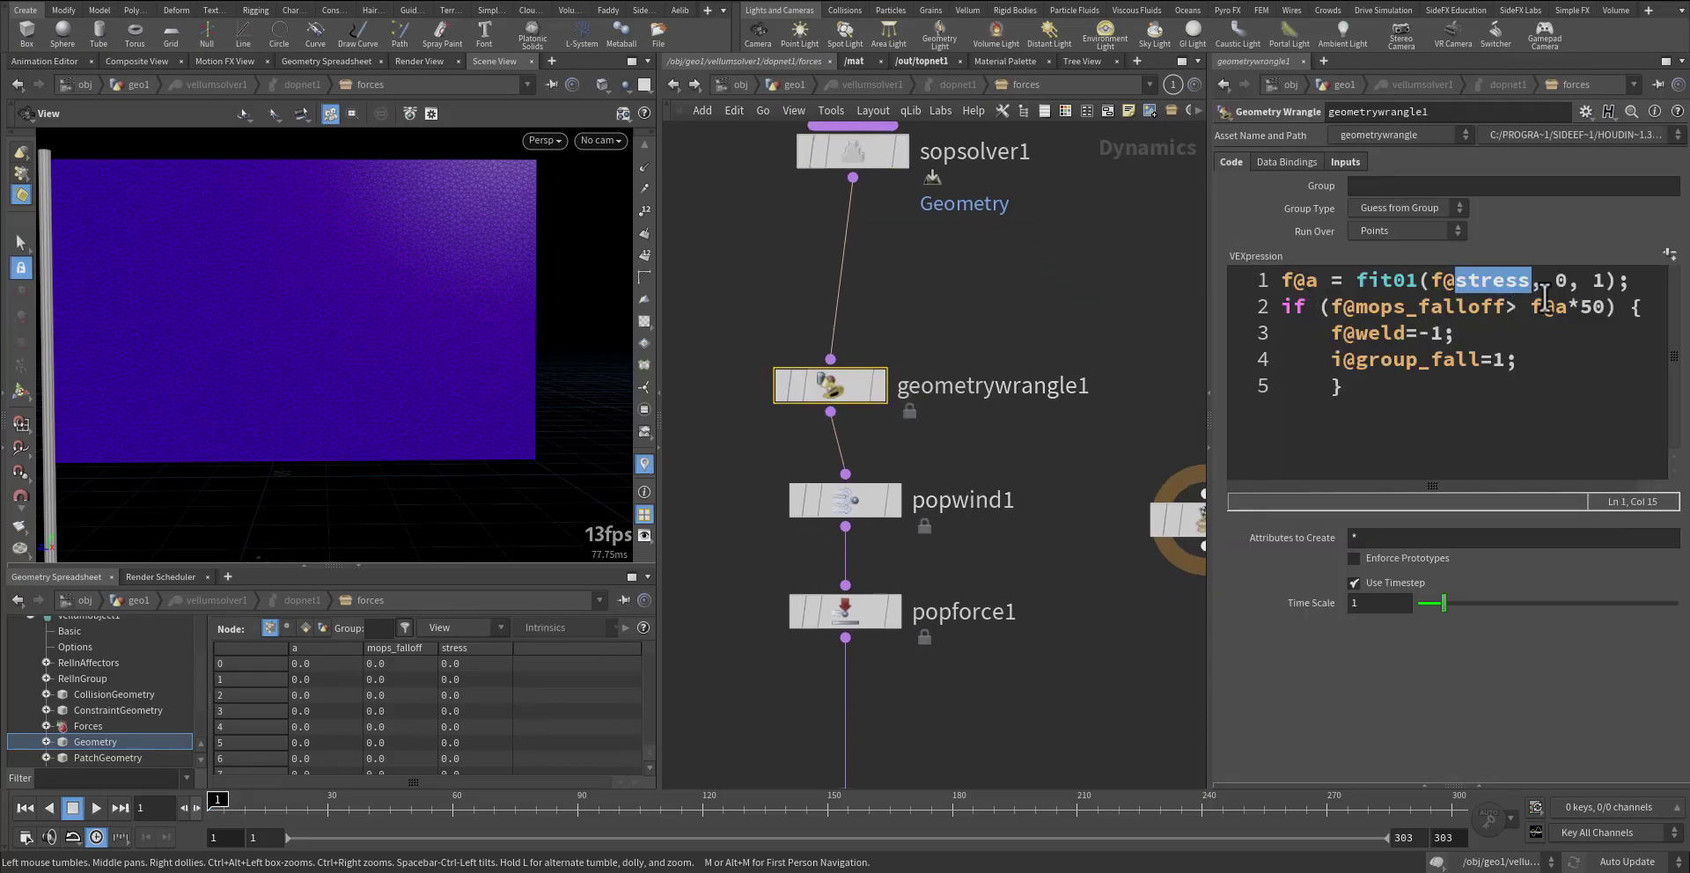
click(1633, 283)
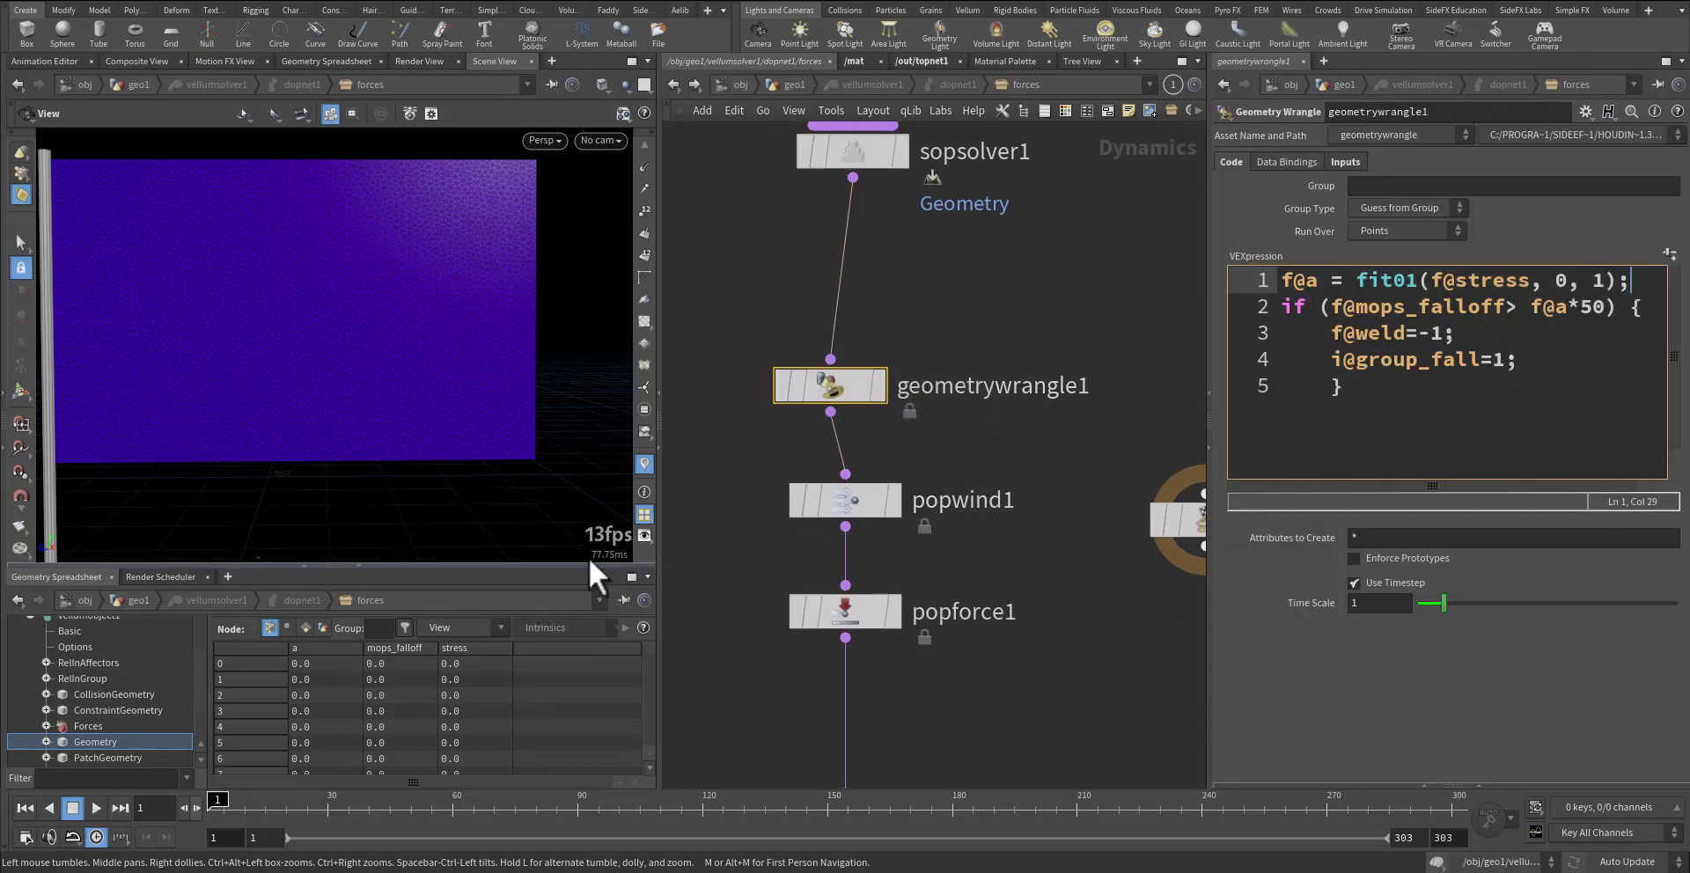
click(229, 808)
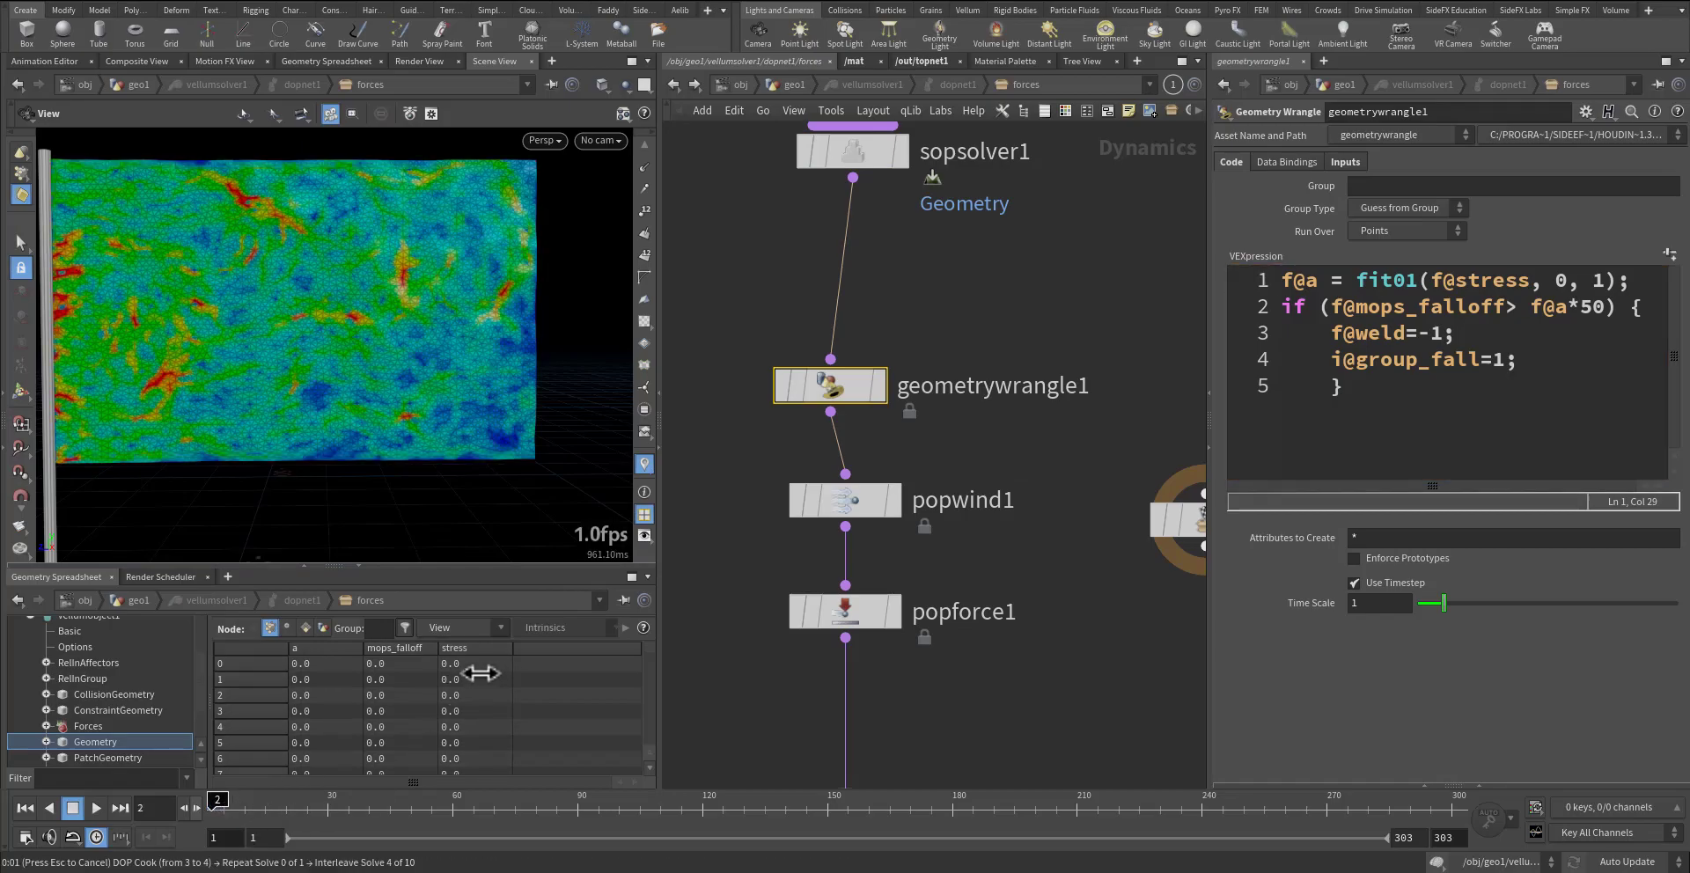
- Browse the a and stress values in the geometry spreadsheet and sort the points by stress
scroll(468, 680, down, 4)
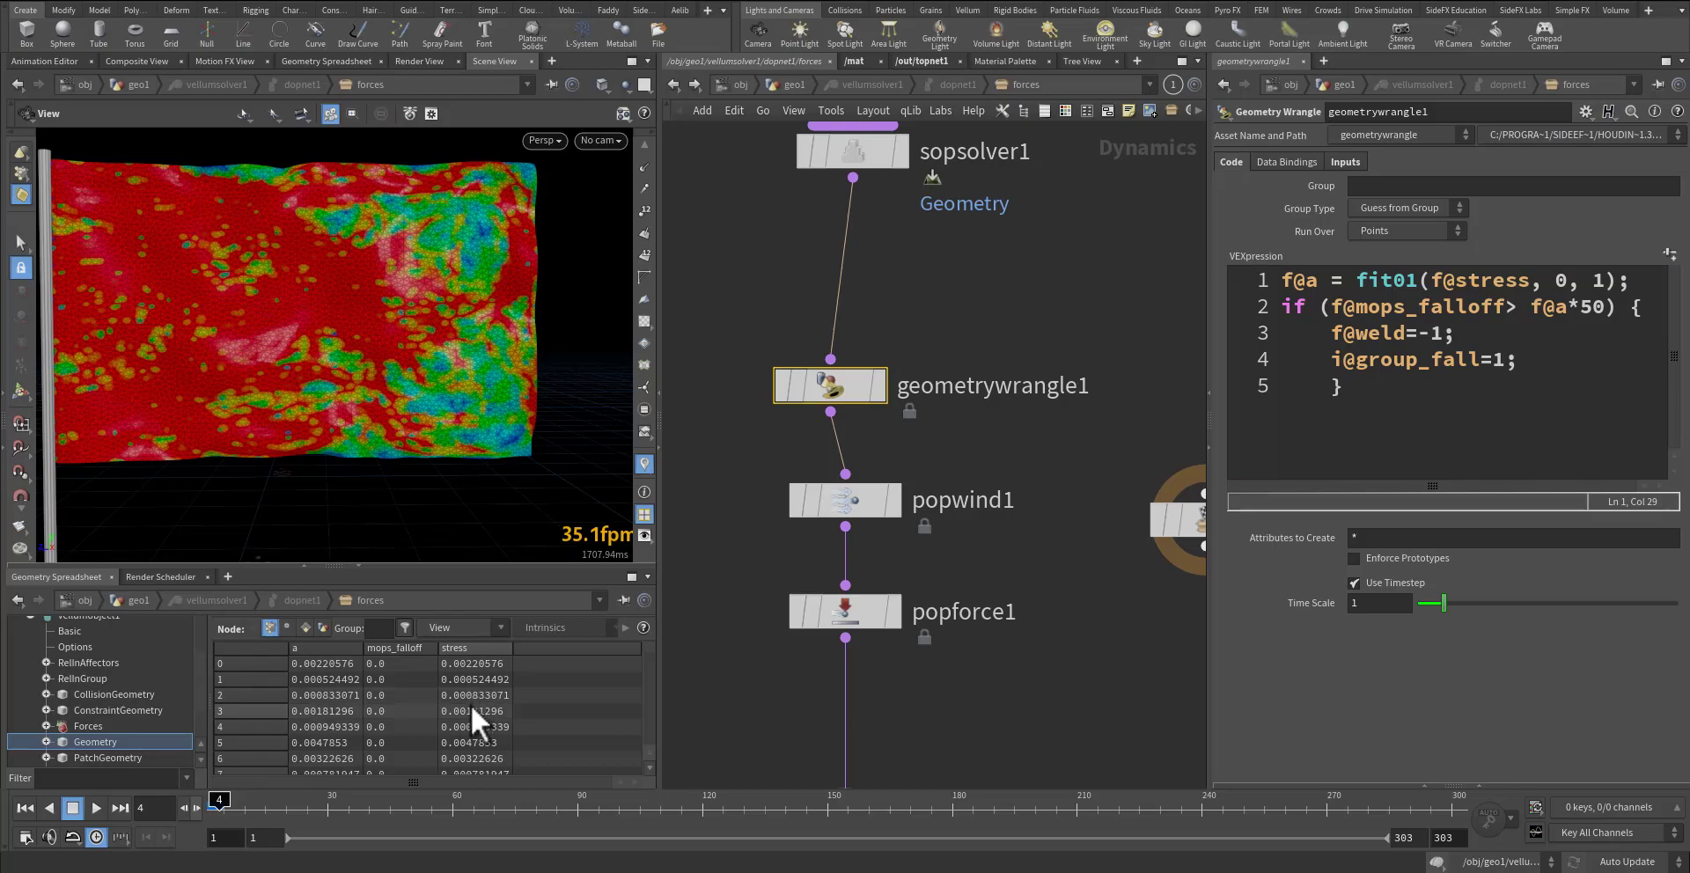
scroll(470, 709, up, 4)
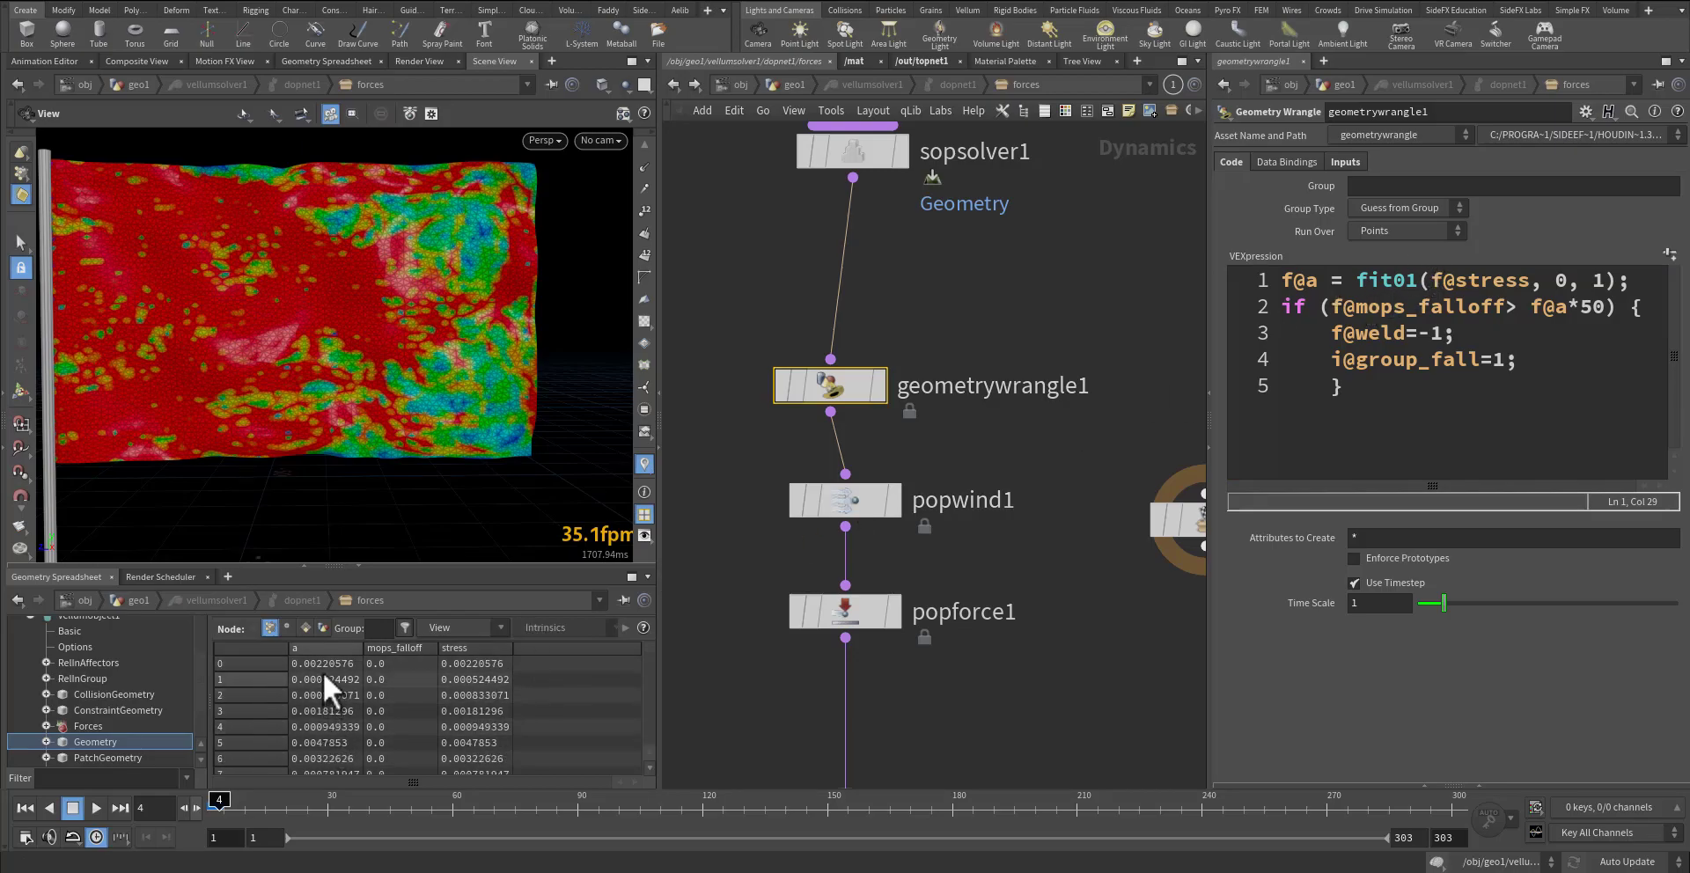
scroll(320, 674, down, 10)
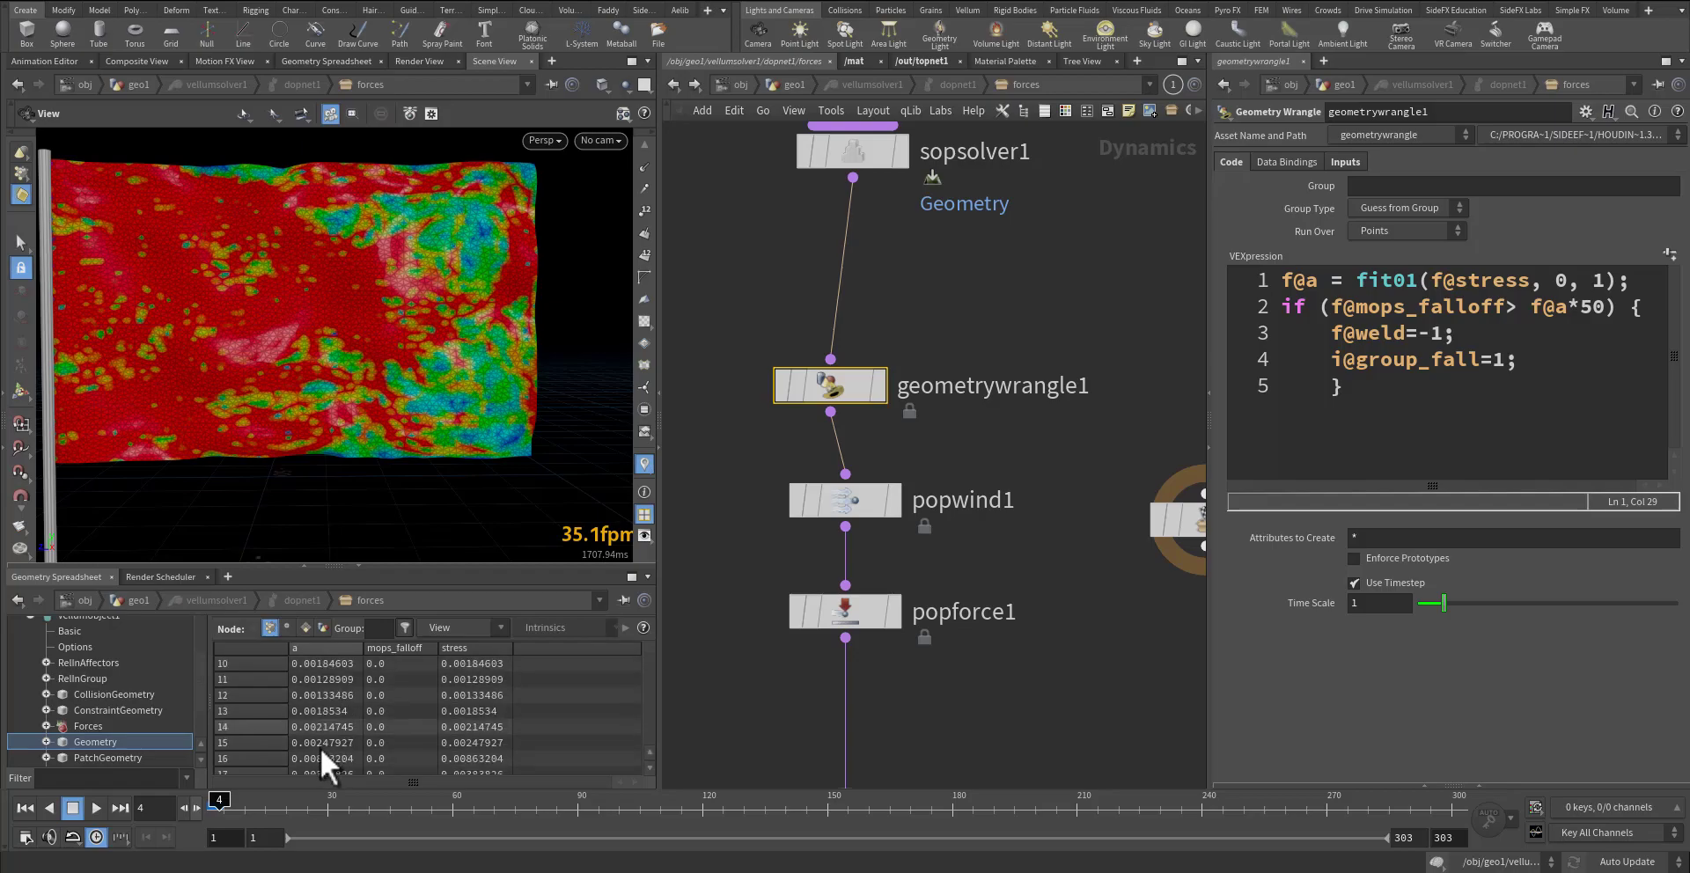
click(472, 647)
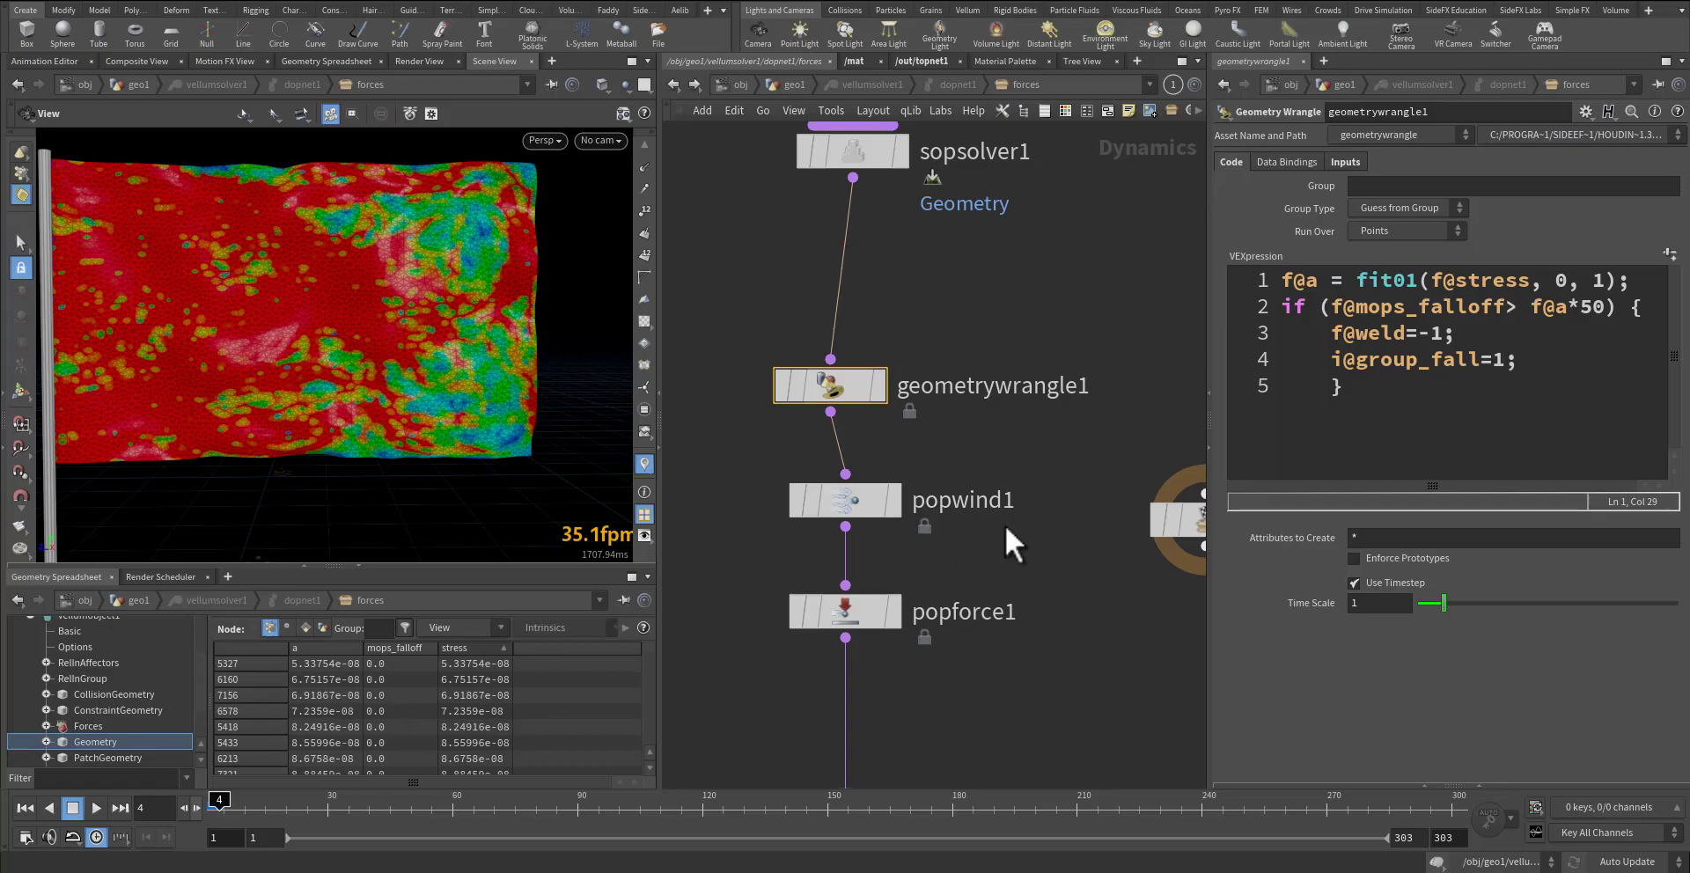
- Review the fit01 function, the a*50 multiplier and the weld=-1 assignment in geometrywrangle1's code
drag(1396, 280, 1421, 282)
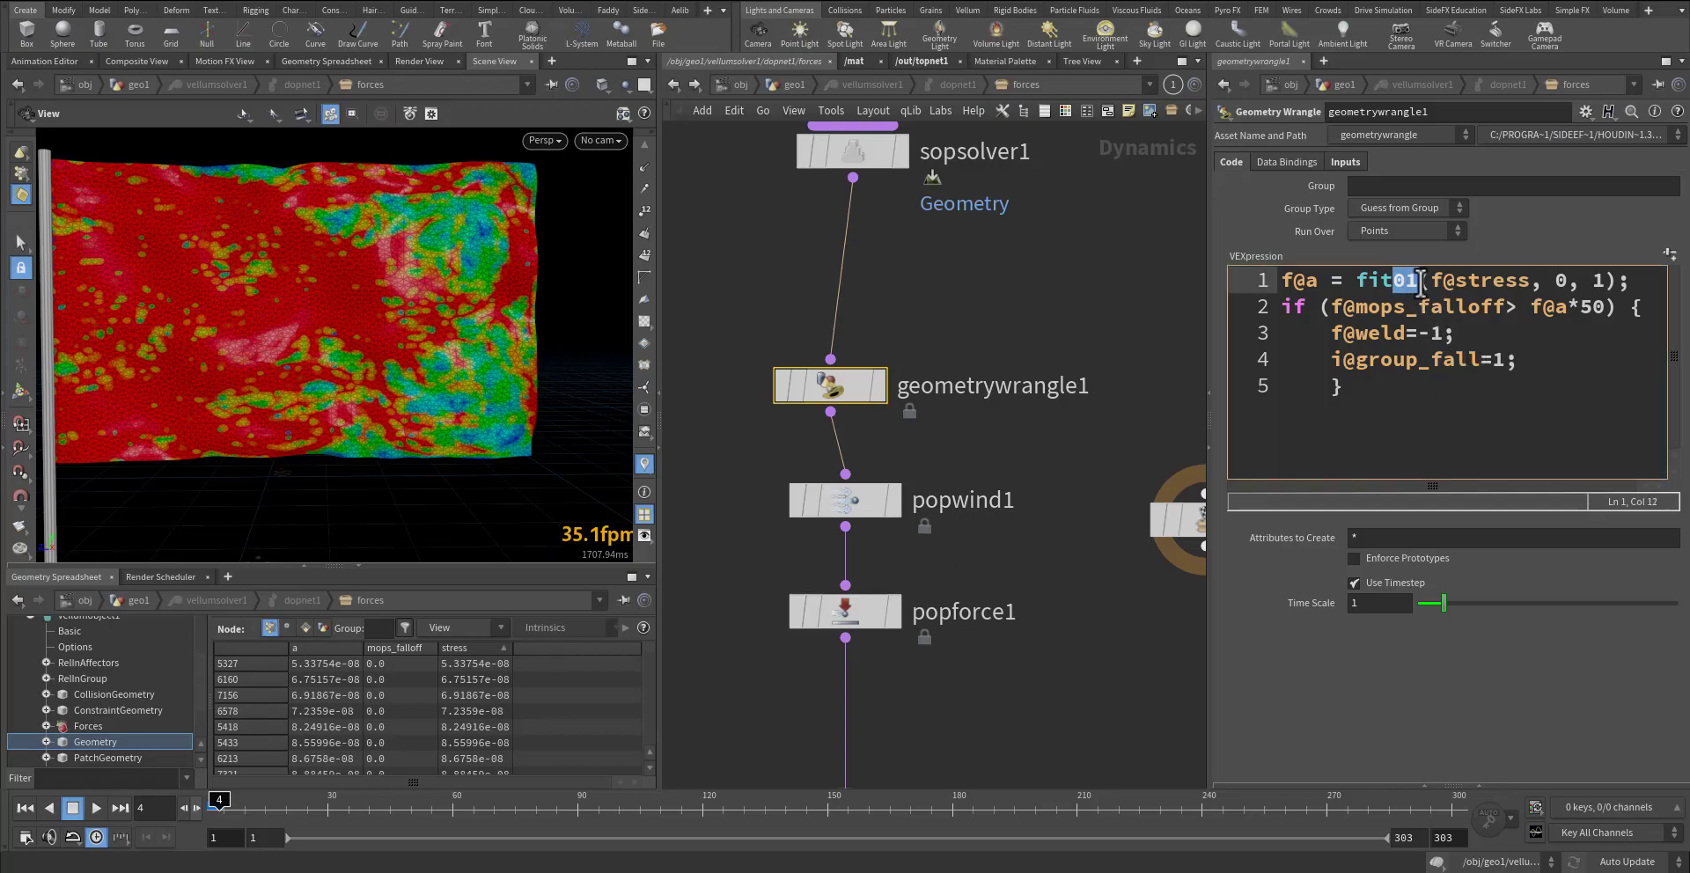
drag(1603, 308, 1559, 308)
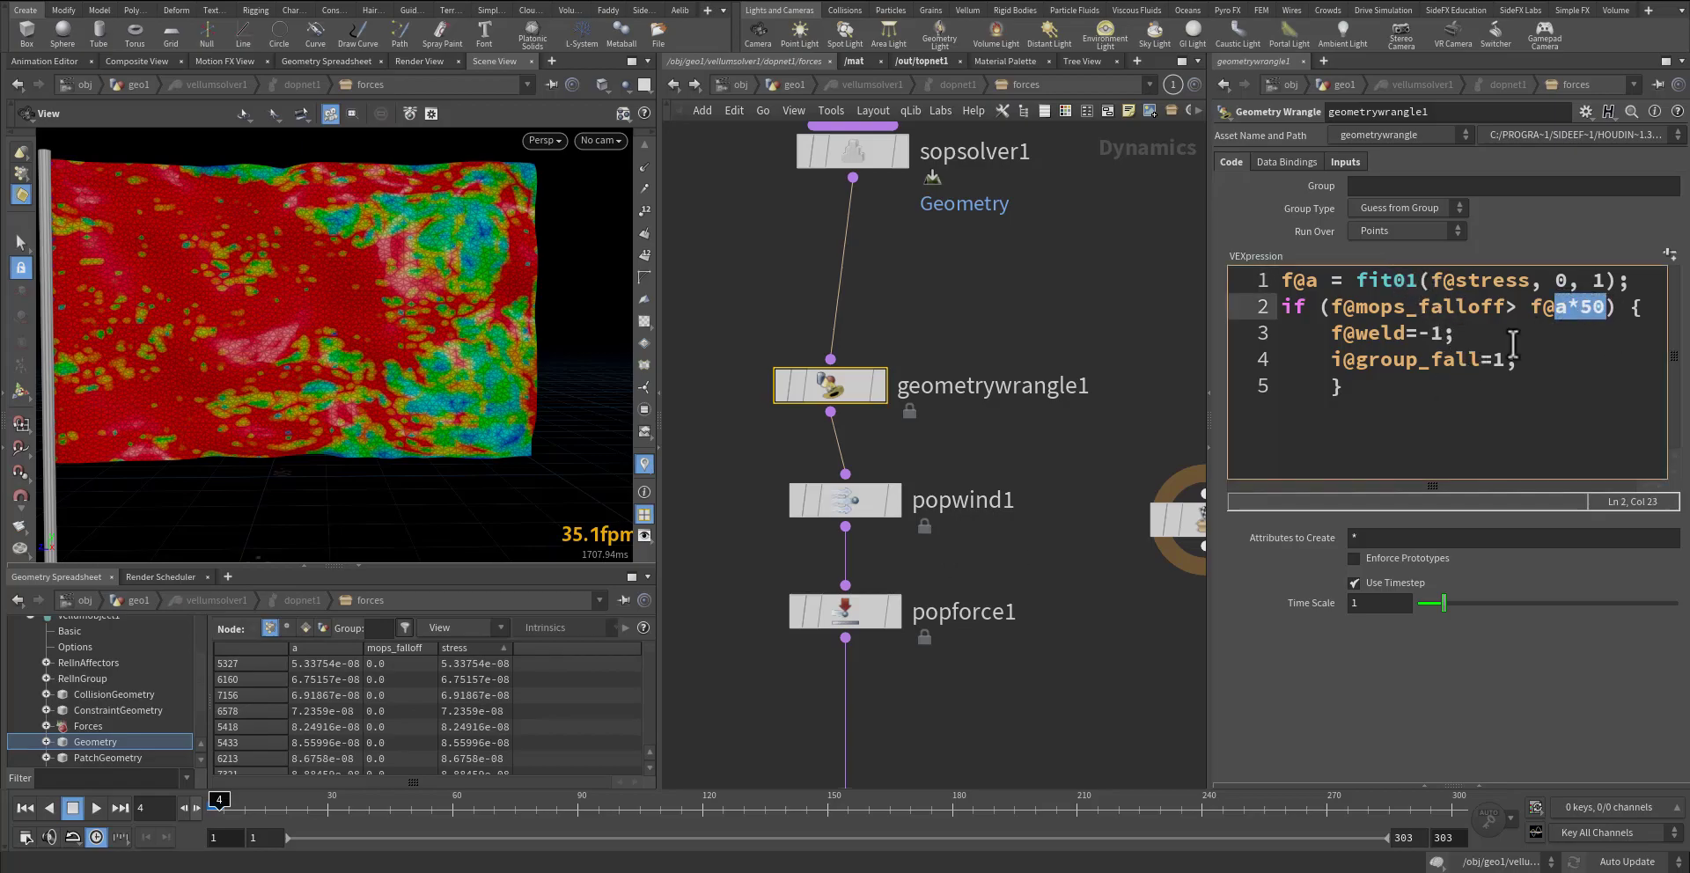
drag(1448, 335, 1420, 337)
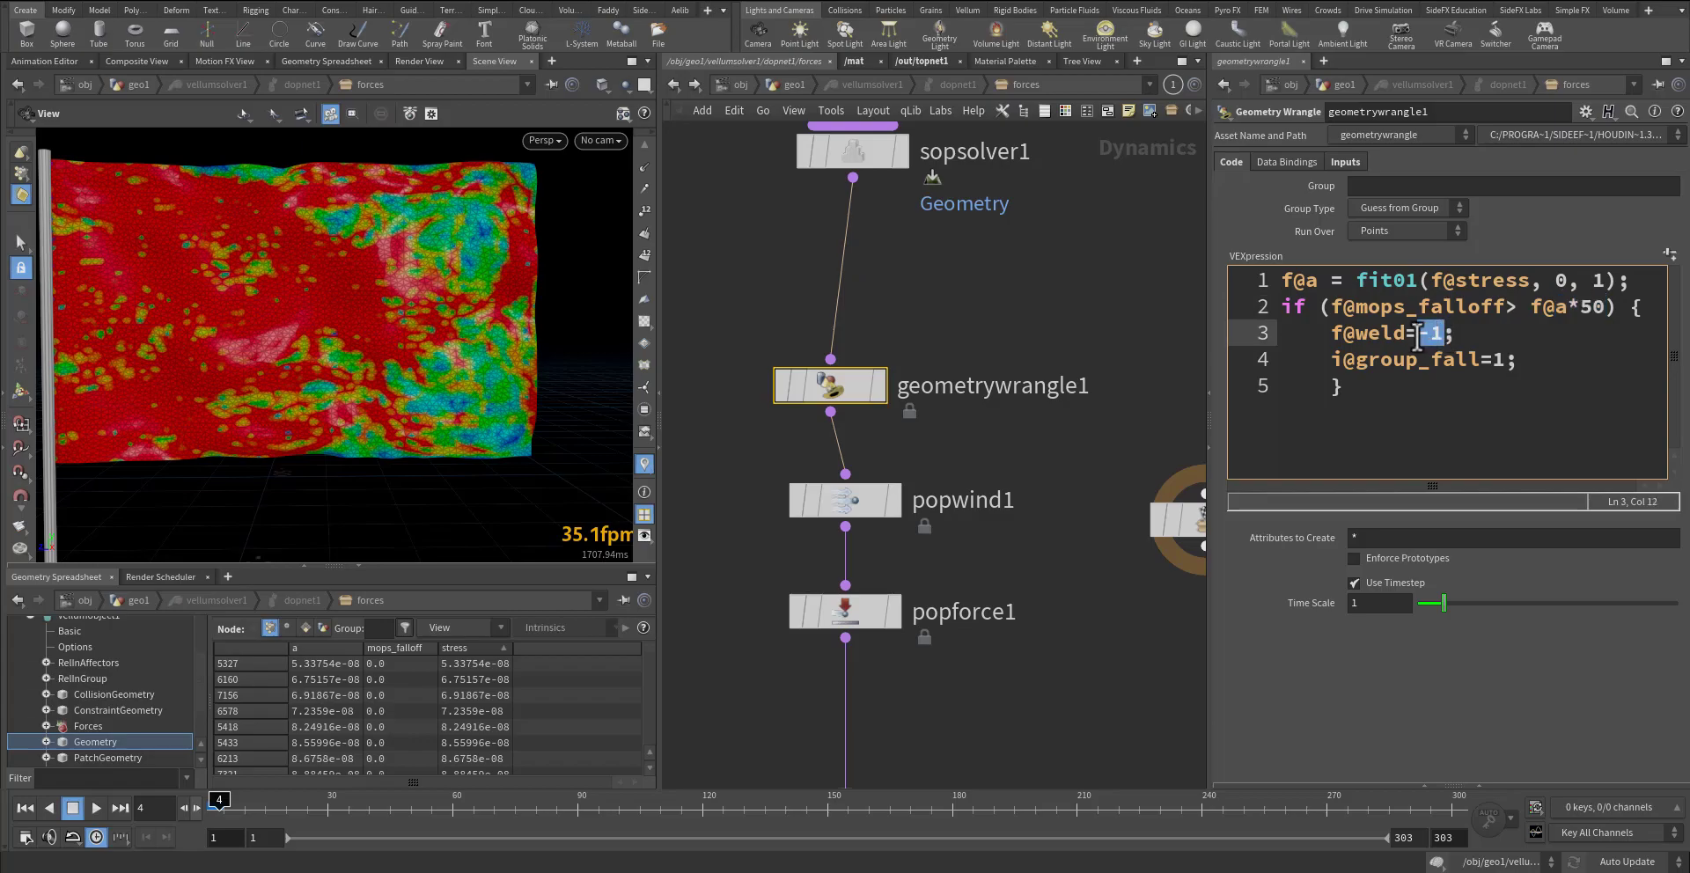
- Show the weld attribute in the geometry spreadsheet and compare its values with stress across the sorted points
click(479, 630)
scroll(502, 579, down, 5)
click(473, 604)
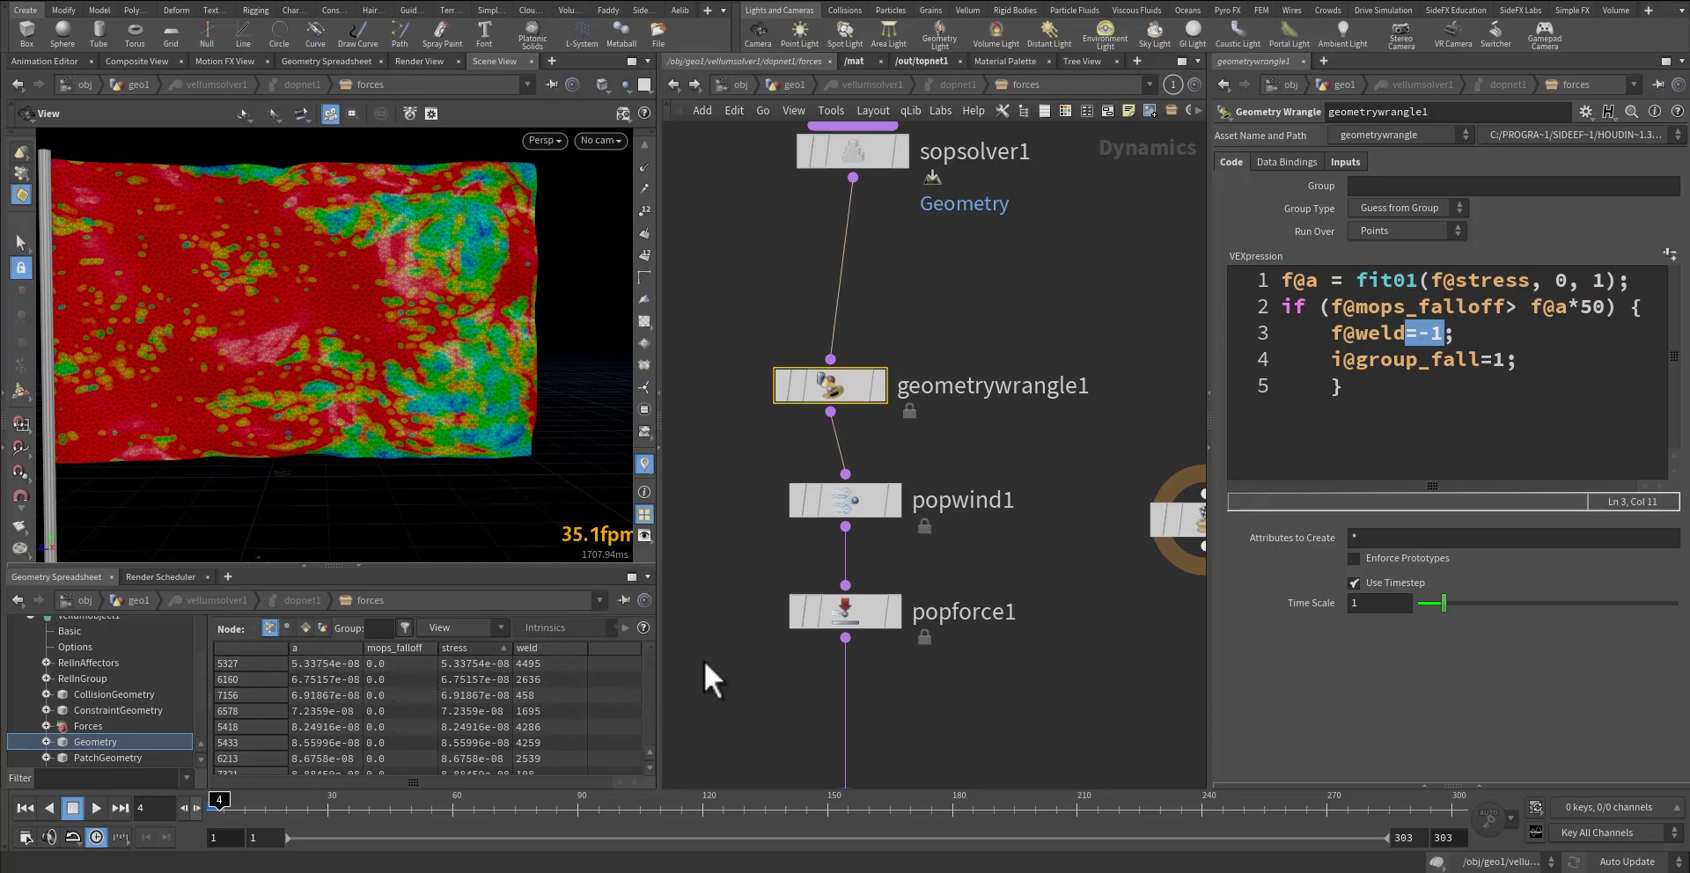
drag(652, 648, 651, 684)
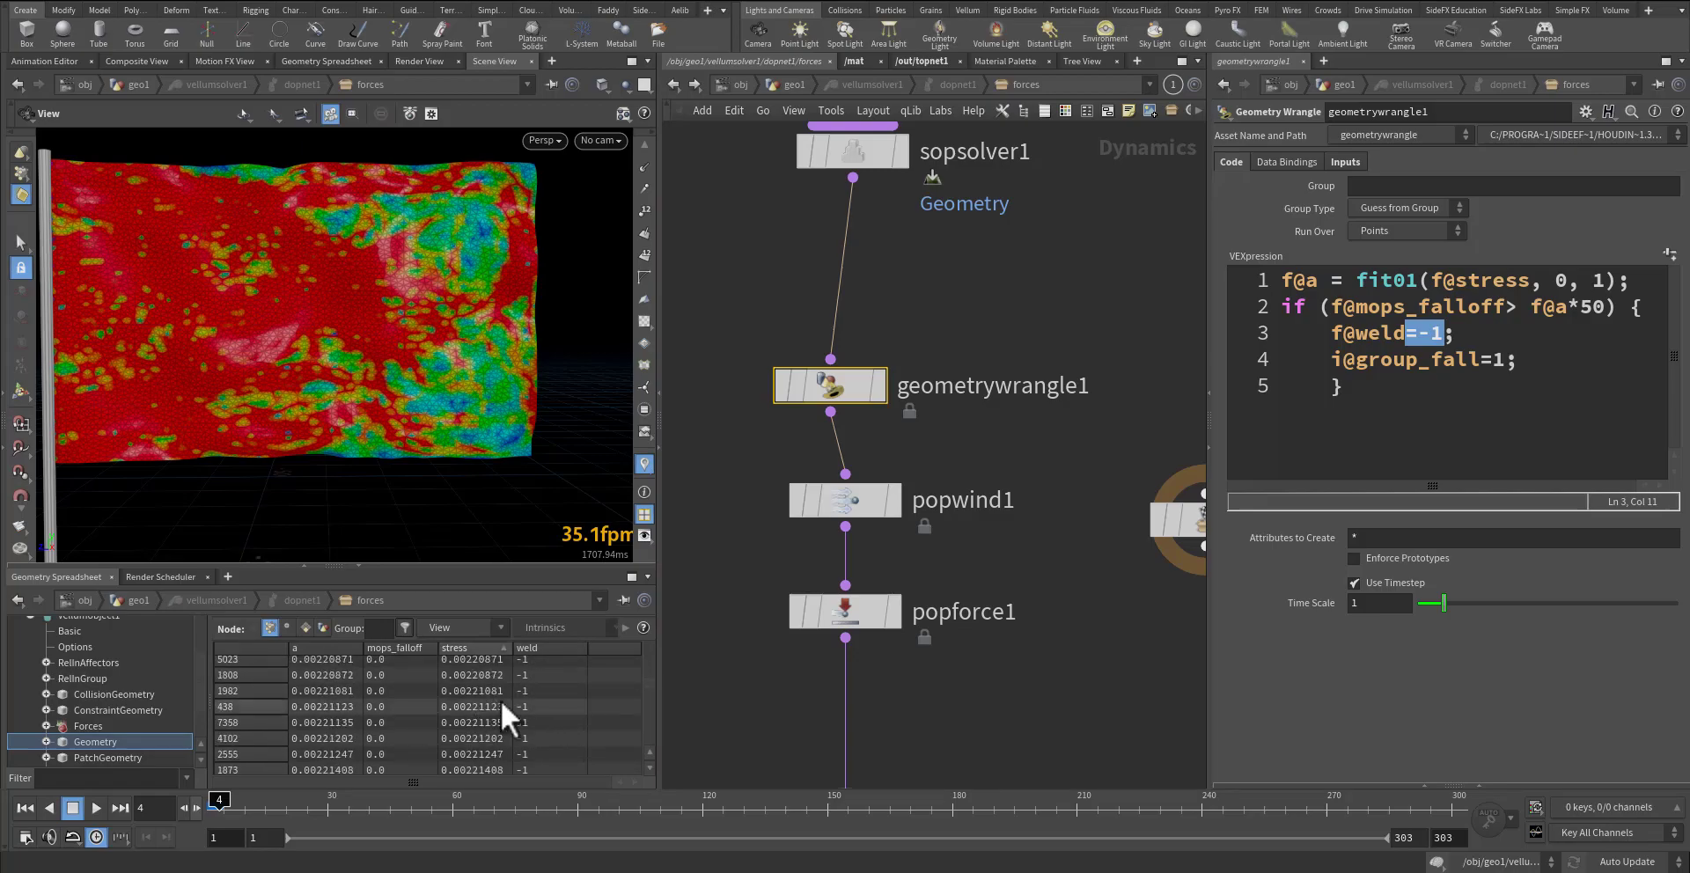
drag(649, 679, 653, 630)
scroll(821, 521, down, 3)
- Widen the scene view, frame the whole flag with its pole and play the simulation from frame 1
middle_drag(784, 691, 844, 567)
drag(661, 533, 788, 536)
right_drag(605, 430, 429, 495)
middle_drag(373, 460, 328, 429)
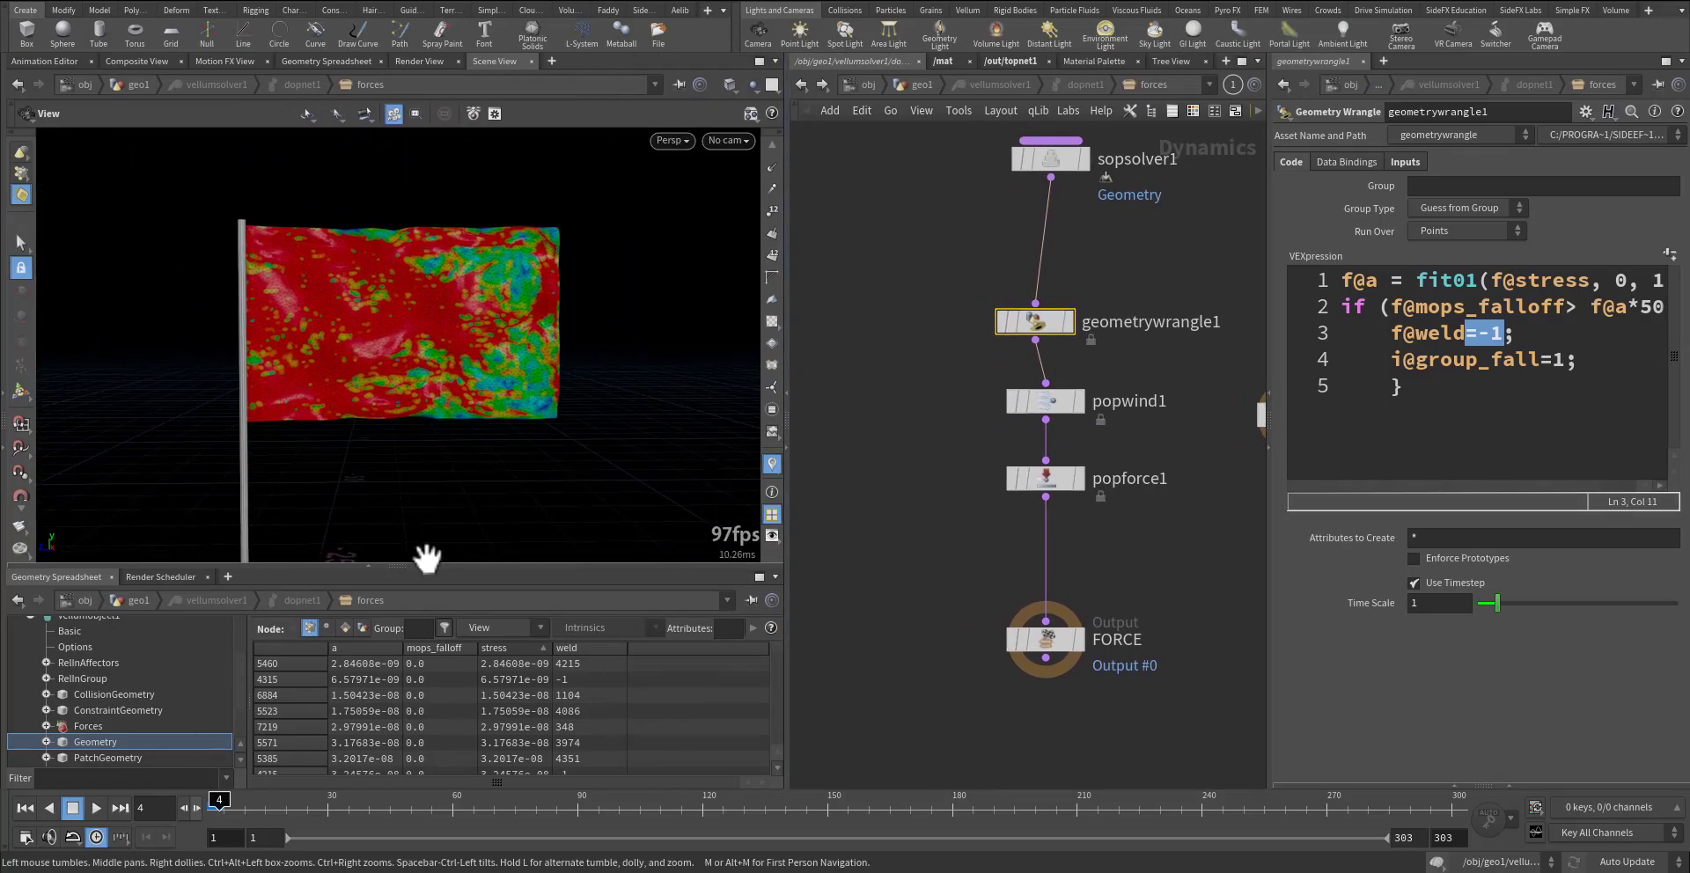
click(26, 808)
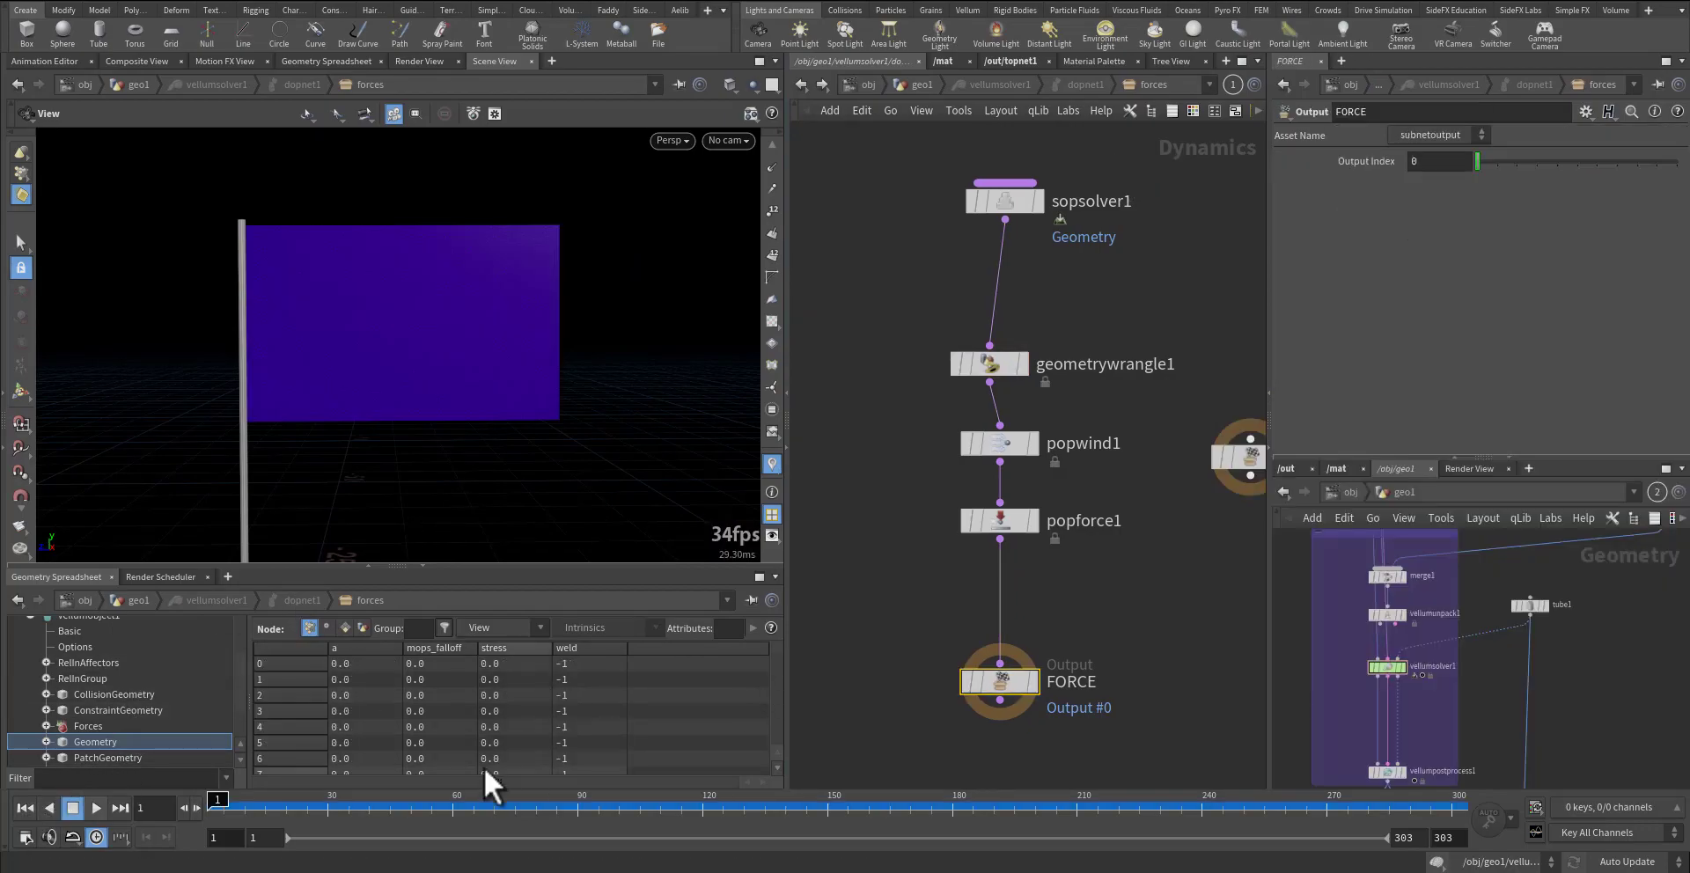
click(98, 808)
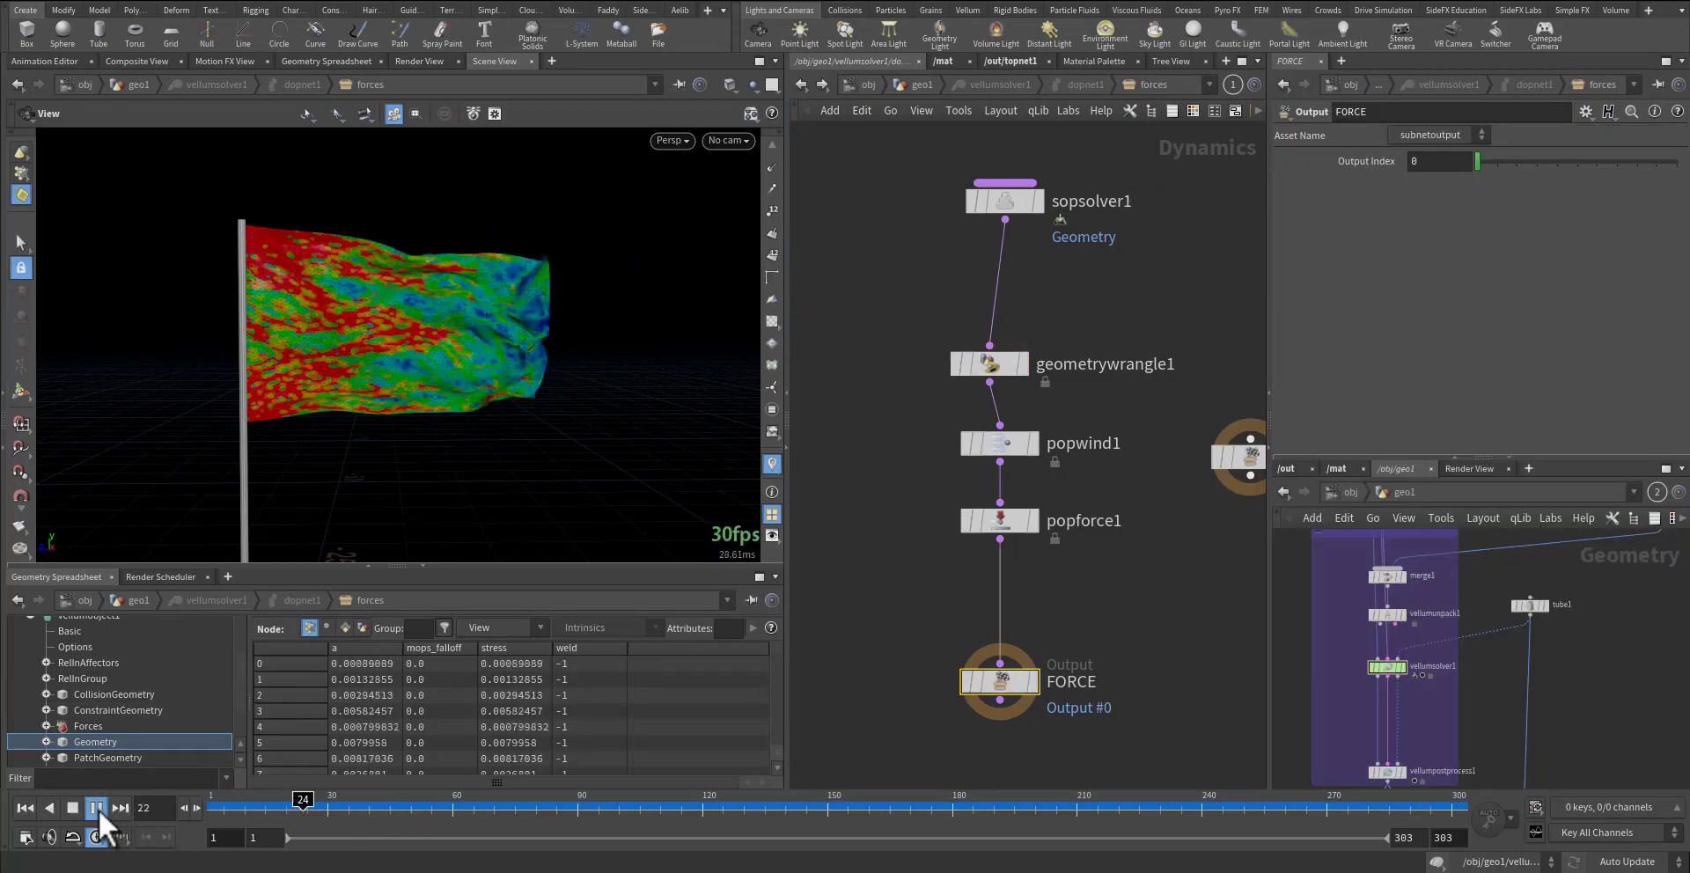
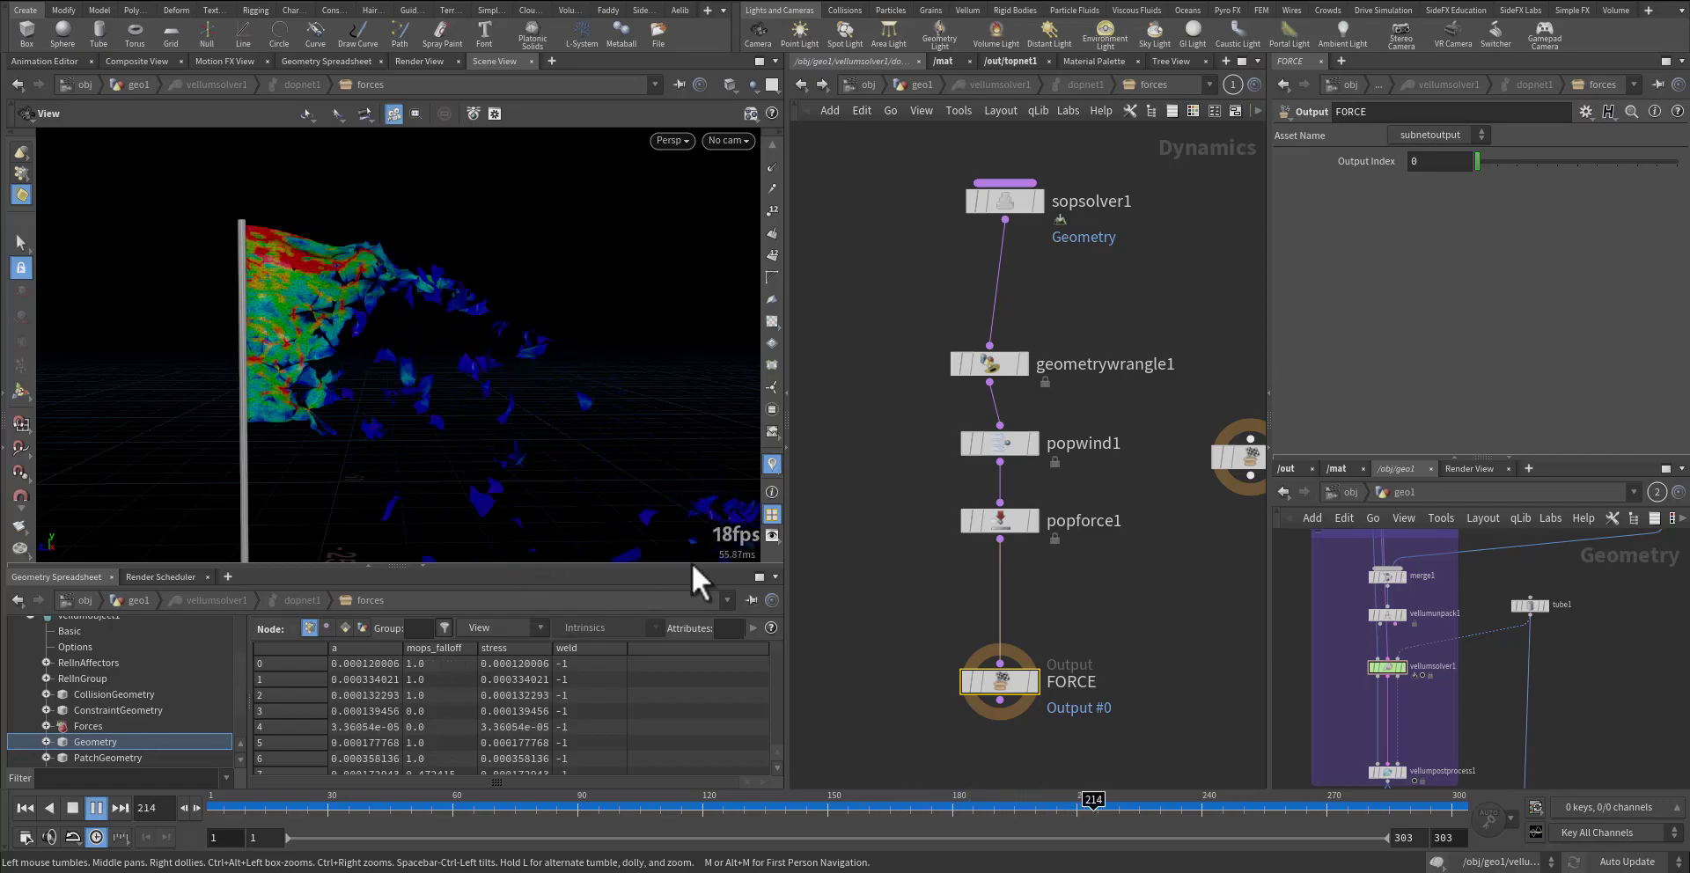
- Return to frame 1 and select geometrywrangle1 in the forces network to show its code
drag(244, 803, 180, 803)
middle_drag(844, 462, 826, 551)
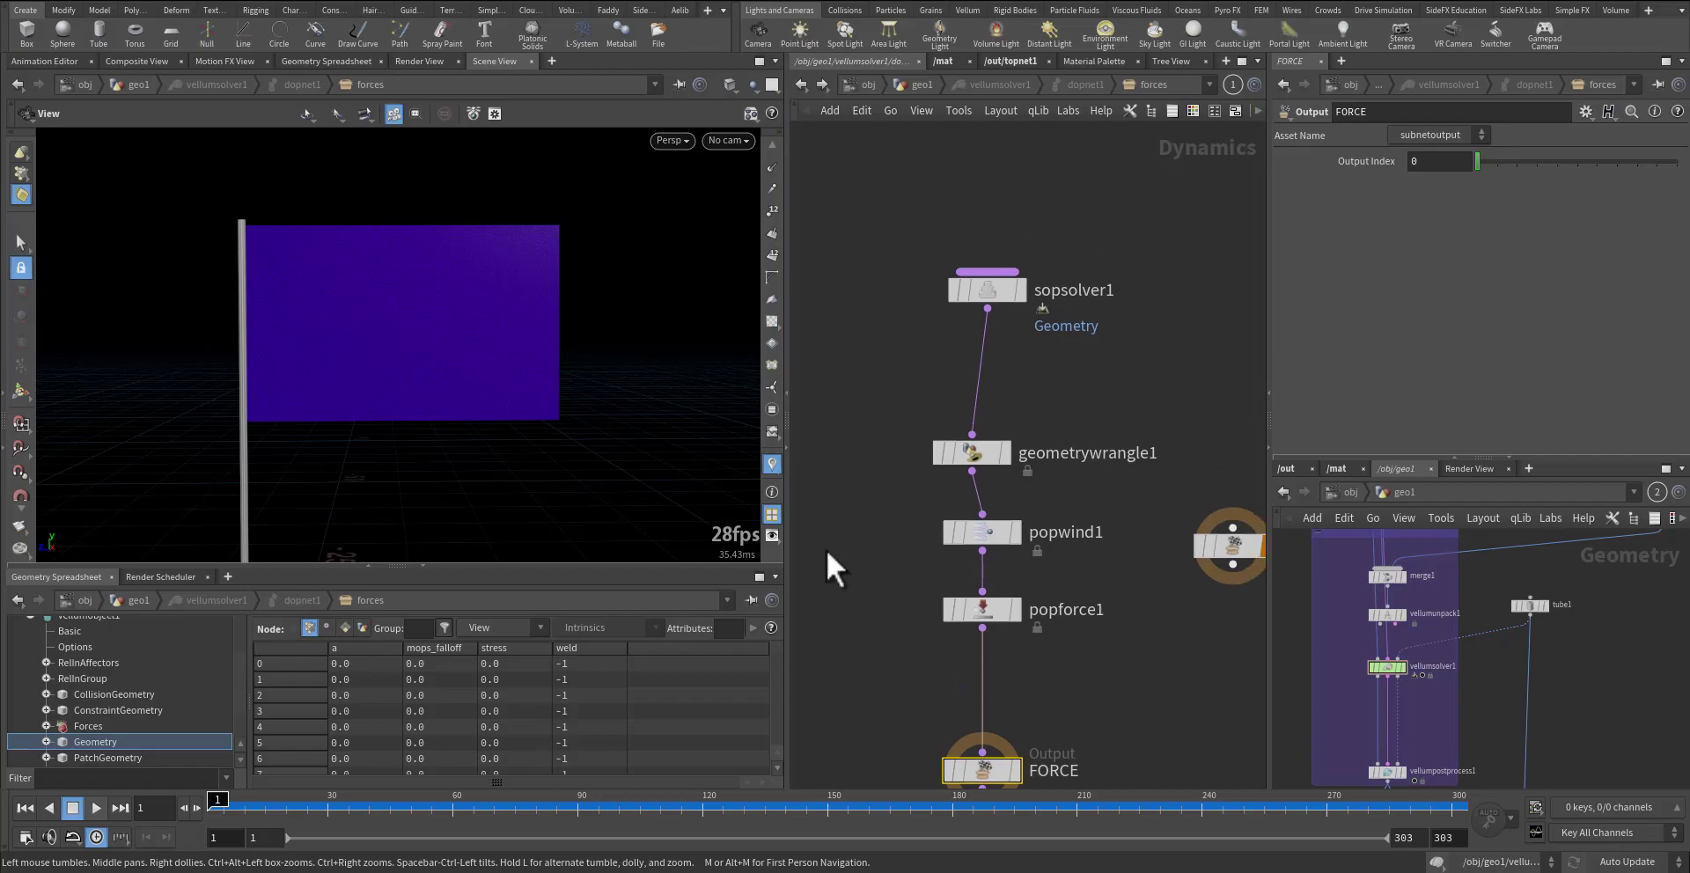
drag(889, 497, 944, 454)
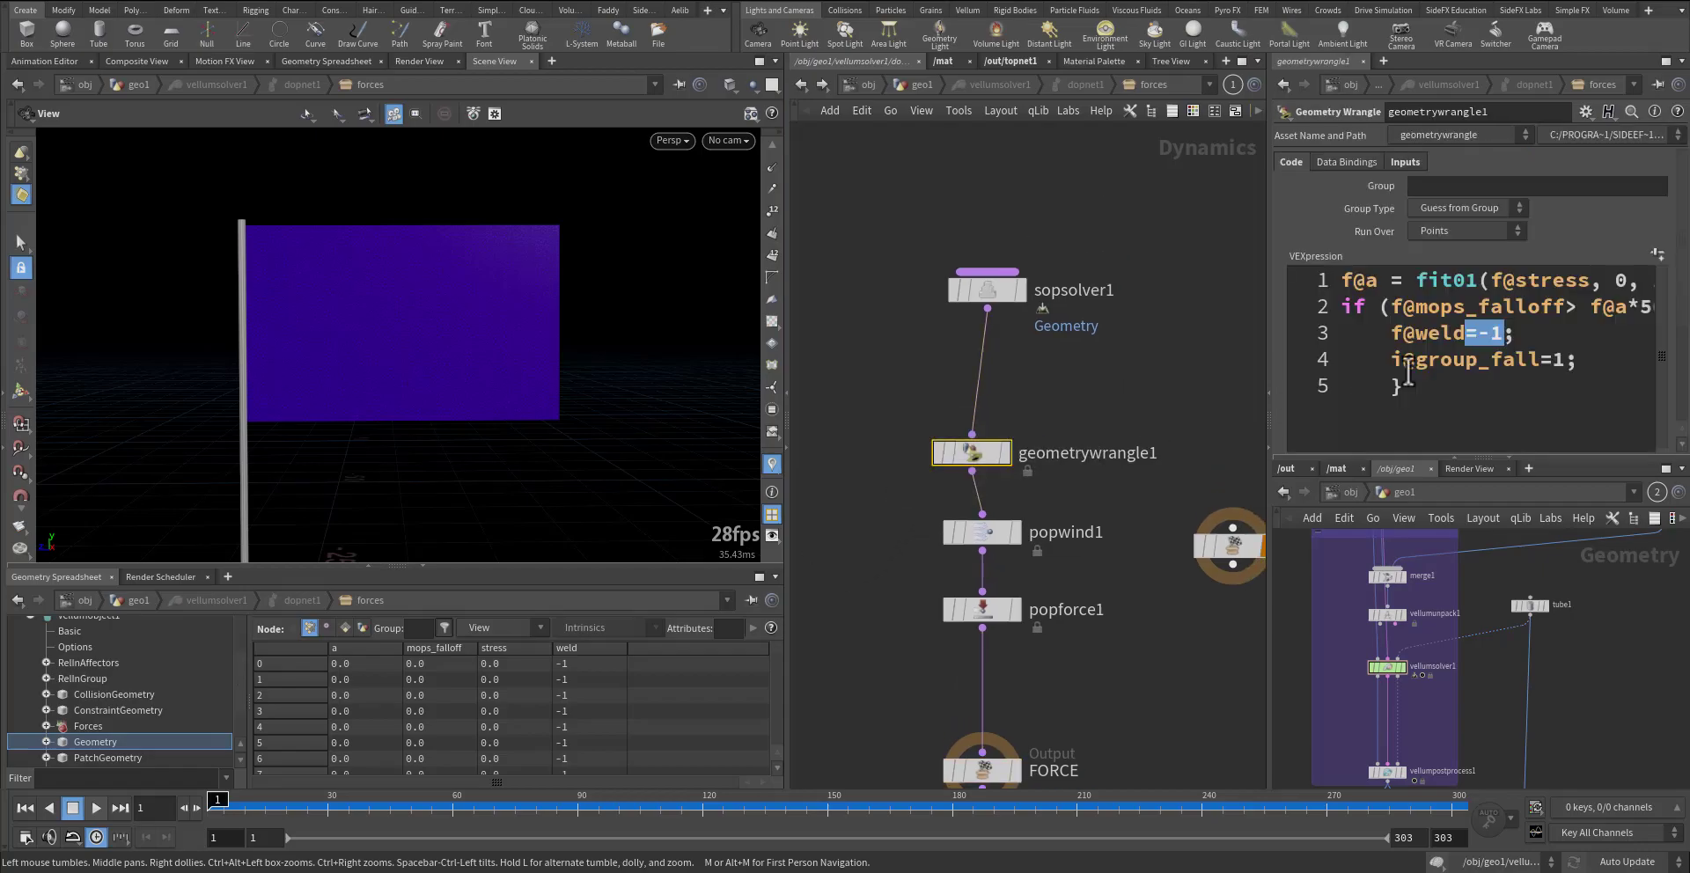
- Review the group_fall assignment on line 4 of geometrywrangle1's code, highlighting the group name
click(1499, 337)
click(1537, 359)
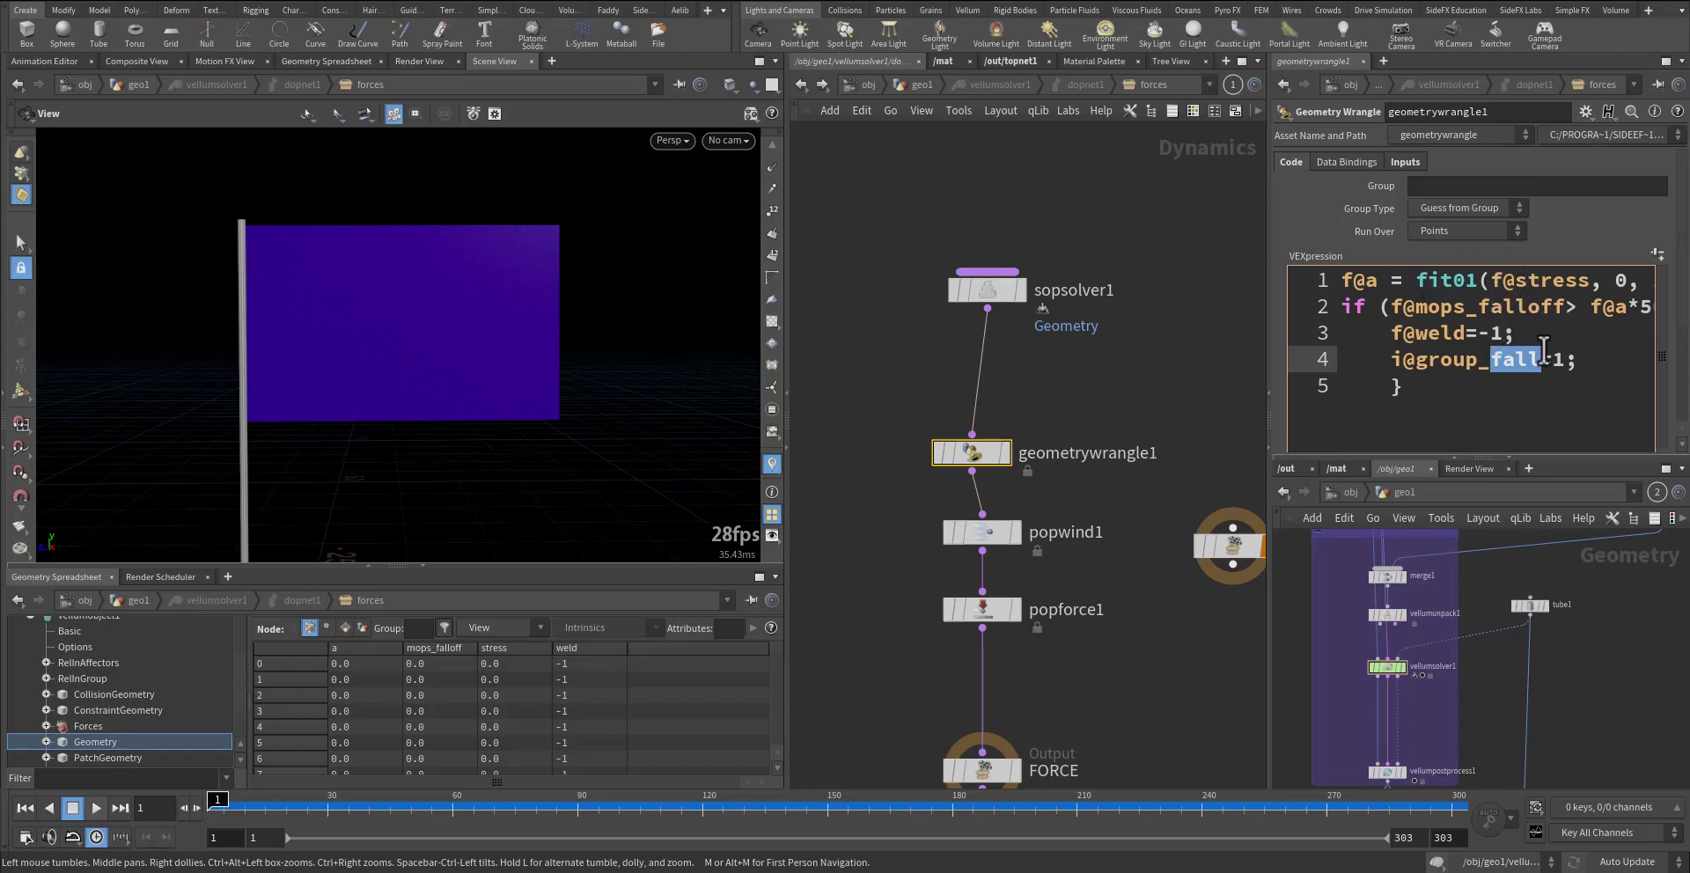
click(1494, 360)
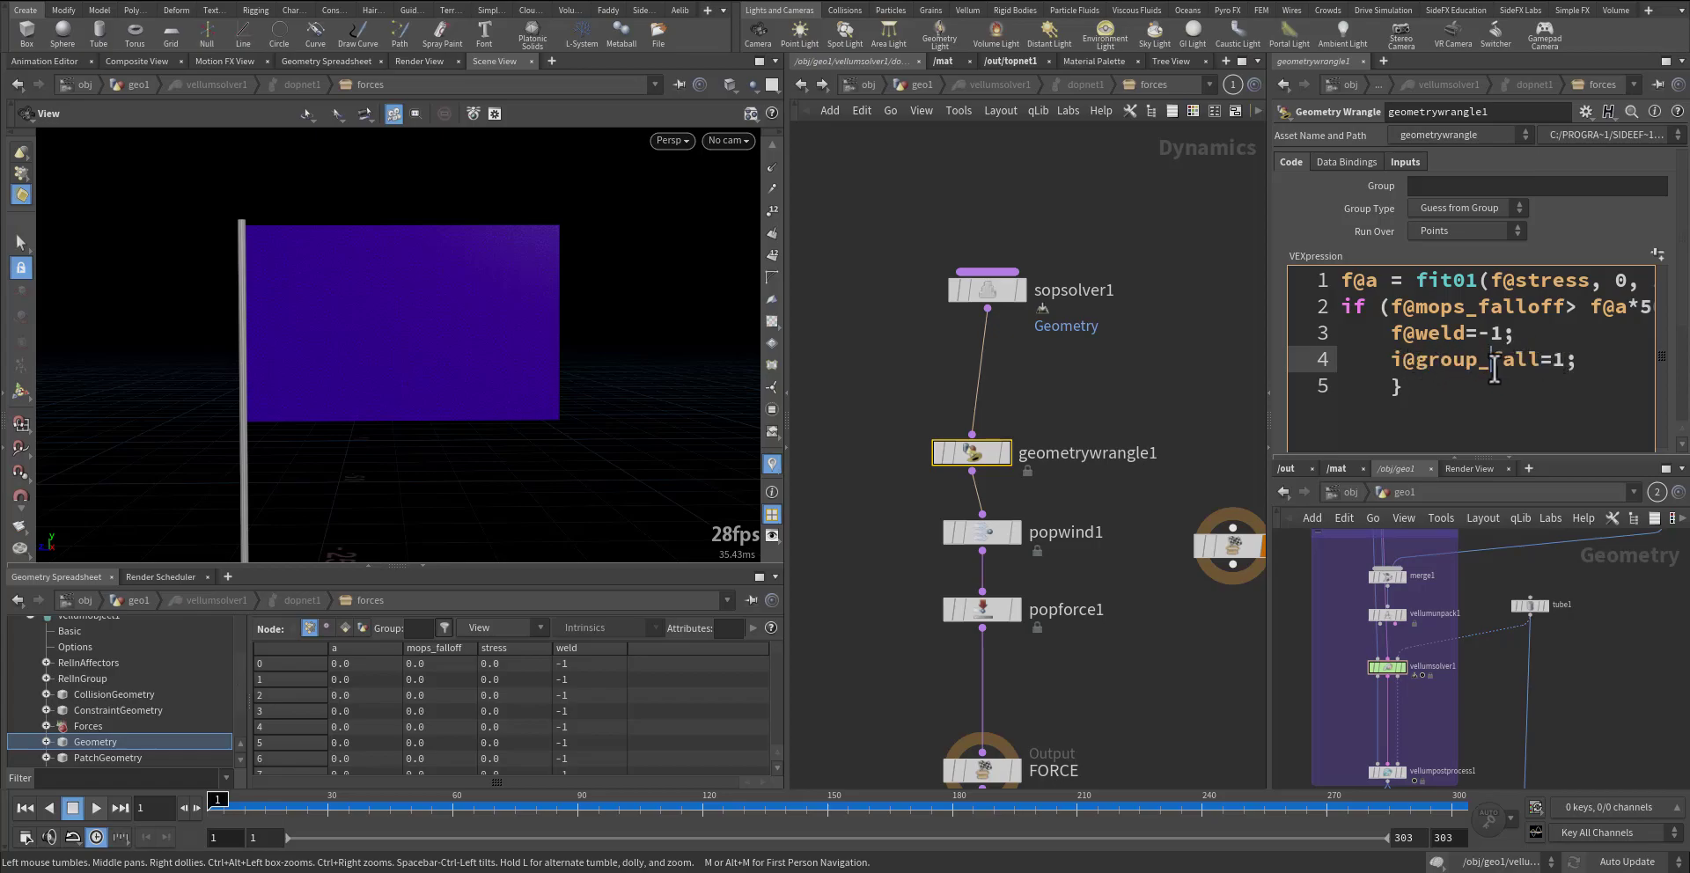
drag(1506, 361, 1545, 362)
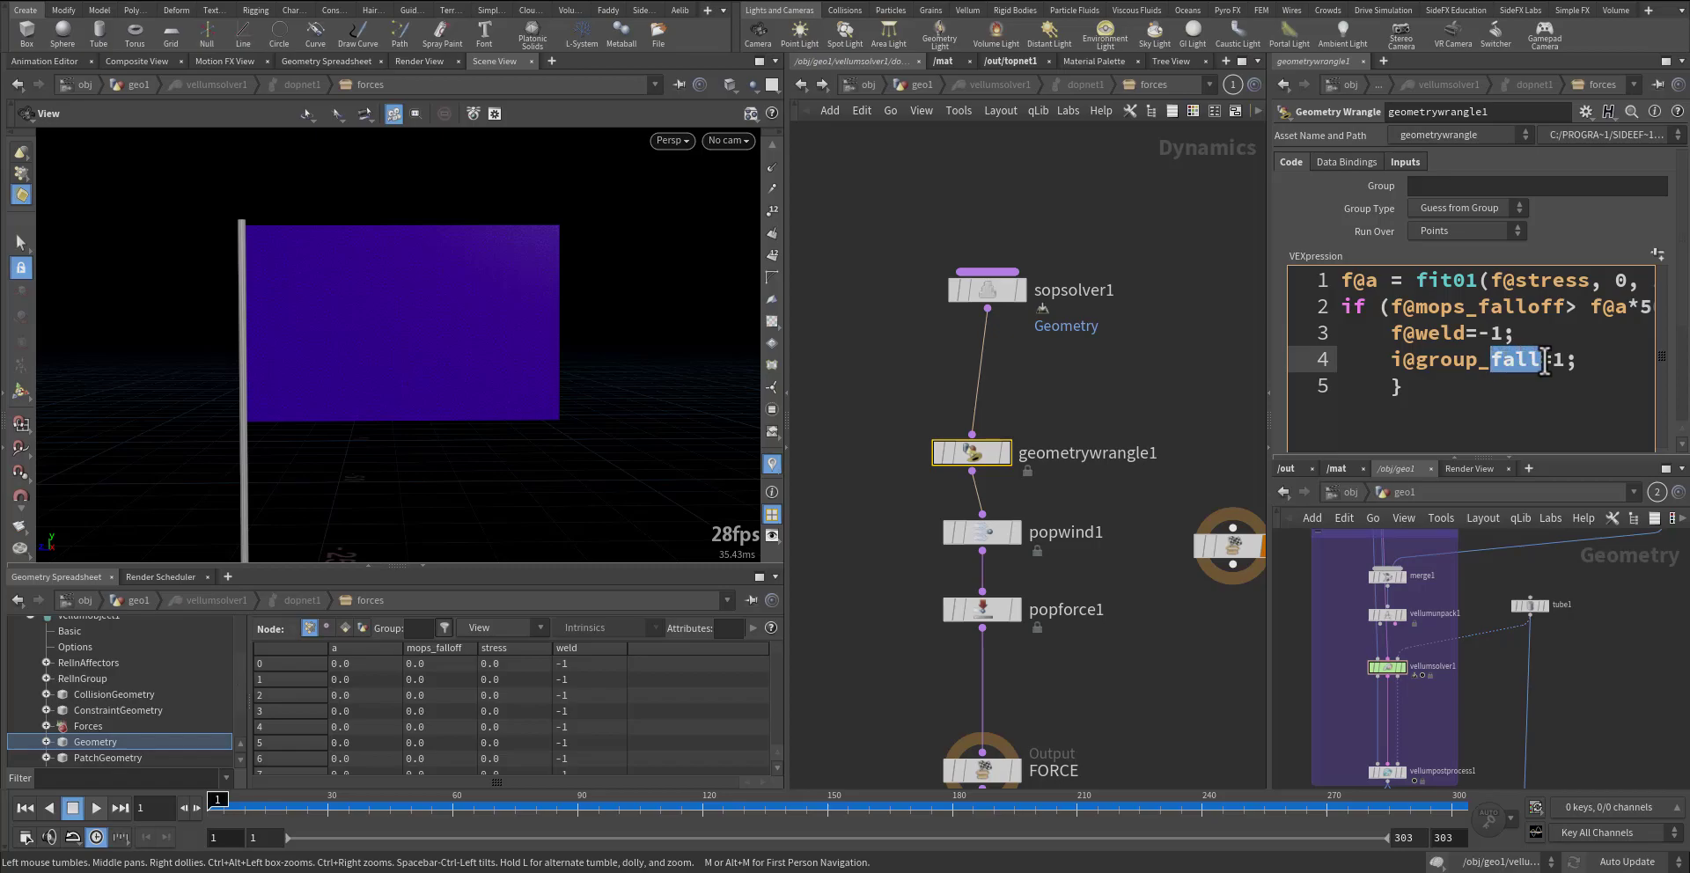
double_click(1561, 359)
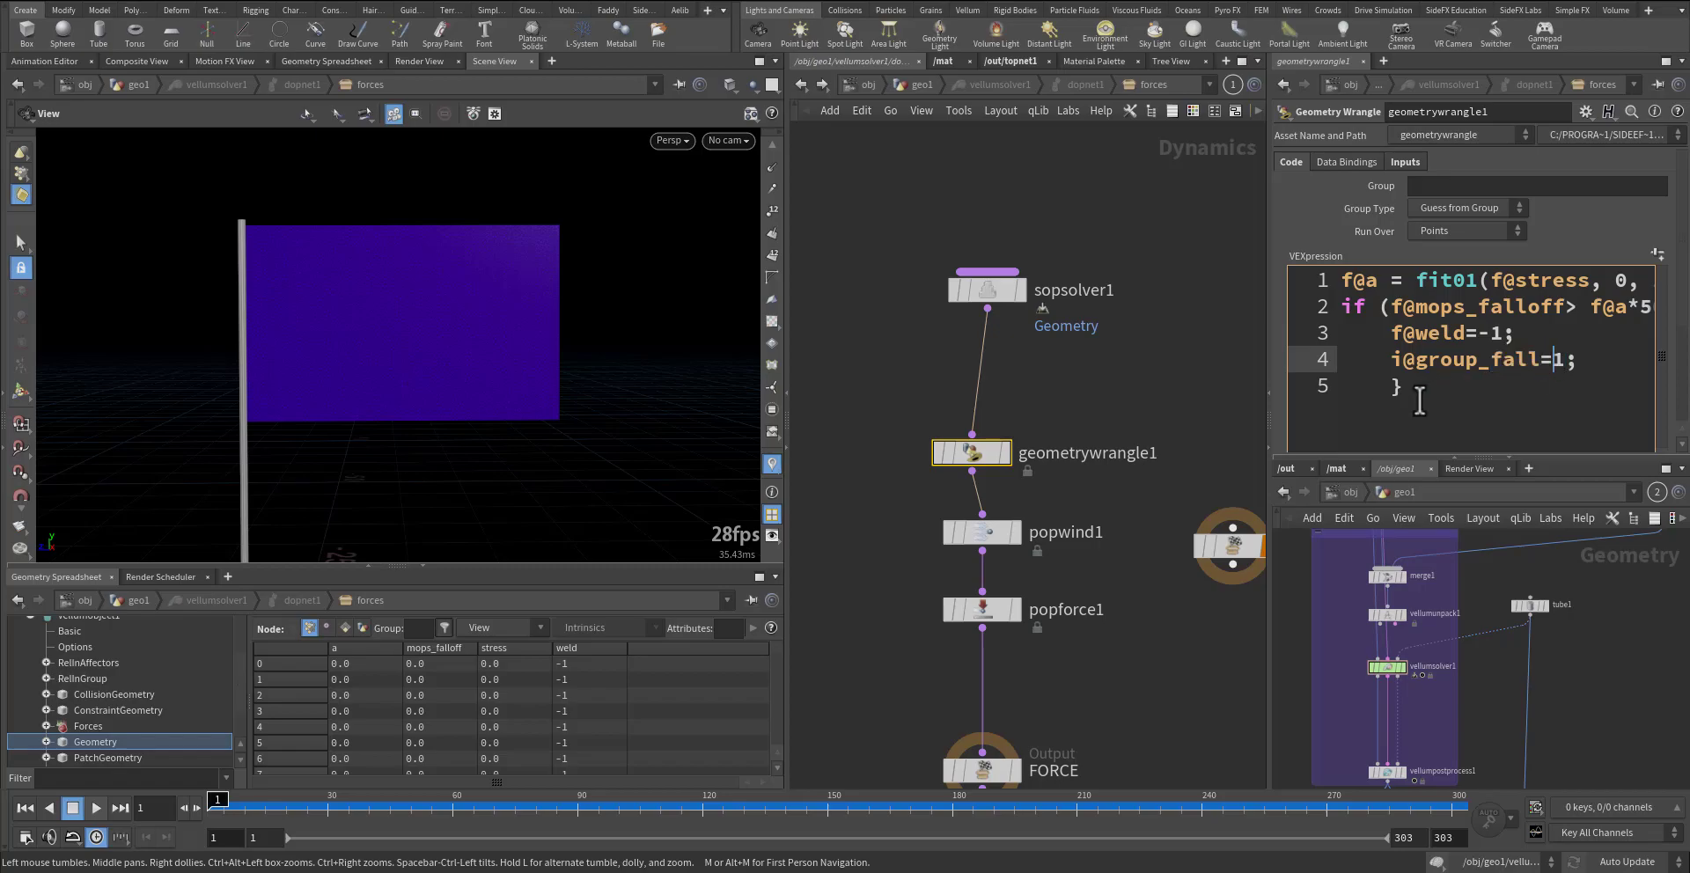
- Compare the group fields of popwind1 and popforce1, and review popforce1's Z force value
drag(877, 511, 1076, 552)
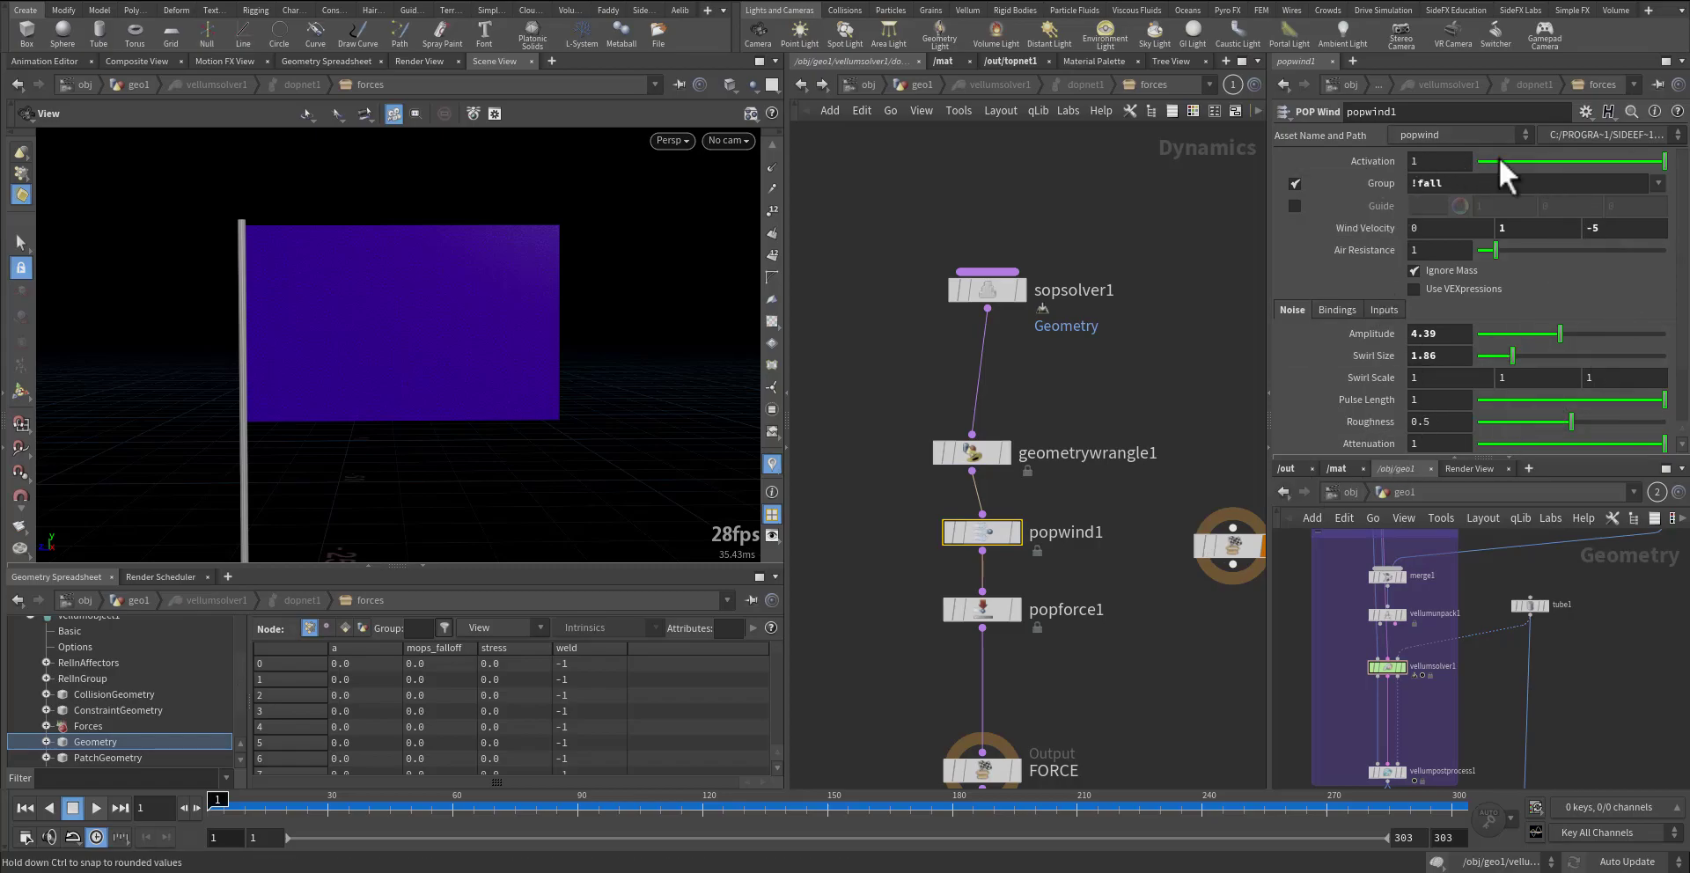
drag(1463, 186, 1402, 179)
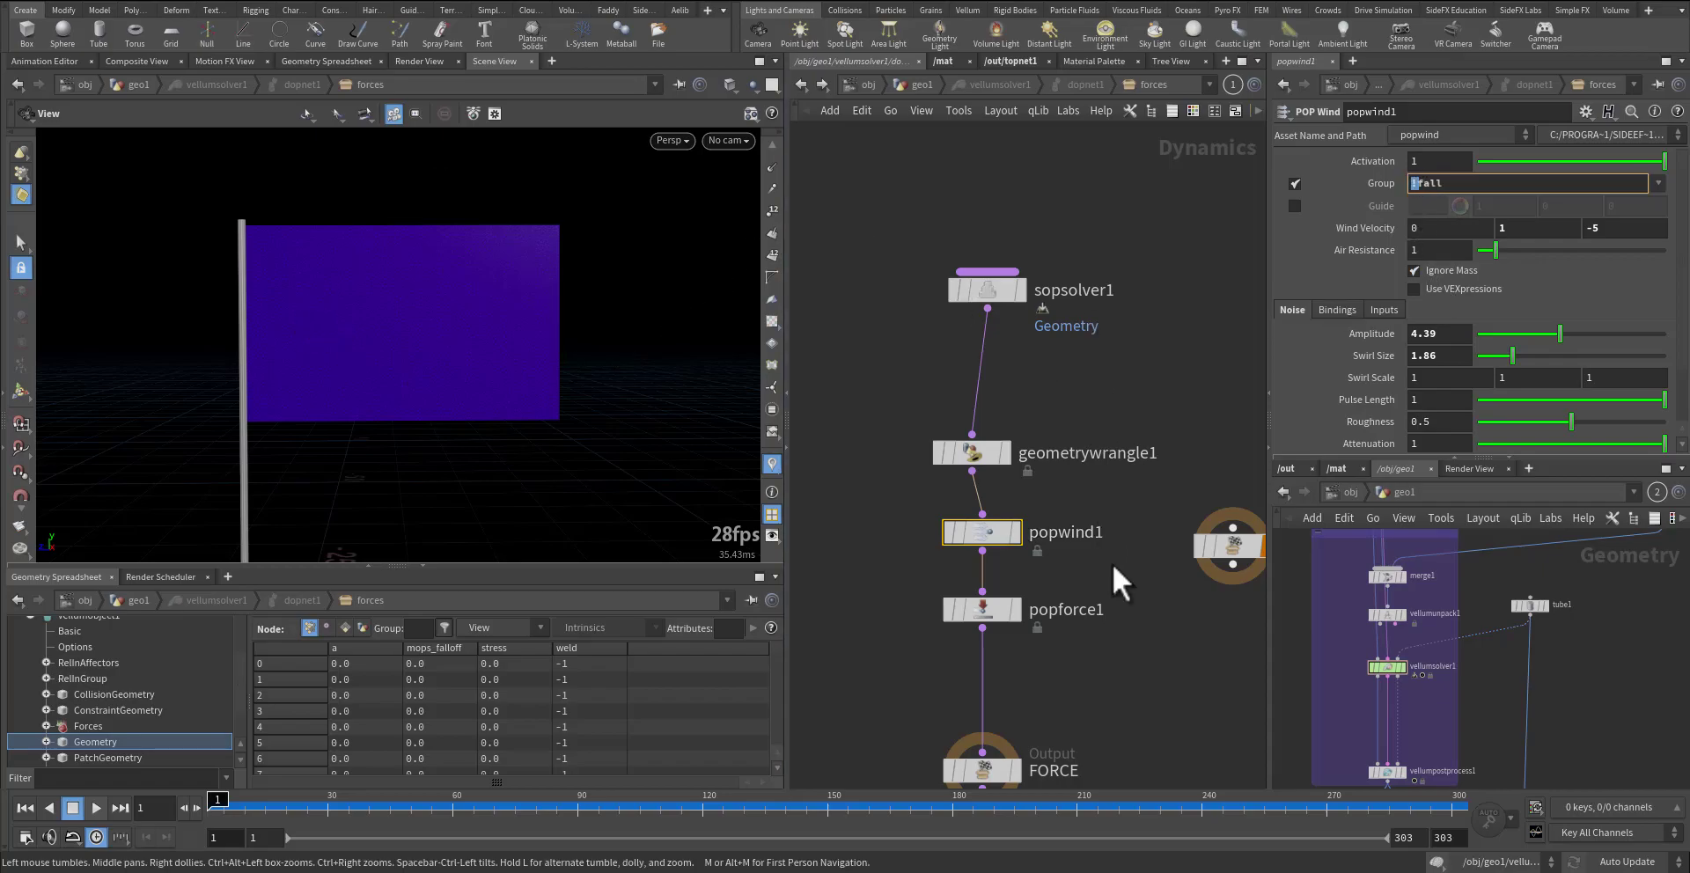
click(981, 609)
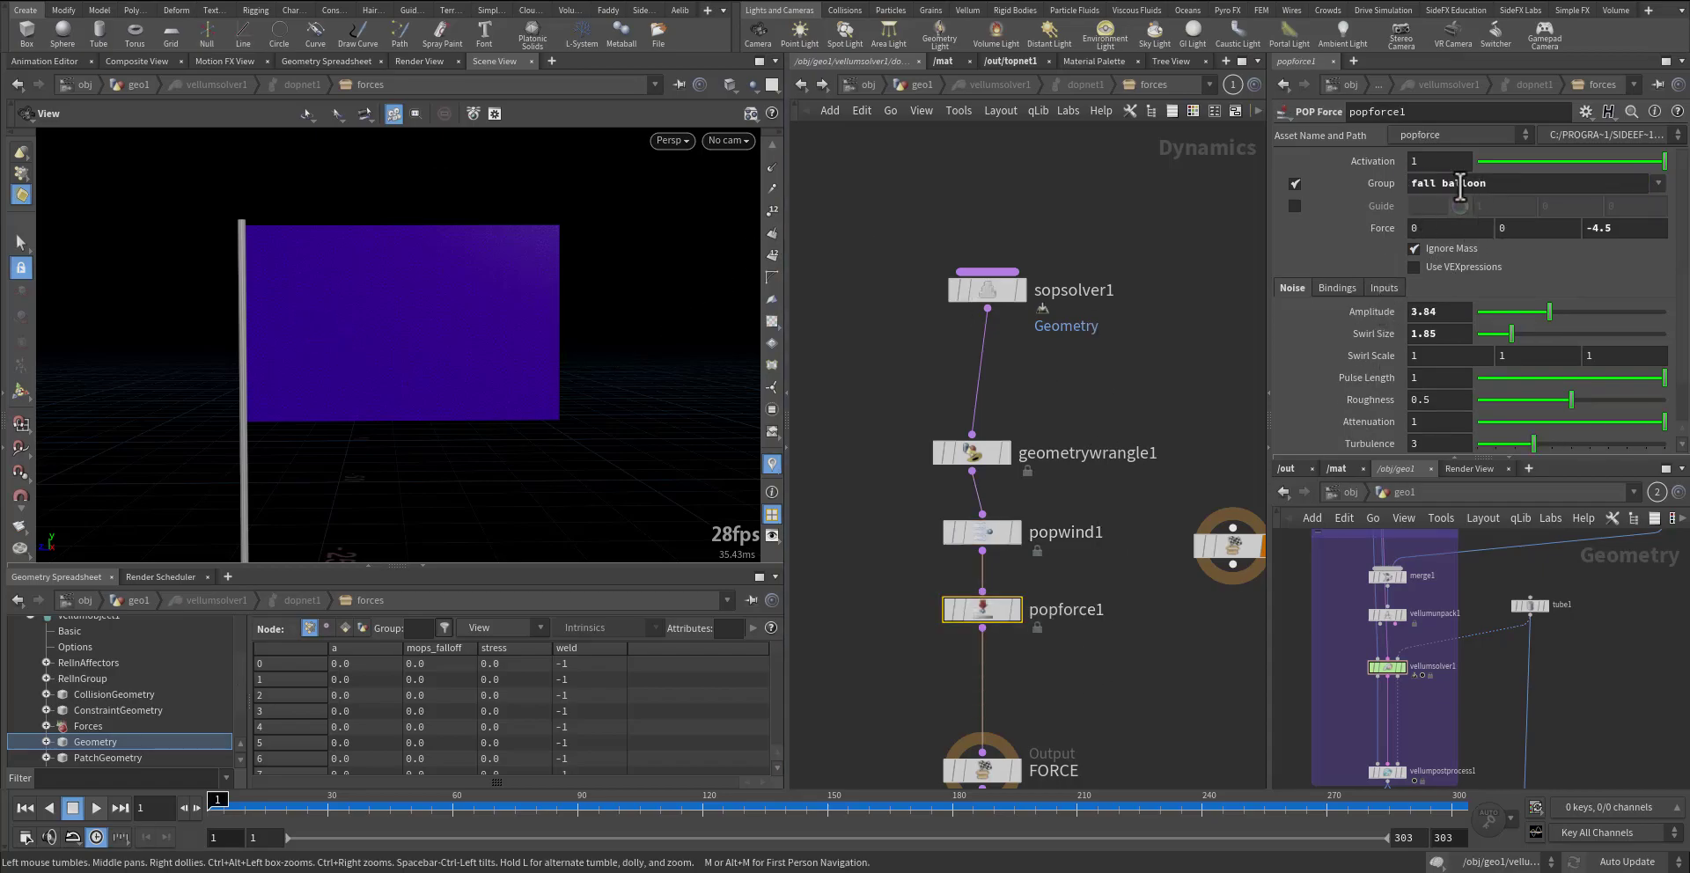
mouse_move(1440, 185)
mouse_down()
mouse_move(1397, 181)
mouse_move(1437, 184)
mouse_up()
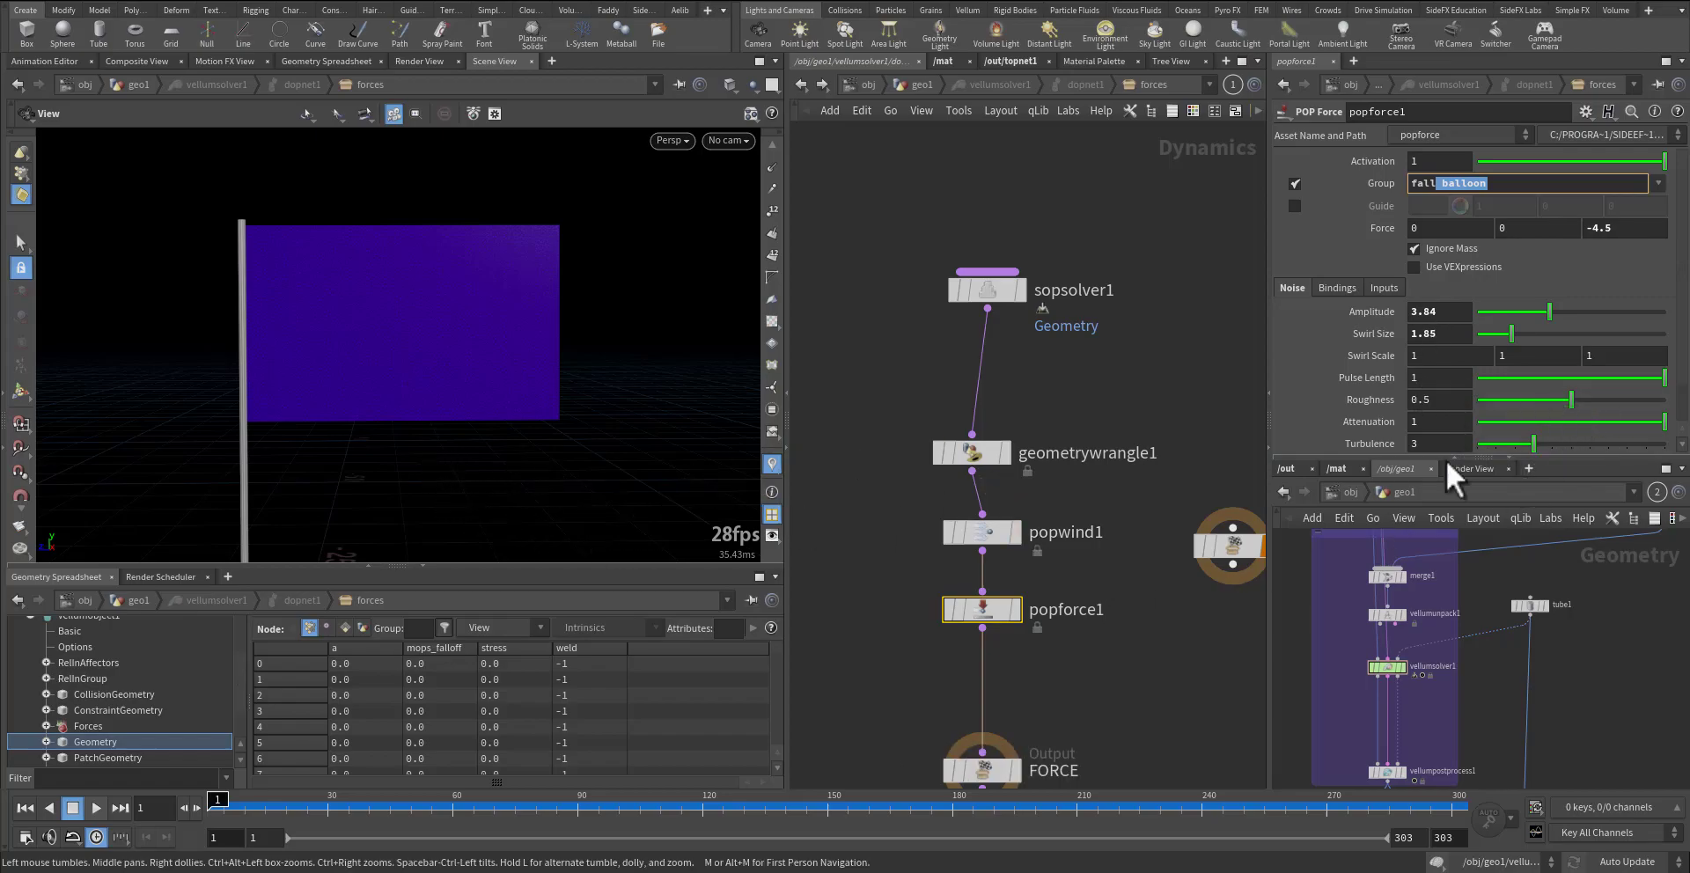
drag(1628, 235, 1586, 232)
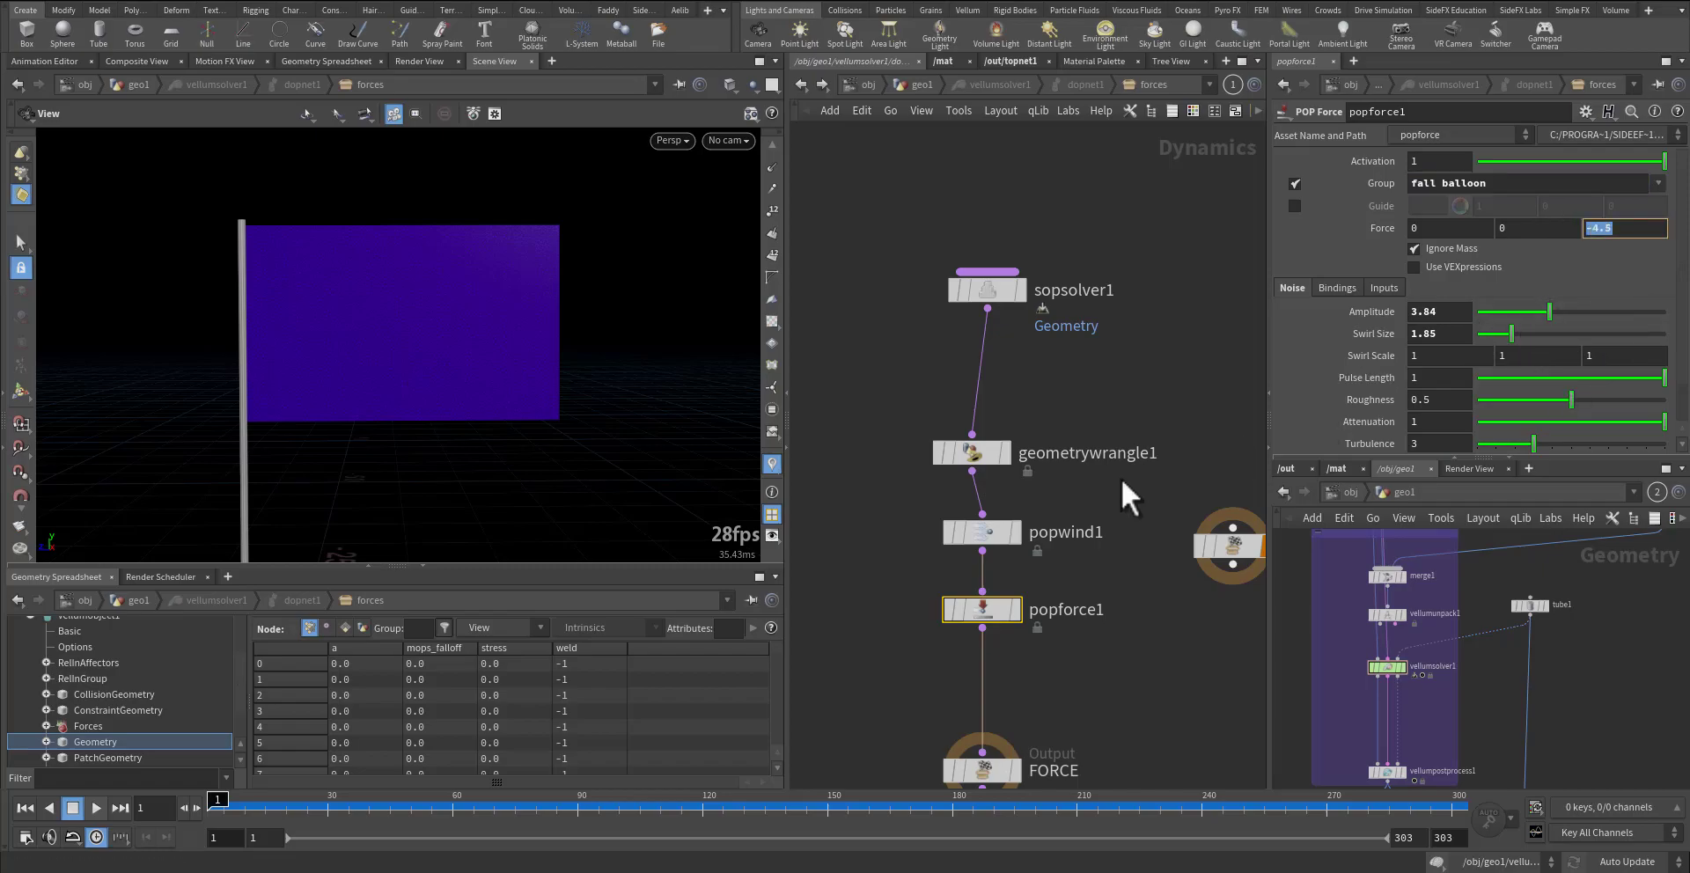
- Return to the geo1 network, display vellumpostprocess1 and review its smoothing and subdivision settings
click(922, 84)
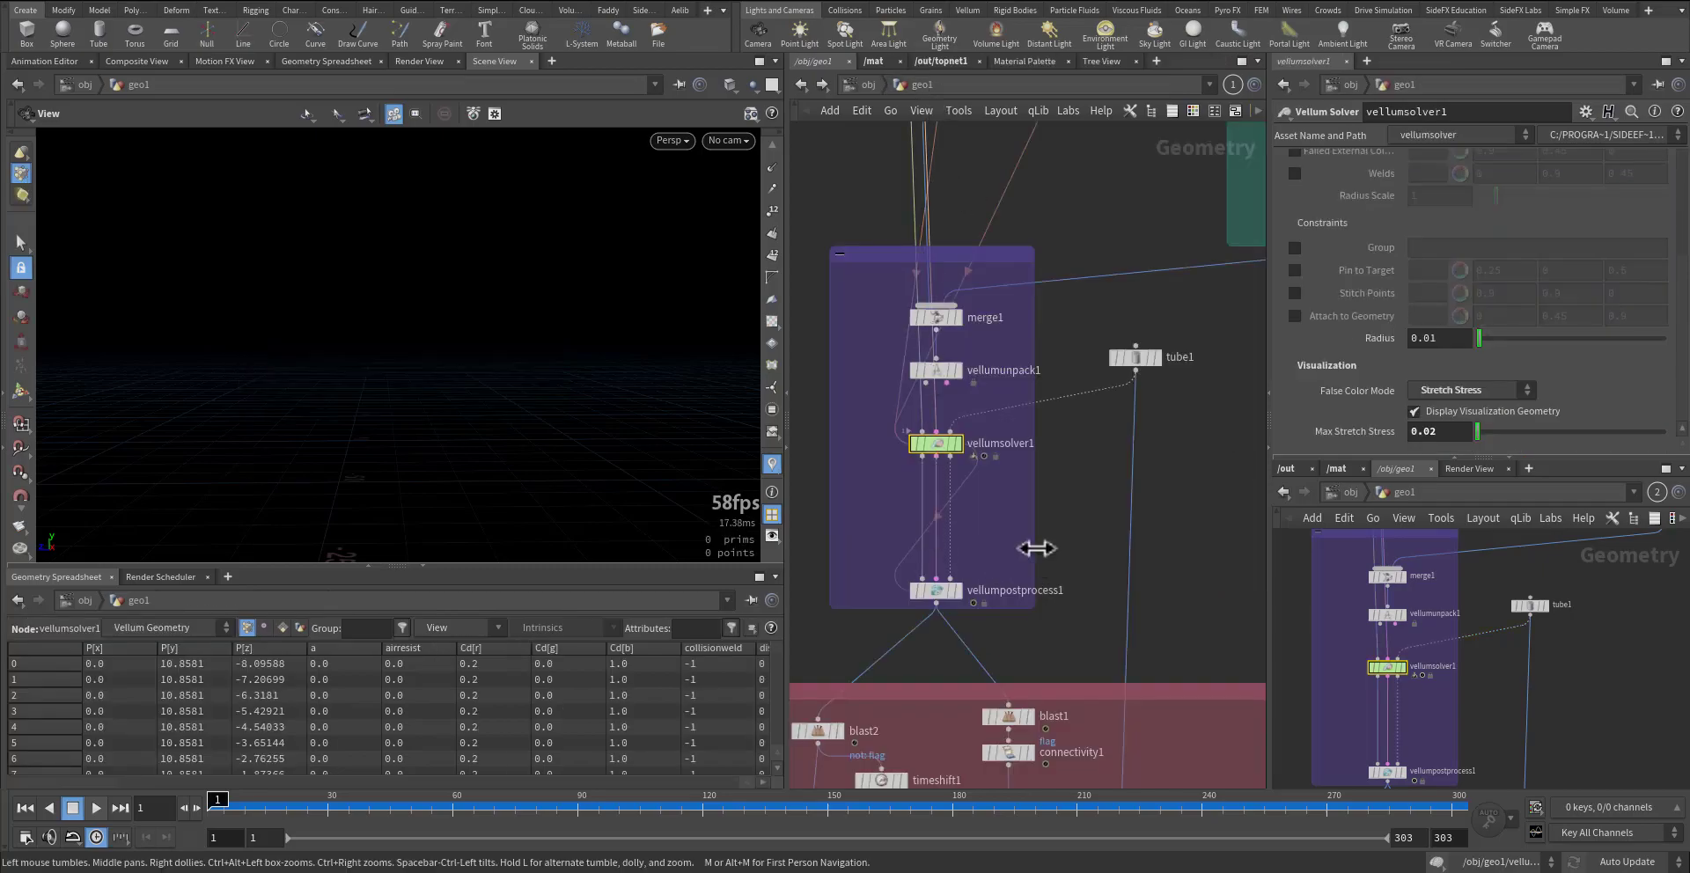
middle_drag(837, 645, 890, 536)
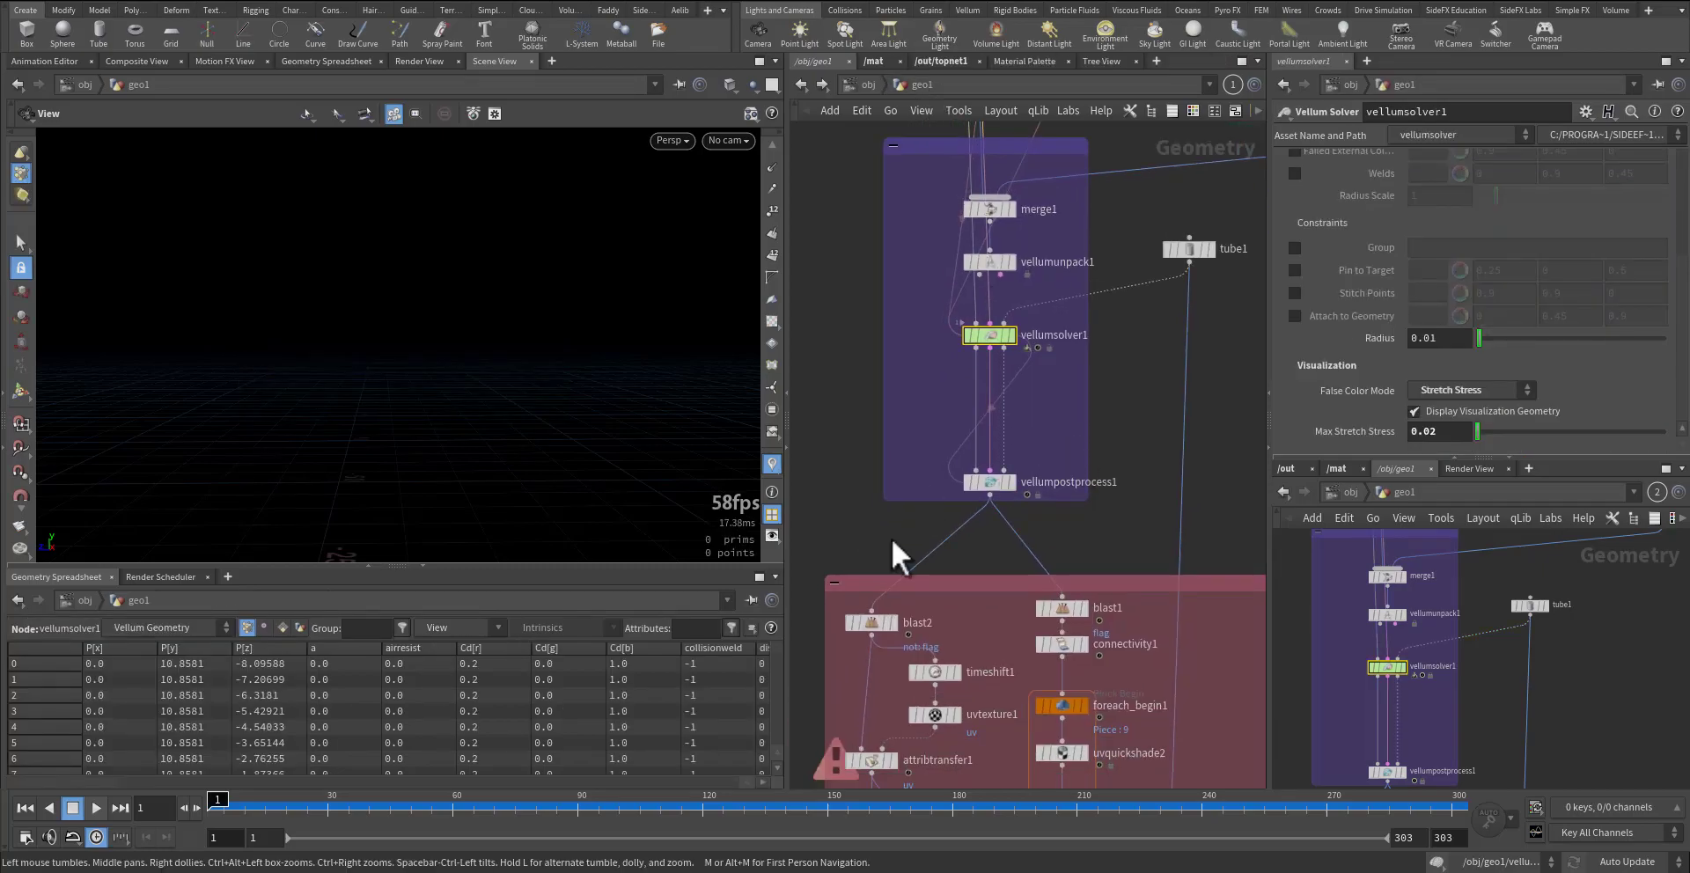
click(990, 491)
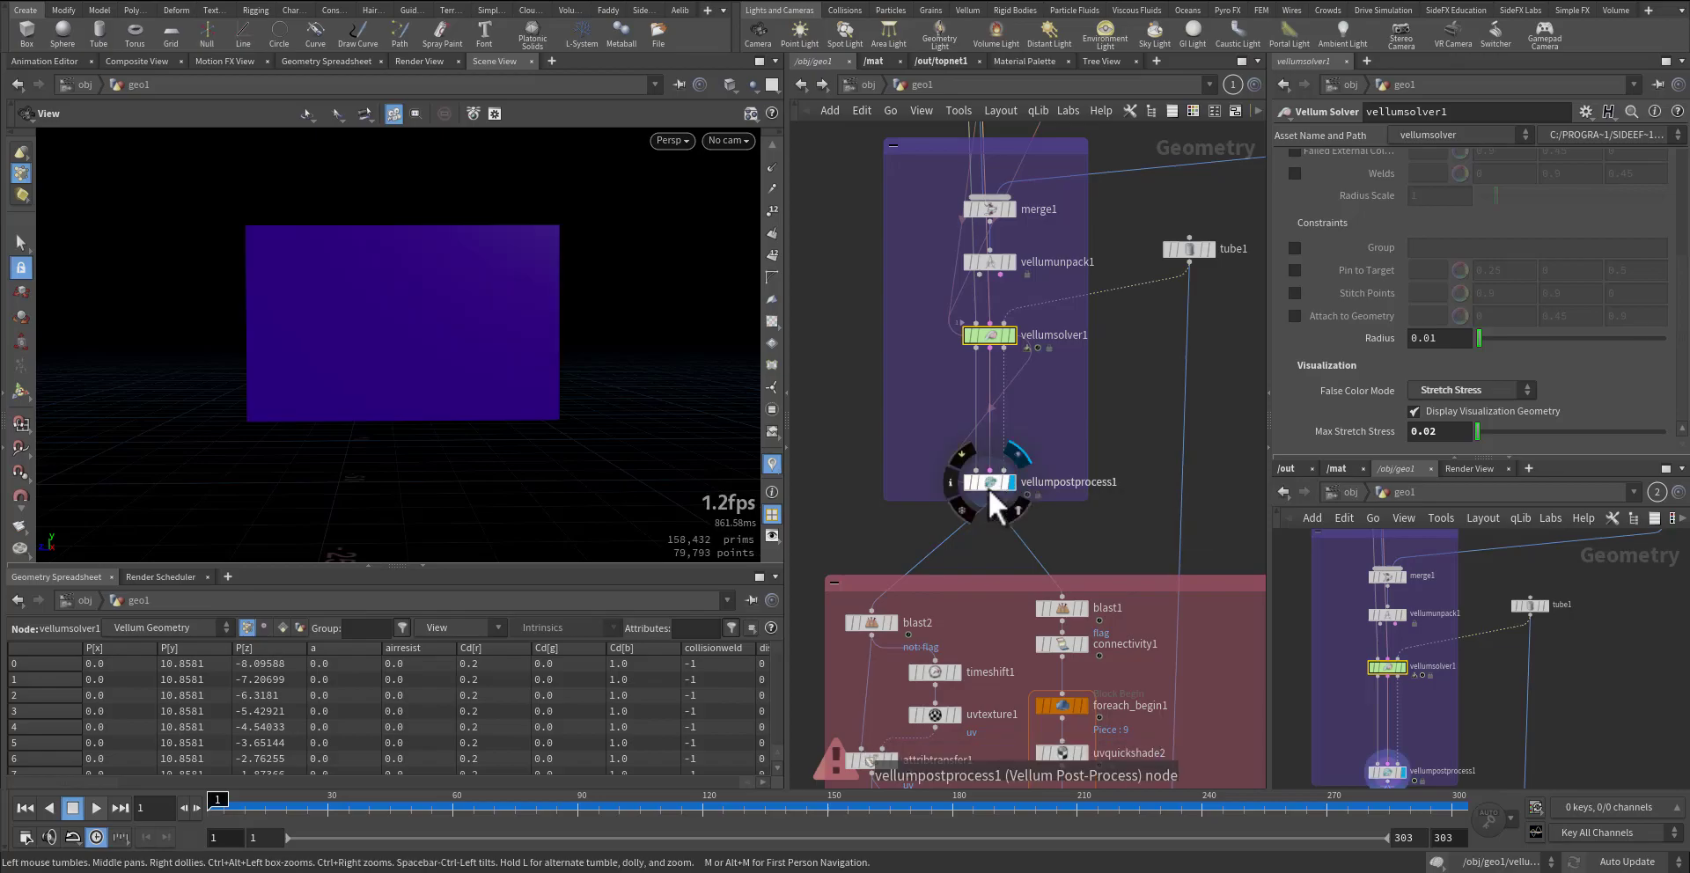
click(990, 484)
drag(1028, 507, 1028, 509)
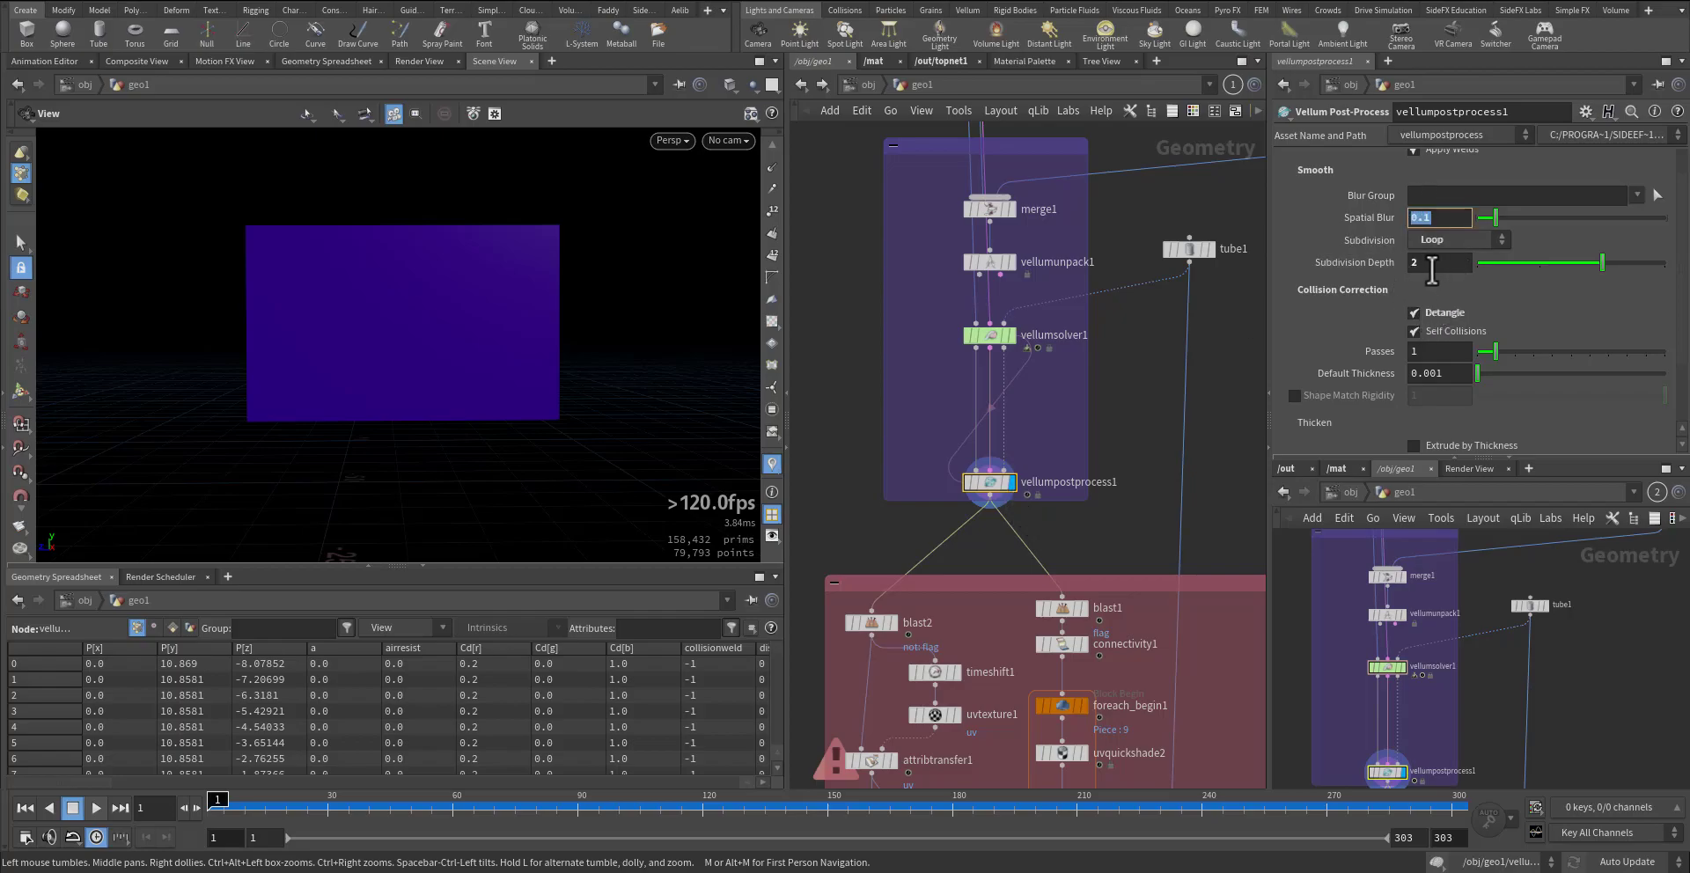
- Display blast2 below the post-process node and review its flag group setting
middle_drag(1088, 525, 1120, 347)
scroll(979, 454, up, 1)
middle_drag(987, 443, 1009, 422)
scroll(1009, 421, up, 2)
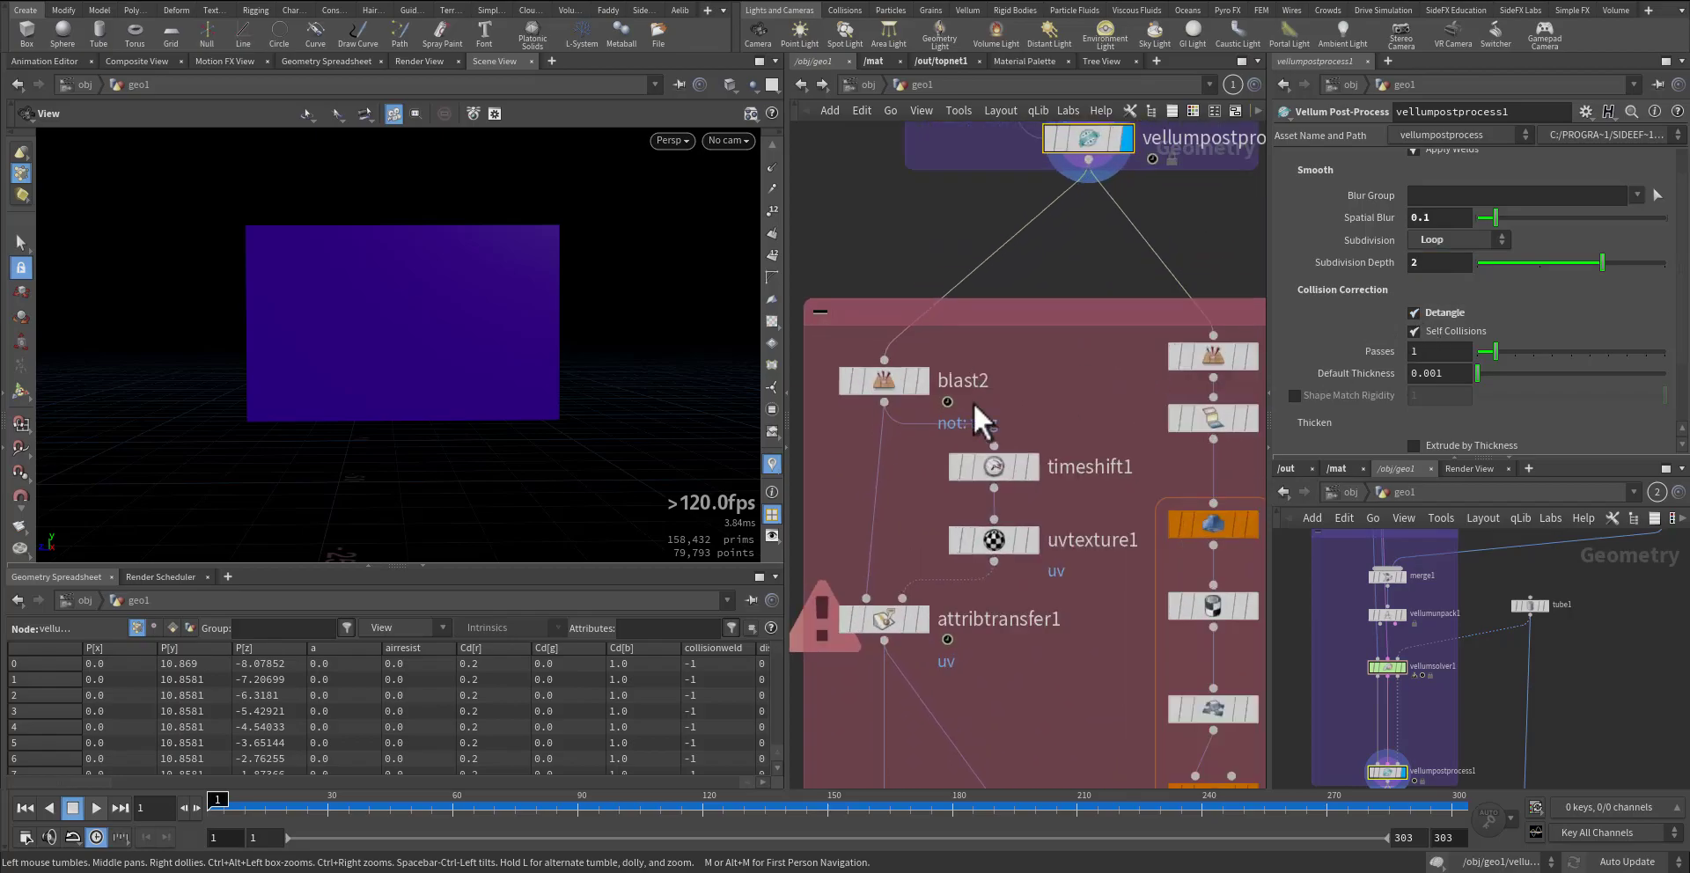
click(893, 384)
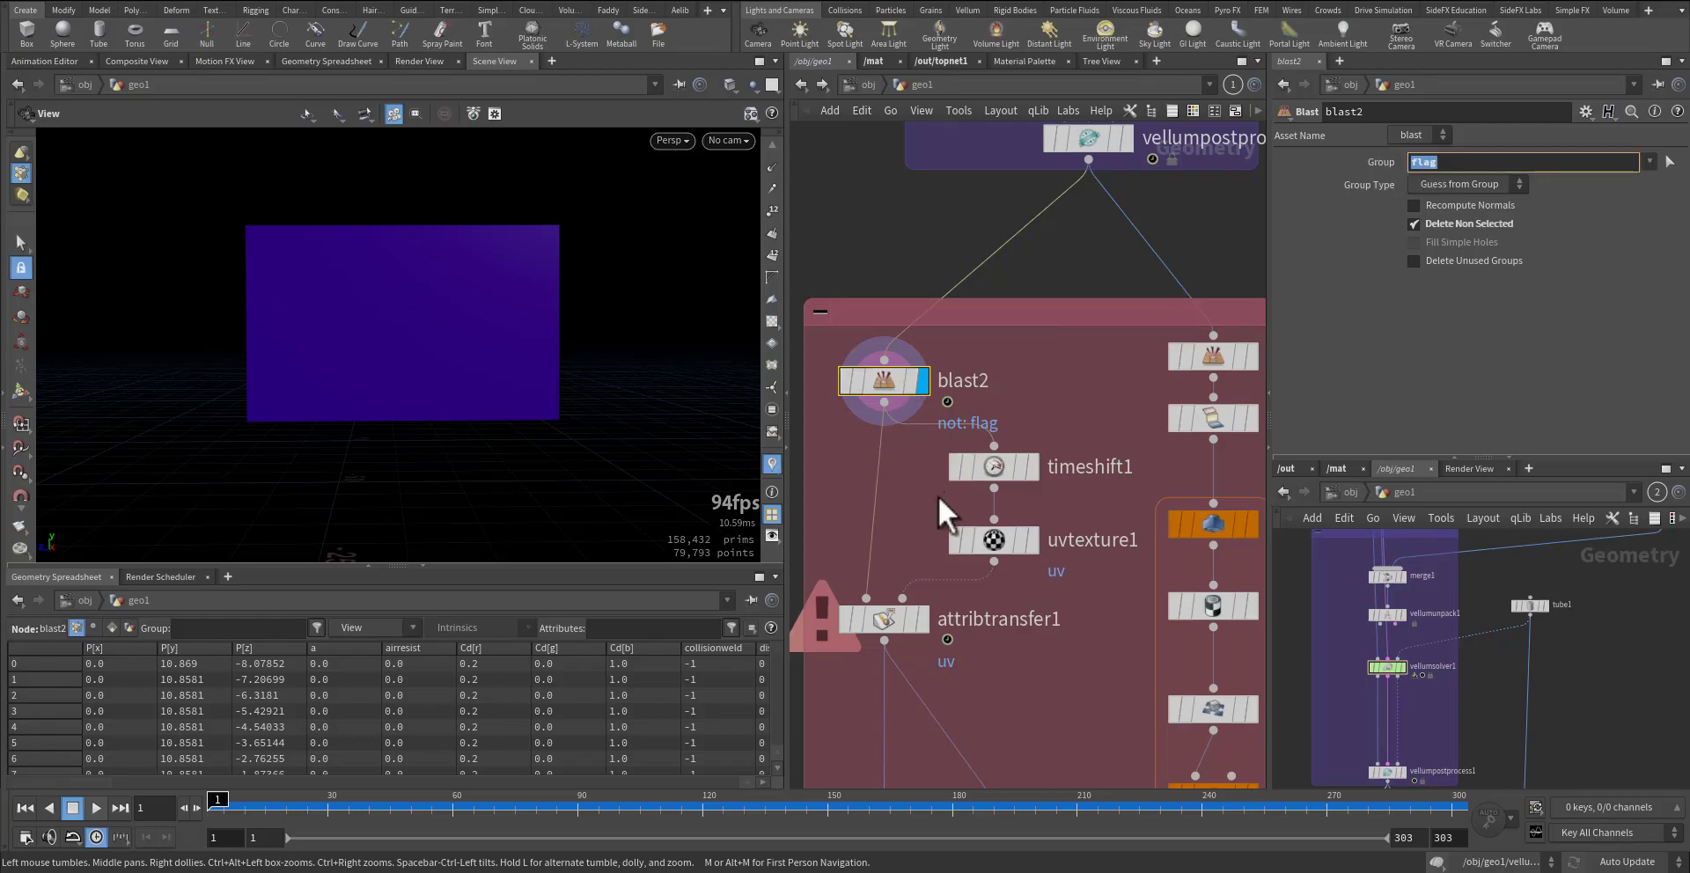
- Display uvtexture1 and attribtransfer1 in turn and review how the flag's uv attribute is created and transferred
click(1034, 473)
click(1033, 545)
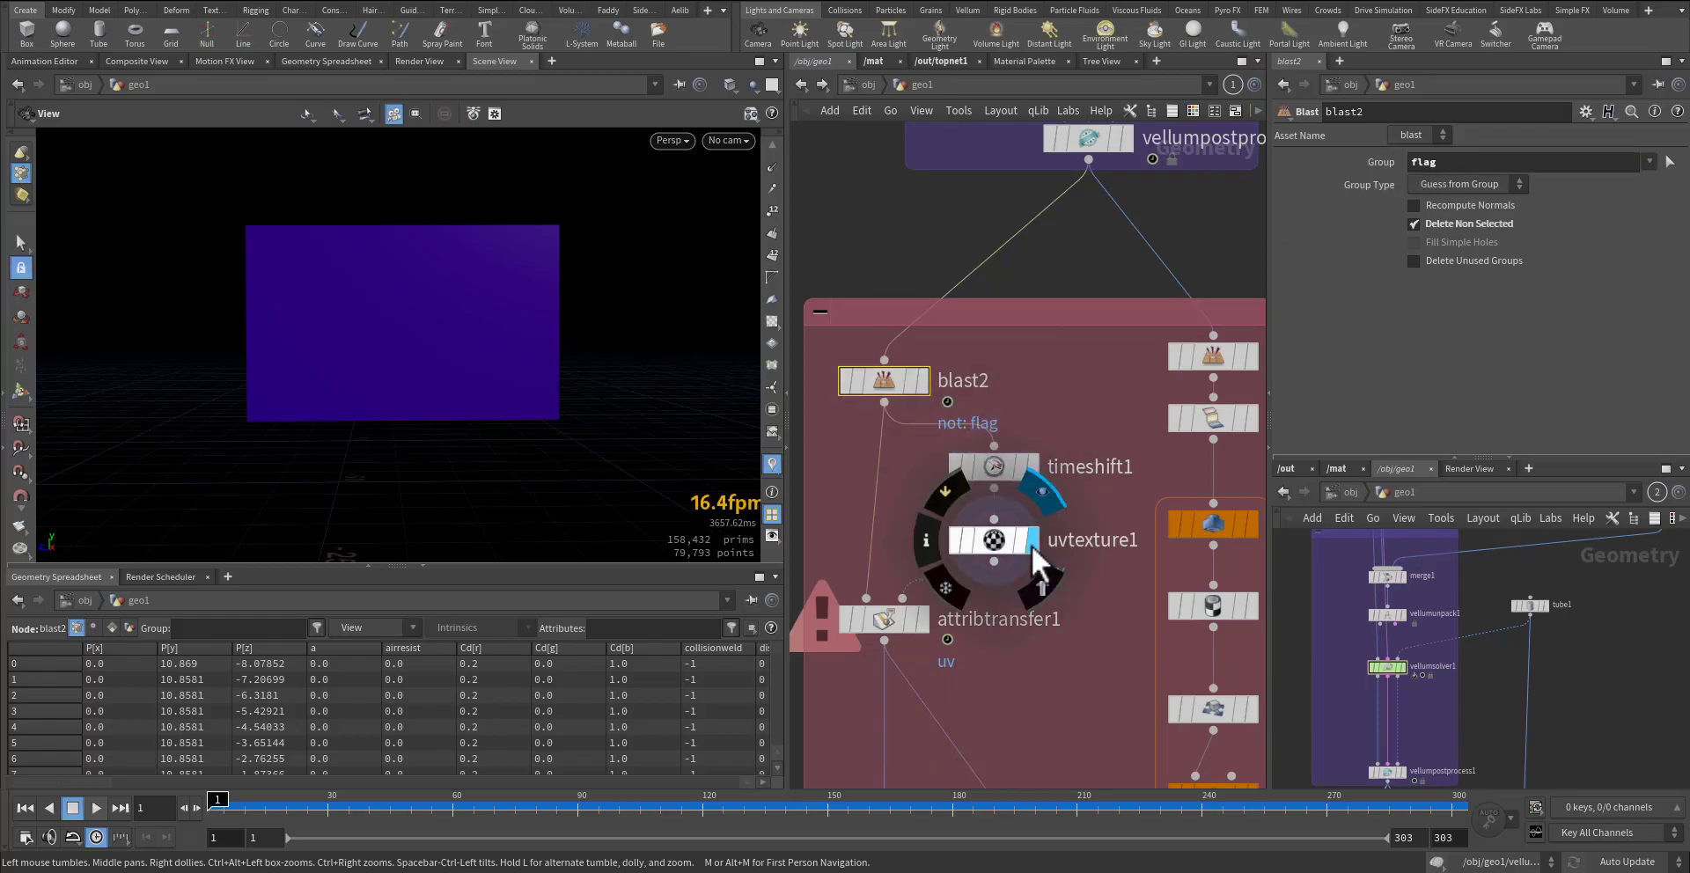
click(989, 539)
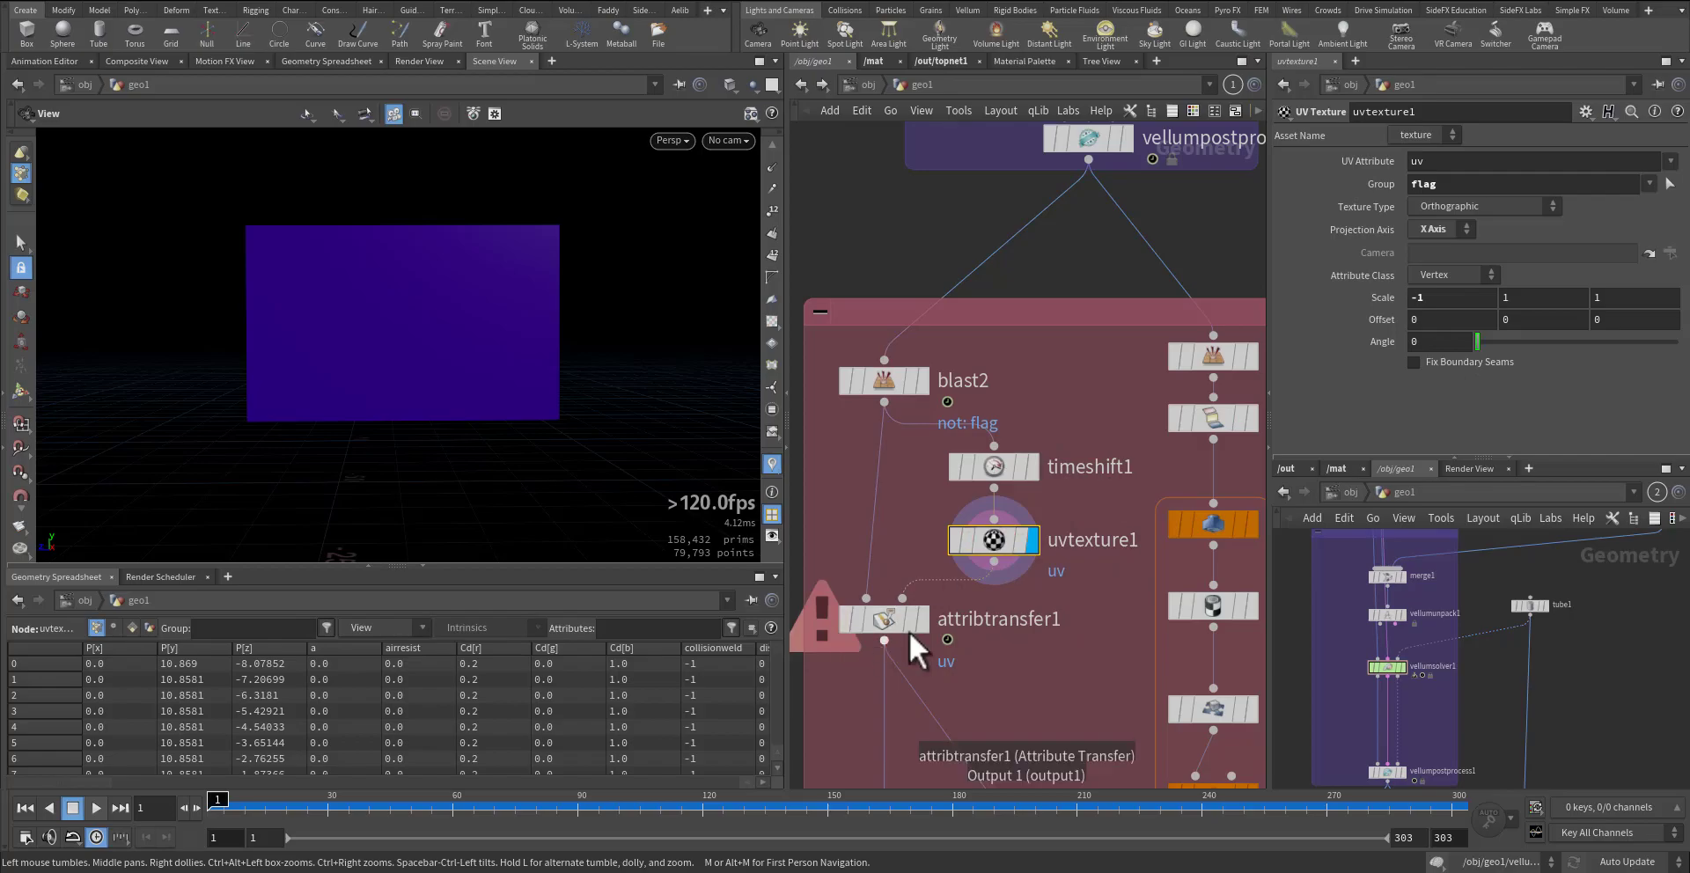
click(922, 620)
click(890, 620)
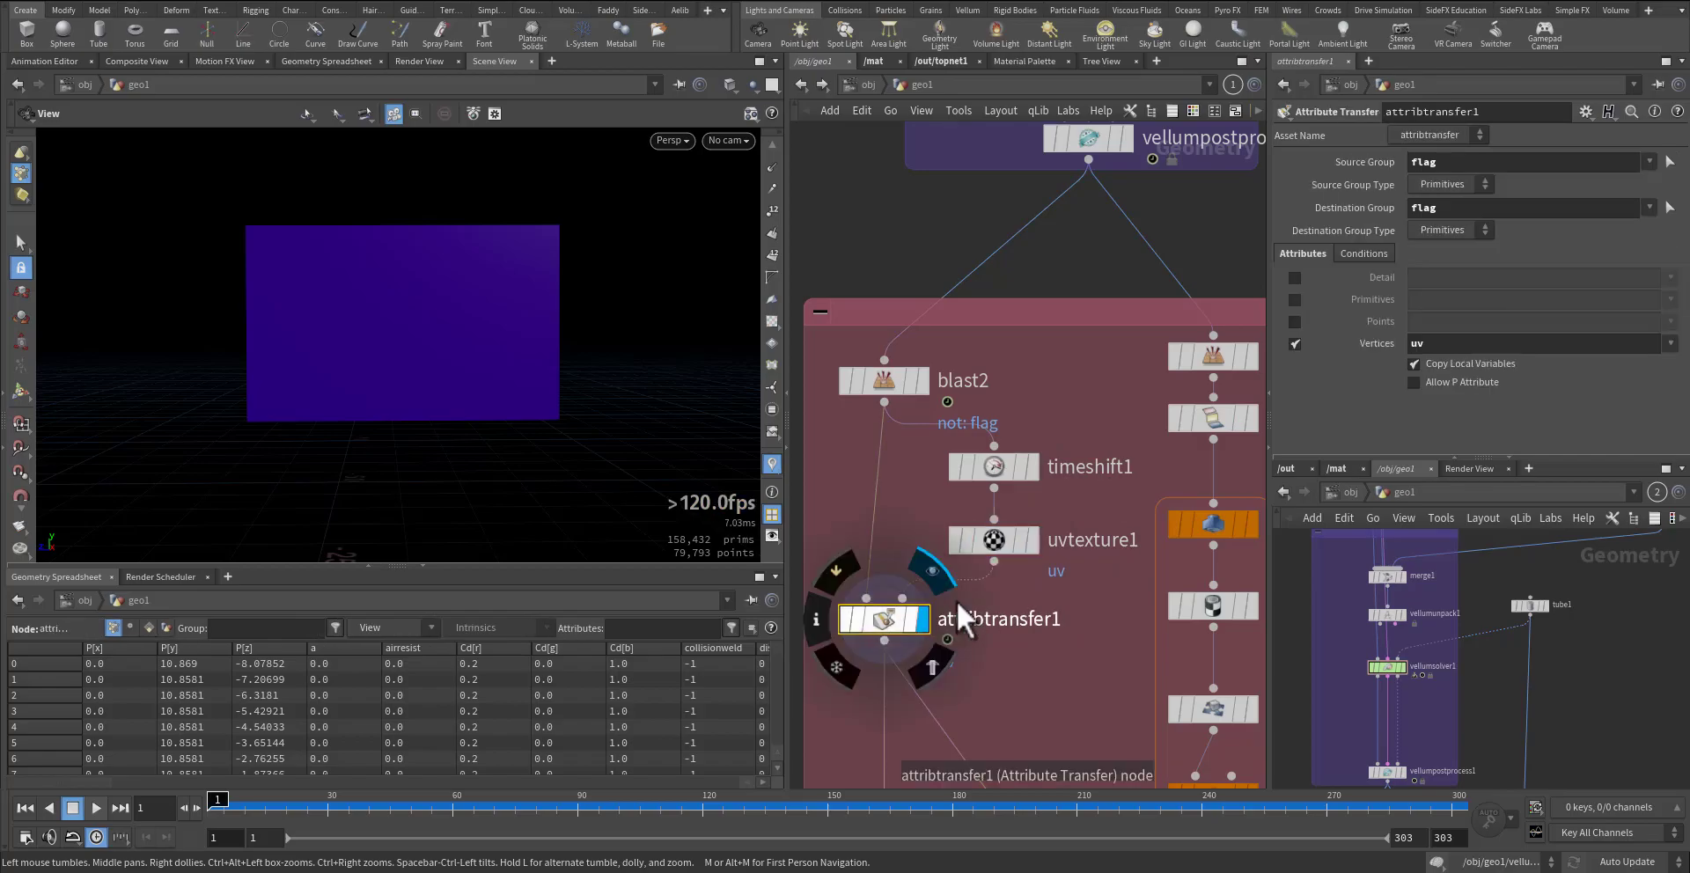
click(1438, 362)
drag(1445, 346, 1356, 348)
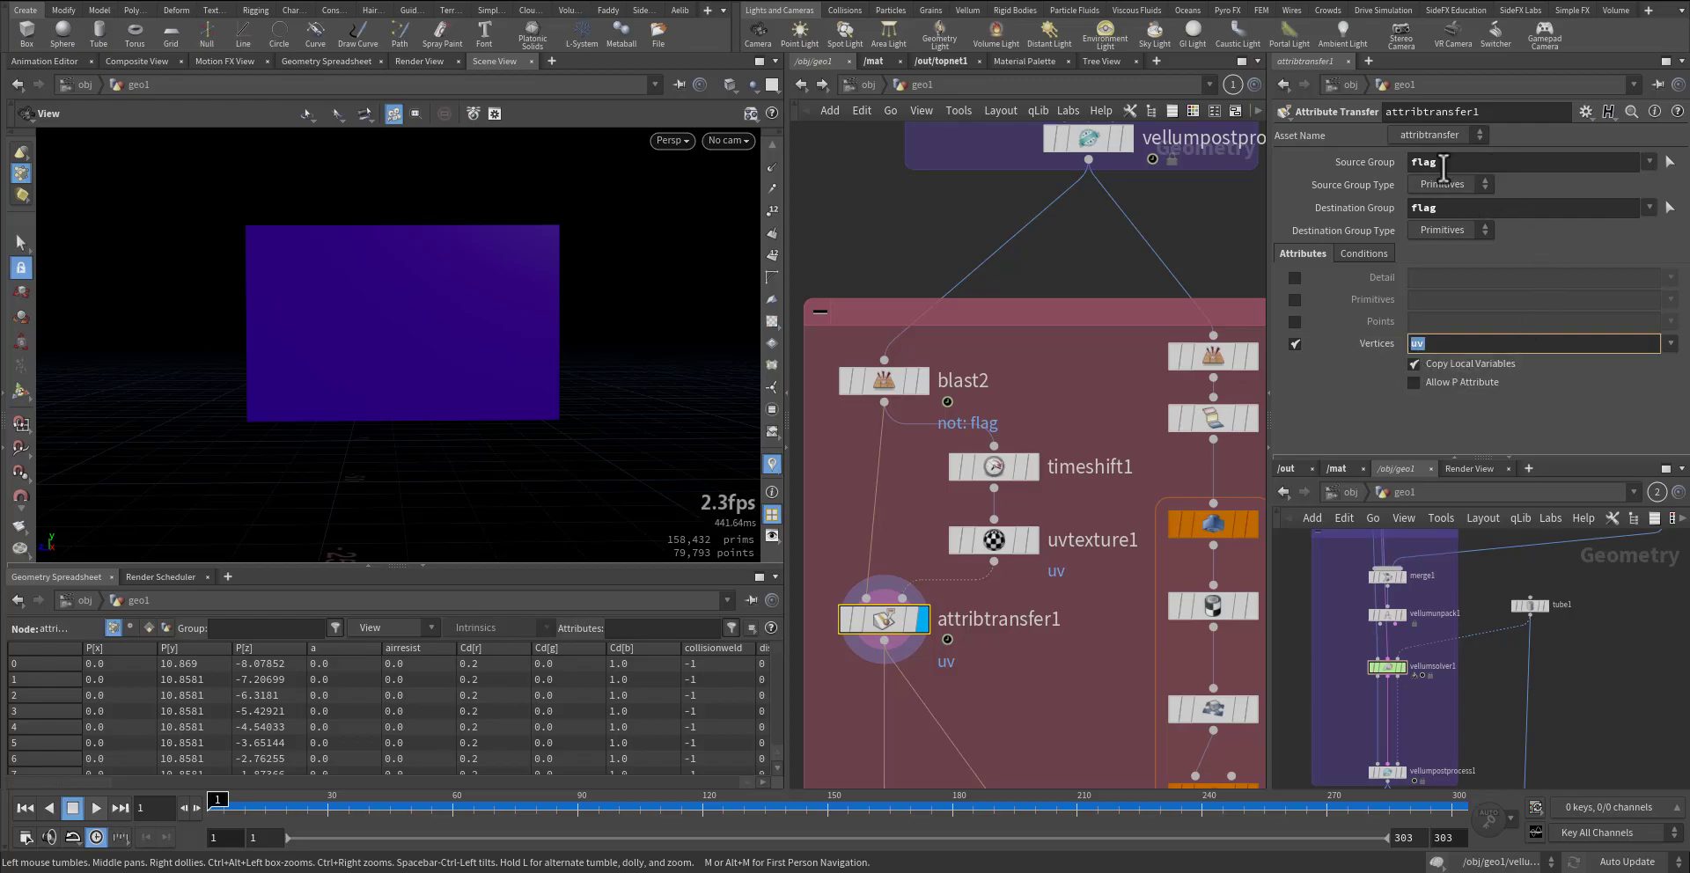
- Display blast1 and connectivity1 in the non-flag branch and inspect their parameters
middle_drag(1070, 688, 885, 667)
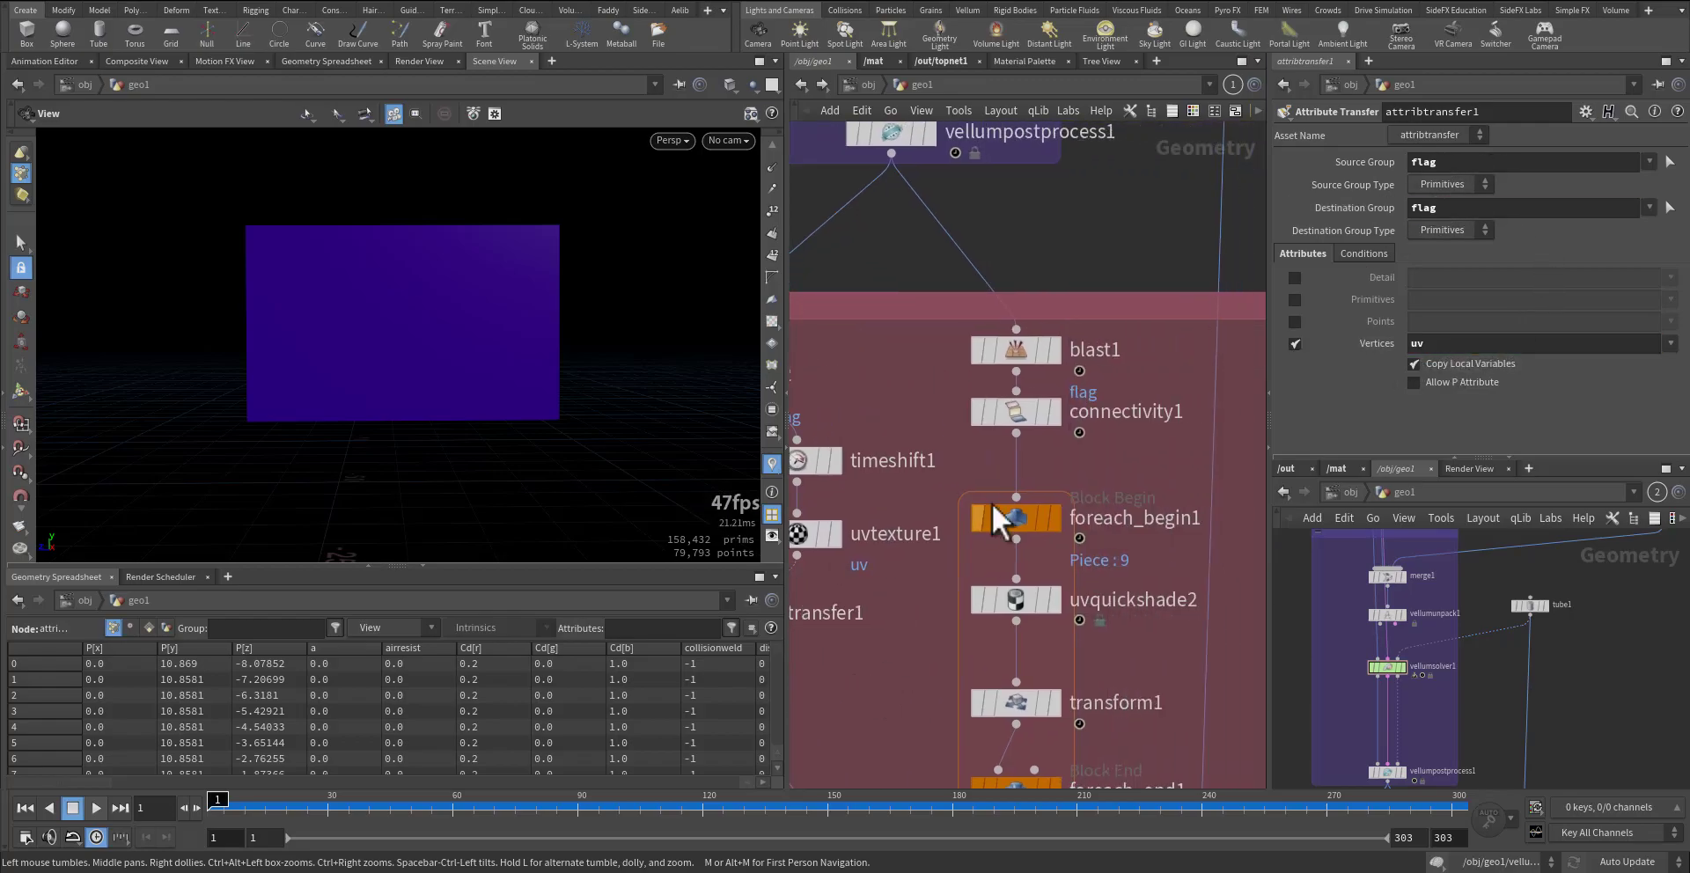
middle_drag(925, 407, 992, 465)
click(1122, 414)
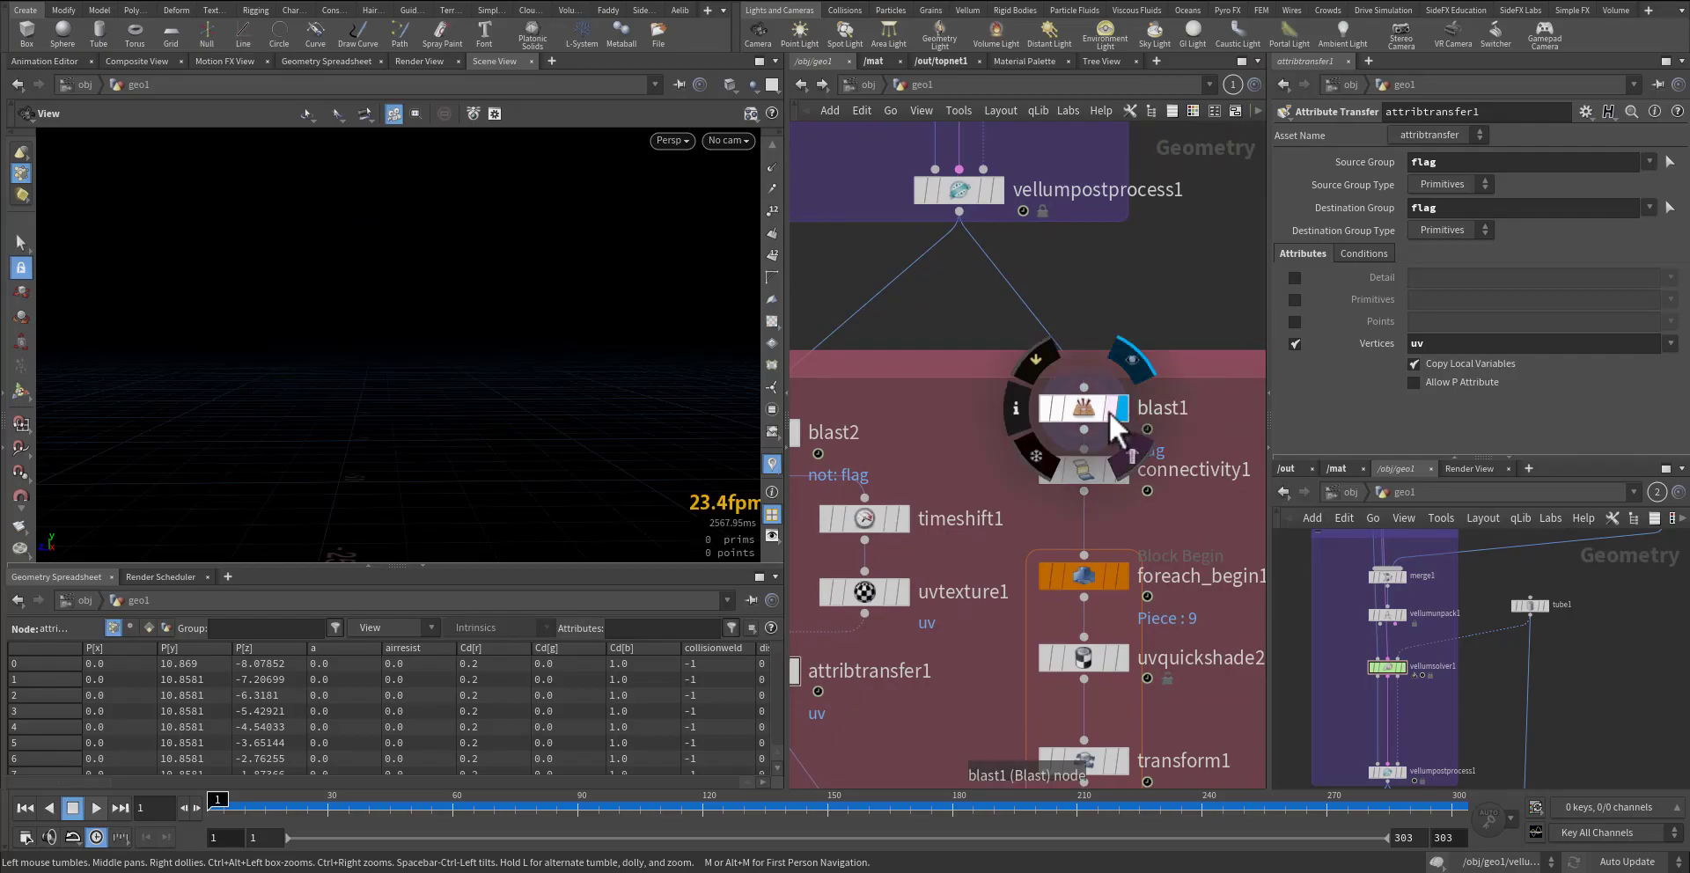
click(1088, 412)
drag(329, 480, 291, 491)
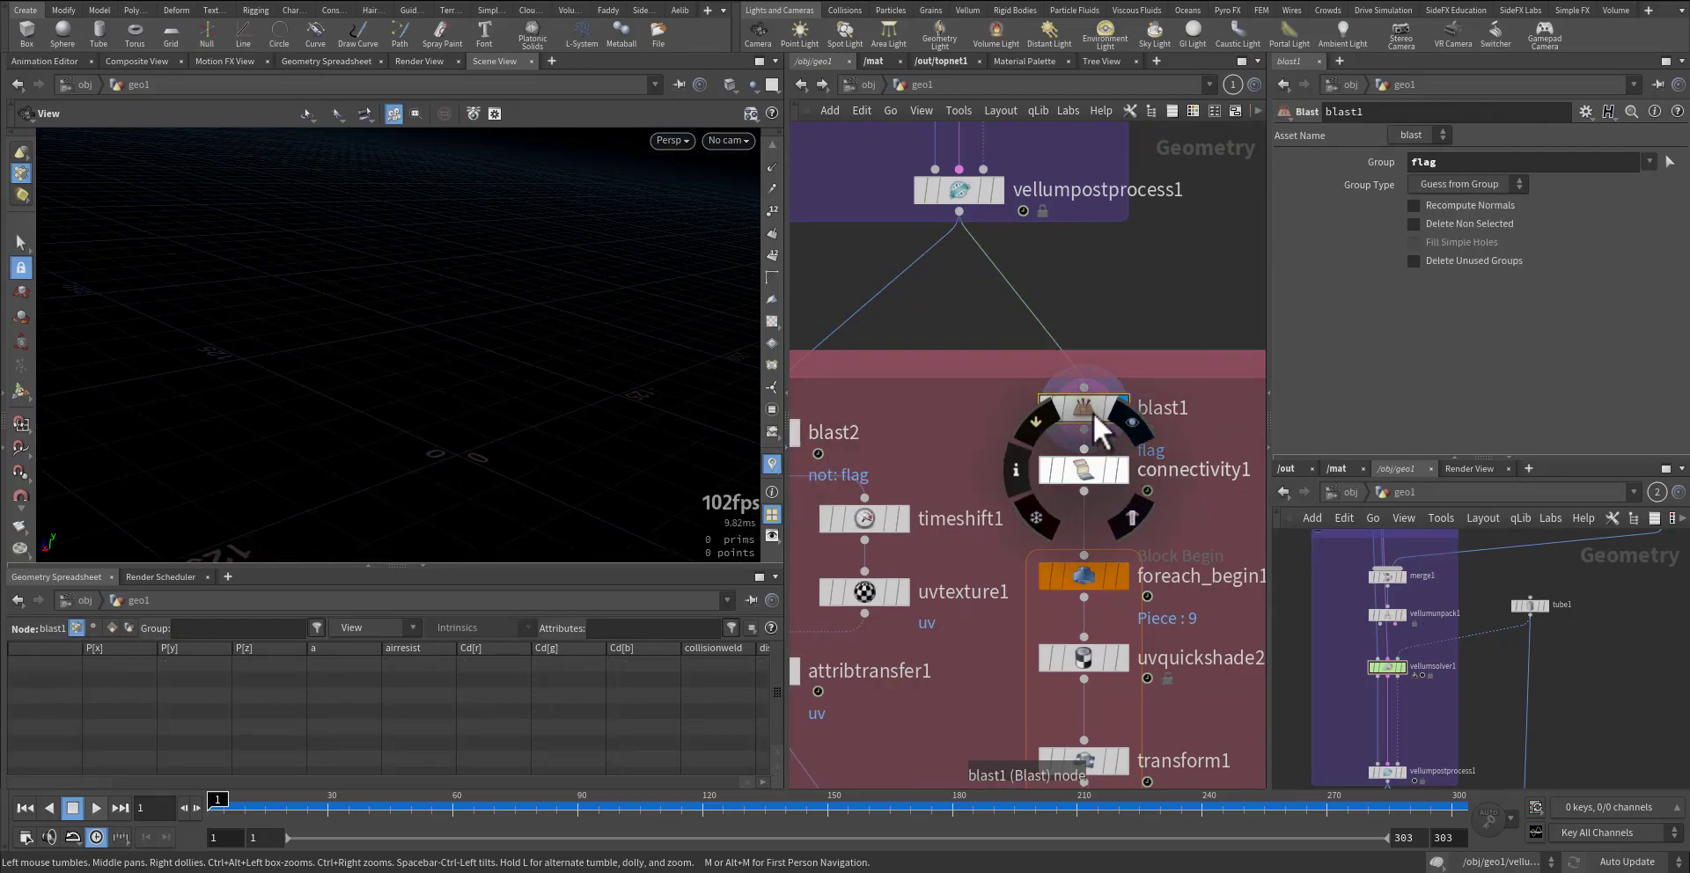
click(1116, 473)
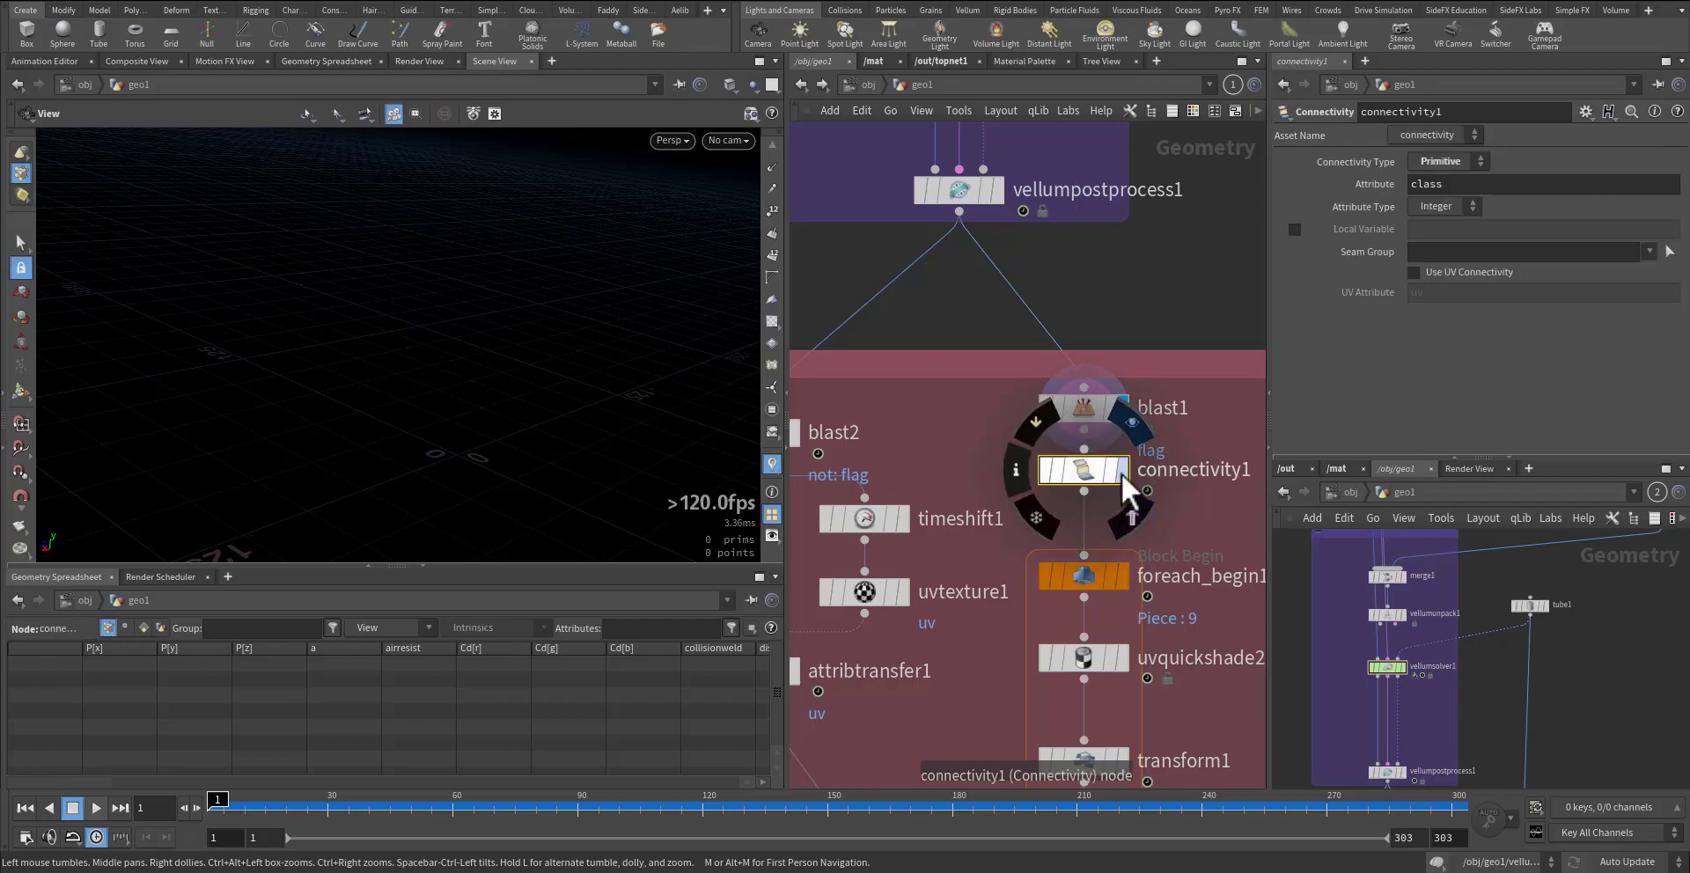
click(1121, 473)
- Wire vellumunpack1's geometry and constraint outputs into the matching inputs of vellumsolver1
middle_drag(986, 424, 930, 660)
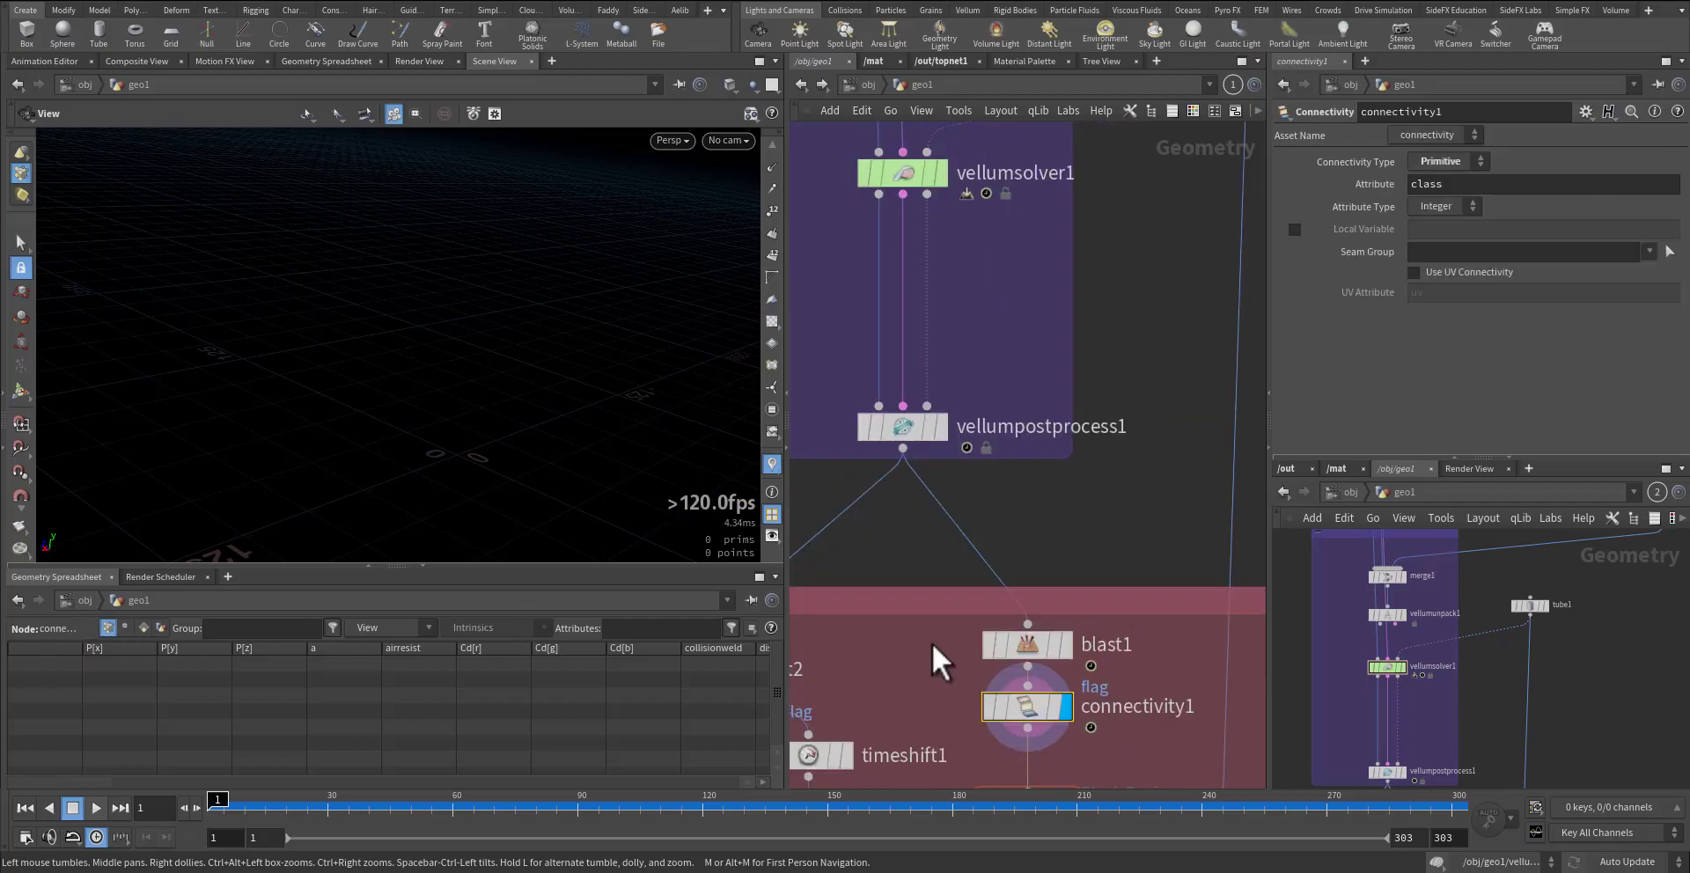
scroll(931, 656, down, 5)
middle_drag(1001, 500, 1001, 618)
middle_drag(1117, 512, 1126, 597)
middle_drag(990, 482, 1079, 399)
scroll(1018, 490, up, 3)
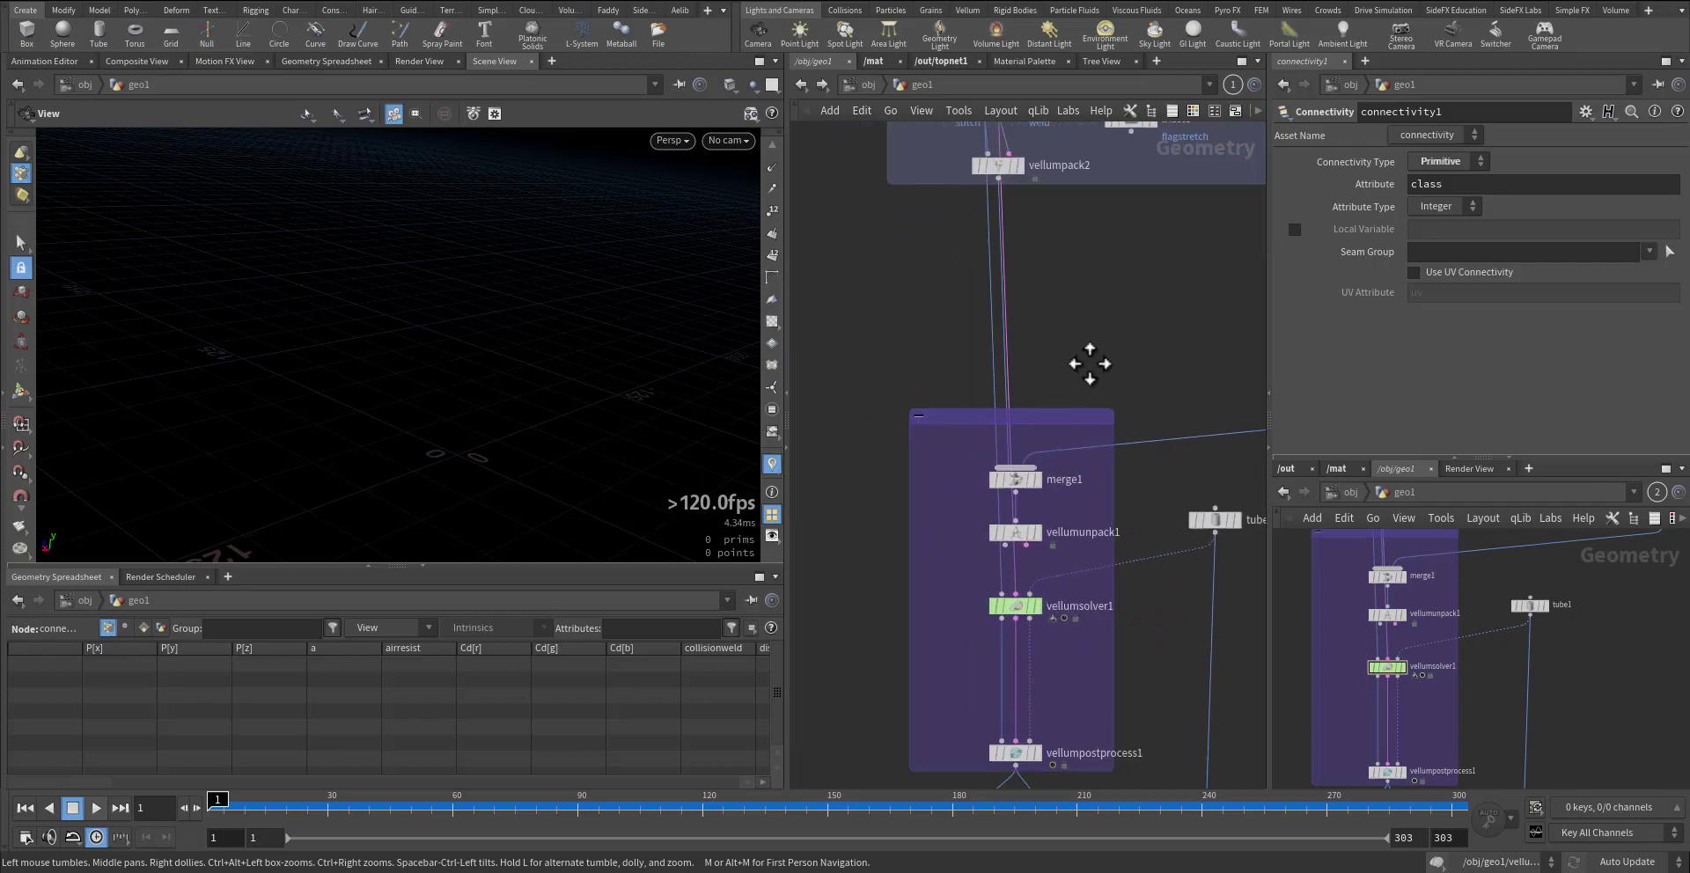
scroll(1004, 652, up, 3)
click(979, 614)
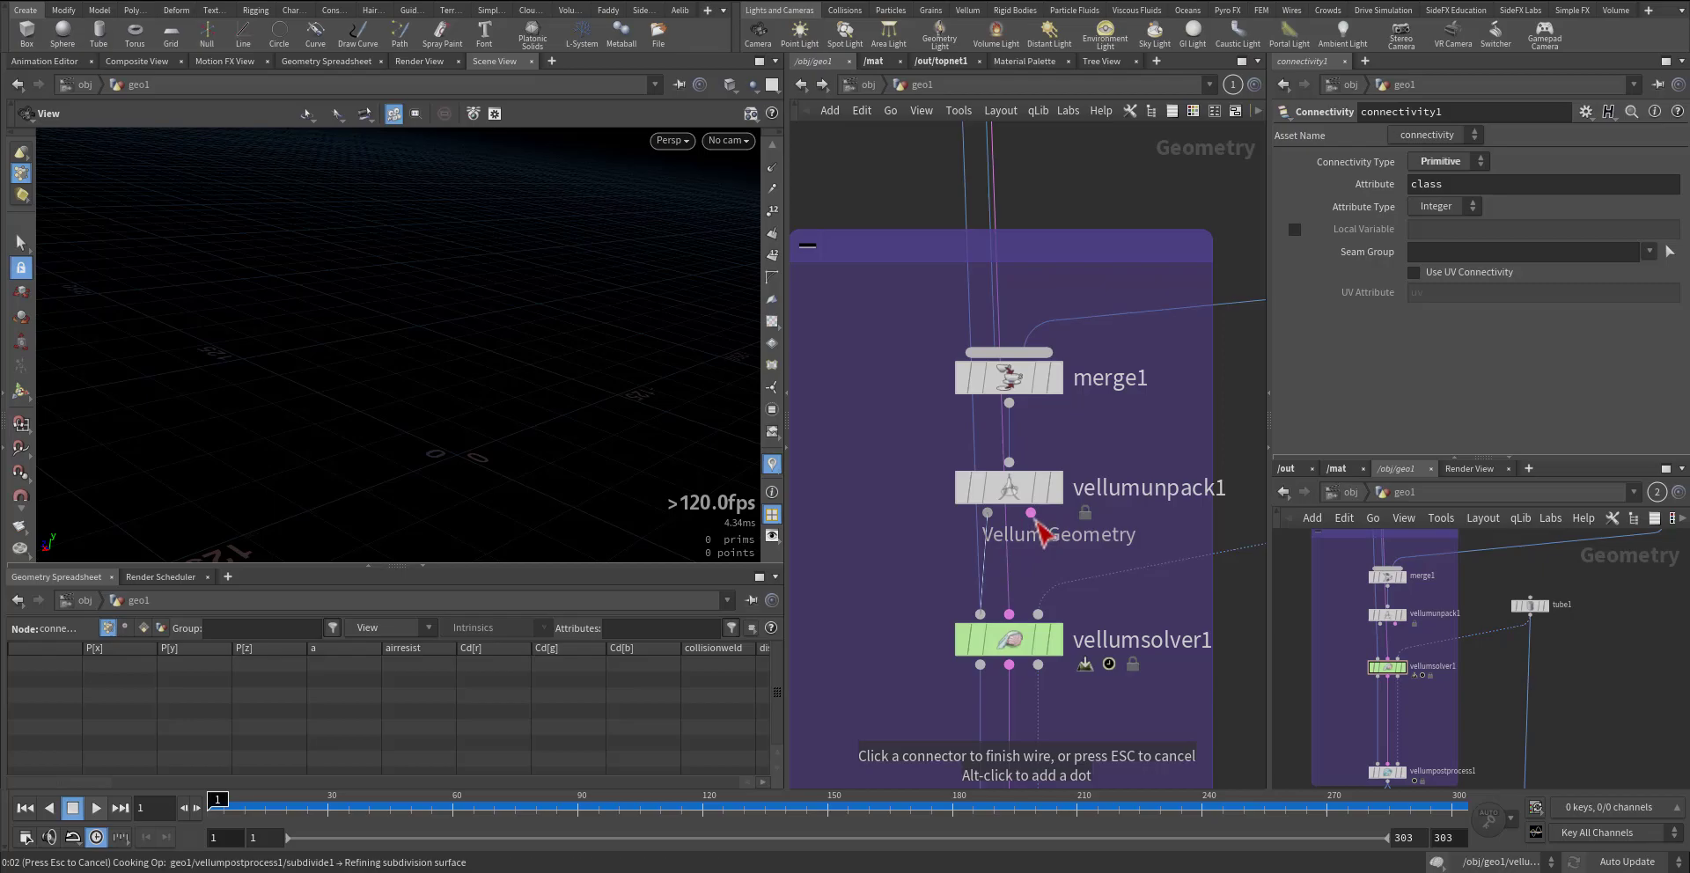
click(1034, 518)
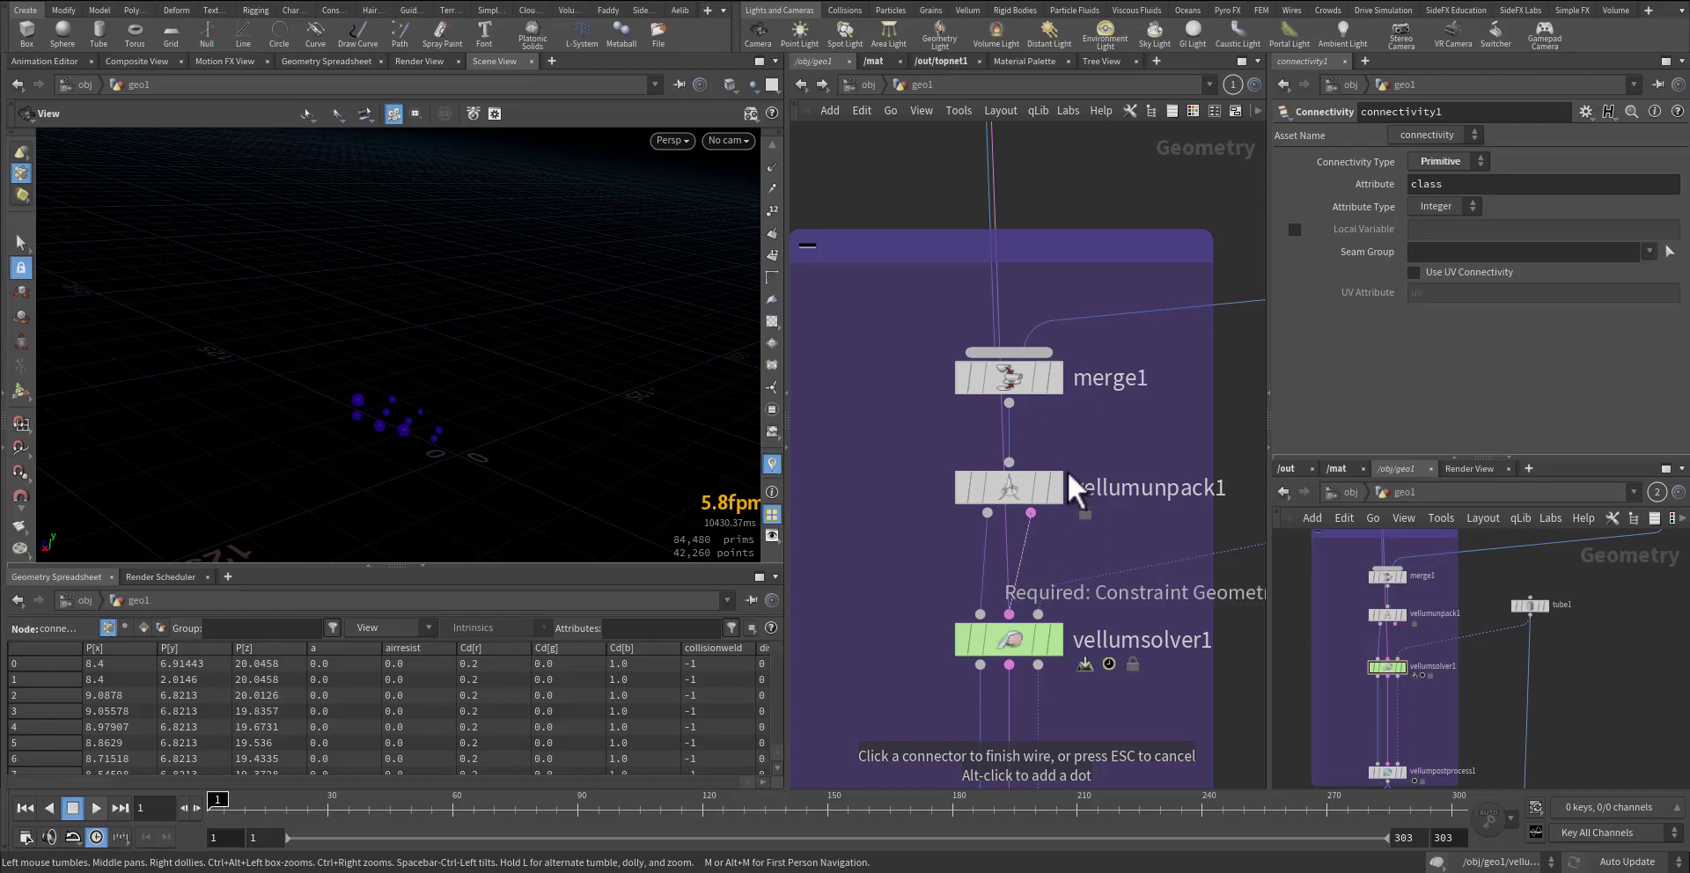
- Move closer to the balloons in the scene view and bring connectivity1 back into sight in the network
middle_drag(878, 604, 895, 413)
scroll(895, 418, down, 2)
scroll(900, 498, down, 1)
right_drag(393, 408, 748, 366)
middle_drag(954, 609, 916, 342)
middle_drag(963, 573, 931, 368)
scroll(1016, 471, up, 2)
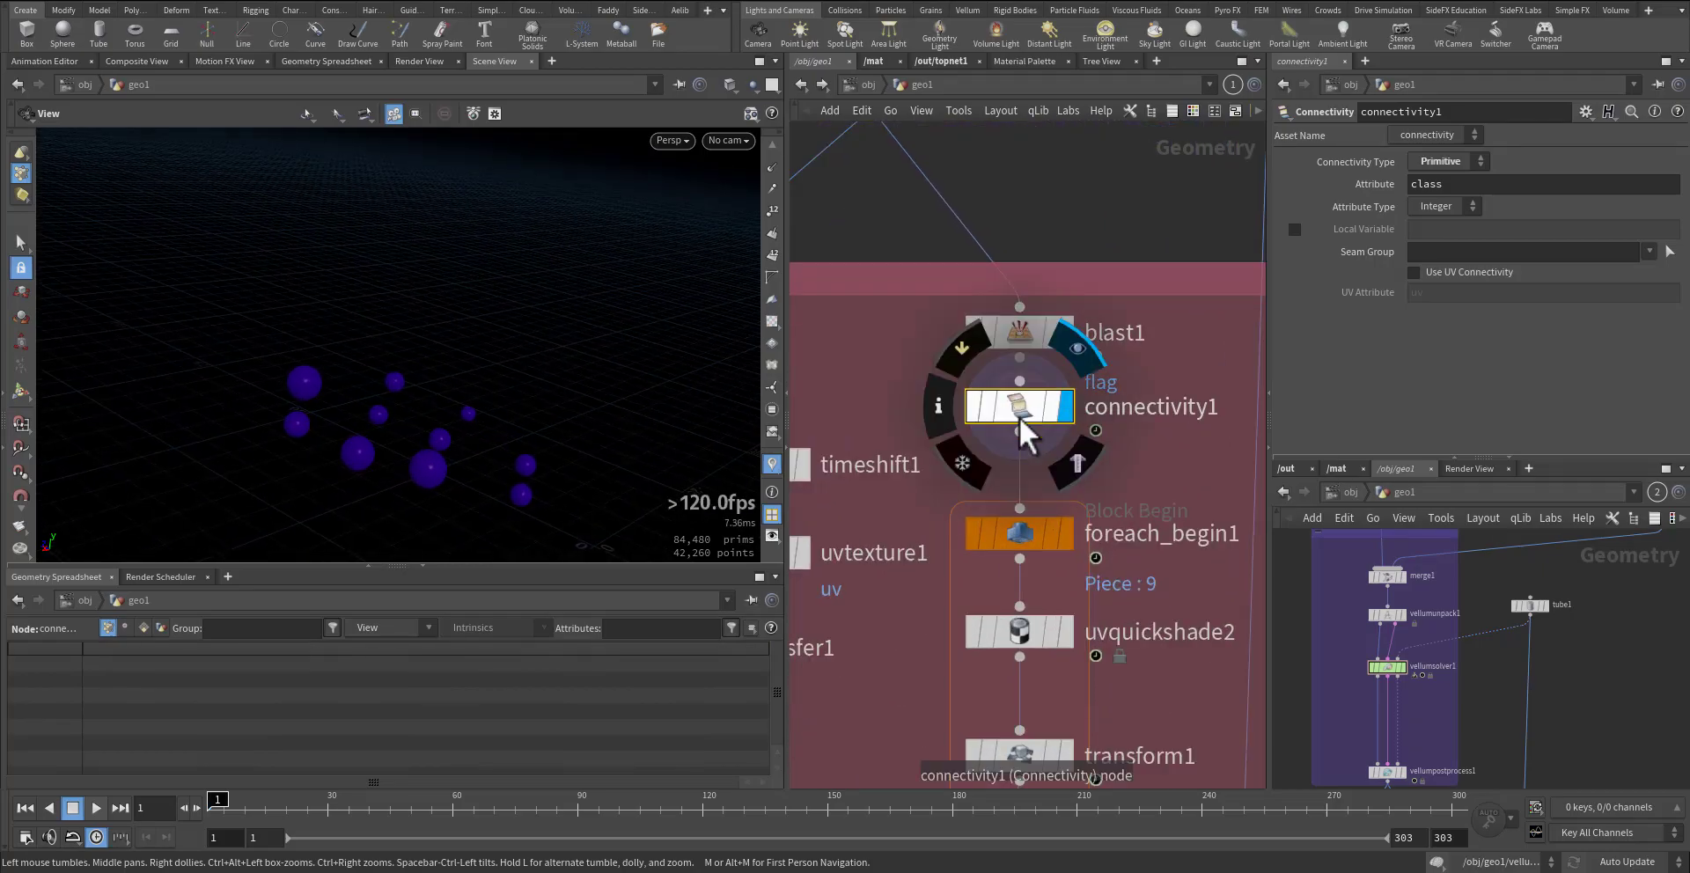
- Display foreach_begin1 to isolate a single balloon piece, and review the block's settings
middle_drag(1173, 672, 1163, 561)
click(1057, 424)
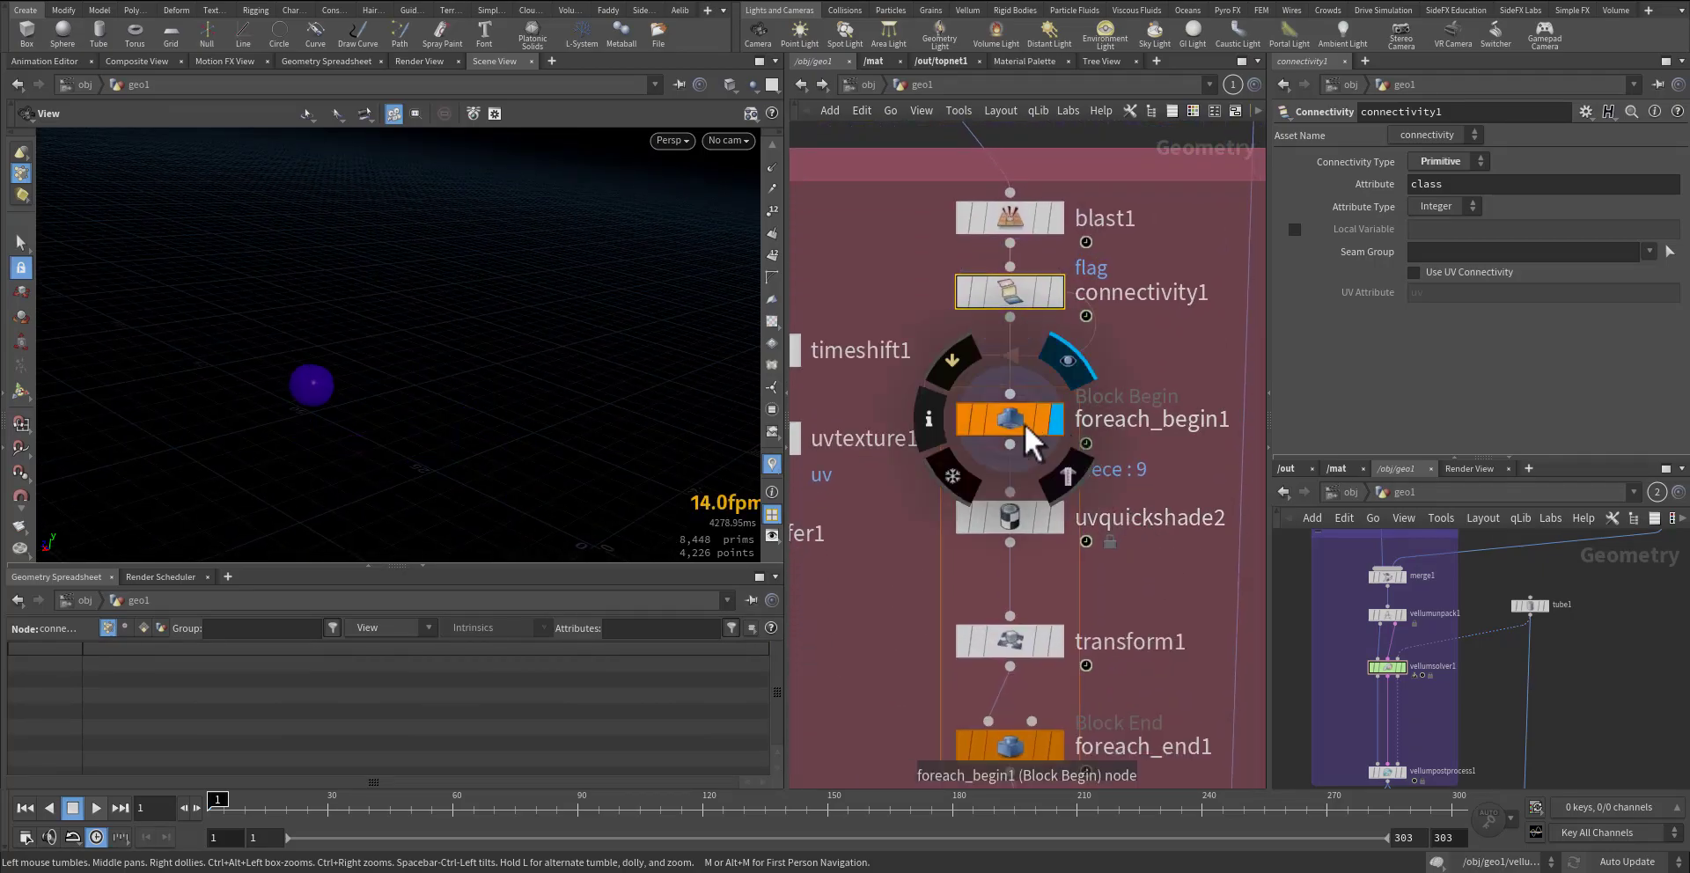
click(1026, 424)
drag(391, 397, 467, 373)
middle_drag(398, 408, 588, 329)
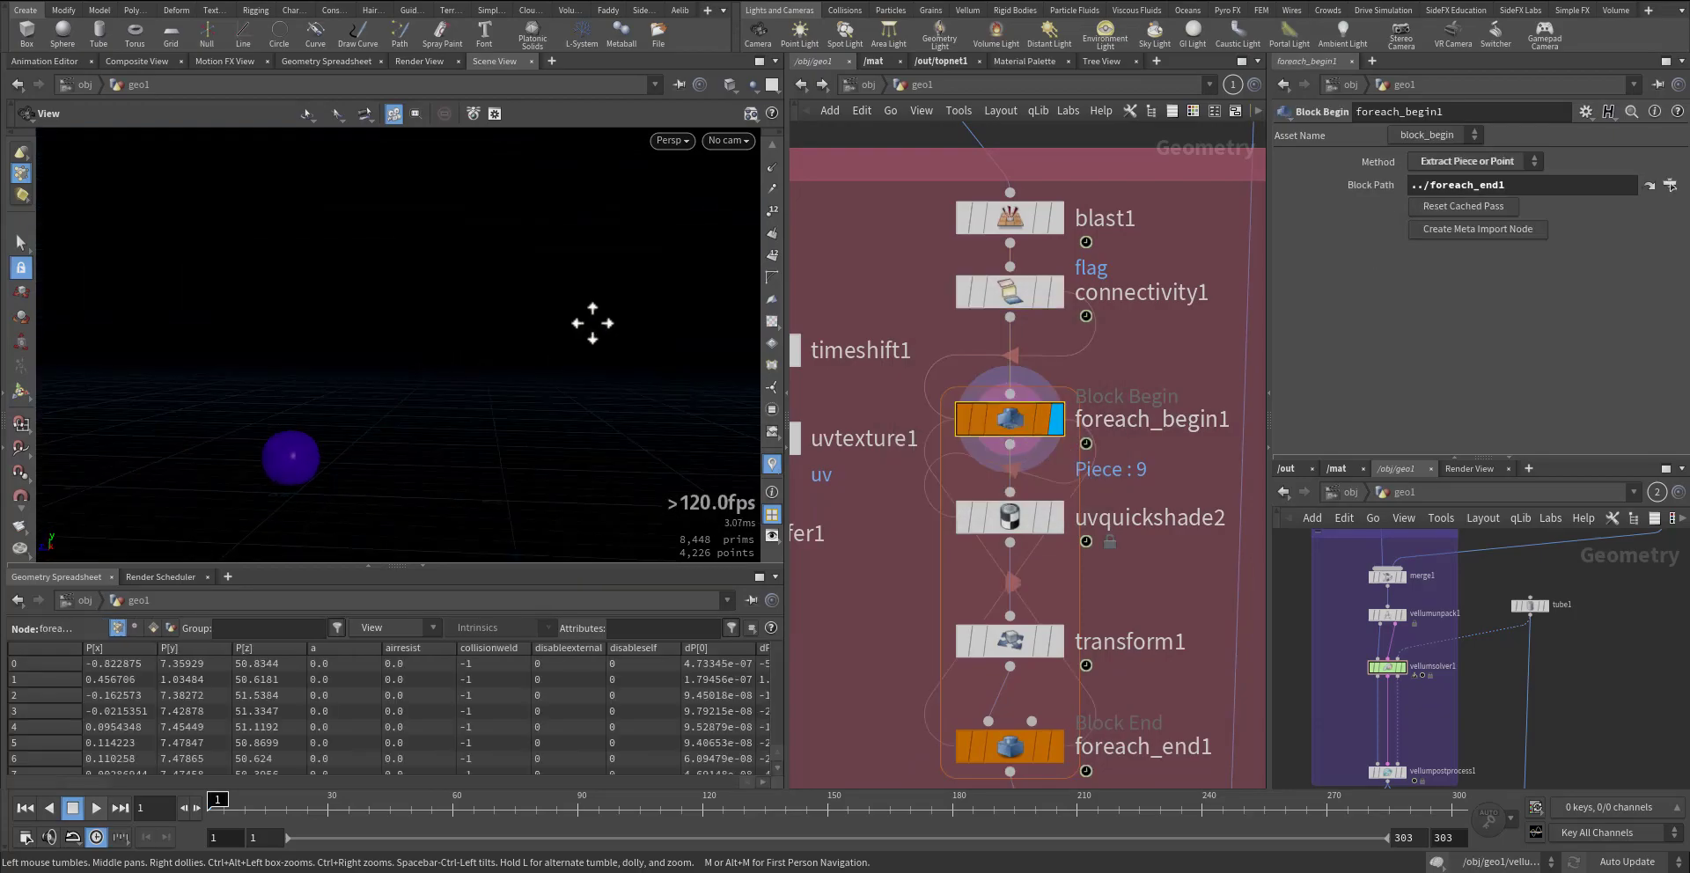
- Step the display through uvquickshade2, transform1 and foreach_end1, reviewing uvquickshade2's texture map and projection settings
click(1055, 518)
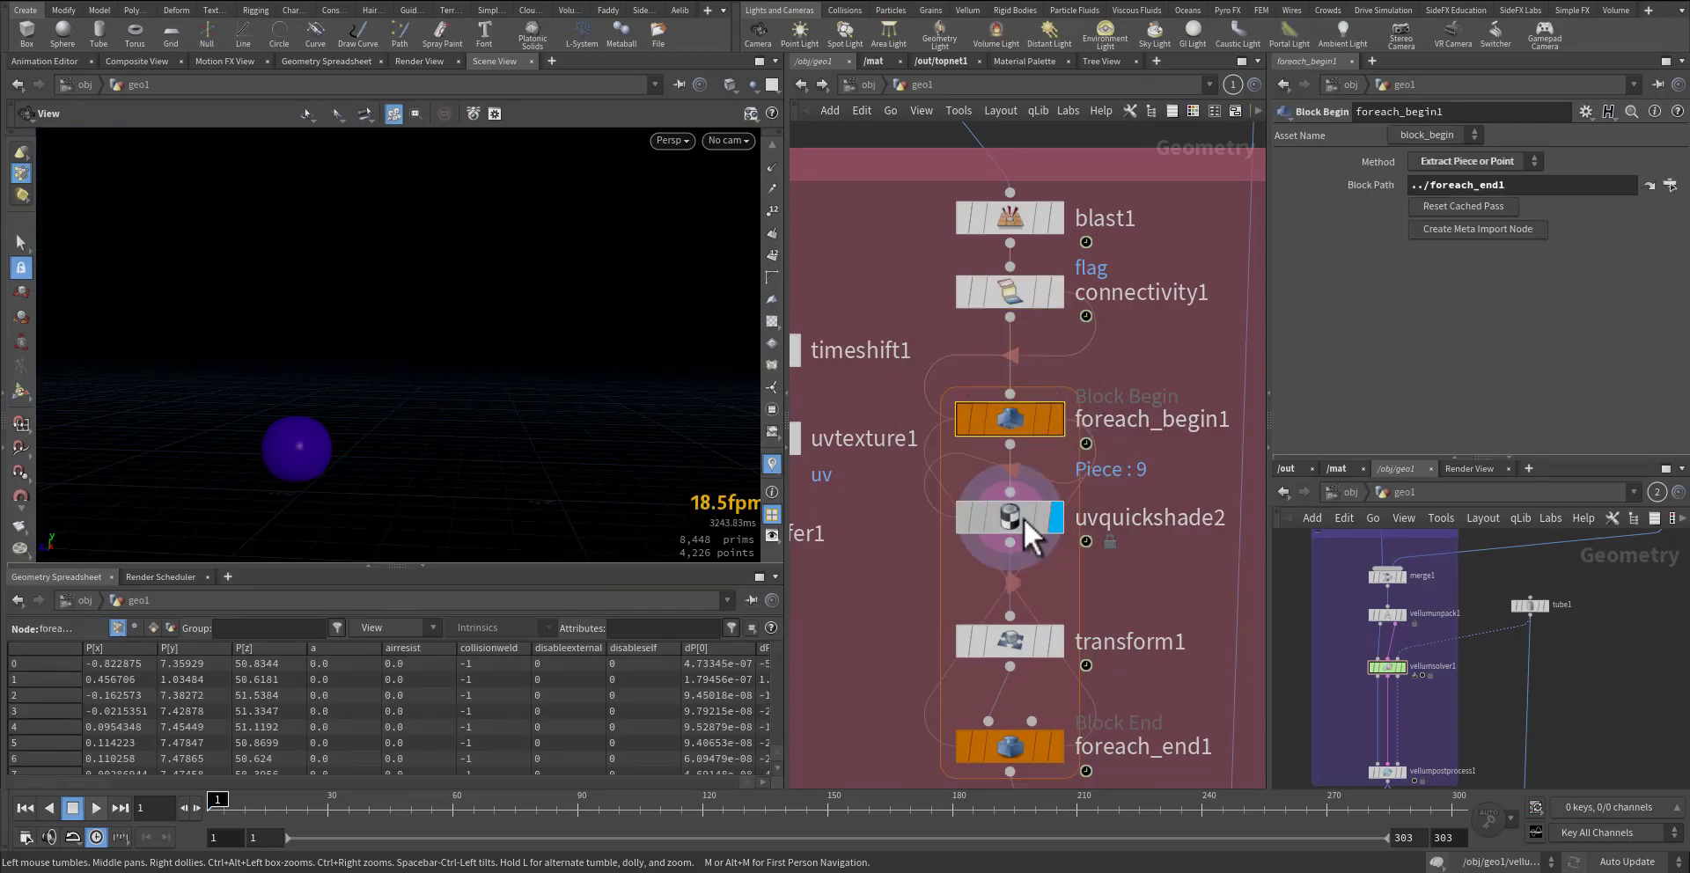
click(1023, 517)
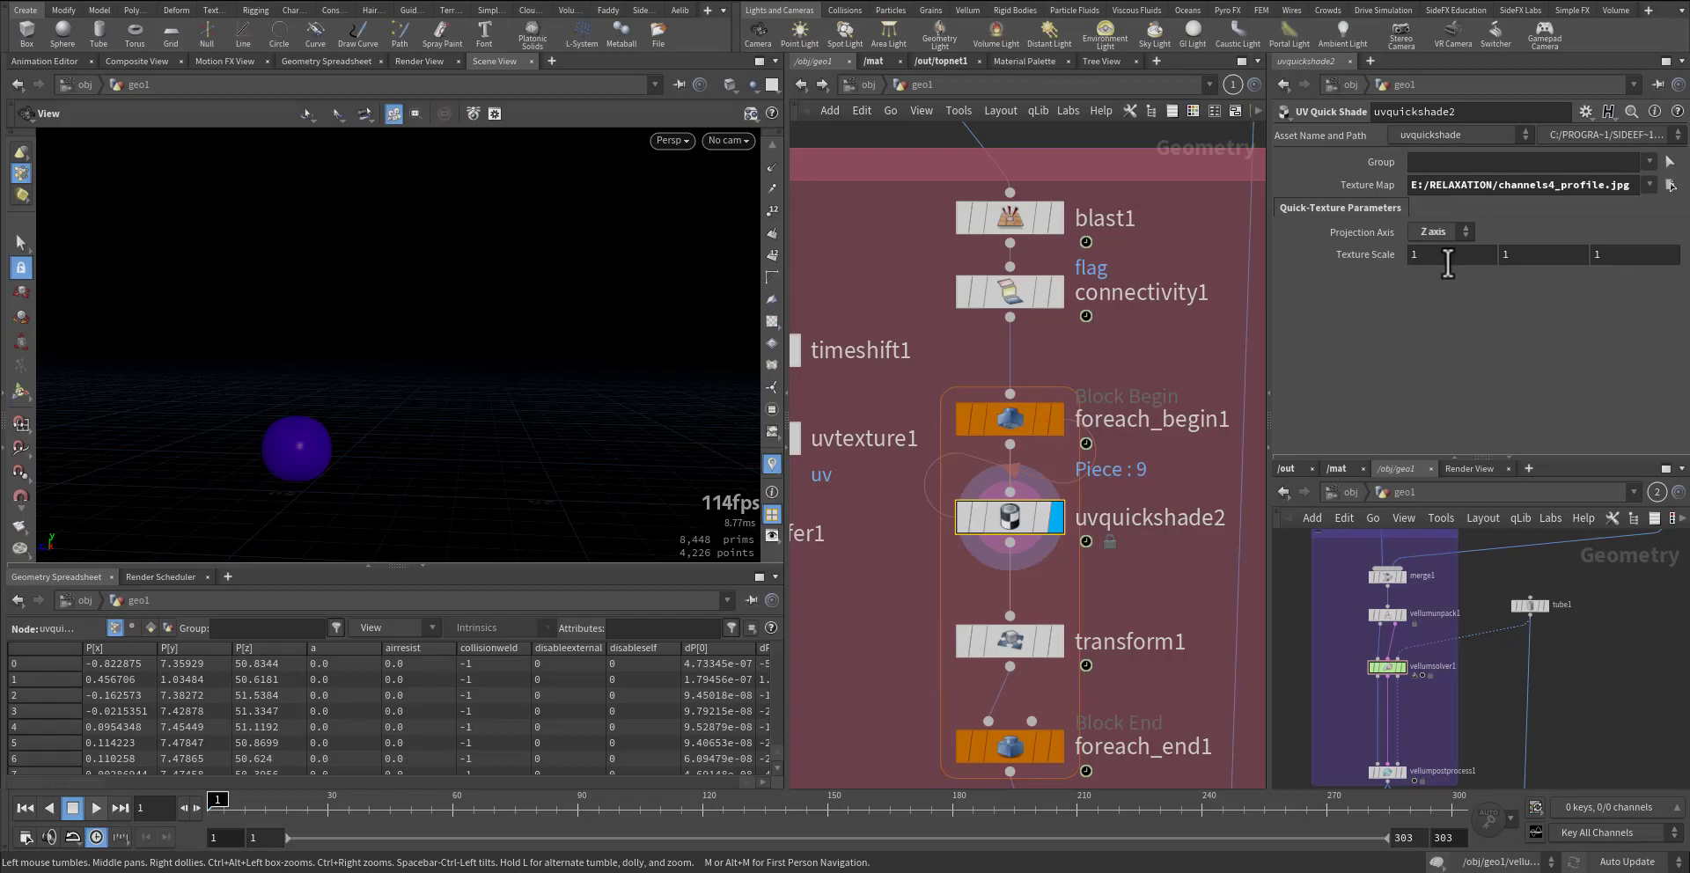
middle_drag(1160, 601, 1161, 494)
click(1063, 533)
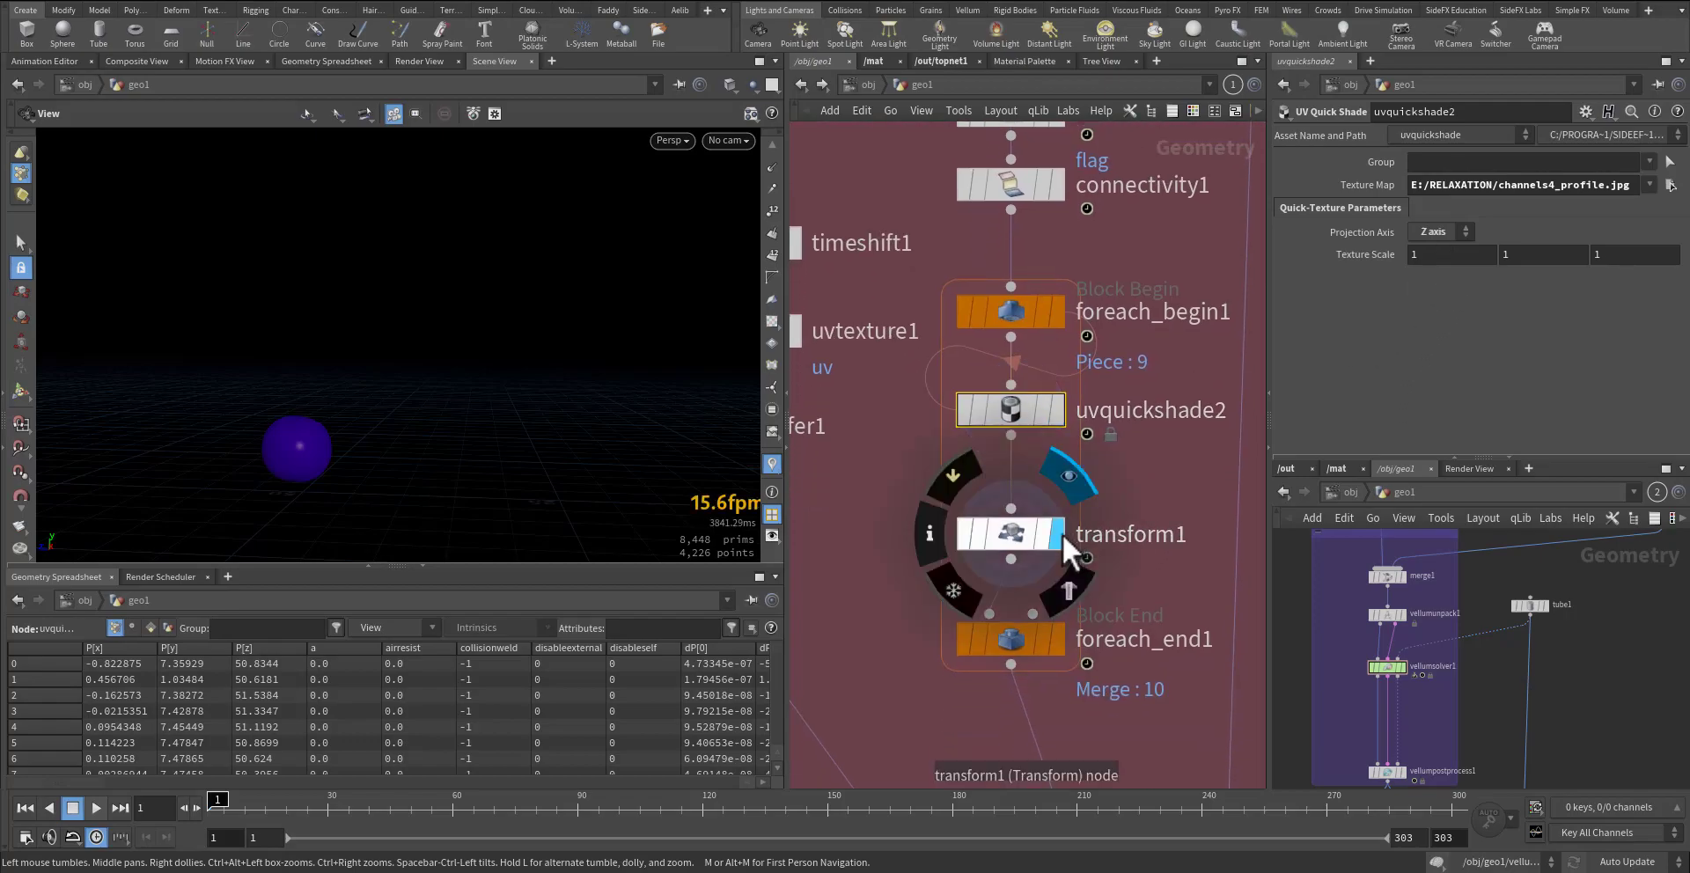
click(1058, 639)
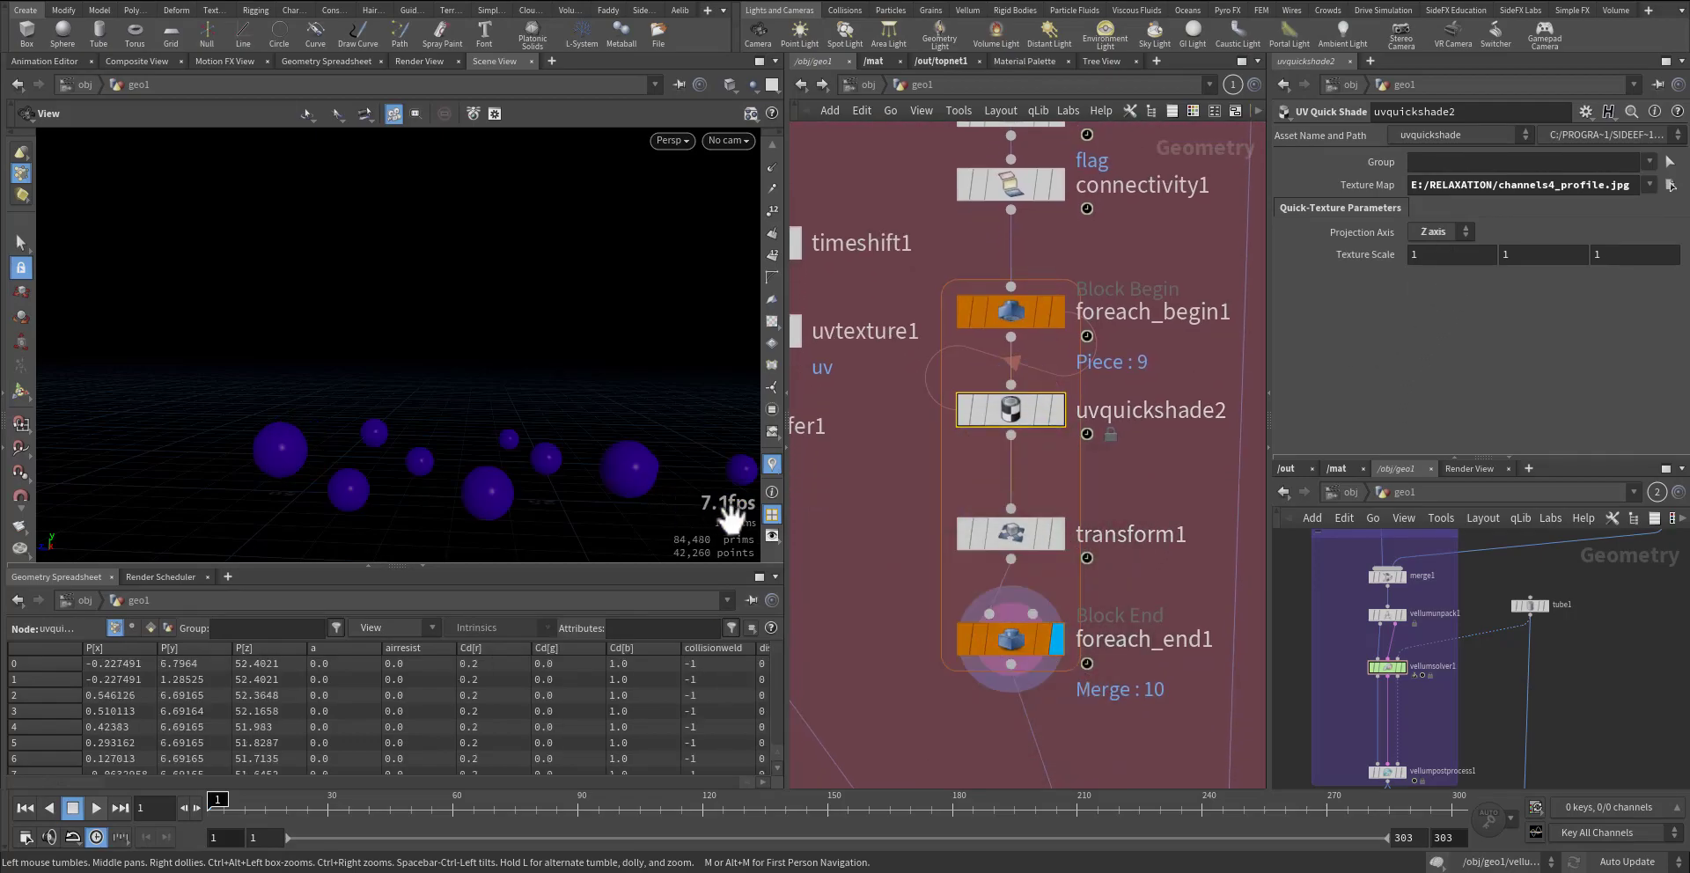
scroll(766, 356, up, 8)
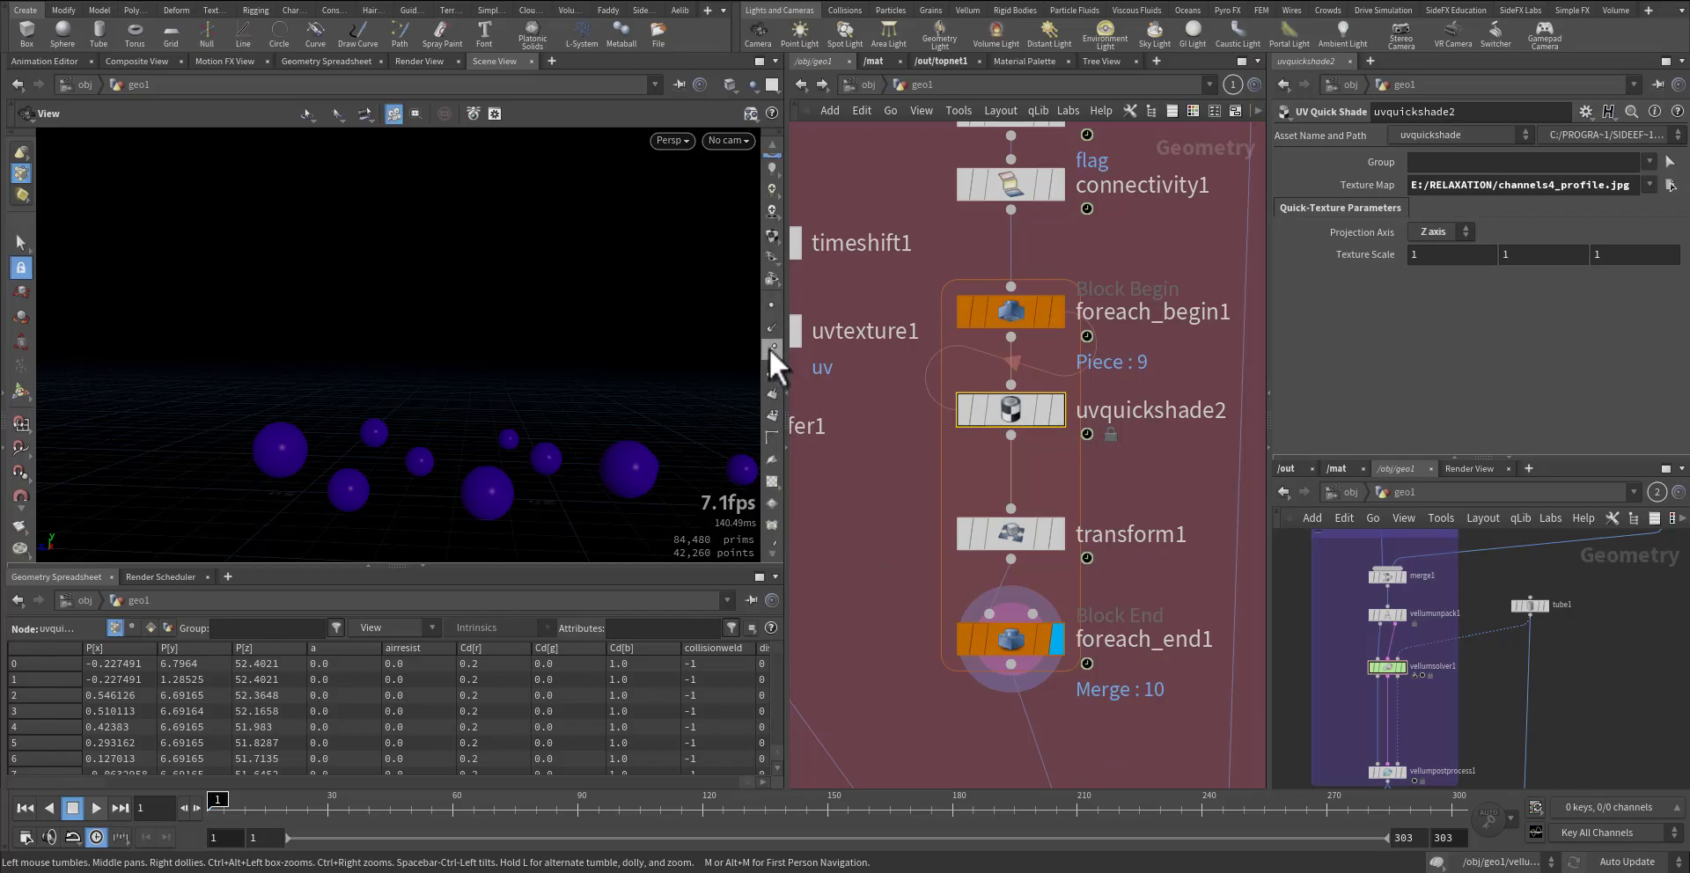
- Display material1 under merge2 and review its material assignments while looking over the textured balloons and flag in the scene view
drag(592, 450, 547, 461)
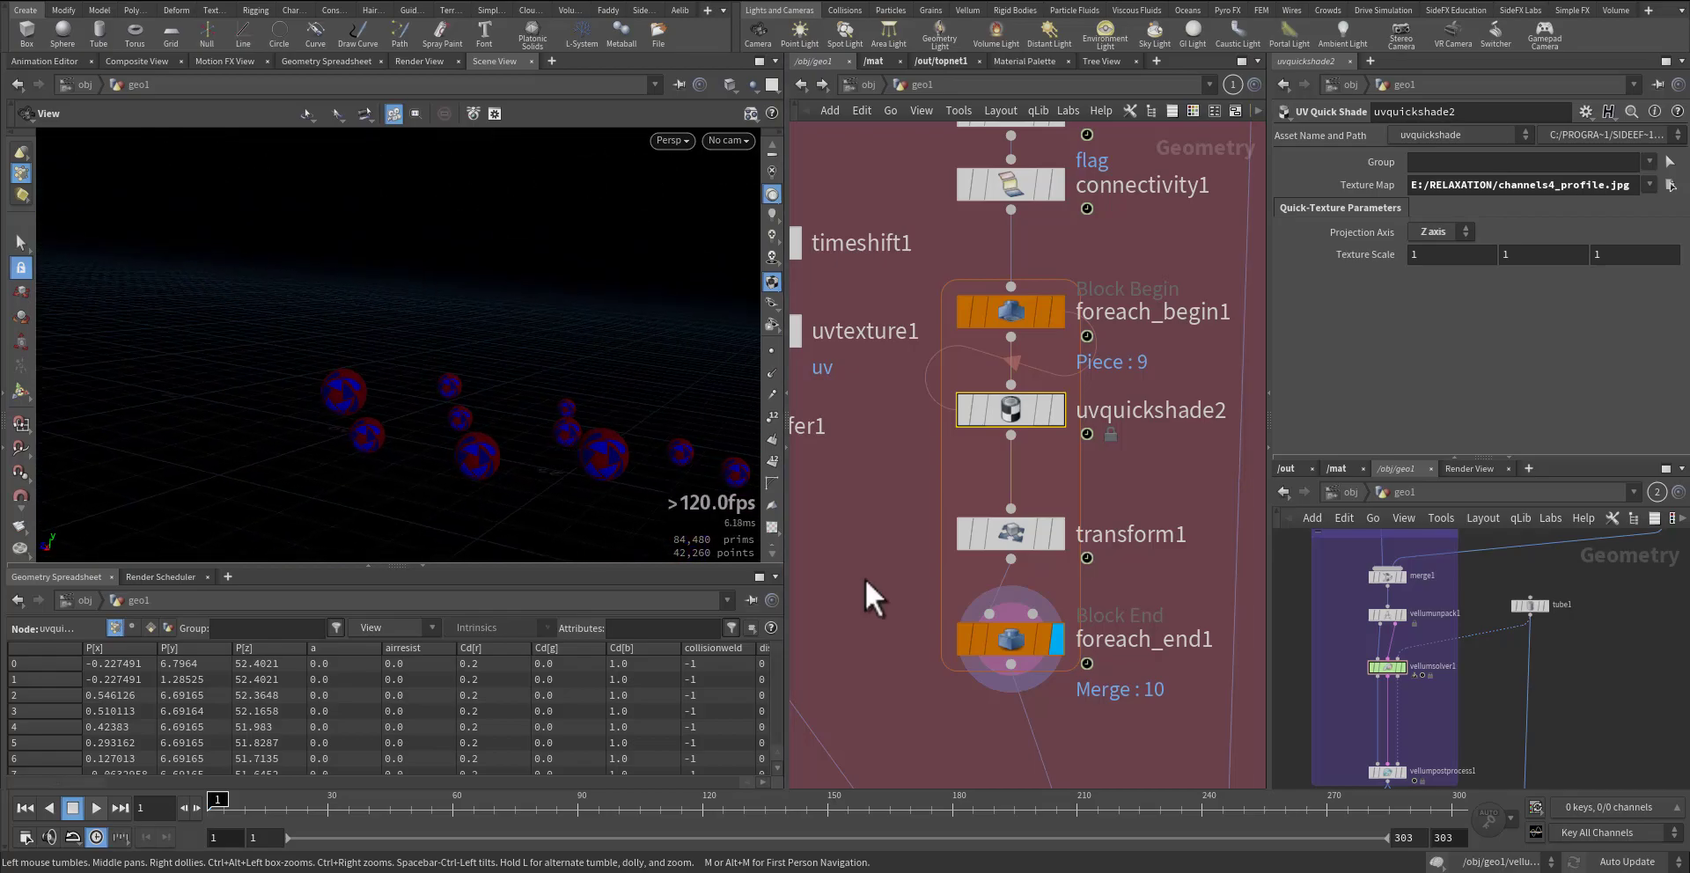
scroll(928, 438, down, 5)
middle_drag(1021, 606, 953, 465)
middle_drag(1063, 521, 1058, 418)
mouse_move(1095, 565)
middle_down()
mouse_move(1129, 477)
mouse_move(1101, 383)
middle_up()
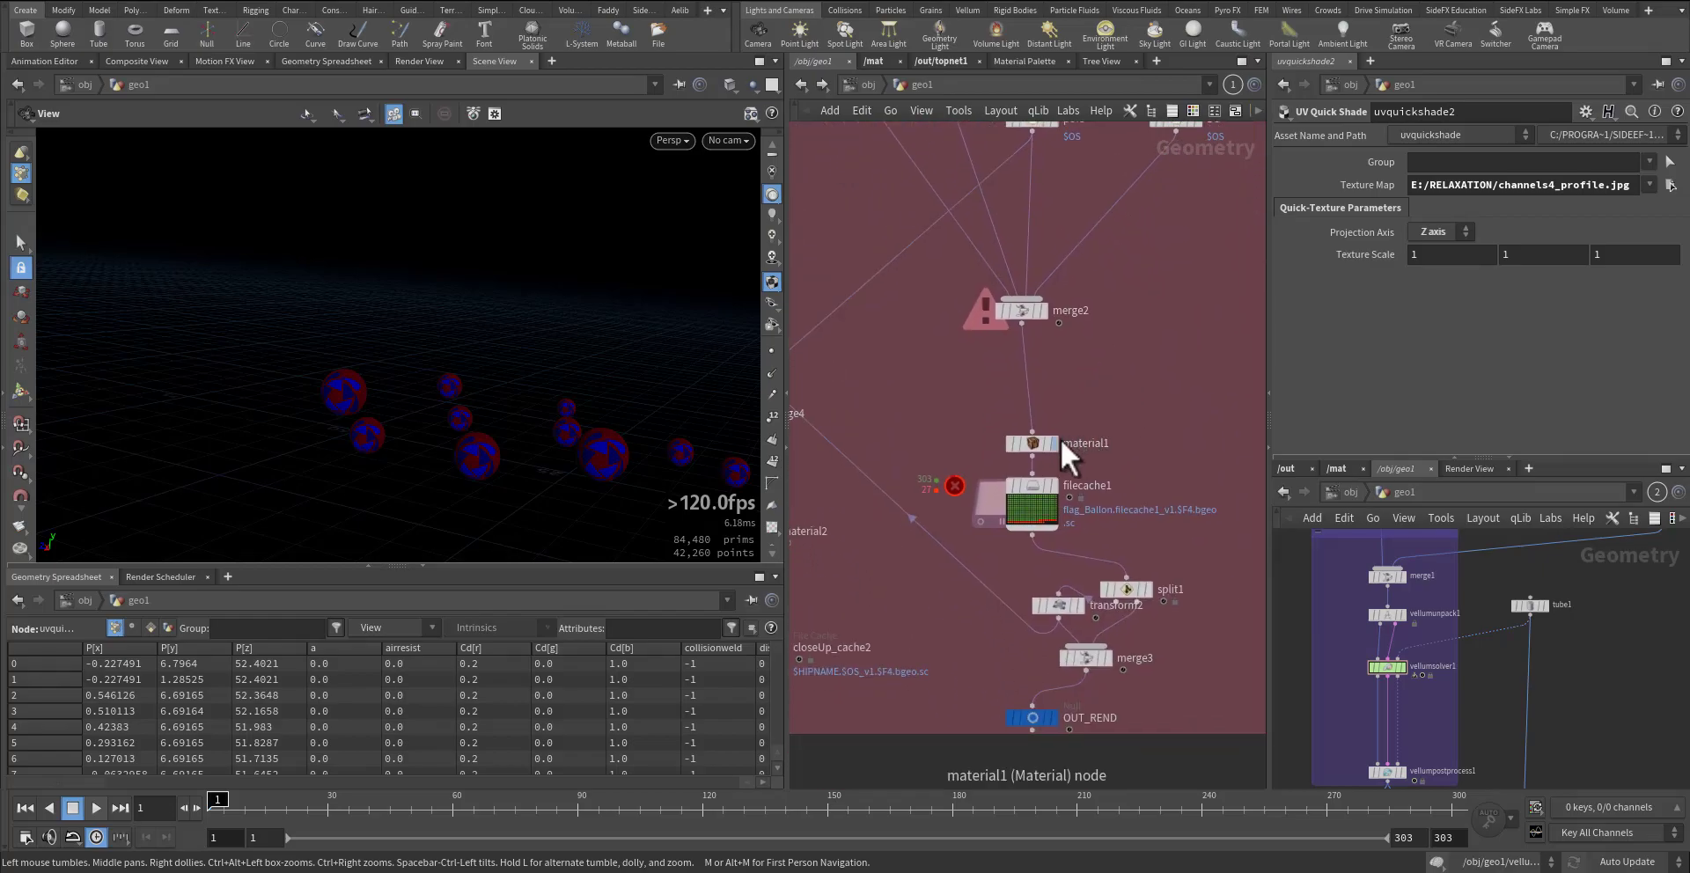
click(1053, 443)
click(1033, 445)
drag(563, 405, 654, 451)
middle_drag(654, 454, 544, 409)
drag(544, 409, 495, 412)
middle_drag(502, 419, 344, 430)
drag(343, 430, 430, 401)
- Move the network's display to the null3 node outside the coloured network box
middle_drag(1013, 659, 1079, 660)
scroll(1079, 660, down, 5)
middle_drag(904, 508, 888, 634)
scroll(943, 545, up, 5)
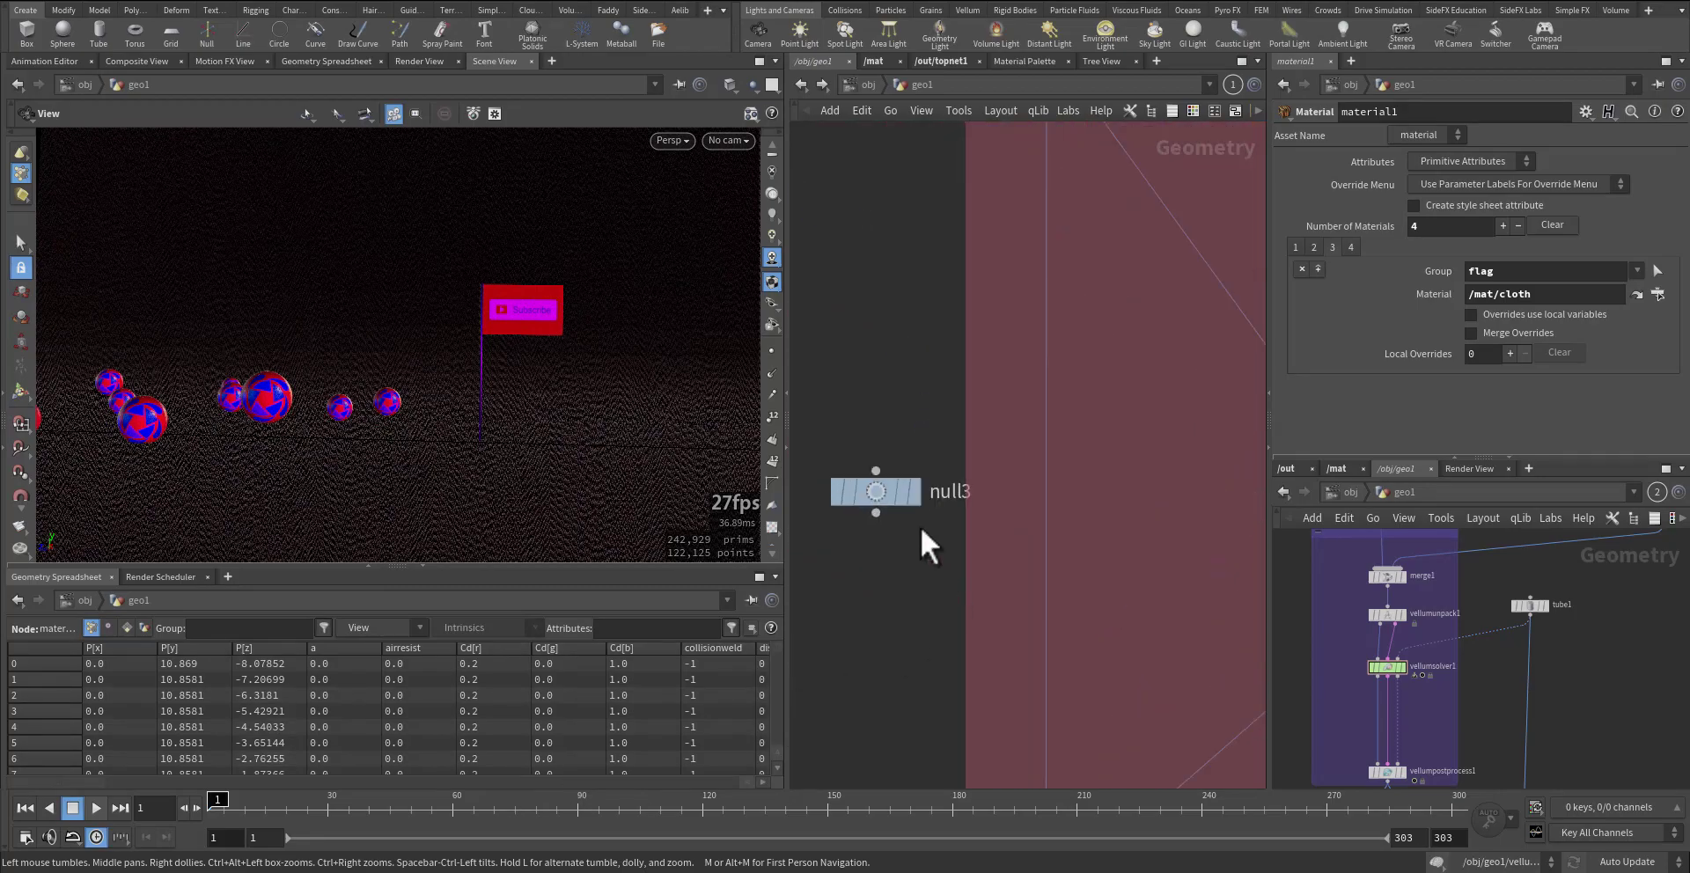
click(916, 494)
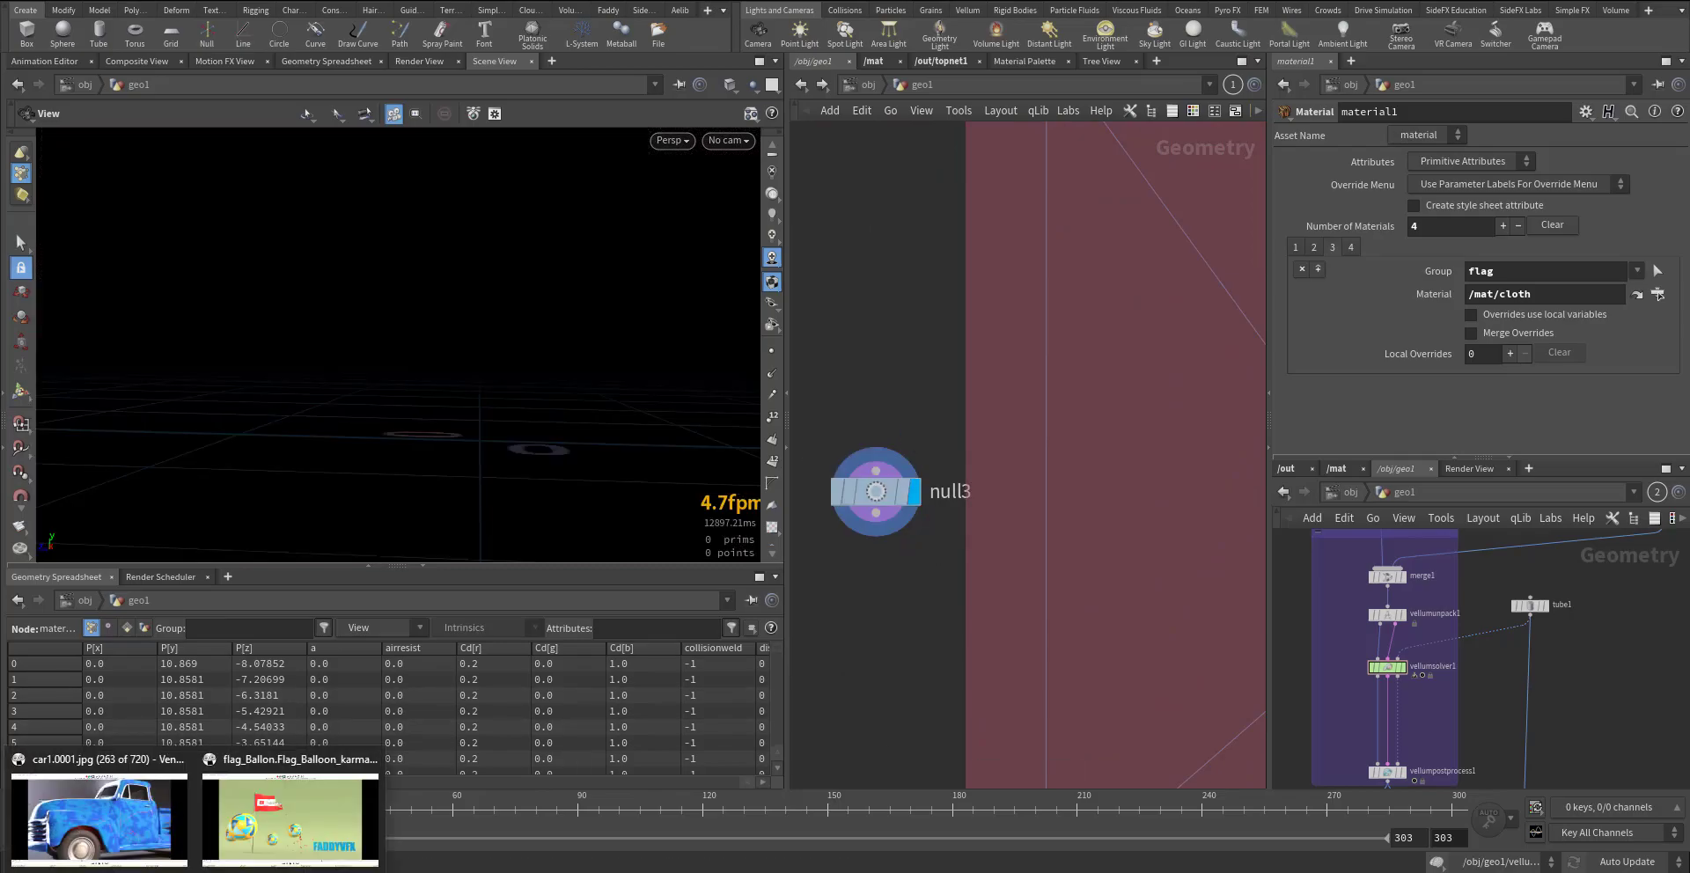
- Switch to the image viewer holding the rendered flag and balloon sequence, play it and pause it
click(277, 828)
click(844, 847)
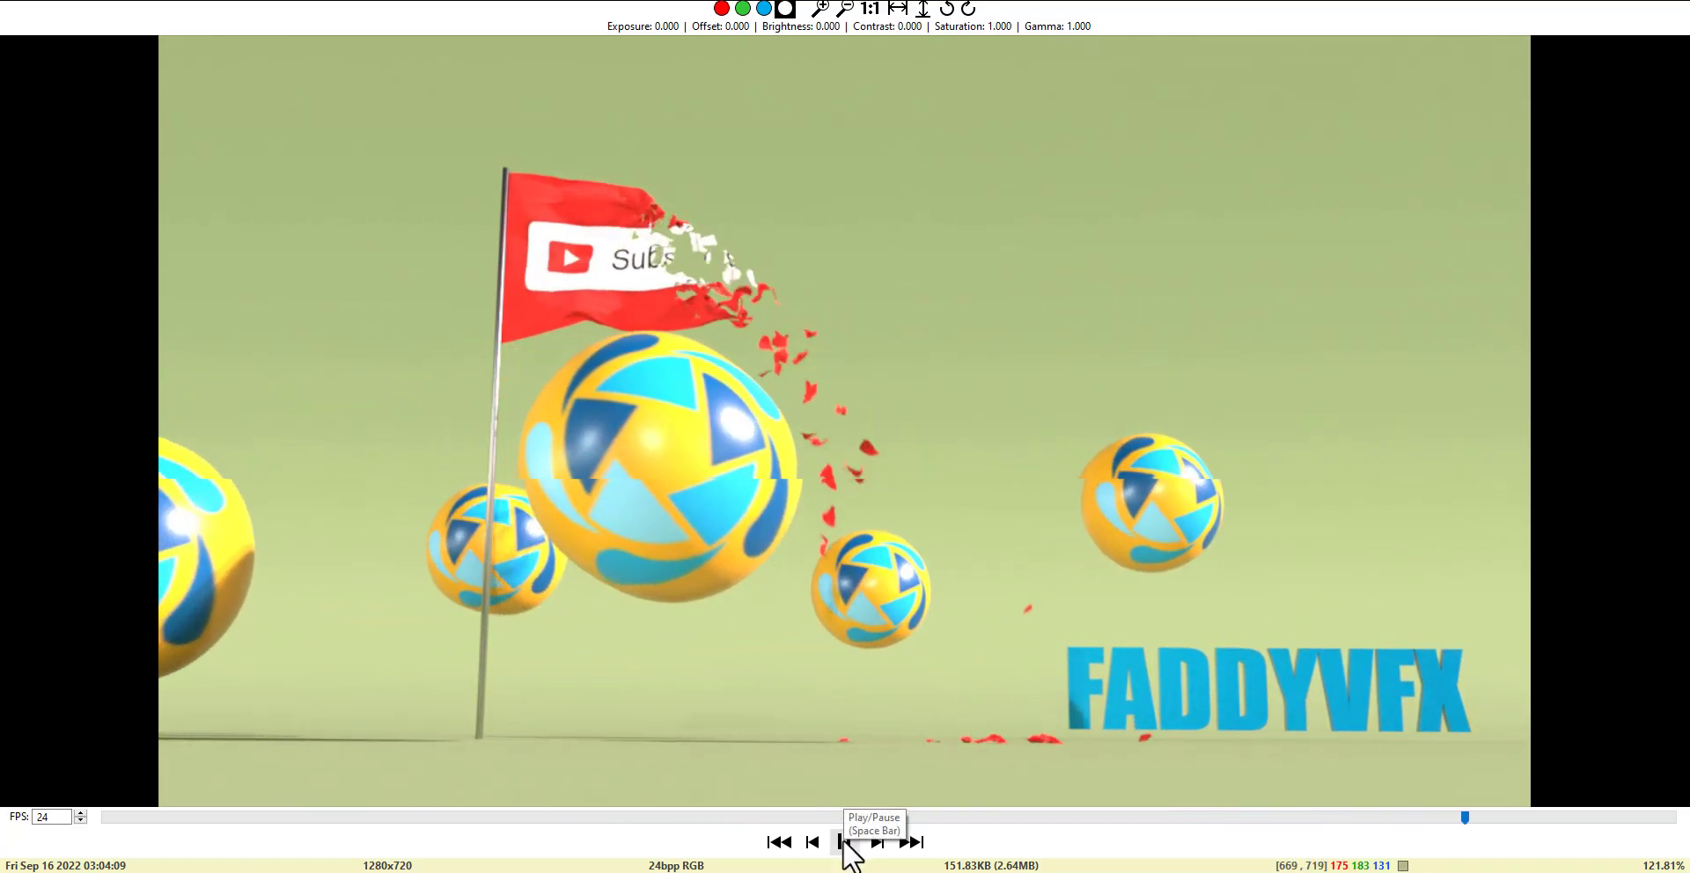
click(843, 842)
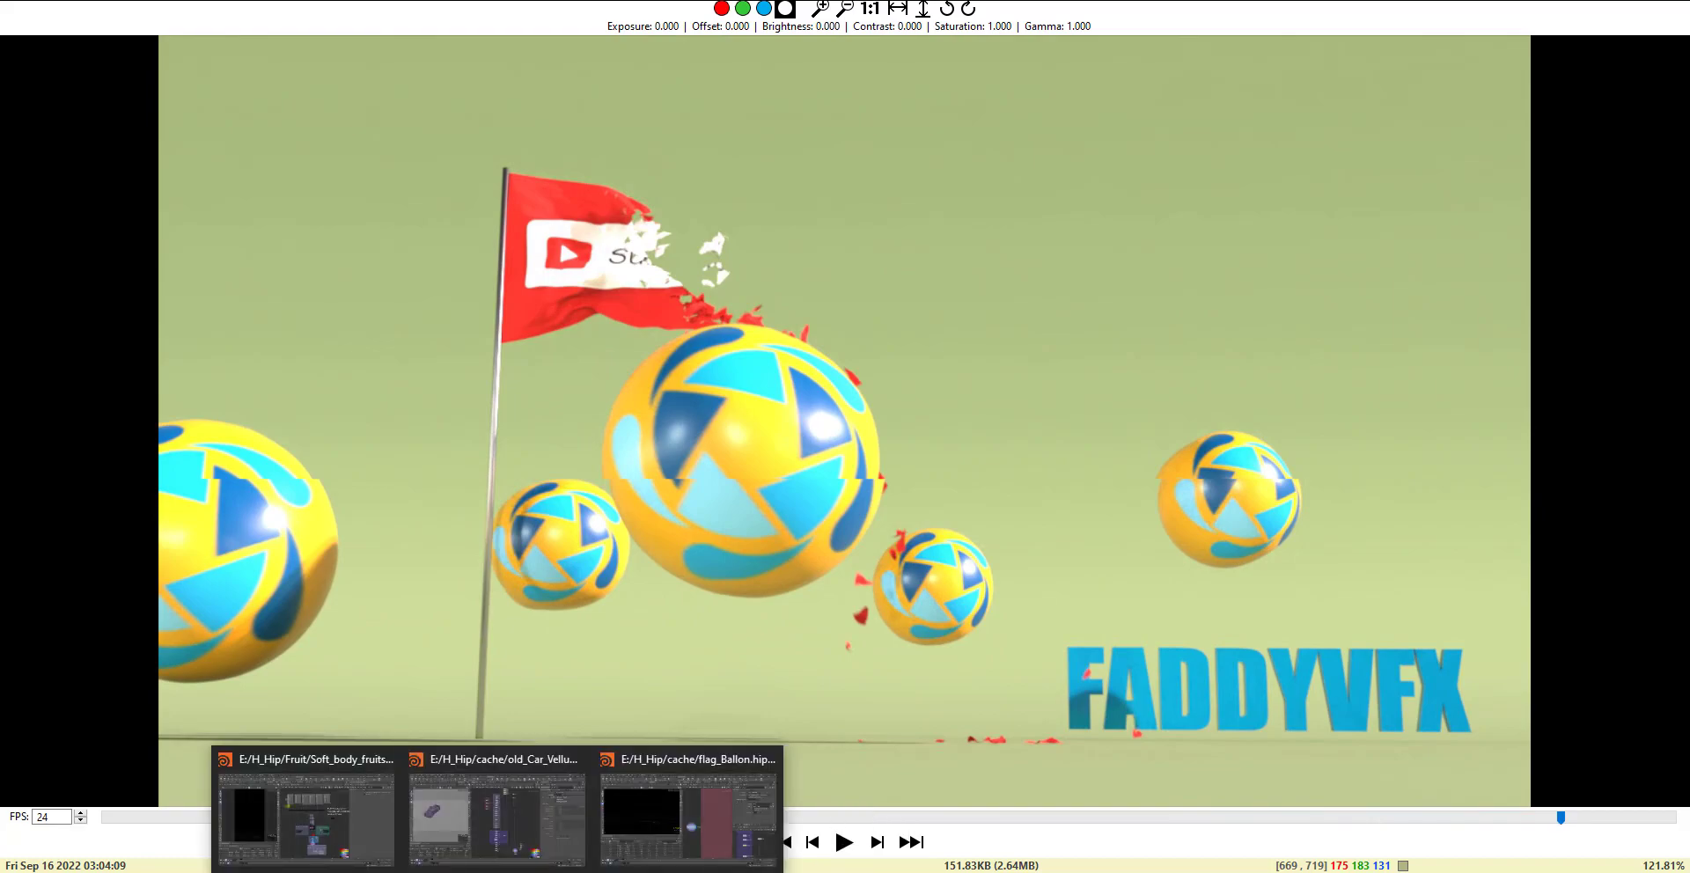
- Switch to the old_Car_Vellum Houdini scene, find the vellum sim section and open vellumsolver3's forces network for review
click(314, 849)
middle_drag(772, 493, 816, 630)
middle_drag(717, 453, 705, 516)
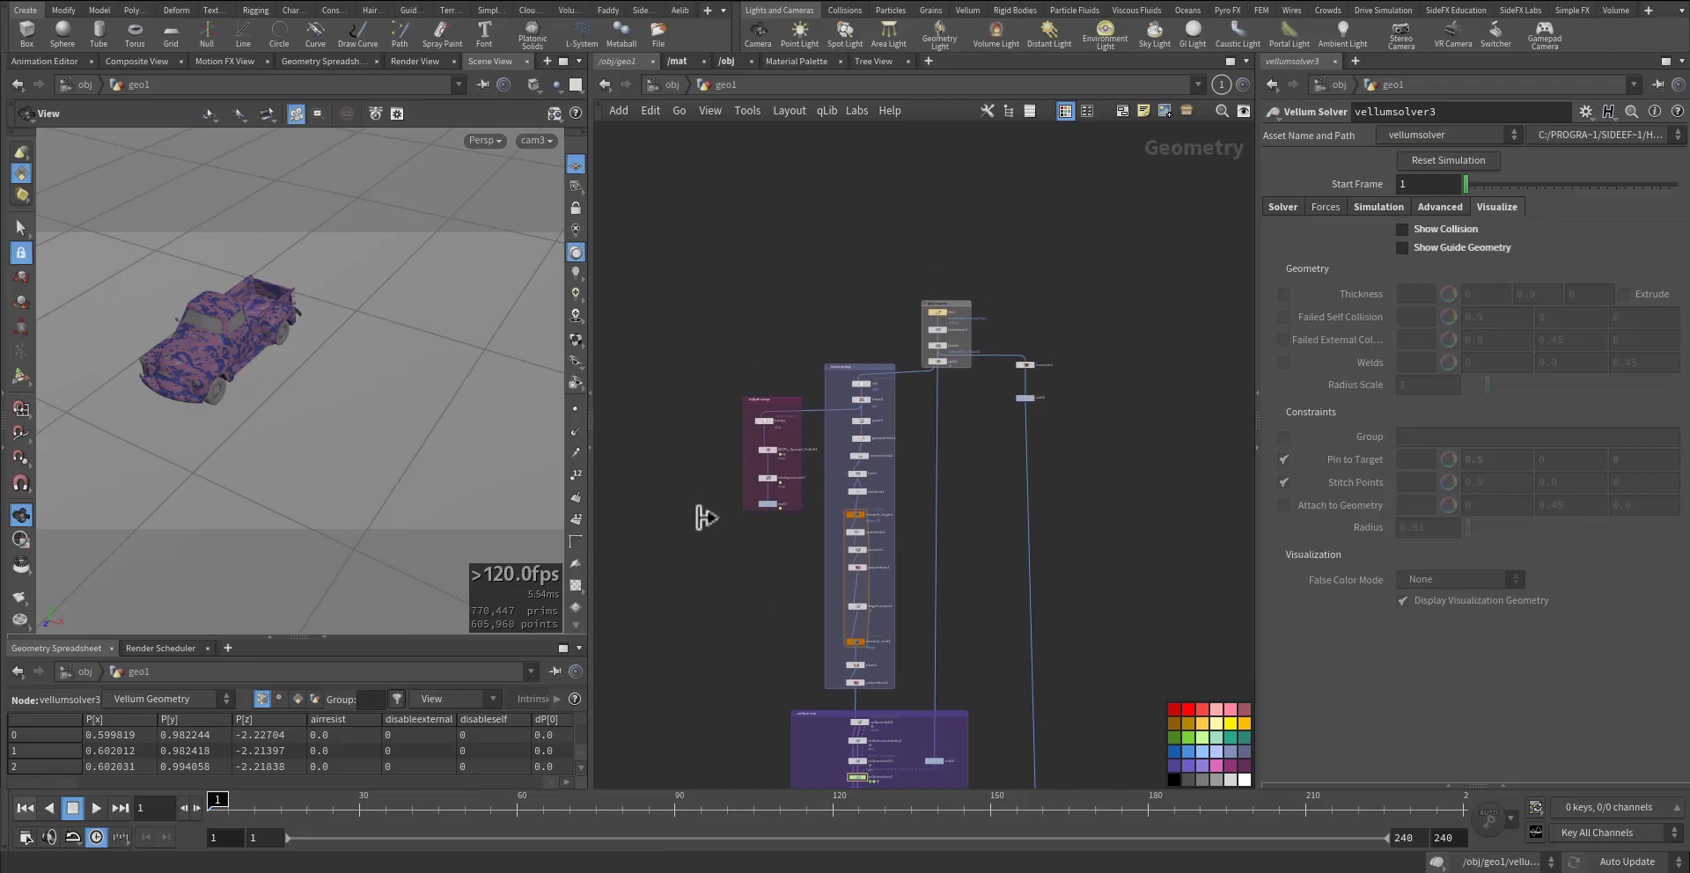
scroll(727, 464, up, 6)
middle_drag(726, 465, 629, 538)
middle_drag(862, 226, 796, 382)
middle_drag(819, 324, 691, 240)
middle_drag(1090, 417, 922, 249)
scroll(964, 458, down, 5)
middle_drag(992, 620, 971, 323)
middle_drag(968, 483, 995, 381)
scroll(855, 444, up, 5)
scroll(845, 429, up, 1)
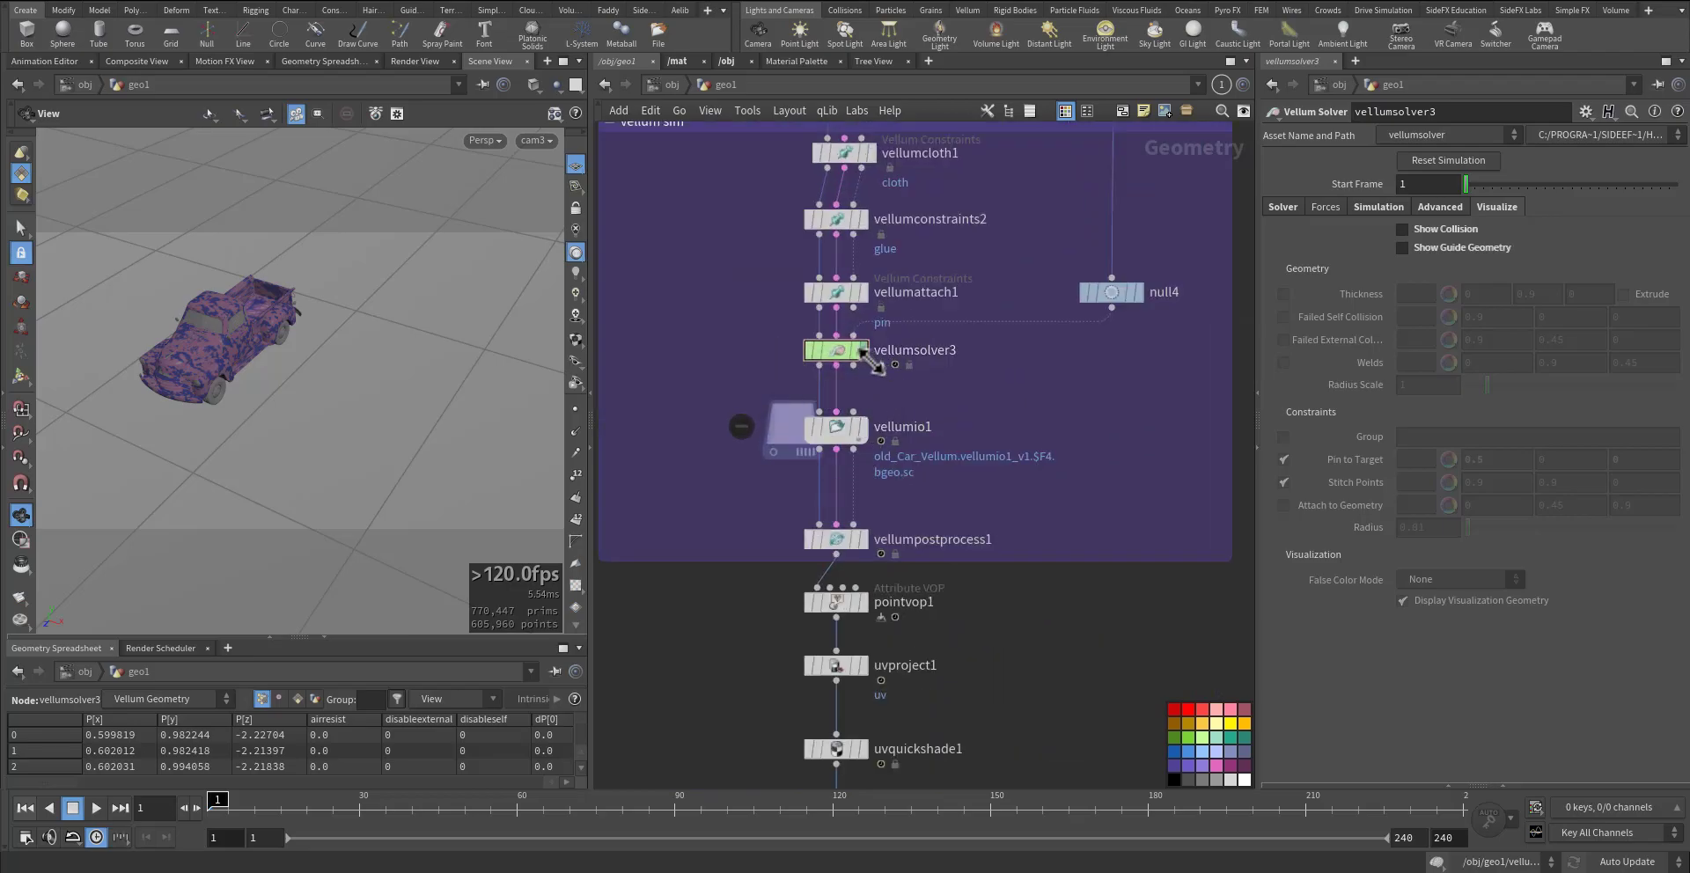
double_click(832, 354)
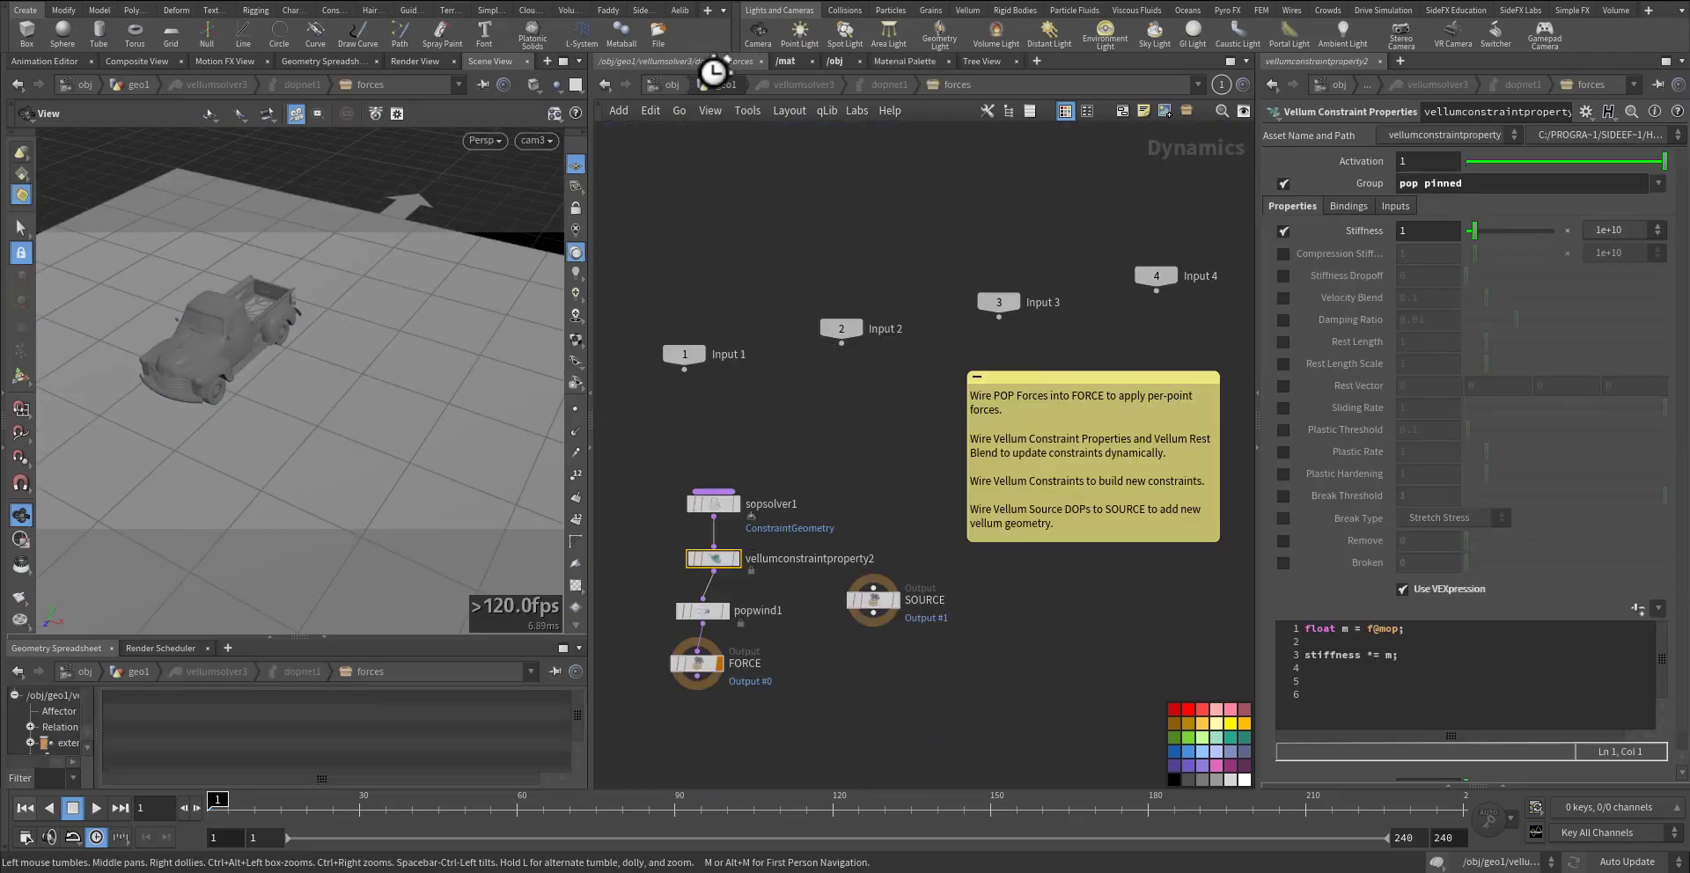
- Return to the geo1 level and display split1 in the geo import box, reviewing its settings
click(725, 84)
middle_drag(774, 230, 796, 486)
middle_drag(682, 299, 750, 426)
scroll(750, 426, down, 3)
middle_drag(715, 271, 810, 474)
scroll(817, 409, down, 1)
middle_drag(817, 405, 739, 661)
middle_drag(914, 460, 894, 597)
scroll(897, 547, up, 4)
middle_drag(926, 517, 953, 658)
click(1069, 401)
click(1045, 398)
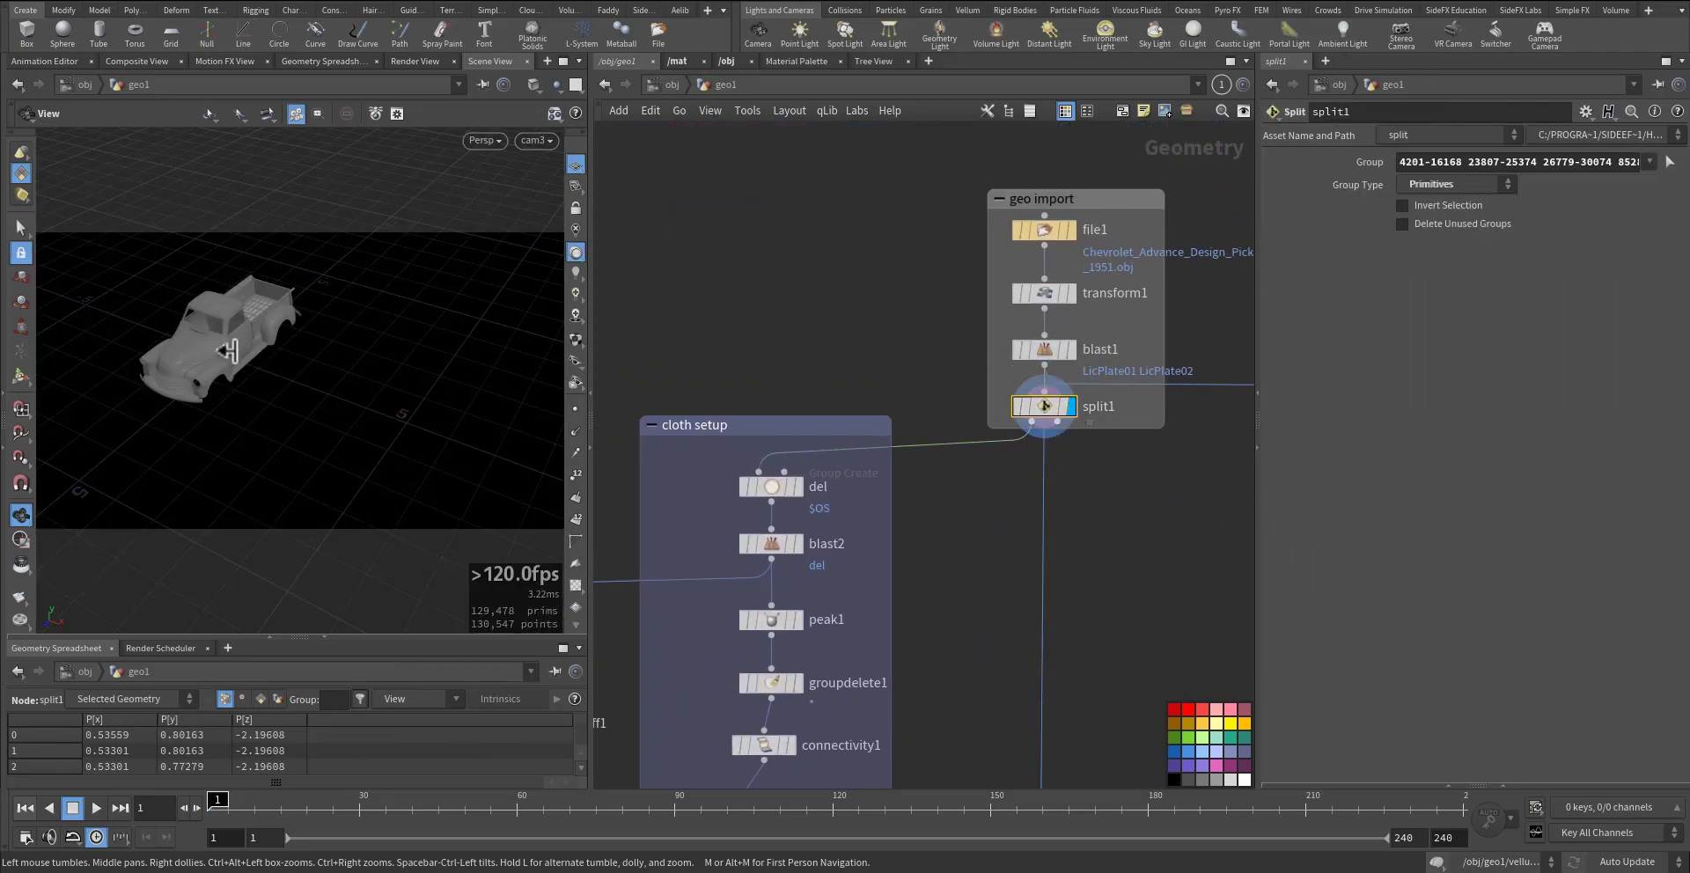
- Leave the camera view, home the scene view and look at the truck body up close
right_drag(240, 353, 375, 478)
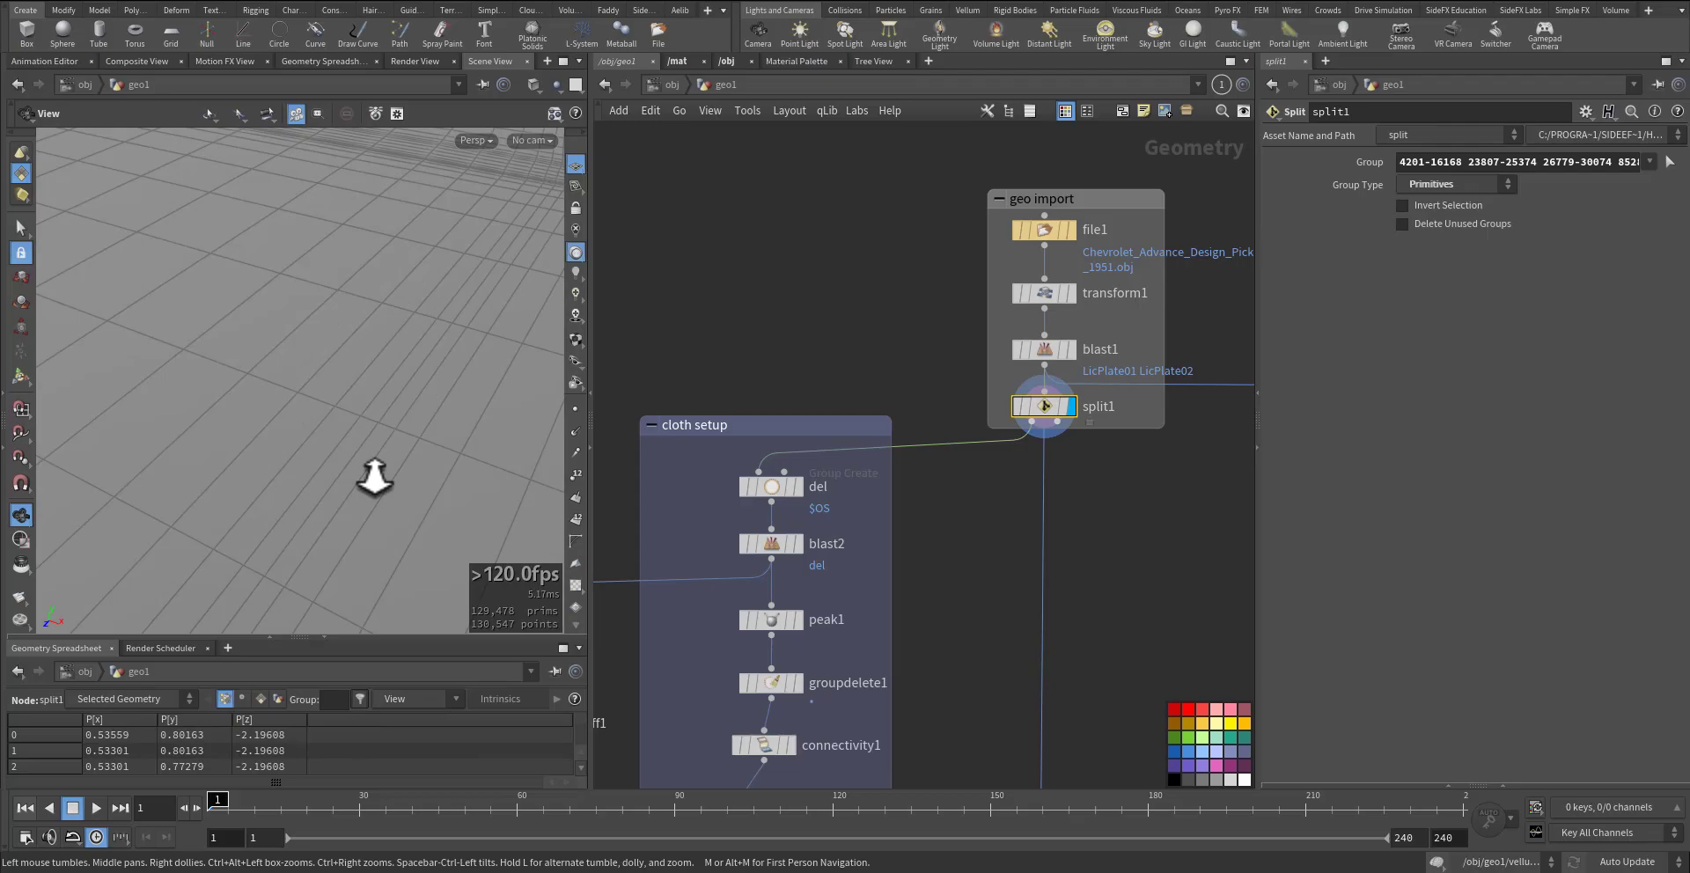
click(325, 635)
key(space+h)
right_drag(347, 517, 467, 472)
mouse_move(467, 472)
mouse_down()
mouse_move(388, 487)
mouse_move(347, 428)
mouse_move(400, 394)
mouse_move(442, 452)
mouse_up()
- Display the del group node in the cloth setup box and examine the downward-facing faces it selects beneath the truck
middle_drag(862, 578, 884, 484)
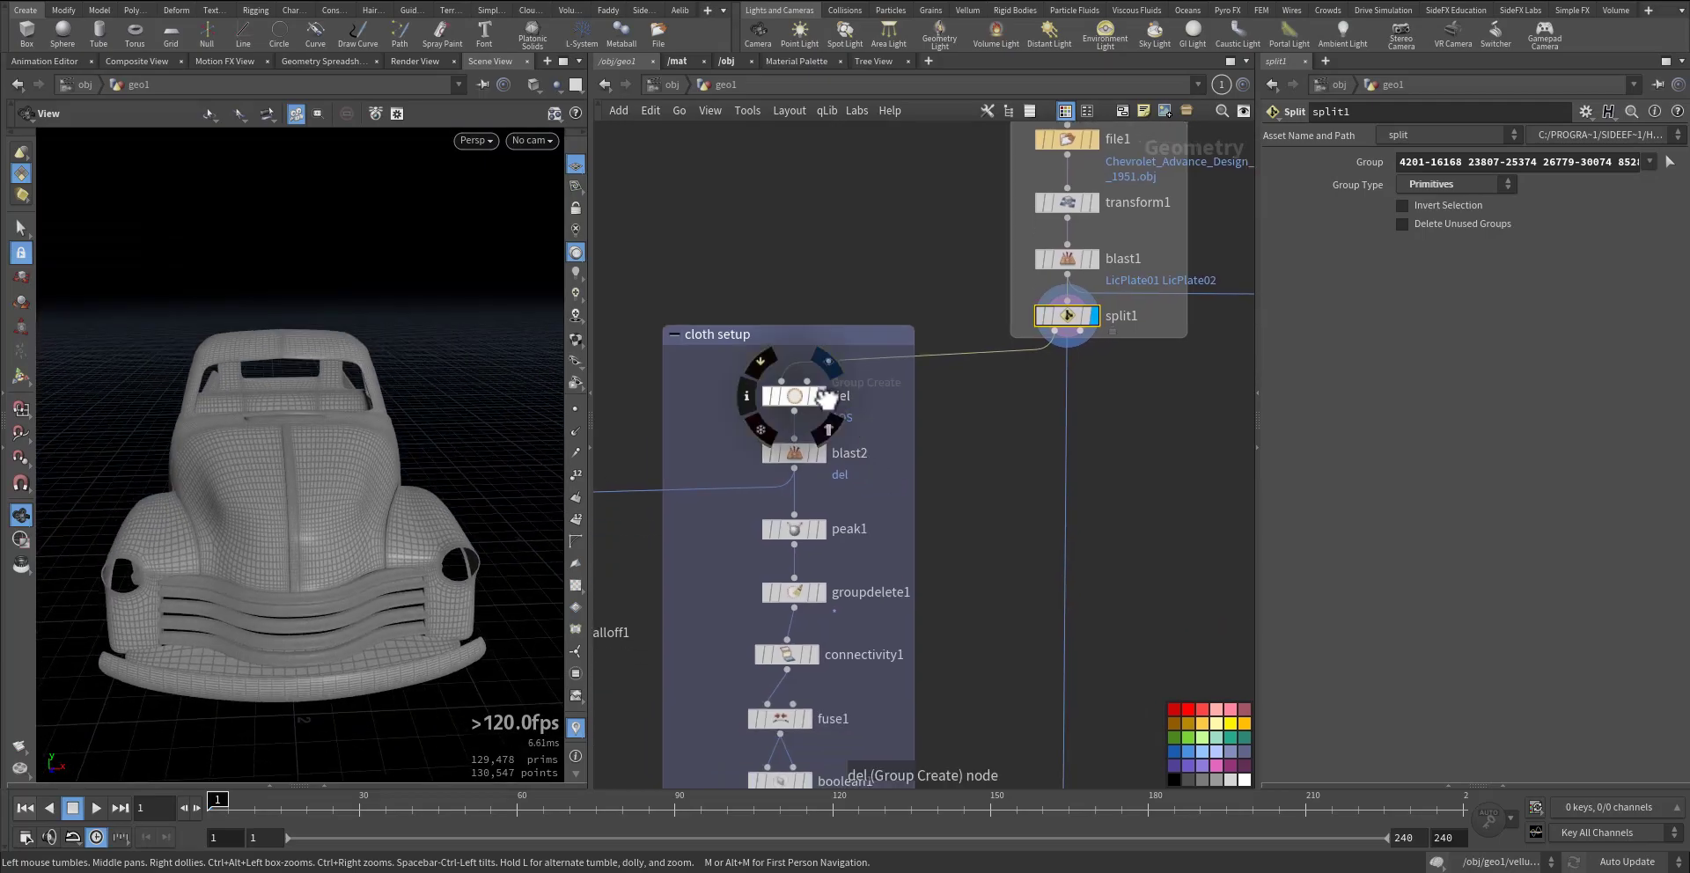
click(823, 397)
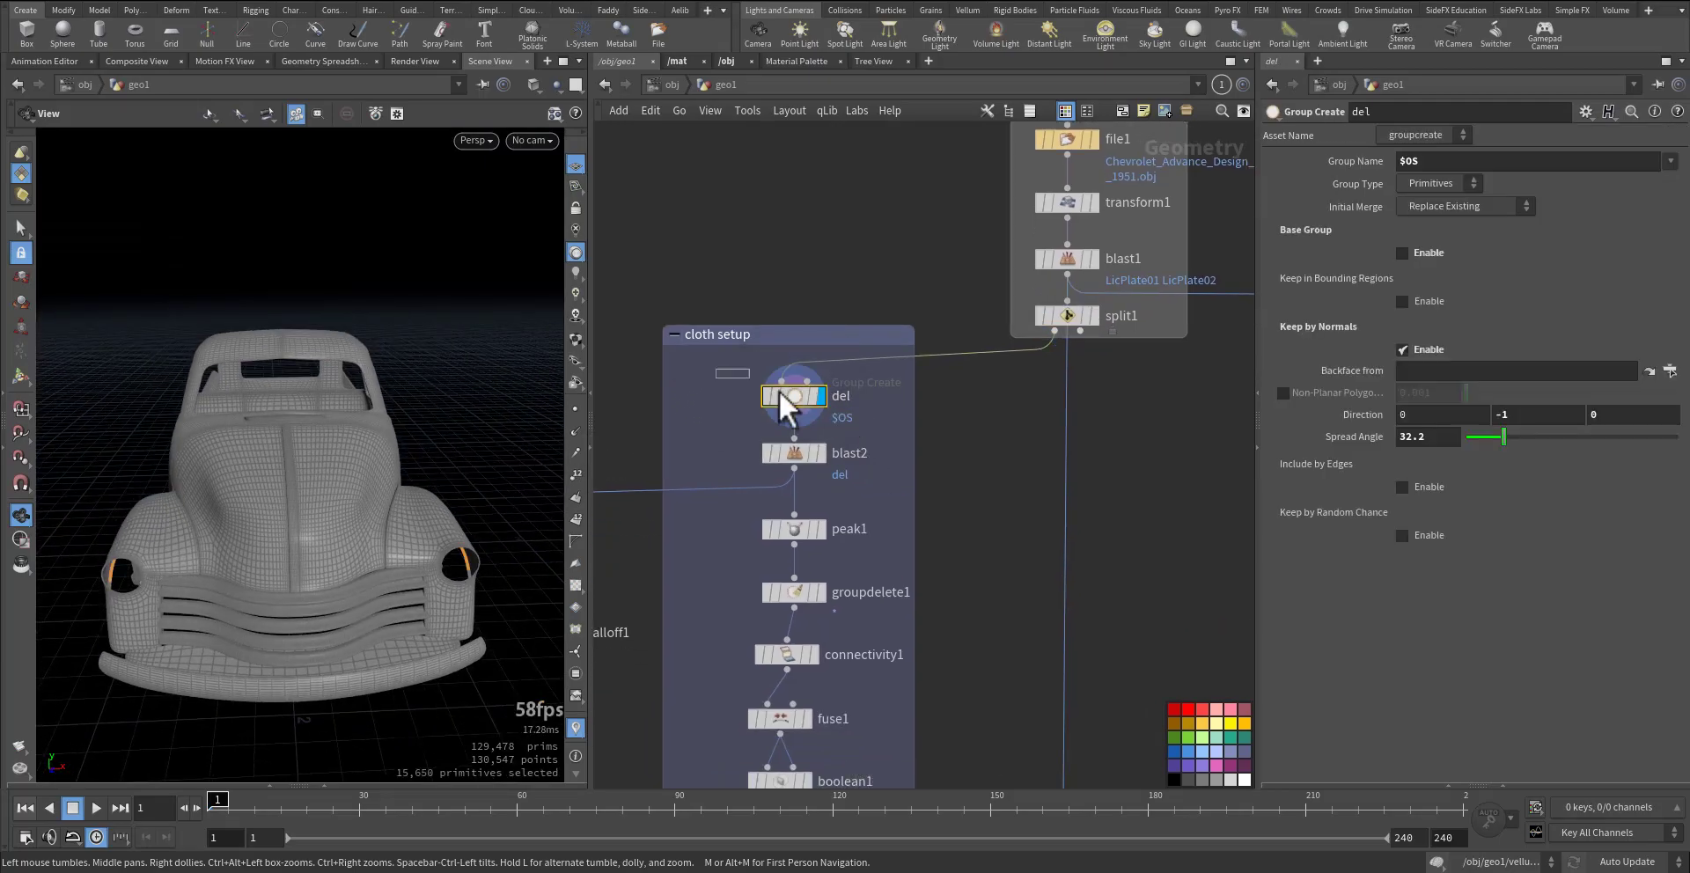
drag(293, 621, 335, 528)
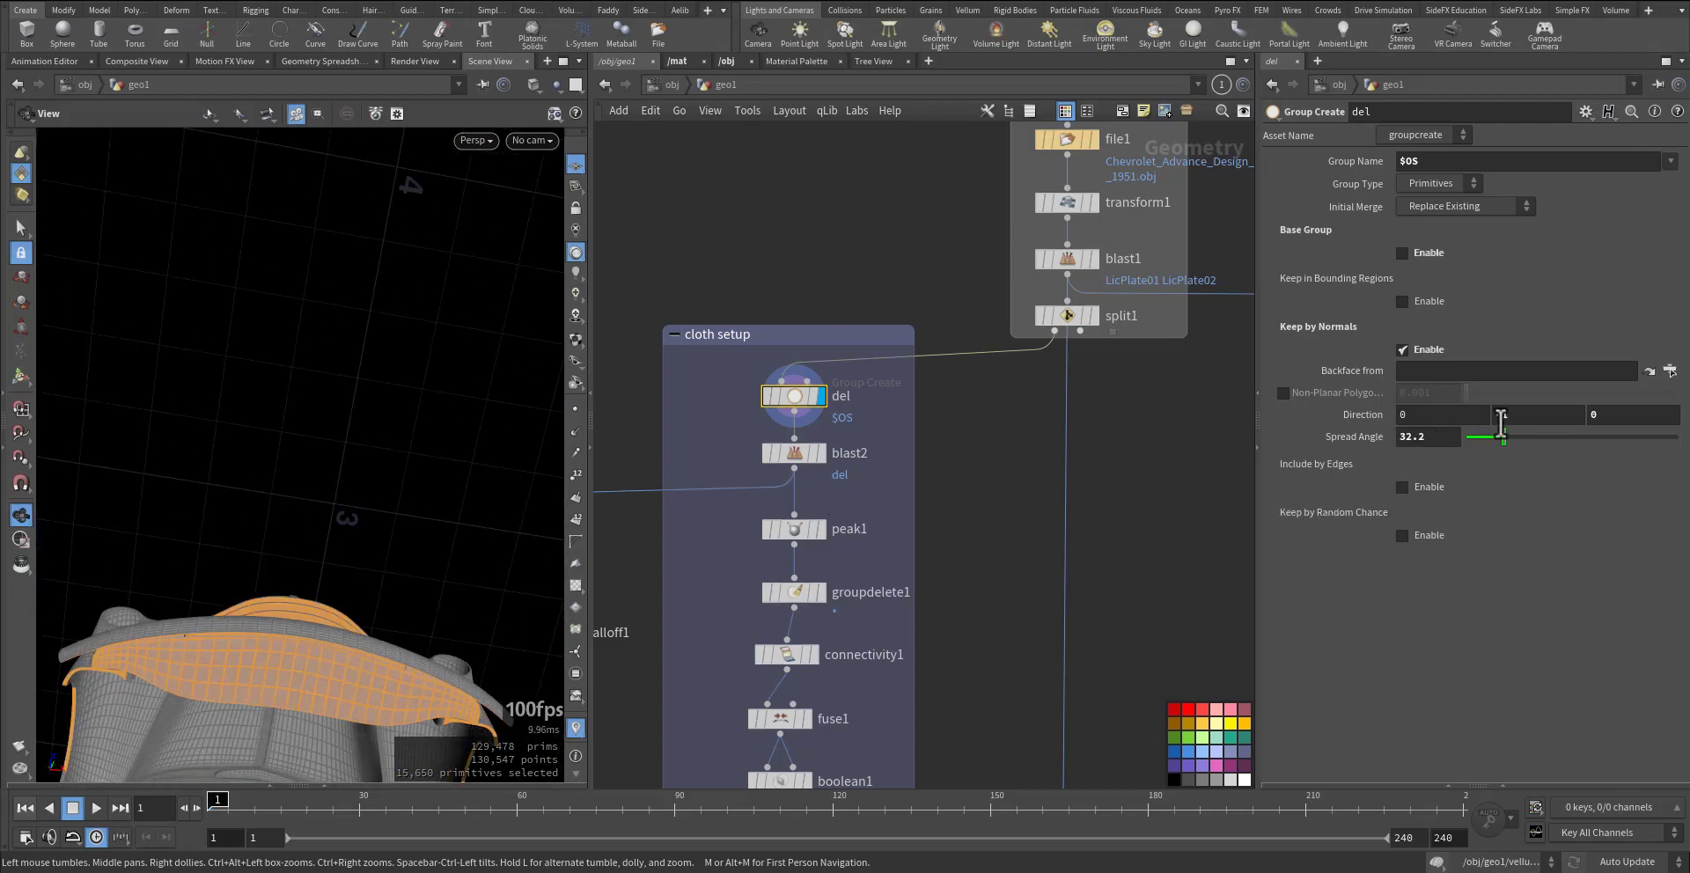
drag(342, 648, 429, 374)
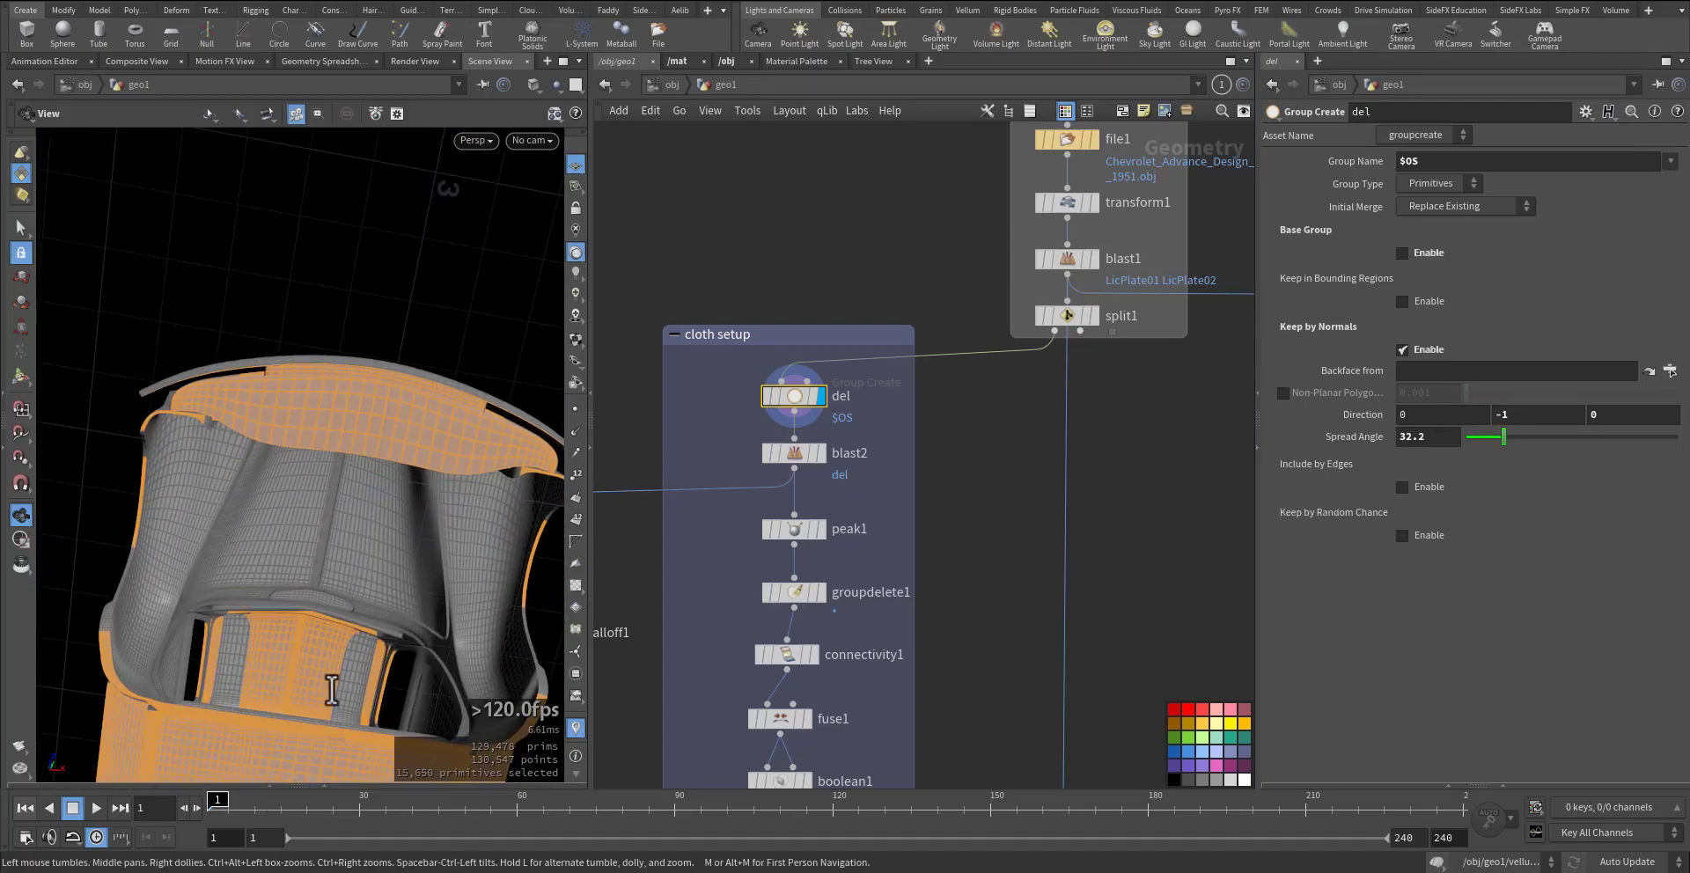
right_drag(388, 560, 241, 622)
drag(241, 622, 690, 543)
key(space+g)
right_drag(325, 528, 302, 520)
drag(302, 521, 379, 504)
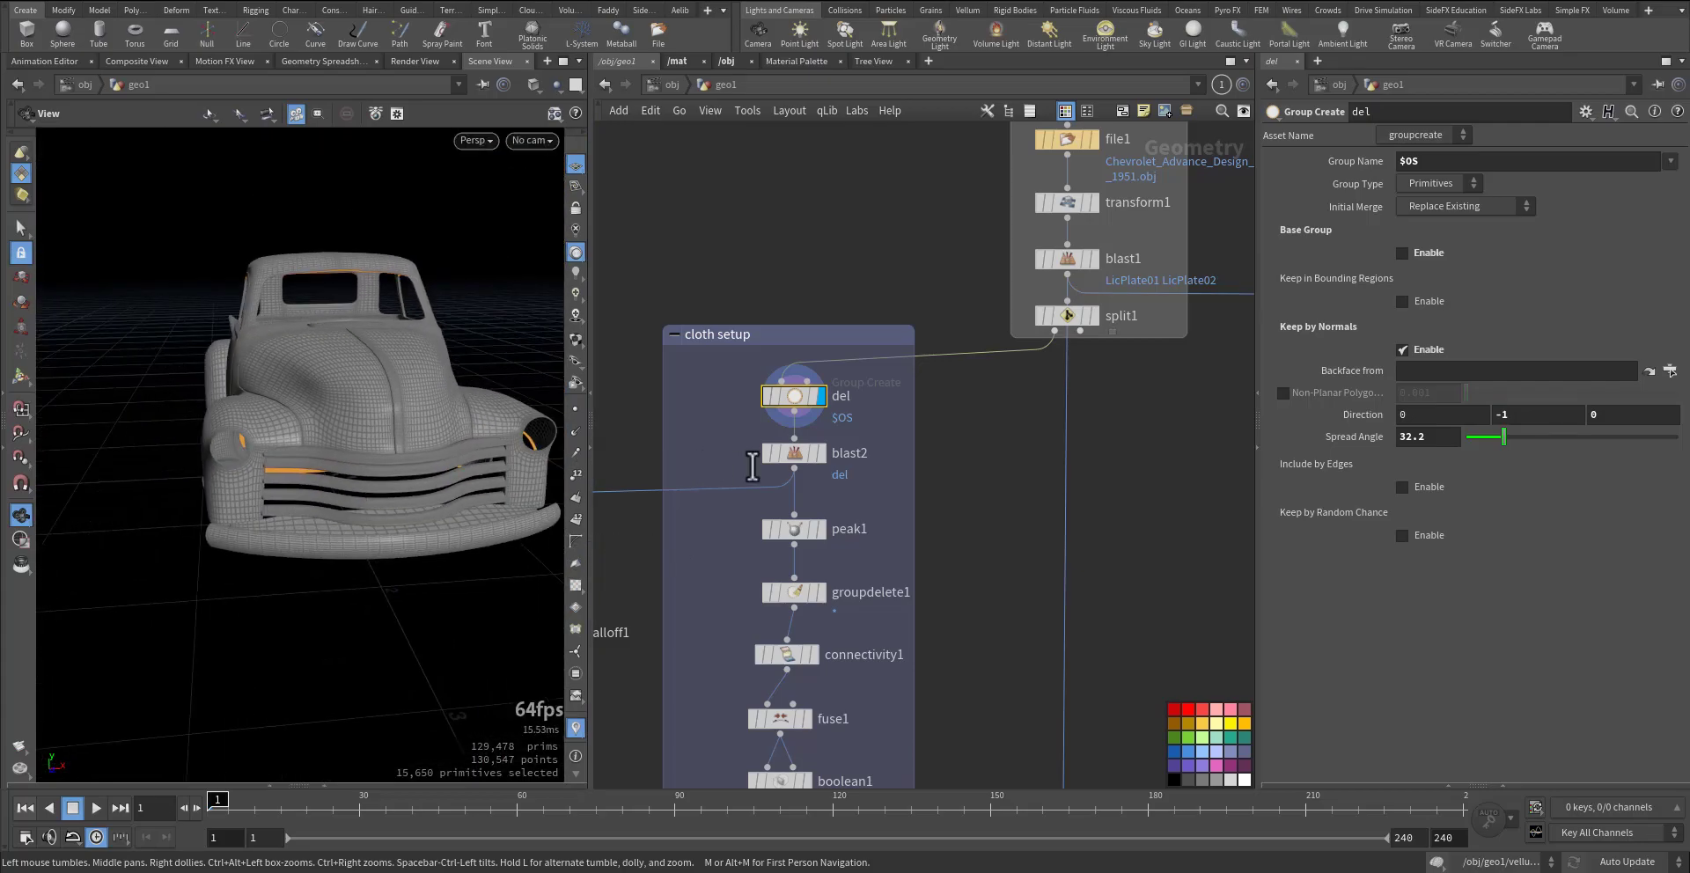
- Step the display through blast2, peak1 and groupdelete1, reviewing the blast and group deletion settings
click(824, 453)
click(798, 455)
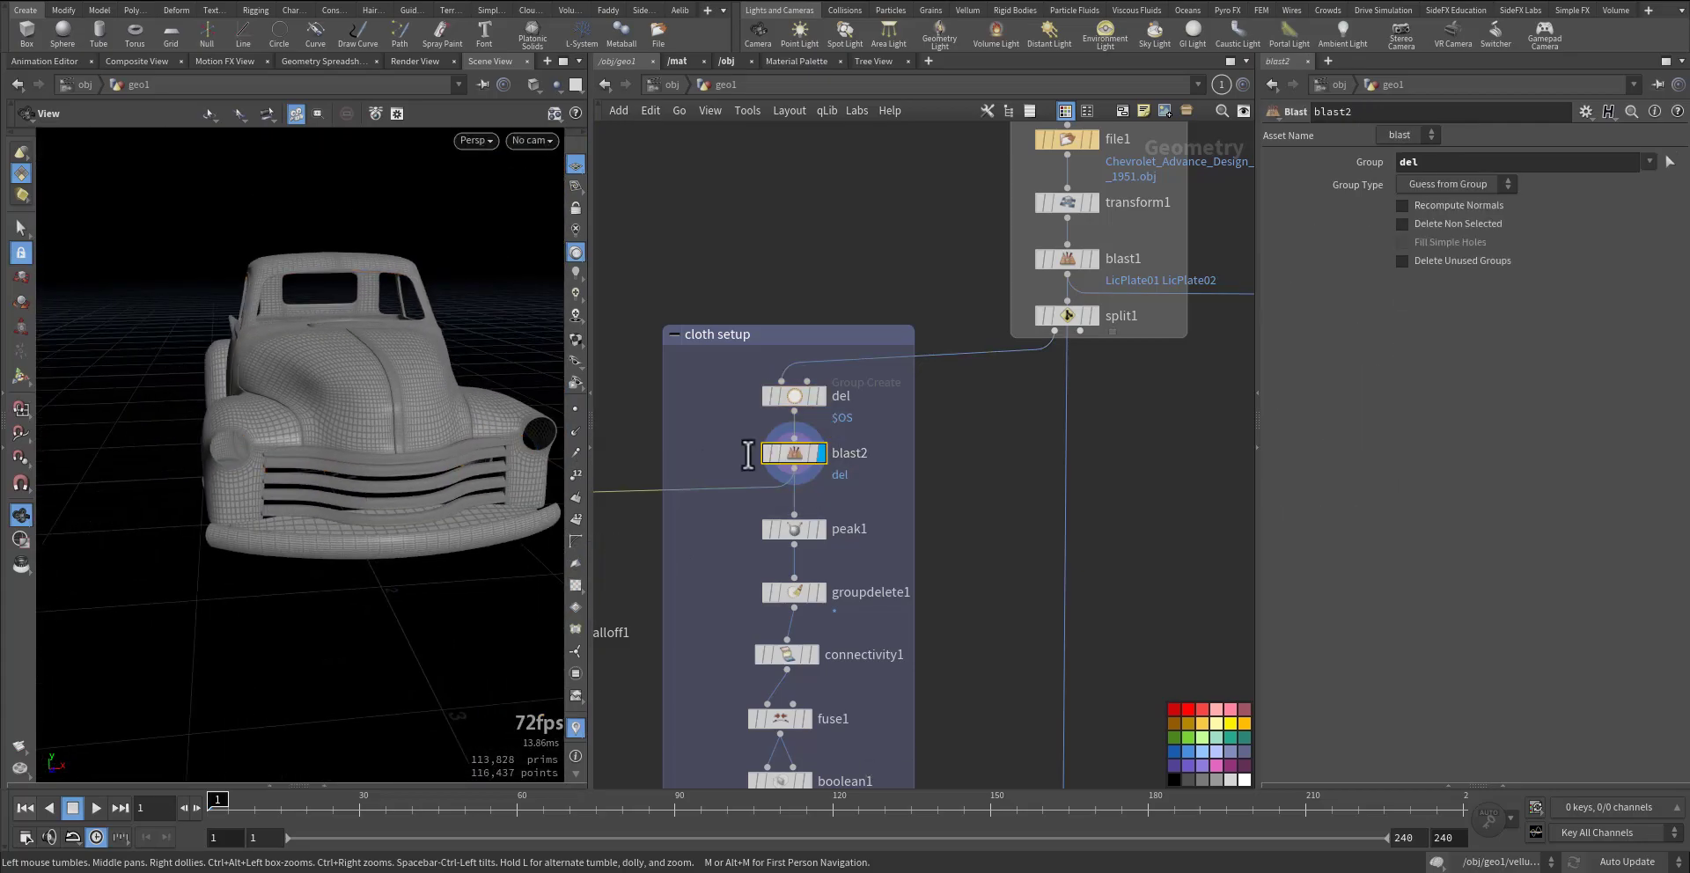
click(822, 529)
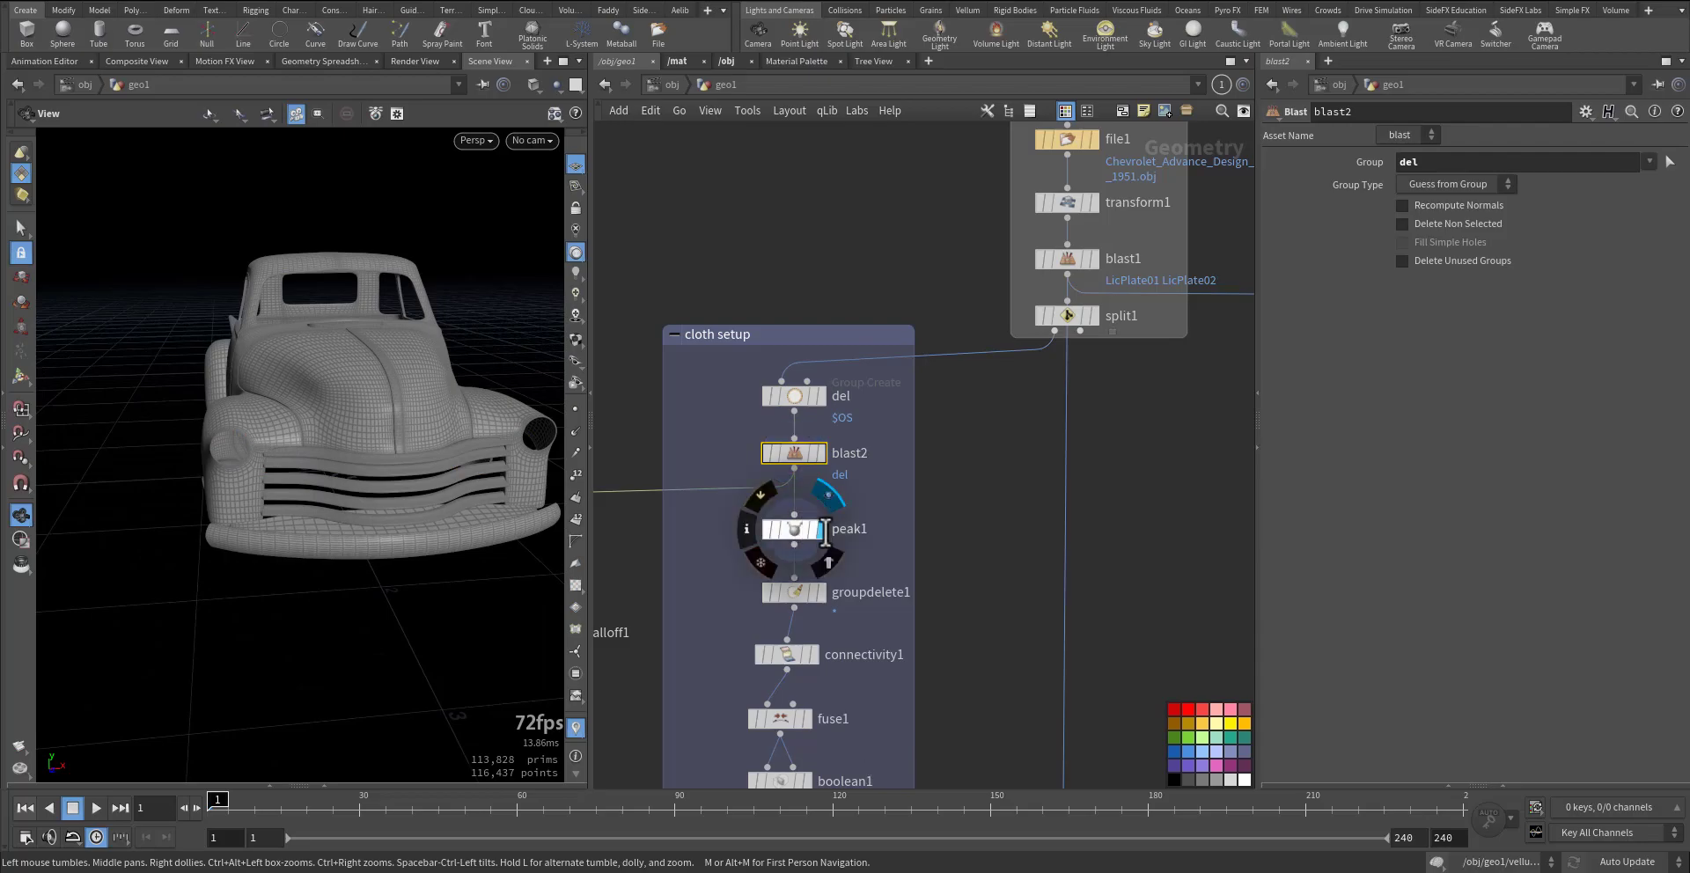
mouse_move(426, 473)
right_down()
mouse_move(467, 469)
mouse_move(434, 476)
right_up()
middle_drag(434, 476, 358, 478)
middle_drag(889, 643, 891, 507)
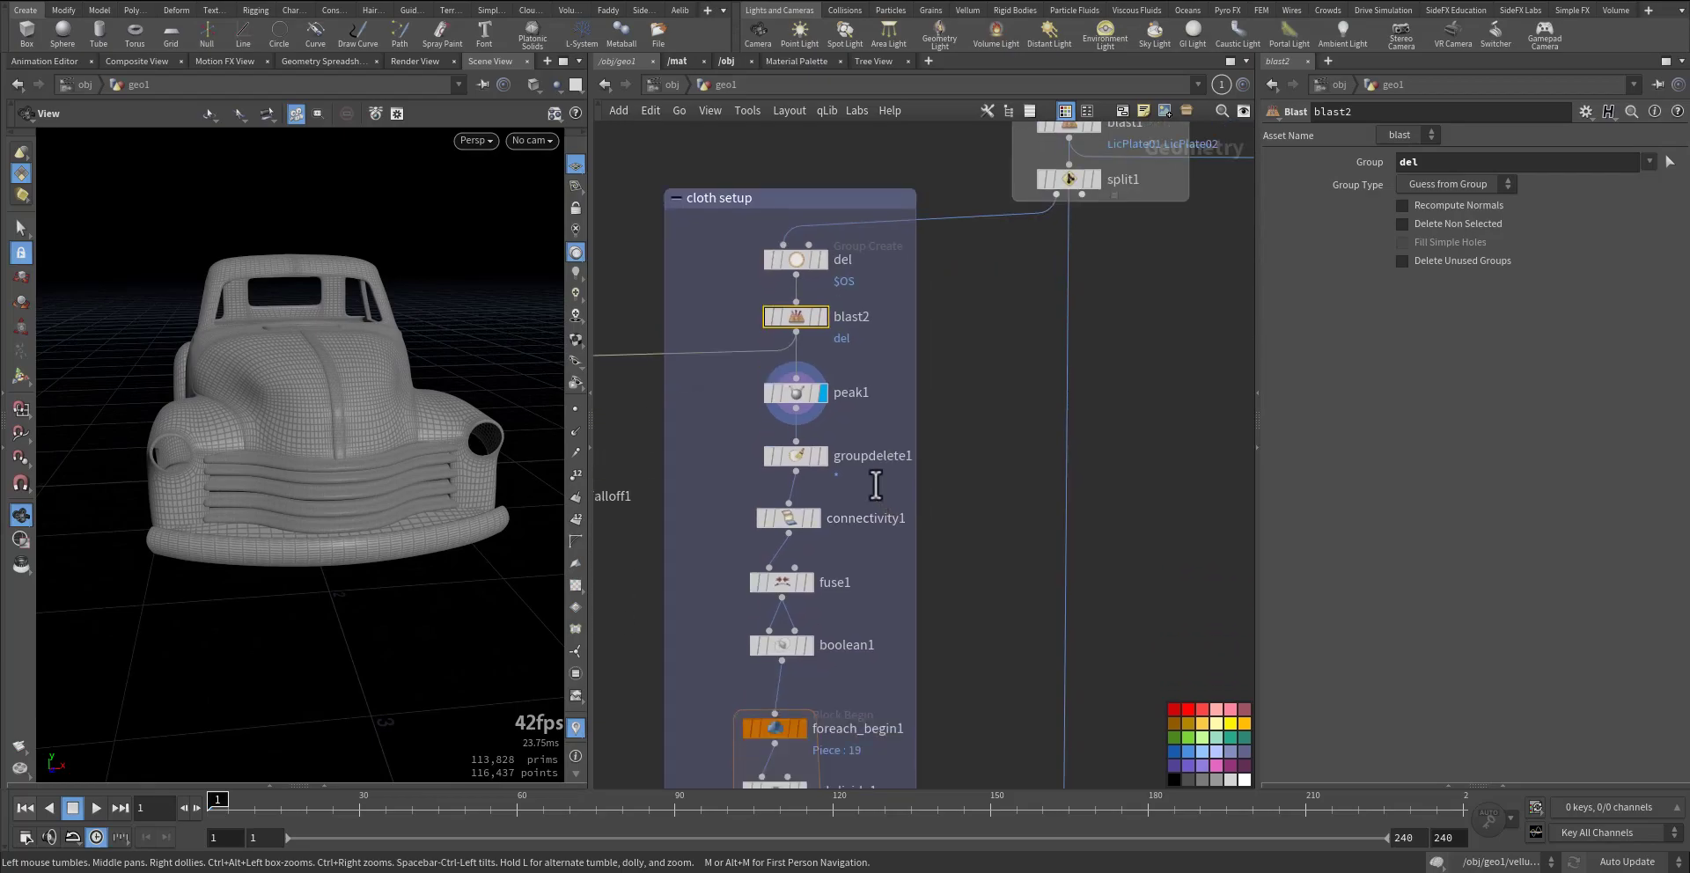
click(825, 458)
click(796, 456)
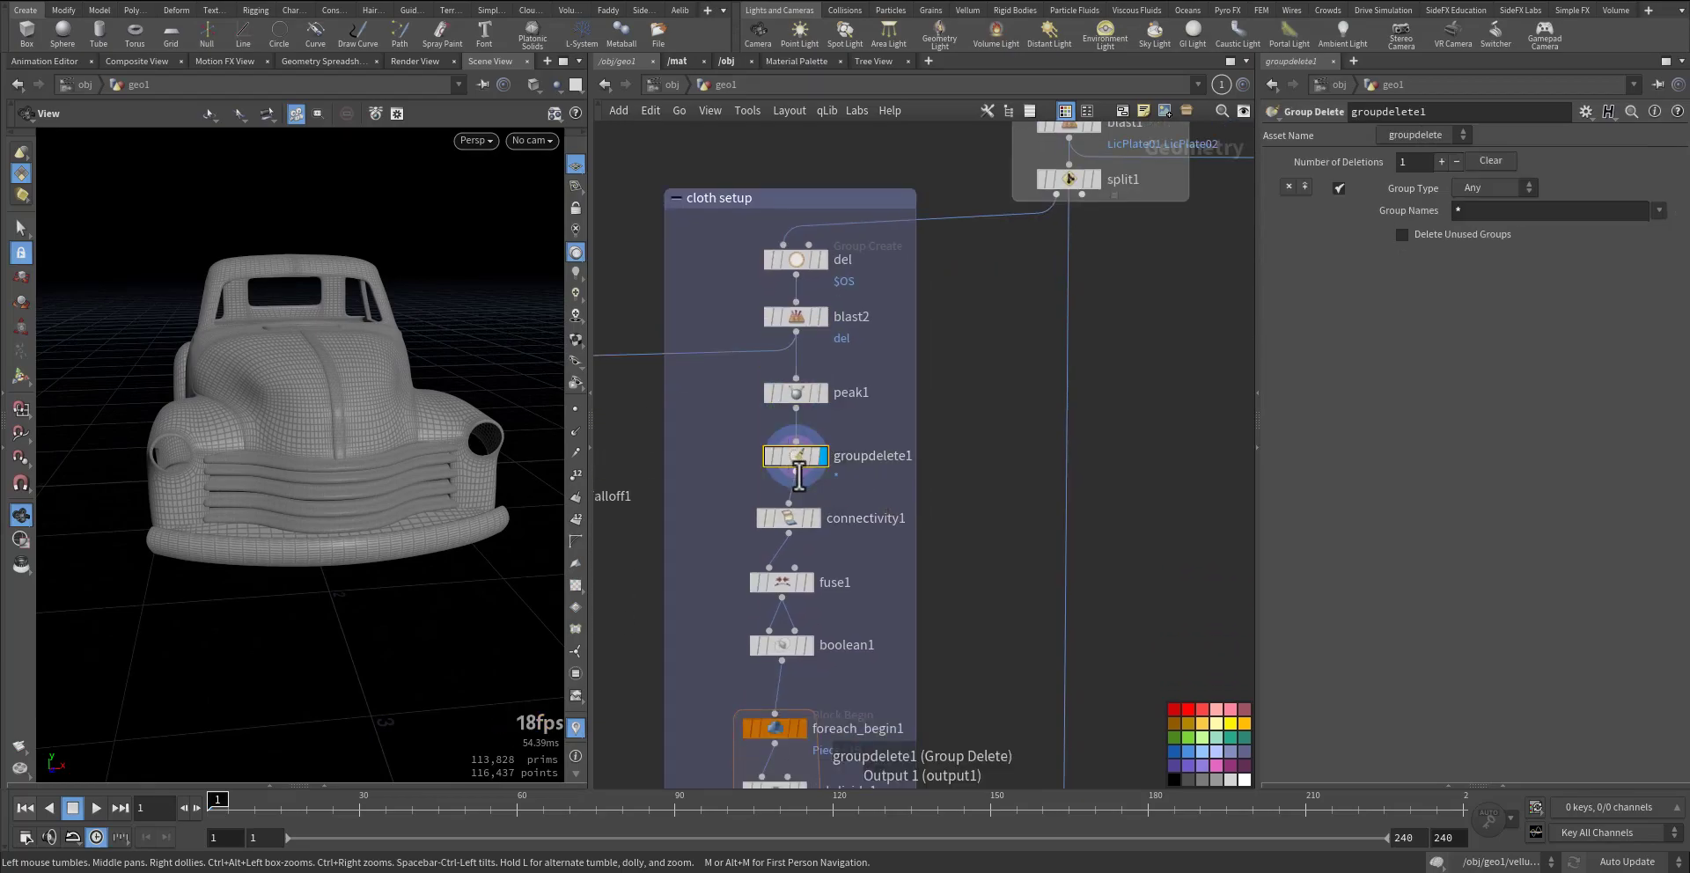
- Display connectivity1 and colour the truck body by its class primitive attribute from the node's info
click(817, 520)
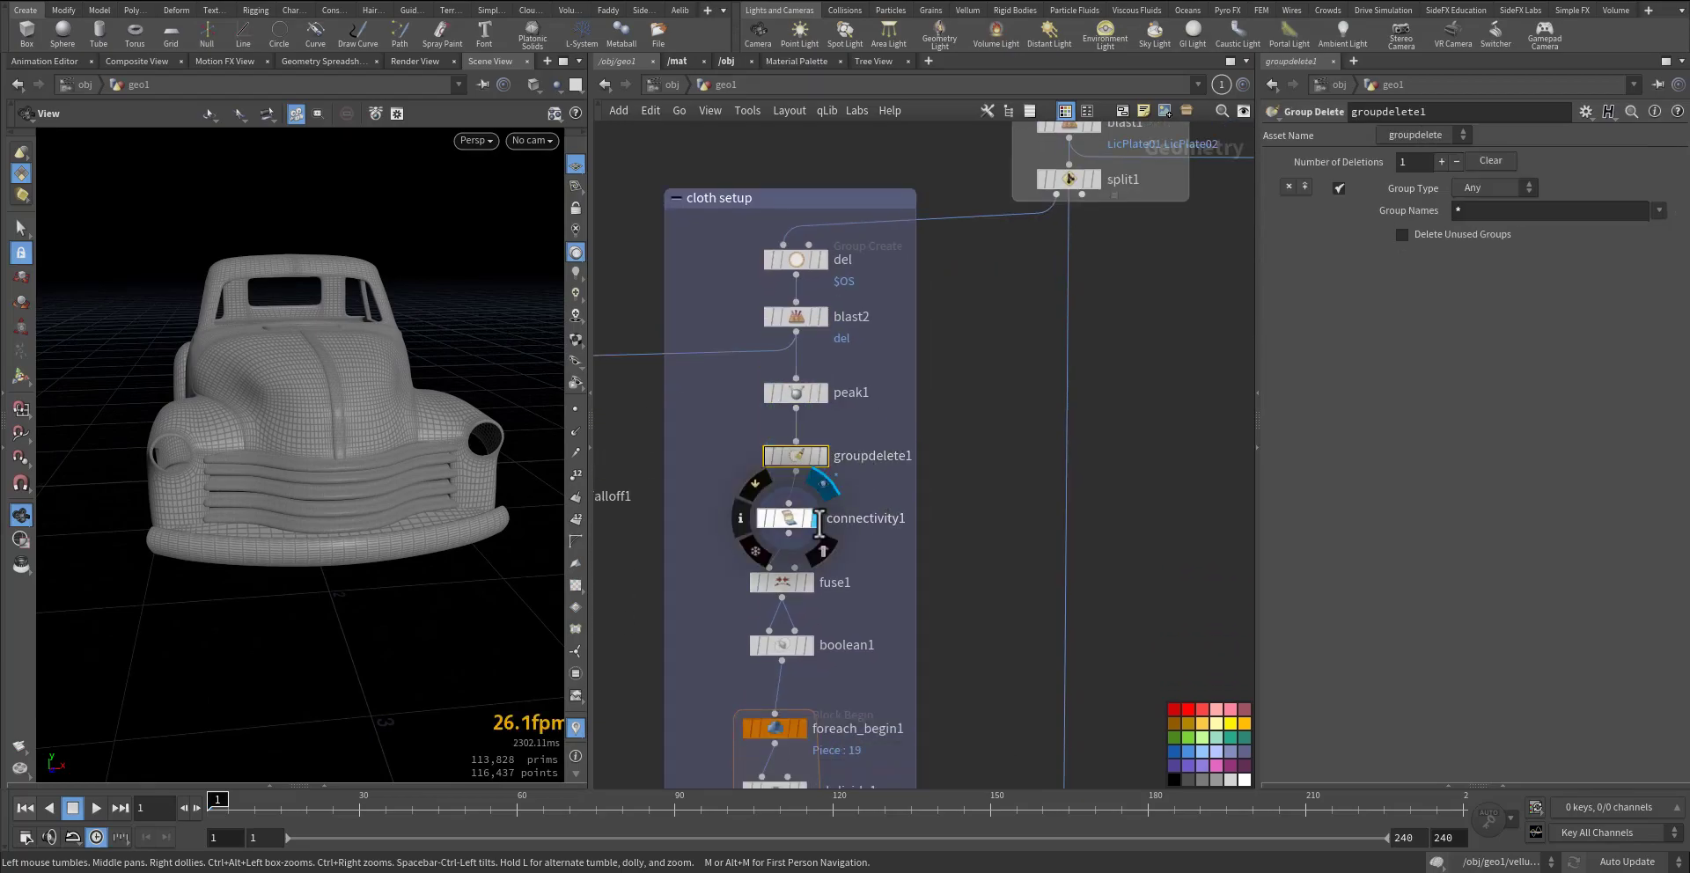
click(787, 519)
click(742, 520)
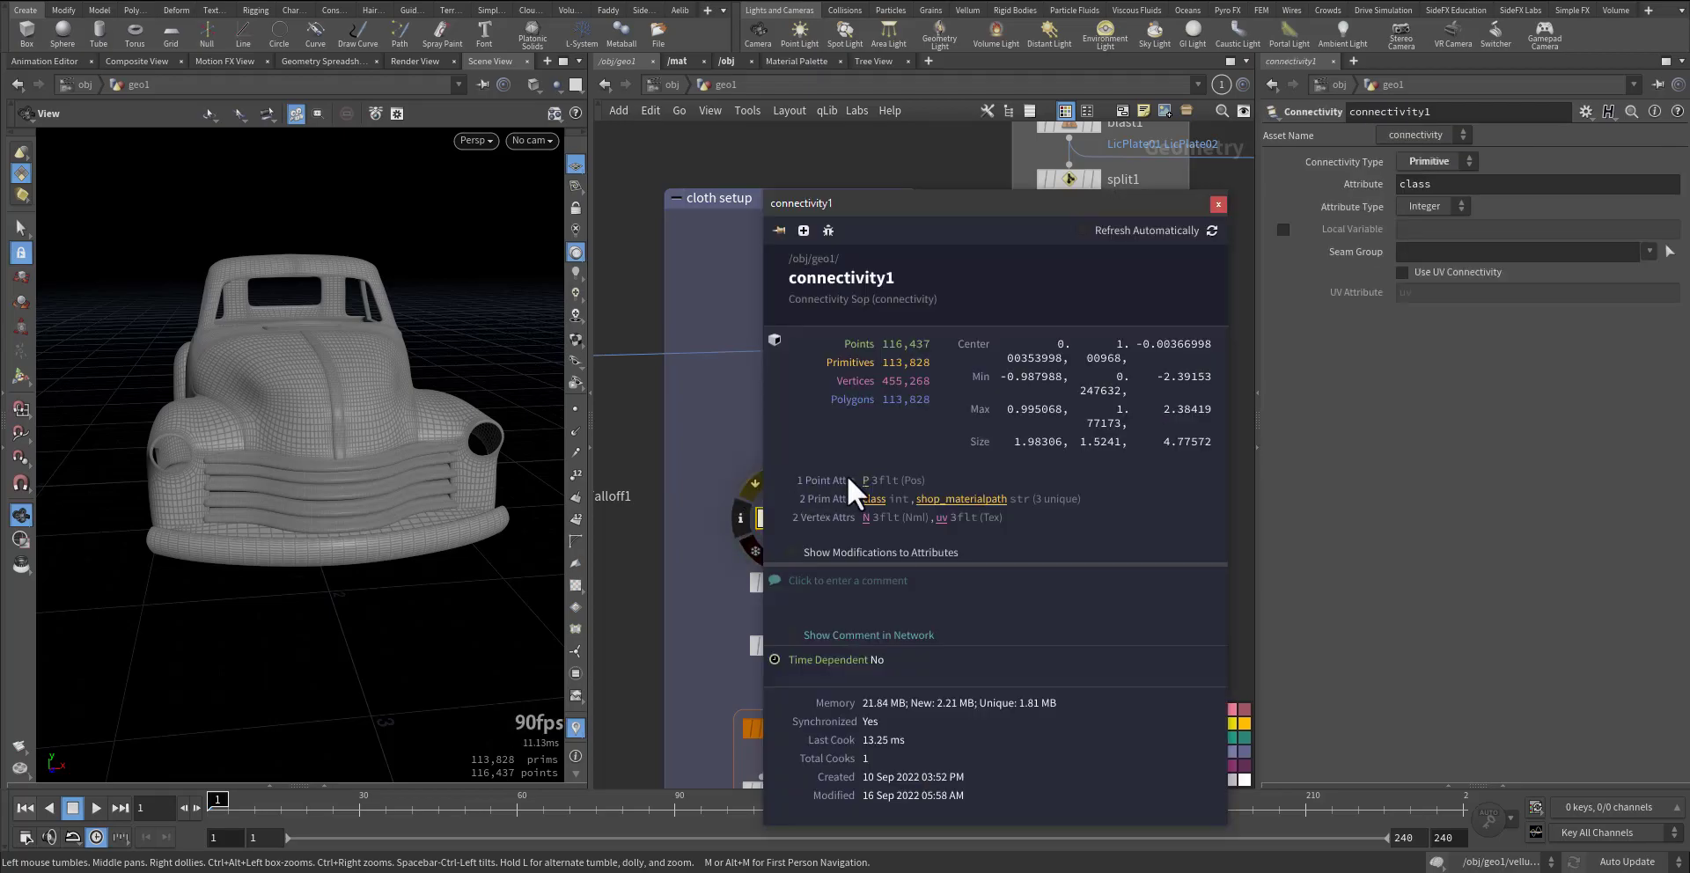
click(870, 500)
mouse_move(338, 454)
mouse_down()
mouse_move(370, 447)
mouse_move(335, 449)
mouse_up()
middle_drag(334, 450, 384, 462)
drag(352, 460, 380, 511)
- Display fuse1 and boolean1 in turn, reviewing the snap distance, the self-intersection options and the boolean's result on the truck
click(807, 582)
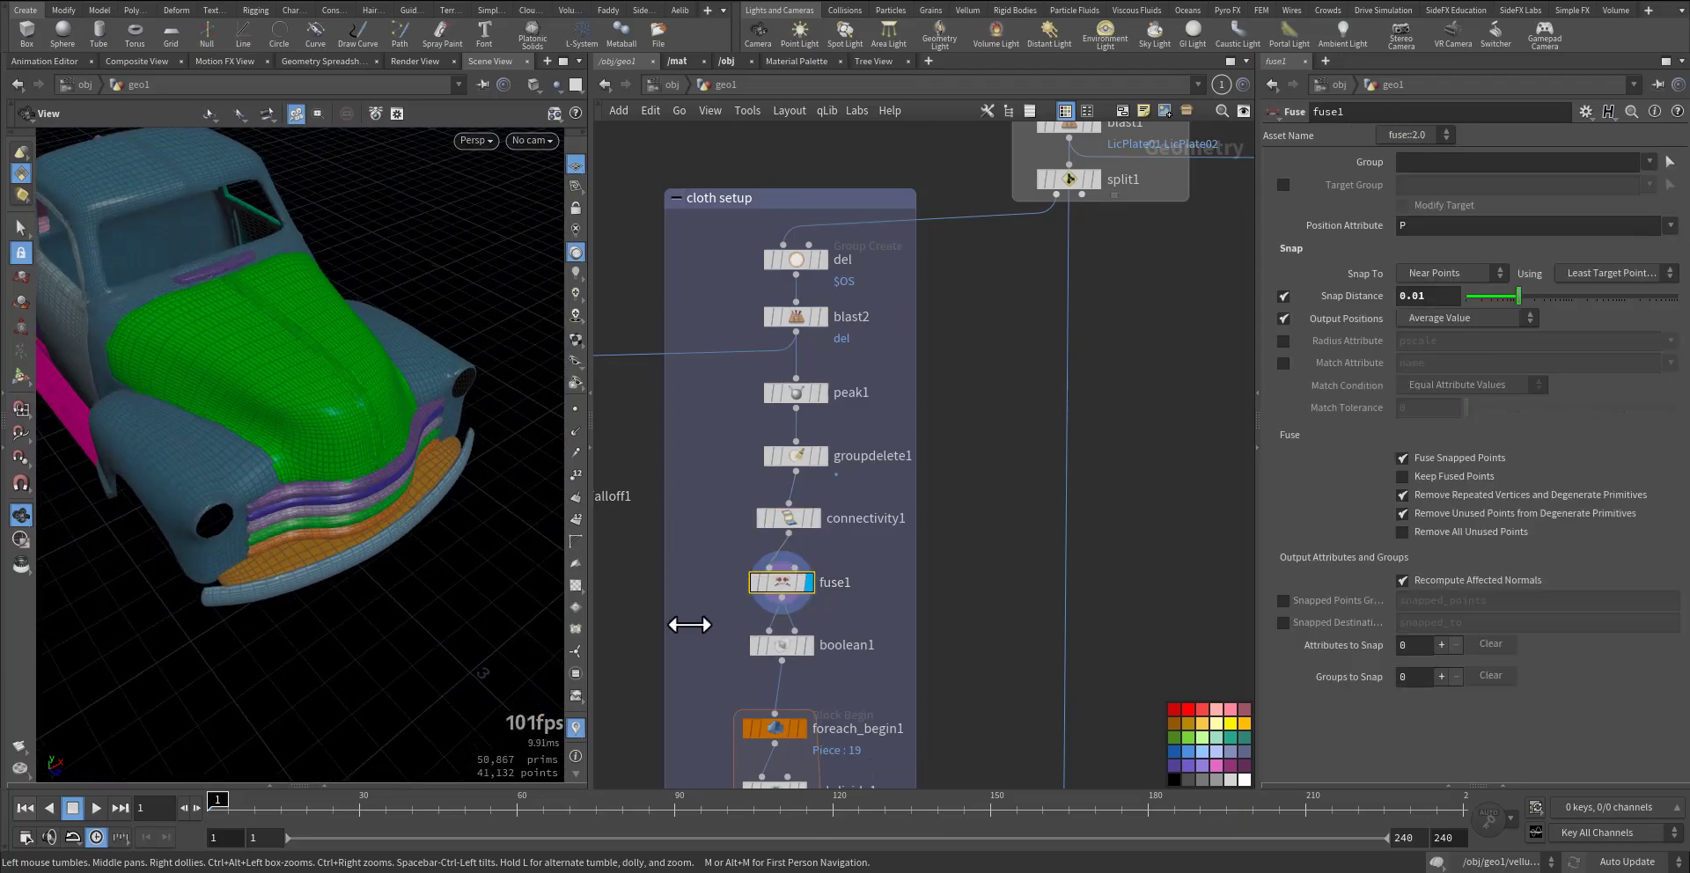
middle_drag(693, 624, 724, 449)
scroll(781, 486, up, 4)
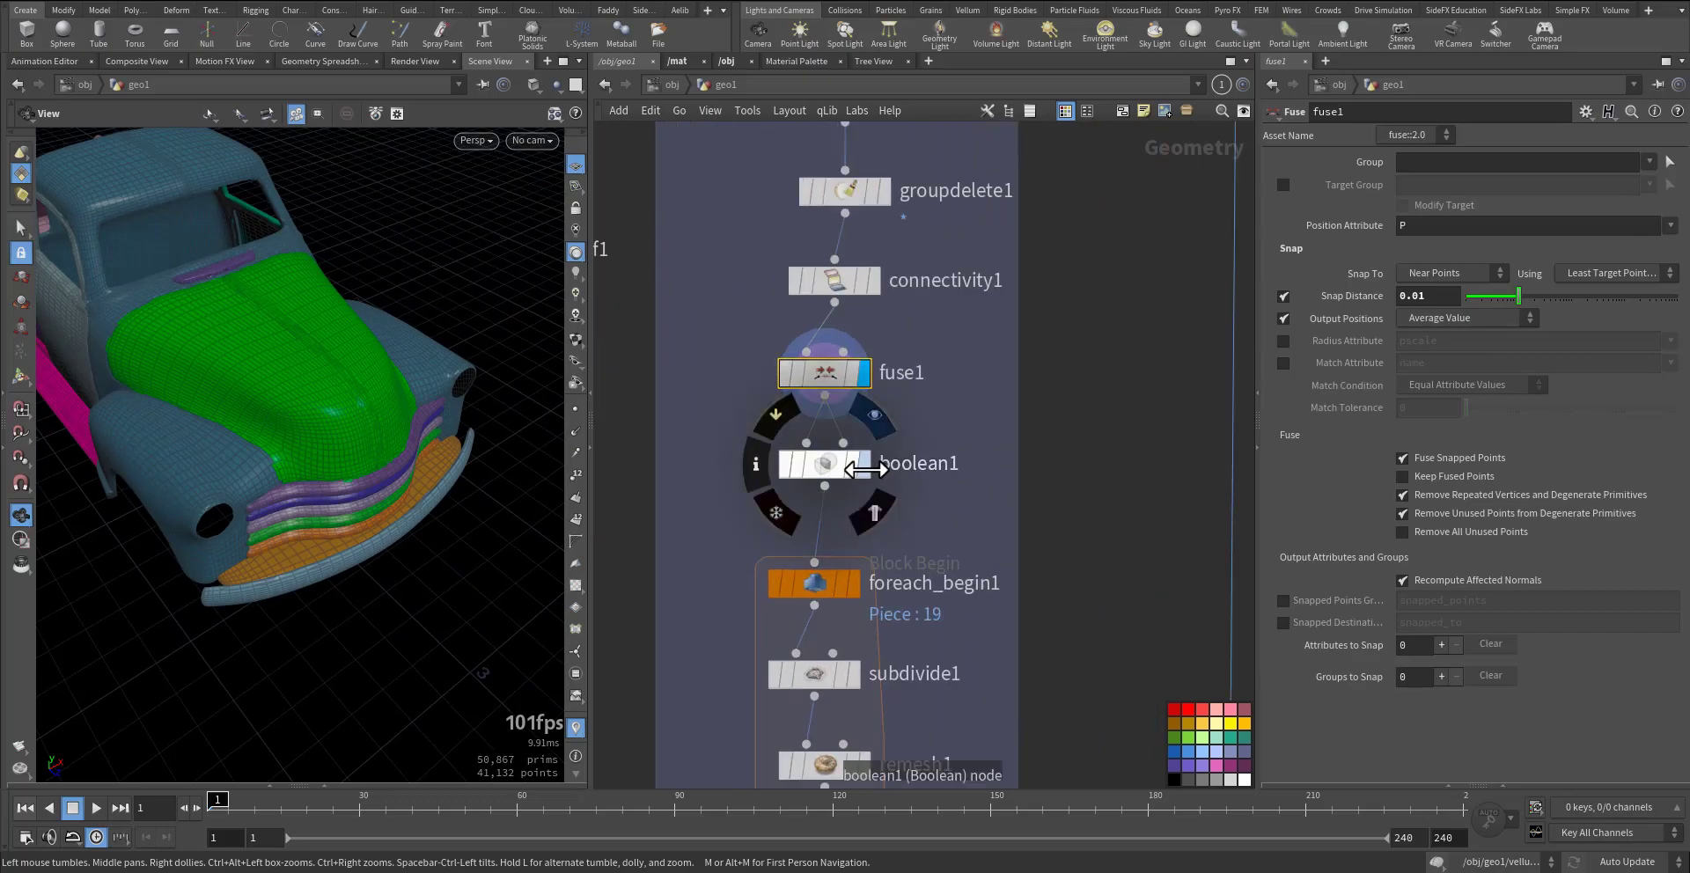
click(867, 468)
click(828, 463)
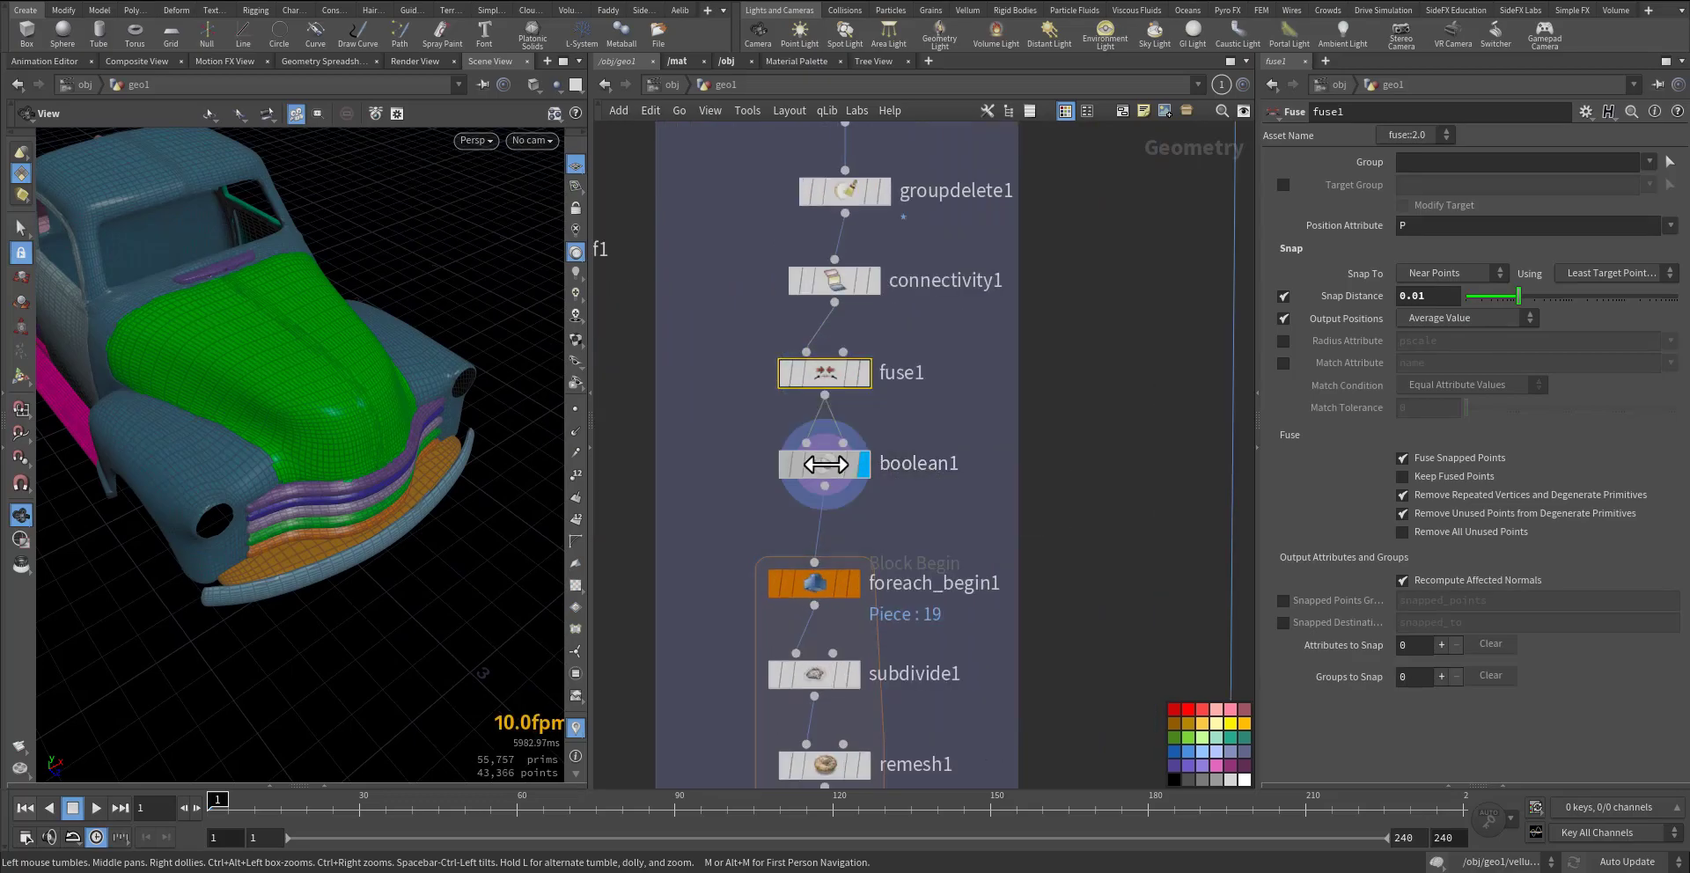
drag(300, 470, 256, 499)
mouse_move(257, 499)
right_down()
mouse_move(288, 463)
mouse_move(313, 472)
mouse_move(277, 490)
right_up()
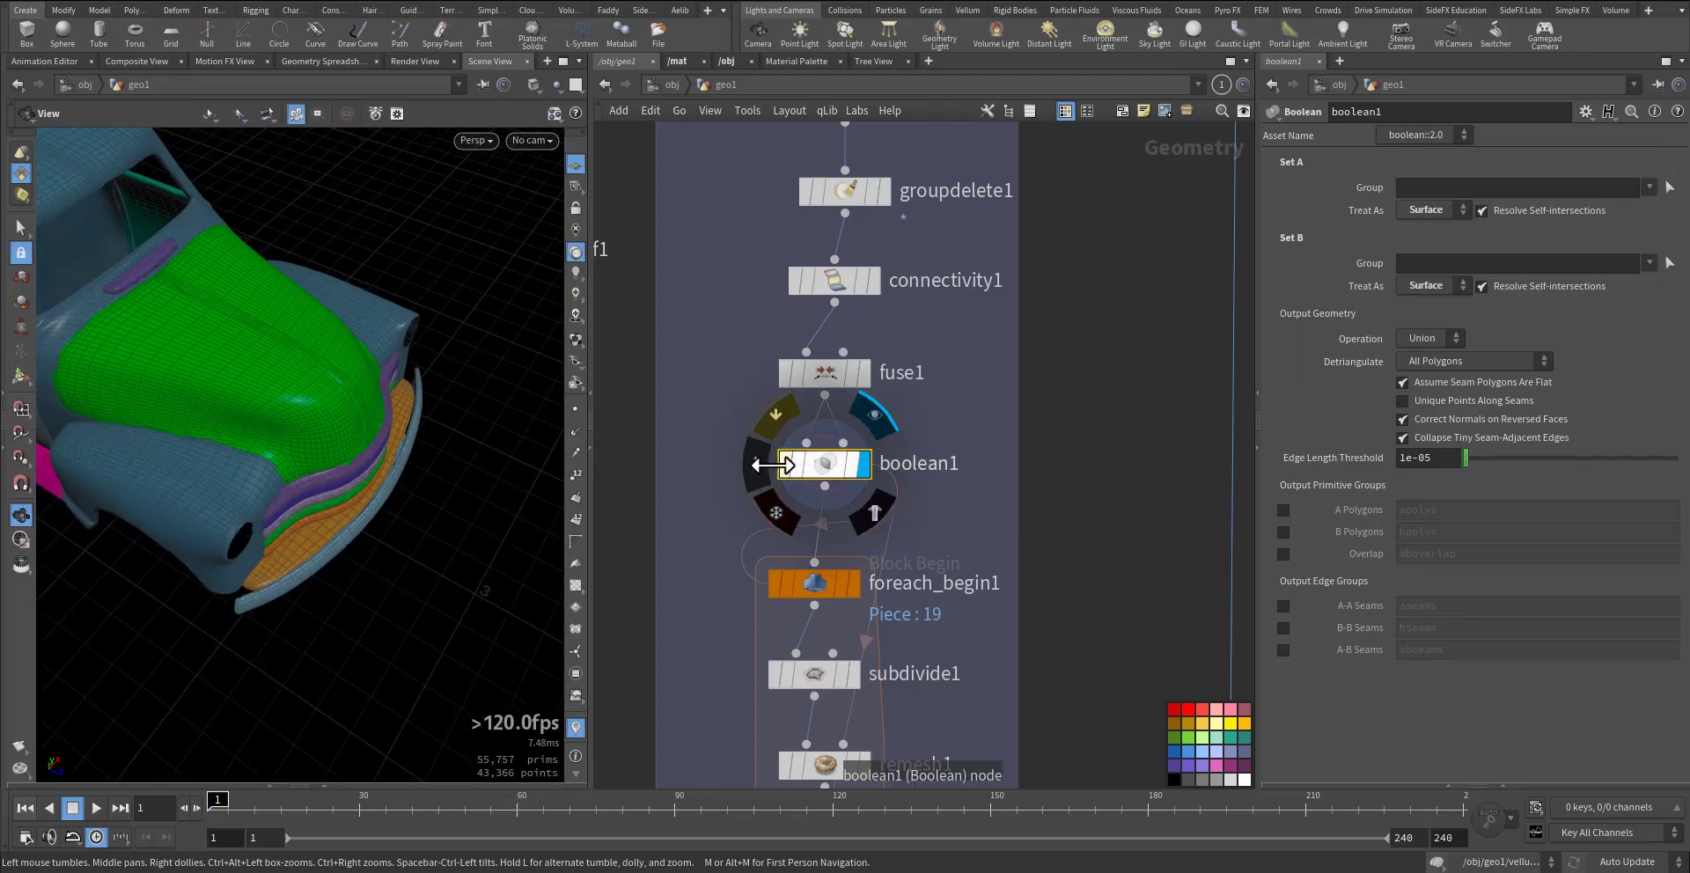
click(757, 467)
click(888, 453)
click(888, 453)
click(888, 453)
- Display foreach_begin1 to isolate a single truck piece and move in on it in the scene view
middle_drag(731, 559, 743, 364)
click(867, 388)
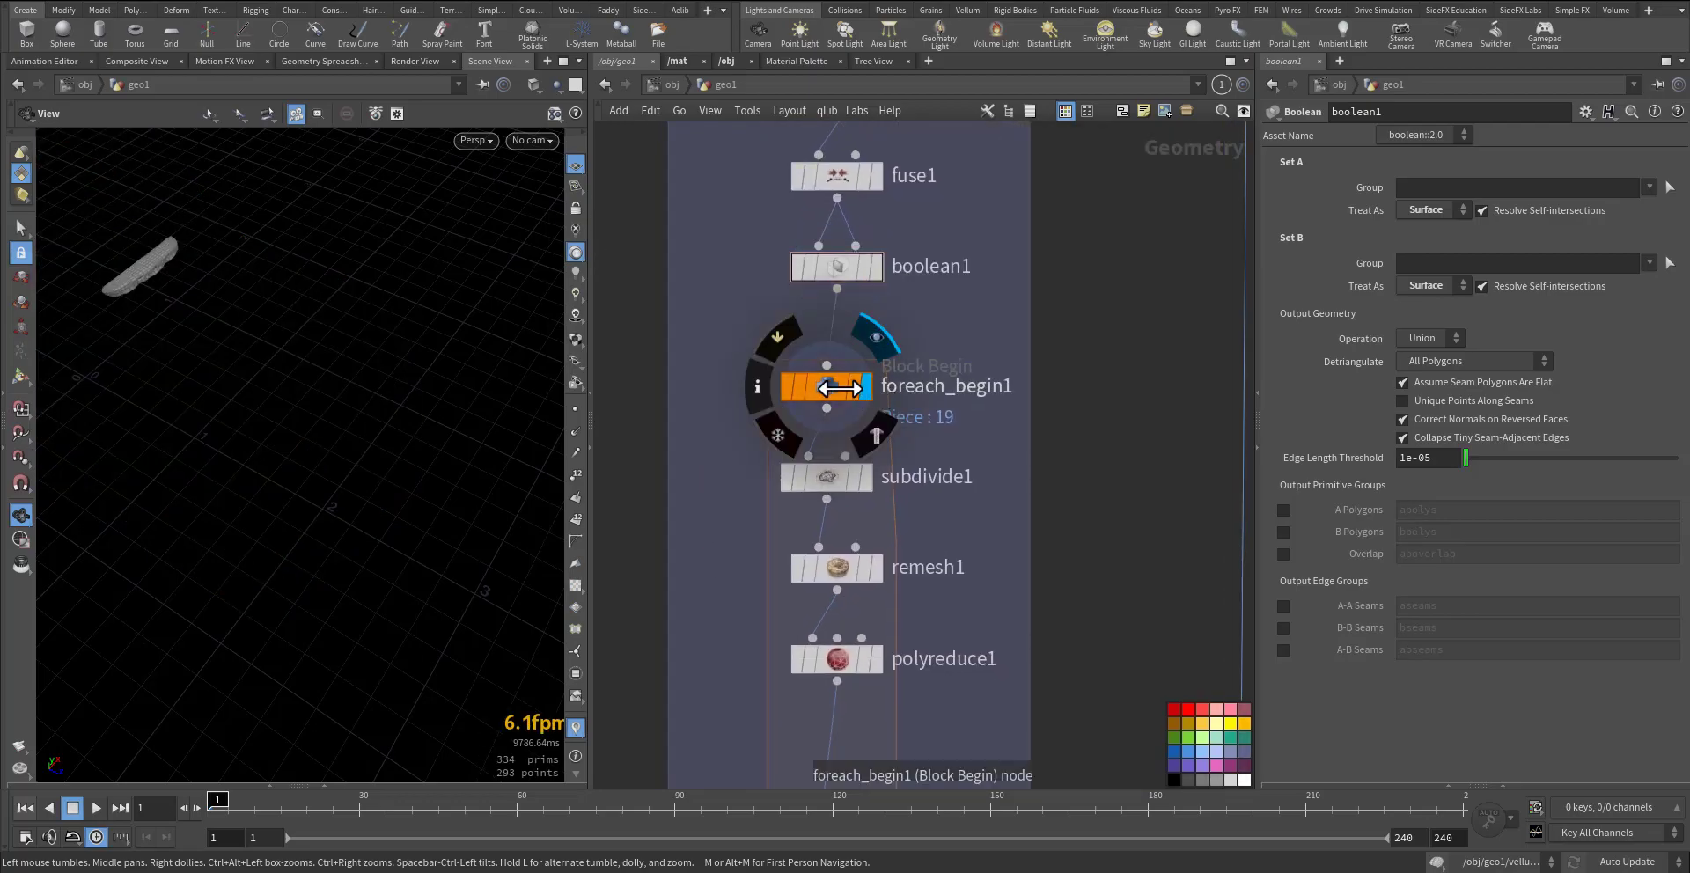
click(835, 389)
mouse_move(253, 363)
middle_down()
mouse_move(396, 427)
mouse_move(272, 377)
middle_up()
right_drag(272, 377, 323, 403)
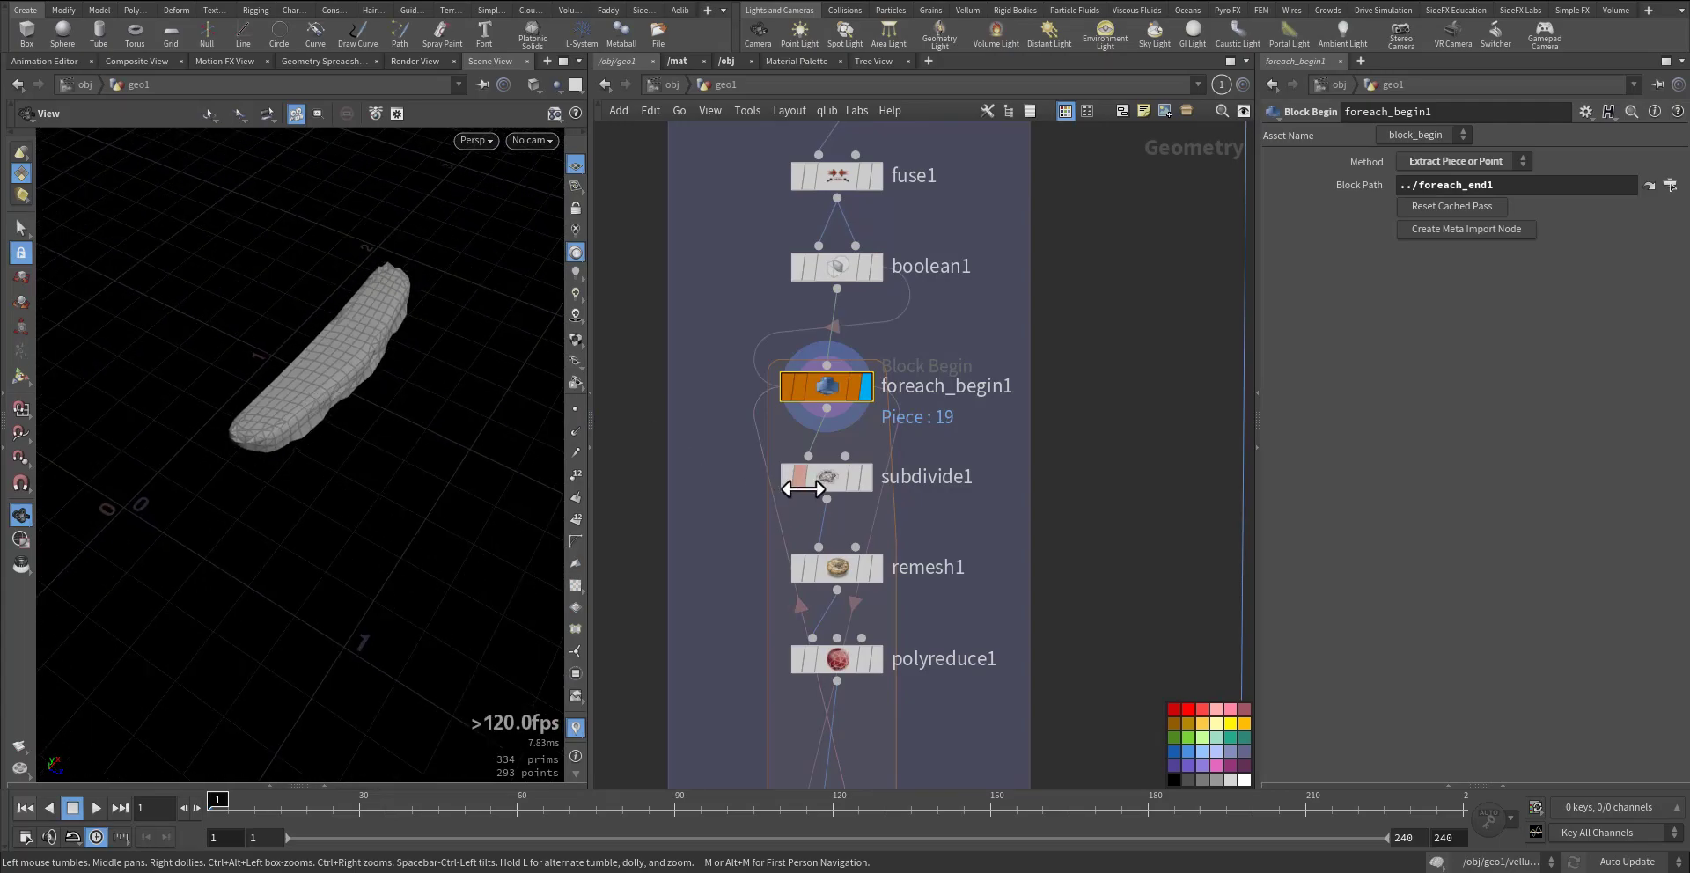
- Step the display through subdivide1, remesh1 and polyreduce1, reviewing each node's settings and the mesh of the isolated piece
click(865, 476)
click(828, 476)
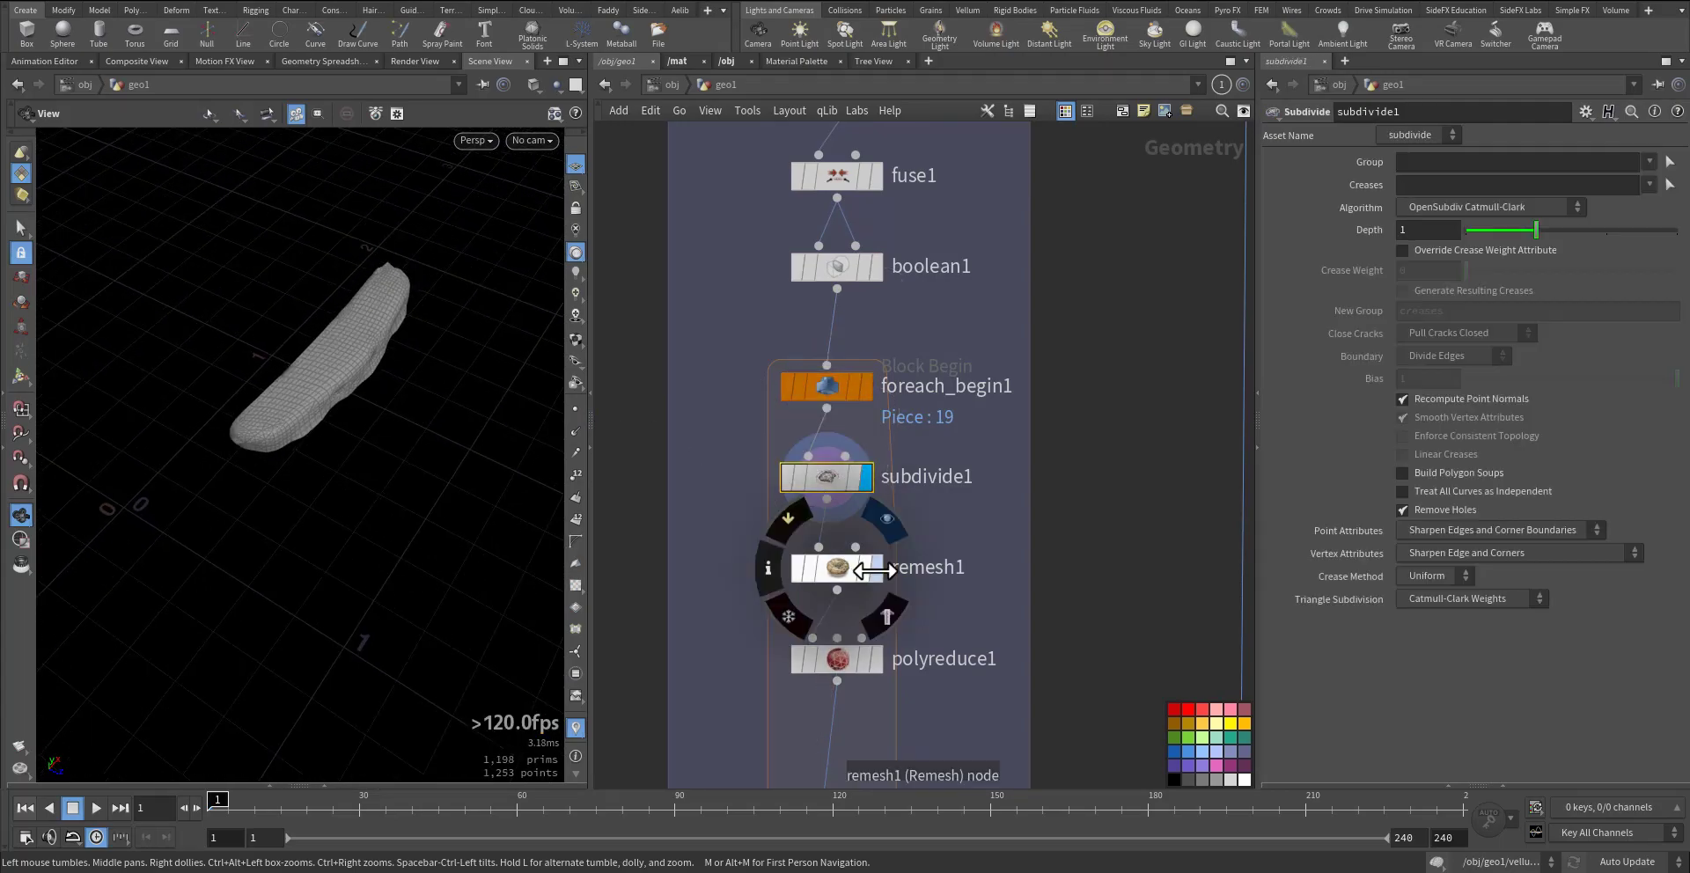
click(875, 571)
click(838, 568)
middle_drag(1013, 640, 1007, 478)
click(871, 502)
click(829, 498)
mouse_move(317, 396)
right_down()
mouse_move(358, 393)
mouse_move(330, 405)
right_up()
- Display edgefracture1 and review its initial pieces and primitive piece attribute settings
middle_drag(750, 601, 734, 447)
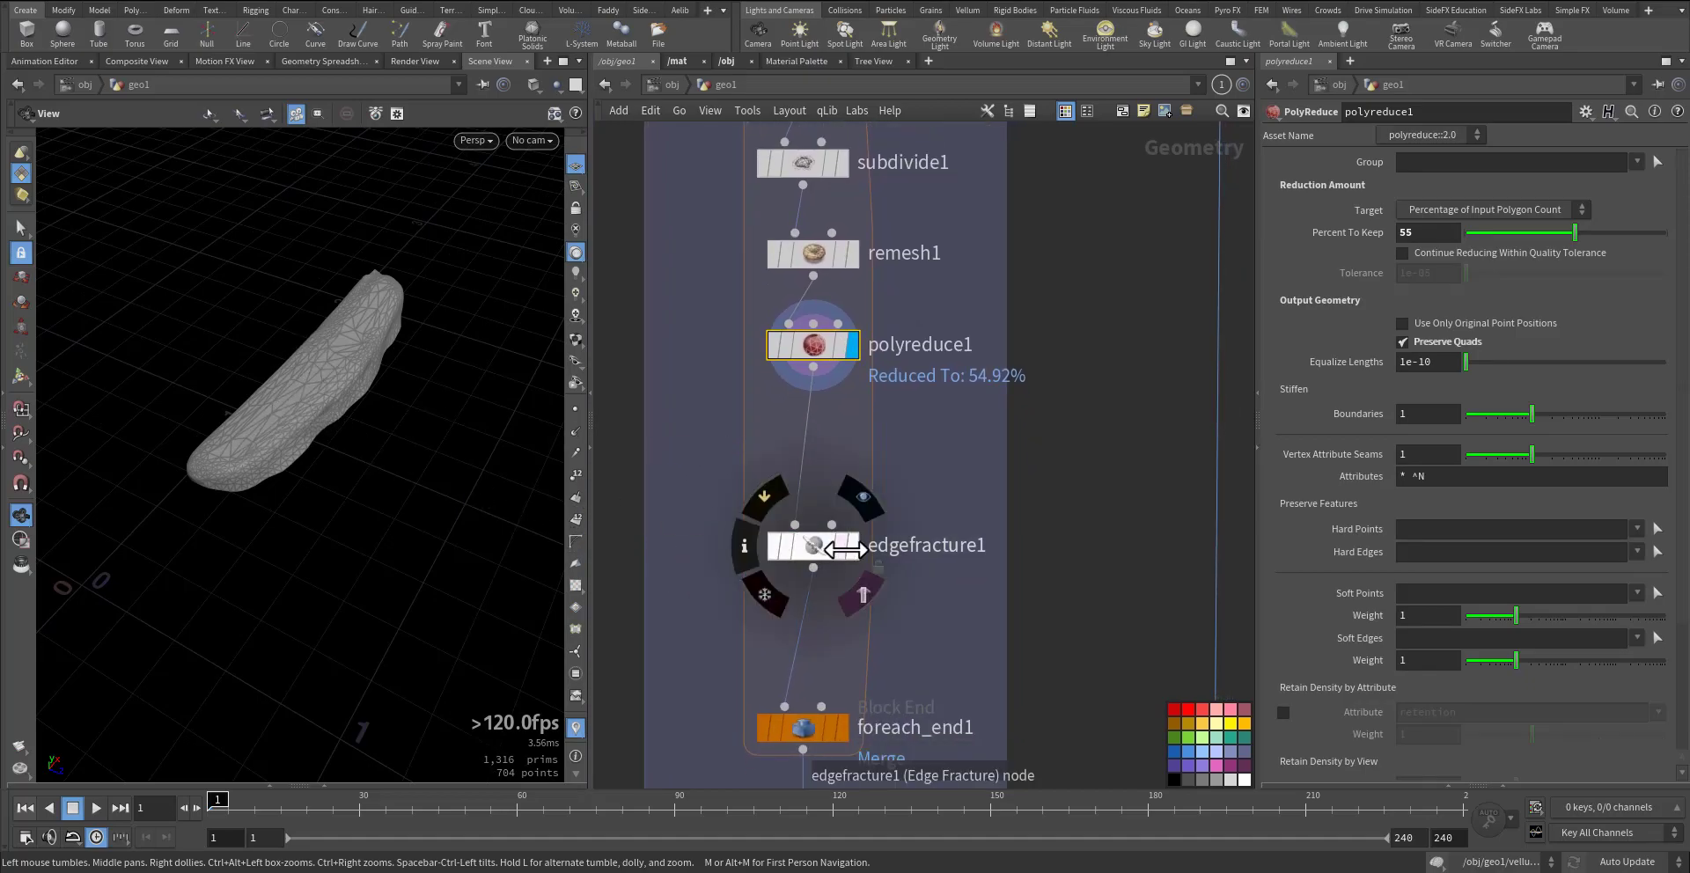
click(817, 547)
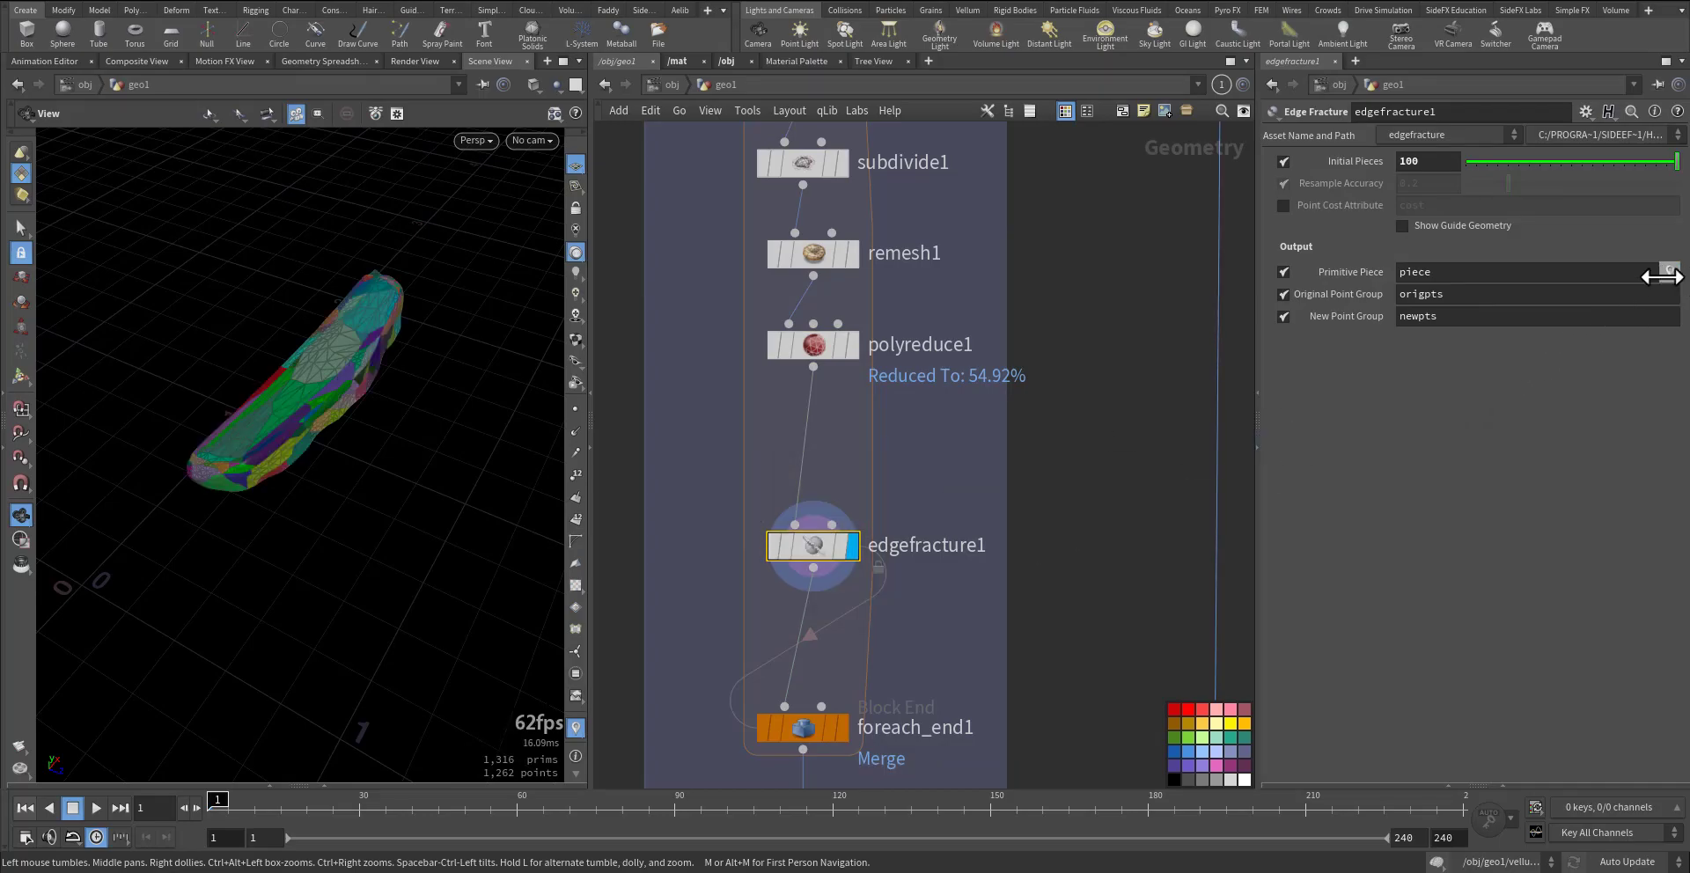
- Select subdivide1, remesh1 and polyreduce1 together and toggle their bypass off and on to compare the fractured piece
middle_drag(745, 284, 750, 380)
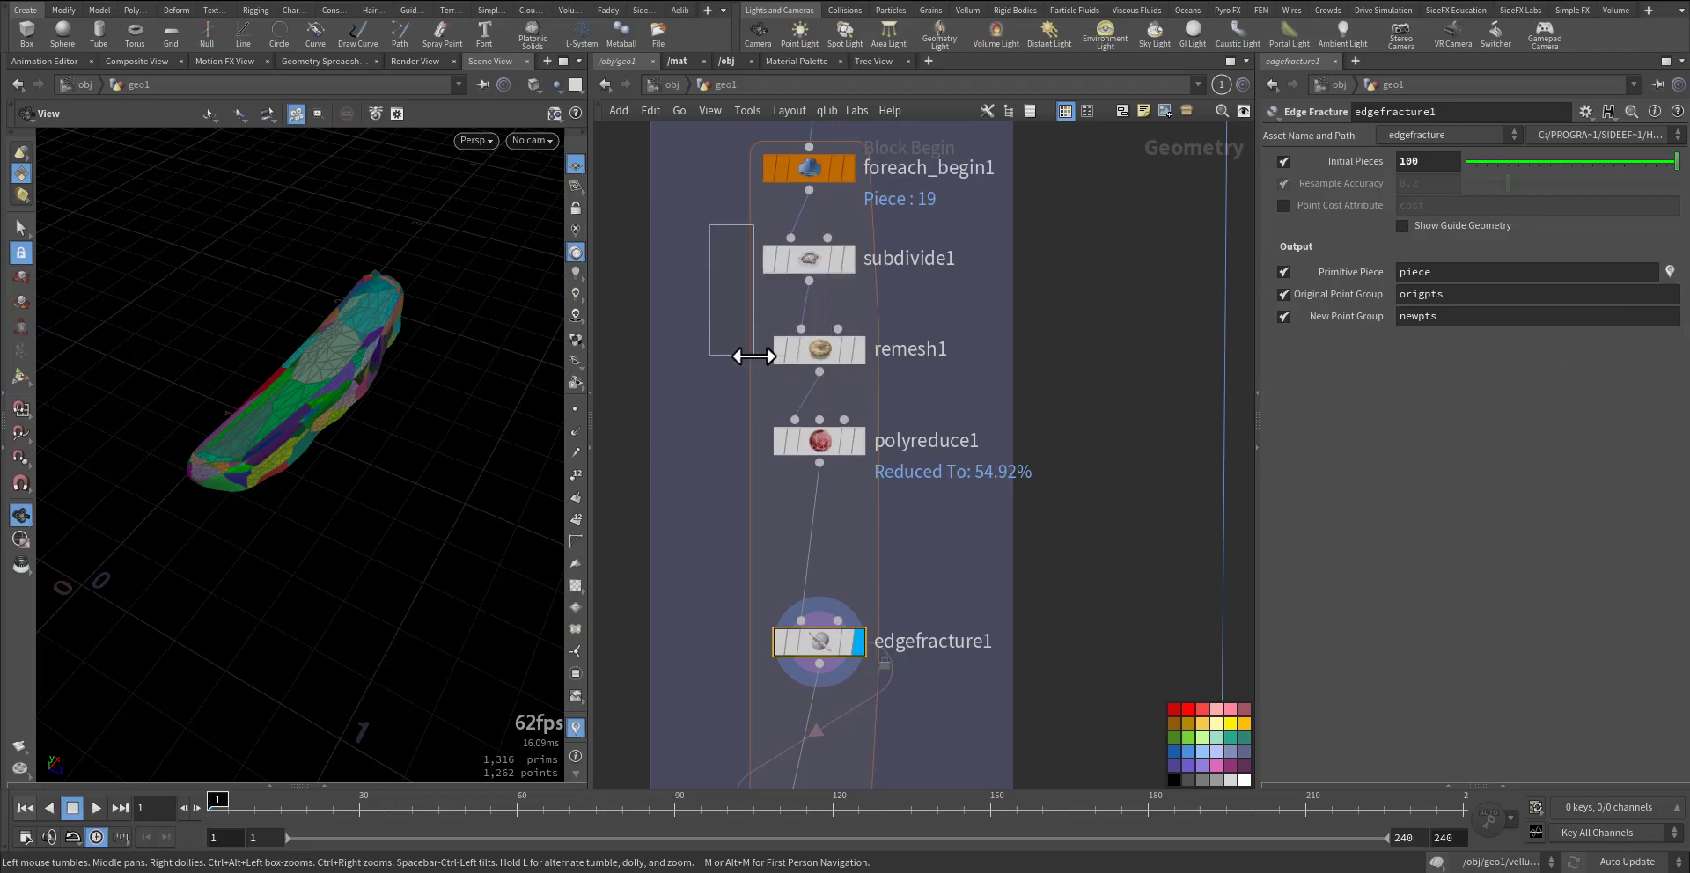
drag(761, 400, 809, 462)
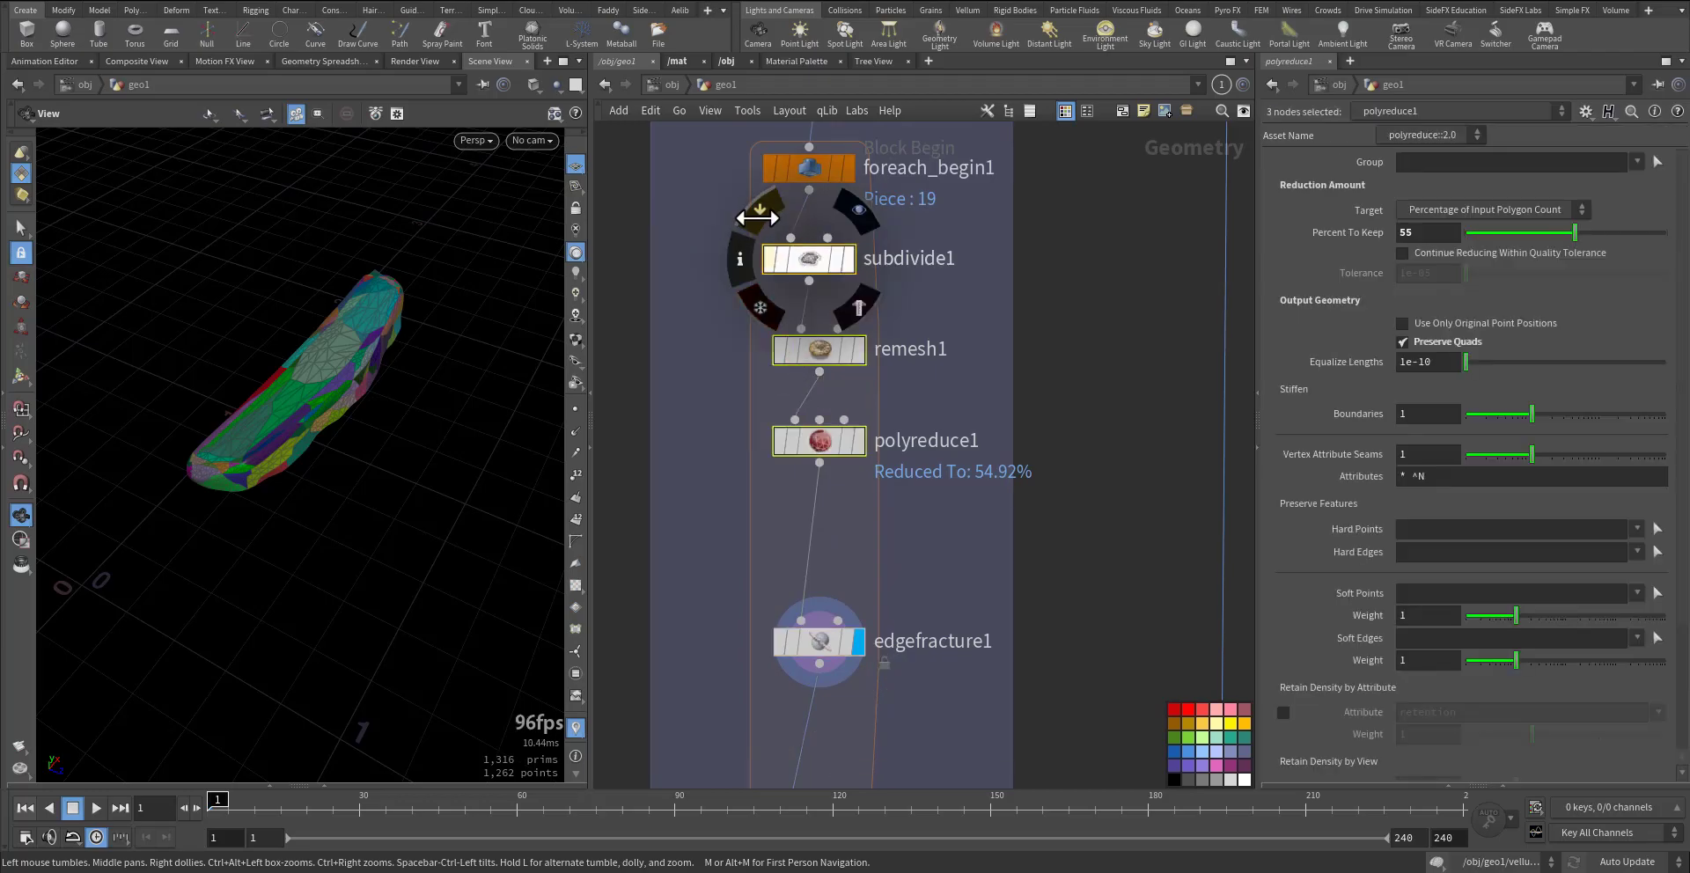
click(757, 217)
click(757, 218)
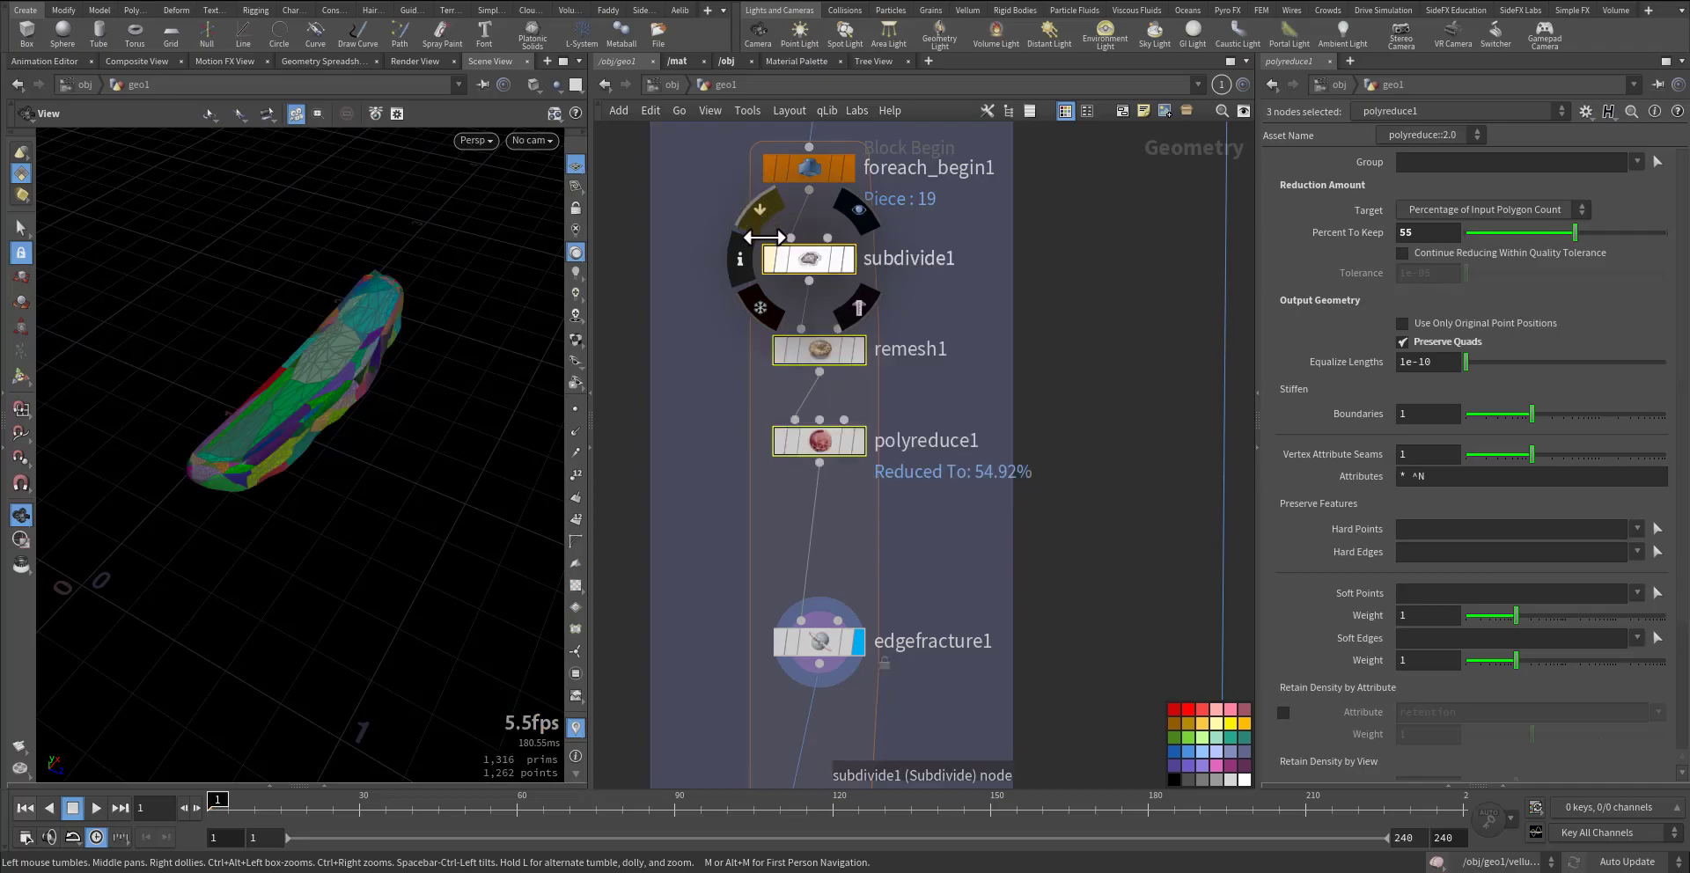
mouse_move(319, 388)
mouse_down()
mouse_move(385, 355)
mouse_move(472, 355)
mouse_move(478, 283)
mouse_move(320, 313)
mouse_move(285, 379)
mouse_move(306, 391)
mouse_up()
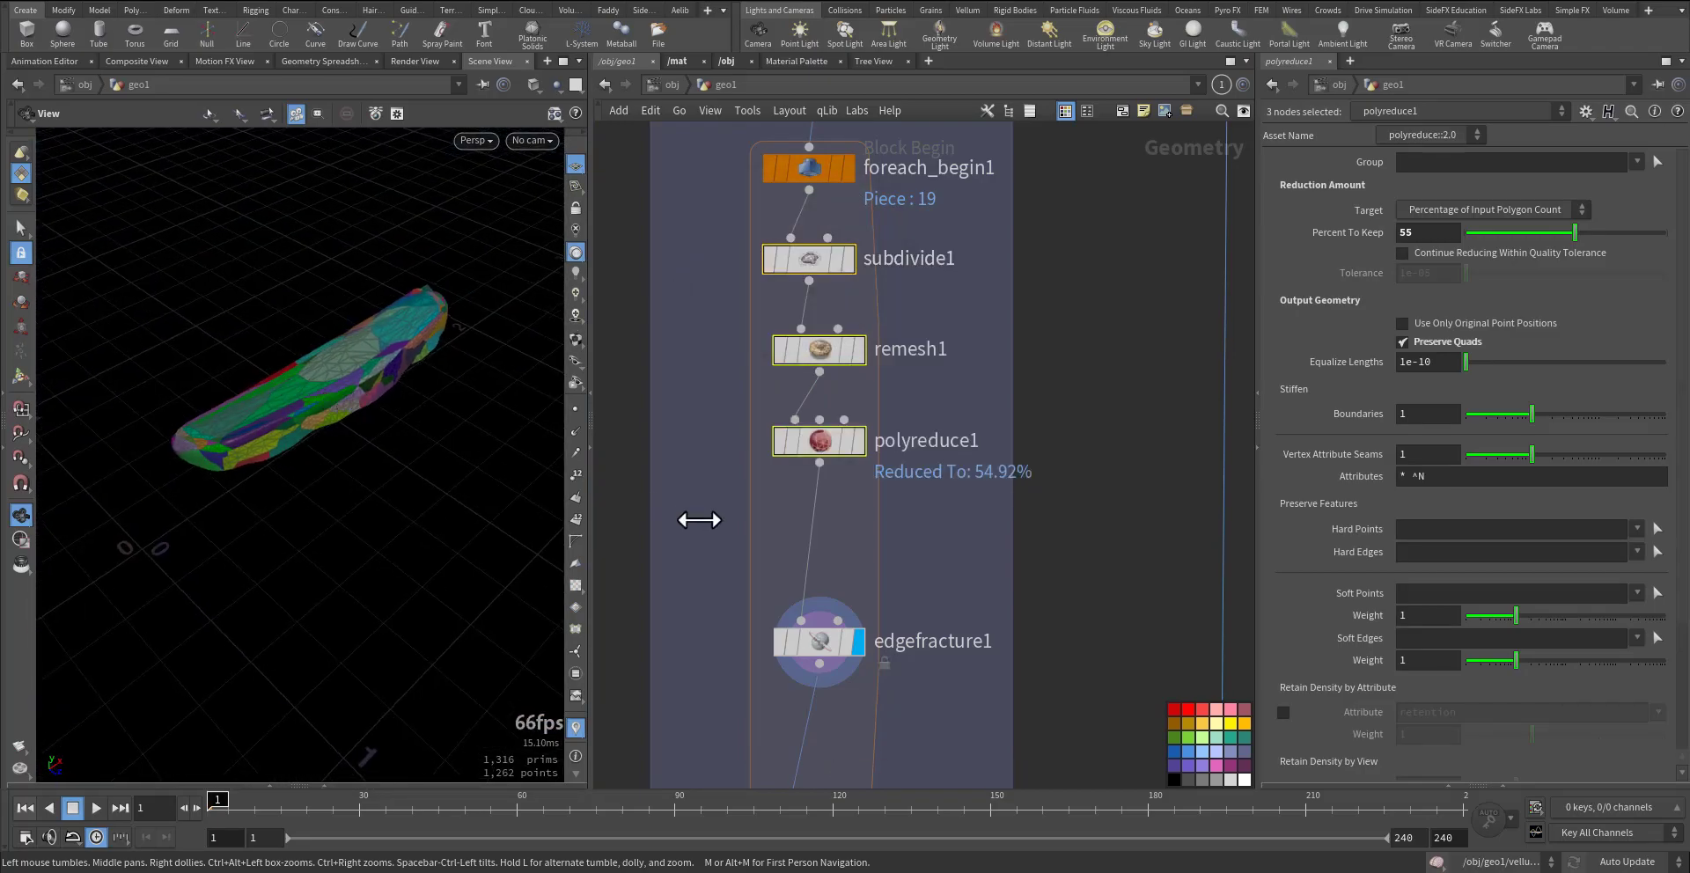
- Display foreach_end1 and examine all the merged fractured pieces on the truck from the front
middle_drag(717, 494, 728, 309)
scroll(743, 354, down, 2)
middle_drag(757, 466, 730, 353)
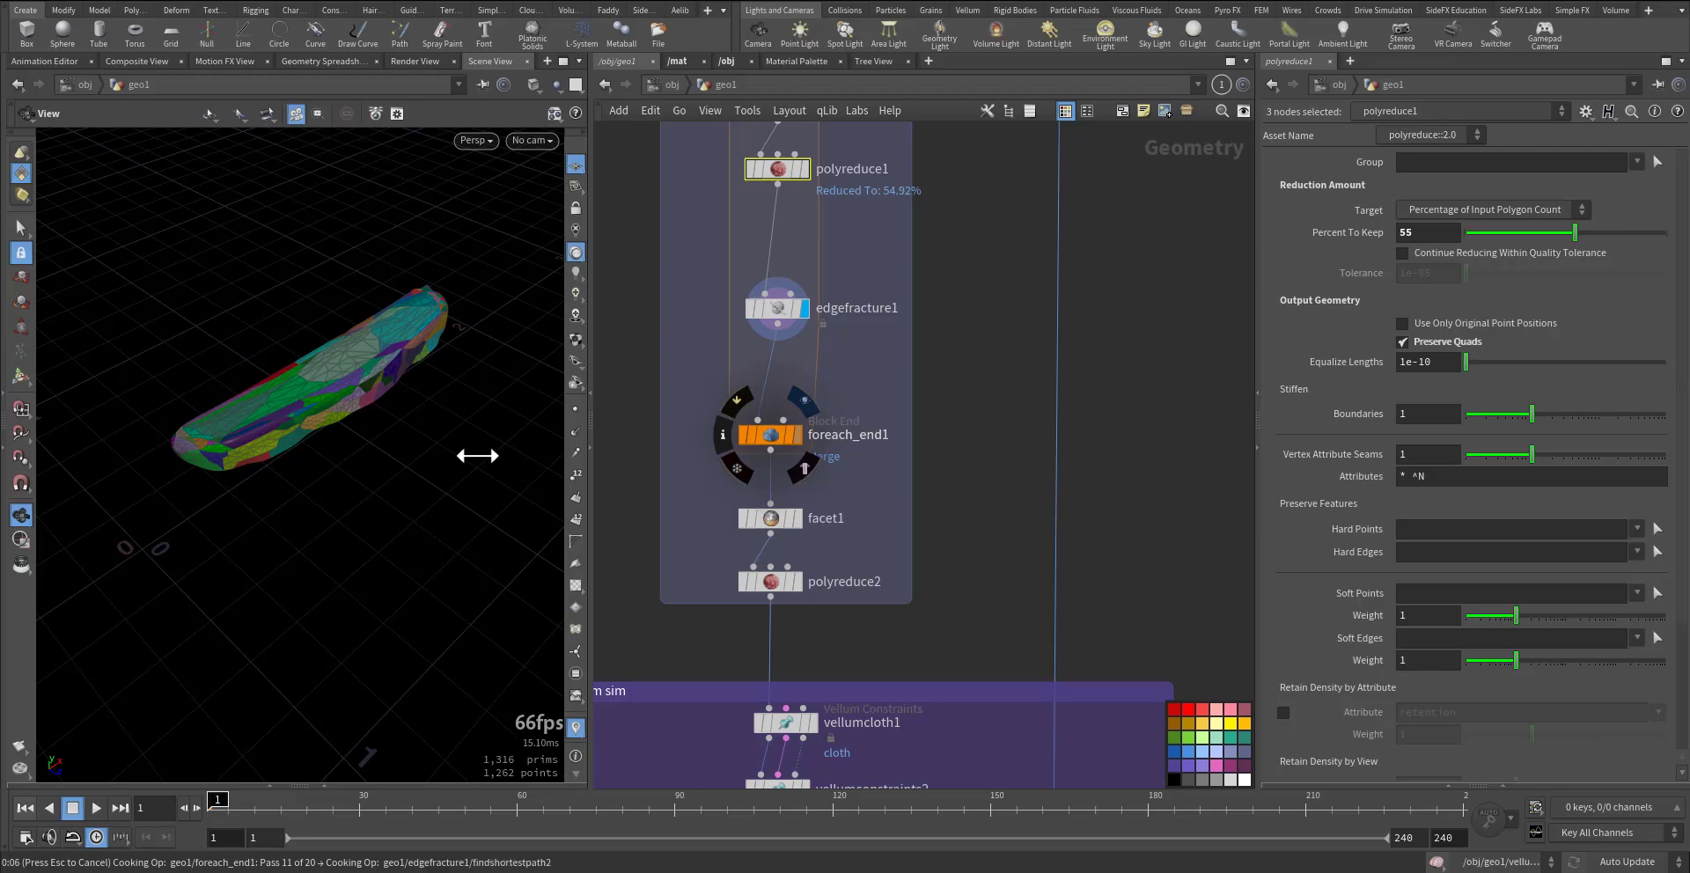
scroll(426, 408, down, 10)
scroll(336, 464, up, 2)
drag(335, 464, 236, 465)
scroll(322, 481, up, 5)
scroll(308, 443, up, 4)
middle_drag(859, 582, 903, 550)
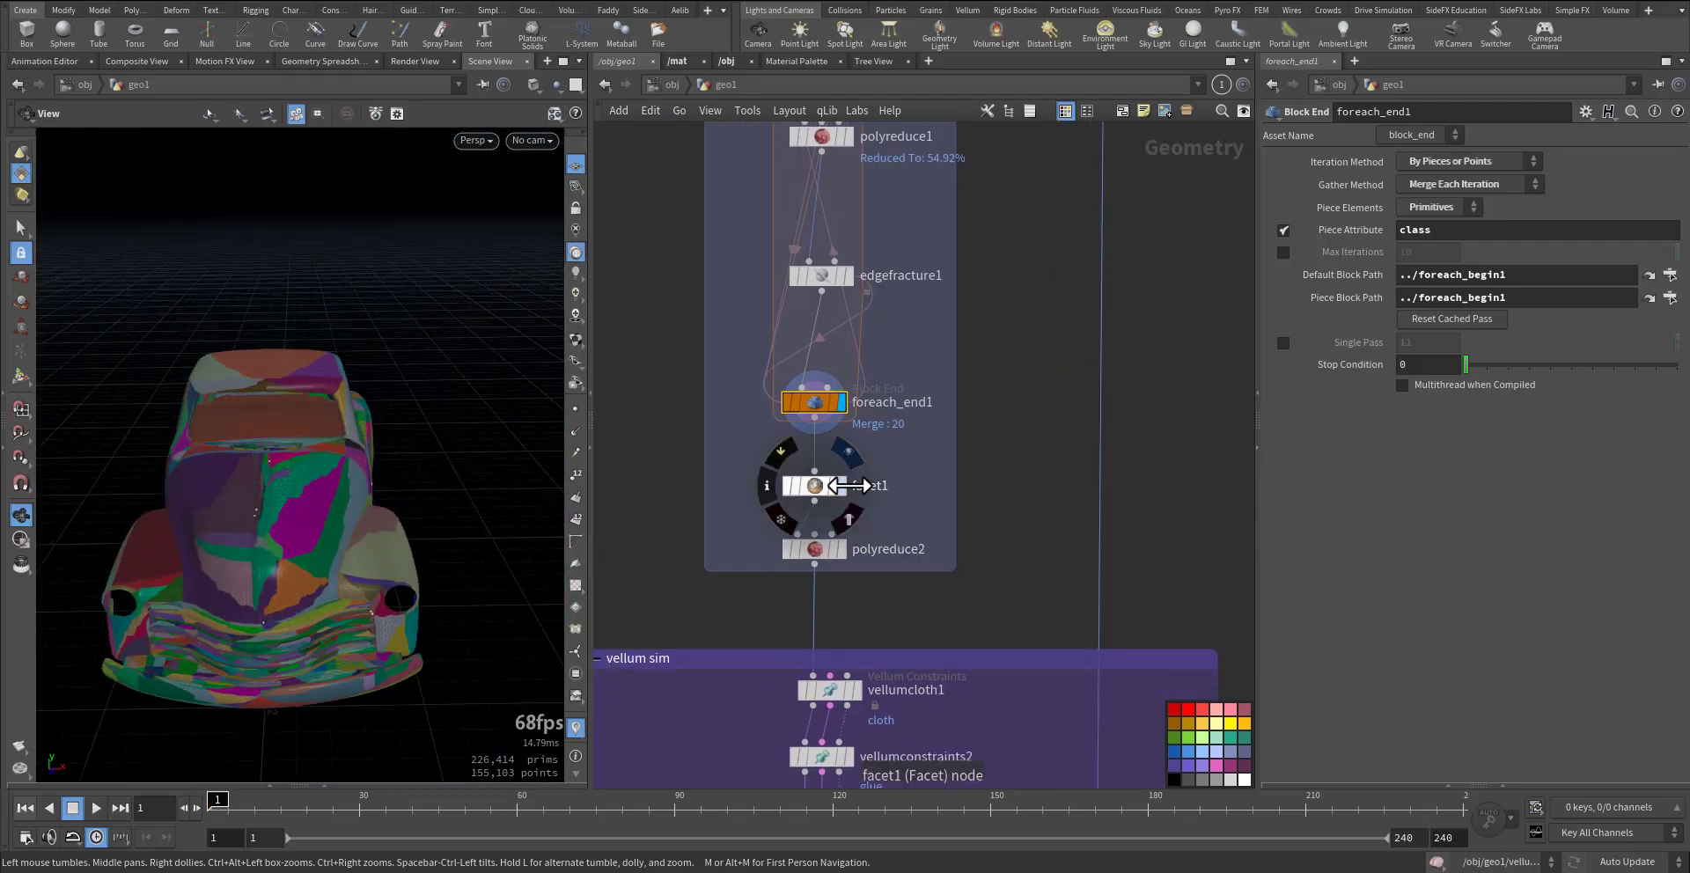
- Display facet1, review its Remove Degenerate setting, and toggle the node's bypass on and off to compare the truck geometry
click(830, 486)
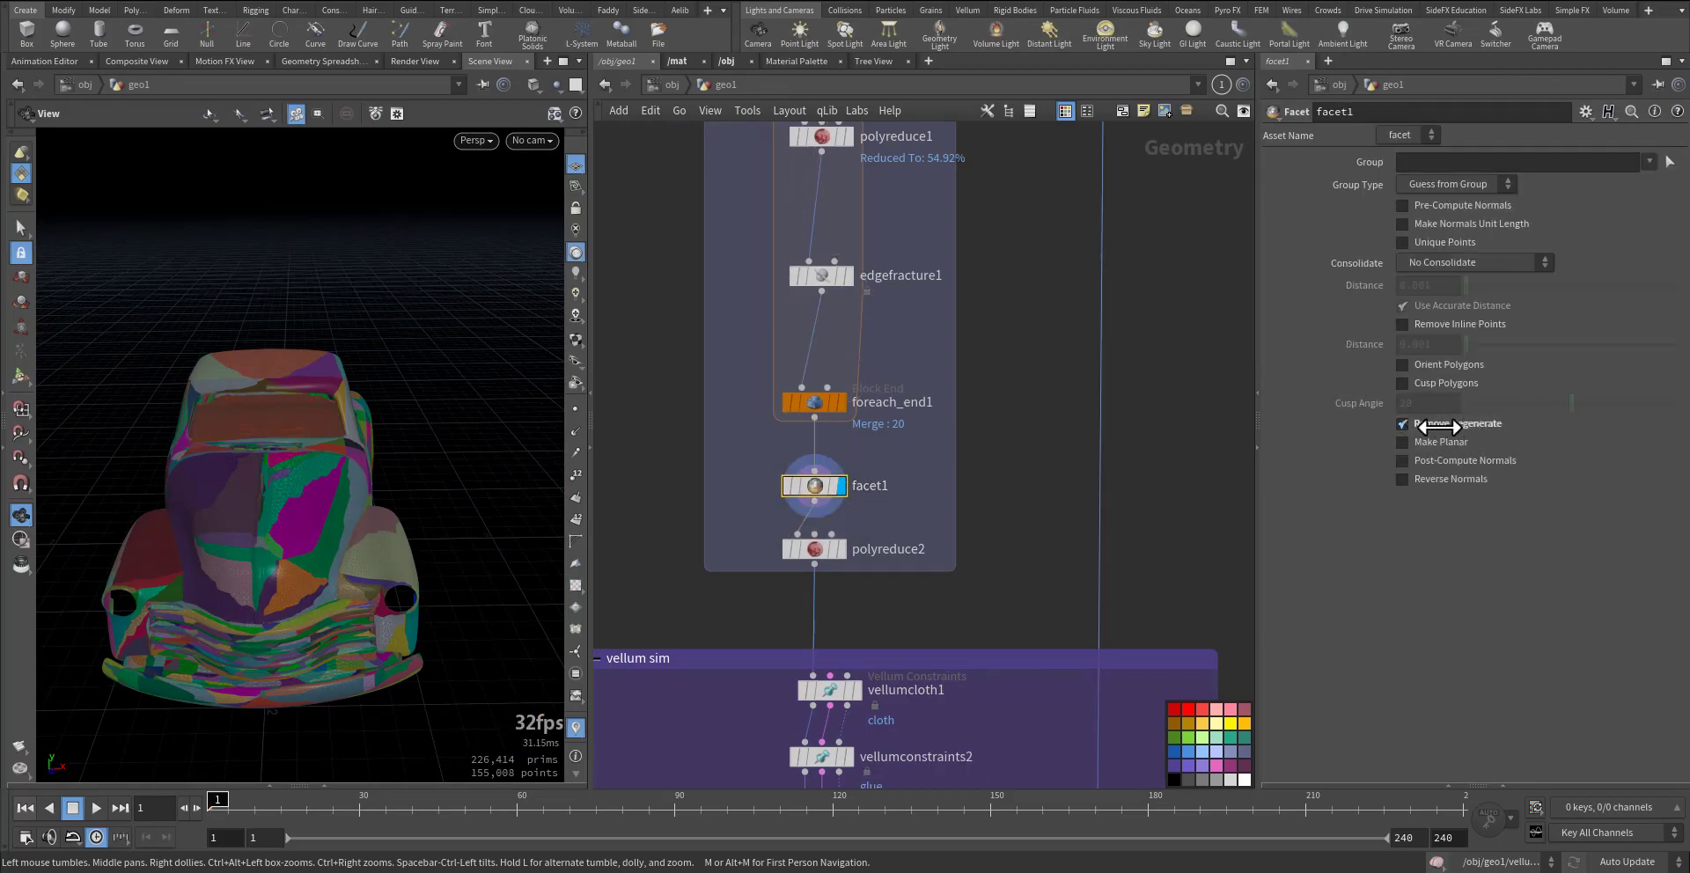
middle_drag(961, 545, 958, 399)
mouse_move(874, 334)
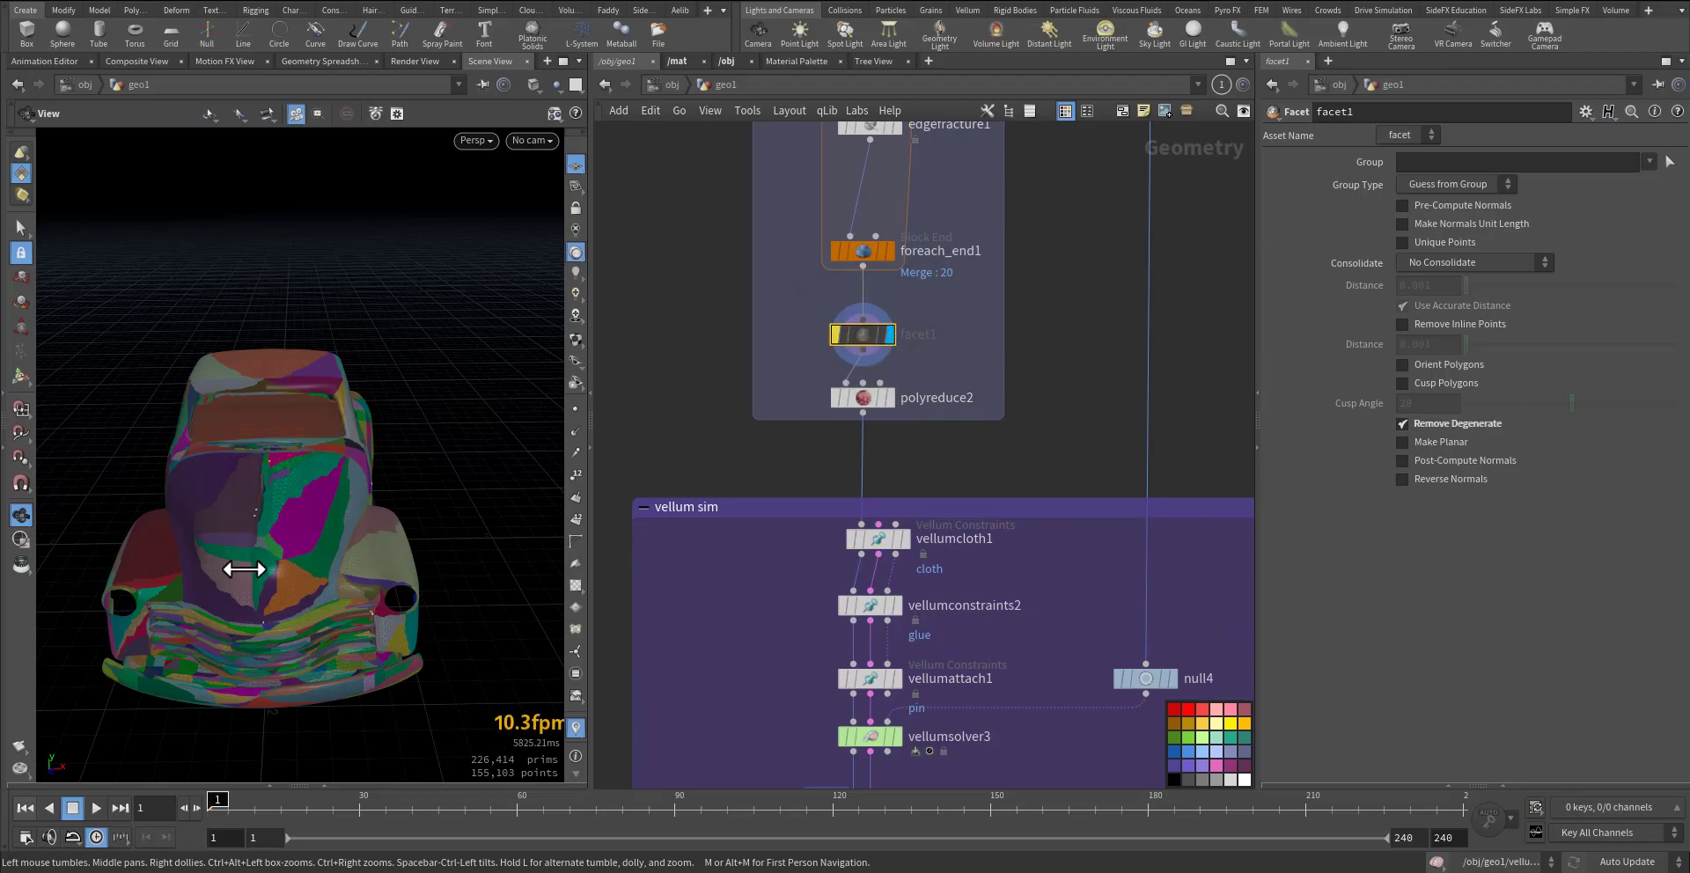
click(834, 301)
- Display polyreduce2 to review its reduction settings, and follow the network through the vellum sim section down to the final merge
mouse_move(890, 398)
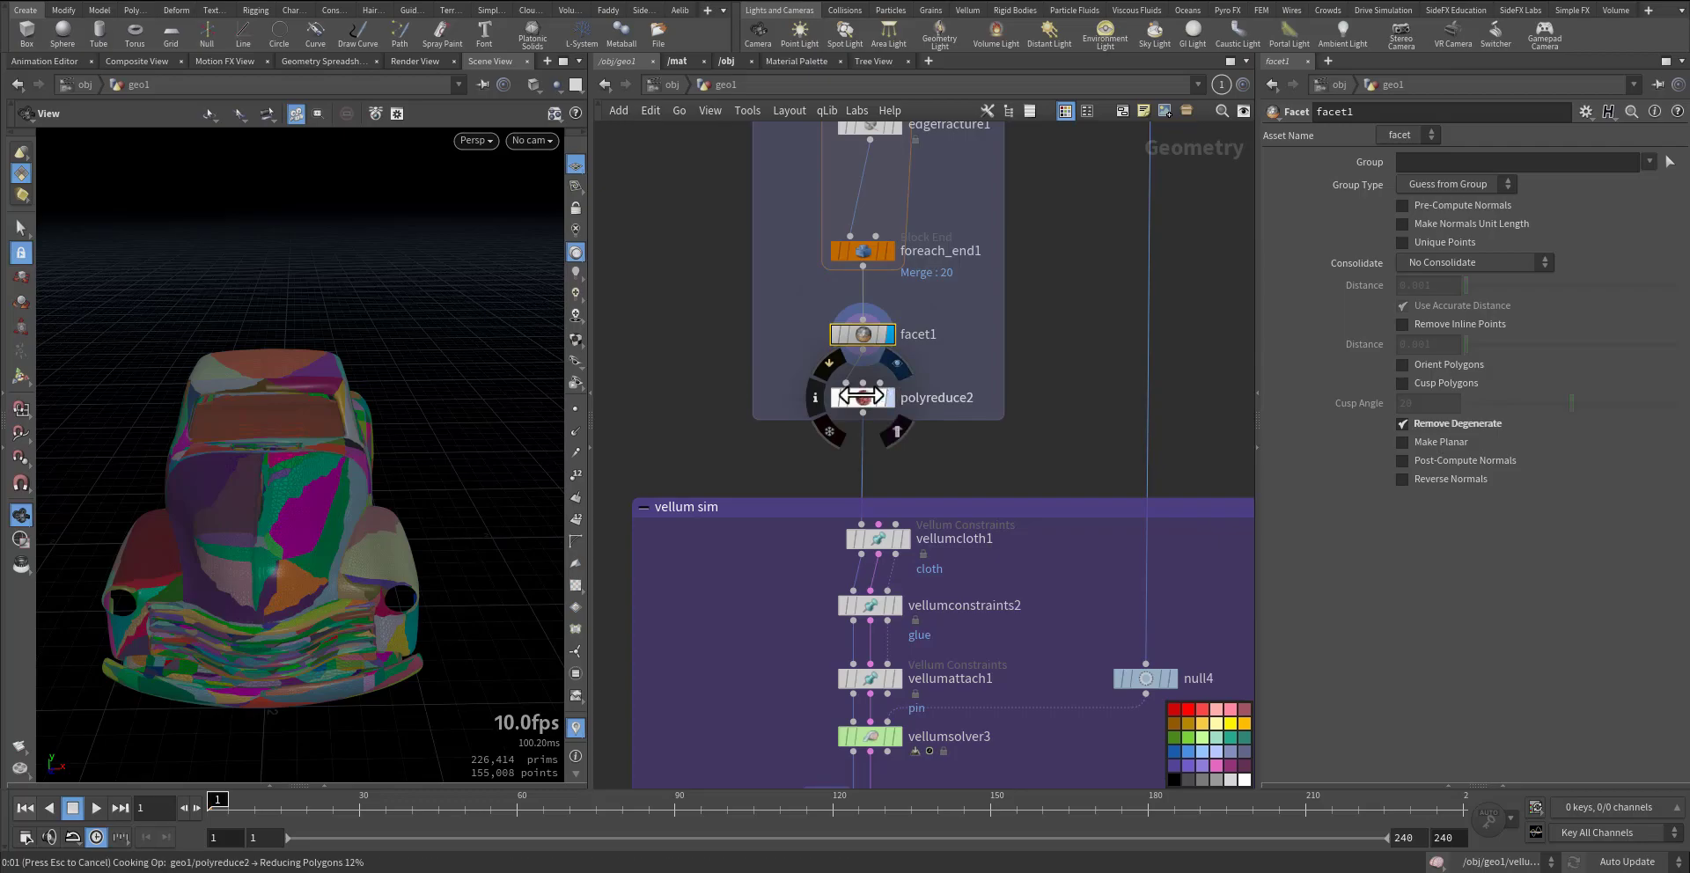
middle_drag(759, 458, 699, 318)
scroll(711, 376, down, 1)
middle_drag(713, 483, 726, 359)
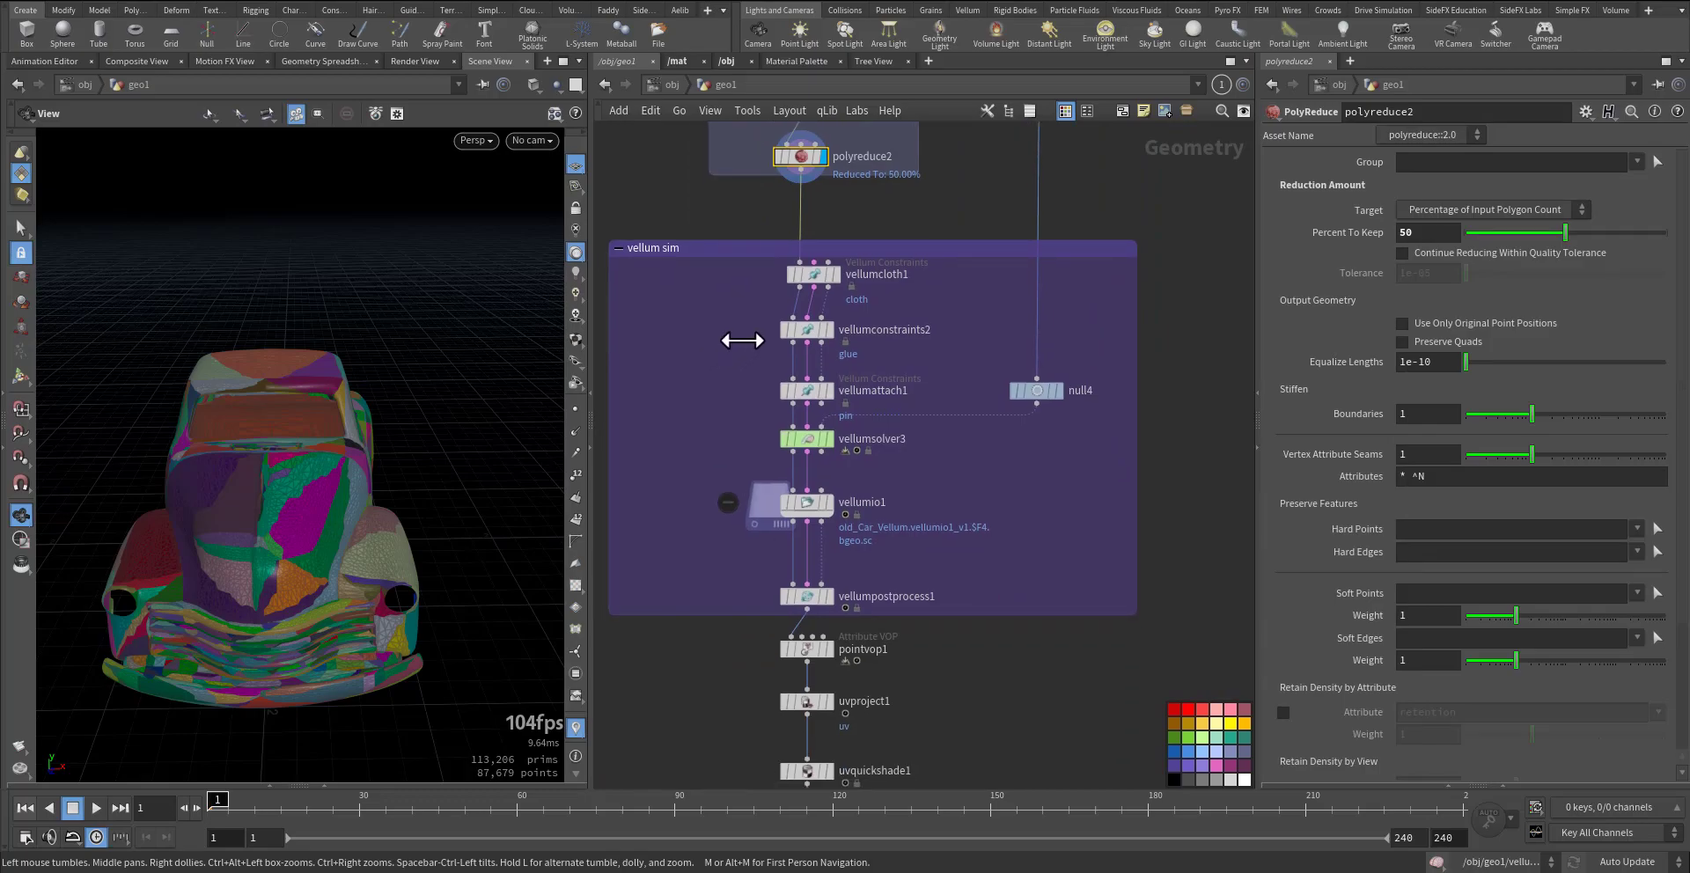
middle_drag(760, 622, 755, 398)
scroll(790, 463, down, 3)
- Switch to the image viewer with the car1 render sequence and play it from the first frame
mouse_move(196, 871)
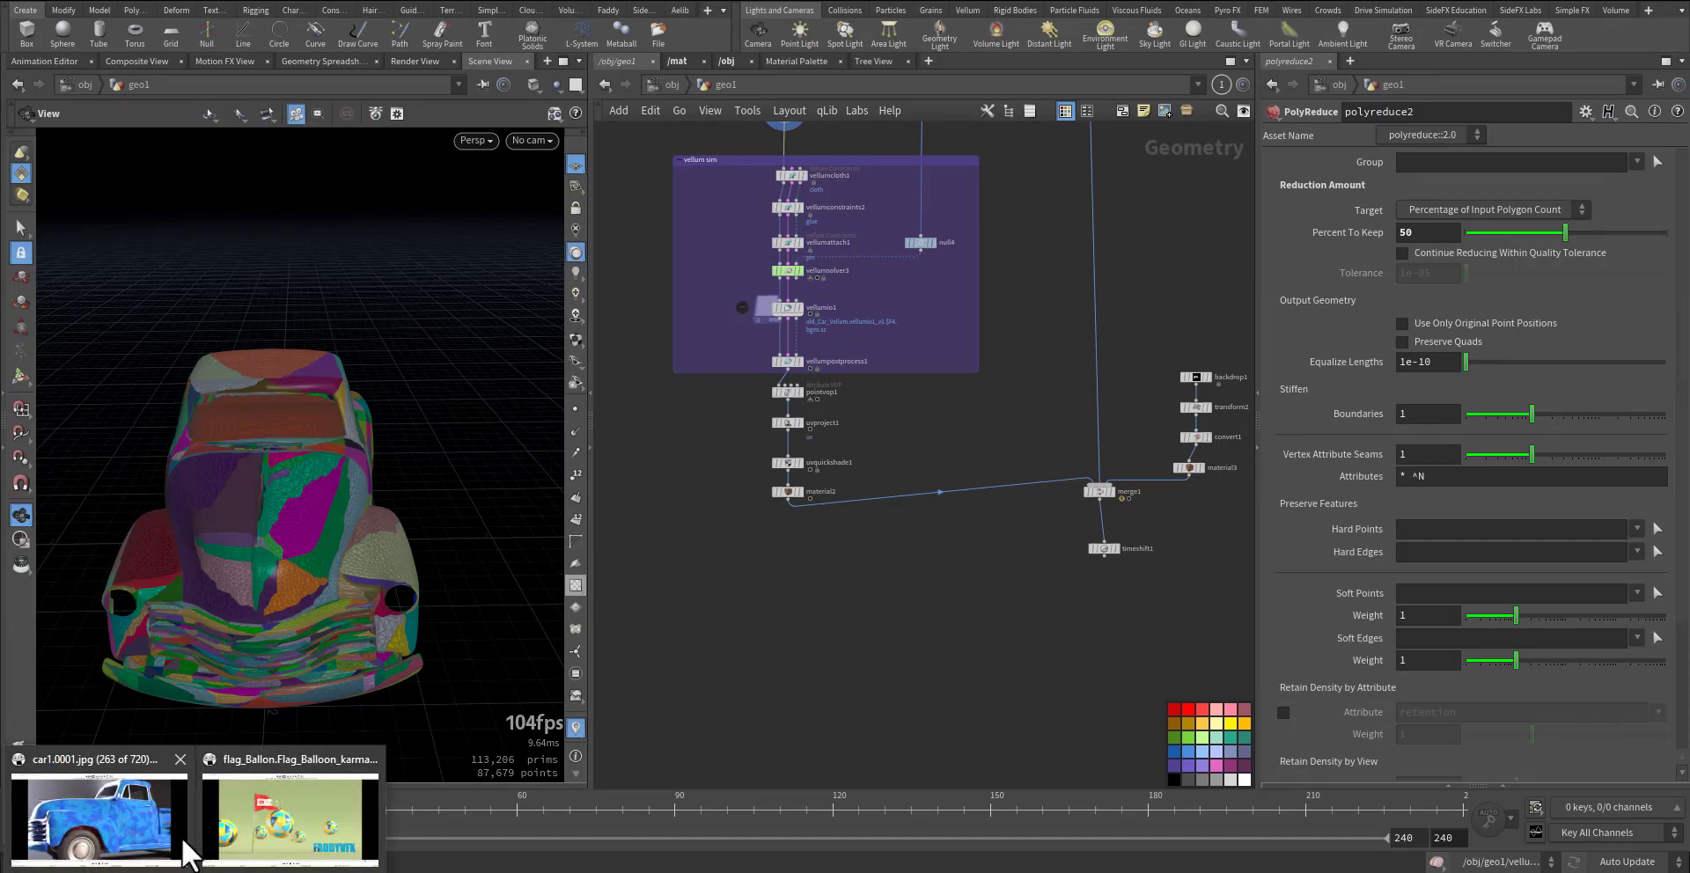
click(151, 828)
click(774, 842)
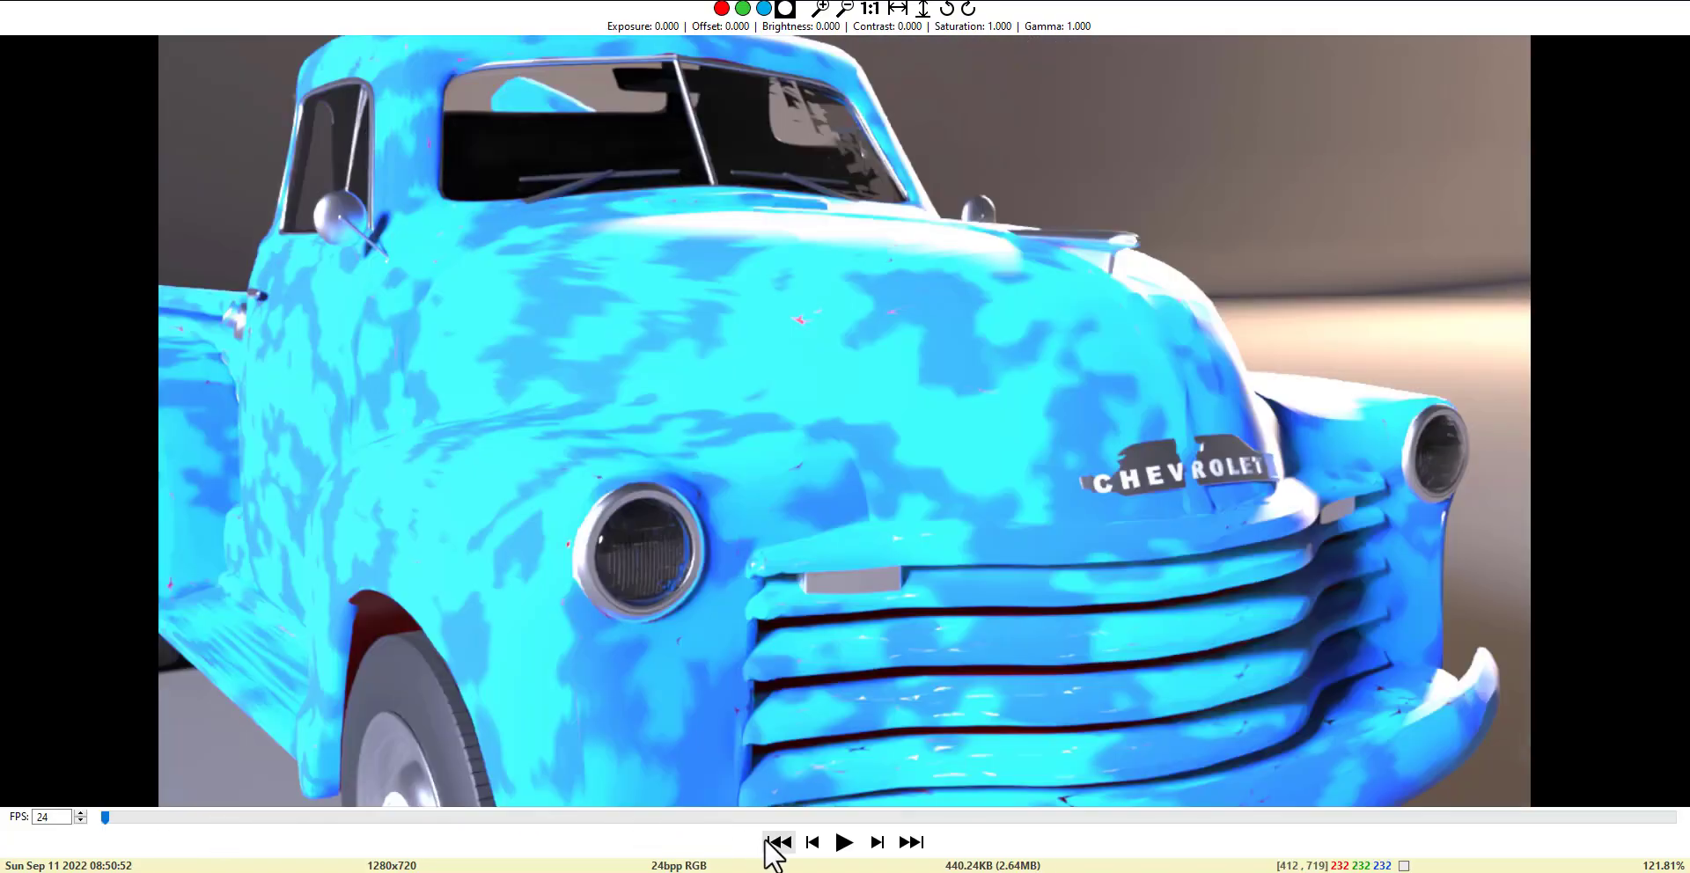
click(847, 840)
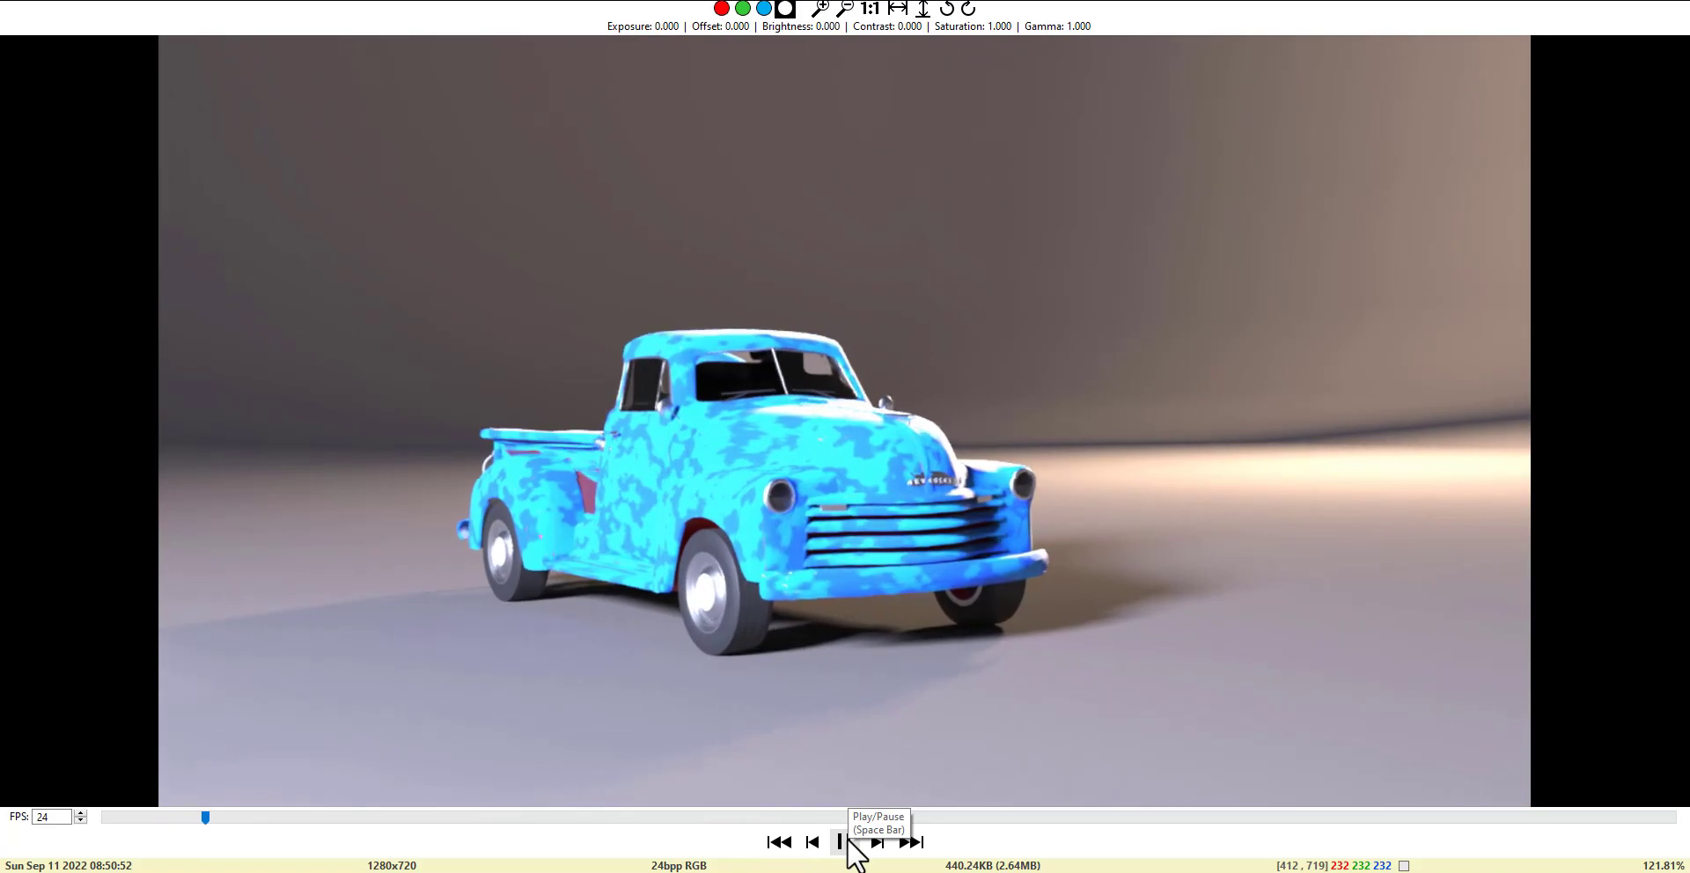